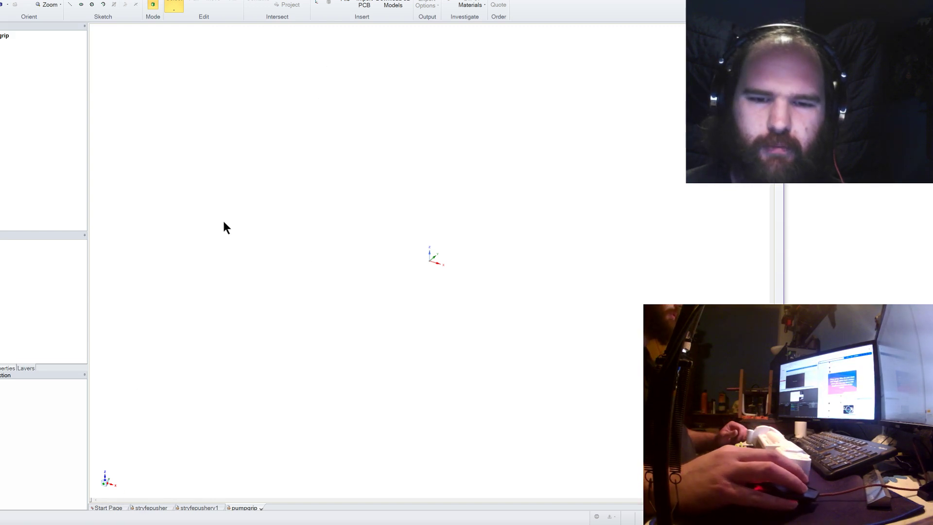
# Sketch a 5.5 mm diameter circle centred on the X axis at x = -13, y = 0.
pyautogui.press('k')
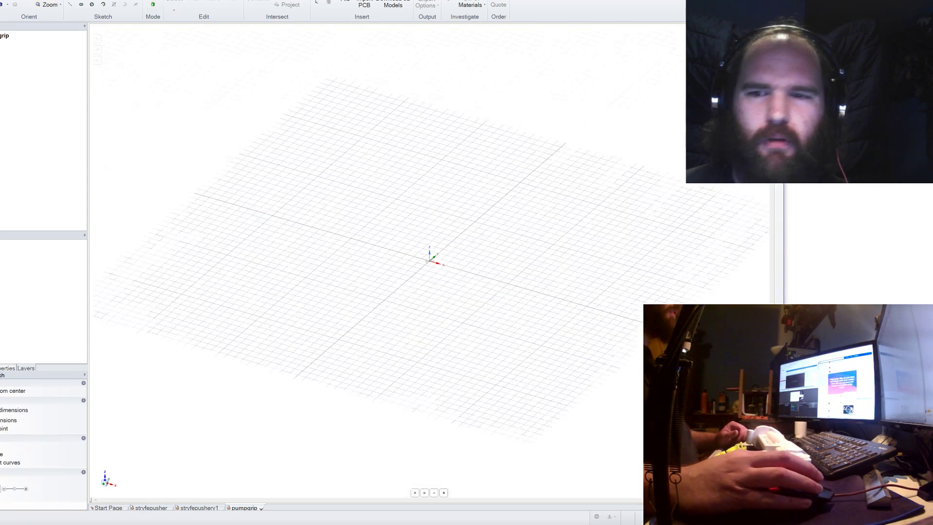
pyautogui.press('c')
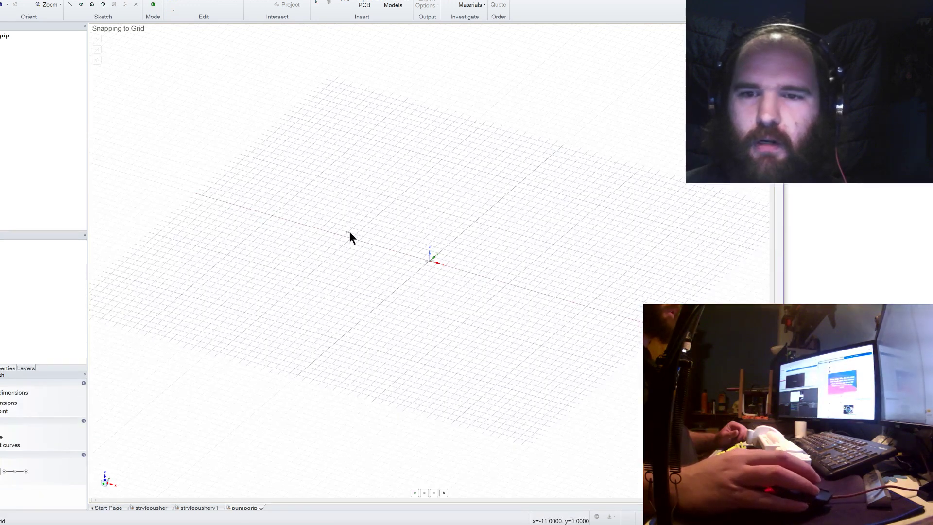
pyautogui.click(327, 232)
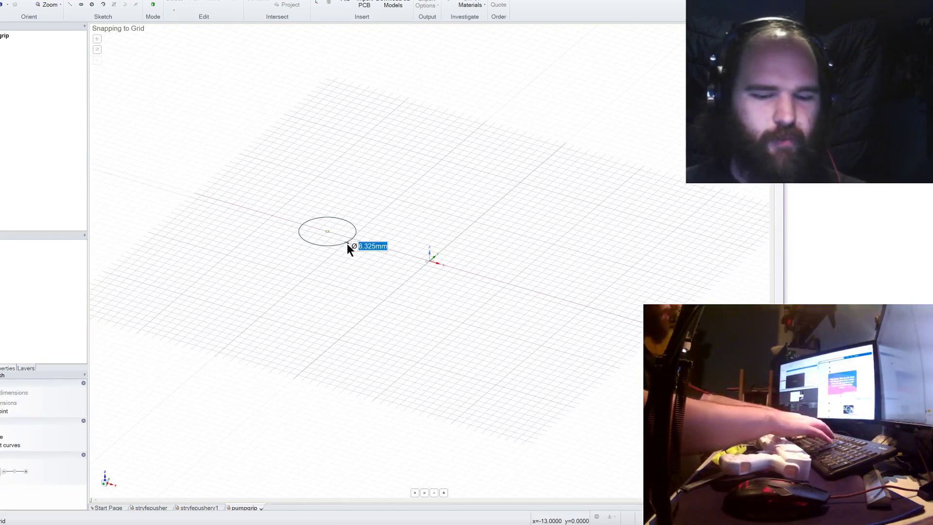
pyautogui.write('5.5')
pyautogui.press('Return')
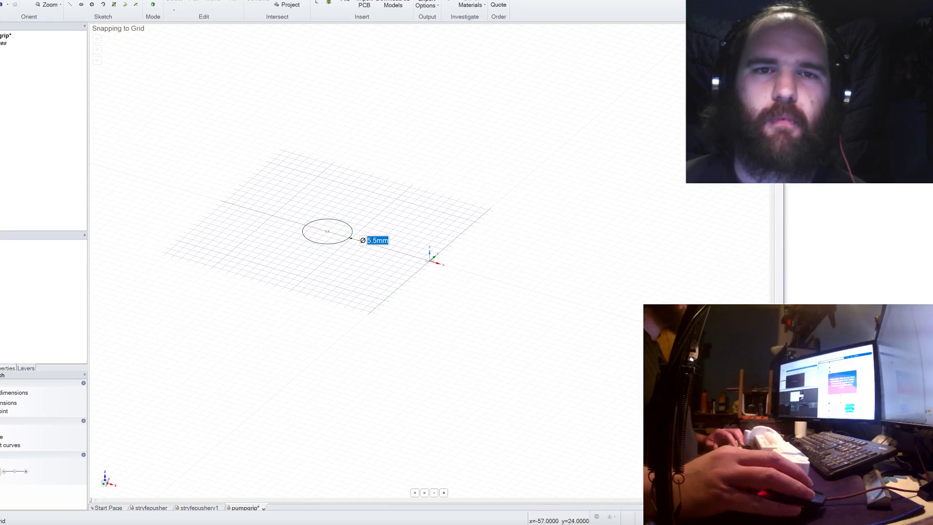
pyautogui.press('Return')
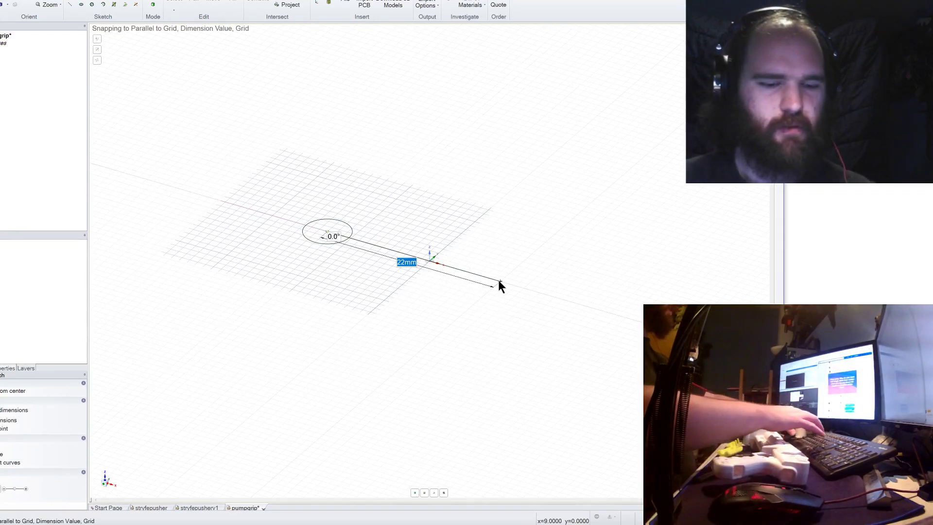
# Draw a 45 mm line along the X axis from the circle's centre, past the origin.
pyautogui.write('32')
pyautogui.press('Return')
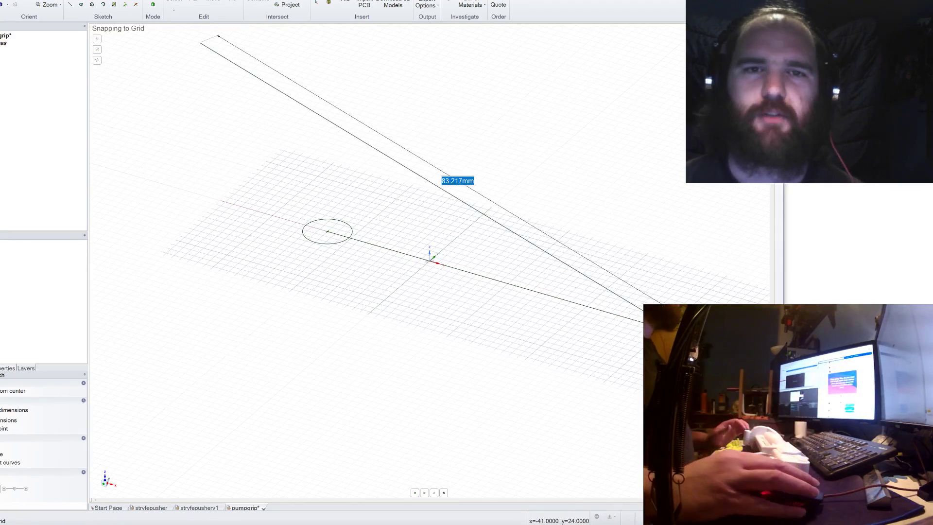
pyautogui.press('Escape')
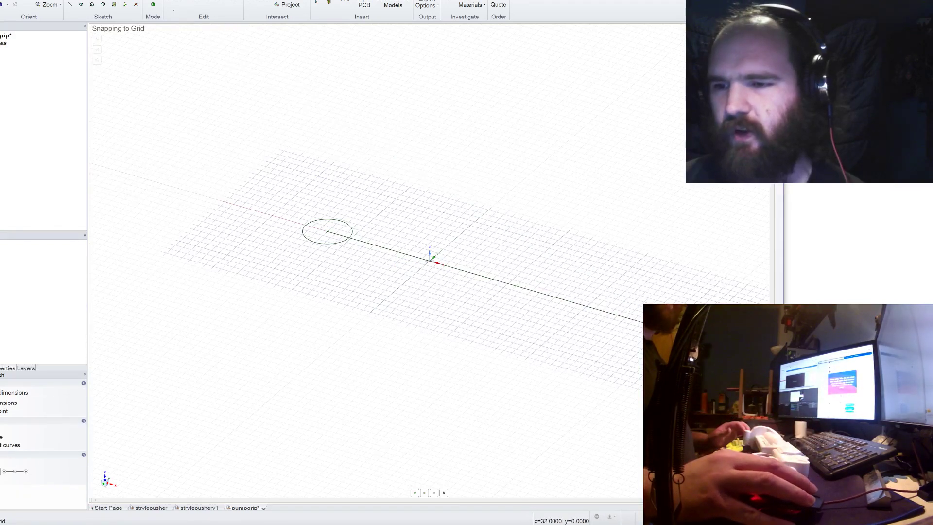
# Sketch a second 5.5 mm diameter circle centred on the far end of the 45 mm line.
pyautogui.click(683, 334)
pyautogui.scroll(3, 697, 345)
pyautogui.scroll(3, 719, 336)
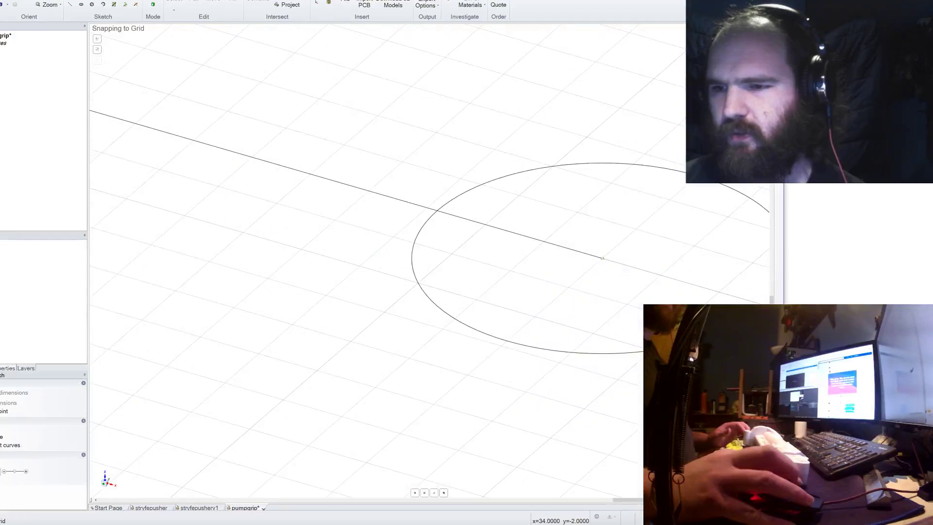
pyautogui.scroll(-3, 719, 336)
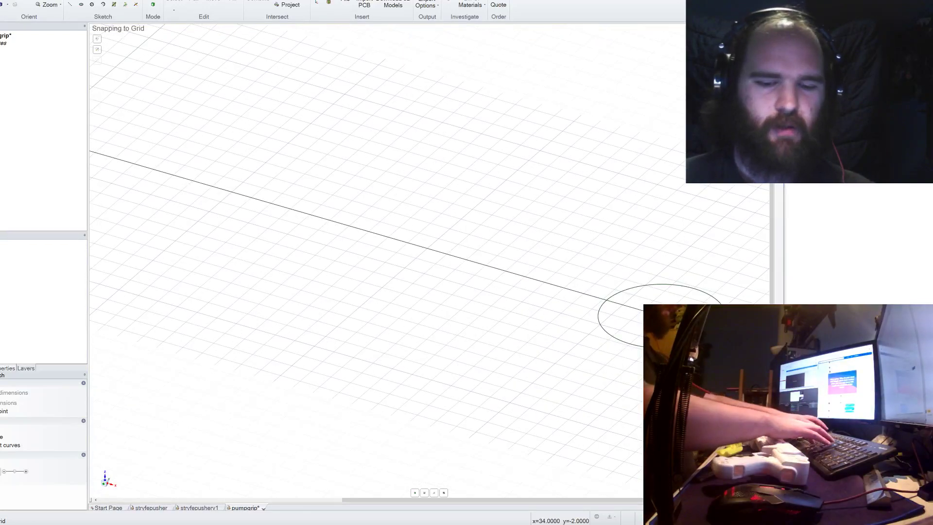
pyautogui.scroll(-3, 603, 317)
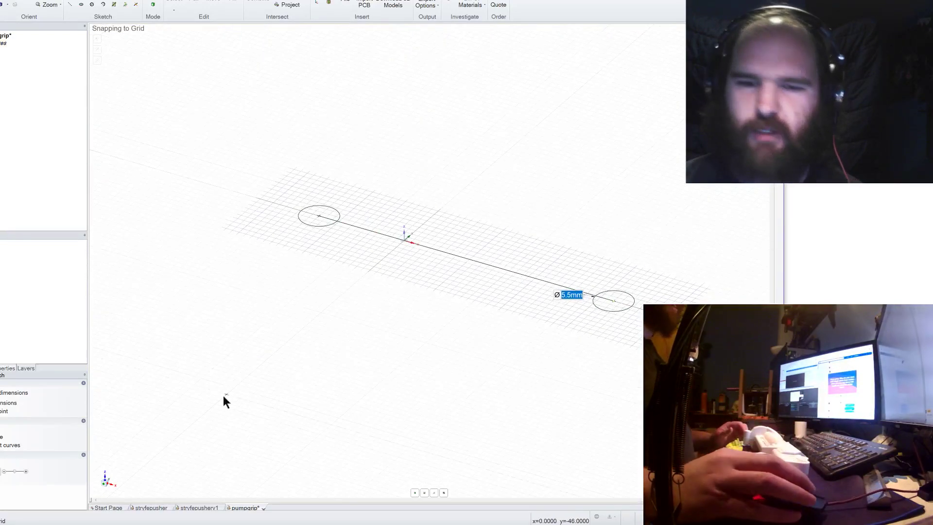
pyautogui.click(106, 477)
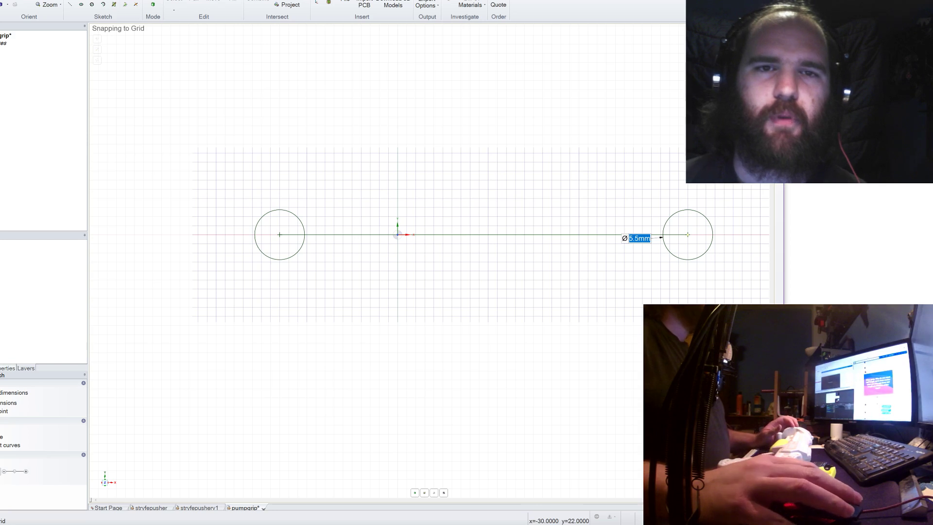
pyautogui.press('Return')
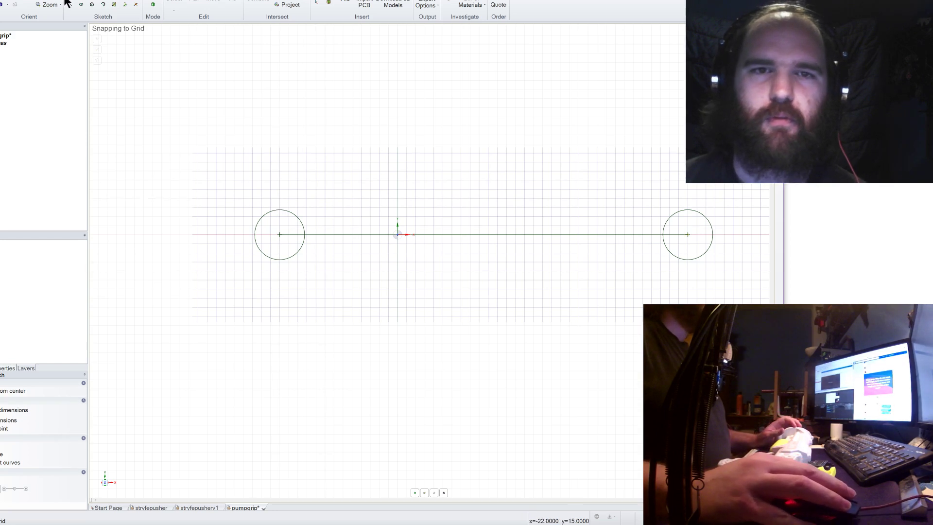
# Connect the two circles with tangent lines between their upper and their lower cardinal points.
pyautogui.click(279, 210)
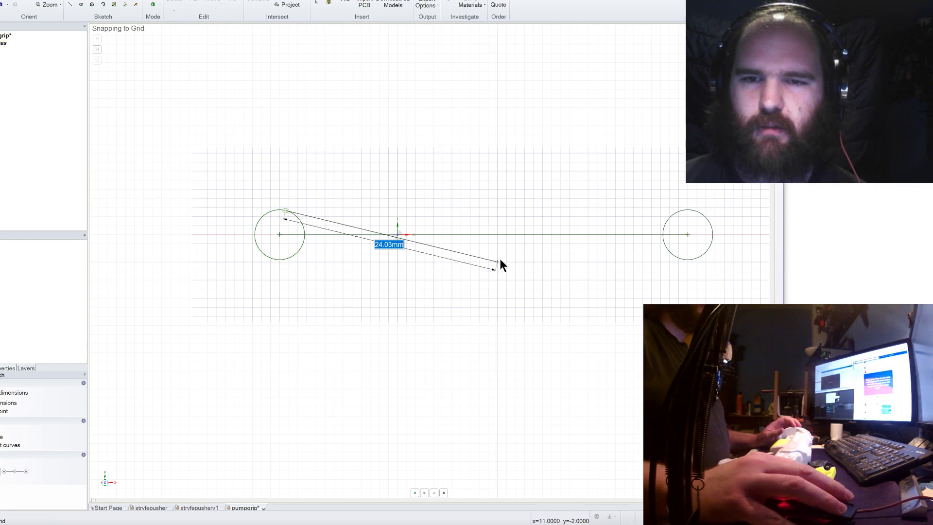
pyautogui.click(689, 210)
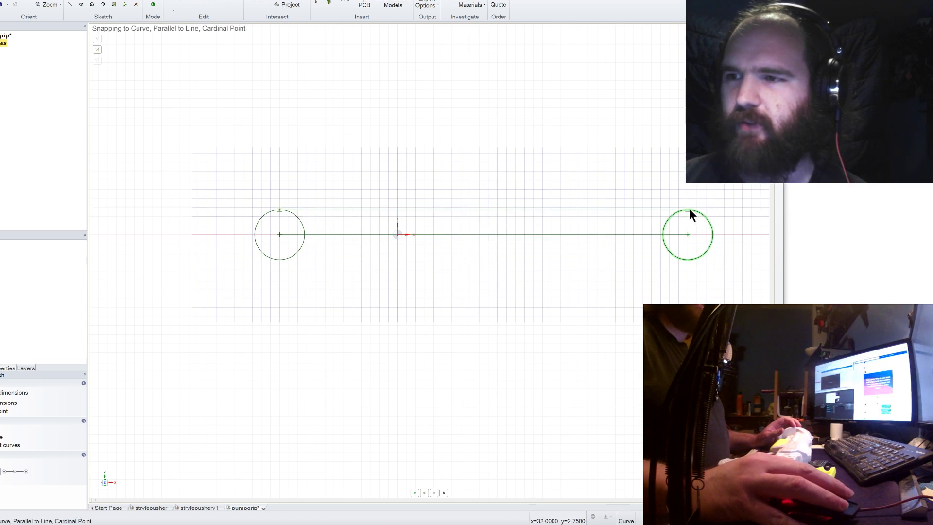
pyautogui.click(688, 259)
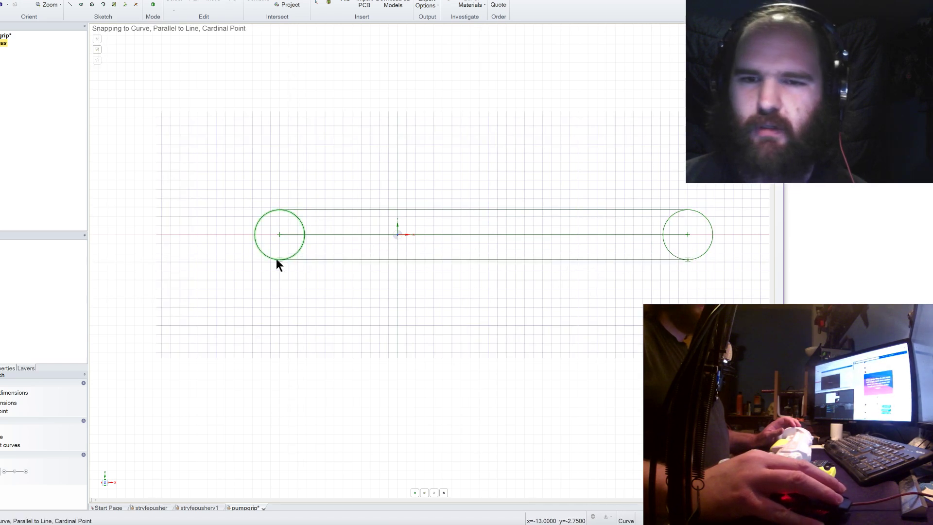
pyautogui.click(277, 262)
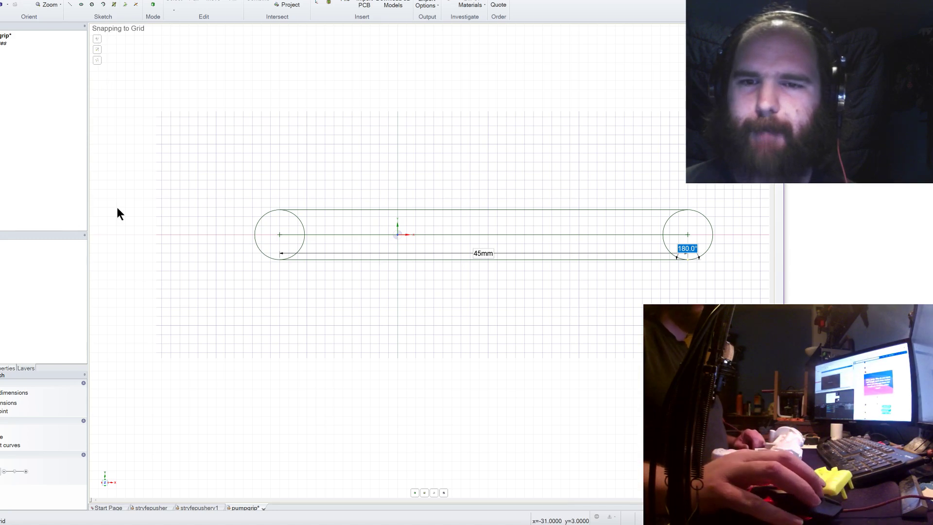
# Extend the axis with an 8 mm line outward from the second circle's centre to x = 40.
pyautogui.scroll(-1, 428, 225)
pyautogui.scroll(3, 535, 225)
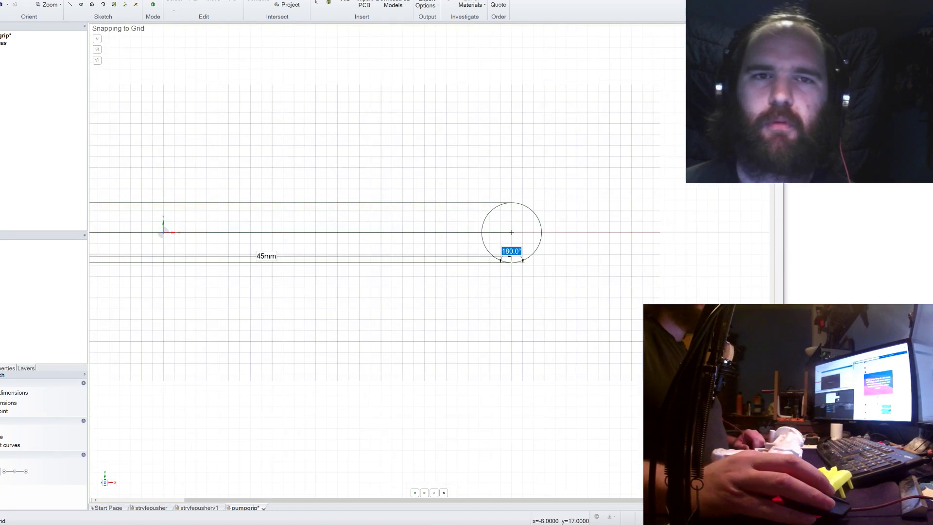
pyautogui.press('l')
pyautogui.click(512, 233)
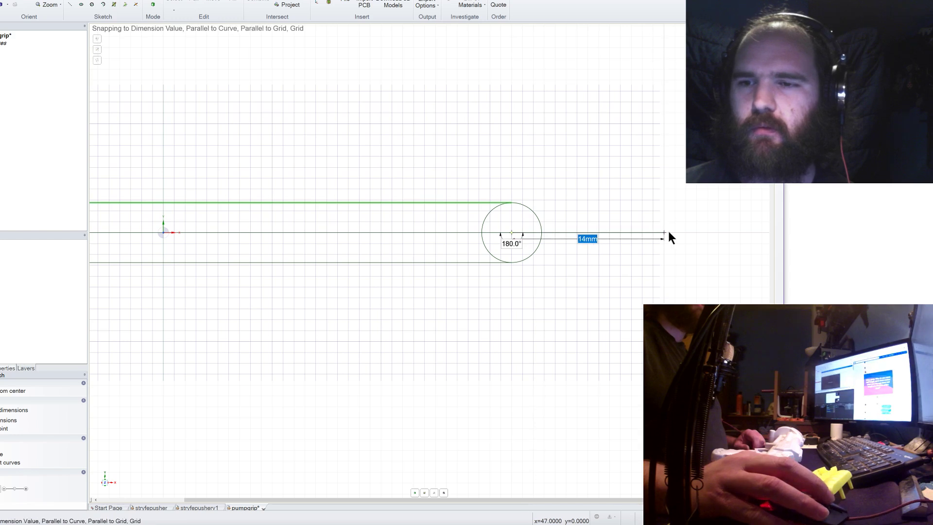
pyautogui.click(602, 232)
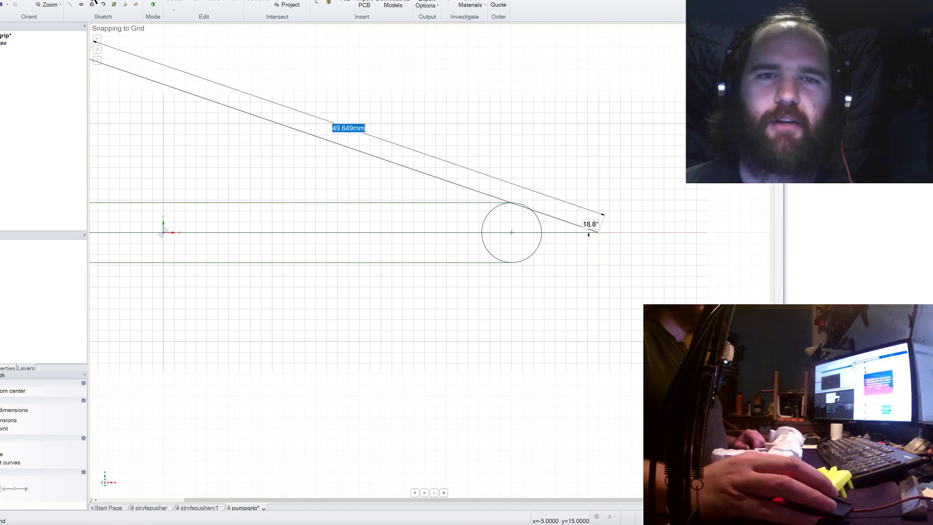
pyautogui.press('Escape')
# Draw a 2.75 mm line back along the axis from the outer endpoint at x = 40 towards the second circle.
pyautogui.click(596, 232)
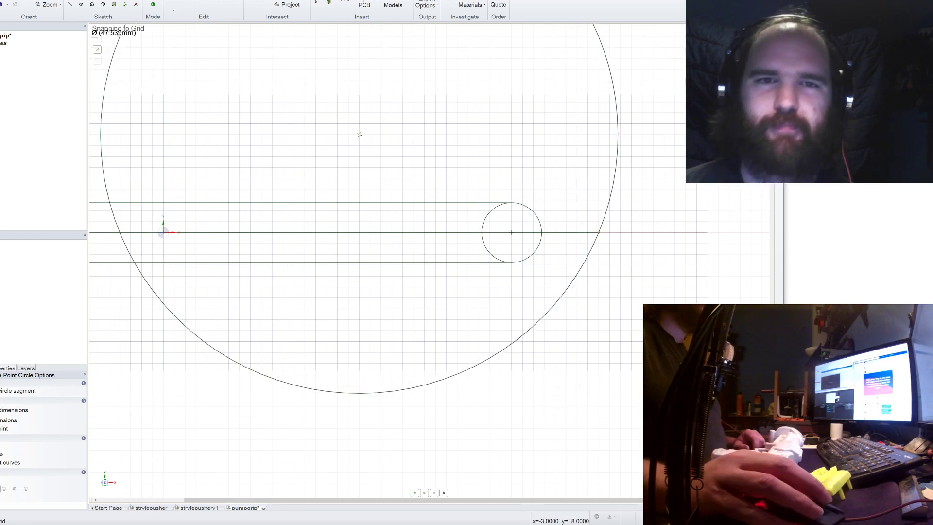
pyautogui.press('l')
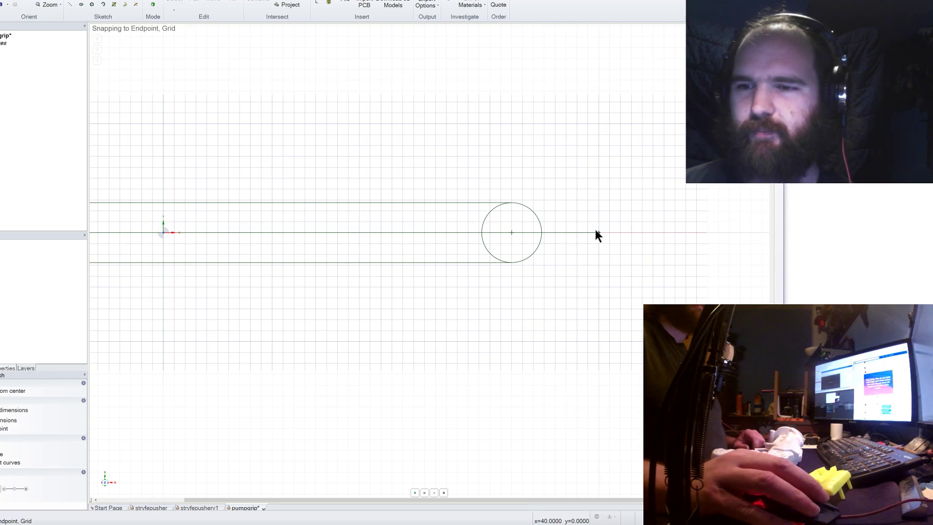
pyautogui.click(597, 232)
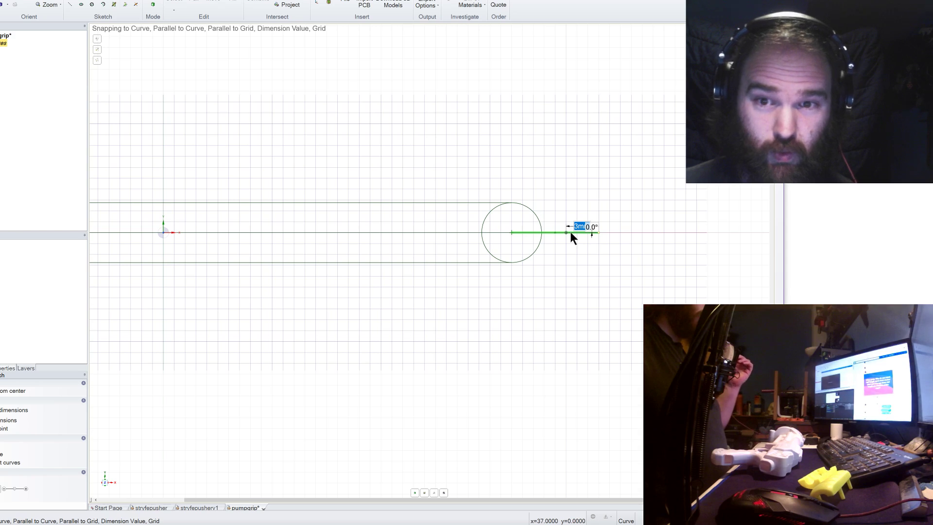
pyautogui.write('2.7')
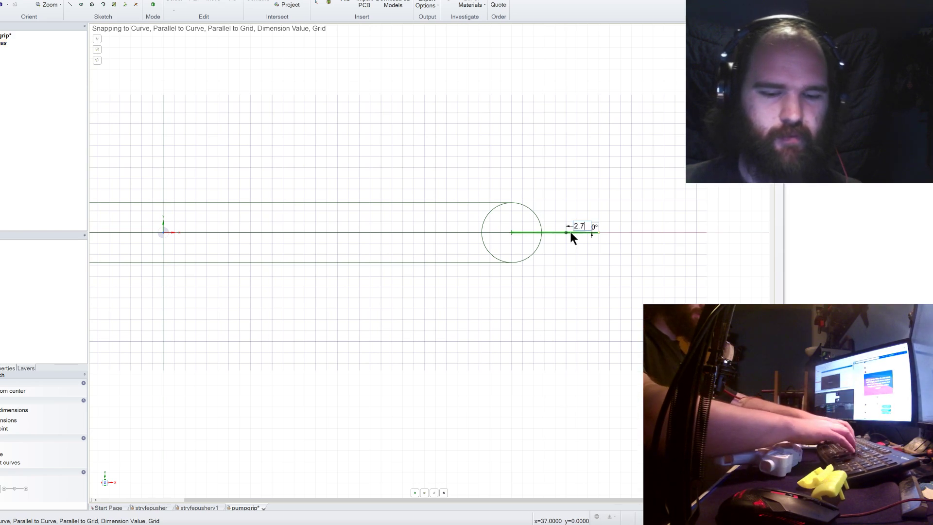
pyautogui.write('5')
pyautogui.press('Return')
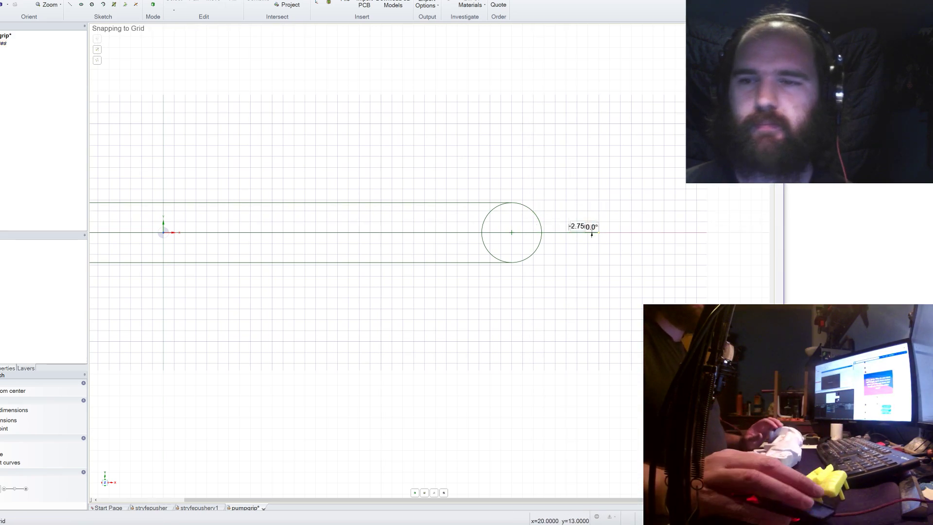
# Sketch a 5.5 mm diameter circle centred on the inner end of the 2.75 mm line.
pyautogui.press('c')
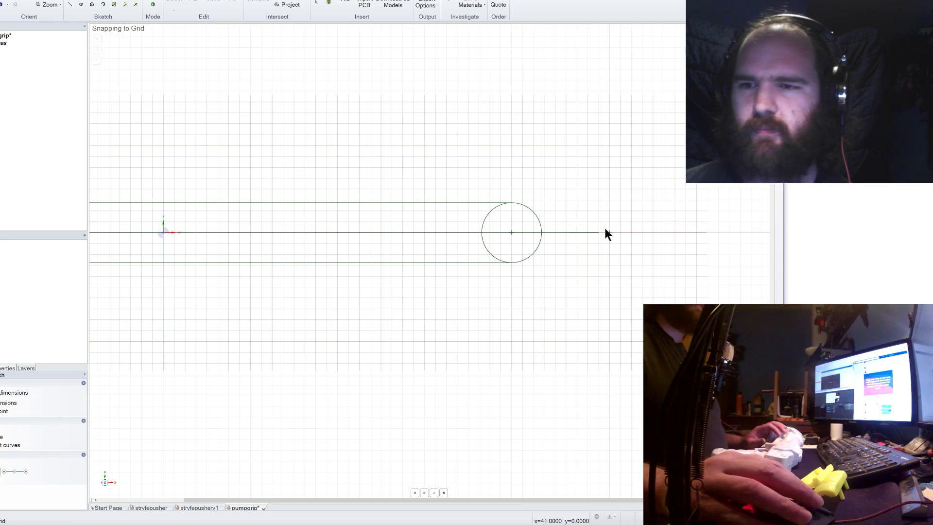
pyautogui.click(569, 232)
pyautogui.write('5.5mm')
pyautogui.press('Return')
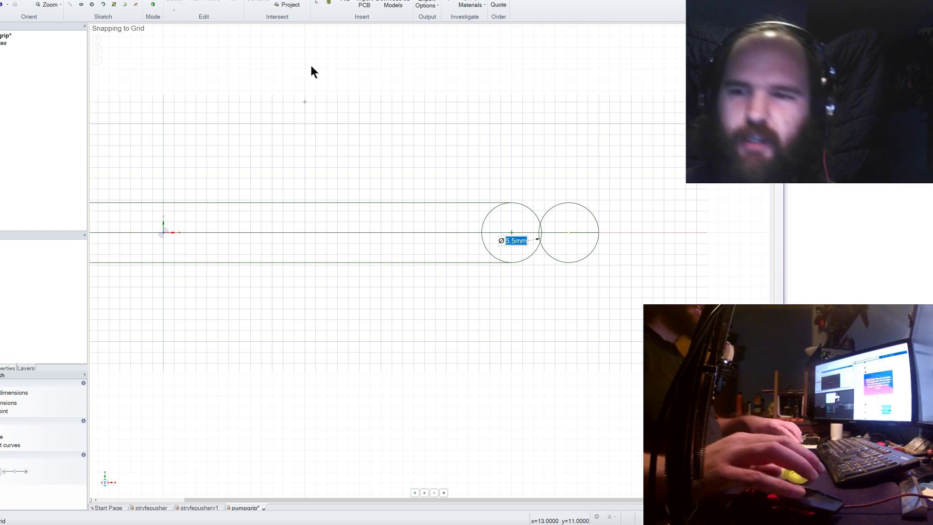
# Connect the second and third circles with horizontal tangent lines across their upper and lower points.
pyautogui.click(70, 4)
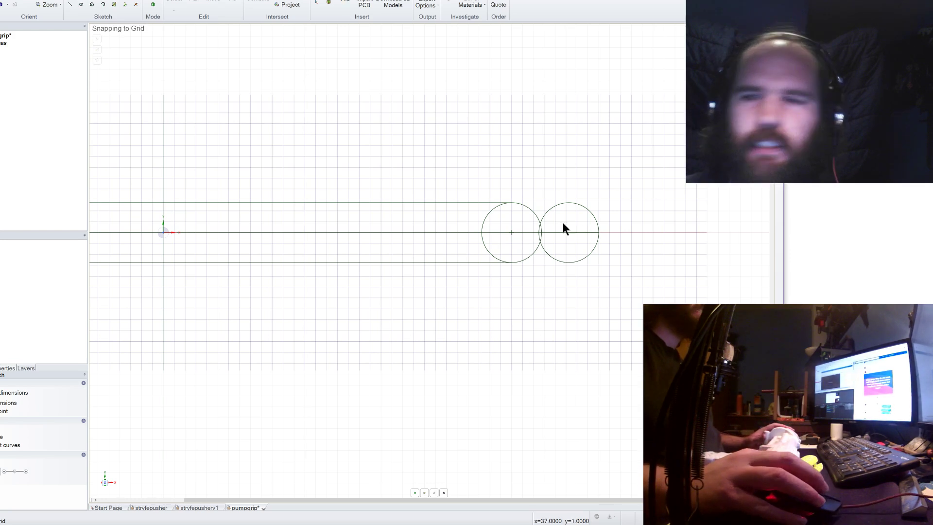
pyautogui.click(512, 203)
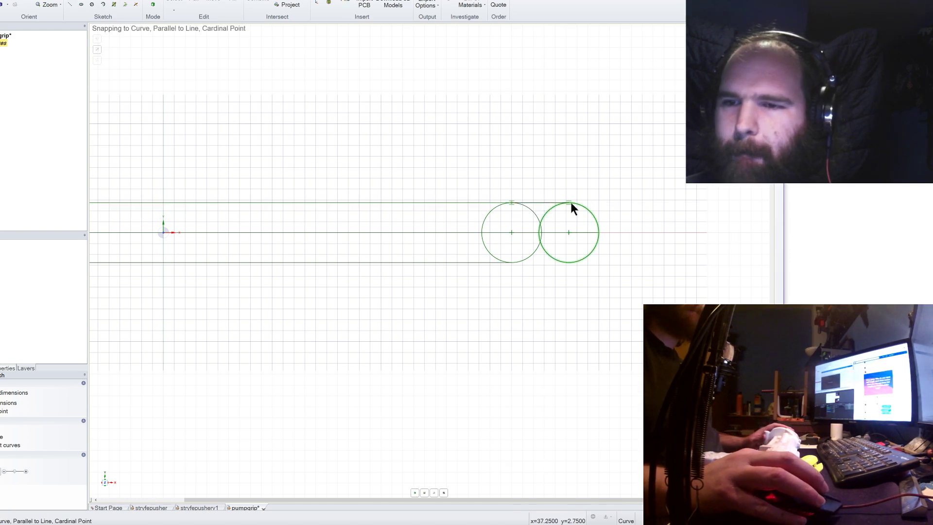
pyautogui.click(570, 261)
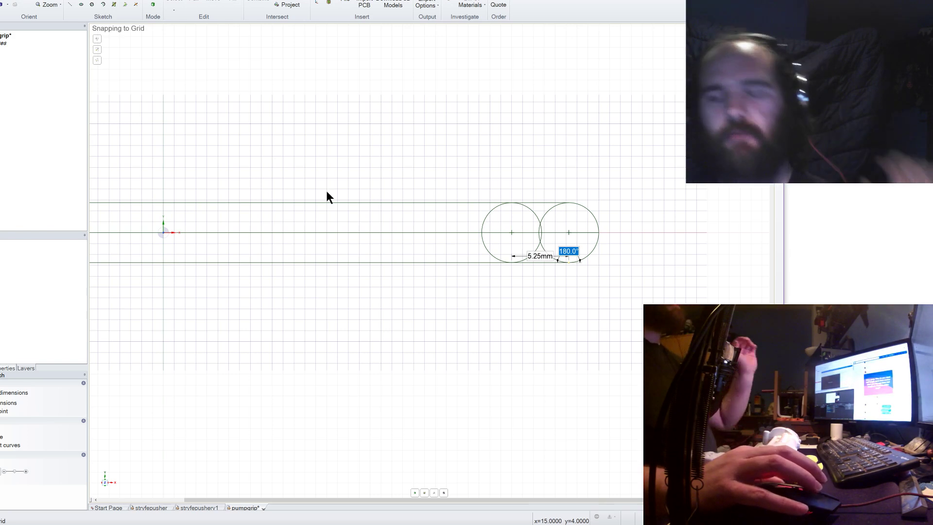
# Pull the six bar profile faces 1.5 mm into a solid, leaving the two full 5.5 mm circles out.
pyautogui.scroll(-2, 544, 136)
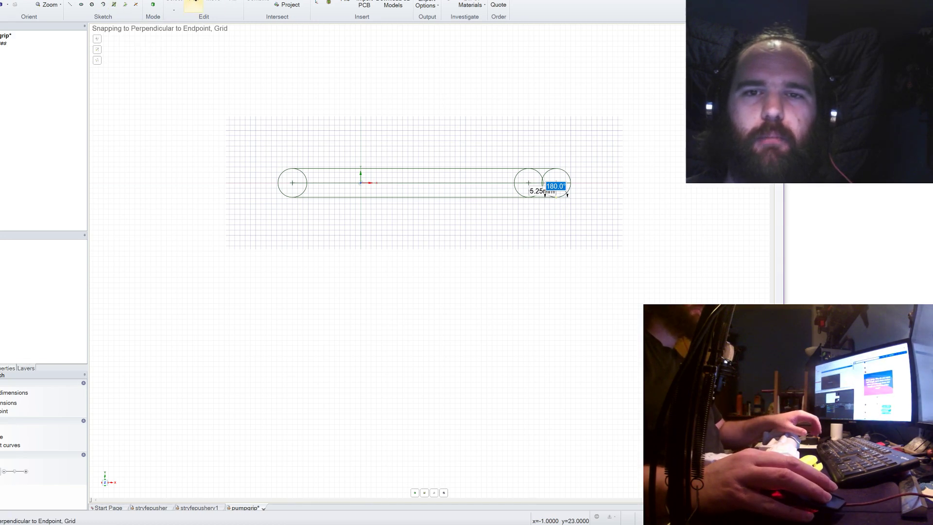
pyautogui.click(567, 195)
pyautogui.press('p')
pyautogui.click(556, 177)
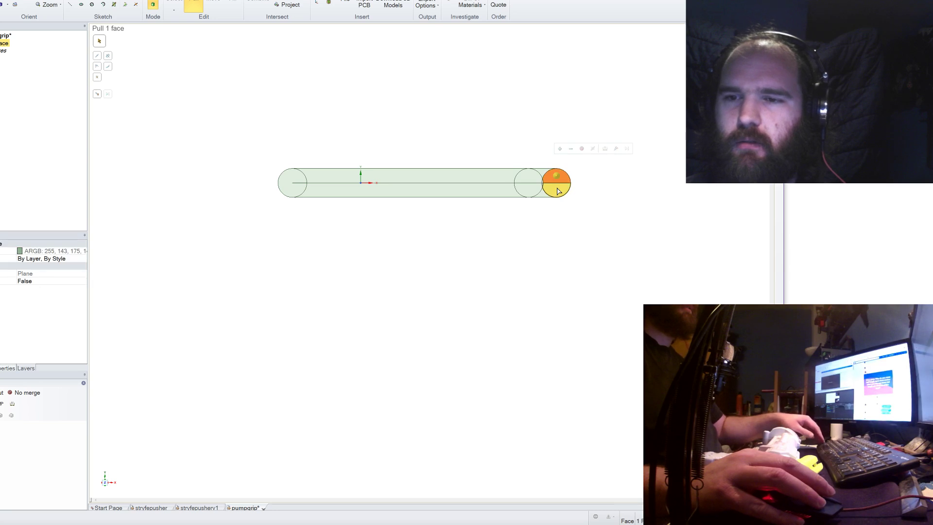
pyautogui.scroll(3, 558, 191)
pyautogui.keyDown('ctrl'); pyautogui.click(550, 188); pyautogui.keyUp('ctrl')
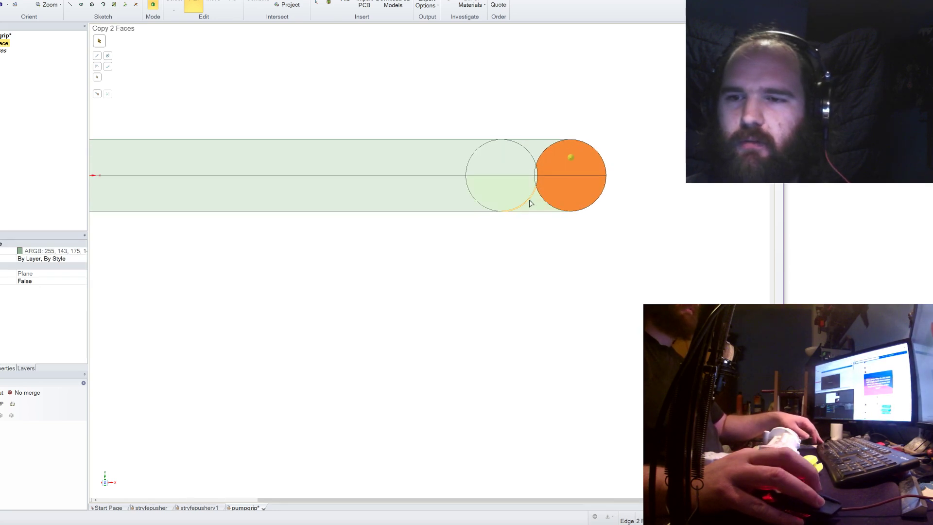
pyautogui.keyDown('ctrl'); pyautogui.click(527, 204); pyautogui.keyUp('ctrl')
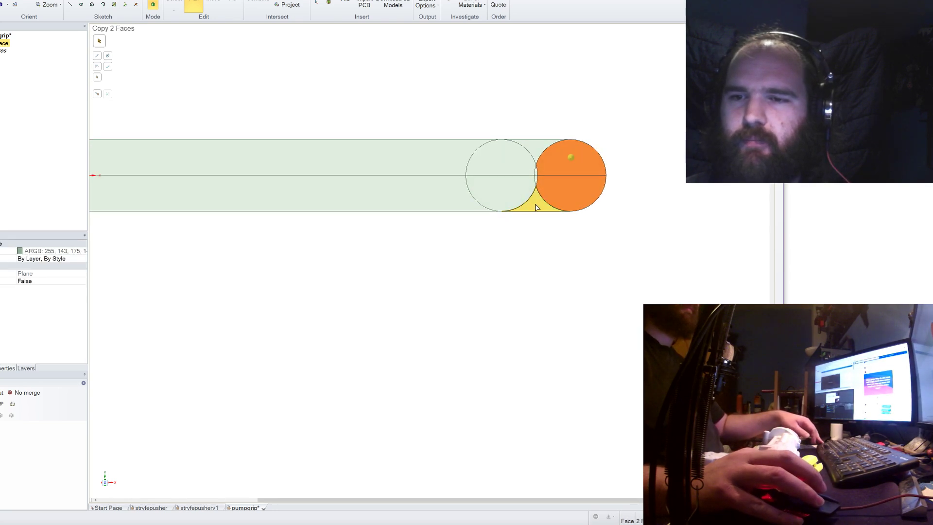
pyautogui.keyDown('ctrl'); pyautogui.click(545, 146); pyautogui.keyUp('ctrl')
pyautogui.keyDown('ctrl'); pyautogui.click(462, 169); pyautogui.keyUp('ctrl')
pyautogui.keyDown('ctrl'); pyautogui.click(450, 198); pyautogui.keyUp('ctrl')
pyautogui.scroll(-3, 529, 82)
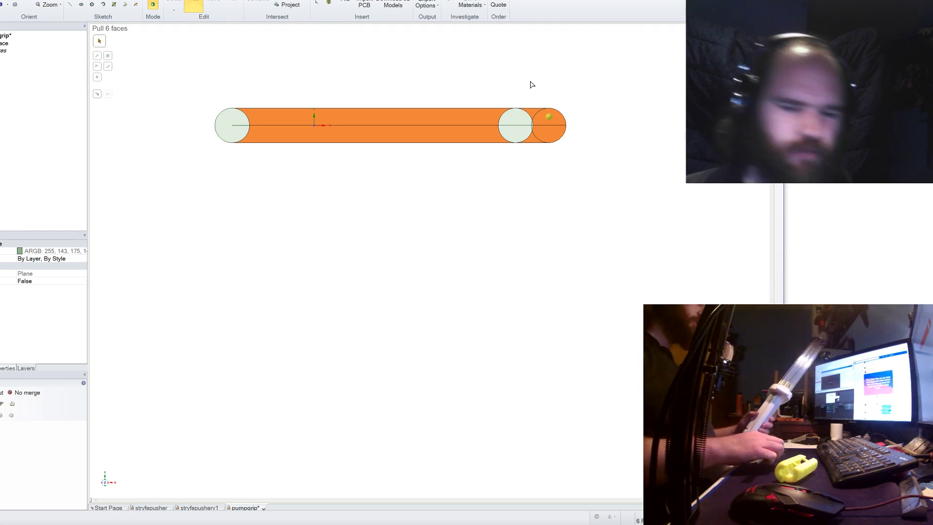
pyautogui.write('1')
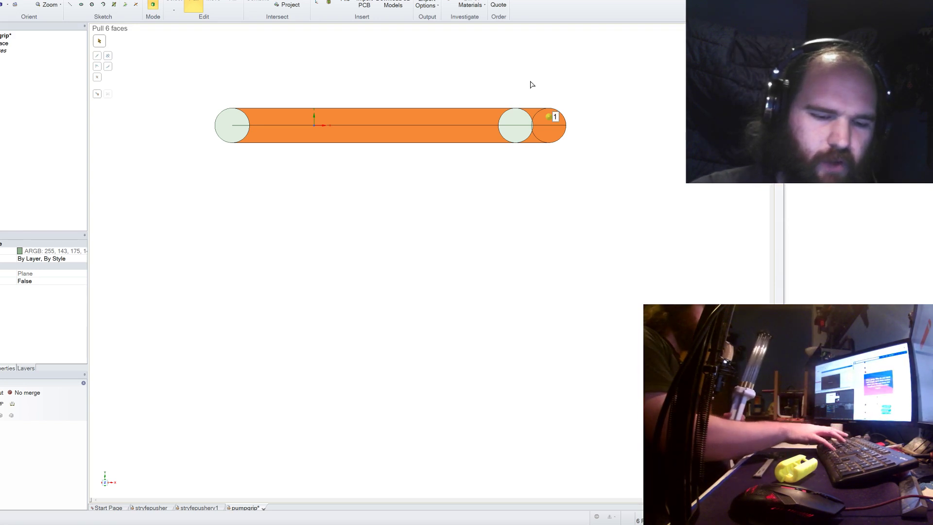
pyautogui.write('.5')
pyautogui.press('Return')
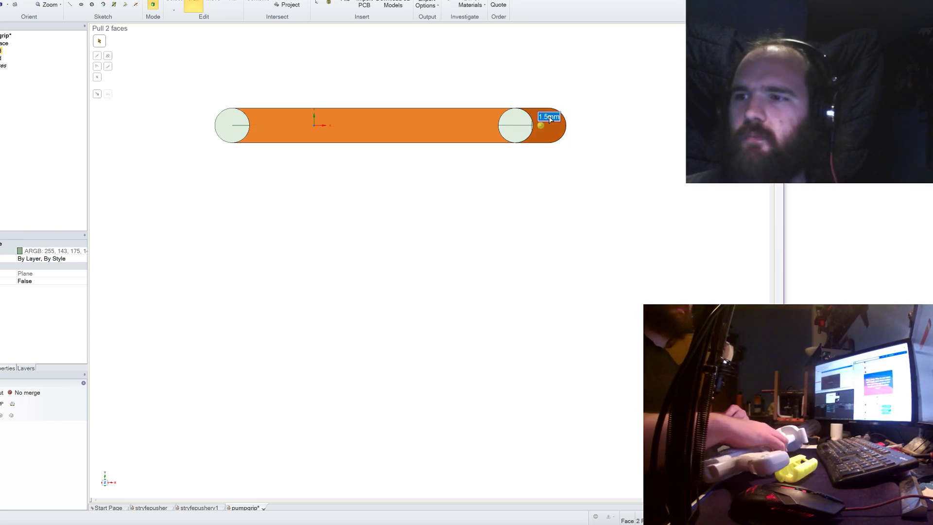
# Start a sketch in the bar's profile plane, with the leftover circle surfaces selected.
pyautogui.moveTo(540, 210); pyautogui.dragTo(506, 243, button='middle')
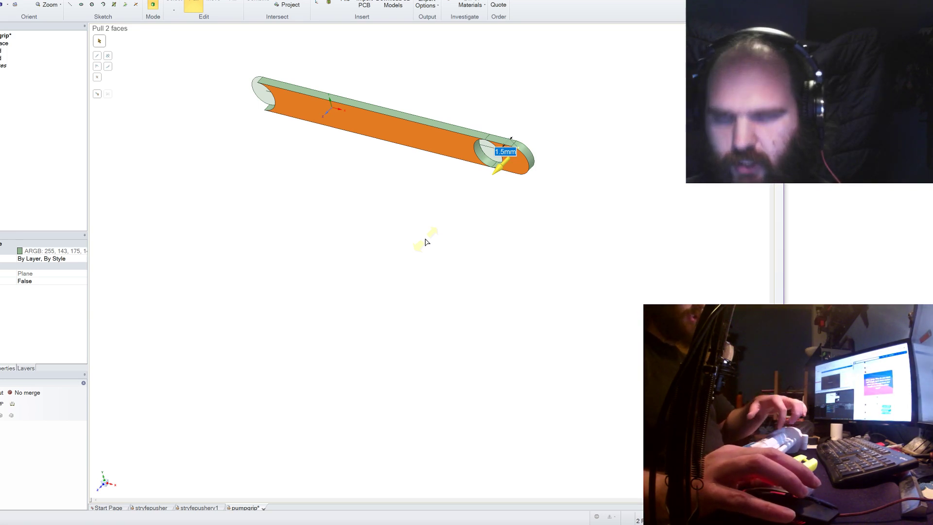
pyautogui.moveTo(375, 237); pyautogui.dragTo(434, 222, button='middle')
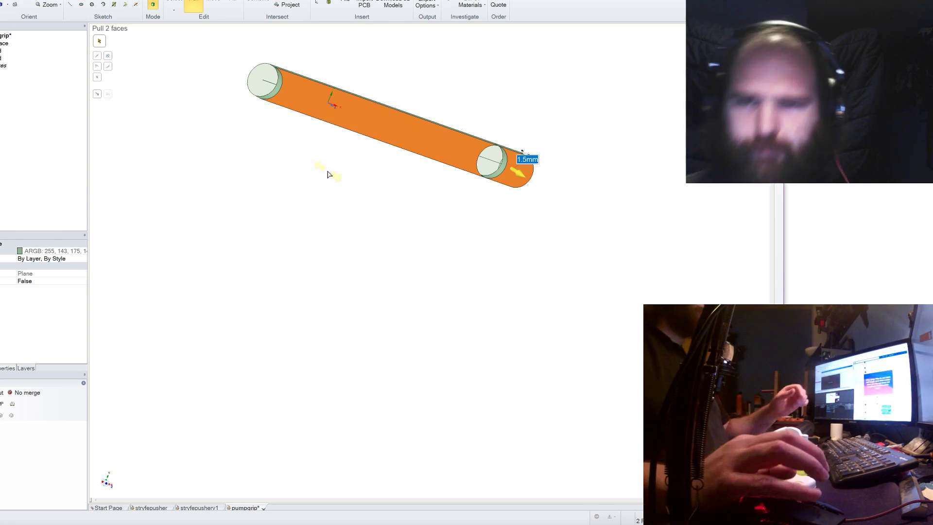
pyautogui.moveTo(278, 149); pyautogui.dragTo(529, 160, button='middle')
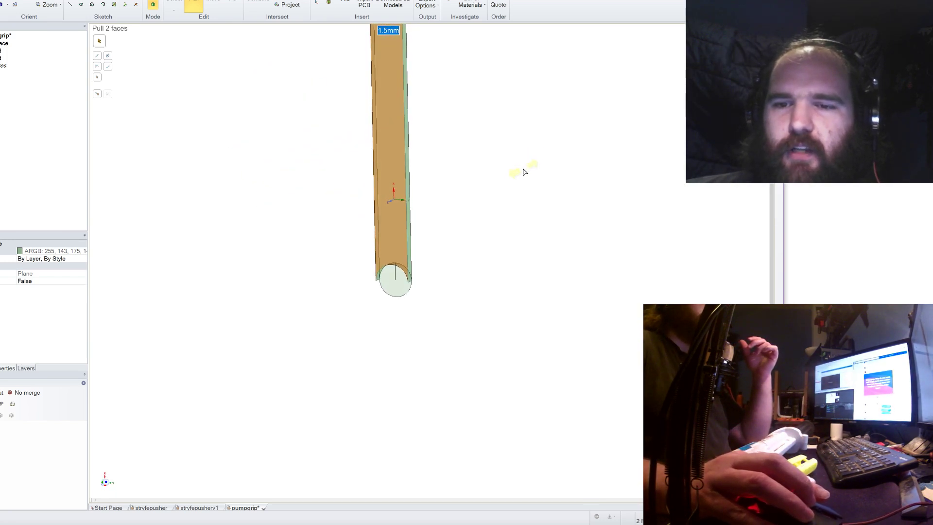
pyautogui.scroll(-4, 523, 170)
pyautogui.scroll(2, 527, 101)
pyautogui.click(431, 129)
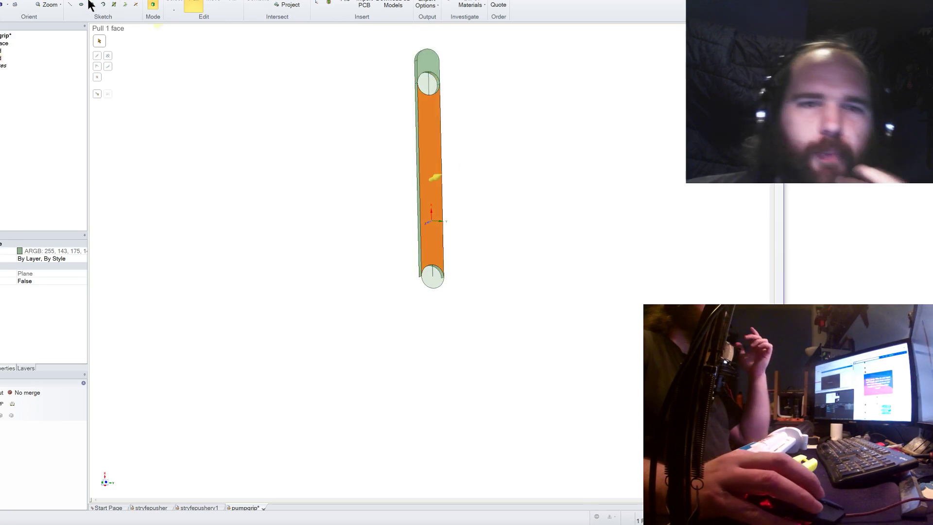
pyautogui.click(4, 48)
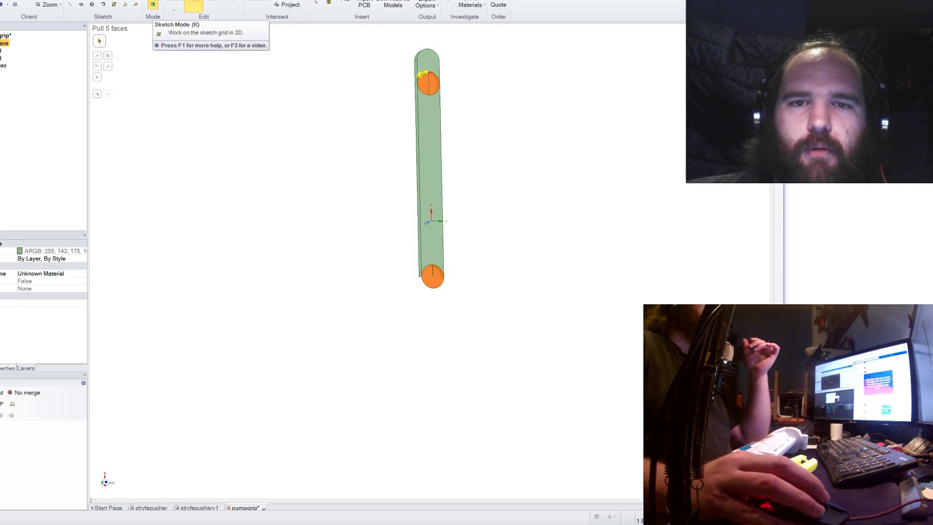
pyautogui.click(174, 6)
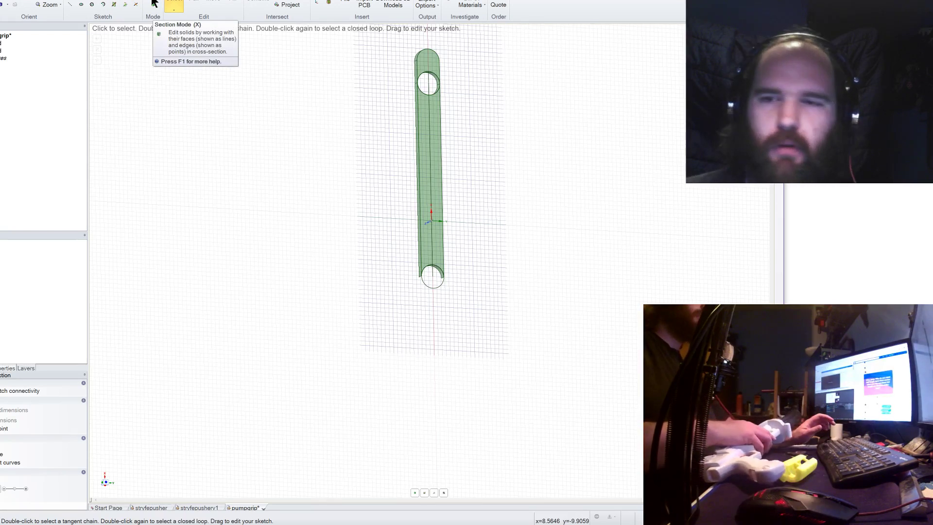
# Offset the bar's long edge on the negative Y side outward by 0.5 mm.
pyautogui.press('l')
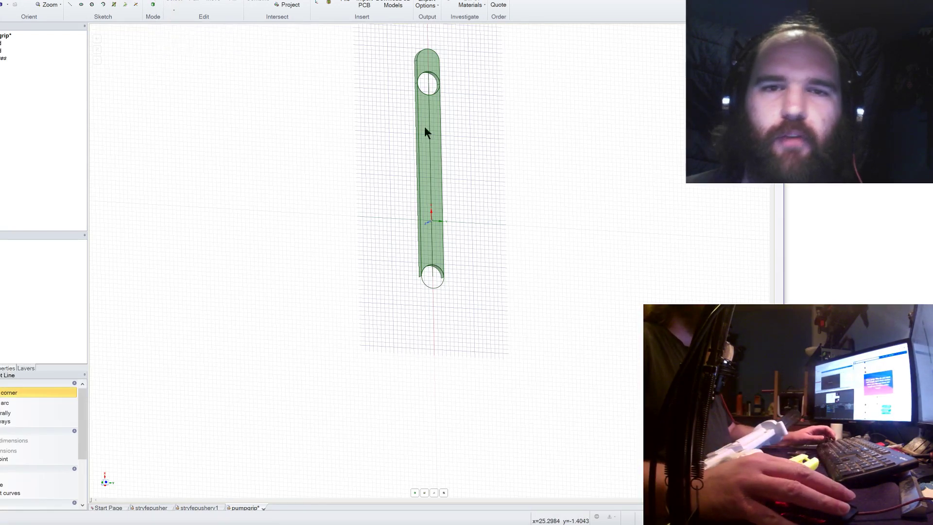
pyautogui.click(421, 177)
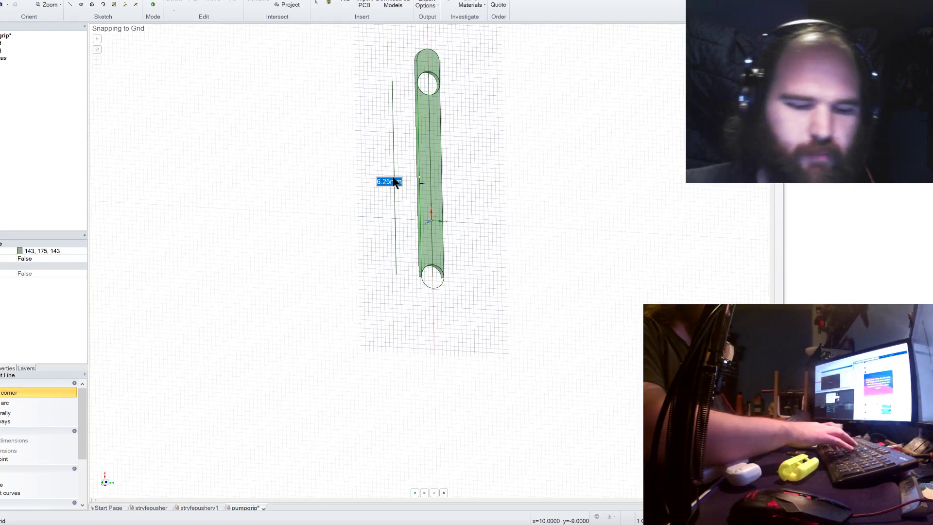
pyautogui.write('.5')
pyautogui.press('Return')
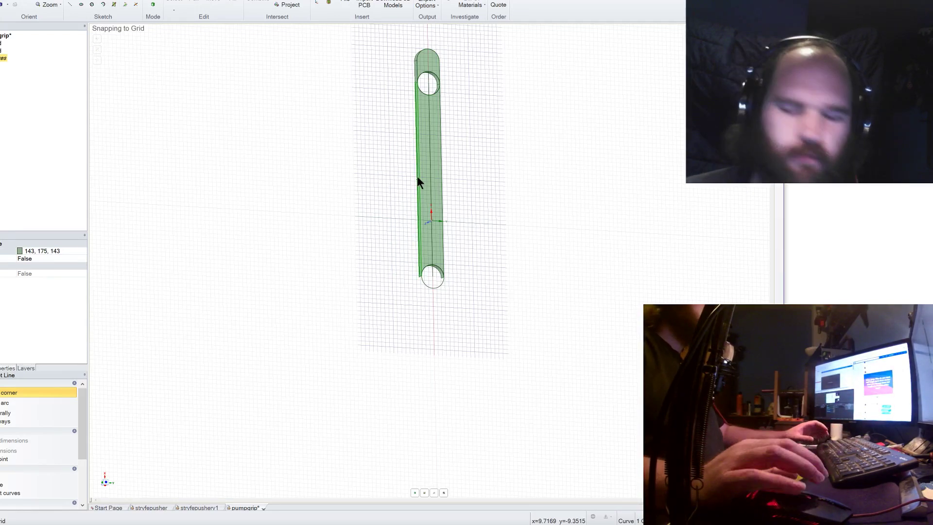
pyautogui.click(419, 180)
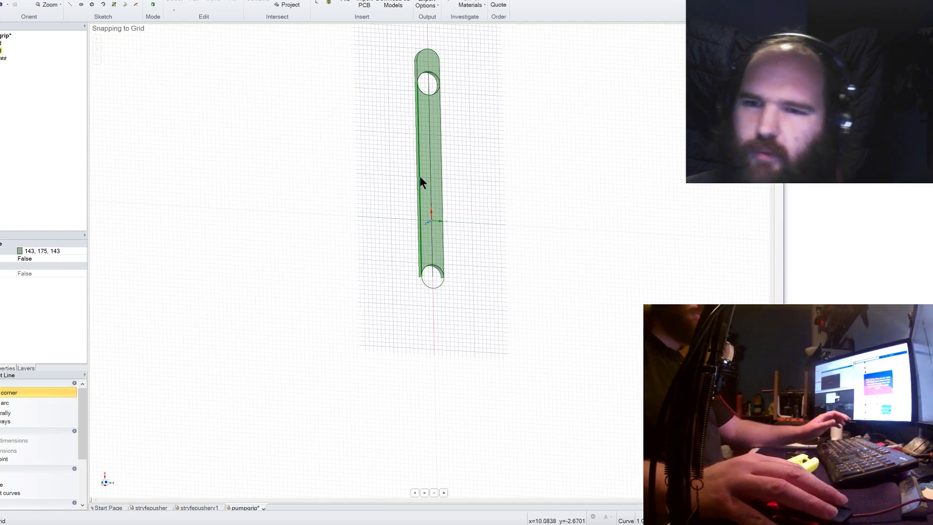
pyautogui.write('.5')
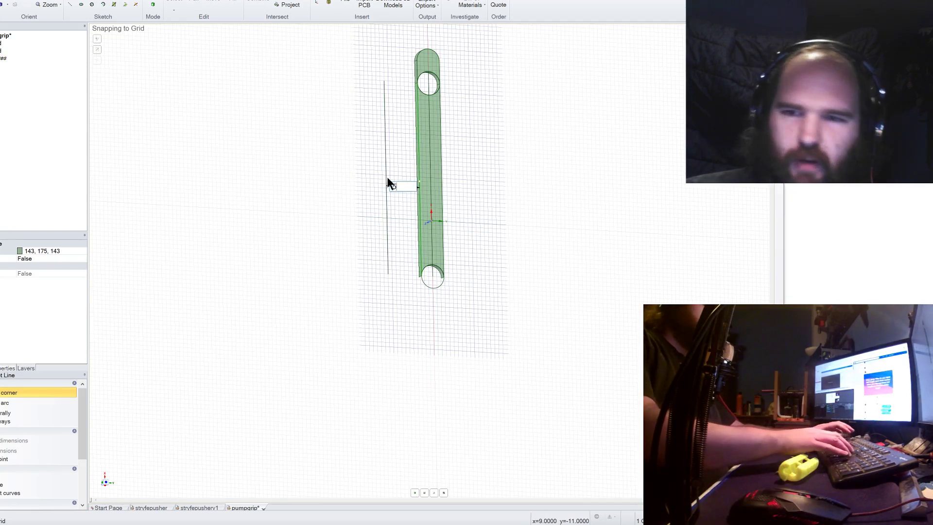
pyautogui.press('Return')
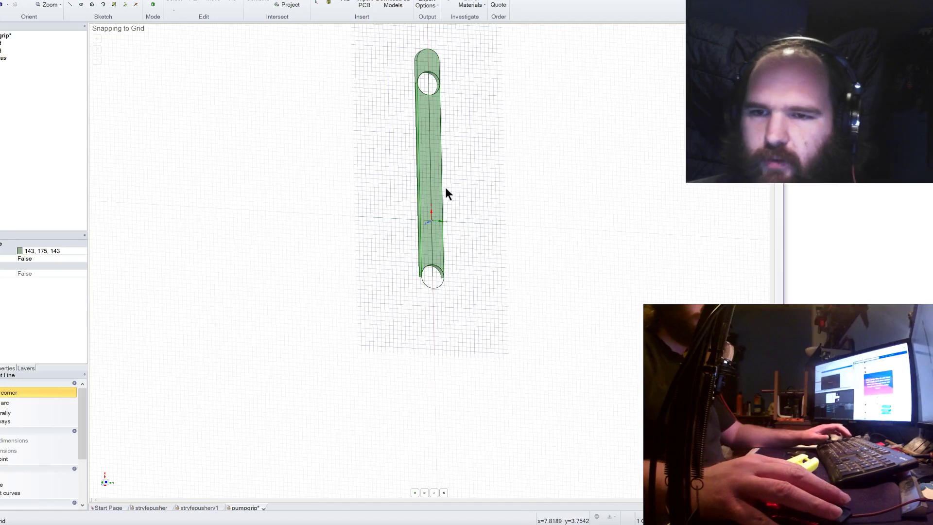
# Offset the opposite long edge and the bar's rounded end outward by 0.5 mm.
pyautogui.click(440, 188)
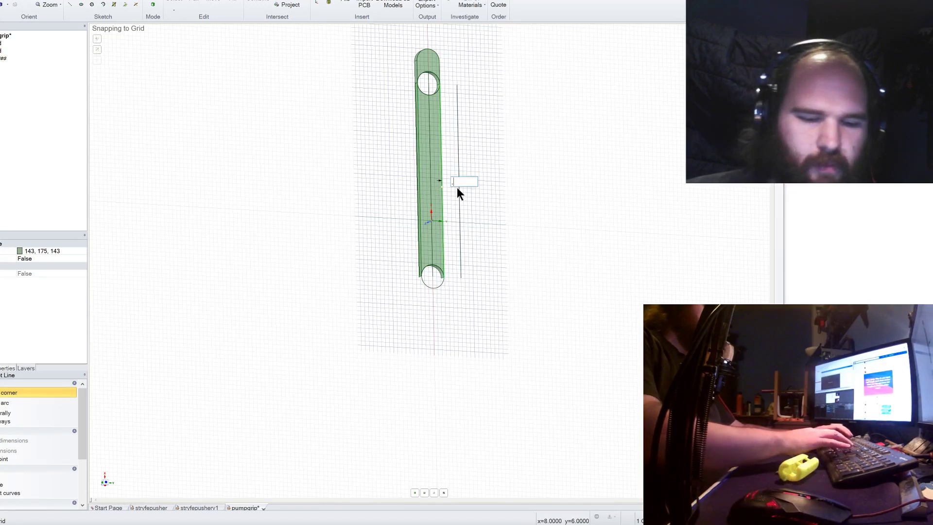
pyautogui.scroll(5, 445, 51)
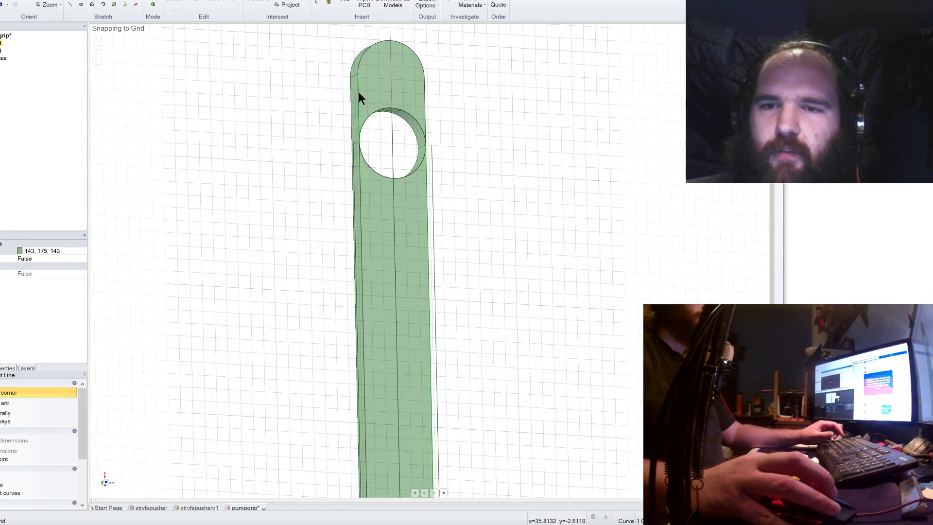
pyautogui.click(358, 65)
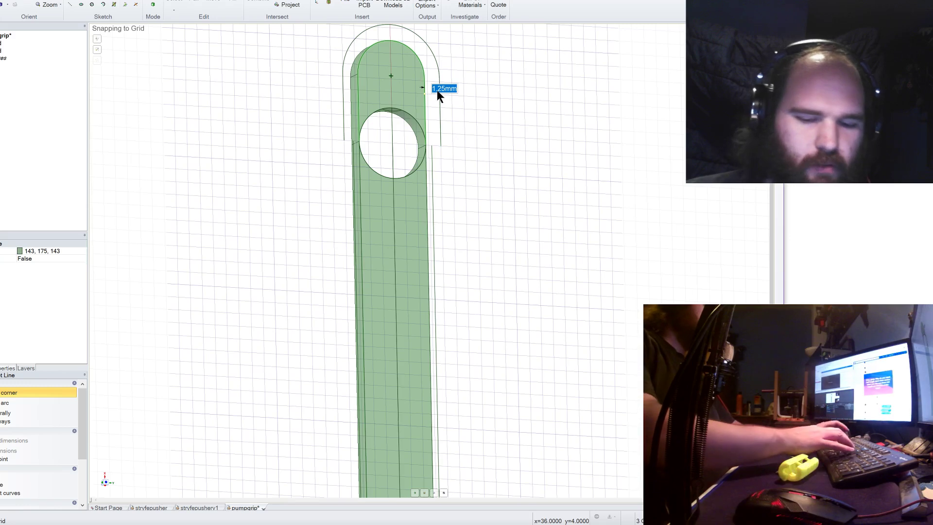
pyautogui.click(430, 94)
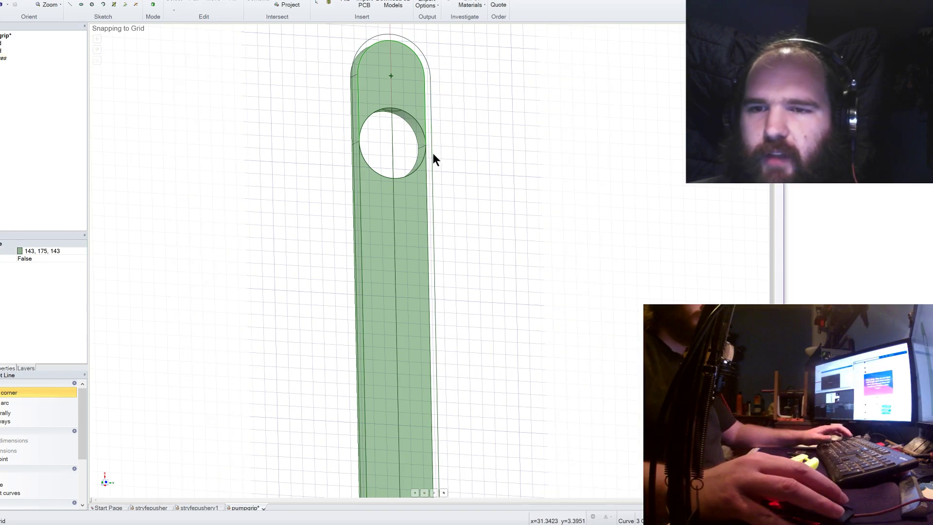
# Draw a 10 mm line along the axis outward from the centre of the bar's open-end circle to x = -23.
pyautogui.scroll(-5, 438, 83)
pyautogui.scroll(3, 425, 258)
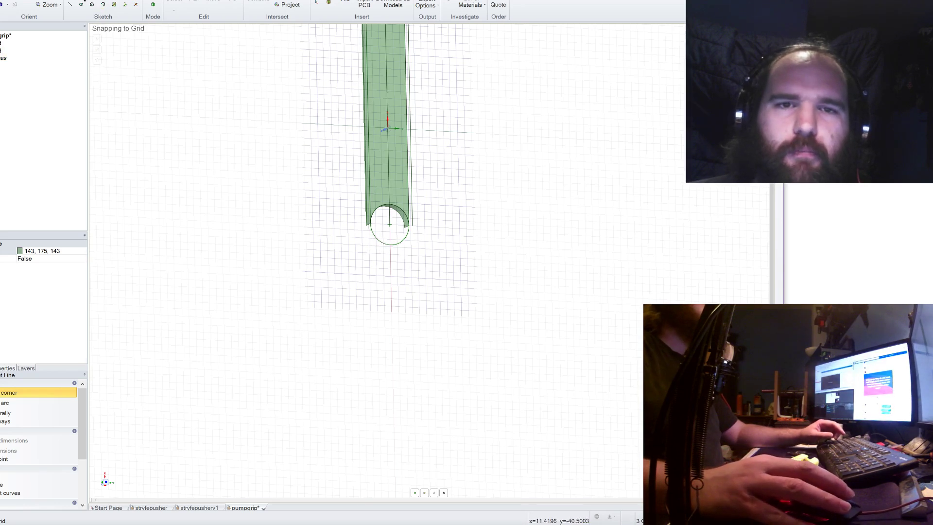
pyautogui.click(103, 5)
pyautogui.click(388, 223)
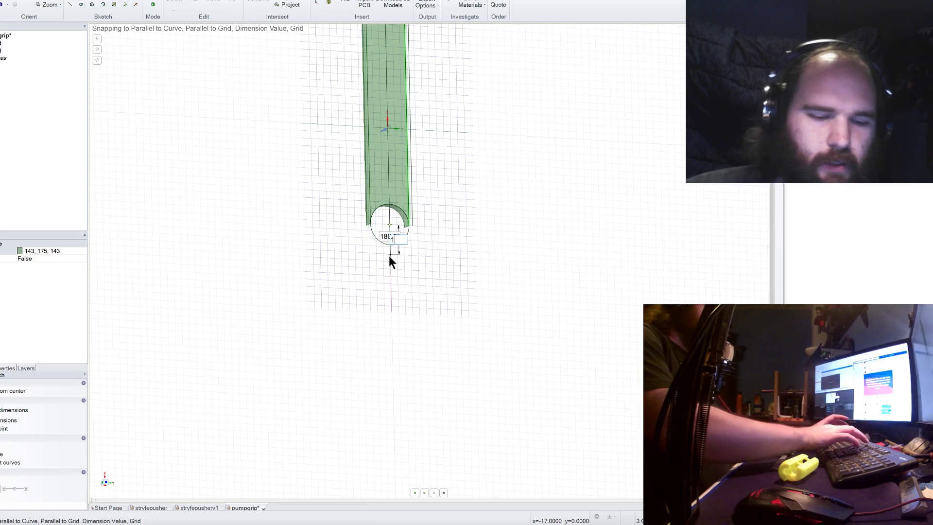
pyautogui.click(389, 256)
pyautogui.click(390, 298)
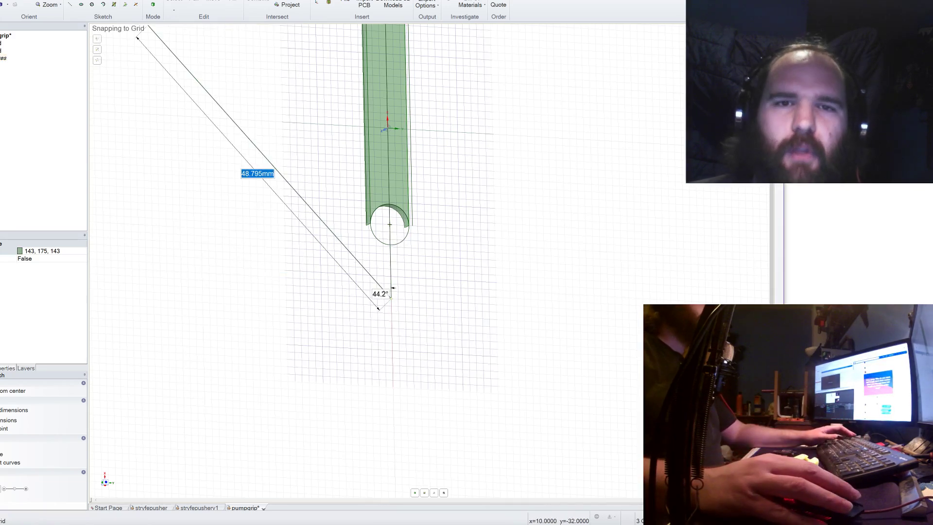
pyautogui.press('Escape')
# Sketch a 6.5 mm diameter circle centred on the outer end of the new axis line.
pyautogui.press('c')
pyautogui.click(391, 298)
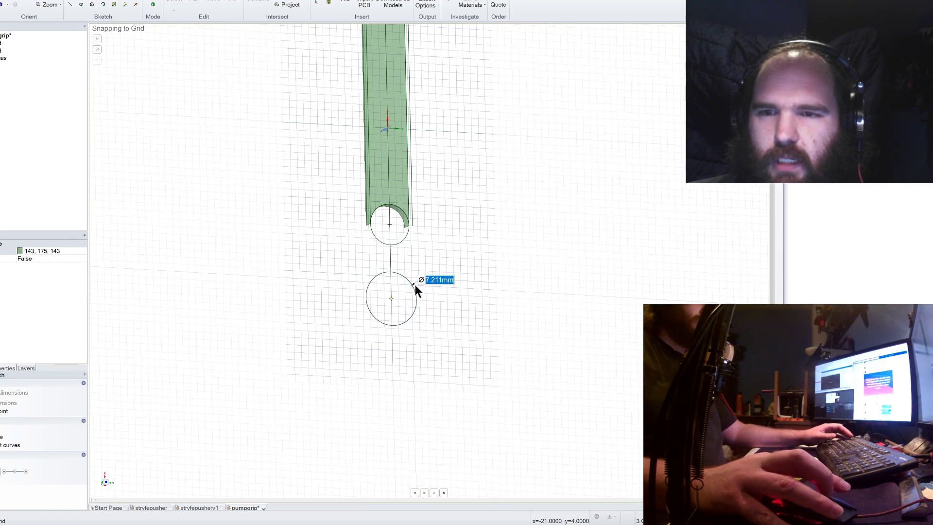
pyautogui.write('6')
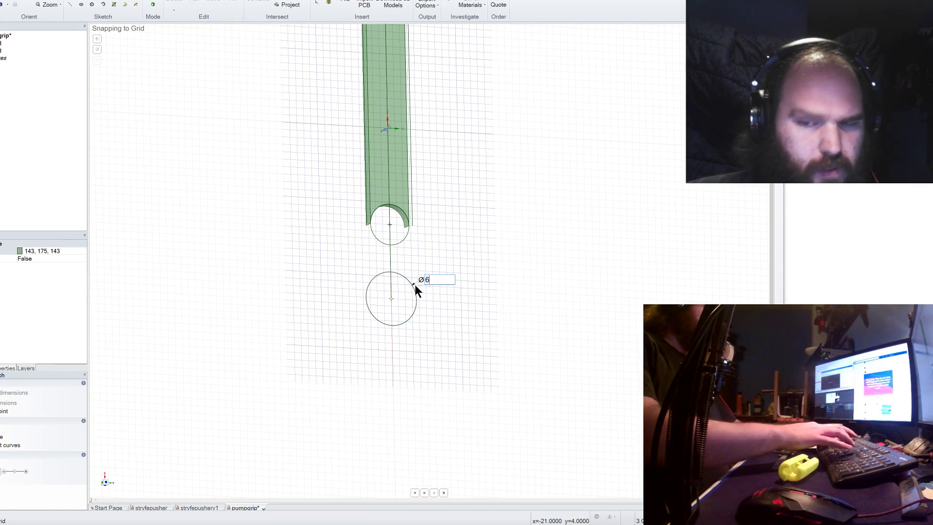
pyautogui.write('.5')
pyautogui.press('Return')
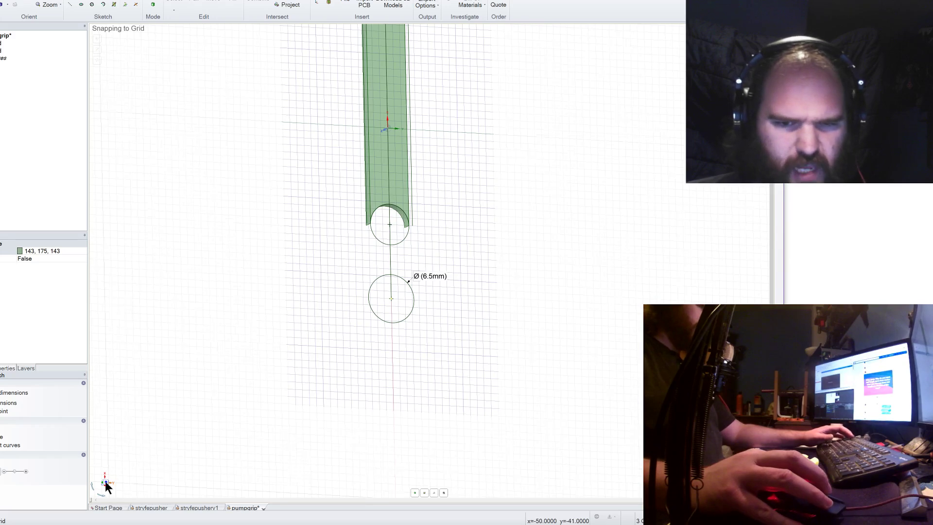
# Connect both offset long edges to the sides of the 6.5 mm circle with 12 mm straight lines parallel to the axis.
pyautogui.click(106, 486)
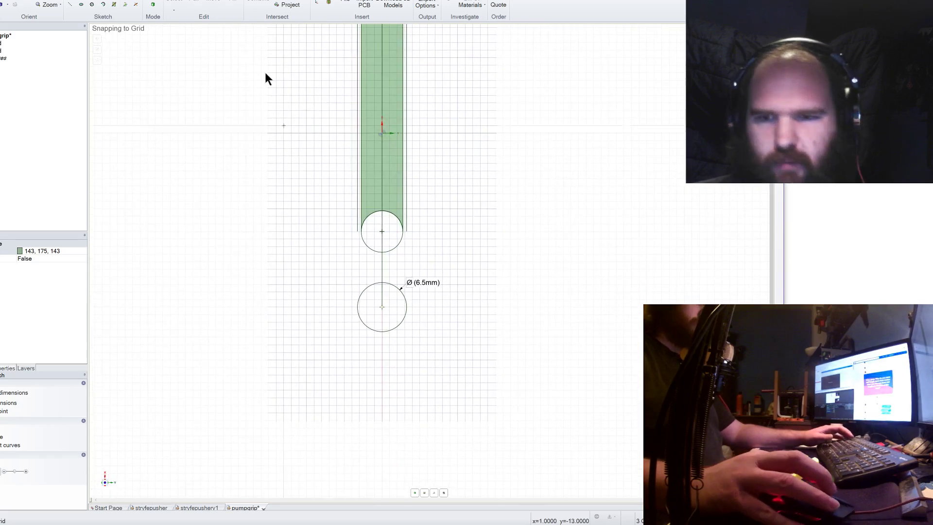
pyautogui.click(357, 215)
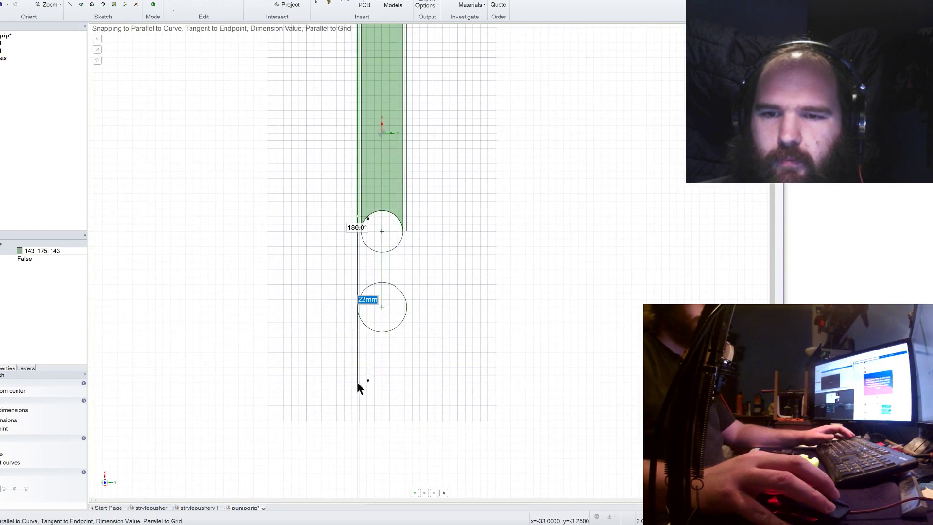
pyautogui.click(358, 307)
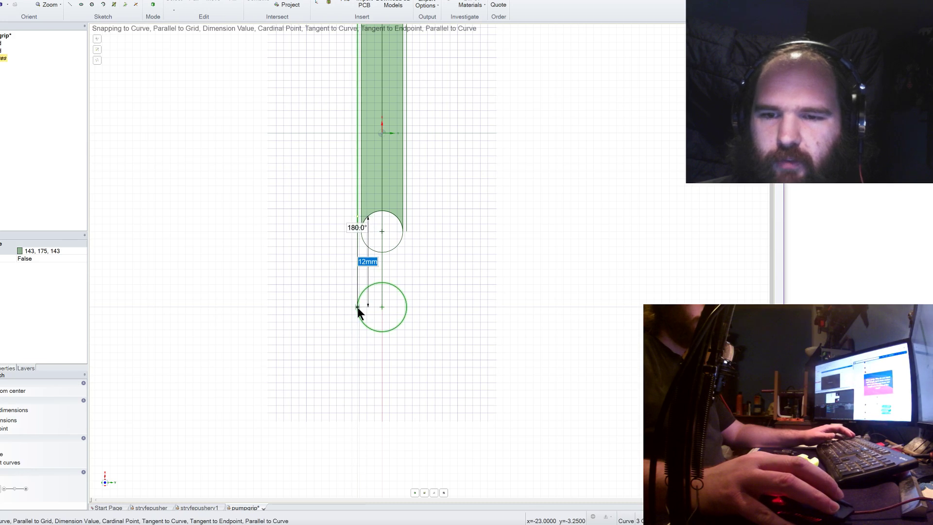
pyautogui.click(406, 217)
pyautogui.click(406, 308)
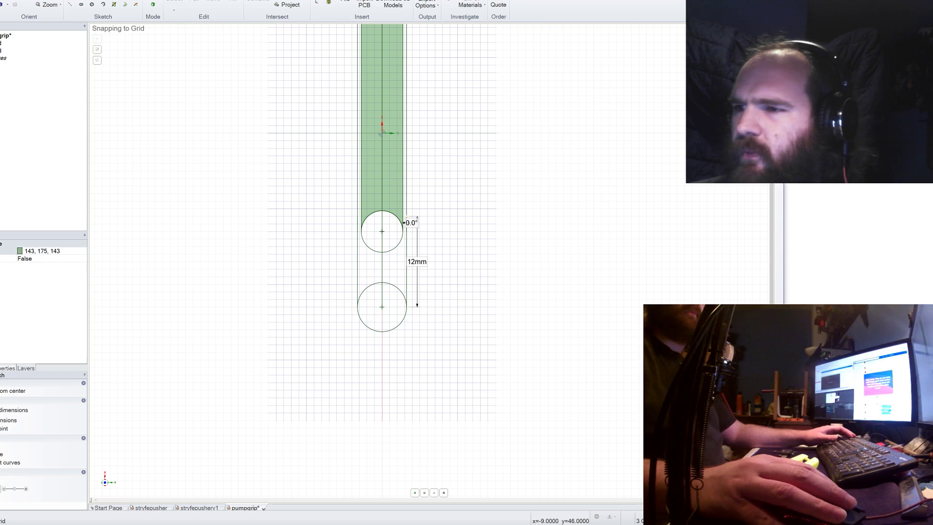
# Switch to the live-stream chat and add the chosen chat member as a moderator.
pyautogui.click(921, 146)
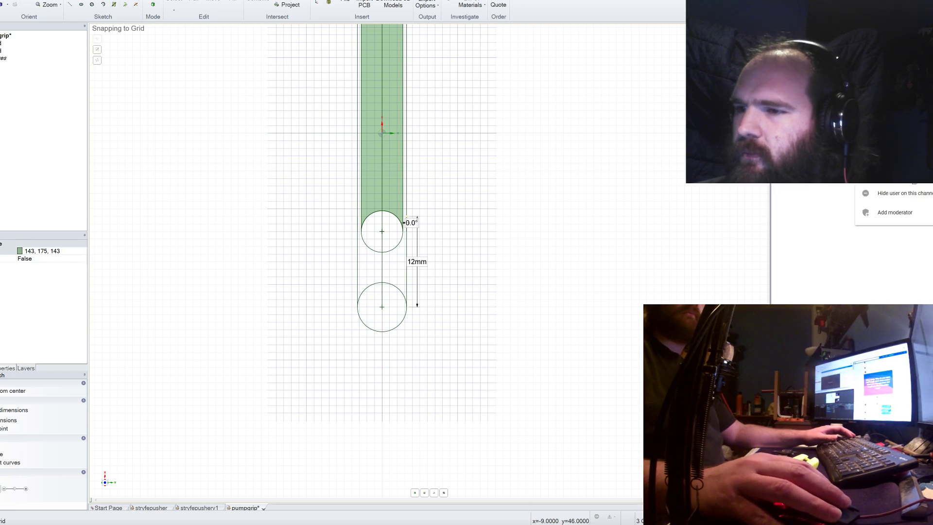
pyautogui.click(896, 212)
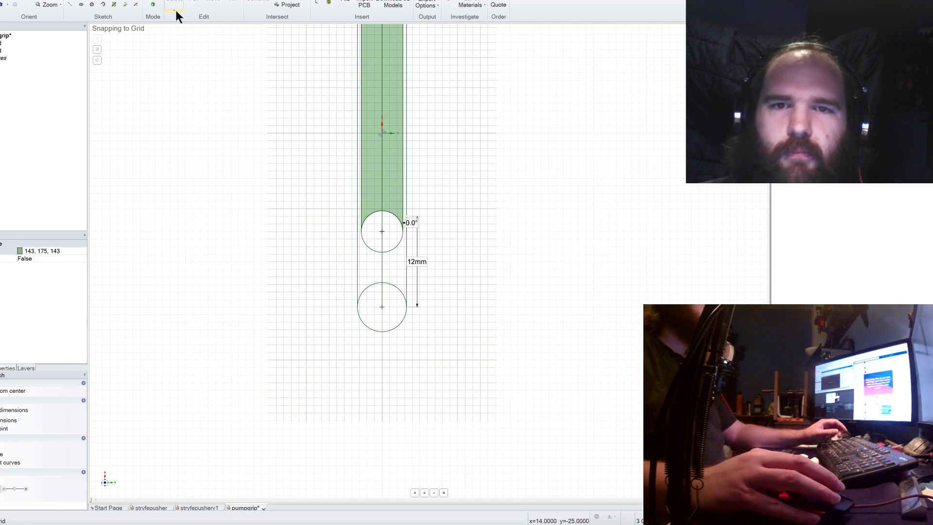
# Pull all five faces of the extended outline, except the two hole circles, 5 mm away from the rounded bar.
pyautogui.click(194, 5)
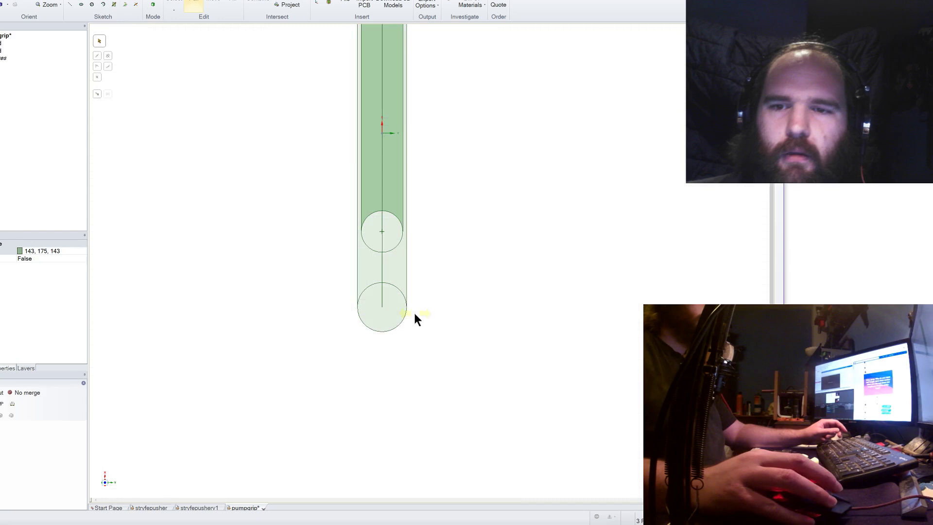
pyautogui.click(384, 314)
pyautogui.keyDown('ctrl'); pyautogui.click(401, 267); pyautogui.keyUp('ctrl')
pyautogui.scroll(-3, 424, 339)
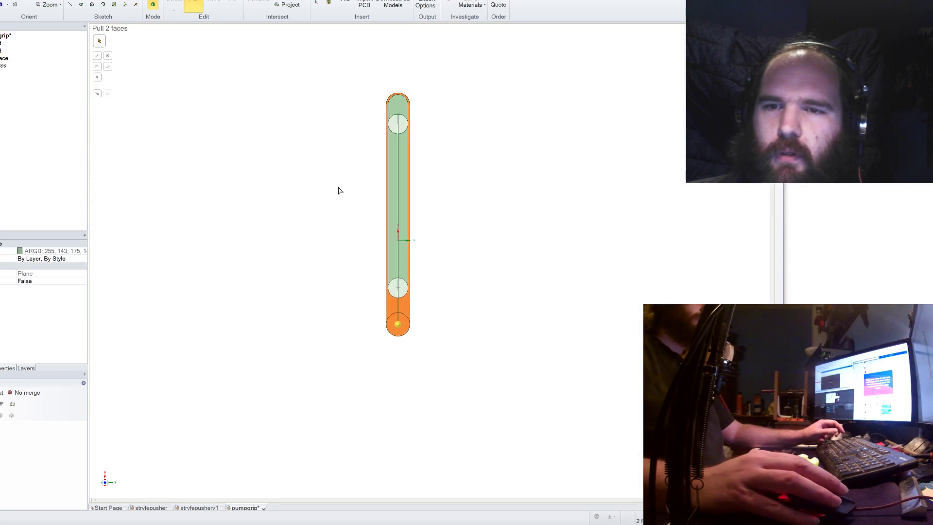
pyautogui.keyDown('ctrl'); pyautogui.click(395, 220); pyautogui.keyUp('ctrl')
pyautogui.keyDown('ctrl'); pyautogui.click(405, 158); pyautogui.keyUp('ctrl')
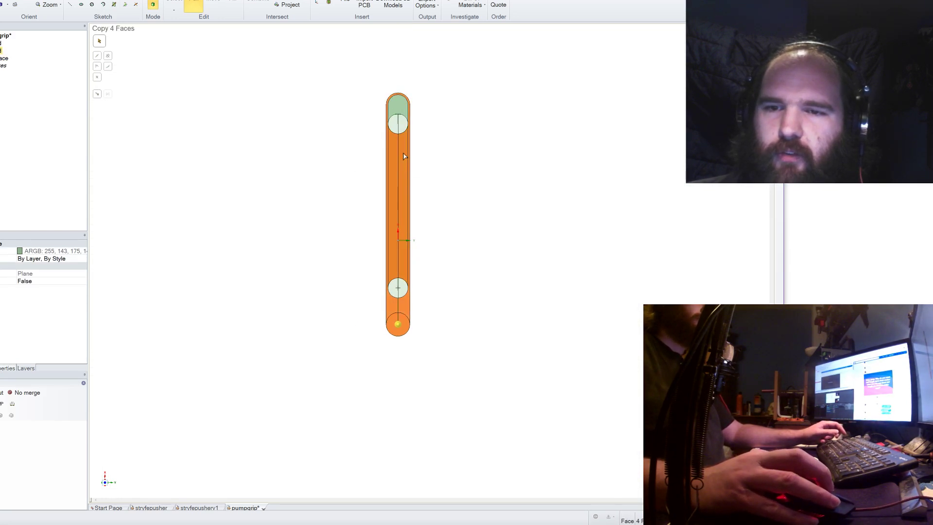
pyautogui.keyDown('ctrl'); pyautogui.click(398, 106); pyautogui.keyUp('ctrl')
pyautogui.moveTo(352, 190); pyautogui.dragTo(405, 191, button='middle')
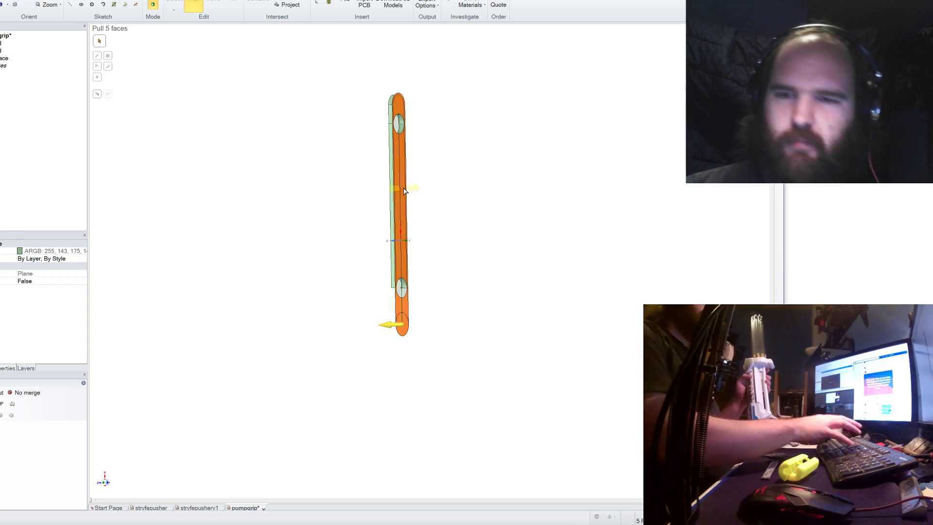
pyautogui.moveTo(404, 191); pyautogui.dragTo(418, 327)
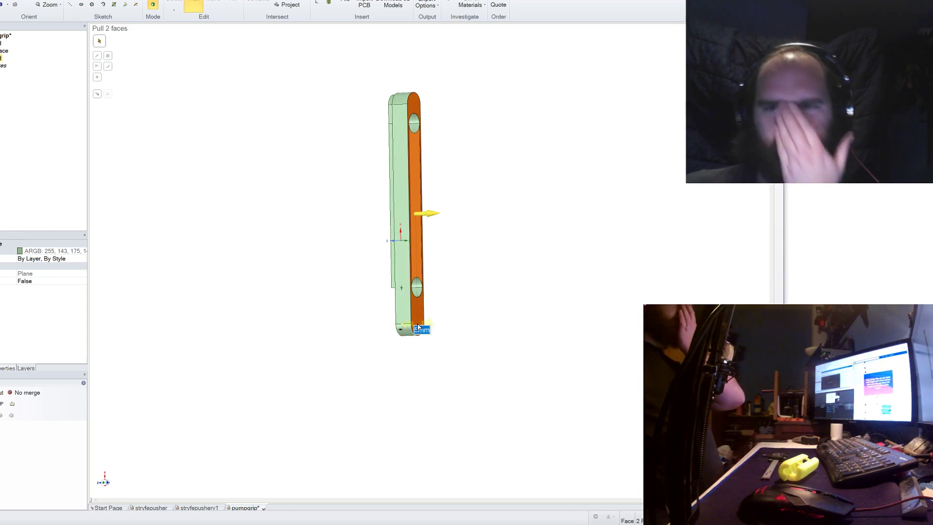
# Delete the leftover surface body that covers the two holes.
pyautogui.moveTo(445, 296); pyautogui.dragTo(529, 202, button='middle')
pyautogui.click(252, 192)
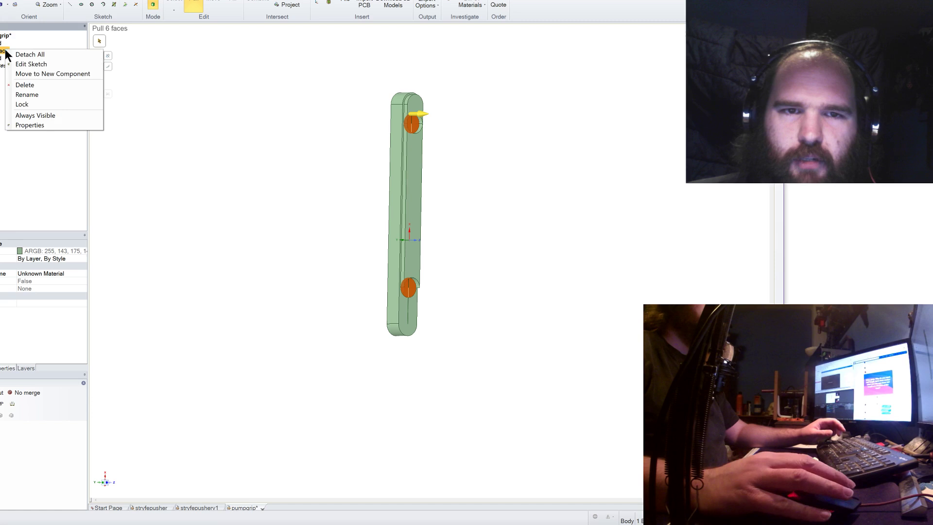
pyautogui.click(38, 86)
pyautogui.moveTo(302, 140); pyautogui.dragTo(341, 156, button='middle')
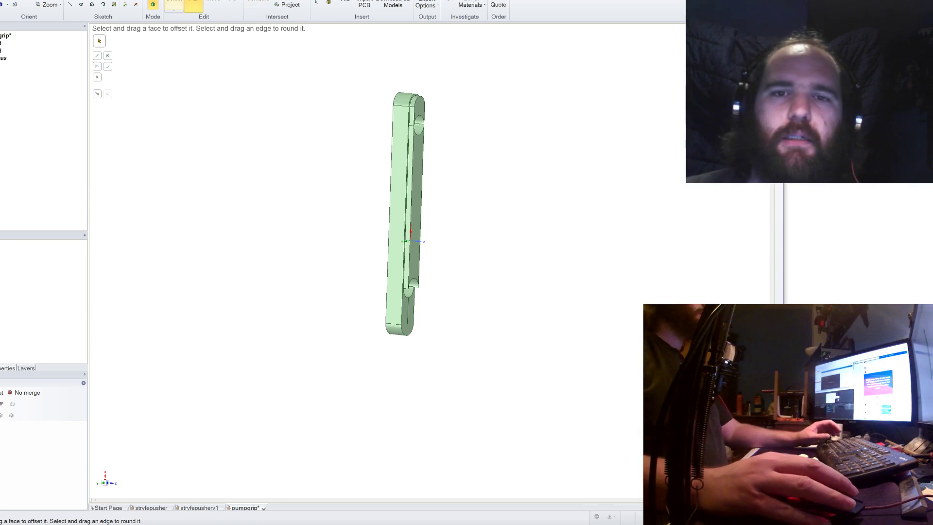
# Select each of the two remaining solids in turn and examine which parts of the grip they cover.
pyautogui.click(174, 5)
pyautogui.click(2, 44)
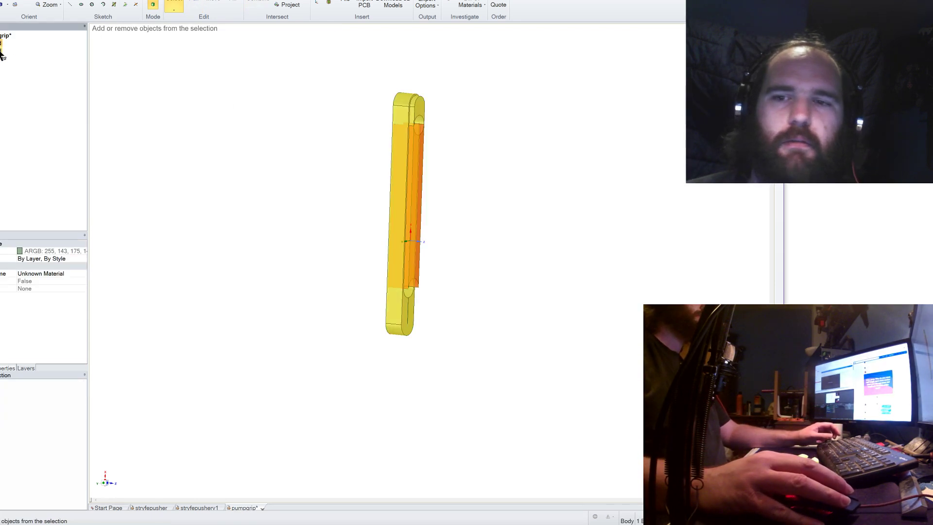
pyautogui.click(1, 50)
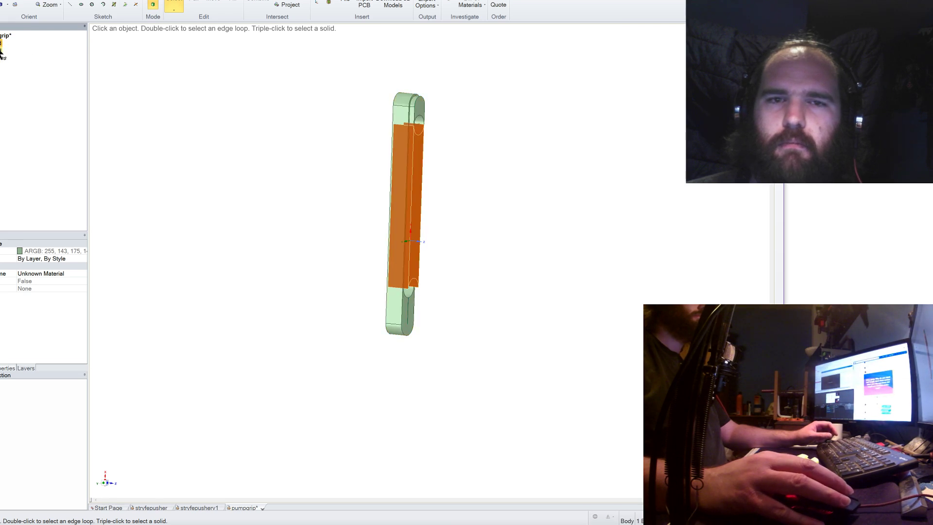
pyautogui.moveTo(429, 194); pyautogui.dragTo(353, 196, button='middle')
pyautogui.click(333, 178)
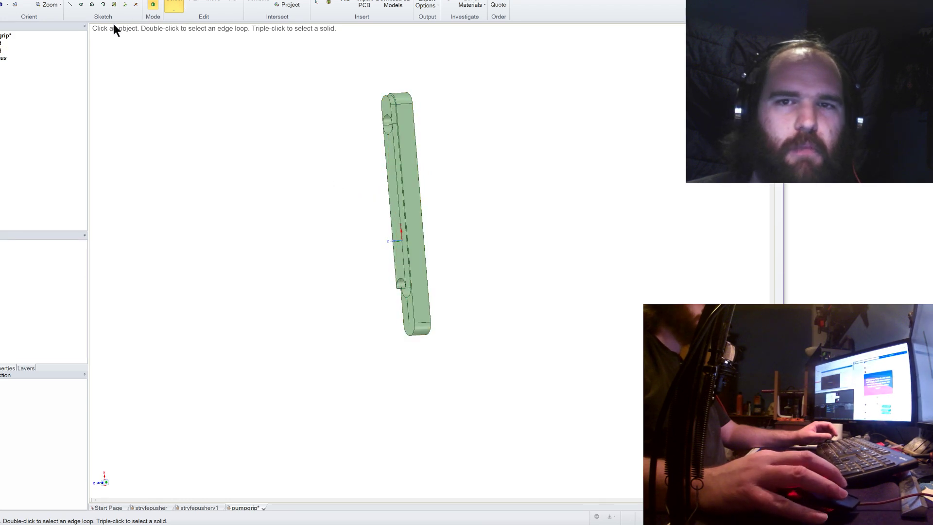
# Try to merge the outer grip solid with the inner strip solid using Combine.
pyautogui.click(257, 5)
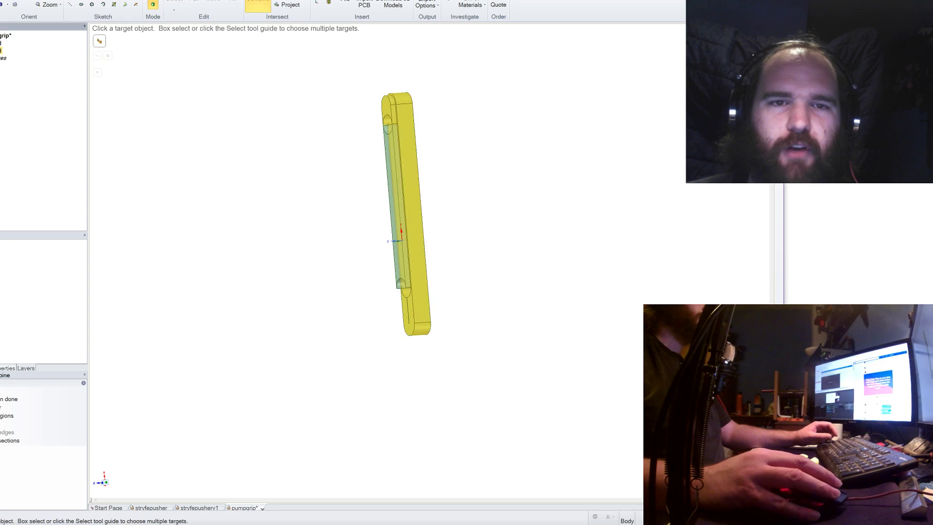
pyautogui.click(57, 51)
pyautogui.click(1, 45)
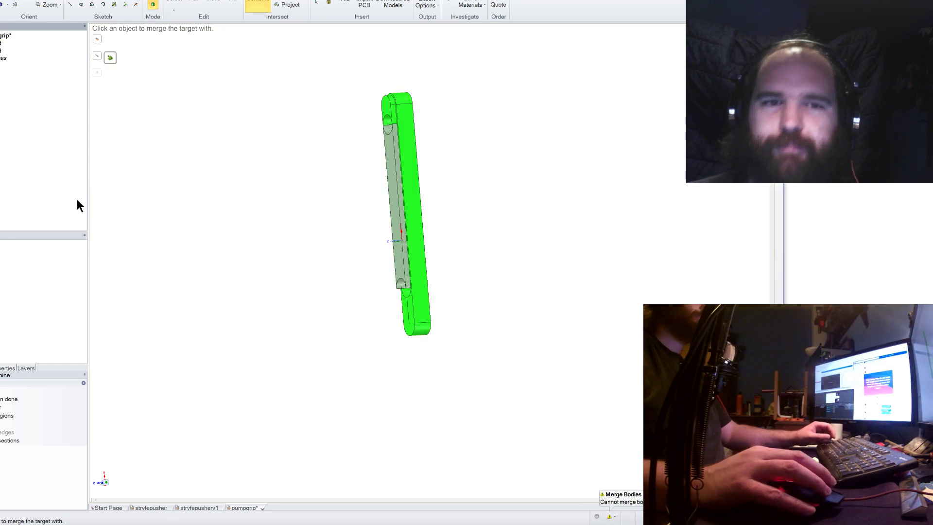
pyautogui.rightClick(2, 61)
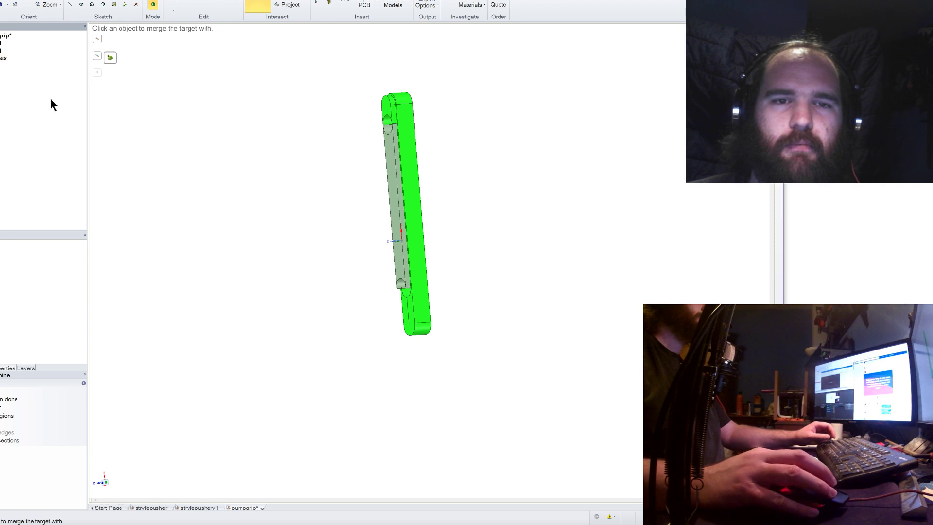
pyautogui.rightClick(3, 58)
pyautogui.click(25, 74)
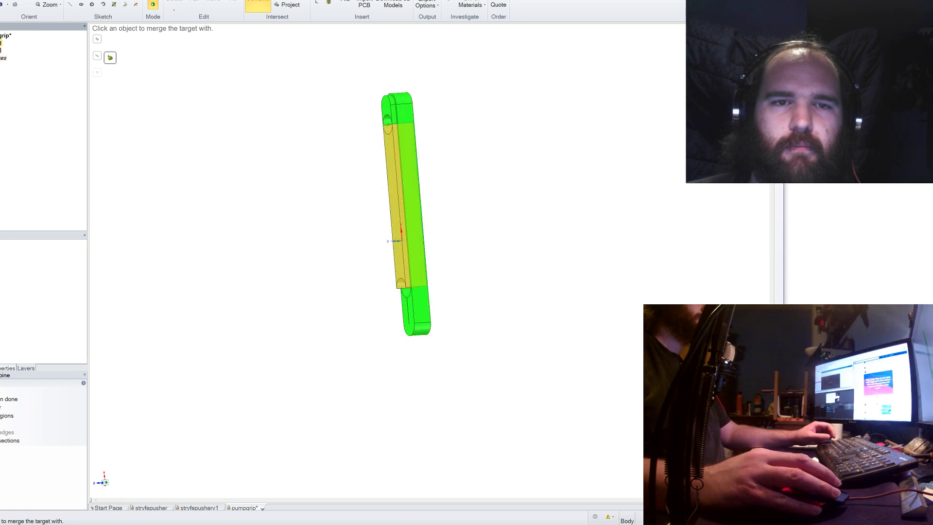
pyautogui.click(0, 44)
pyautogui.press('Escape')
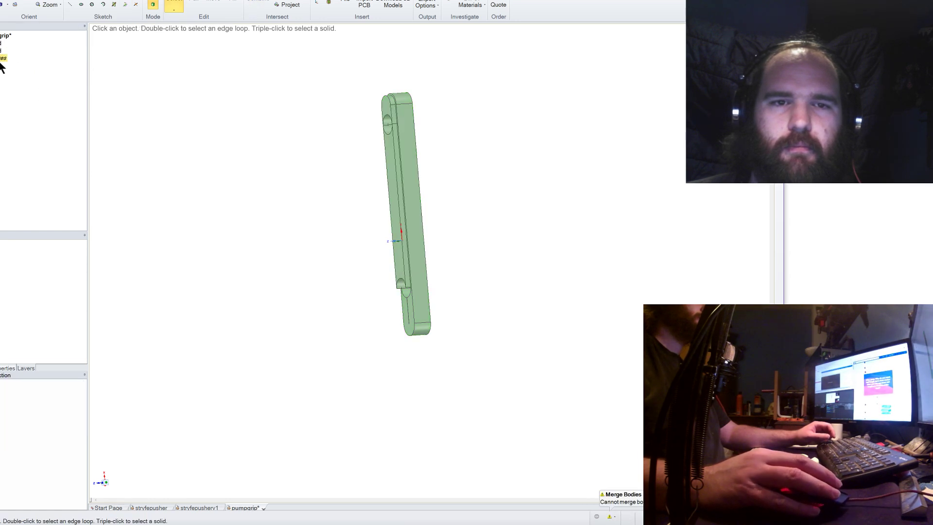
# Delete the leftover sketch curves from the design.
pyautogui.rightClick(2, 58)
pyautogui.click(26, 72)
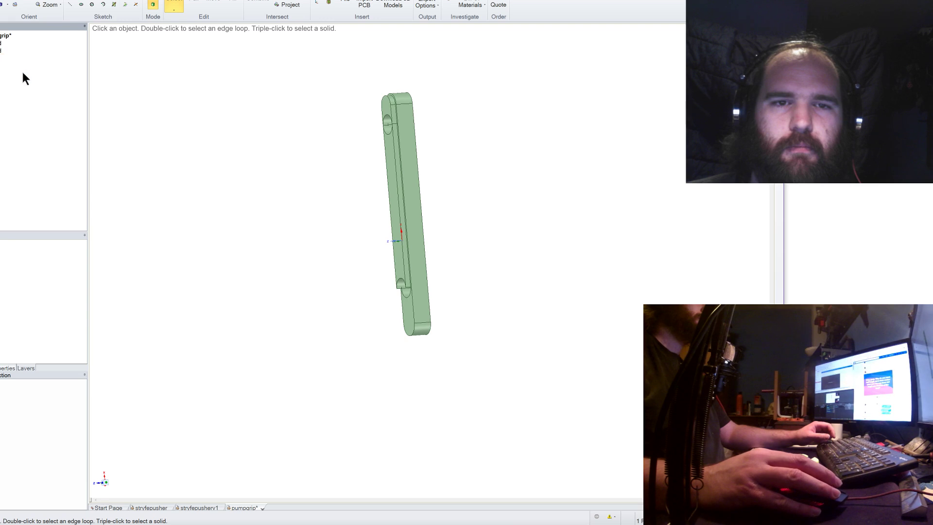
pyautogui.moveTo(304, 143); pyautogui.dragTo(380, 169, button='middle')
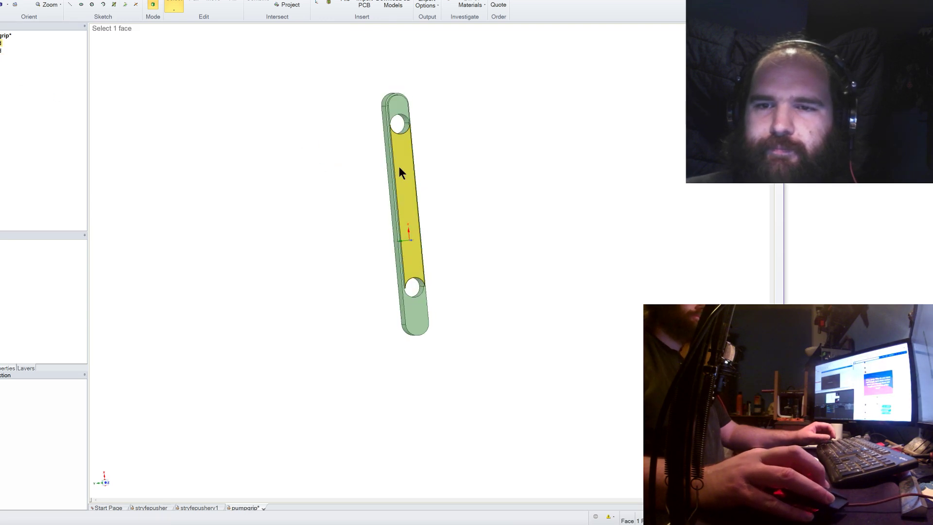
# Delete the inner strip solid that spans the grip between the two holes.
pyautogui.click(398, 167)
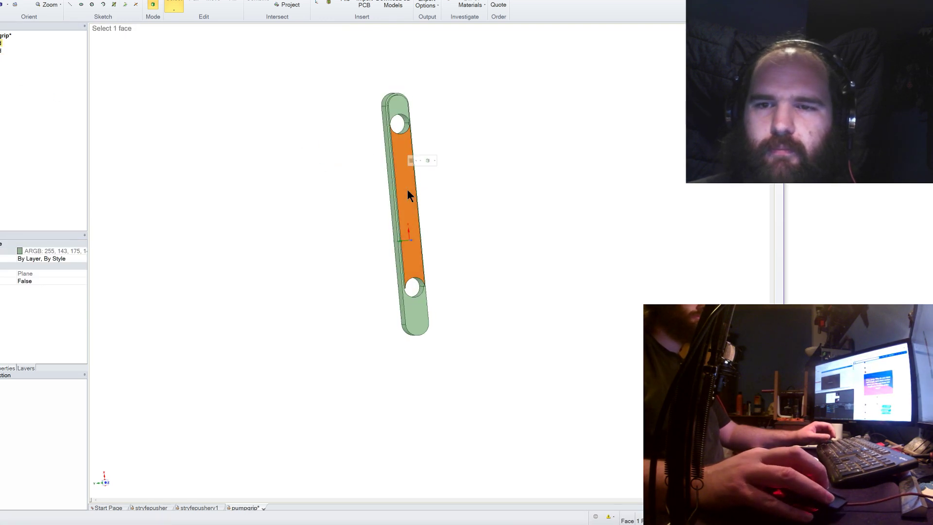
pyautogui.click(407, 189)
pyautogui.scroll(5, 357, 196)
pyautogui.moveTo(365, 190); pyautogui.dragTo(418, 217, button='middle')
pyautogui.scroll(-5, 423, 194)
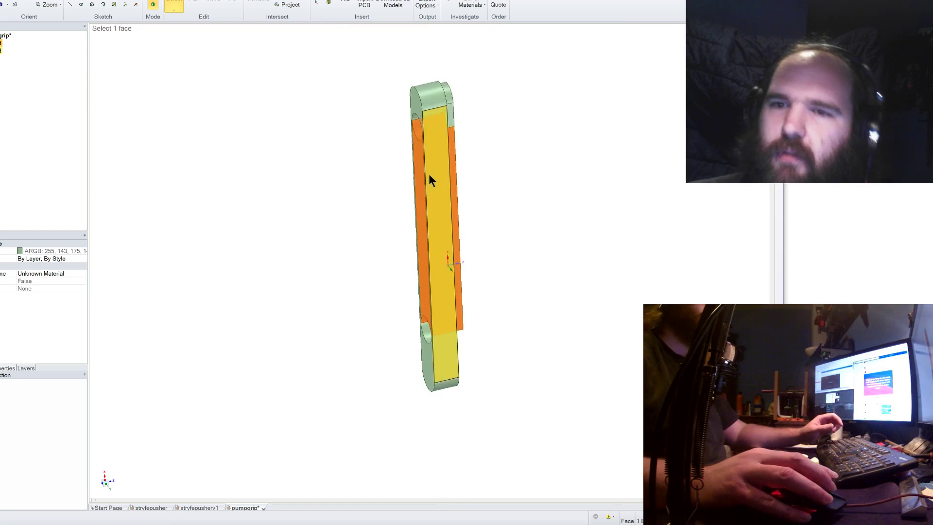
pyautogui.scroll(3, 413, 175)
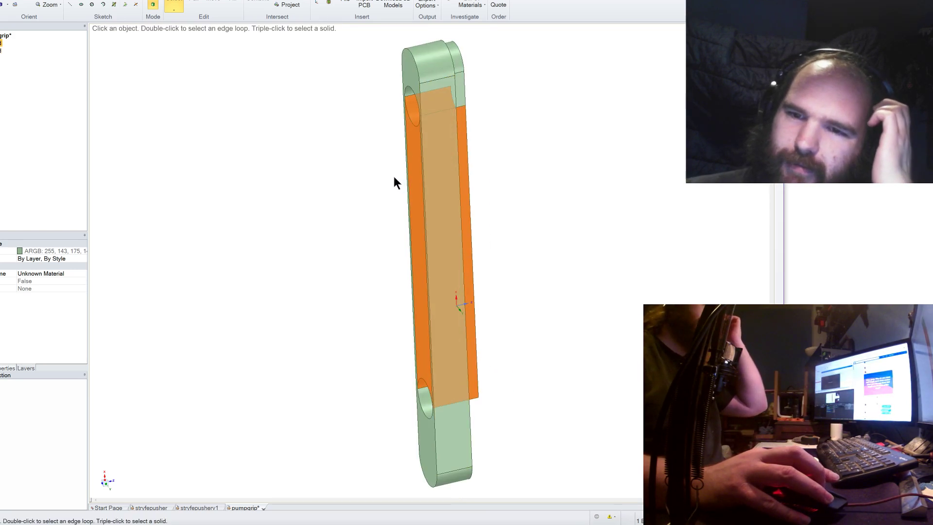
pyautogui.moveTo(394, 183)
pyautogui.mouseDown(button='middle')
pyautogui.moveTo(365, 170)
pyautogui.moveTo(354, 154)
pyautogui.moveTo(340, 156)
pyautogui.moveTo(436, 174)
pyautogui.mouseUp(button='middle')
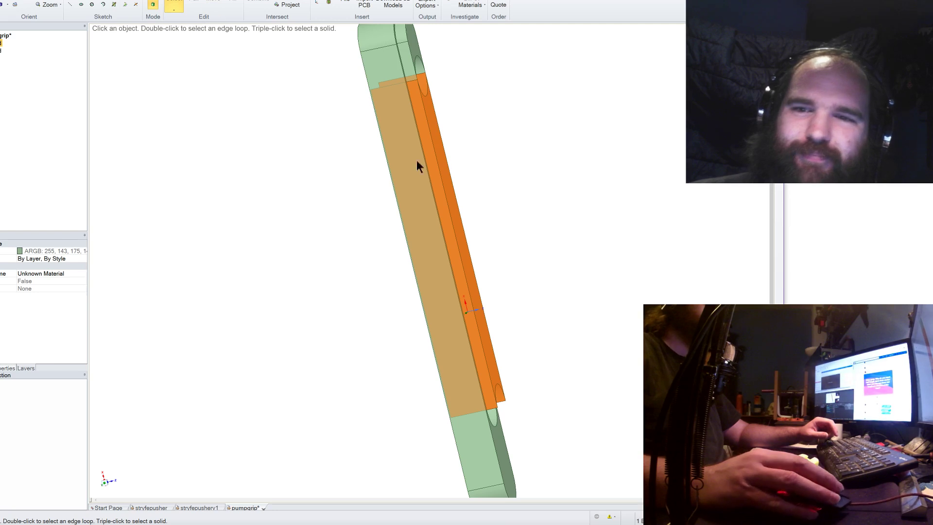
pyautogui.rightClick(4, 43)
pyautogui.click(31, 71)
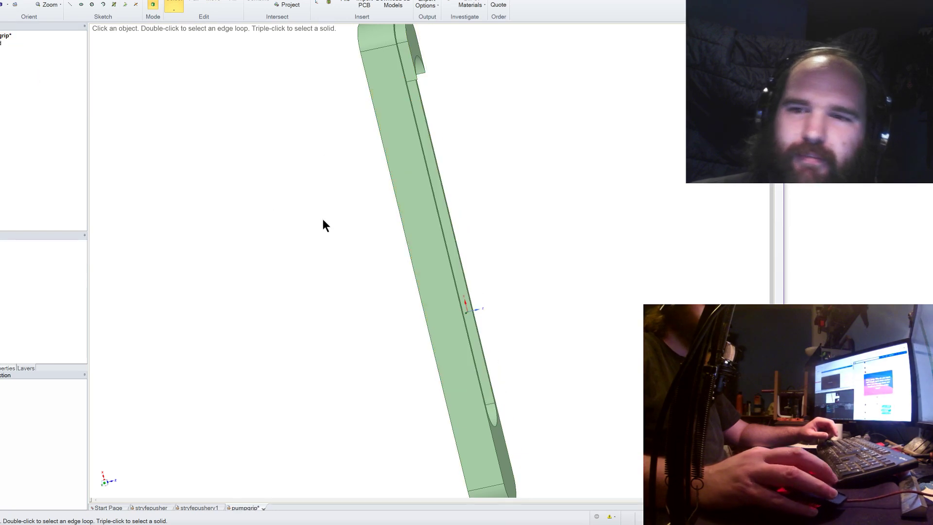
# On the grip's flat back face, sketch a 5.5 mm diameter circle centred on each rounded end of the open slot.
pyautogui.moveTo(322, 217); pyautogui.dragTo(378, 191, button='middle')
pyautogui.click(349, 52)
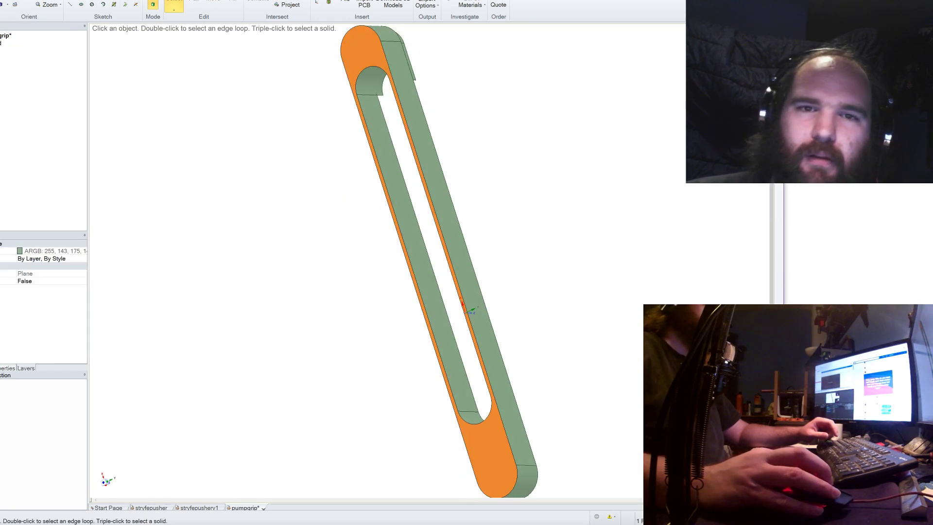
pyautogui.press('k')
pyautogui.press('c')
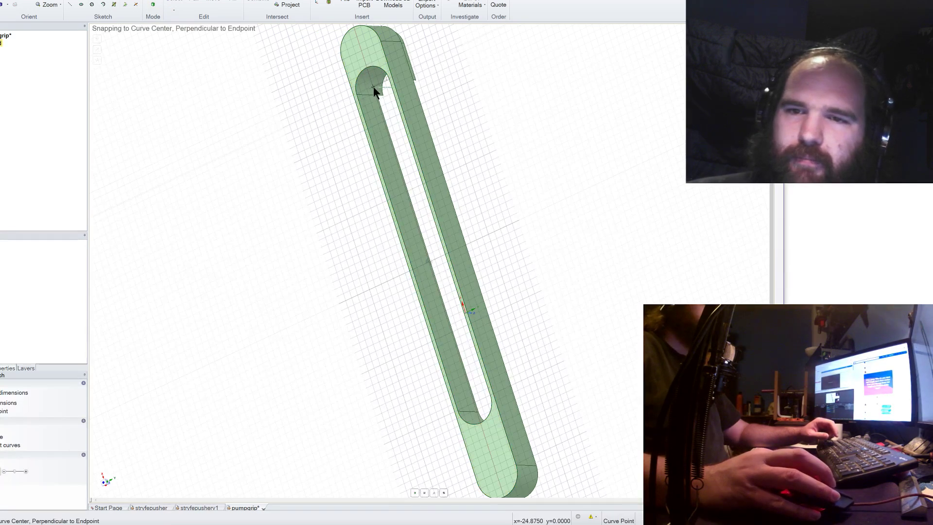
pyautogui.click(373, 86)
pyautogui.click(380, 108)
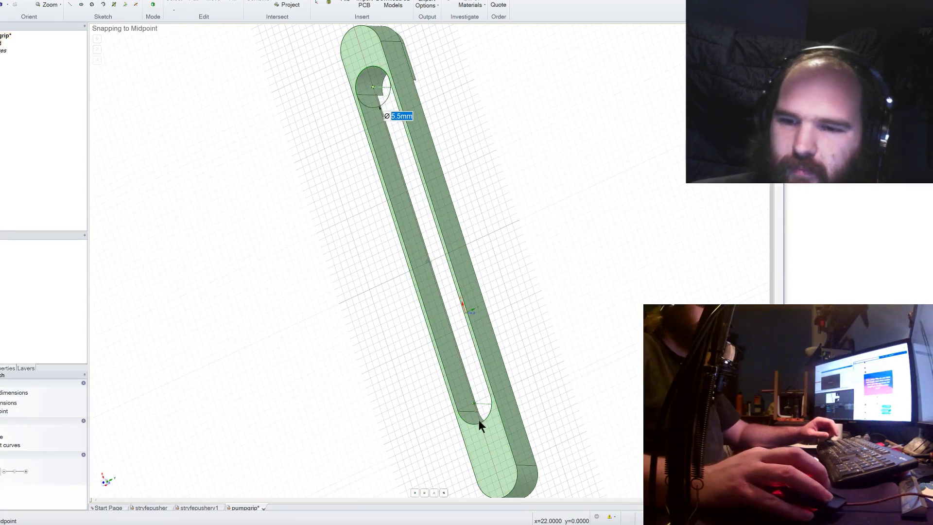
pyautogui.click(474, 404)
pyautogui.click(489, 403)
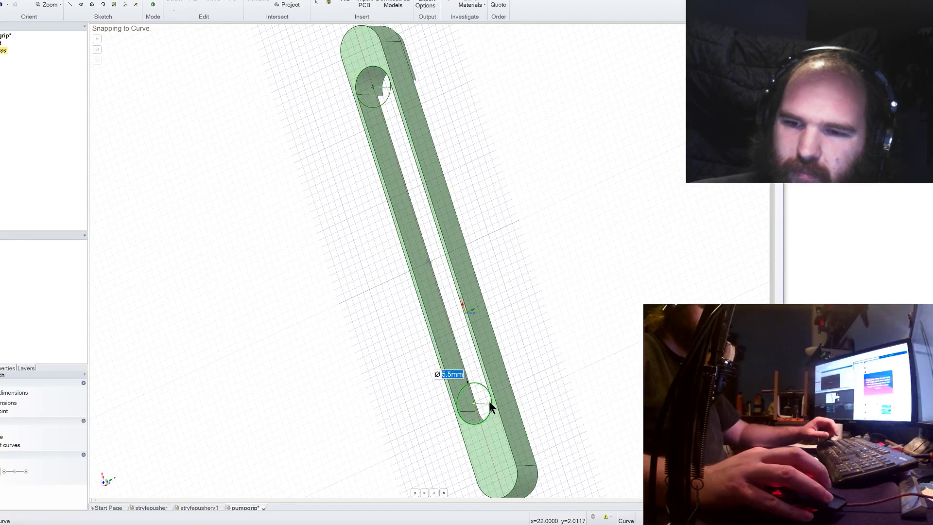
# Sketch a rectangle about 15 mm by 60.25 mm around the grip on the back-face plane and turn the sketch into surfaces.
pyautogui.click(193, 6)
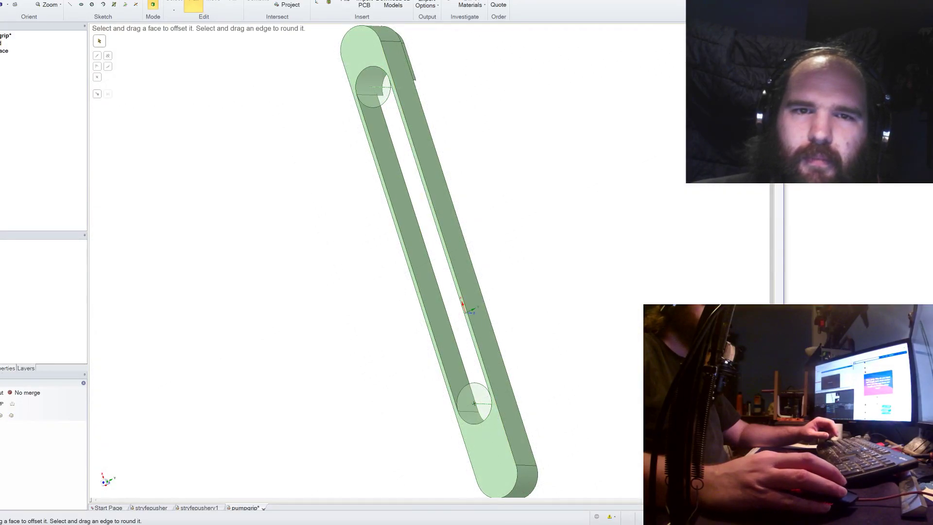
pyautogui.click(81, 1)
pyautogui.click(382, 88)
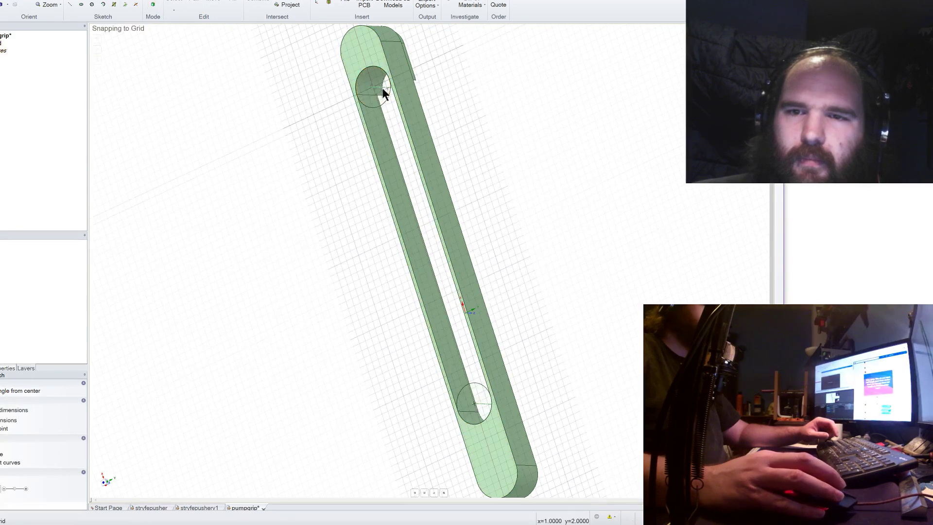
pyautogui.click(322, 63)
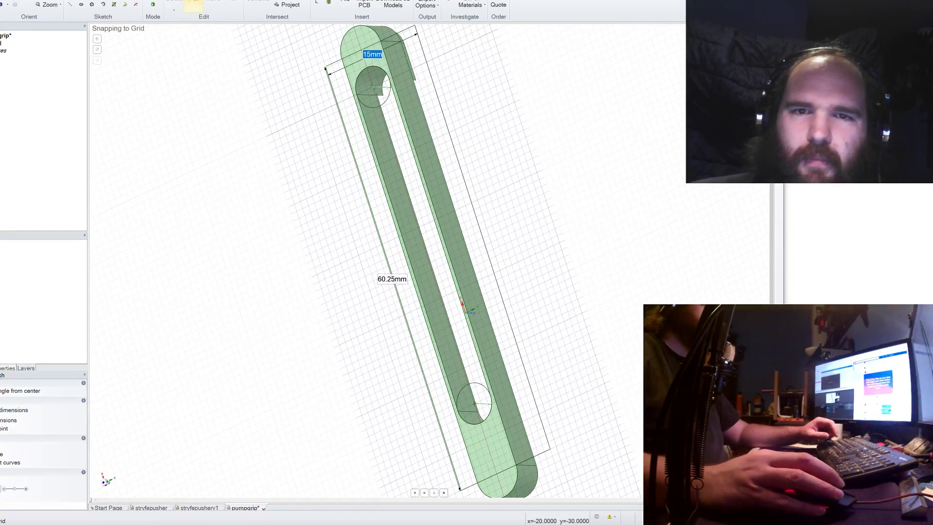
pyautogui.click(193, 3)
# Try pulling the strip between the two circles 6.5 mm, up to the raised bar's outer face, and undo the pull.
pyautogui.click(381, 147)
pyautogui.moveTo(315, 152); pyautogui.dragTo(213, 151, button='middle')
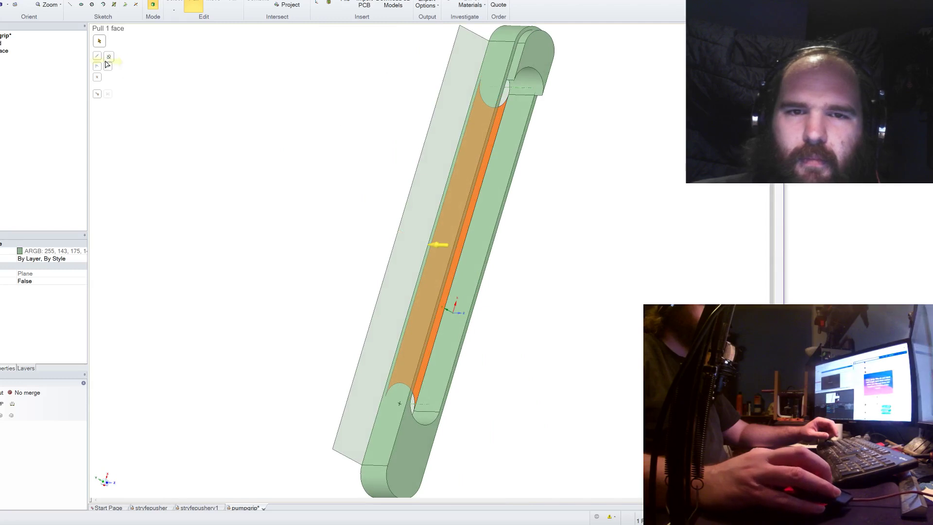
pyautogui.click(97, 95)
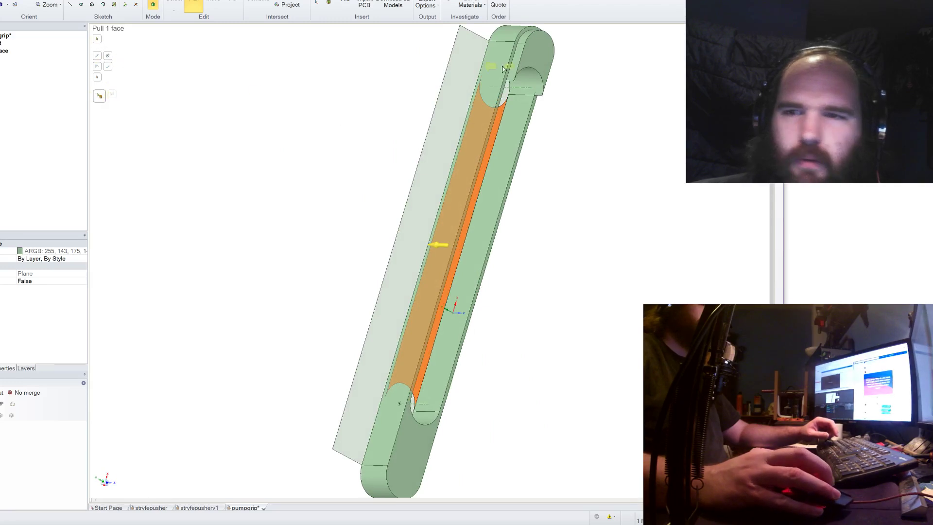
pyautogui.click(533, 58)
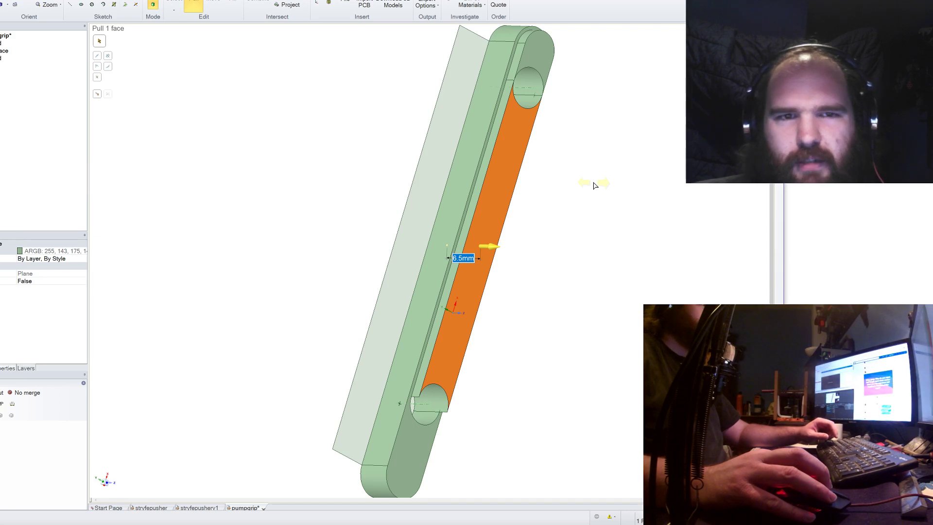
pyautogui.moveTo(550, 188); pyautogui.dragTo(658, 179, button='middle')
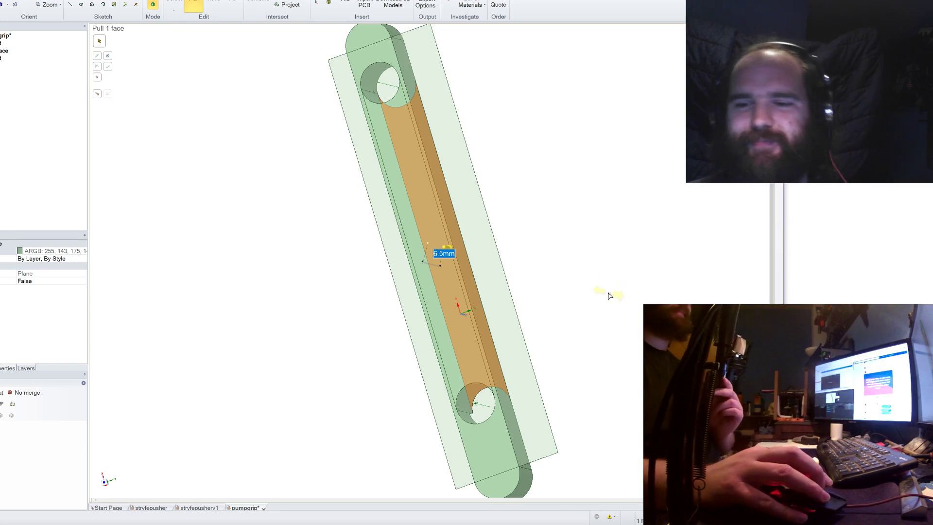
pyautogui.moveTo(608, 294); pyautogui.dragTo(530, 233, button='middle')
pyautogui.hotkey('ctrl', 'z')
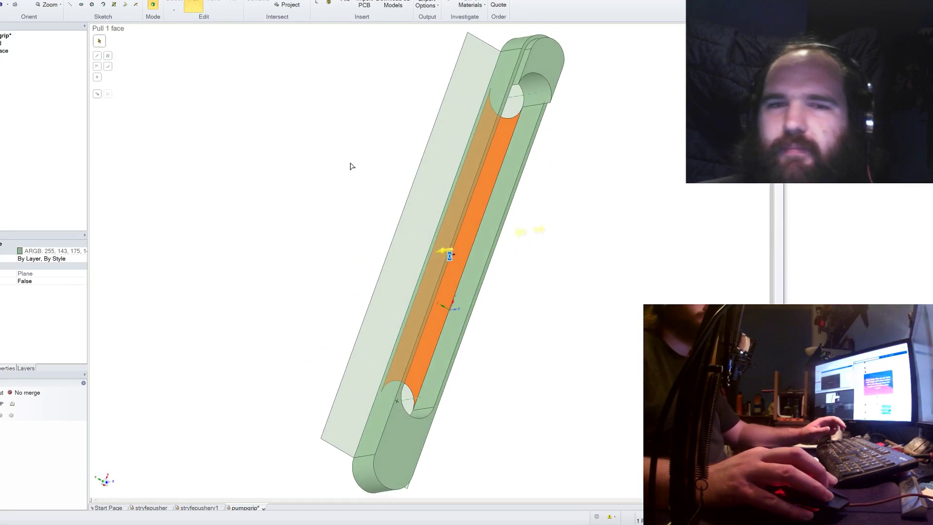
# Pull the strip between the two circles 5 mm, up to the grip's lower front face, to fill the slot.
pyautogui.click(99, 96)
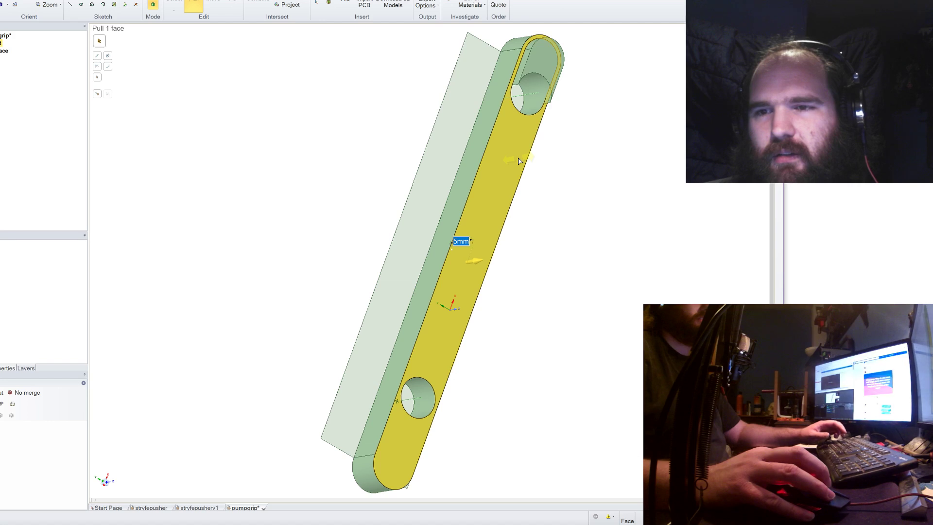
# On the grip's front face, sketch straight lines from the lower hole's edges to the upper hole's edges.
pyautogui.click(519, 161)
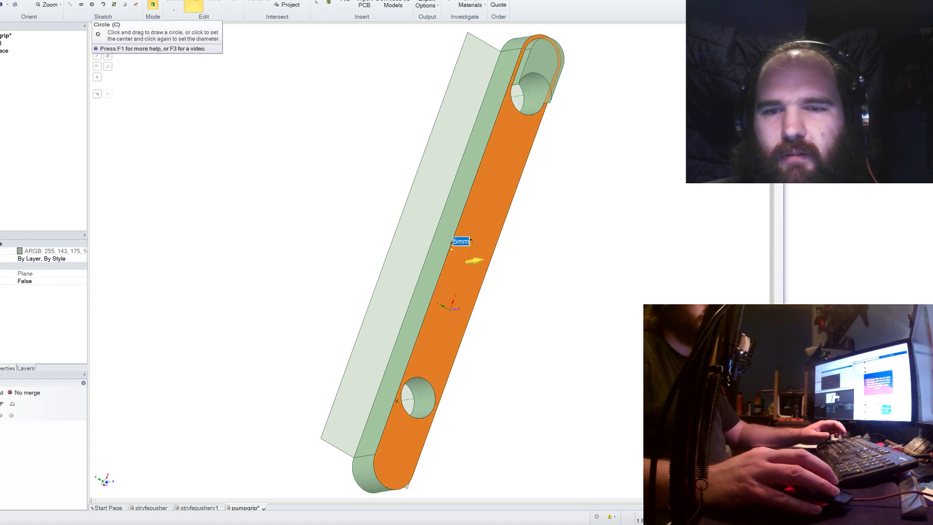
pyautogui.click(71, 4)
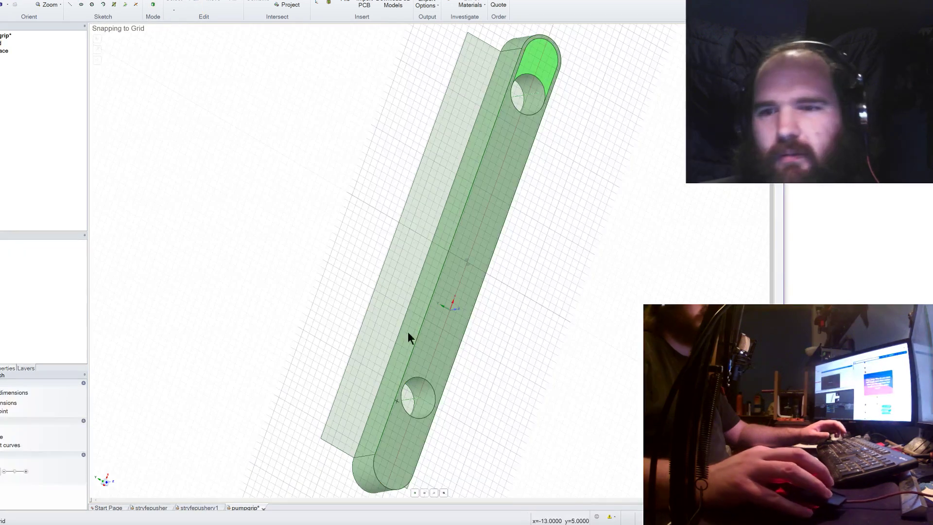
pyautogui.click(404, 384)
pyautogui.click(512, 82)
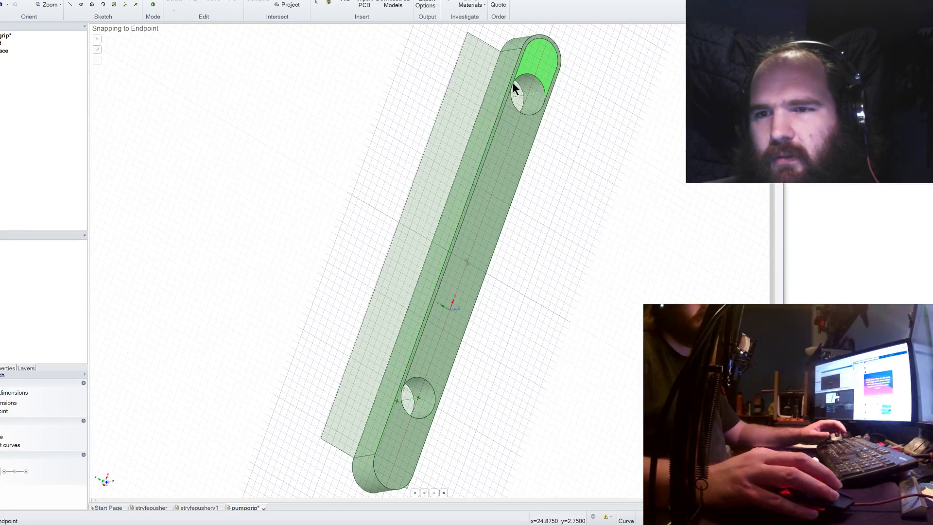
pyautogui.click(432, 405)
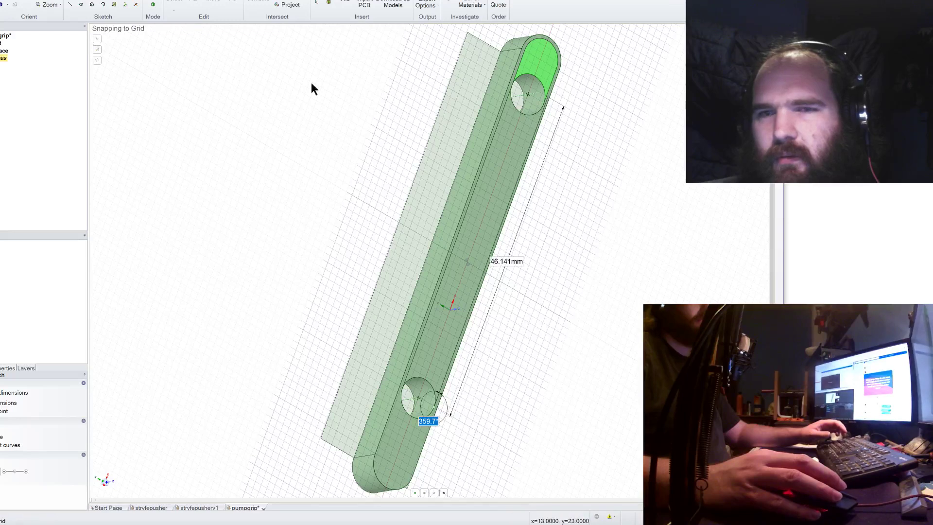
pyautogui.press('p')
pyautogui.click(529, 135)
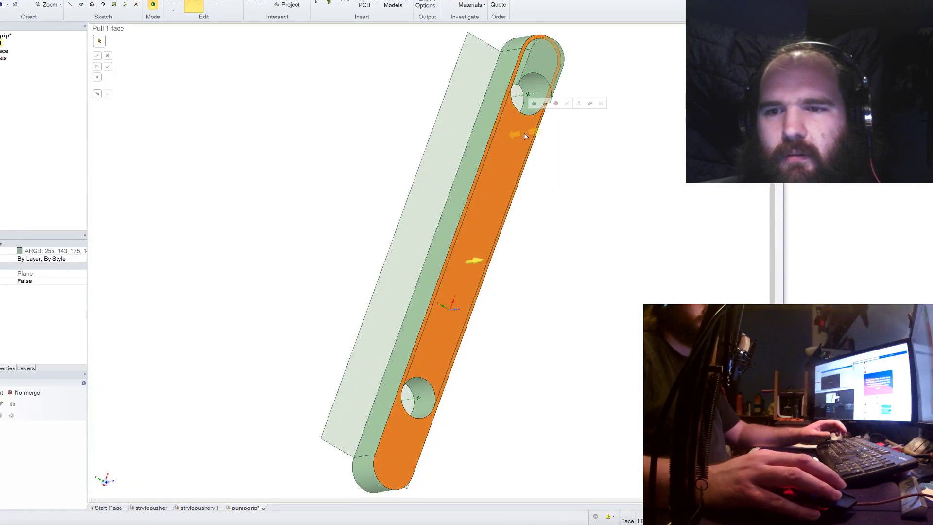
pyautogui.moveTo(616, 191); pyautogui.dragTo(583, 182, button='middle')
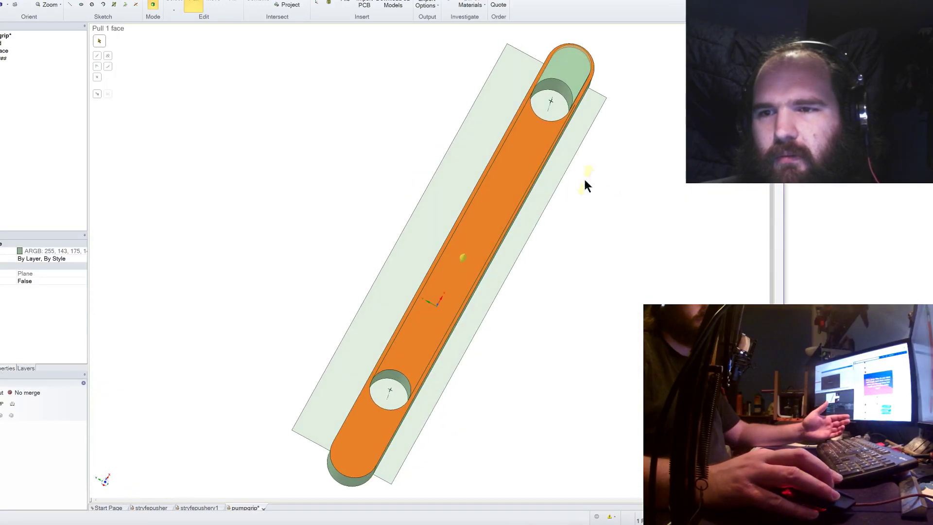
# Sketch another line along the front face between the two holes' edges to split off the strip between them.
pyautogui.press('k')
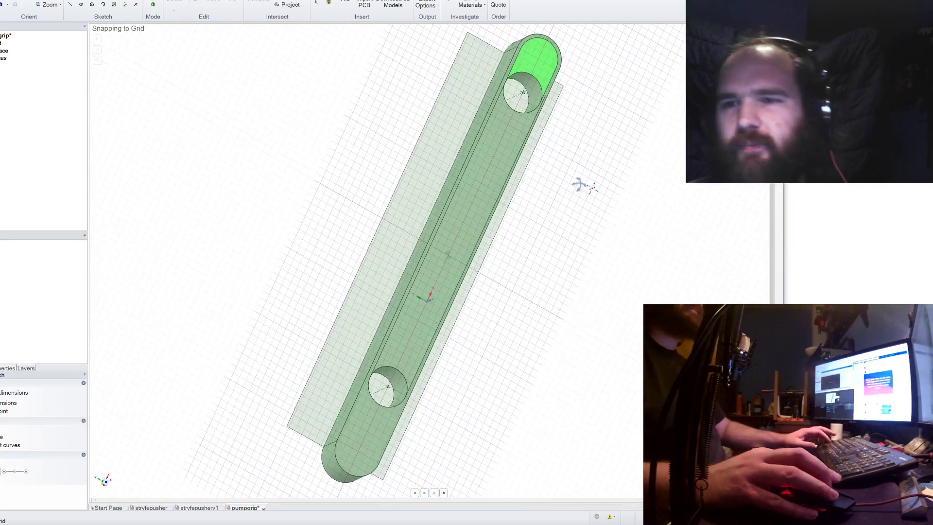
pyautogui.moveTo(96, 42); pyautogui.dragTo(499, 454, button='middle')
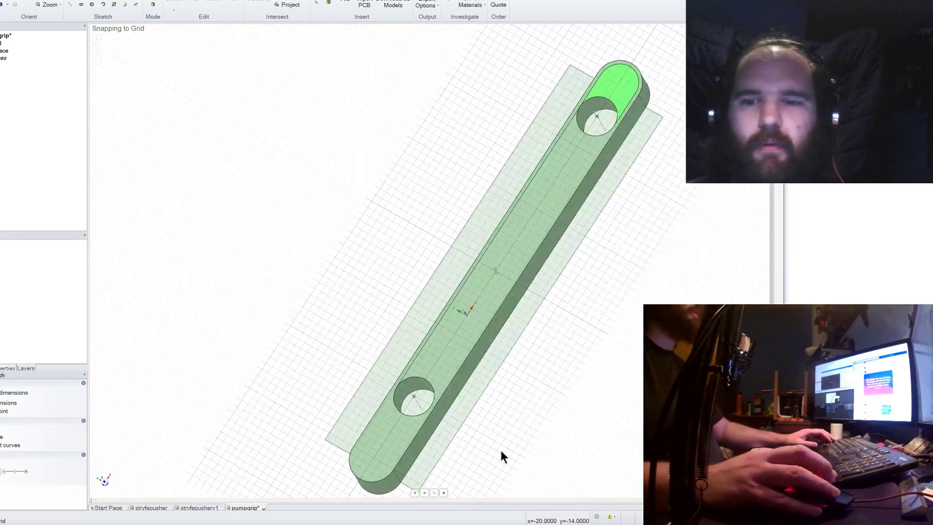
pyautogui.click(430, 407)
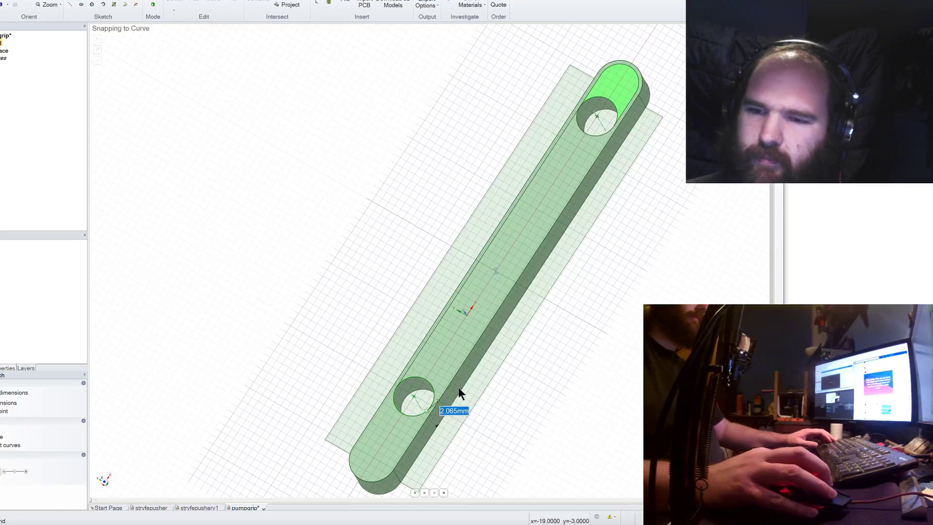
pyautogui.click(622, 110)
pyautogui.click(195, 6)
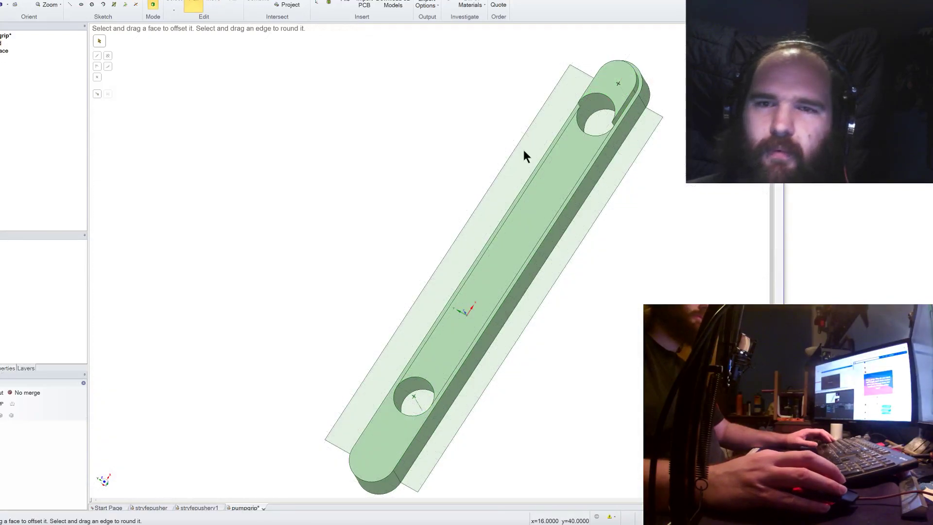
# Pull the strip between the two holes 1.5 mm, up to the raised bar's outer face.
pyautogui.click(560, 158)
pyautogui.click(560, 158)
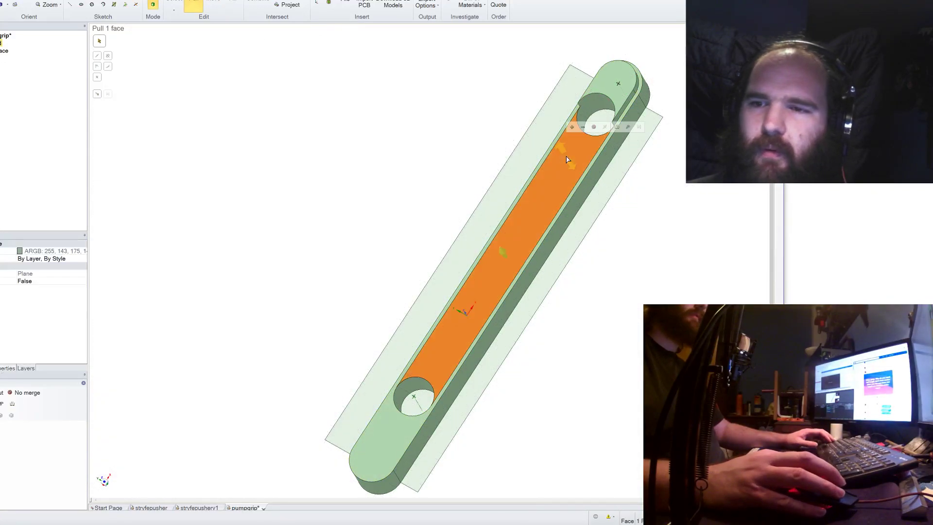
pyautogui.click(98, 96)
pyautogui.click(612, 86)
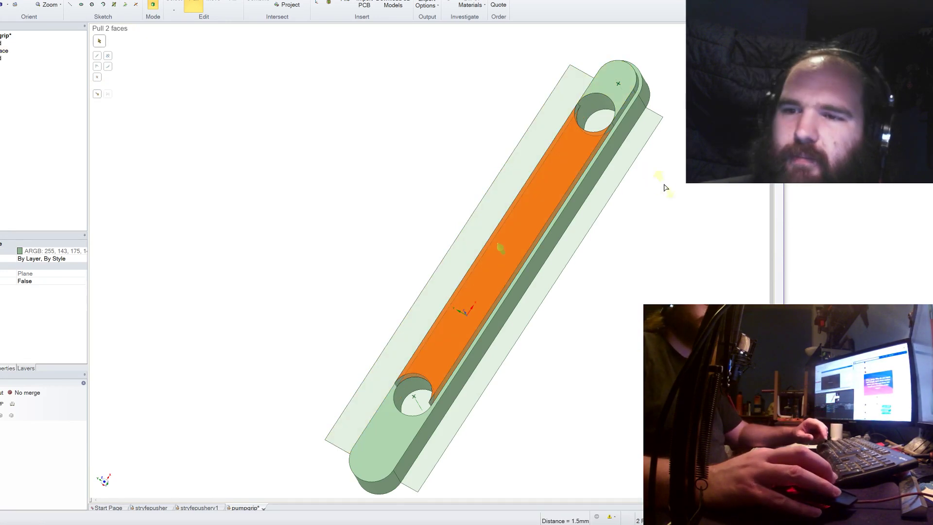
pyautogui.moveTo(667, 188)
pyautogui.mouseDown(button='middle')
pyautogui.moveTo(688, 188)
pyautogui.moveTo(661, 172)
pyautogui.mouseUp(button='middle')
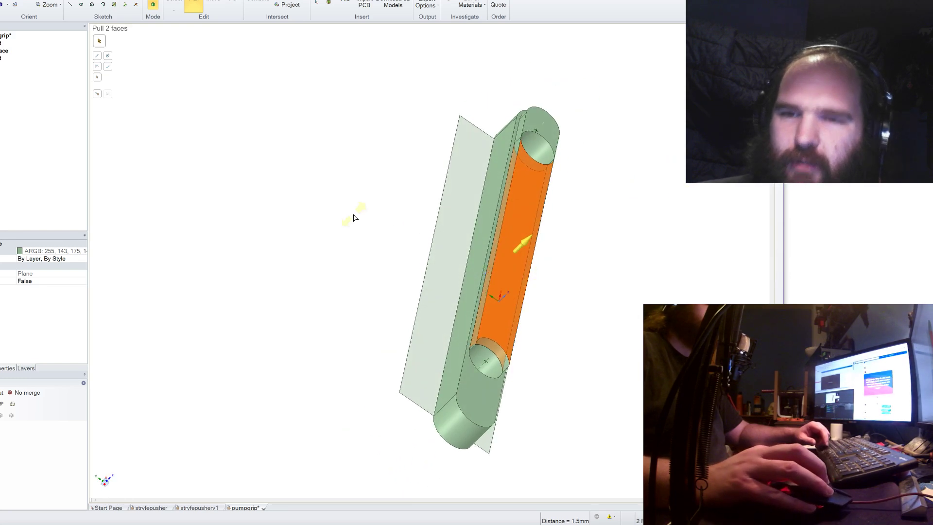
pyautogui.click(203, 93)
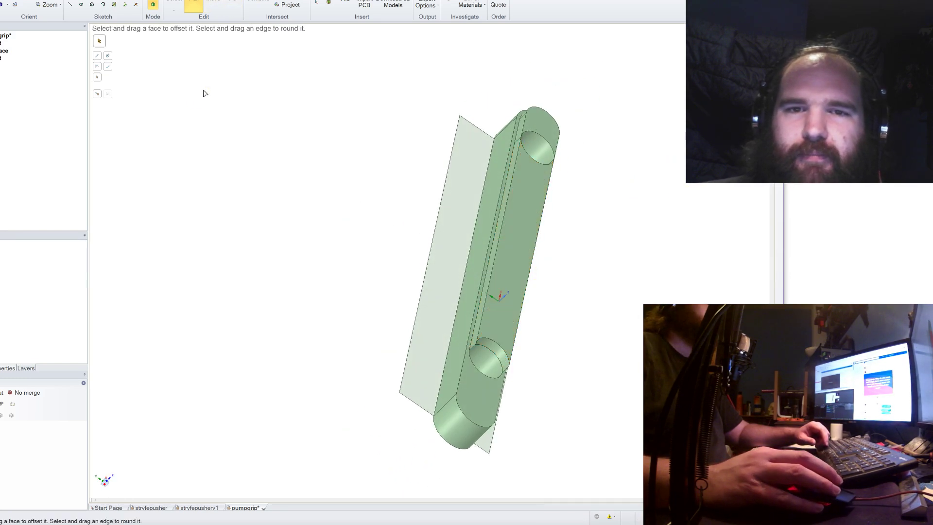
# Try to merge the pulled strip with the grip body using Combine, and undo back to before the pull.
pyautogui.click(252, 5)
pyautogui.click(33, 53)
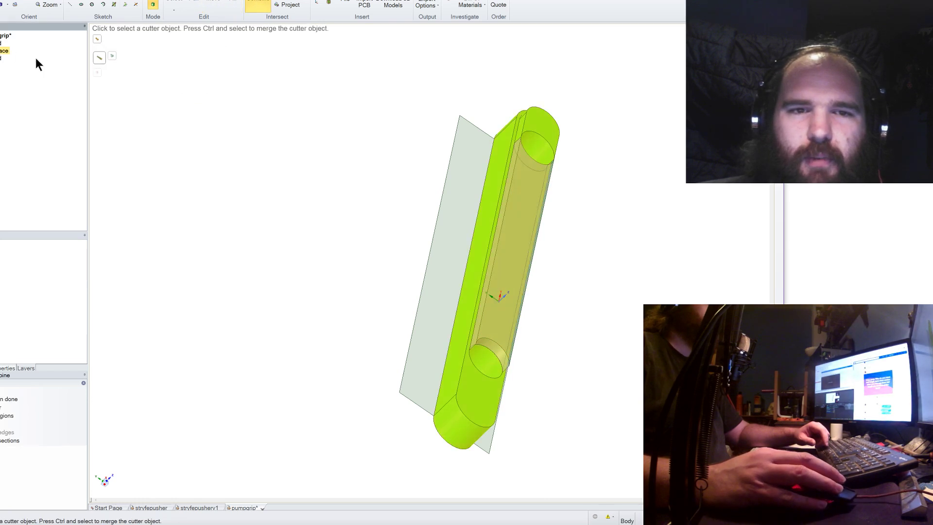
pyautogui.click(112, 58)
pyautogui.click(2, 58)
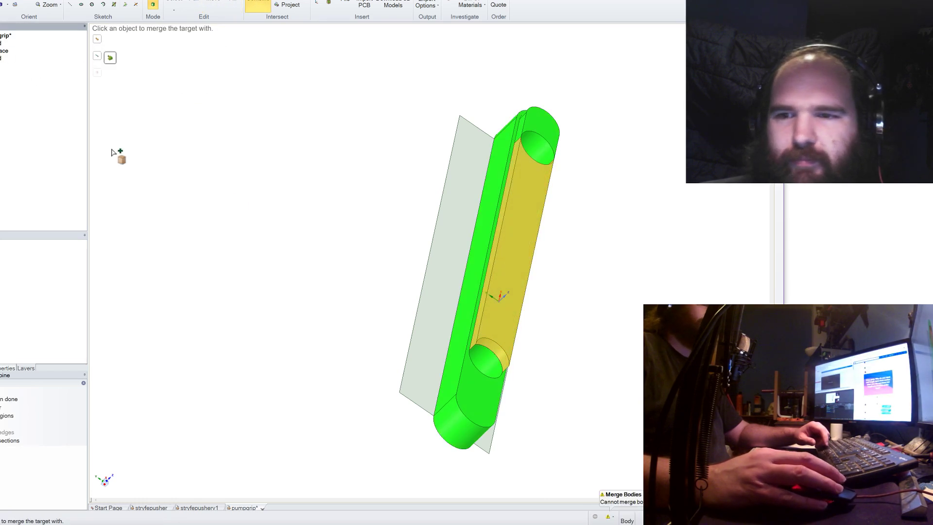
pyautogui.moveTo(367, 183); pyautogui.dragTo(342, 233, button='middle')
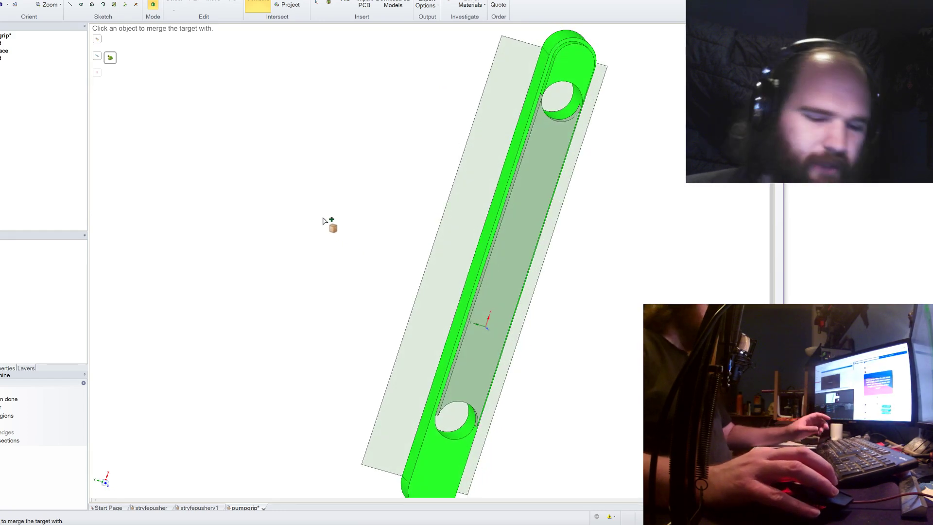
pyautogui.hotkey('ctrl', 'z')
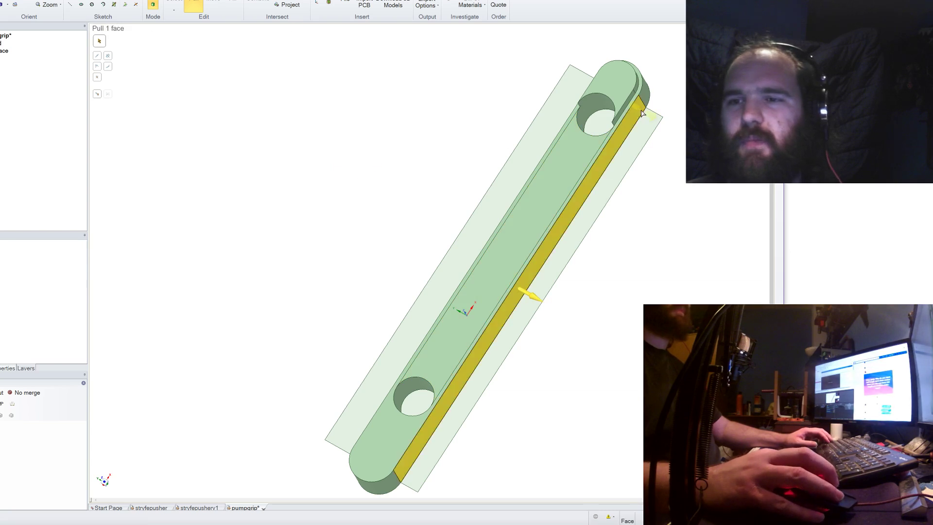
# Set the upper hole's radius to 2.74 mm and try the same radius on the lower hole.
pyautogui.click(593, 109)
pyautogui.click(593, 105)
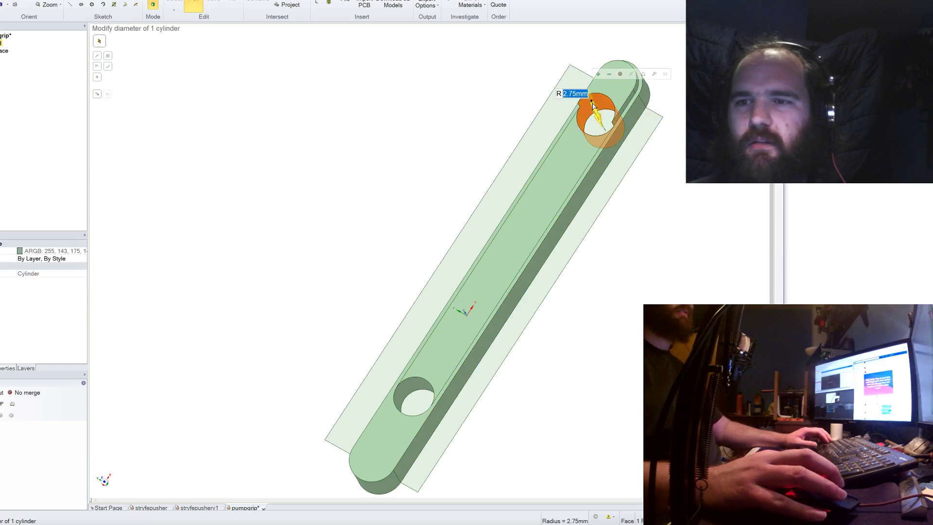
pyautogui.write('2.')
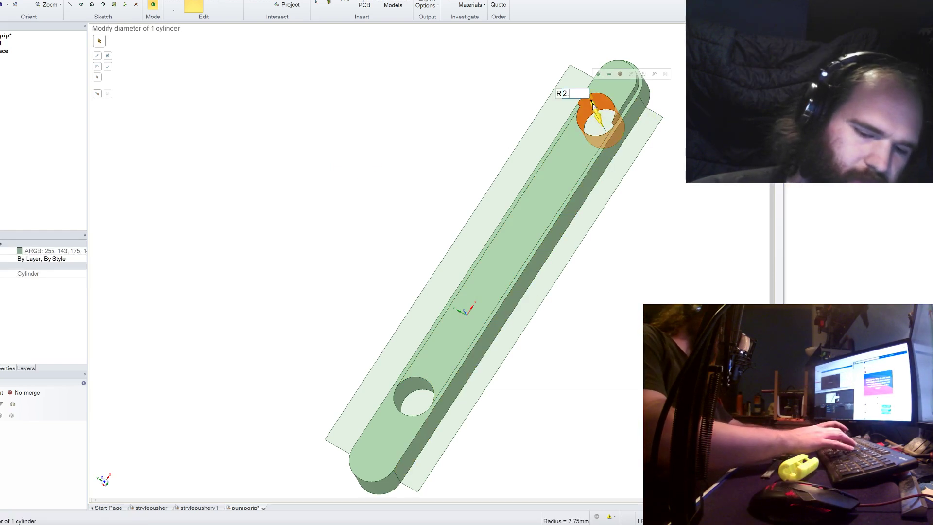
pyautogui.write('74')
pyautogui.press('Return')
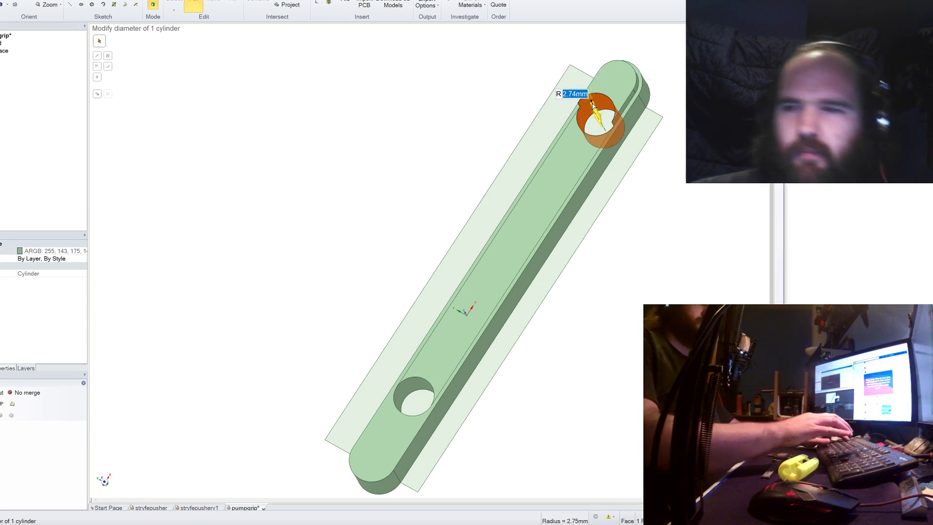
pyautogui.click(413, 390)
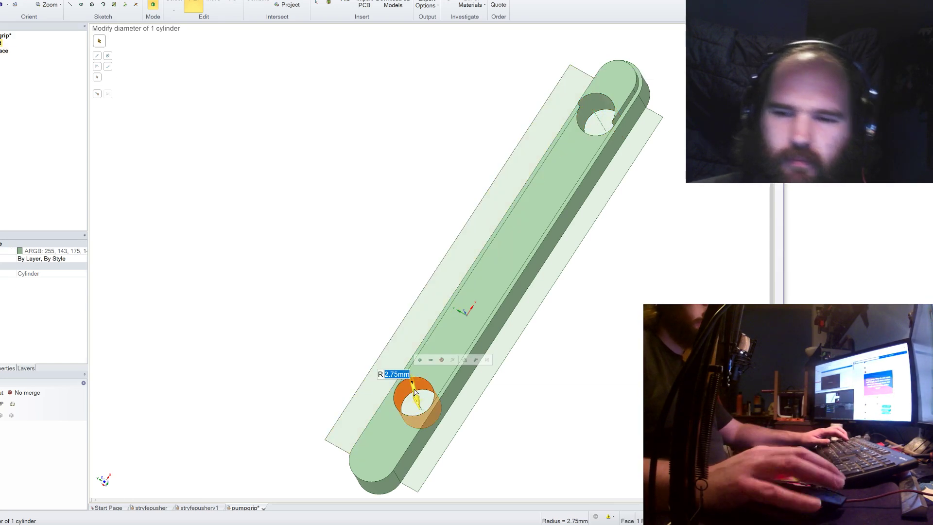
pyautogui.write('2.7')
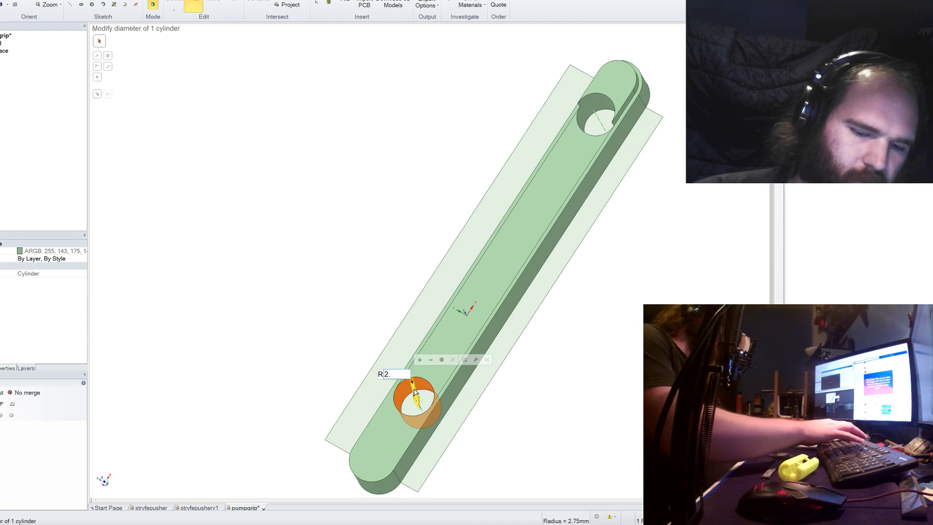
pyautogui.write('4')
pyautogui.press('Return')
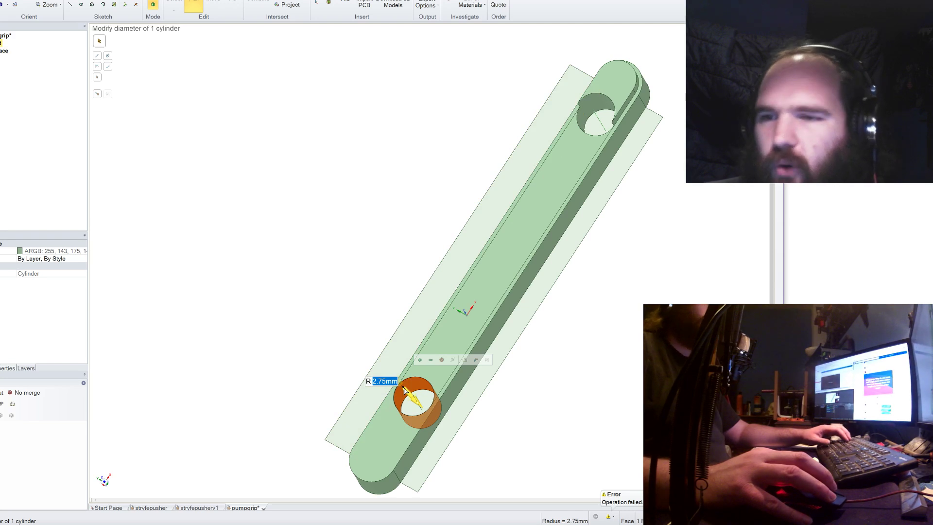
pyautogui.moveTo(418, 397); pyautogui.dragTo(575, 402, button='middle')
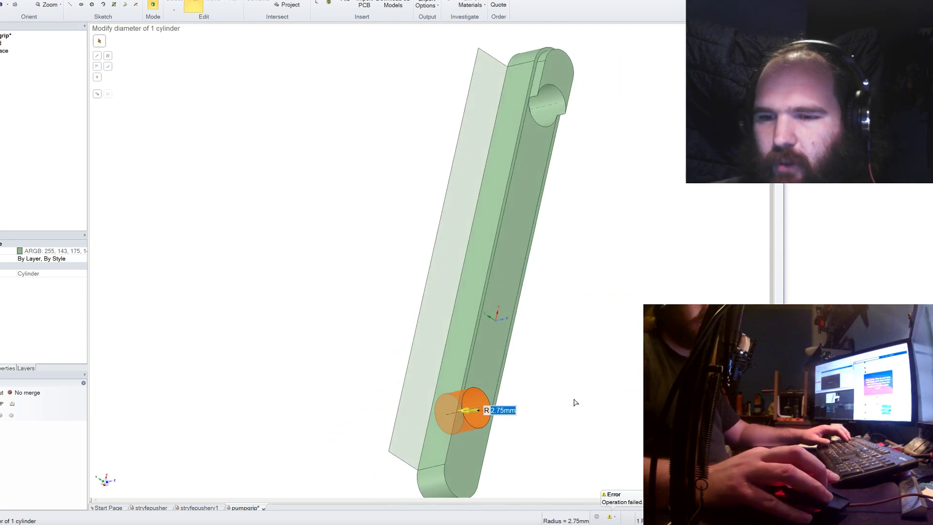
pyautogui.click(532, 178)
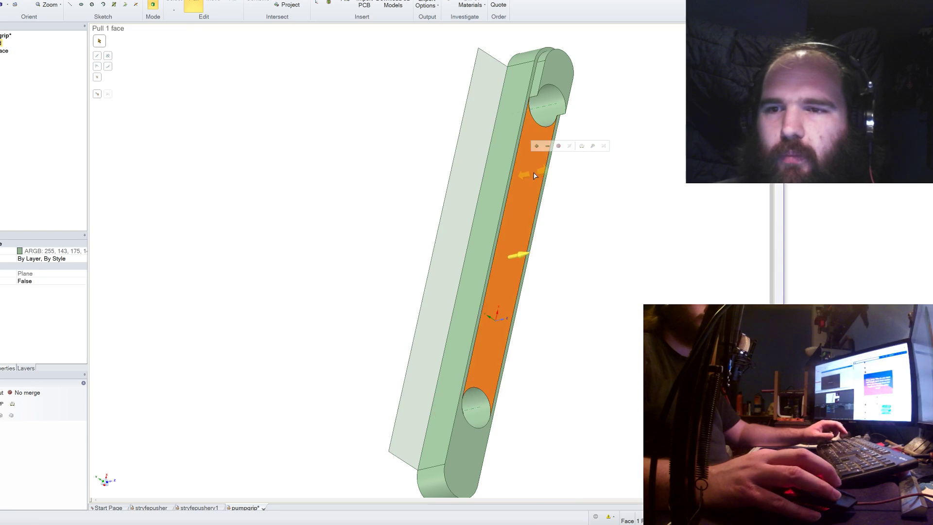
pyautogui.press('k')
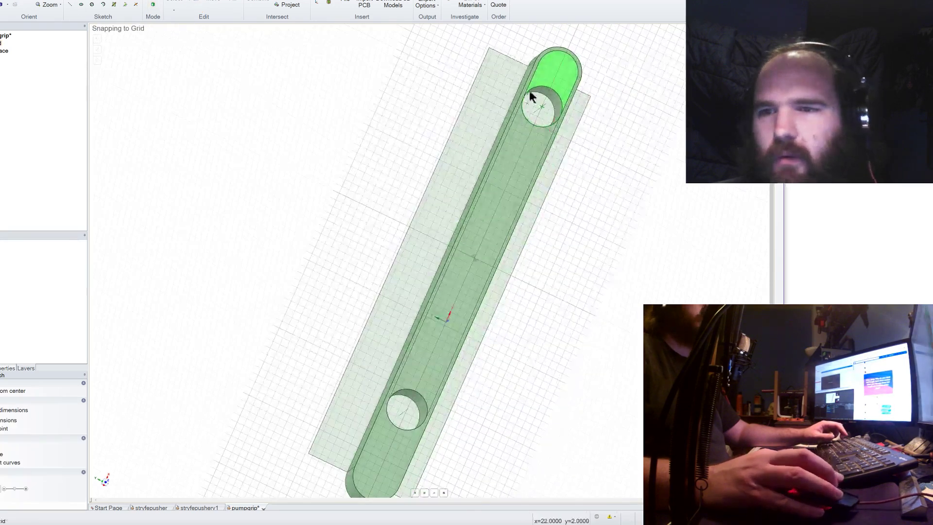
pyautogui.scroll(5, 527, 114)
pyautogui.scroll(-4, 500, 148)
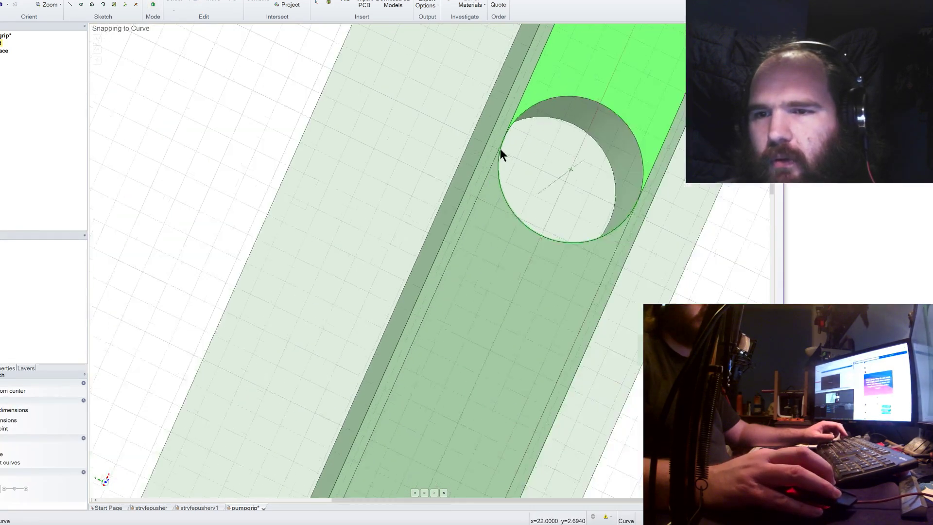
pyautogui.moveTo(501, 148); pyautogui.dragTo(320, 96, button='middle')
pyautogui.press('d')
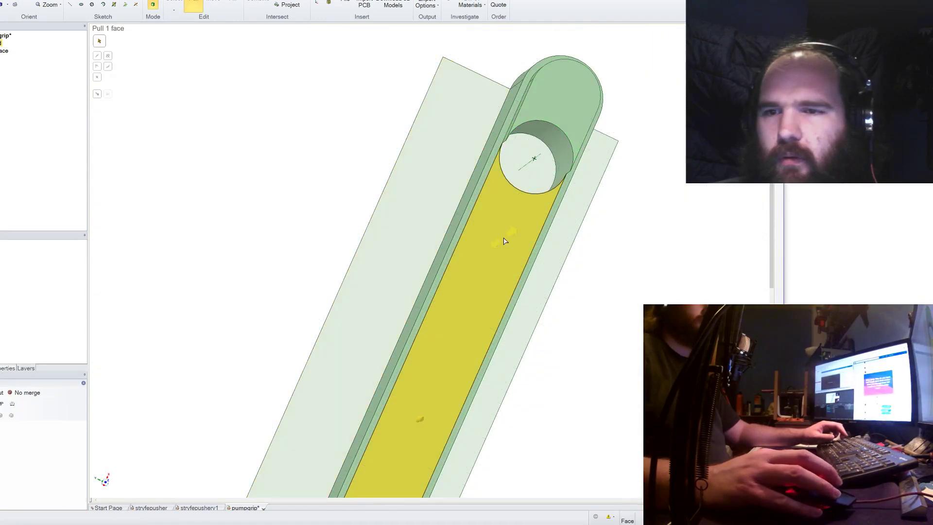
# Pull the split strip between the two holes up to the raised bar's outer face to complete the bar.
pyautogui.click(501, 235)
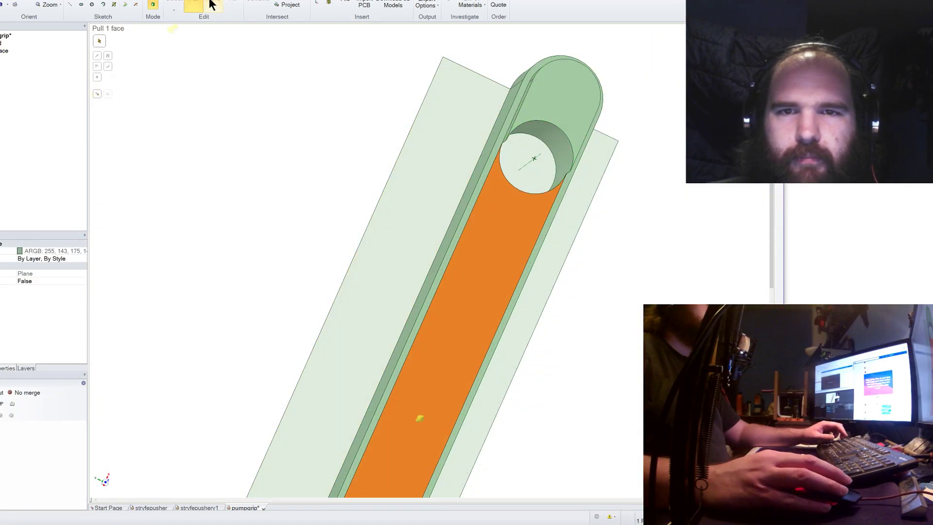
pyautogui.click(97, 93)
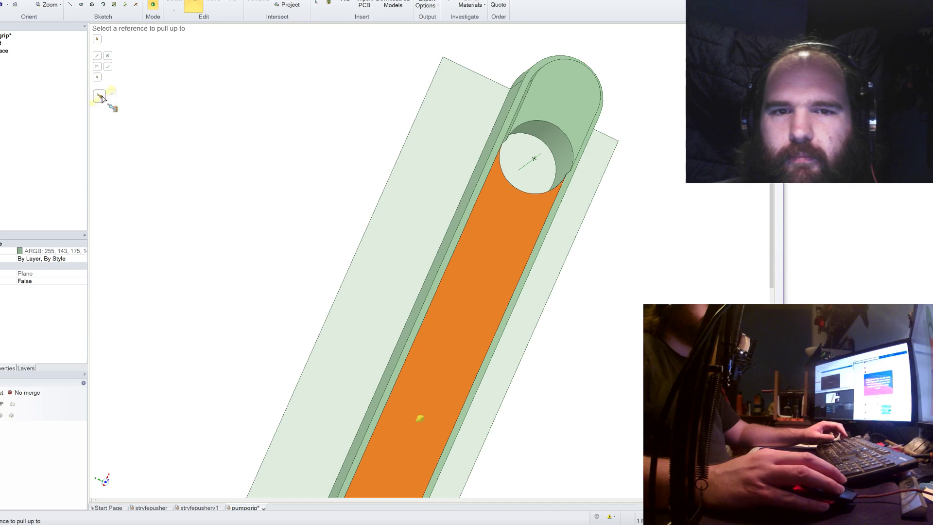
pyautogui.click(559, 108)
pyautogui.scroll(-4, 421, 122)
pyautogui.click(569, 256)
pyautogui.moveTo(569, 257); pyautogui.dragTo(529, 252, button='middle')
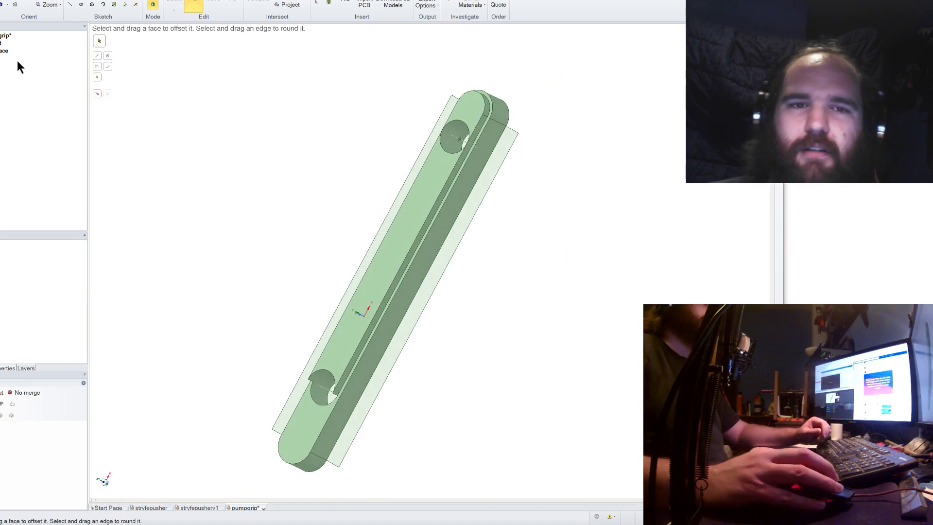
# Delete the leftover rectangular surface behind the grip.
pyautogui.click(4, 51)
pyautogui.rightClick(3, 52)
pyautogui.click(21, 87)
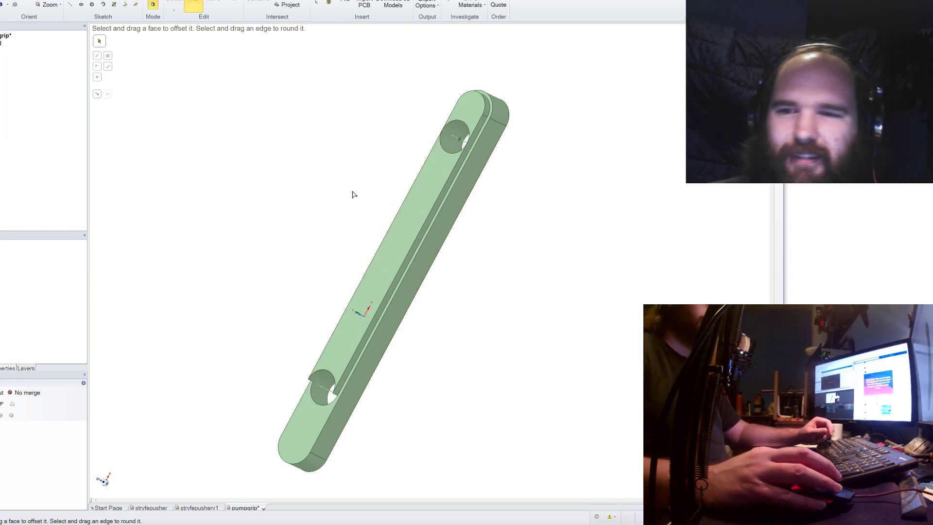
# Duplicate the complete grip body in place and rotate the copy 180° about its long axis.
pyautogui.moveTo(353, 194); pyautogui.dragTo(445, 208, button='middle')
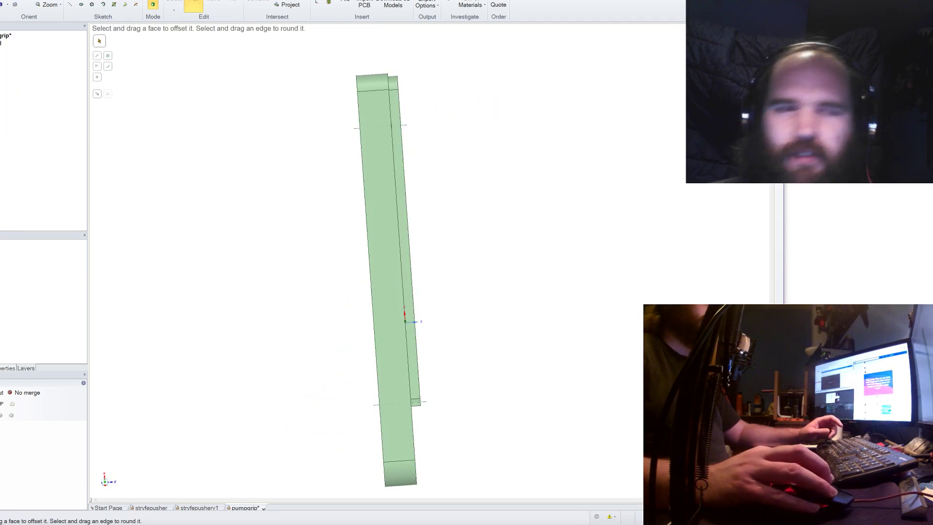
pyautogui.click(174, 4)
pyautogui.click(367, 146)
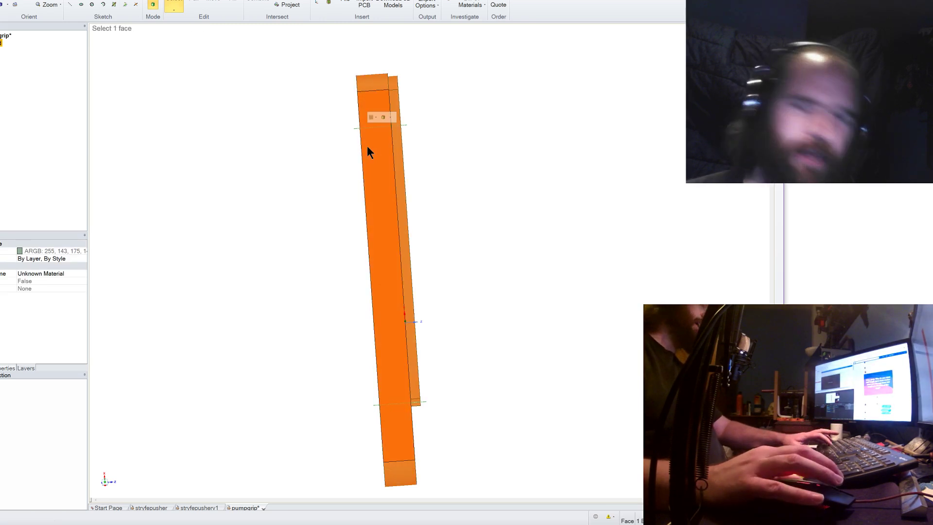
pyautogui.click(363, 145)
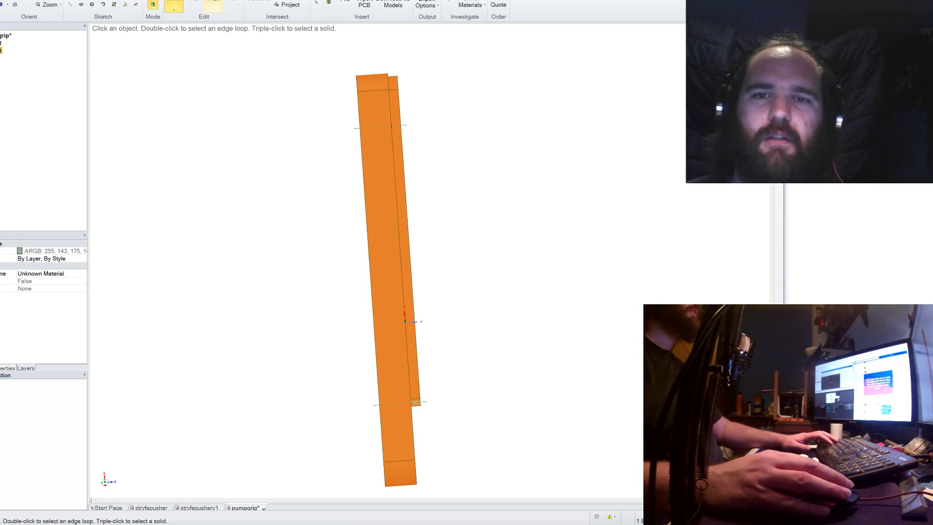
pyautogui.click(213, 5)
pyautogui.moveTo(410, 278)
pyautogui.mouseDown(button='middle')
pyautogui.moveTo(460, 217)
pyautogui.moveTo(392, 274)
pyautogui.mouseUp(button='middle')
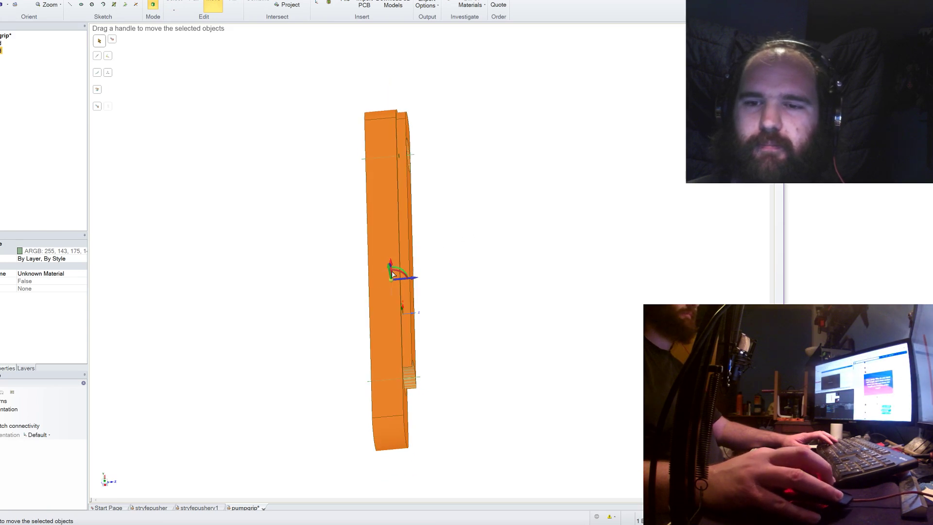
pyautogui.click(393, 274)
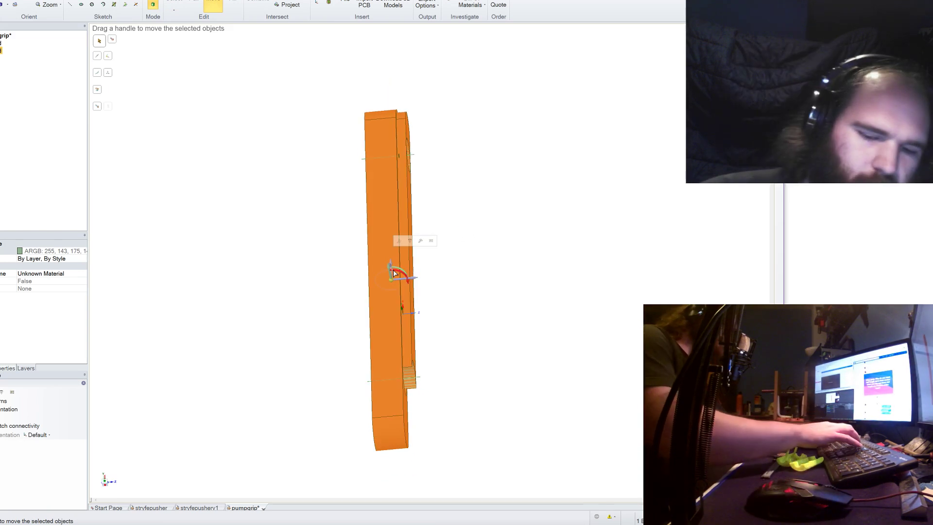
pyautogui.write('180')
pyautogui.press('Return')
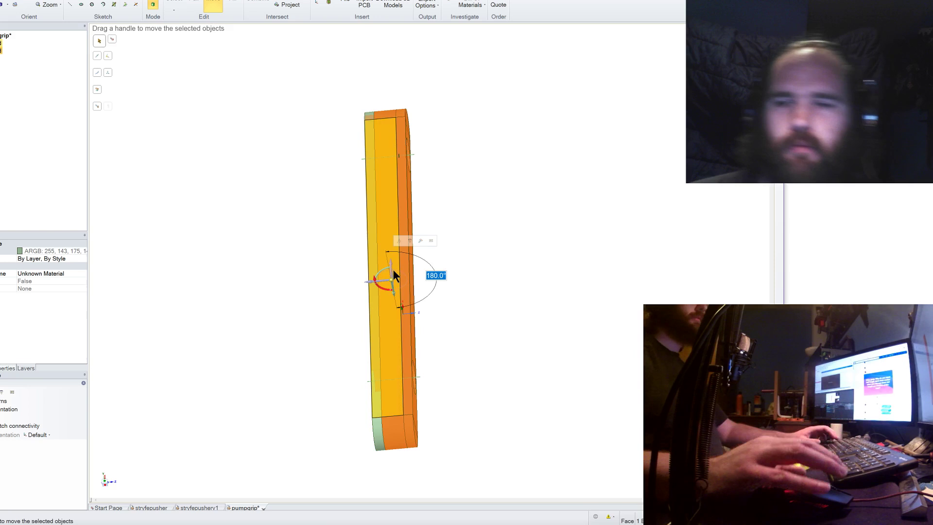
# Move the rotated copy 11 mm away from the original so that their raised bars face each other.
pyautogui.click(370, 283)
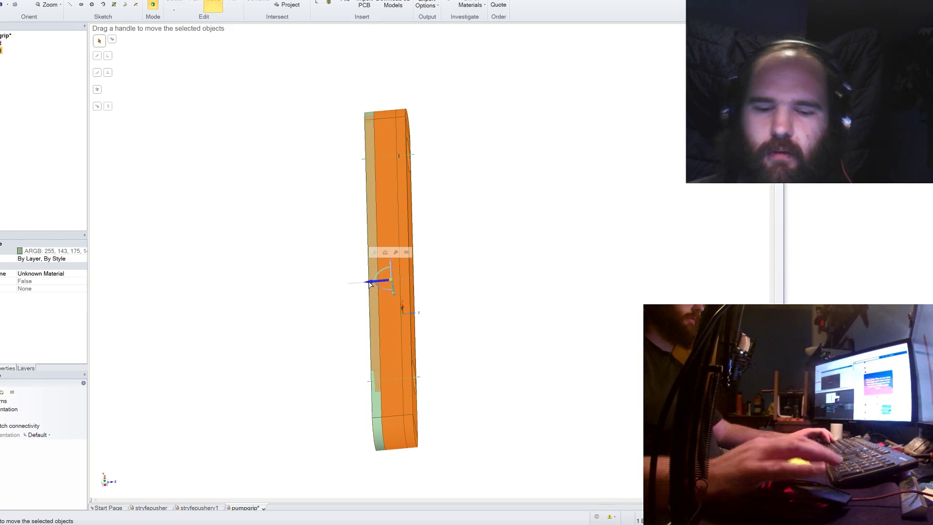
pyautogui.write('-')
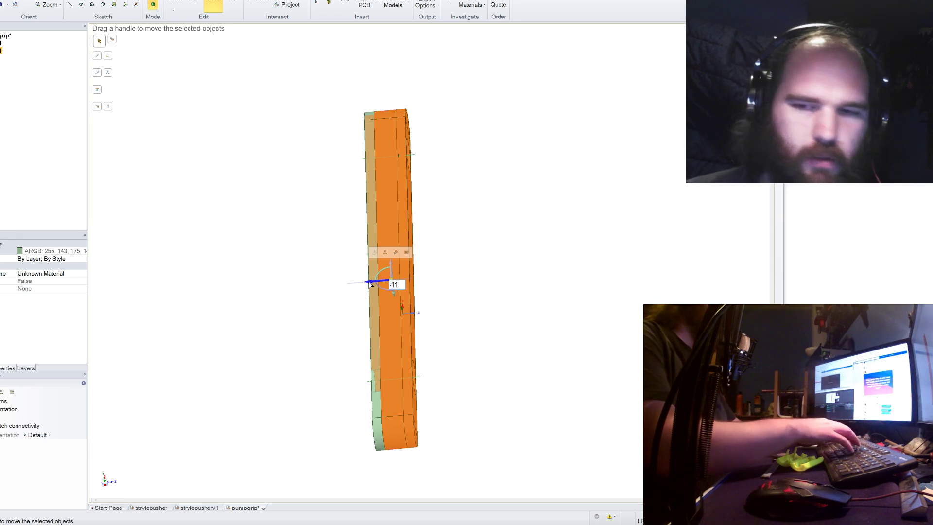
pyautogui.write('11')
pyautogui.press('Return')
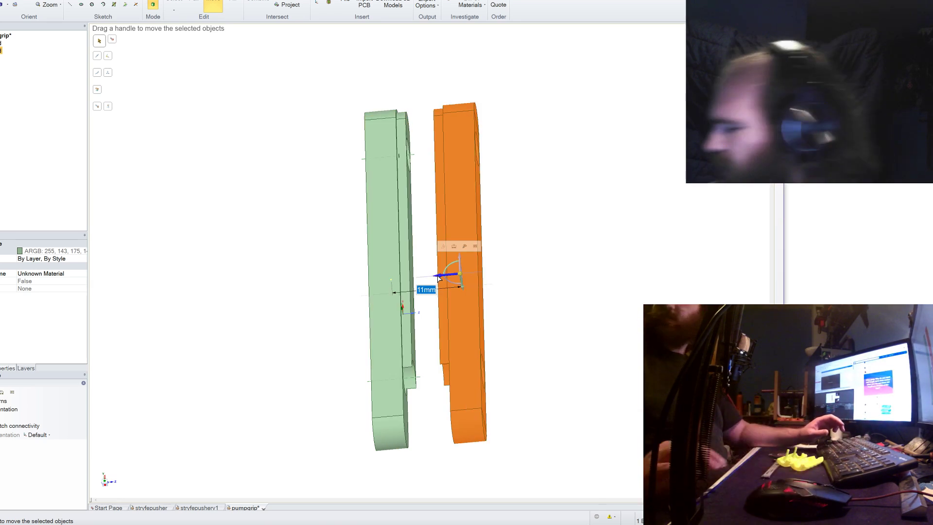
# Measure the gap between the two grip bodies' inner faces with a temporary perpendicular sketch line.
pyautogui.click(389, 204)
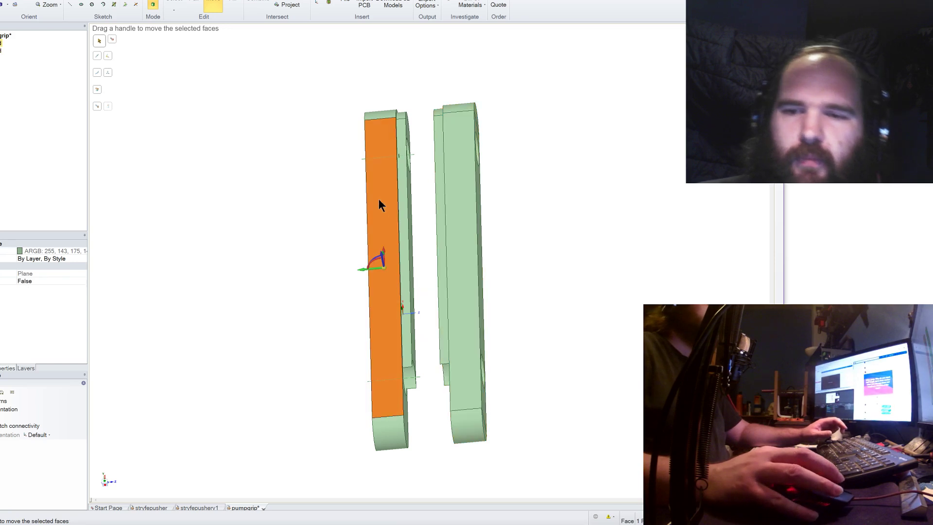
pyautogui.press('k')
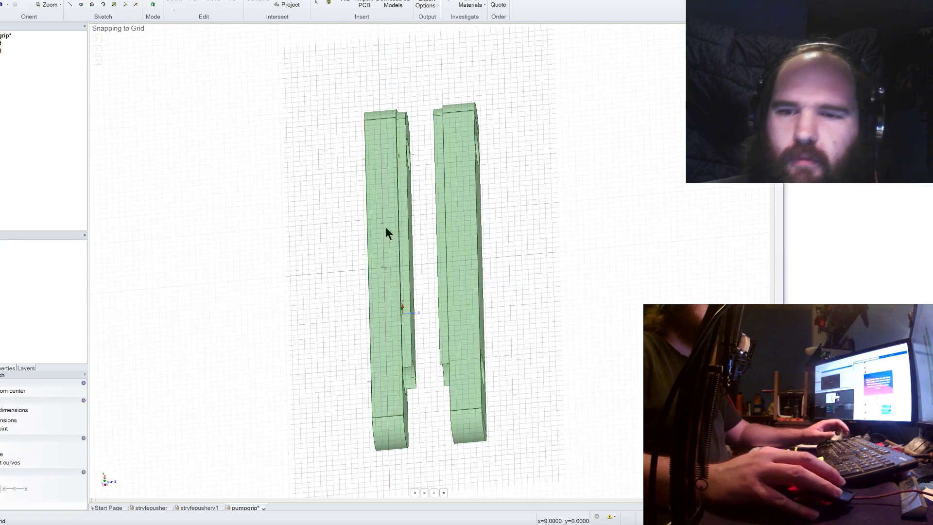
pyautogui.click(398, 250)
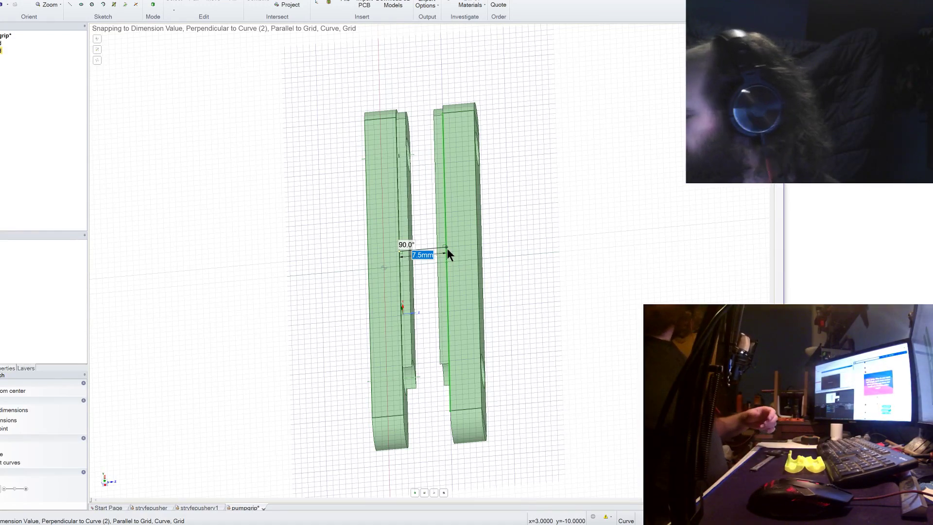
pyautogui.click(924, 160)
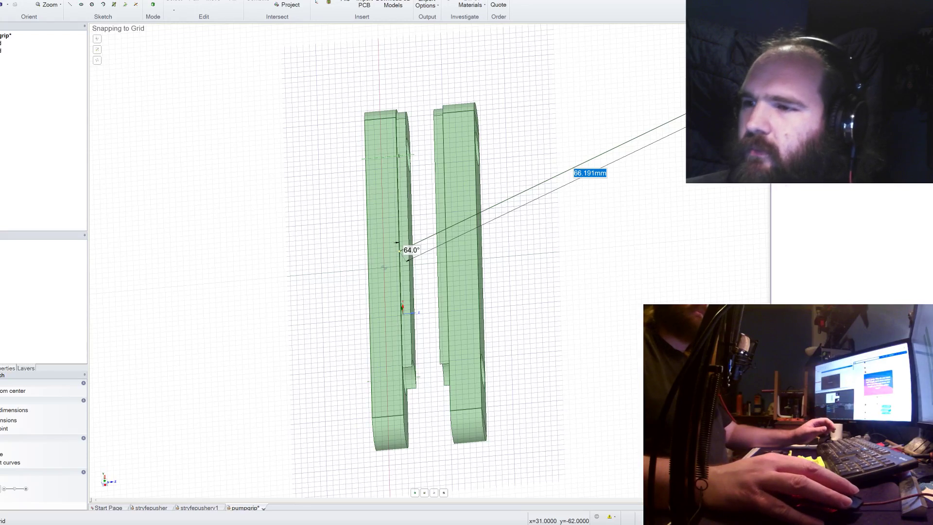
pyautogui.click(906, 237)
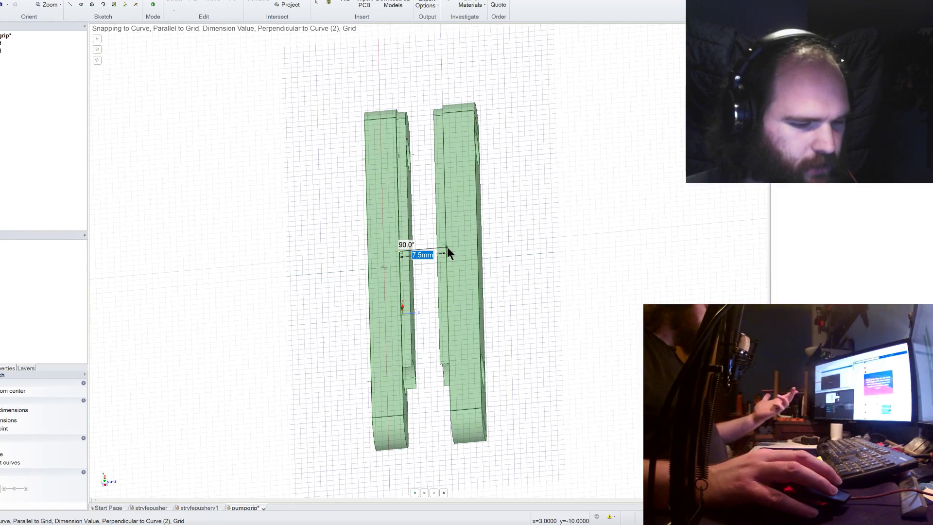
# Return to 3D mode and move the copied grip body 4 mm farther from the original.
pyautogui.click(221, 2)
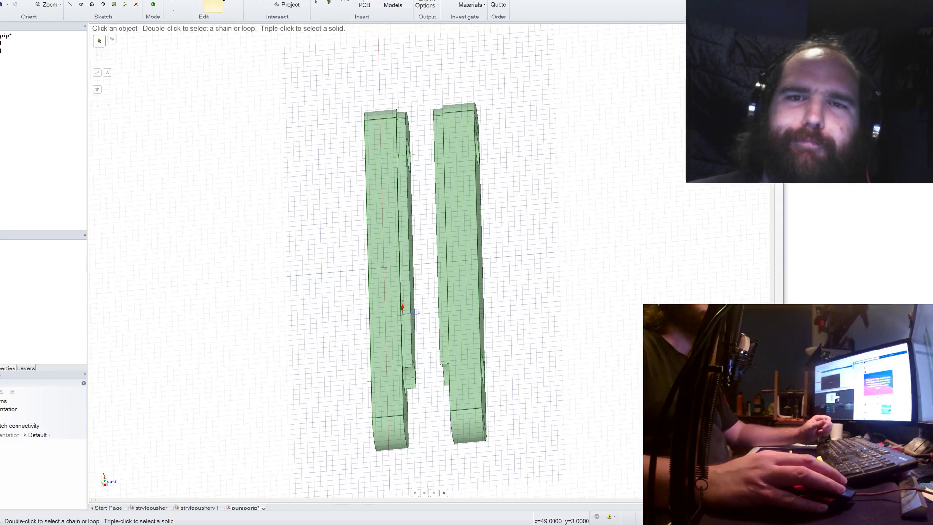
pyautogui.click(152, 5)
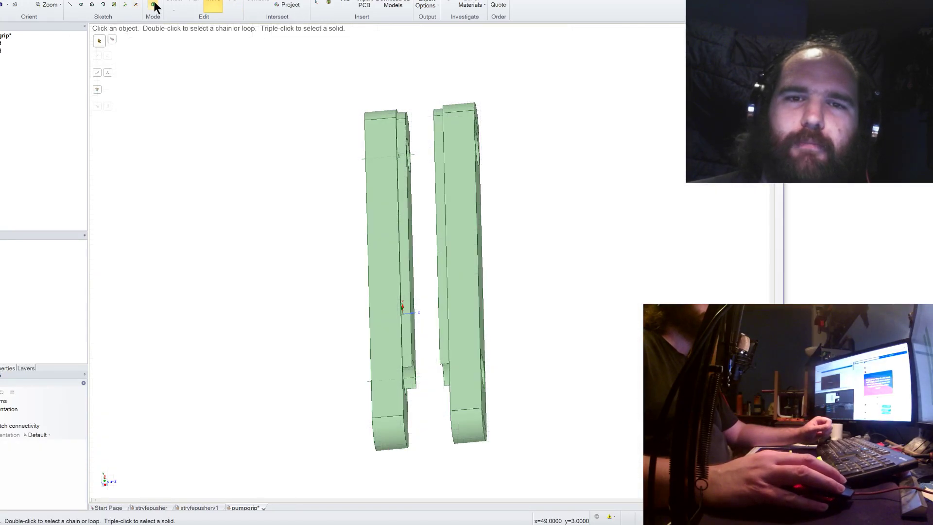
pyautogui.tripleClick(462, 180)
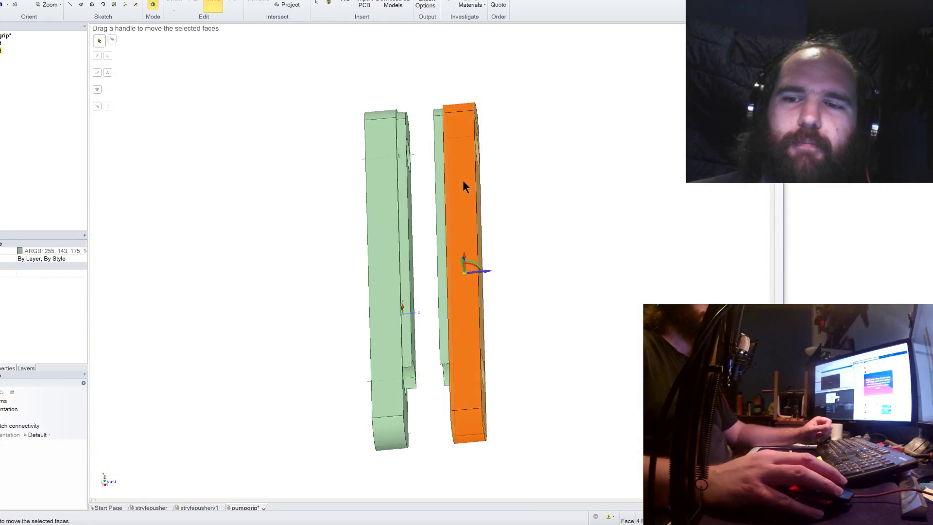
pyautogui.click(484, 272)
pyautogui.write('4')
pyautogui.press('Return')
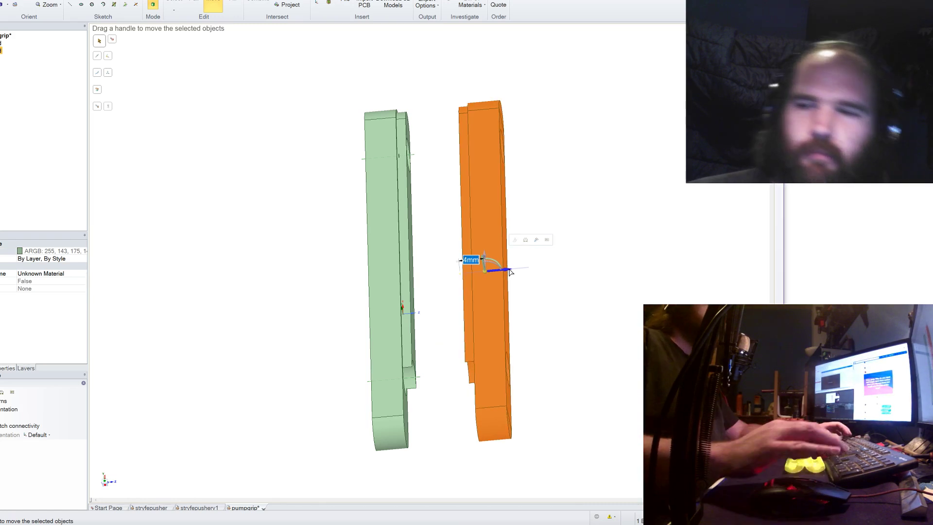
# Check the widened gap between the bodies' inner edges with a temporary line, and discard it.
pyautogui.click(384, 265)
pyautogui.press('k')
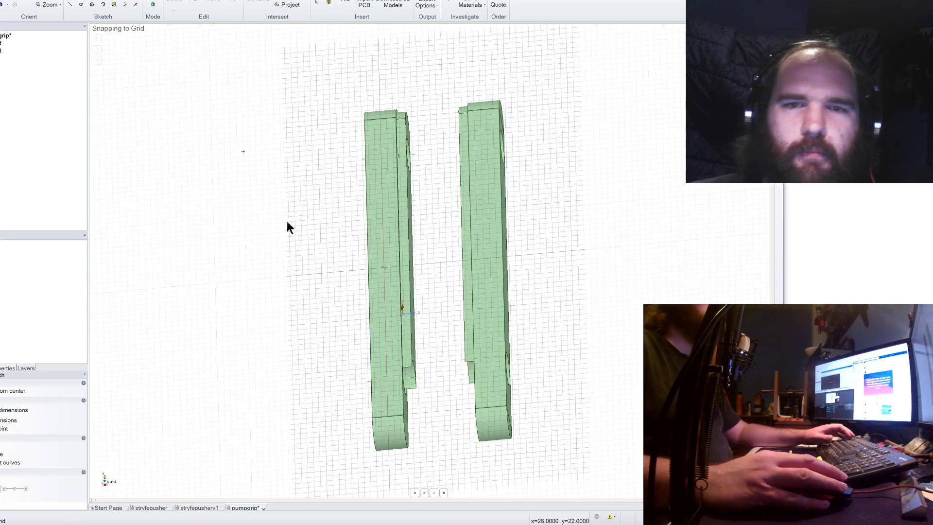
pyautogui.click(399, 264)
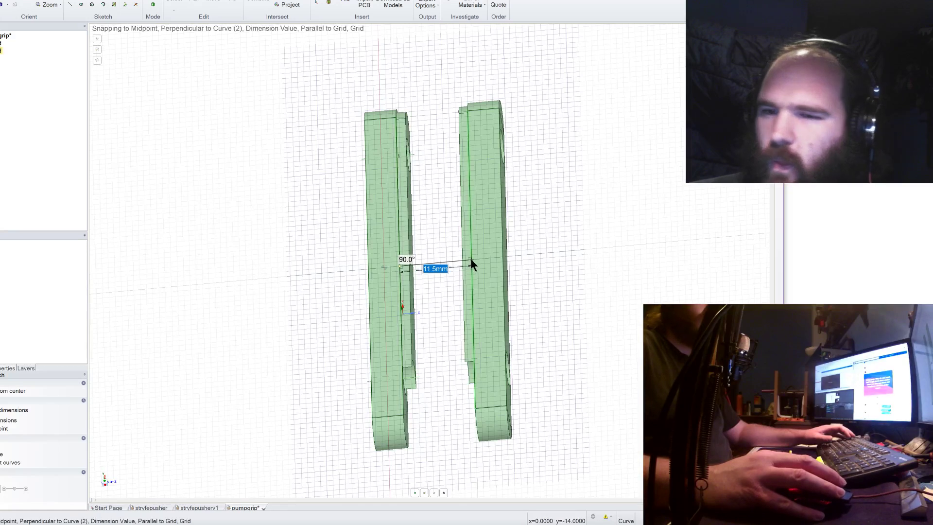
pyautogui.press('Escape')
# Examine the facing grip bodies, their bars and holes from several sides in 3D, and leave line drawing.
pyautogui.moveTo(318, 300); pyautogui.dragTo(314, 269, button='middle')
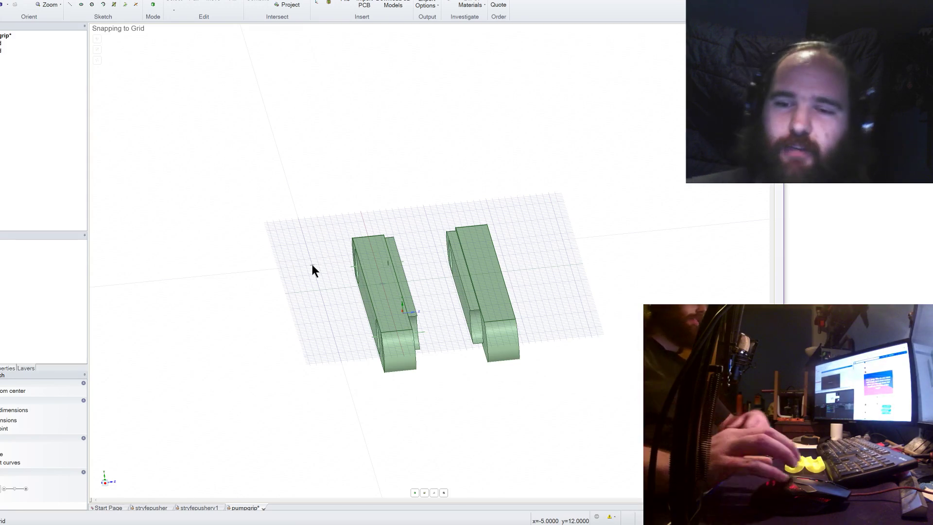
pyautogui.moveTo(395, 315); pyautogui.dragTo(411, 315, button='middle')
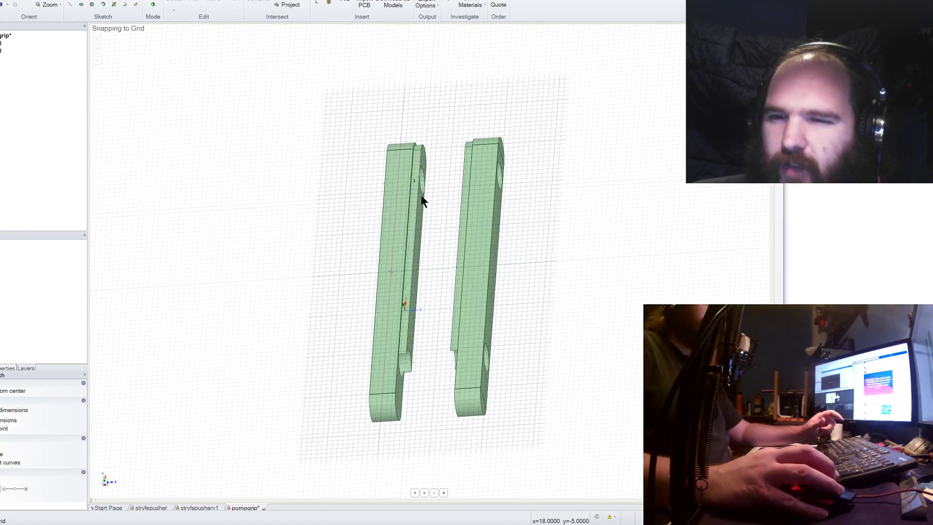
pyautogui.moveTo(413, 196); pyautogui.dragTo(451, 169, button='middle')
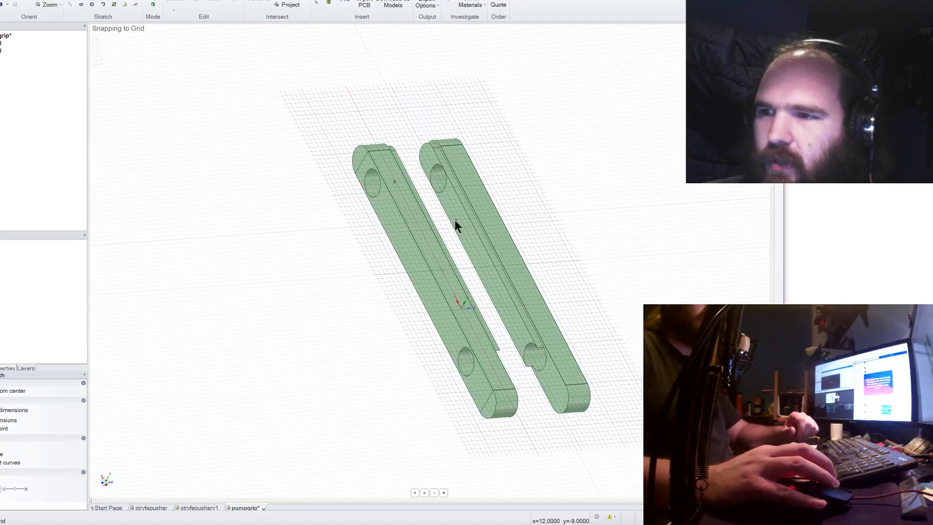
pyautogui.moveTo(436, 225); pyautogui.dragTo(395, 225, button='middle')
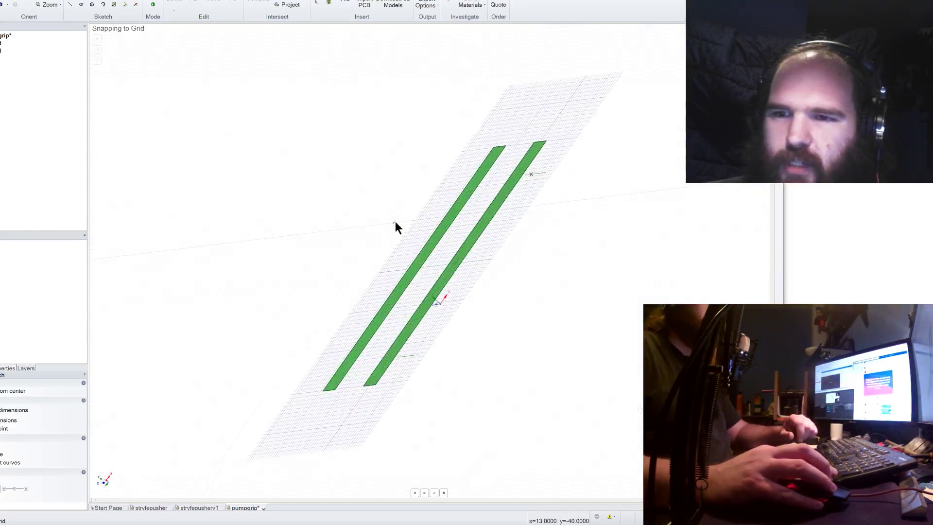
pyautogui.click(153, 5)
pyautogui.moveTo(529, 211)
pyautogui.mouseDown(button='middle')
pyautogui.moveTo(551, 187)
pyautogui.moveTo(554, 253)
pyautogui.moveTo(566, 240)
pyautogui.moveTo(577, 250)
pyautogui.mouseUp(button='middle')
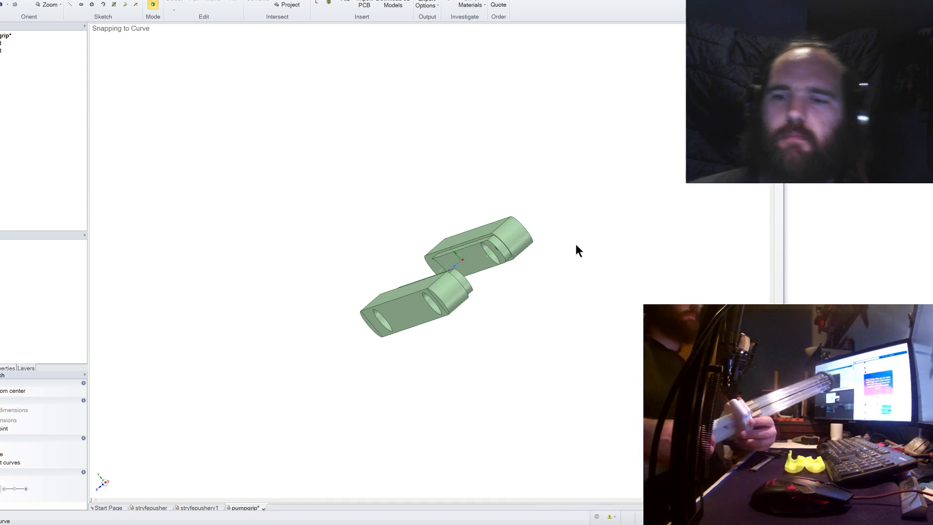
pyautogui.moveTo(576, 246); pyautogui.dragTo(654, 293, button='middle')
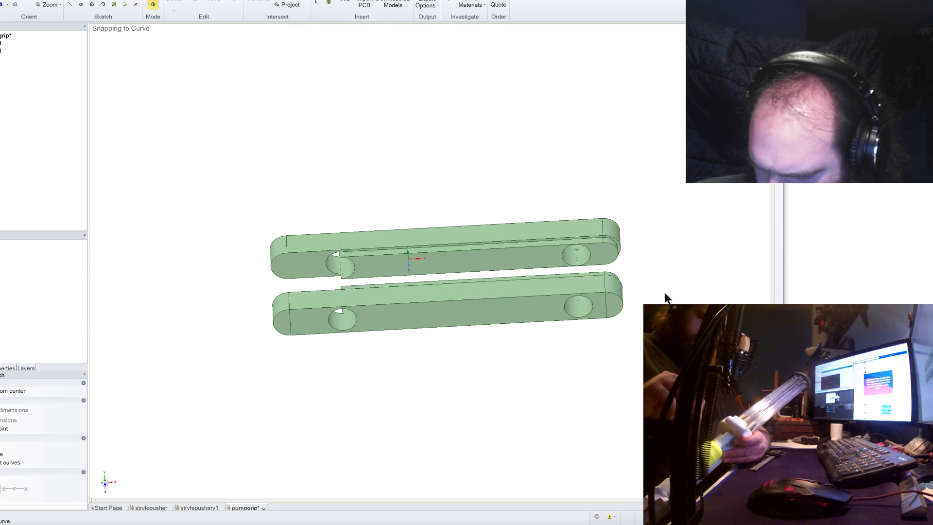
pyautogui.moveTo(670, 292); pyautogui.dragTo(553, 306, button='middle')
pyautogui.click(431, 287)
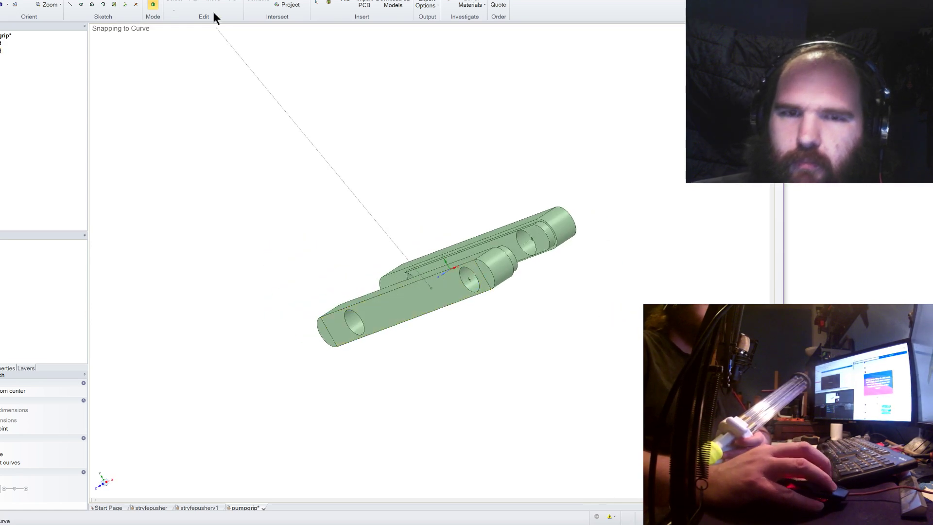
pyautogui.press('Escape')
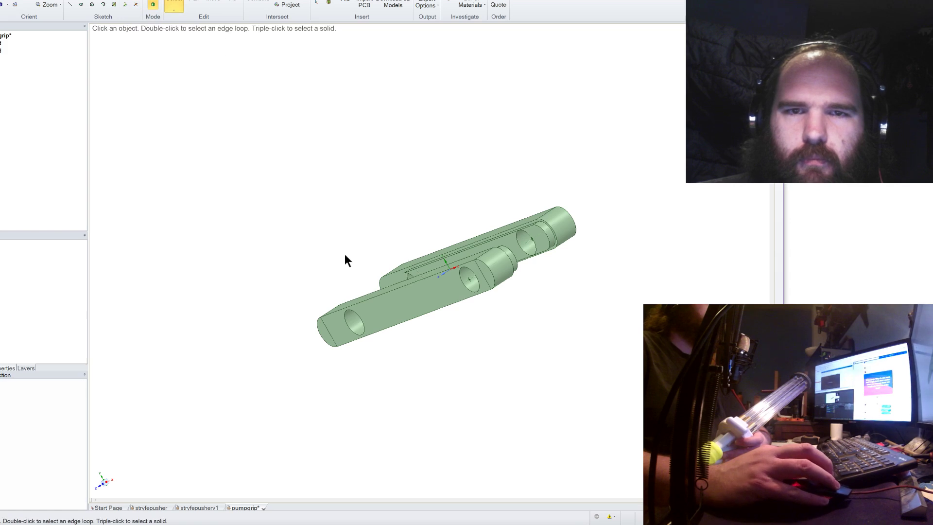
# Start a line sketch on the flat outer face of one grip body.
pyautogui.click(434, 309)
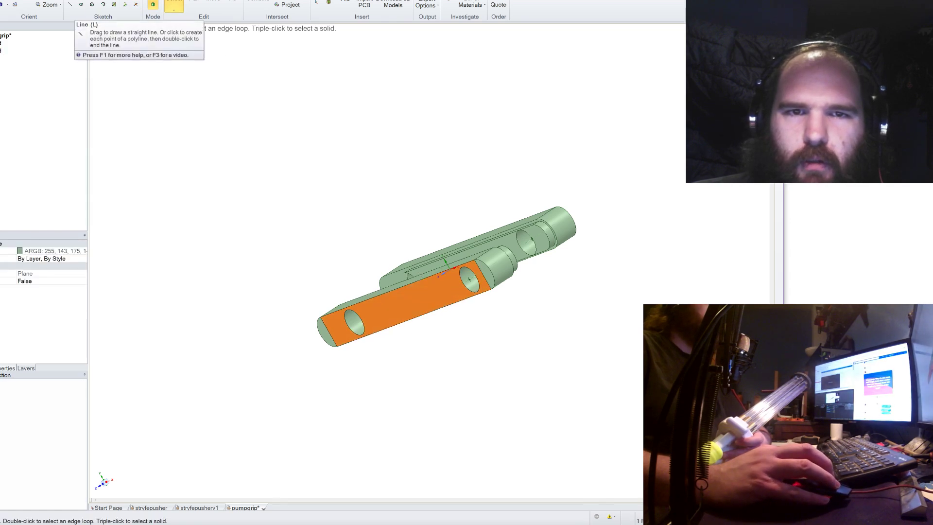
pyautogui.click(71, 1)
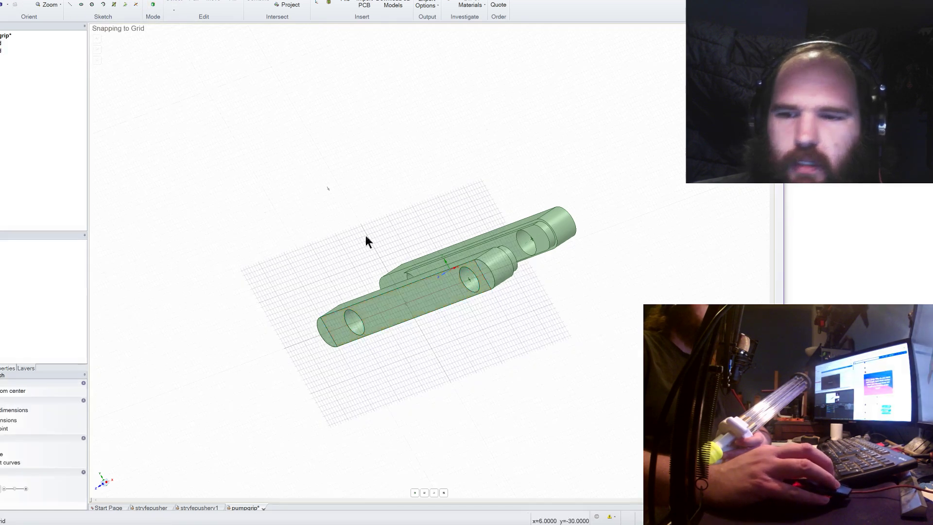
pyautogui.click(430, 488)
pyautogui.press('Escape')
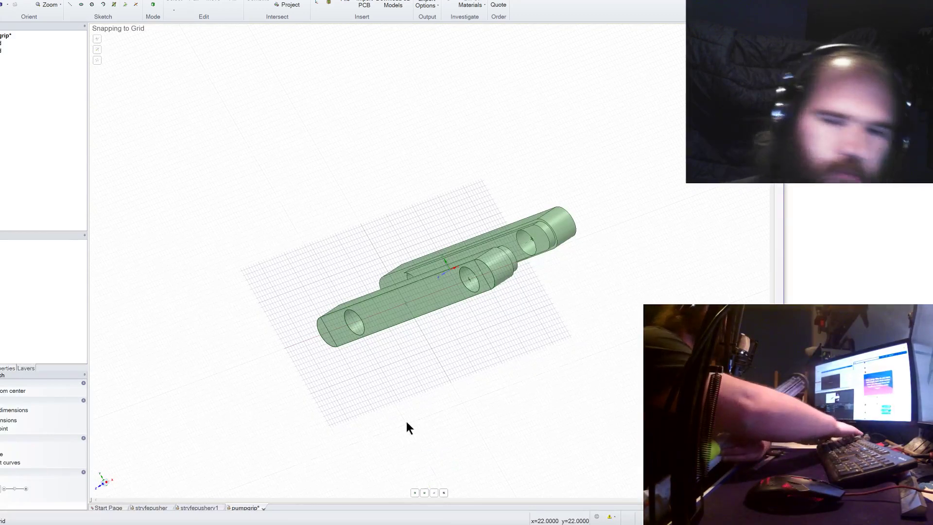
# Move the sketch grid to the end of one grip body and orient it square to the bodies' length.
pyautogui.click(433, 493)
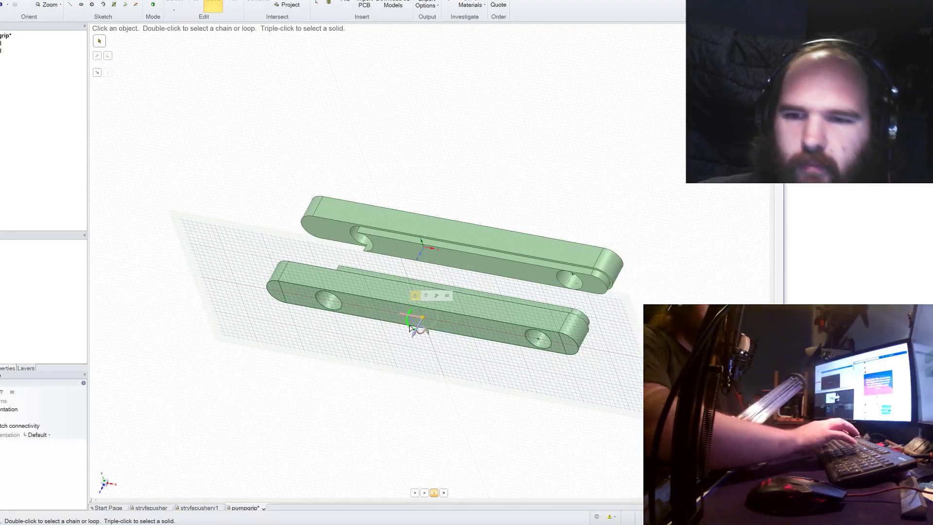
pyautogui.moveTo(410, 328); pyautogui.dragTo(603, 352)
pyautogui.moveTo(501, 408); pyautogui.dragTo(524, 408, button='middle')
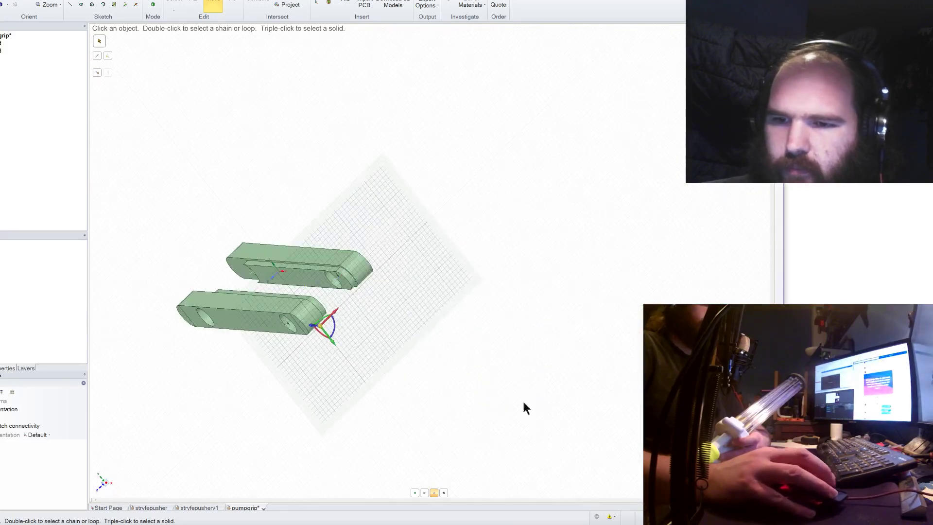
pyautogui.click(106, 482)
pyautogui.moveTo(207, 273); pyautogui.dragTo(226, 280, button='middle')
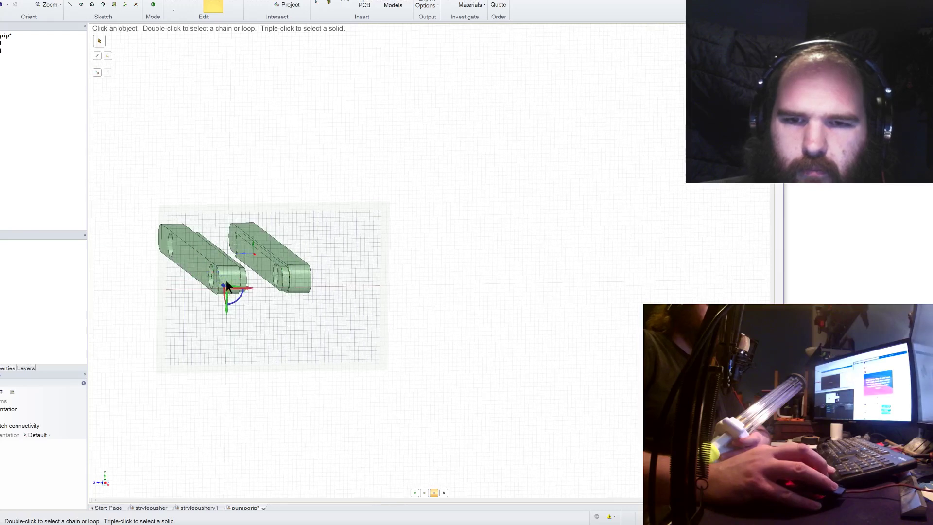
pyautogui.scroll(-3, 382, 296)
pyautogui.scroll(5, 286, 288)
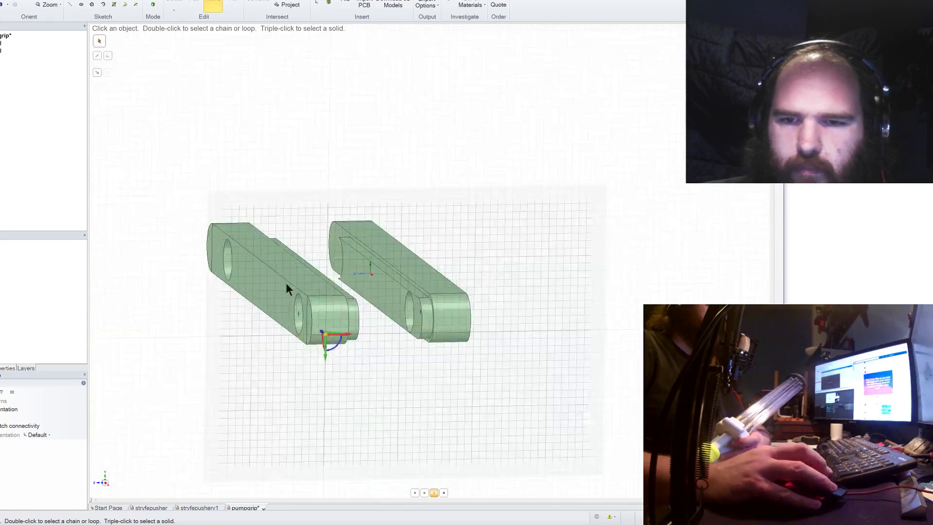
# Project the end edges of the first grip body and its raised bar onto the sketch plane.
pyautogui.click(126, 5)
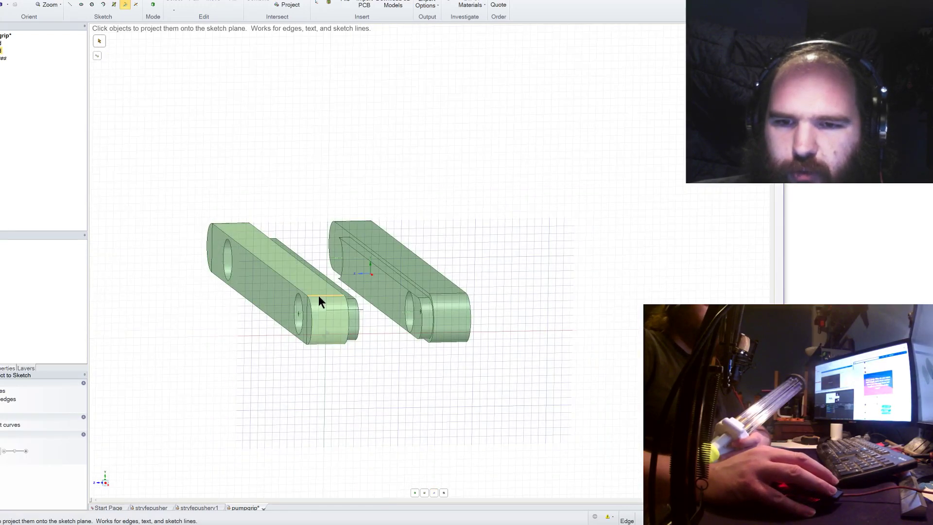
pyautogui.moveTo(319, 374); pyautogui.dragTo(357, 392, button='middle')
pyautogui.click(361, 386)
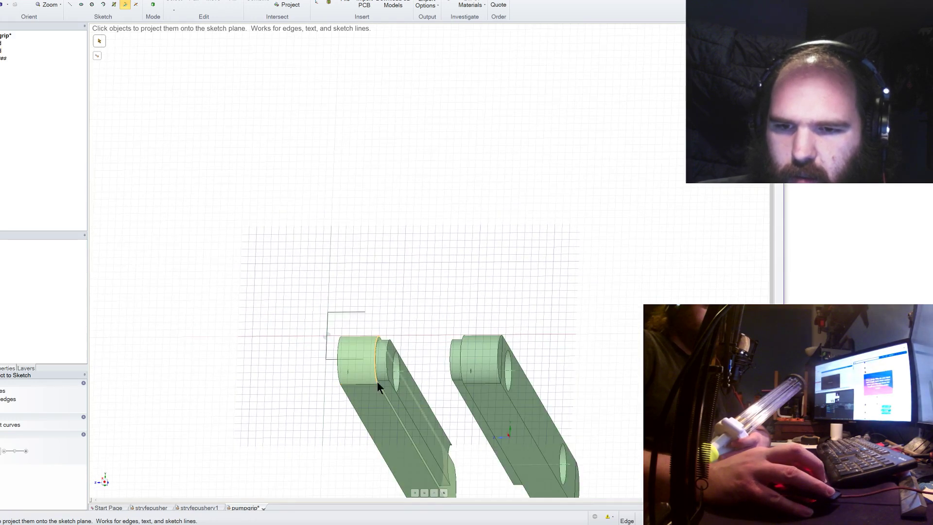
pyautogui.click(386, 367)
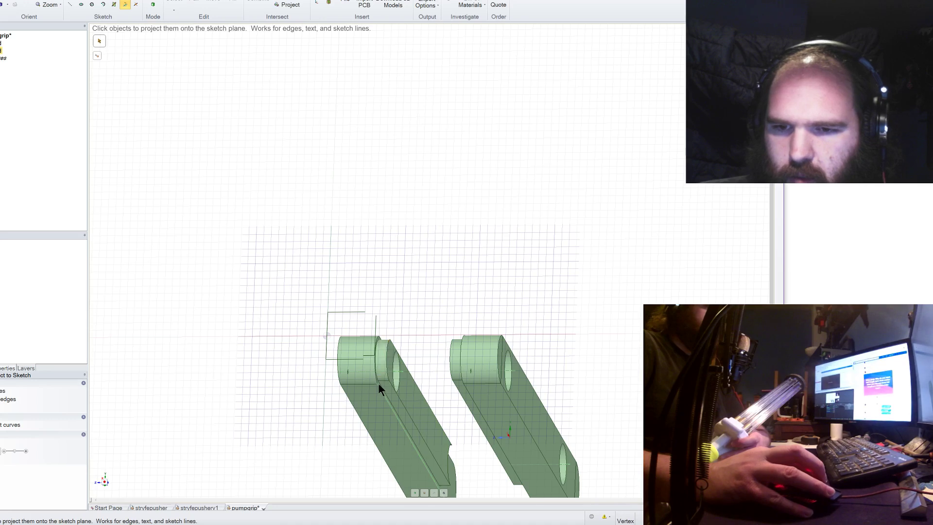
pyautogui.scroll(5, 379, 384)
pyautogui.click(367, 364)
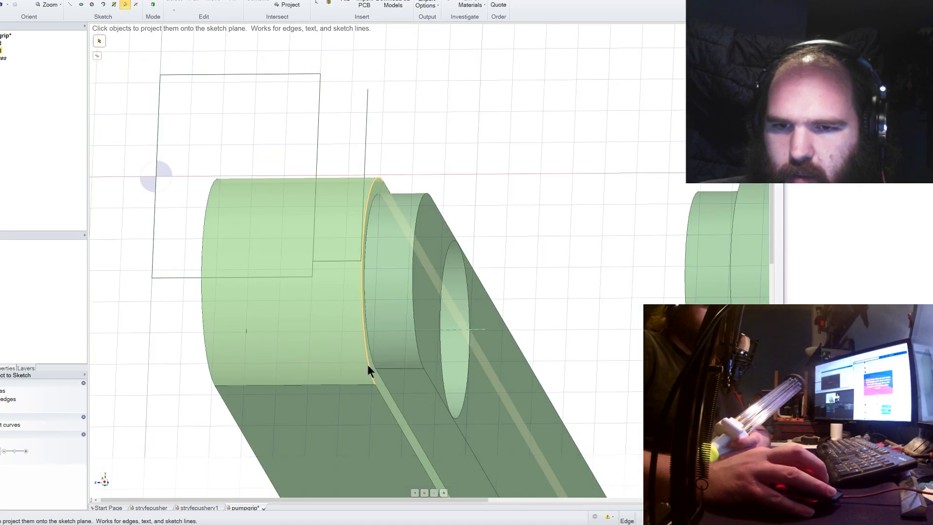
pyautogui.moveTo(368, 364)
pyautogui.mouseDown(button='middle')
pyautogui.moveTo(374, 379)
pyautogui.moveTo(419, 170)
pyautogui.mouseUp(button='middle')
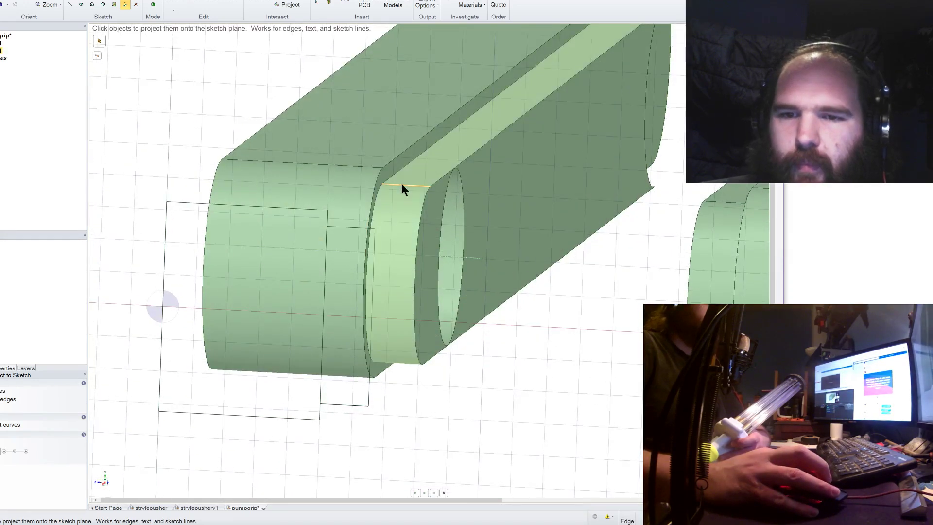
# Project the matching end edges of the second grip body and its raised bar onto the same sketch plane.
pyautogui.scroll(-5, 301, 177)
pyautogui.scroll(3, 475, 189)
pyautogui.click(415, 183)
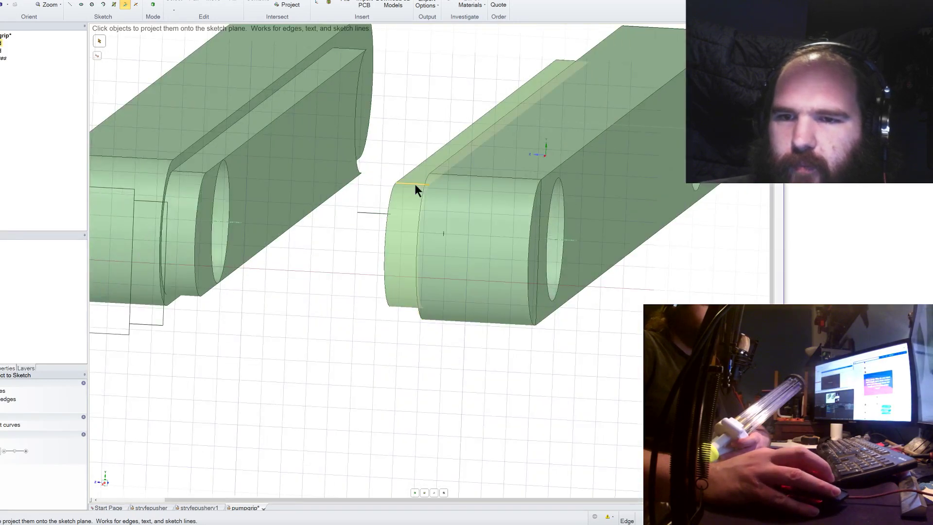
pyautogui.click(390, 206)
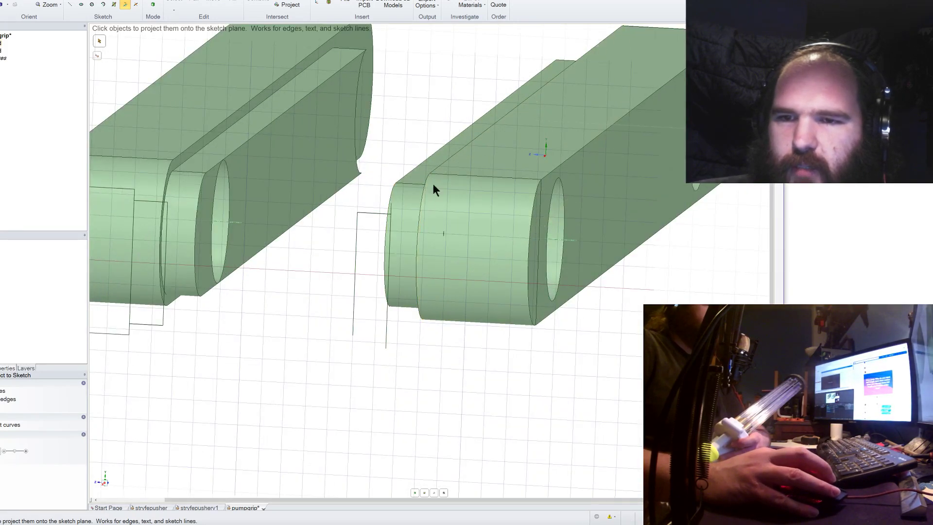
pyautogui.click(533, 199)
pyautogui.moveTo(504, 325)
pyautogui.mouseDown(button='middle')
pyautogui.moveTo(514, 339)
pyautogui.moveTo(494, 284)
pyautogui.moveTo(373, 369)
pyautogui.moveTo(402, 363)
pyautogui.mouseUp(button='middle')
pyautogui.click(383, 350)
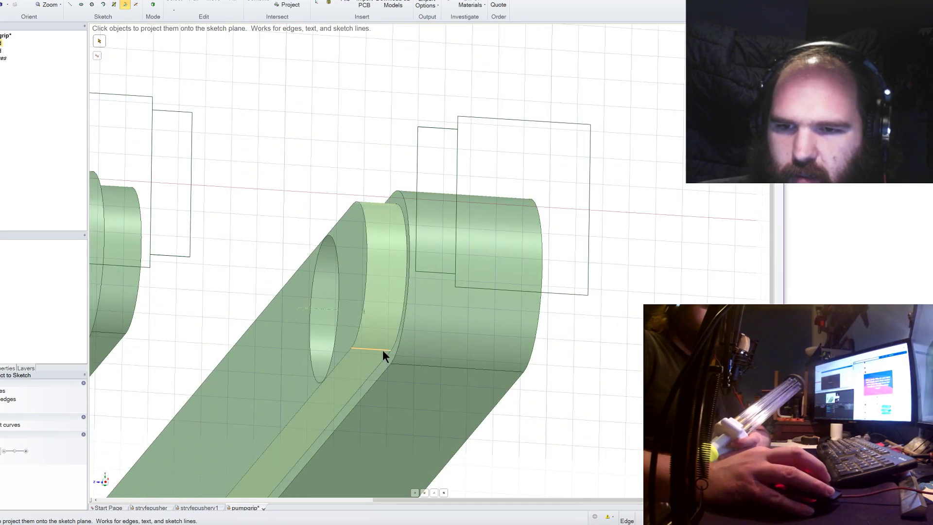
# Sketch an upright line from each body's outer edge midpoint, about 13 mm on the first body and 14 mm on the second.
pyautogui.scroll(-5, 510, 204)
pyautogui.moveTo(536, 177); pyautogui.dragTo(407, 226, button='middle')
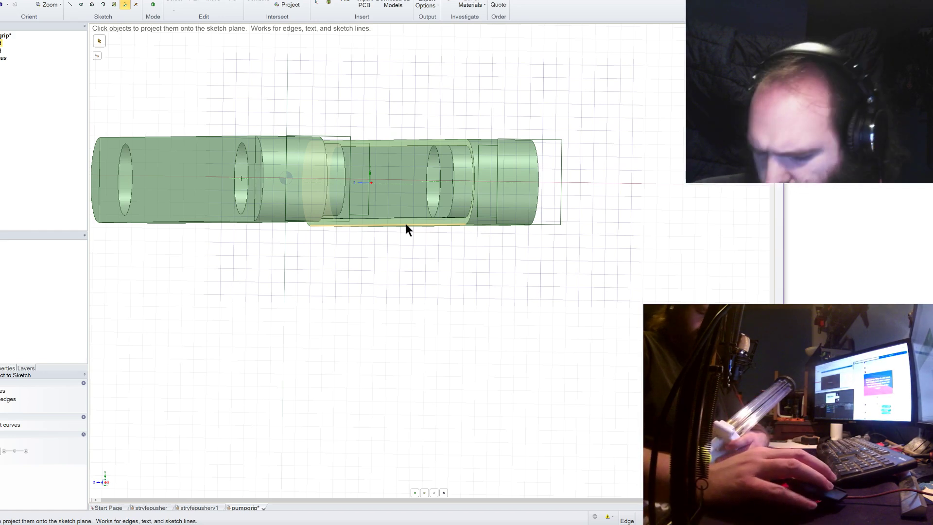
pyautogui.click(103, 1)
pyautogui.moveTo(335, 114)
pyautogui.mouseDown(button='middle')
pyautogui.moveTo(392, 114)
pyautogui.moveTo(389, 130)
pyautogui.mouseUp(button='middle')
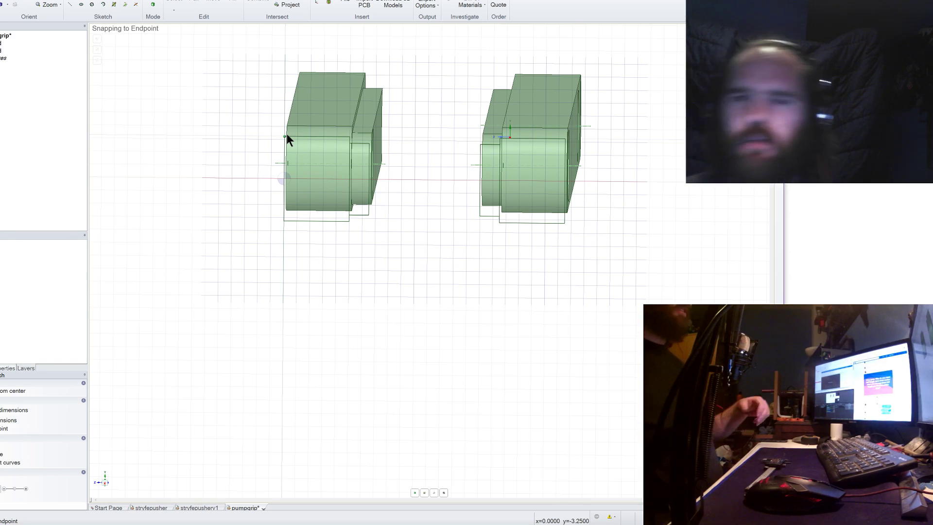
pyautogui.click(287, 176)
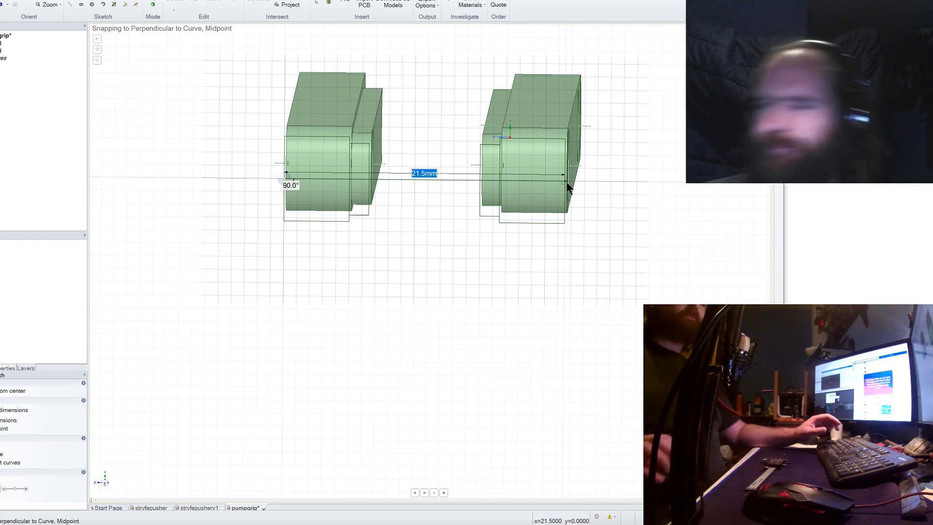
pyautogui.press('v')
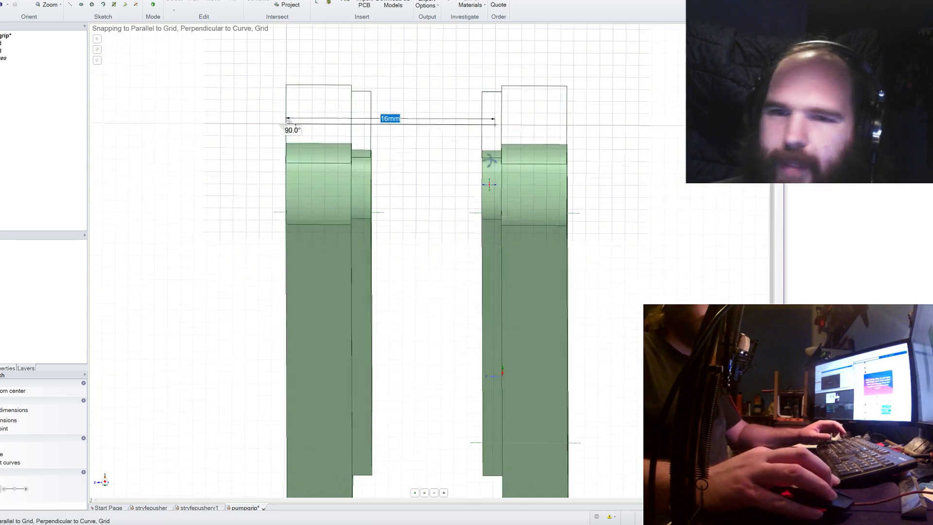
pyautogui.moveTo(490, 161); pyautogui.dragTo(491, 179, button='middle')
pyautogui.click(105, 482)
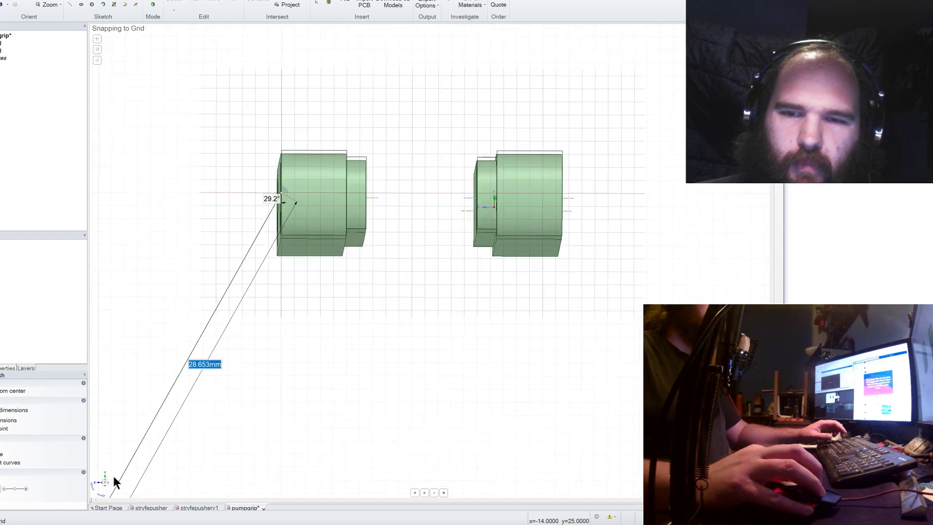
pyautogui.scroll(-3, 276, 112)
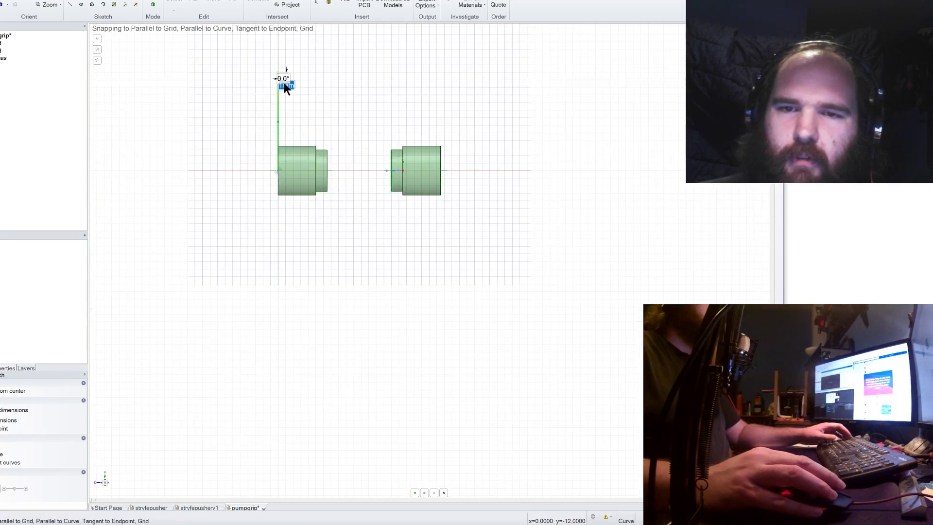
pyautogui.press('Escape')
pyautogui.click(442, 174)
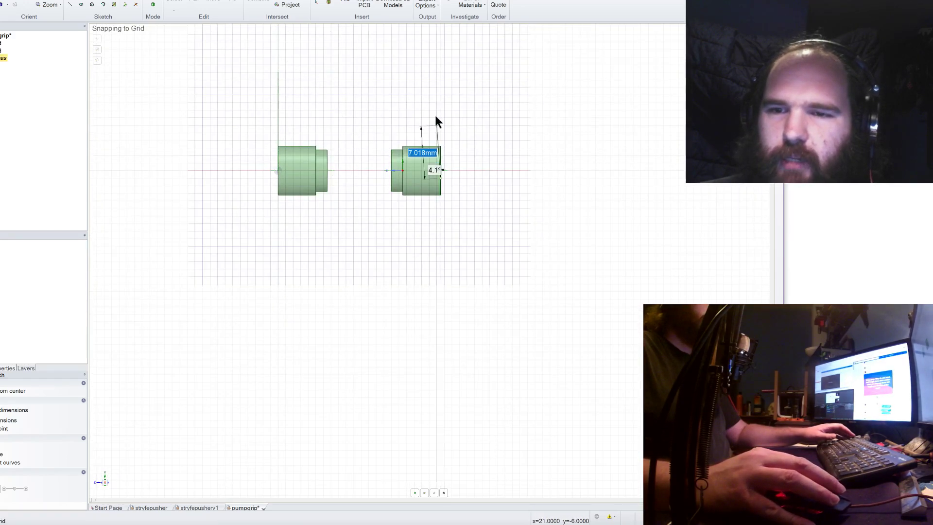
pyautogui.doubleClick(440, 66)
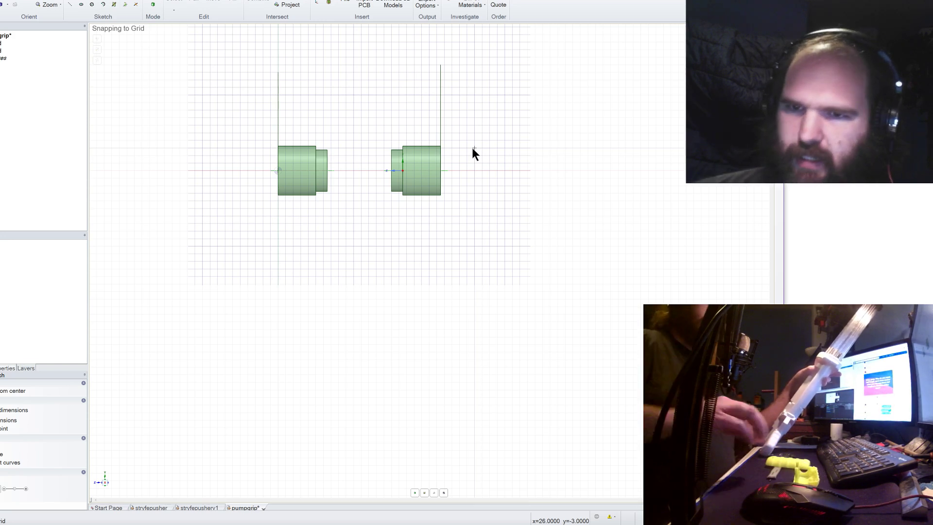
# Draw a line 12.5 mm up from the second body's outer corner, and connect it straight across to the first body's upright line.
pyautogui.click(442, 145)
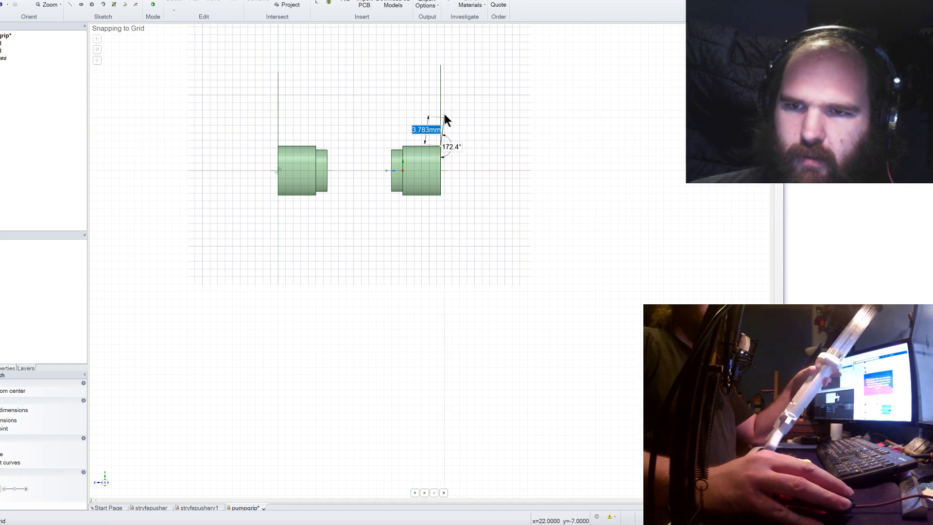
pyautogui.write('12')
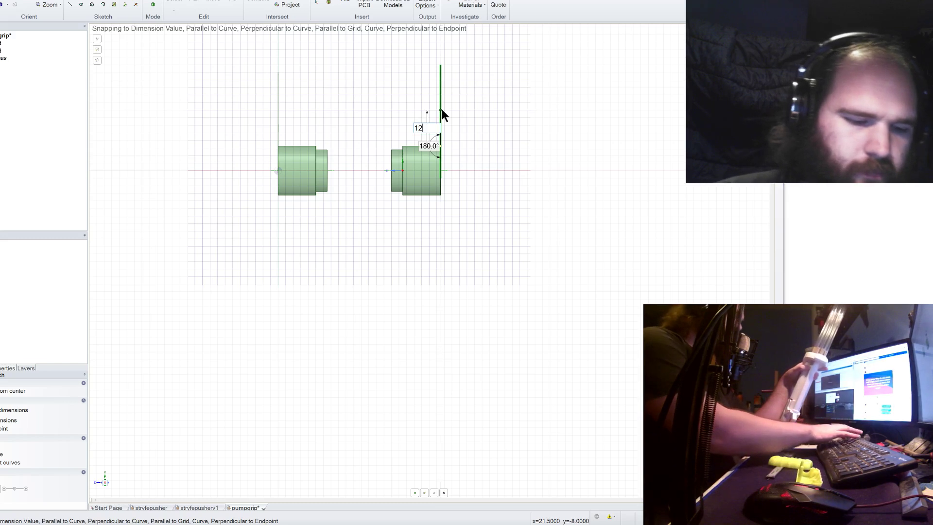
pyautogui.write('.')
pyautogui.write('7')
pyautogui.press('Return')
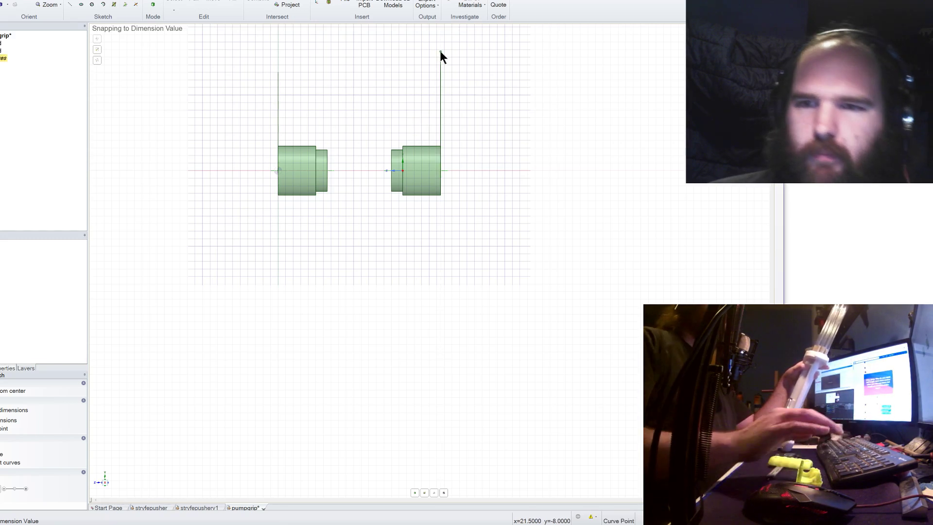
pyautogui.click(278, 54)
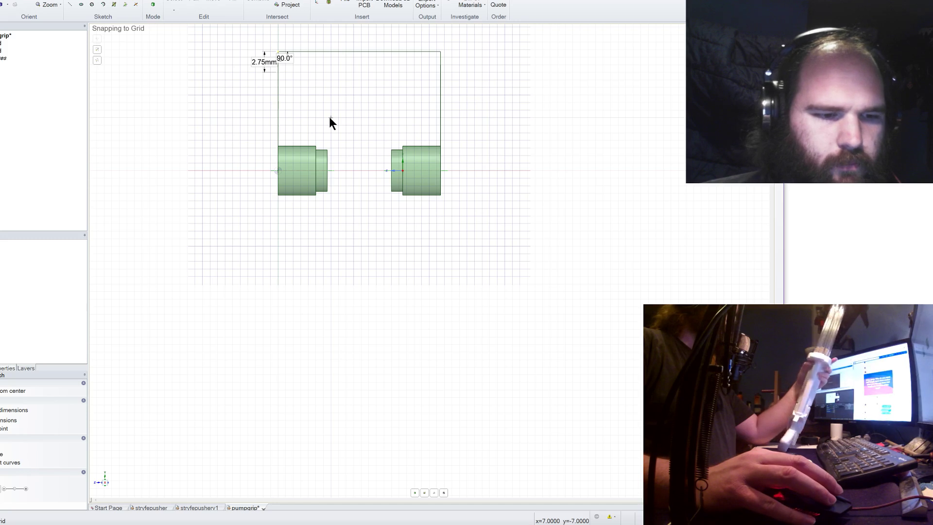
# Draw two three-point circles of about 12.5 mm diameter, each touching one body's upper edge, its upright line and the crossing line.
pyautogui.click(92, 4)
pyautogui.click(303, 144)
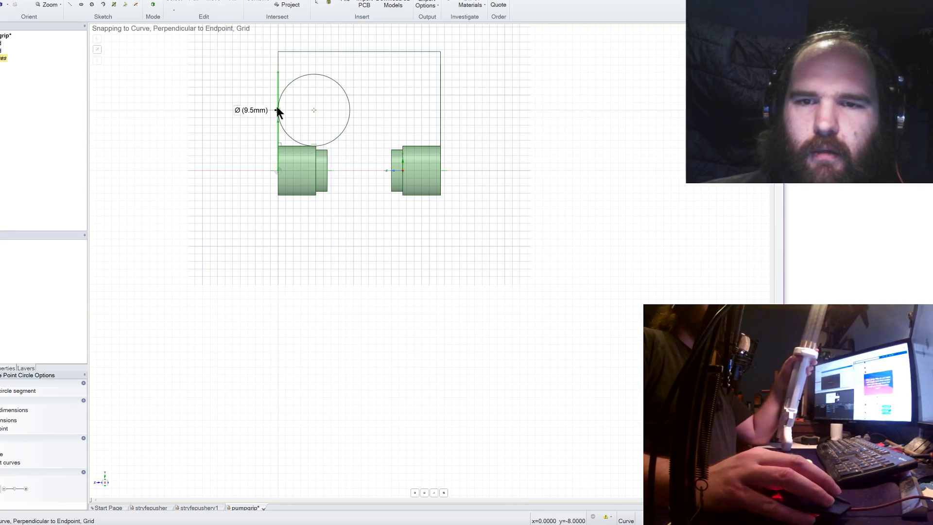
pyautogui.click(278, 99)
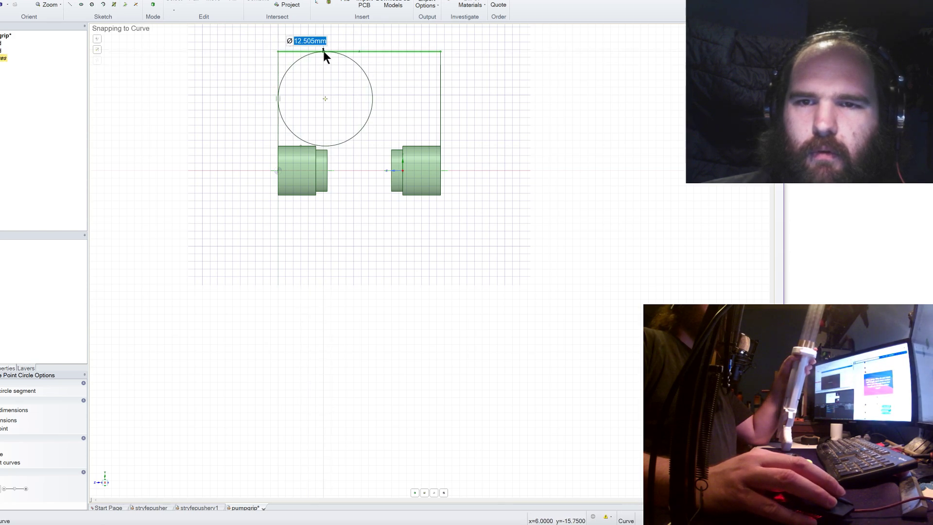
pyautogui.click(323, 51)
pyautogui.click(407, 52)
pyautogui.click(440, 87)
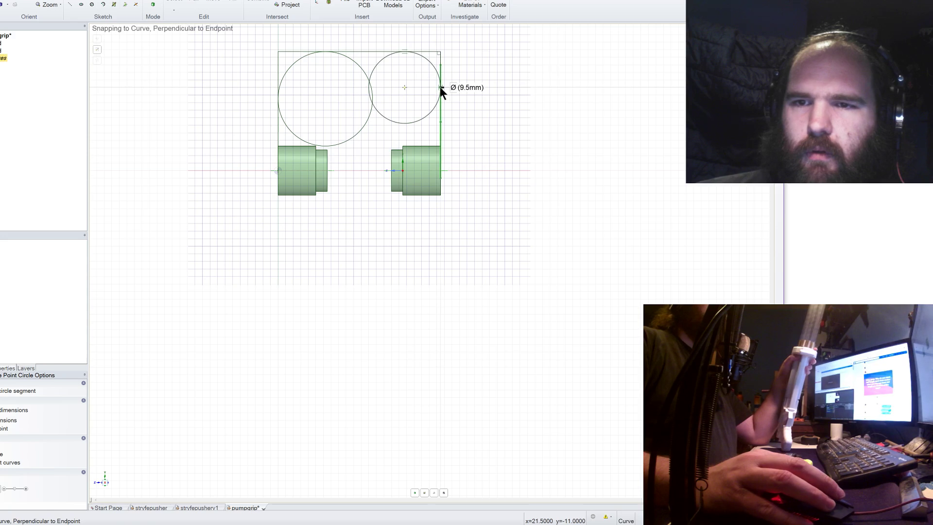
pyautogui.click(410, 146)
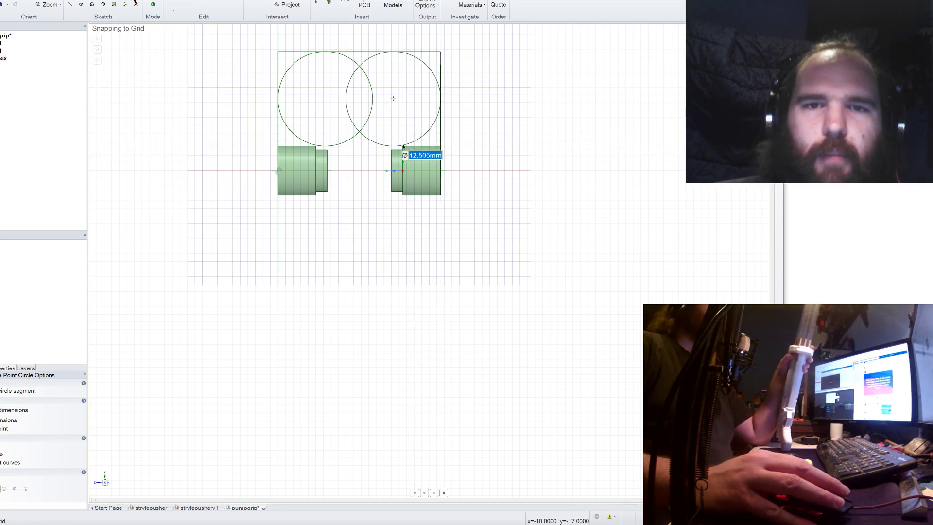
pyautogui.press('Escape')
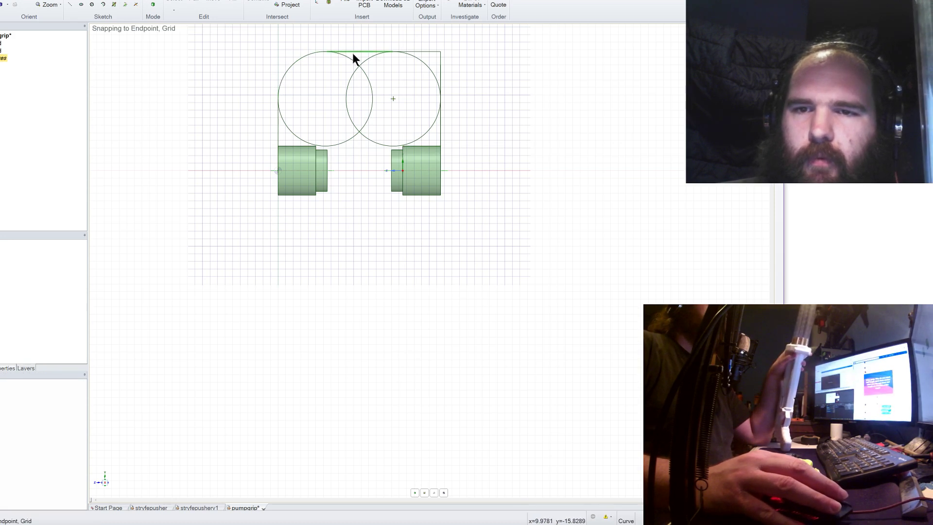
# Trim the overlapping inner arcs of the two circles and the leftover square corner lines outside the rounded outline.
pyautogui.click(363, 67)
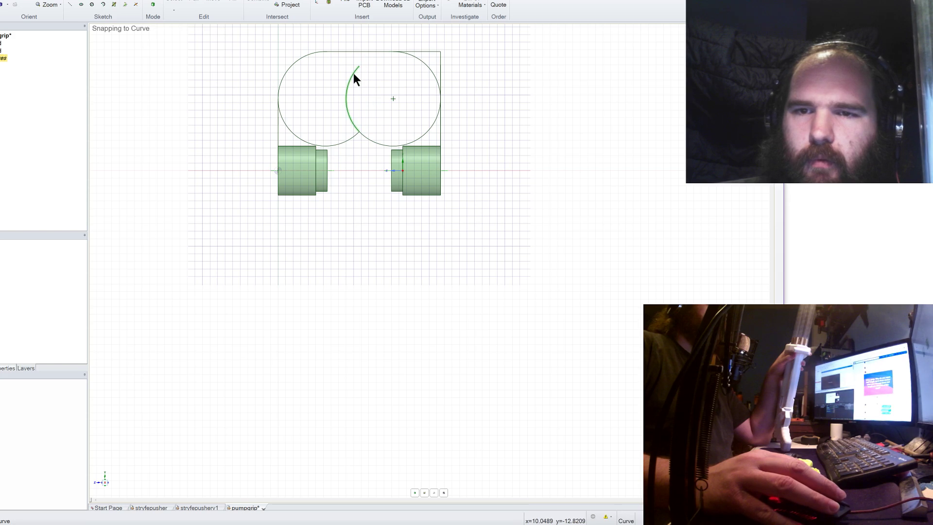
pyautogui.click(353, 73)
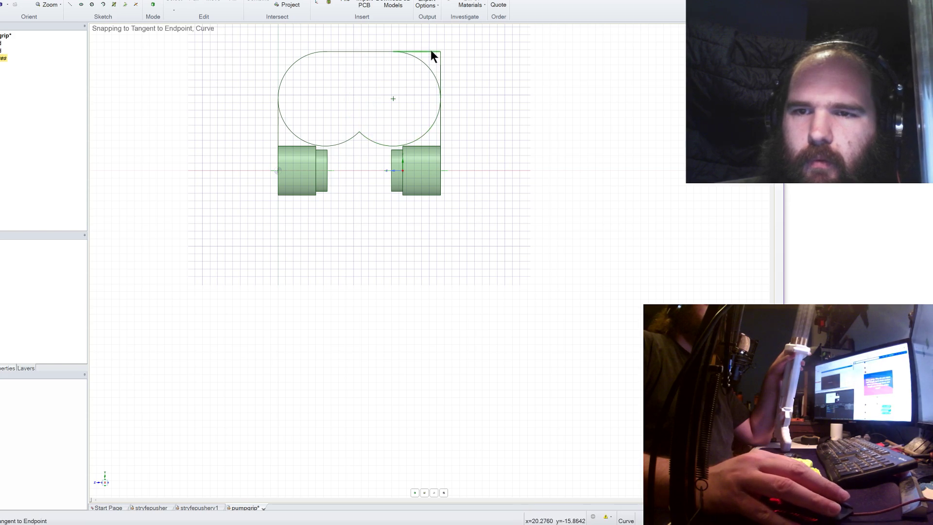
pyautogui.click(441, 62)
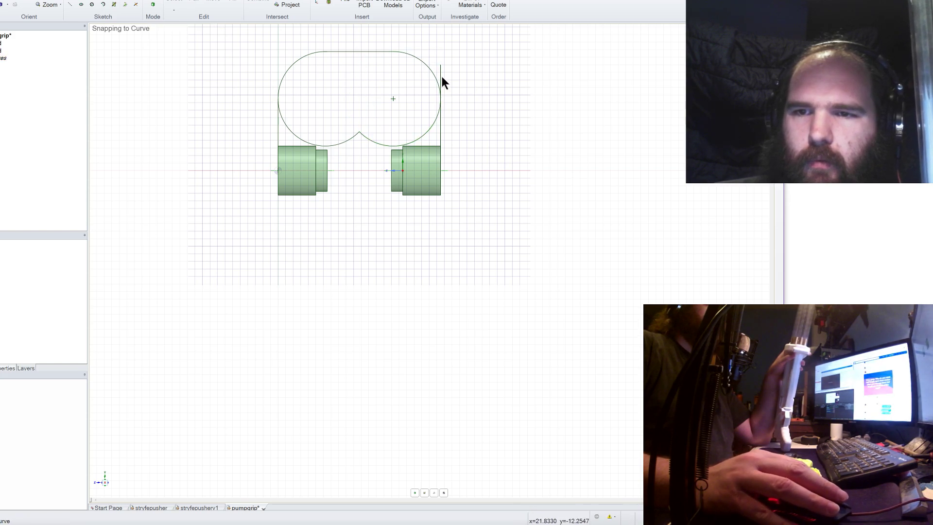
pyautogui.click(440, 74)
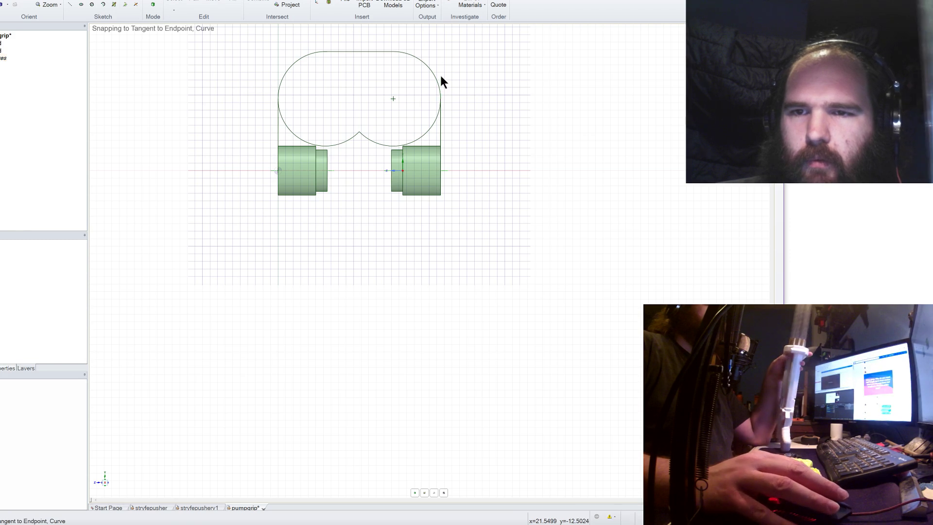
# Try trimming the whole lower arcs of both circles back to the upright lines, and undo both trims.
pyautogui.click(371, 139)
pyautogui.click(354, 137)
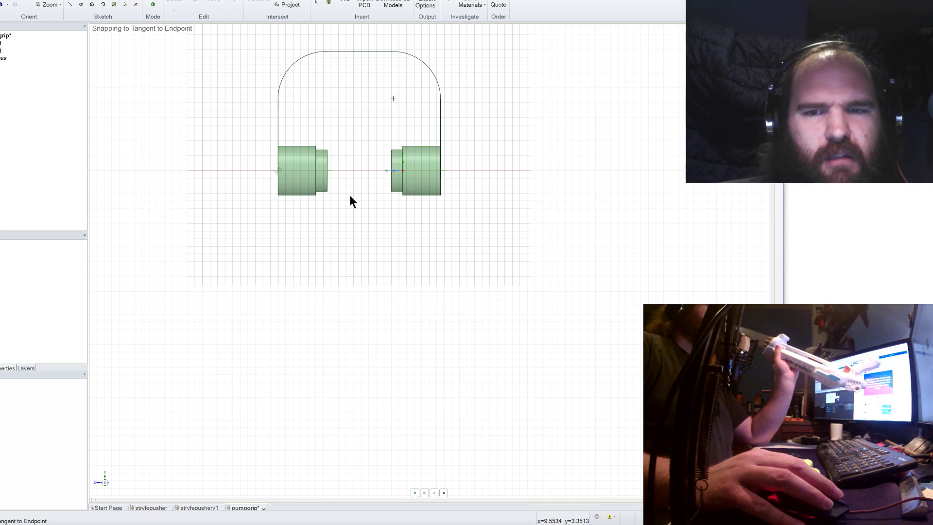
pyautogui.hotkey('ctrl', 'z')
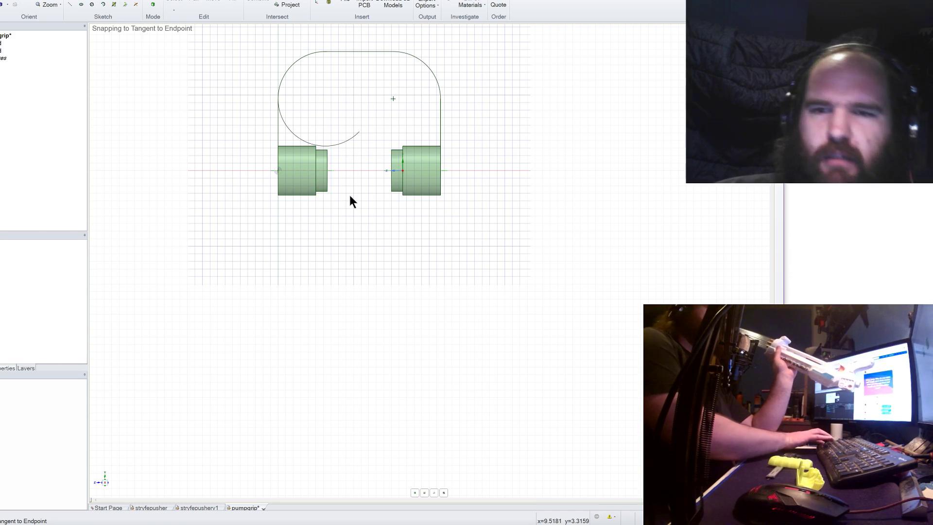
pyautogui.hotkey('ctrl', 'z')
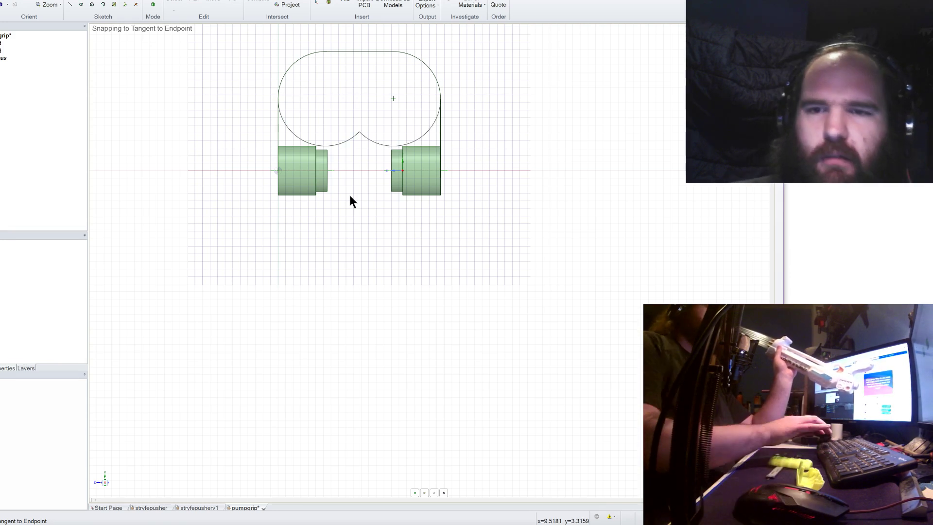
# Draw a short upright line of about 0.12 mm from each body's inner shoulder corner up to the circle arc above it.
pyautogui.scroll(2, 311, 145)
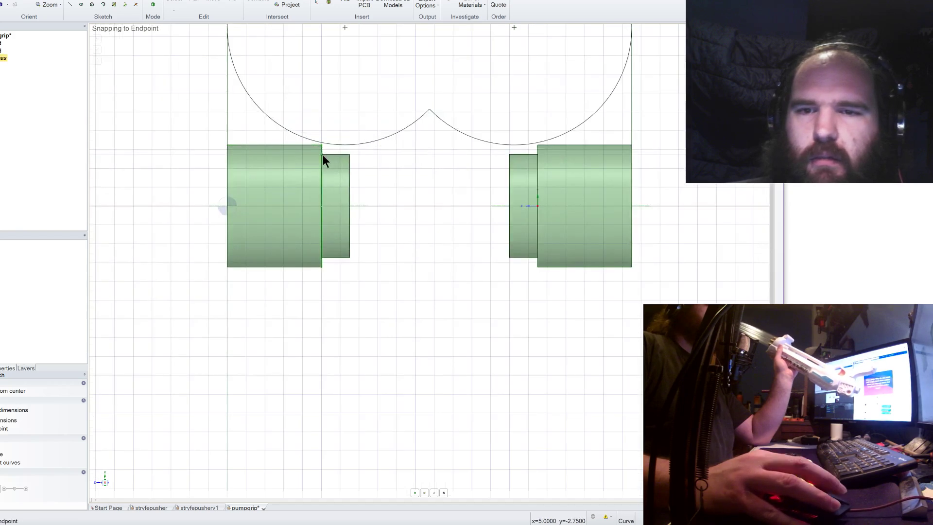
pyautogui.click(323, 145)
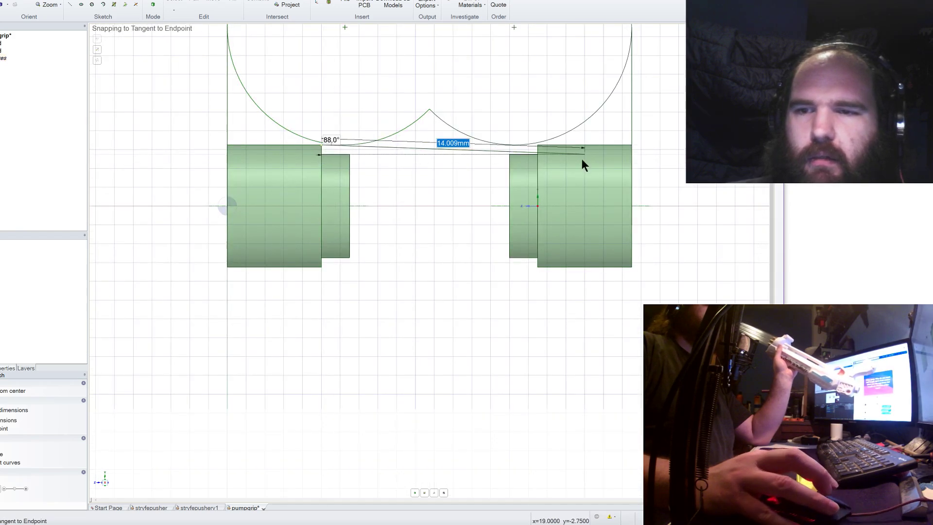
pyautogui.press('Escape')
pyautogui.scroll(3, 337, 156)
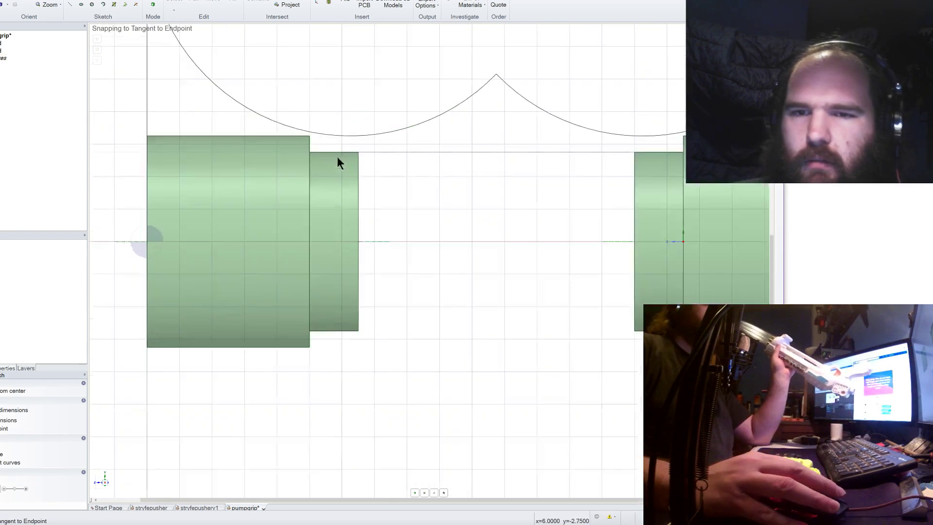
pyautogui.scroll(4, 282, 112)
pyautogui.click(281, 108)
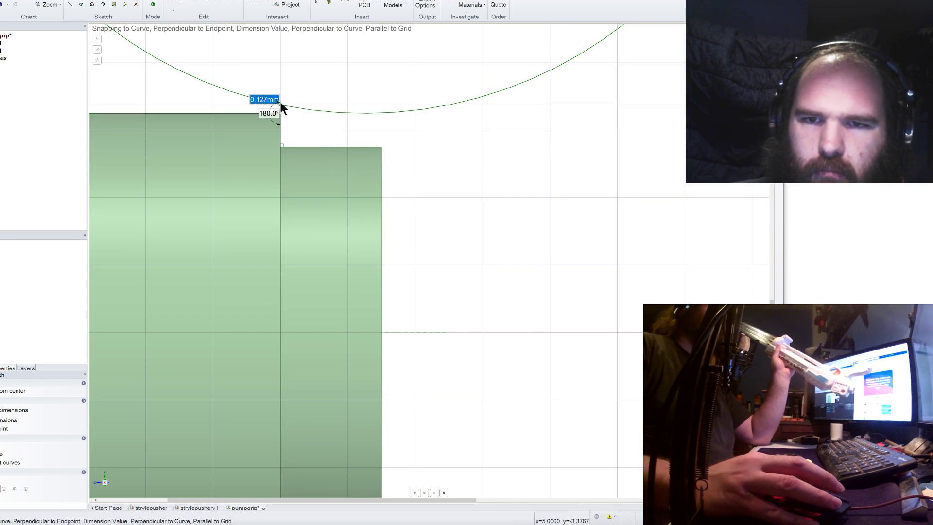
pyautogui.press('Escape')
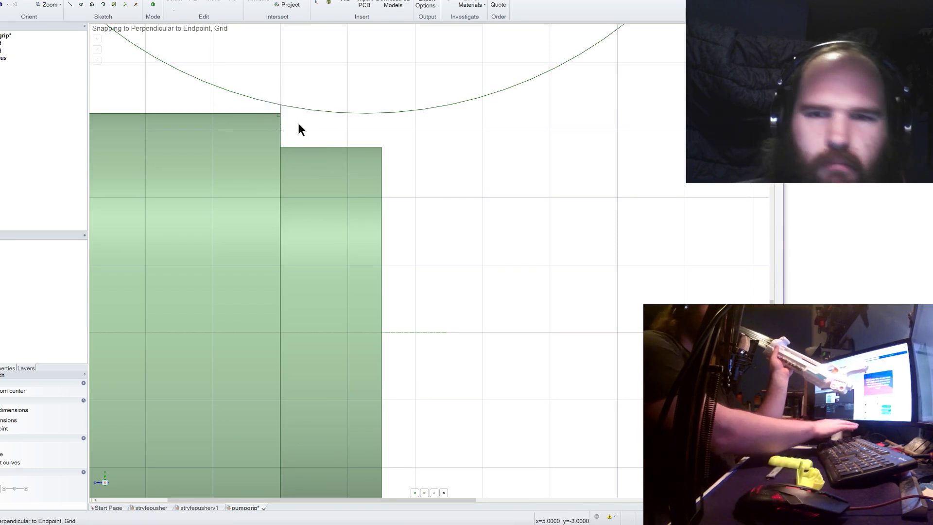
pyautogui.scroll(-4, 599, 101)
pyautogui.scroll(2, 604, 128)
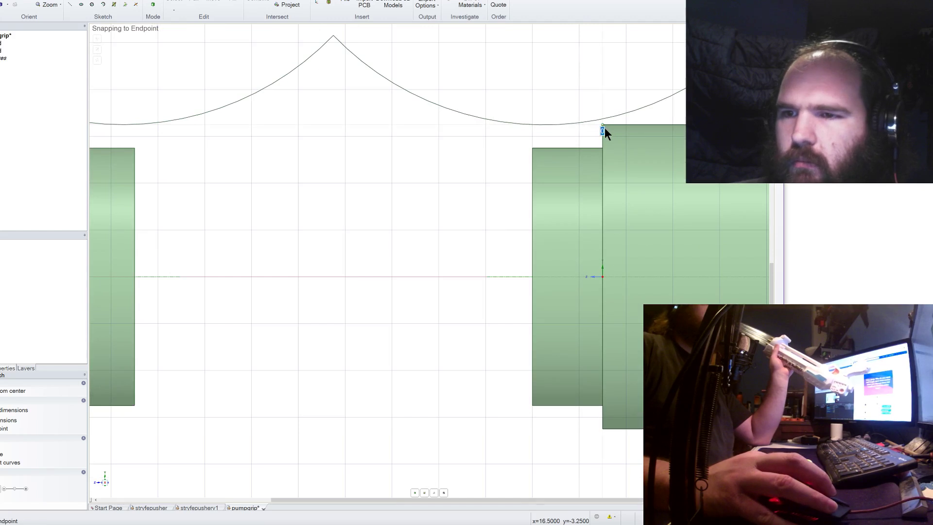
pyautogui.click(603, 122)
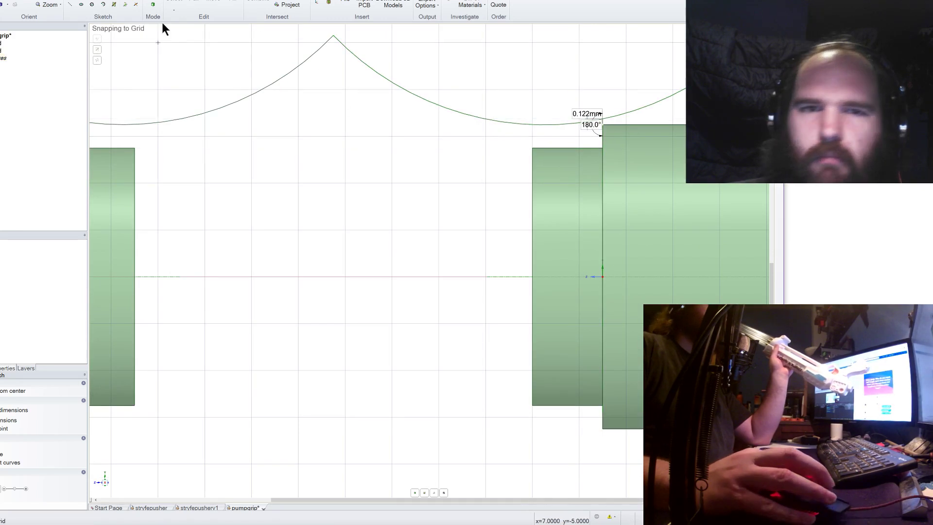
# Trim the lower arcs between the two short shoulder lines and the leftover straight uprights beside the rounded outline.
pyautogui.click(136, 4)
pyautogui.click(284, 81)
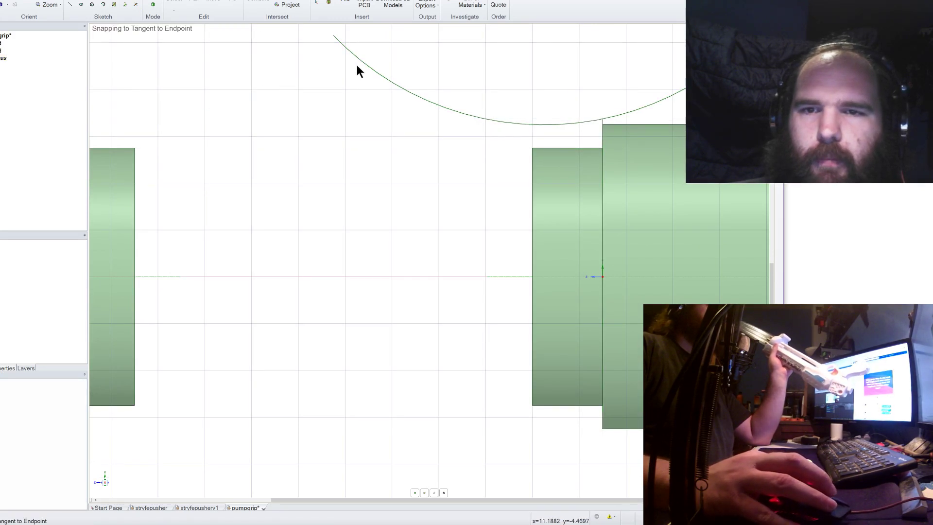
pyautogui.click(363, 58)
pyautogui.scroll(-3, 333, 158)
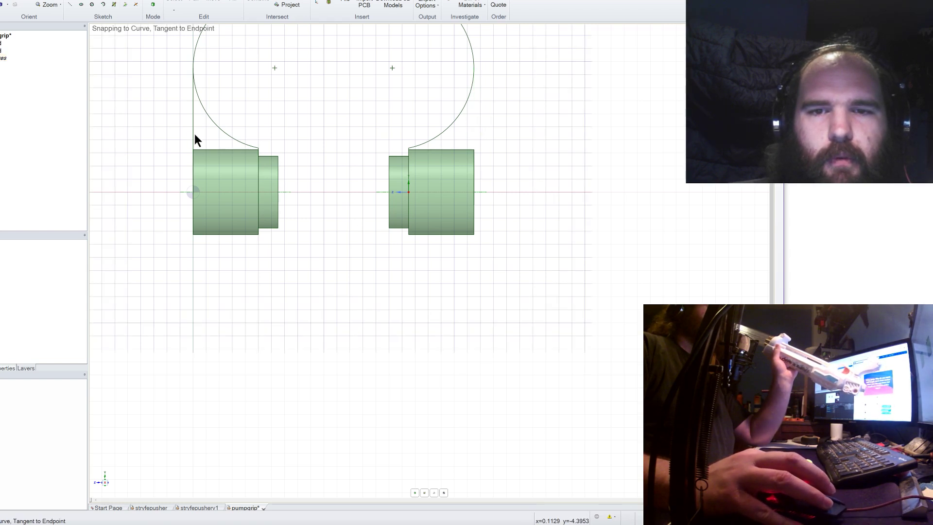
pyautogui.scroll(-3, 141, 171)
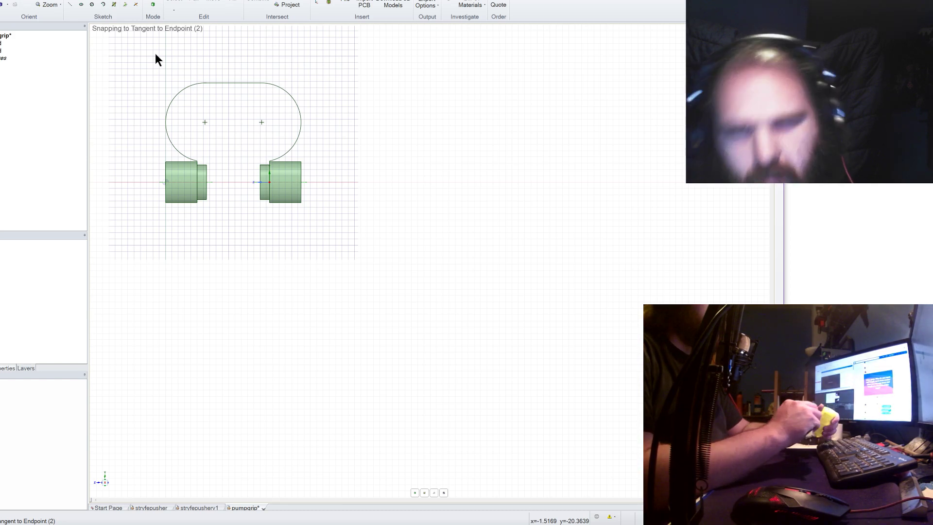
# Measure the distance between the two bodies' shoulders and the overall width of the rounded profile.
pyautogui.press('l')
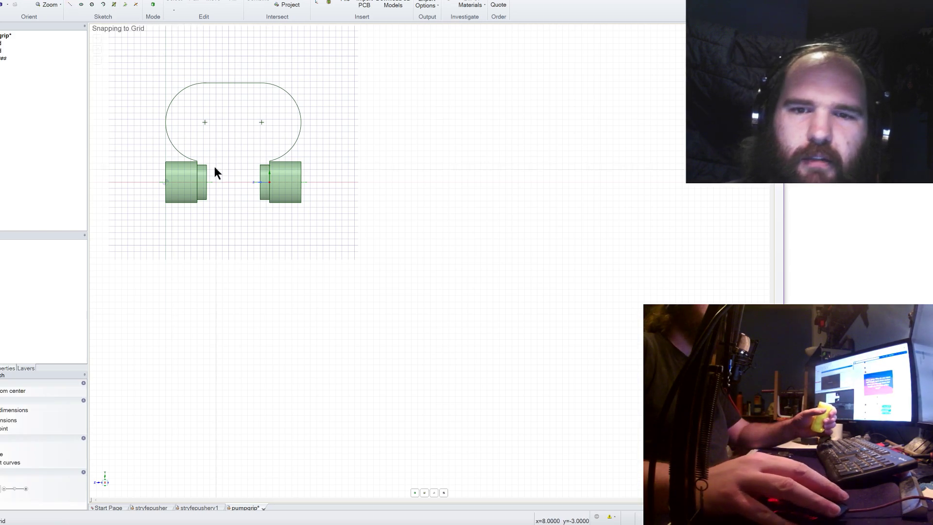
pyautogui.click(197, 165)
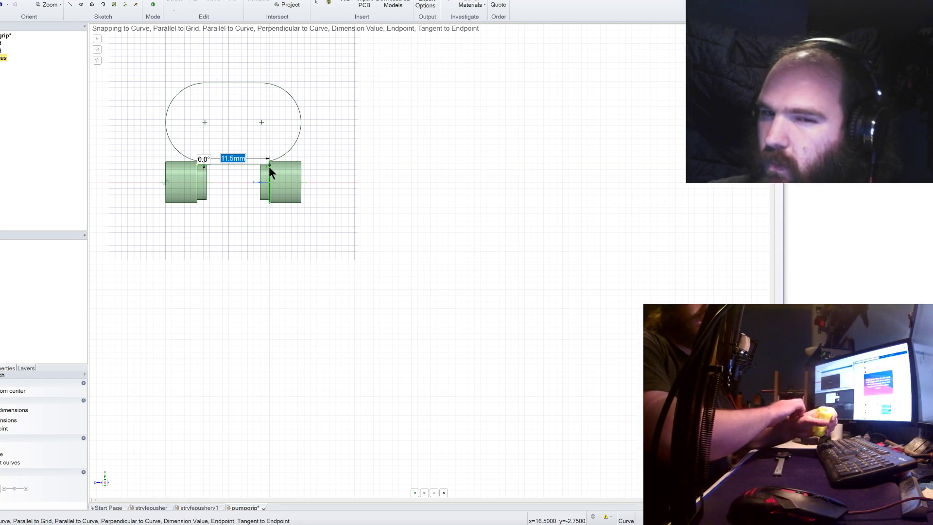
pyautogui.press('Escape')
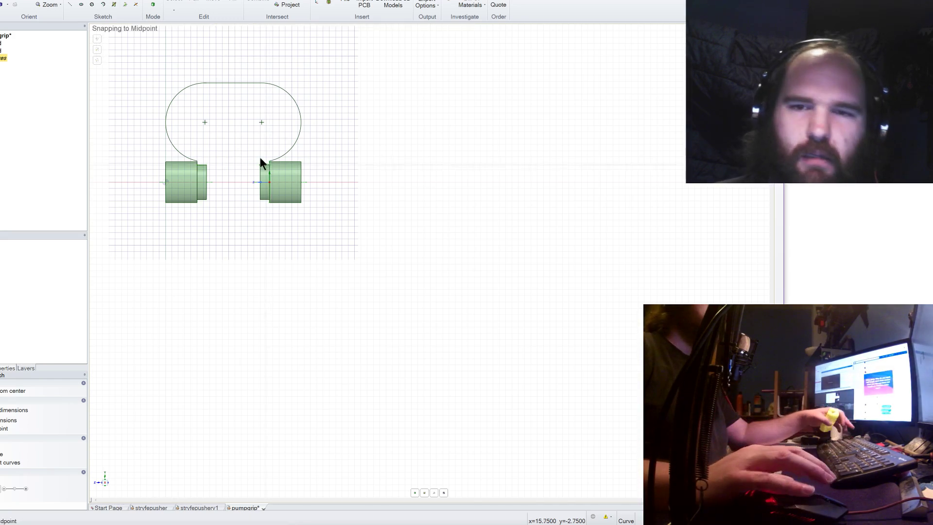
pyautogui.click(165, 118)
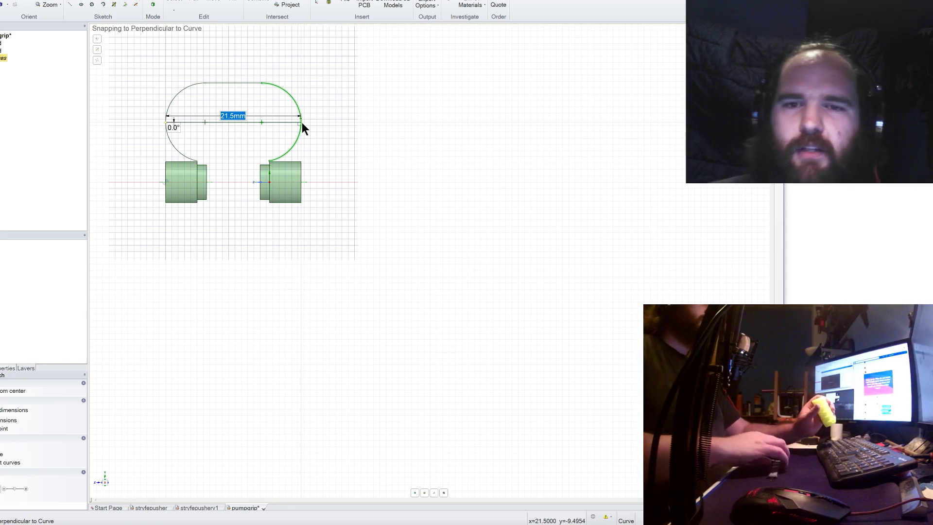
pyautogui.press('Escape')
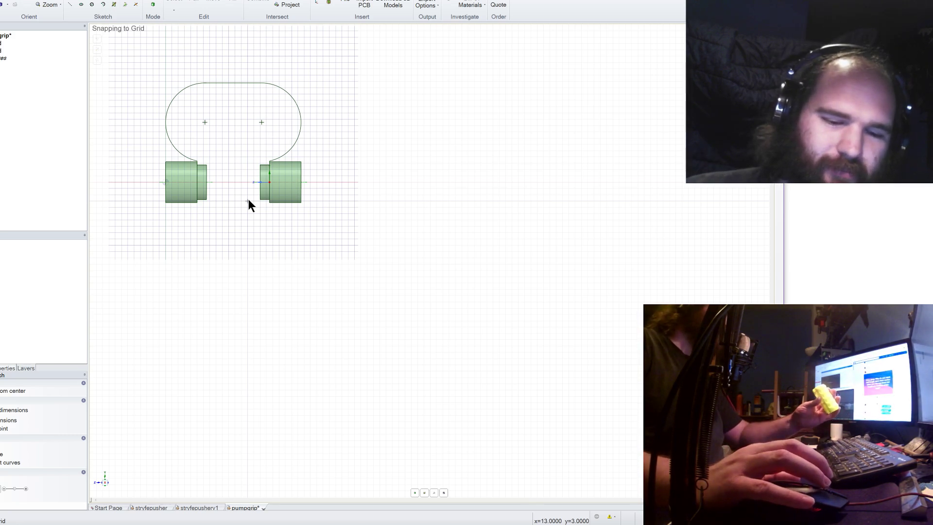
# Draw a 21.5 mm line joining the bodies' lower outer corners, and a line of about 0.75 mm straight down from its midpoint.
pyautogui.scroll(-2, 572, 184)
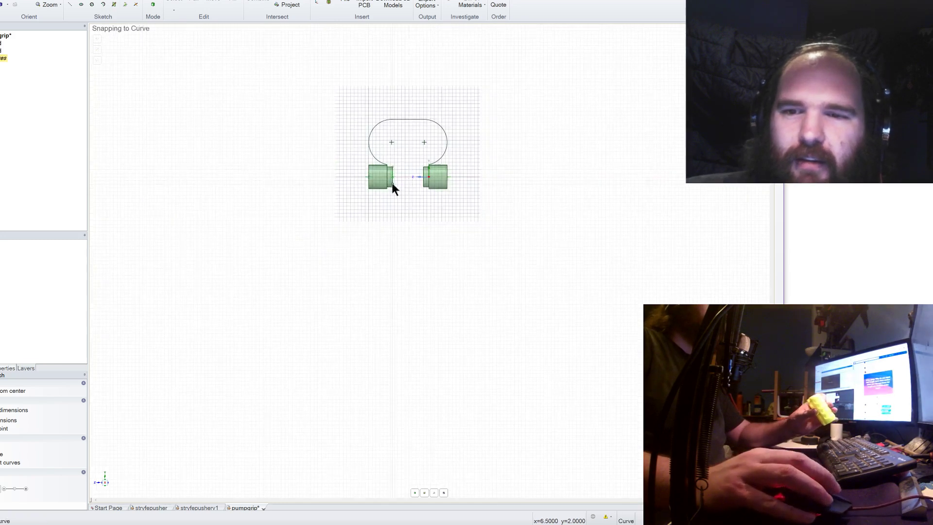
pyautogui.scroll(-1, 319, 293)
pyautogui.scroll(2, 404, 201)
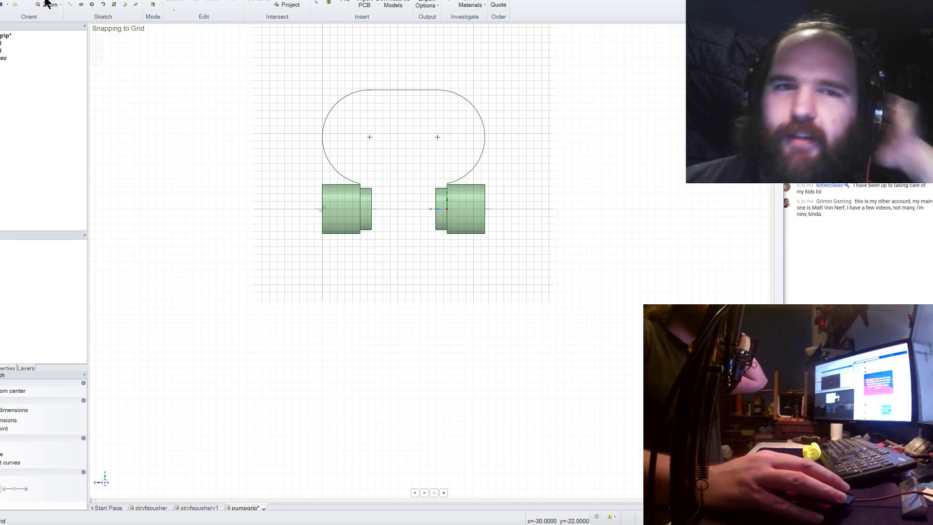
pyautogui.click(322, 233)
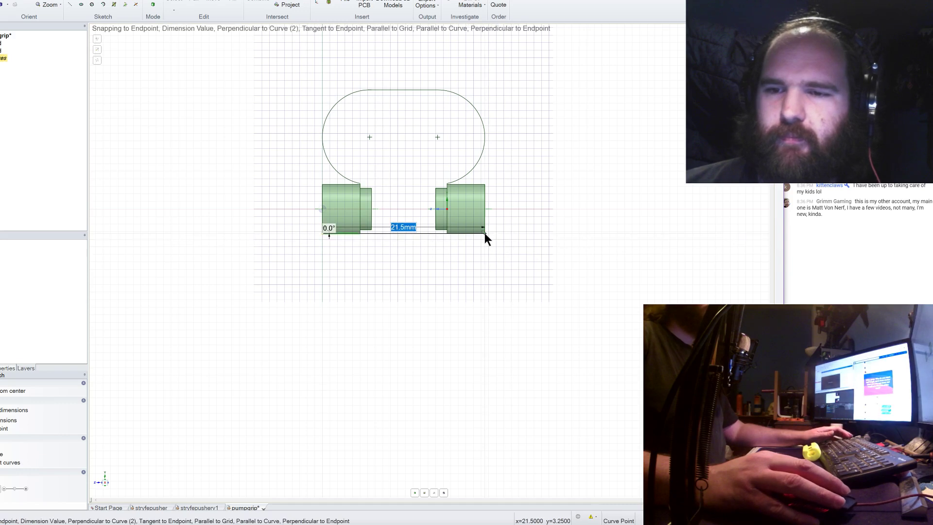
pyautogui.click(485, 232)
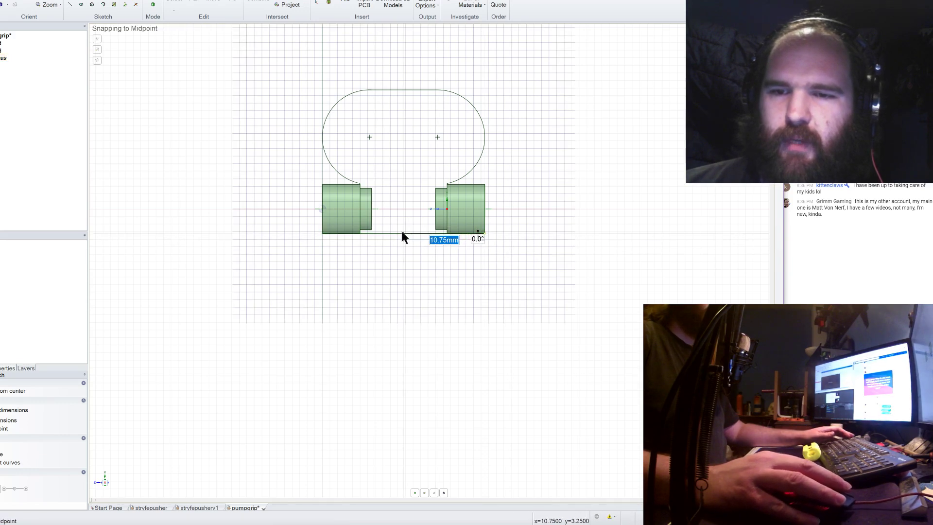
pyautogui.scroll(3, 402, 232)
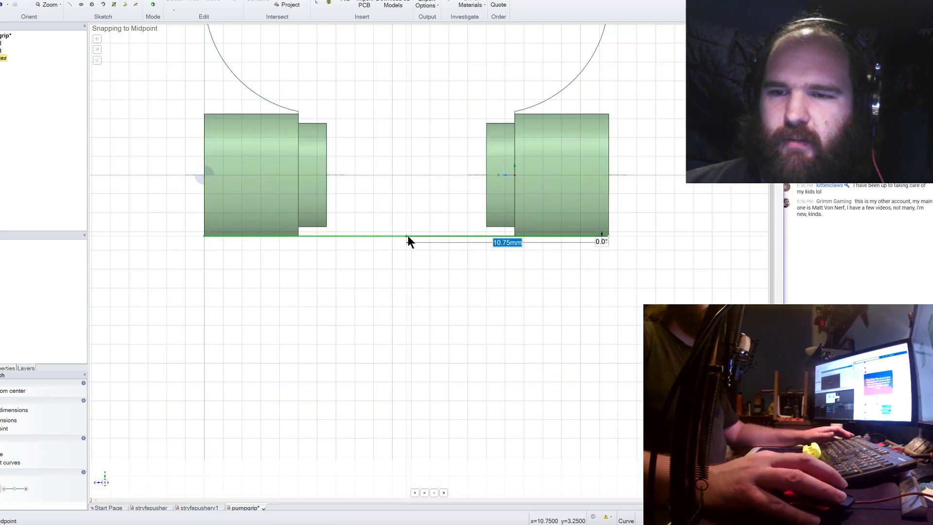
pyautogui.click(407, 236)
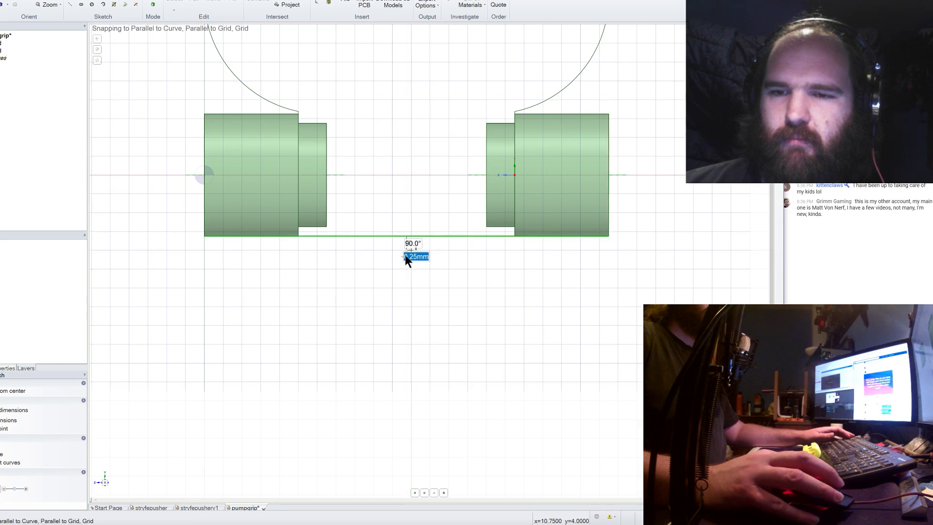
pyautogui.doubleClick(405, 254)
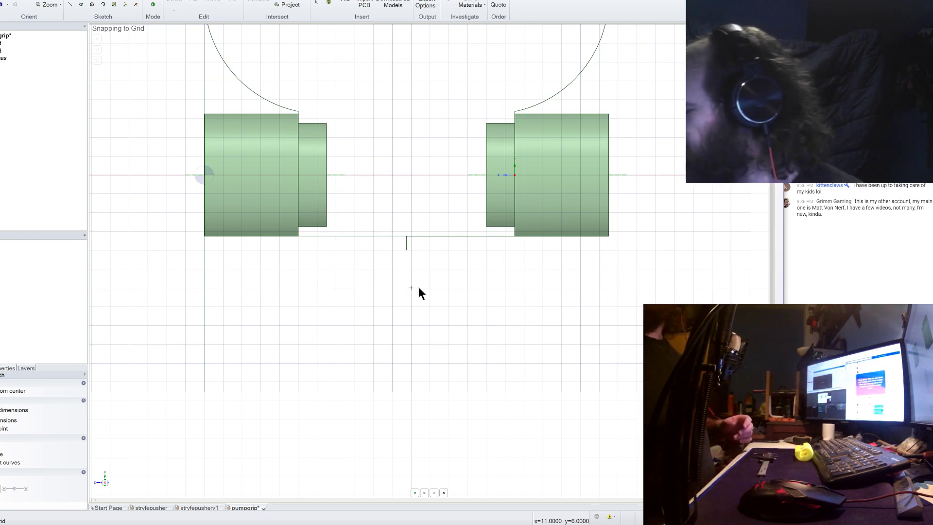
# Draw two horizontal lines along the bodies' lower edge, each running about 20 mm outward from the midpoint.
pyautogui.scroll(-3, 418, 287)
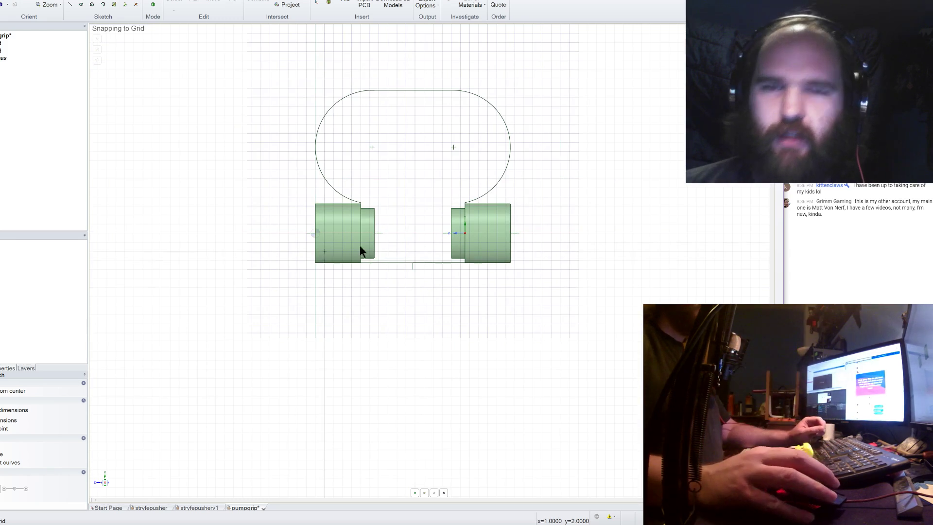
pyautogui.click(412, 262)
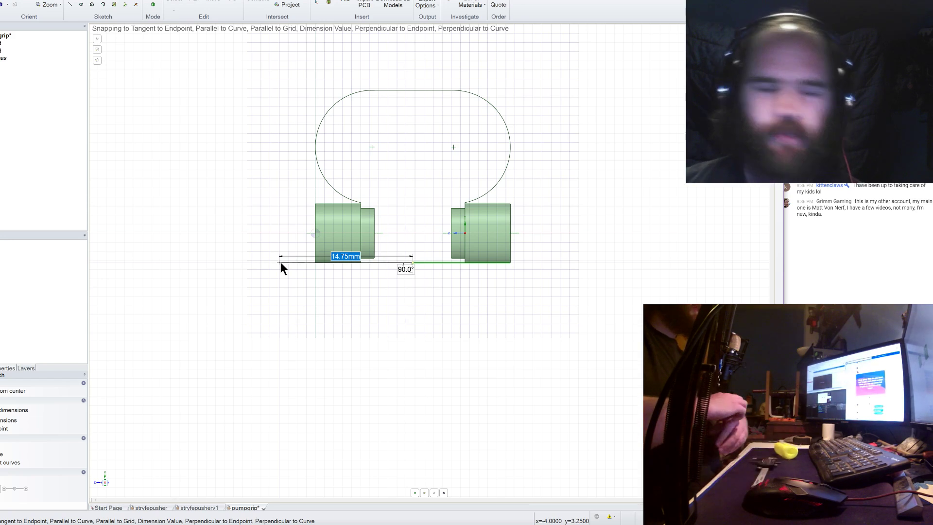
pyautogui.click(235, 263)
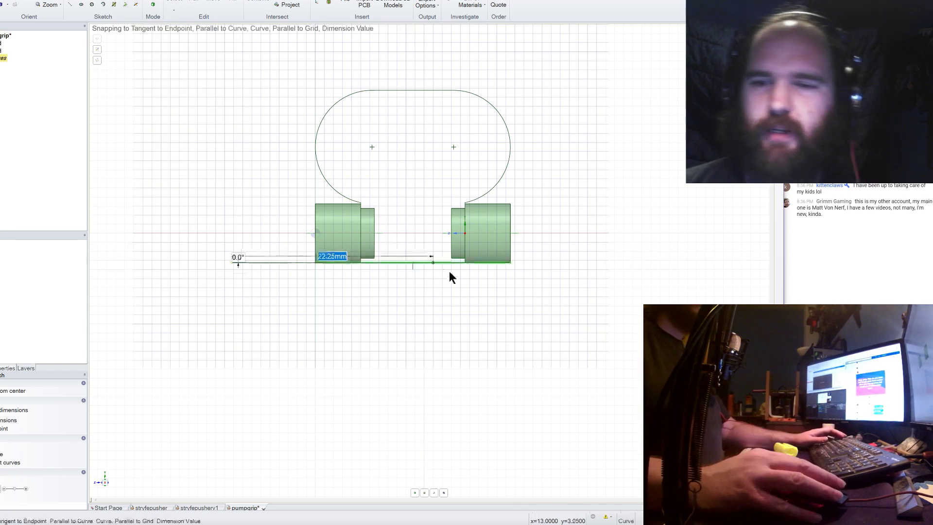
pyautogui.click(413, 263)
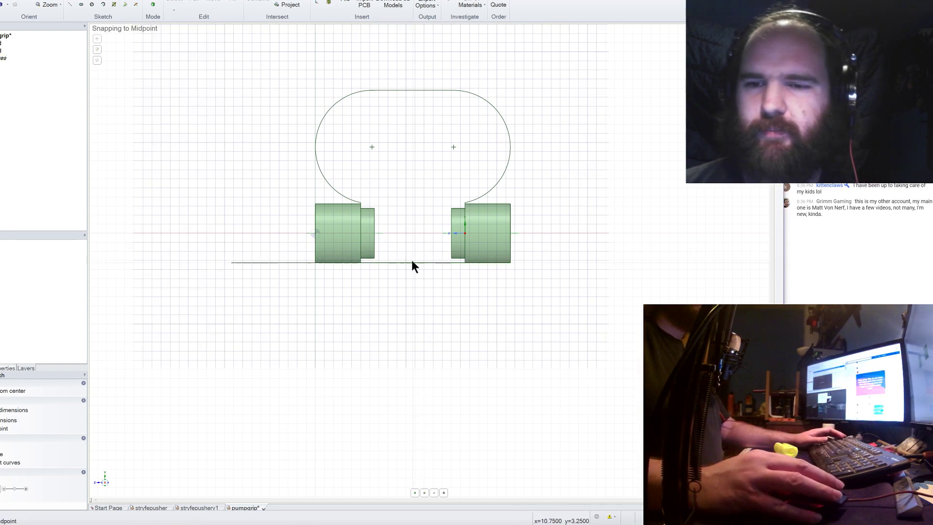
pyautogui.click(572, 263)
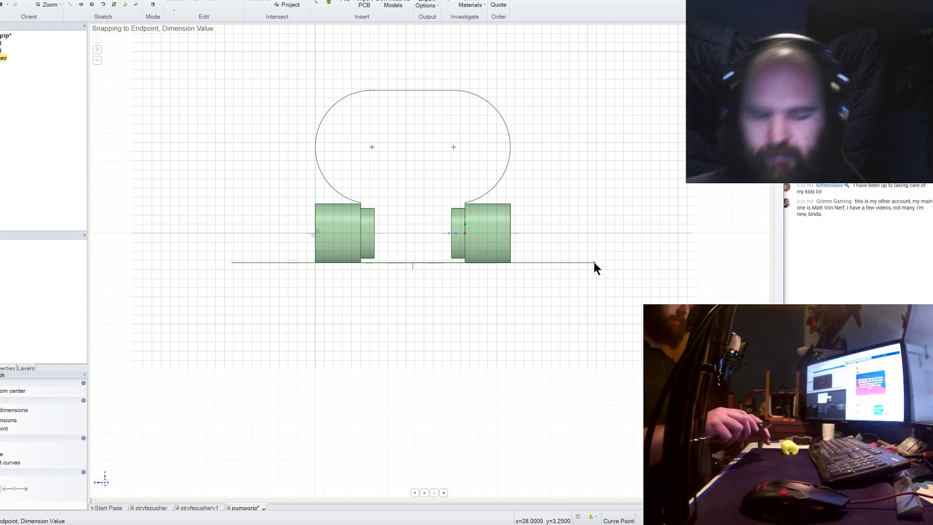
pyautogui.click(594, 261)
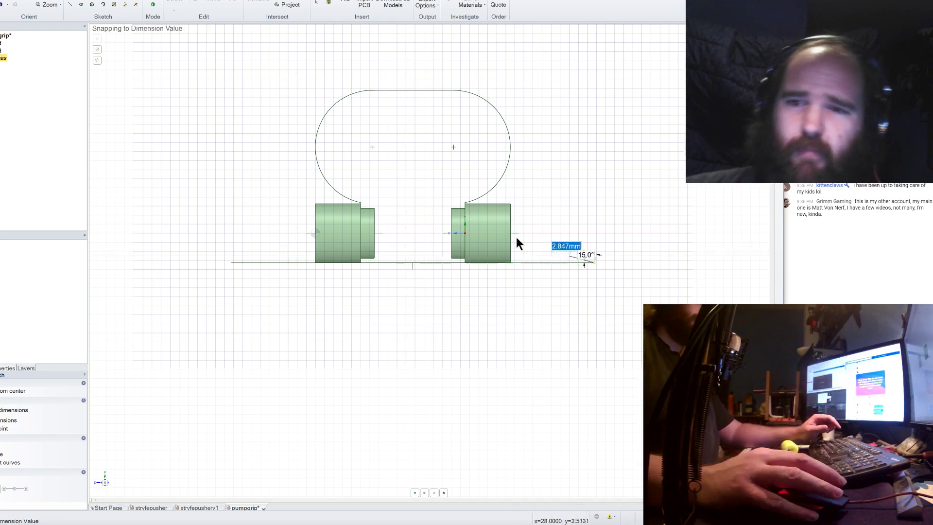
# Draw a three-point circle of 50 mm diameter through both ends of the long base line, enclosing the rounded profile.
pyautogui.press('c')
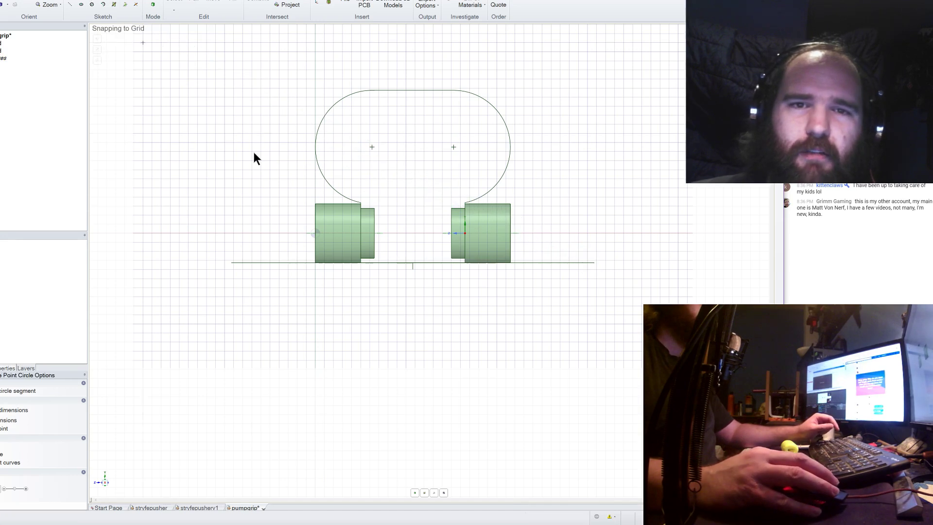
pyautogui.click(231, 263)
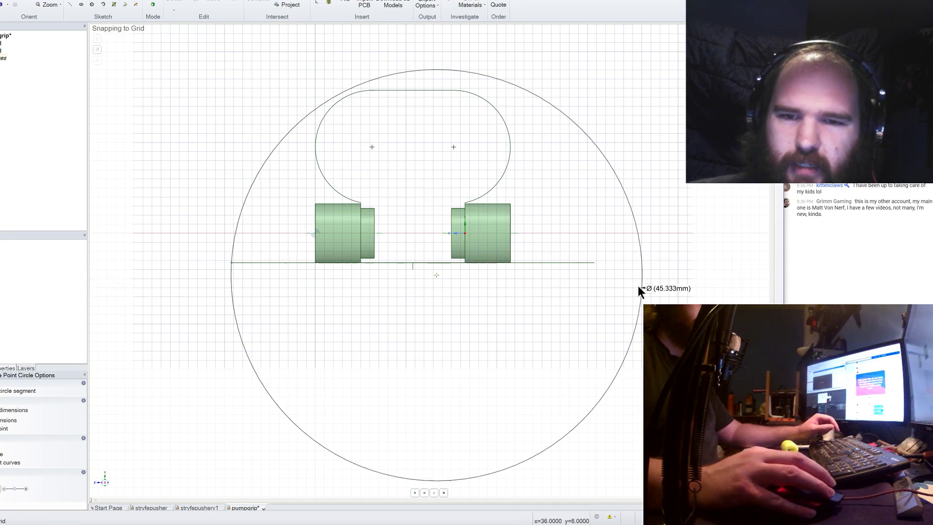
pyautogui.click(594, 262)
pyautogui.scroll(-3, 506, 319)
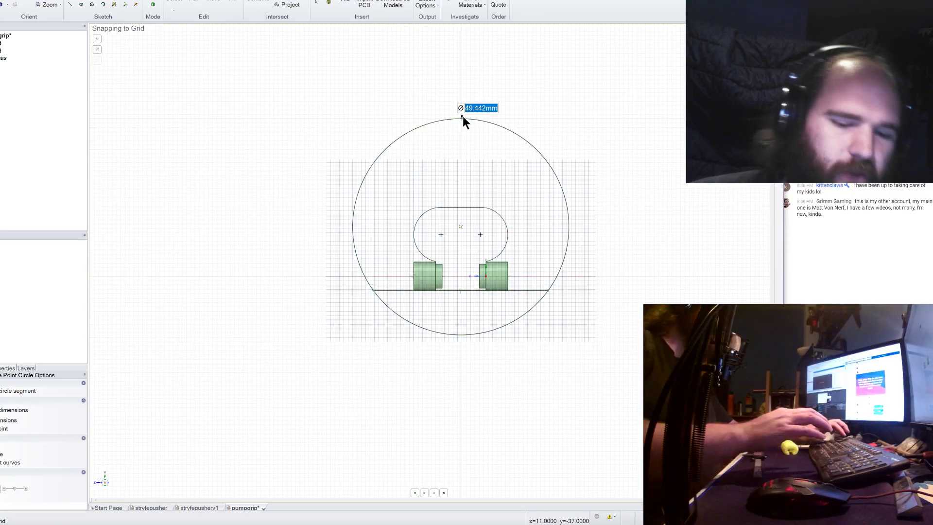
pyautogui.write('50')
pyautogui.press('Return')
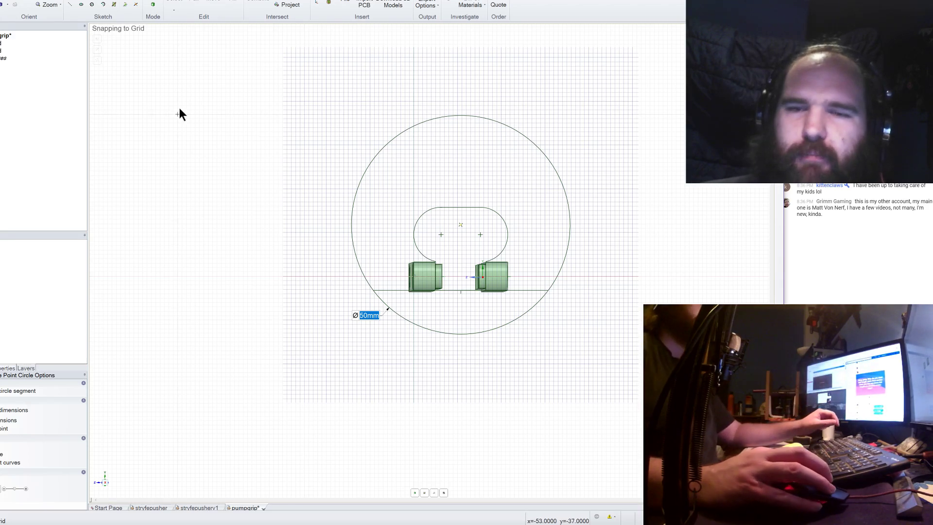
# Finish the sketch for pulling and select the face between the 50 mm circle and the rounded bridge profile.
pyautogui.click(193, 6)
pyautogui.click(428, 192)
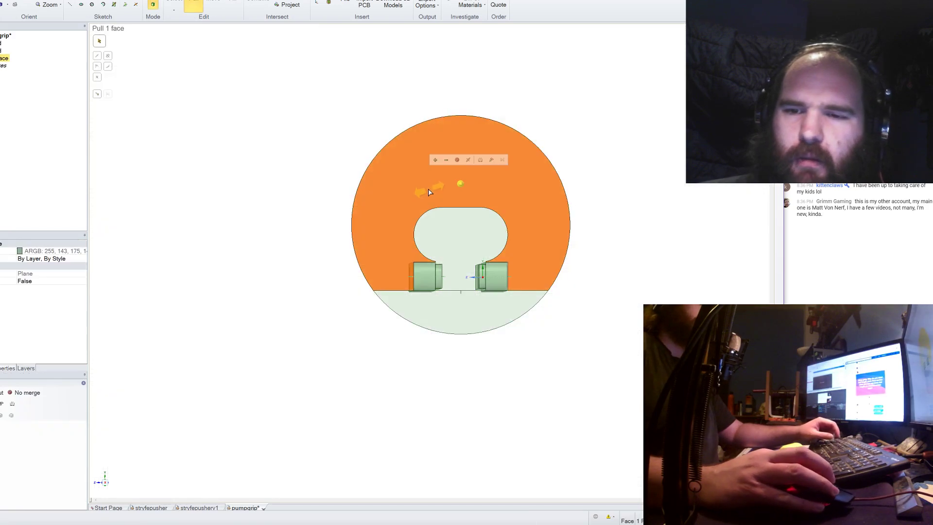
pyautogui.moveTo(429, 192); pyautogui.dragTo(504, 189, button='middle')
pyautogui.moveTo(363, 225); pyautogui.dragTo(325, 229, button='middle')
pyautogui.moveTo(370, 274); pyautogui.dragTo(348, 358, button='middle')
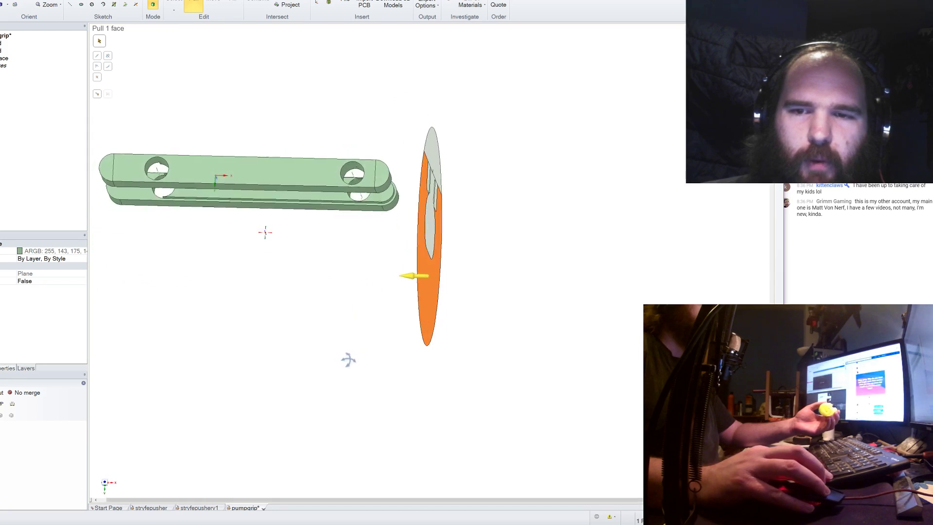
pyautogui.moveTo(590, 199); pyautogui.dragTo(425, 250, button='middle')
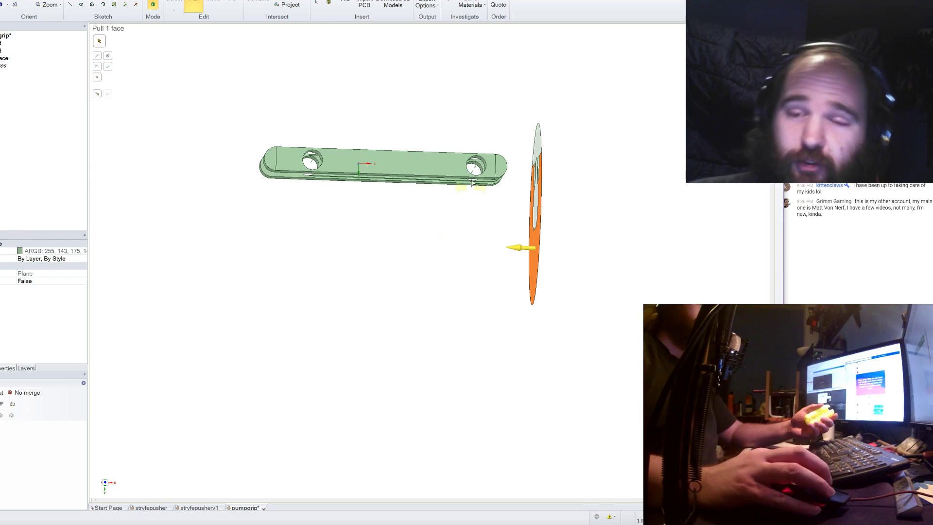
# Measure the distance from the side body's nearer hole centre to the profile plane with a sketch line on the flat face.
pyautogui.click(498, 169)
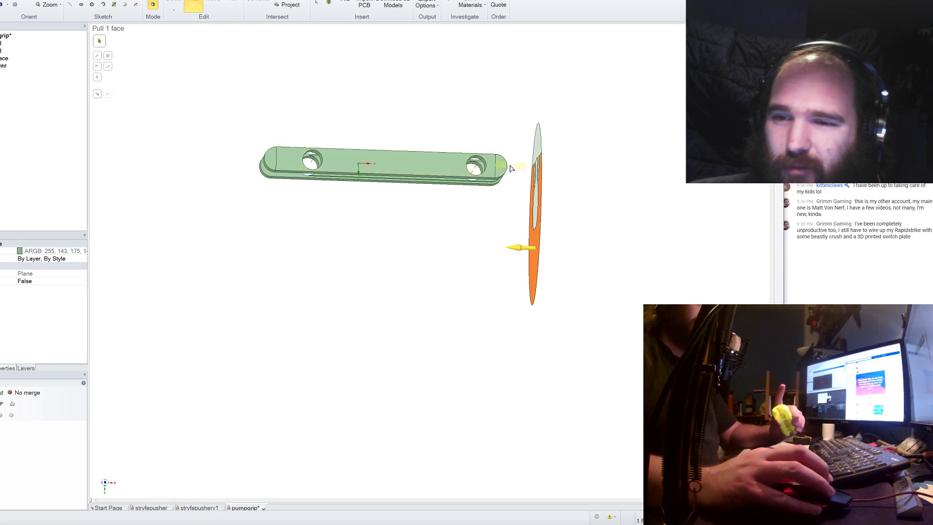
pyautogui.click(481, 233)
pyautogui.click(387, 166)
pyautogui.click(387, 166)
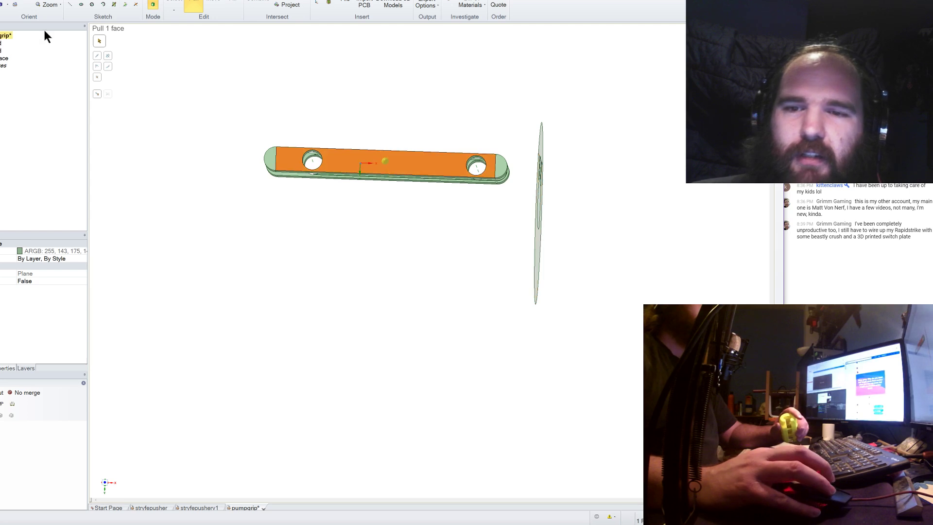
pyautogui.click(70, 1)
pyautogui.scroll(5, 465, 161)
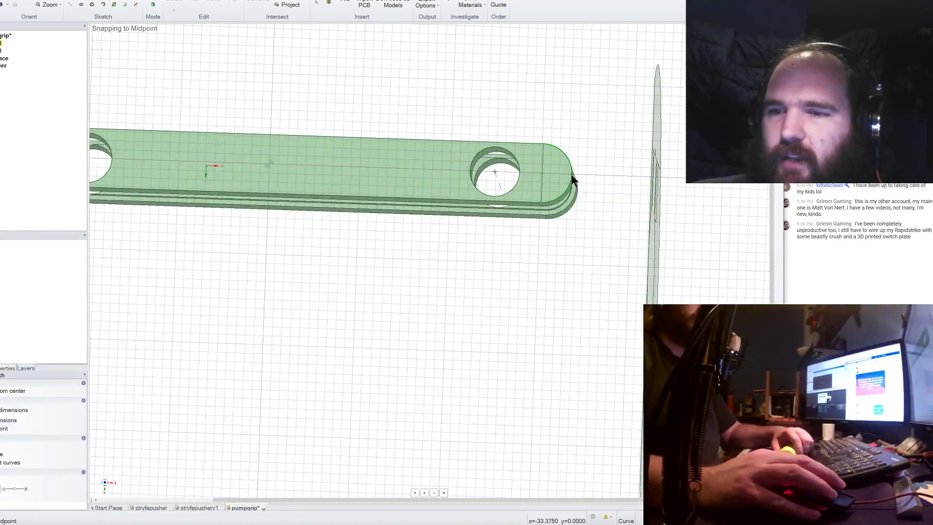
pyautogui.click(105, 483)
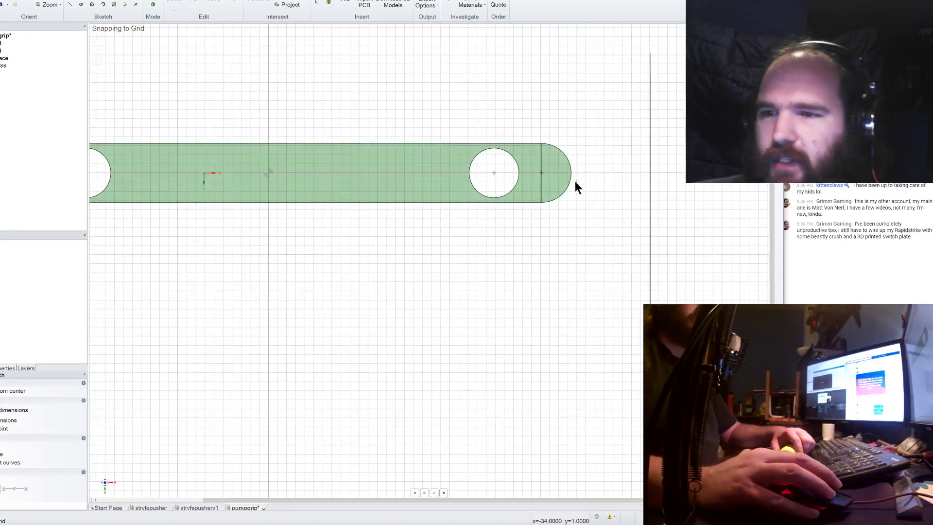
pyautogui.click(494, 173)
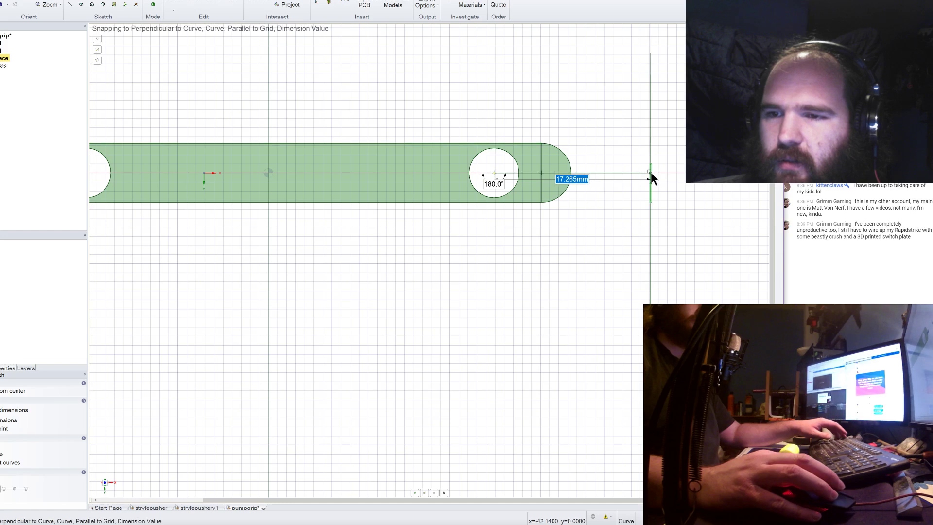
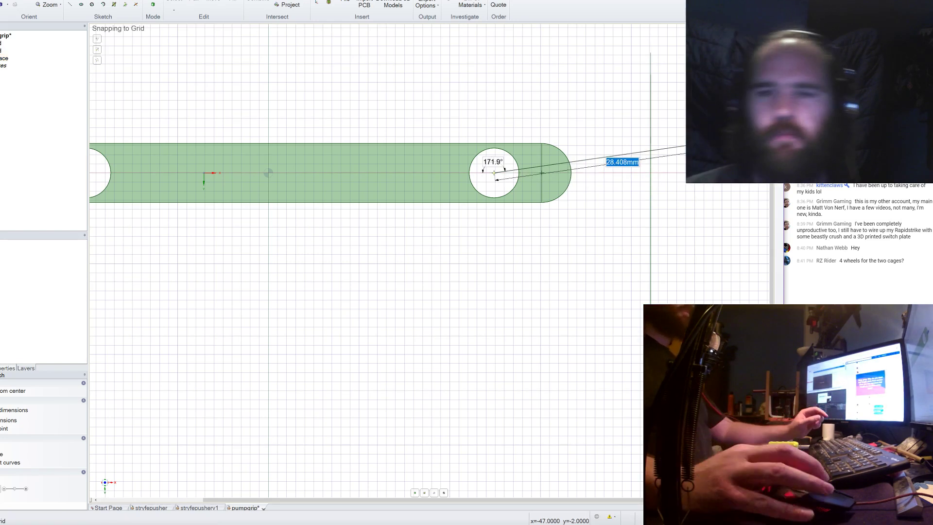
pyautogui.scroll(-4, 652, 233)
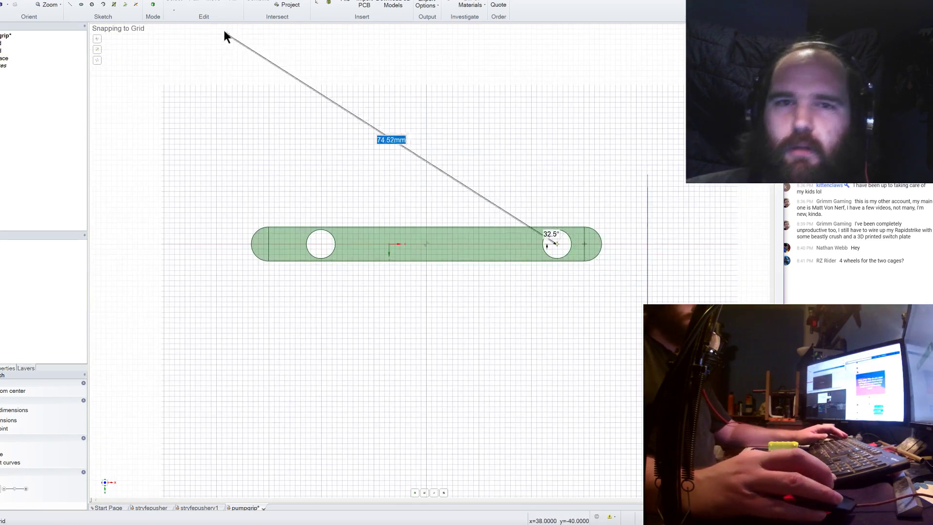
# Try to pull the face around the bridge profile up to the rounded far end of the side body.
pyautogui.click(193, 5)
pyautogui.moveTo(329, 168); pyautogui.dragTo(595, 318, button='middle')
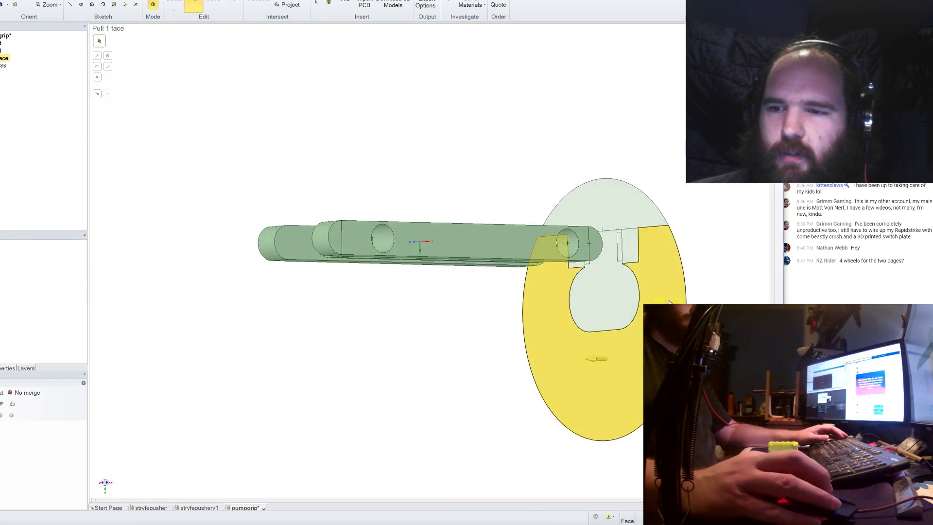
pyautogui.click(595, 318)
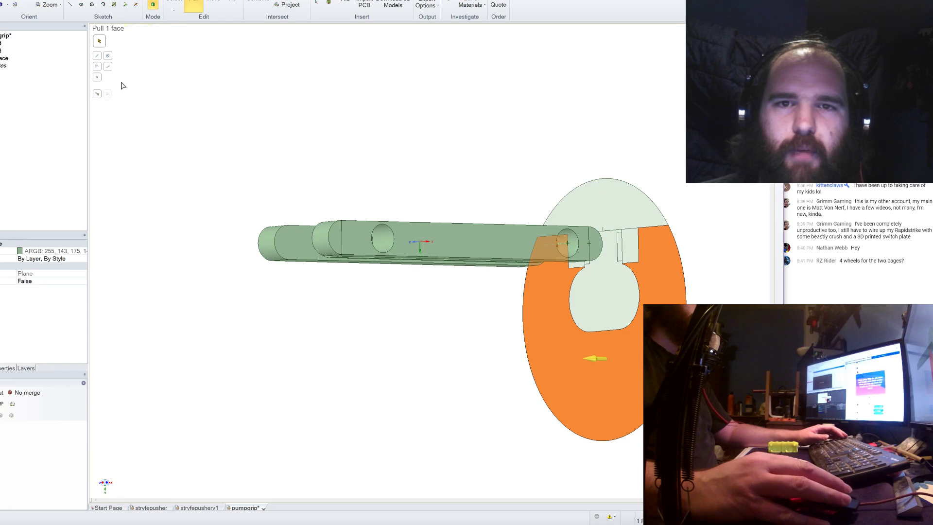
pyautogui.click(98, 94)
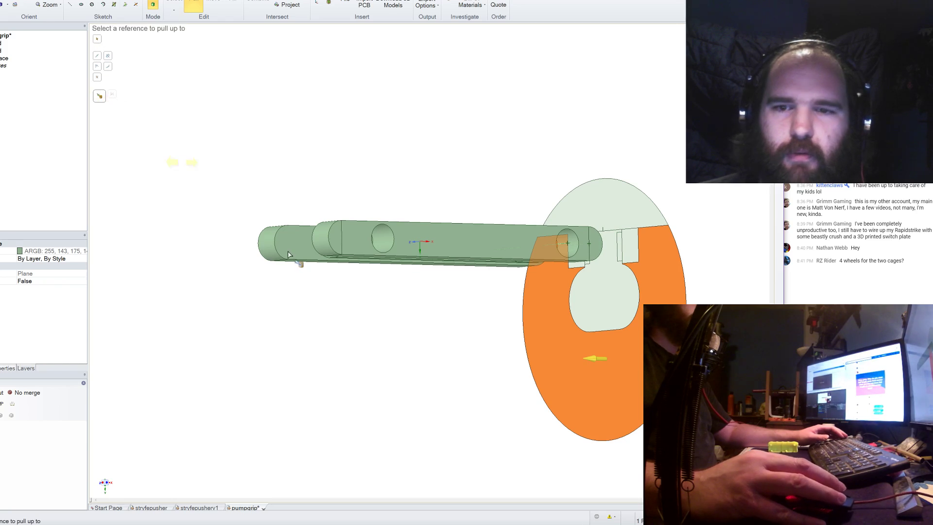
pyautogui.click(317, 237)
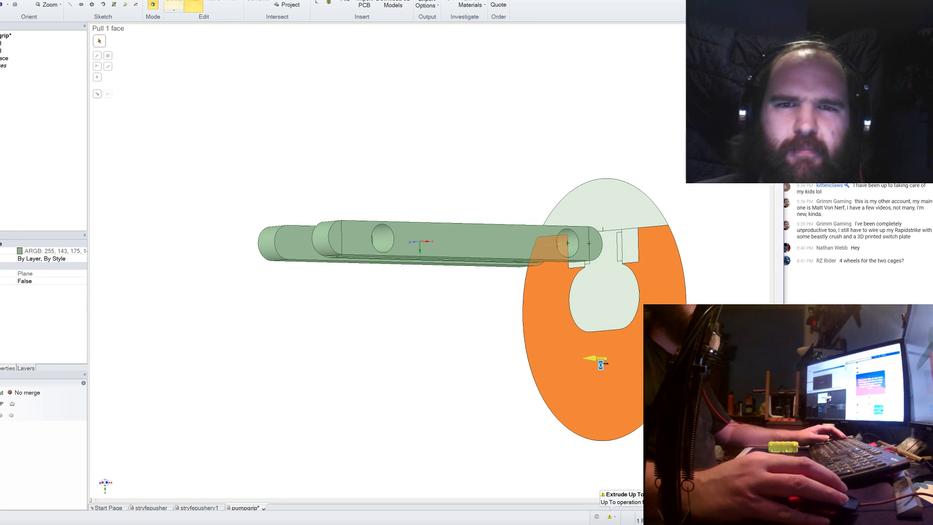
# Sketch a short line on the side body's flat face, straight down from the outermost point of its far rounded end.
pyautogui.press('s')
pyautogui.click(363, 239)
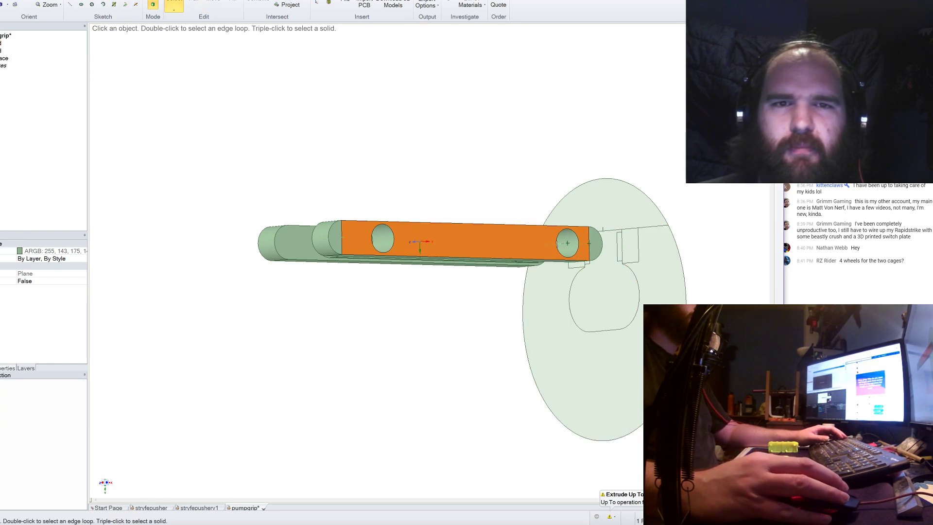
pyautogui.press('k')
pyautogui.click(322, 238)
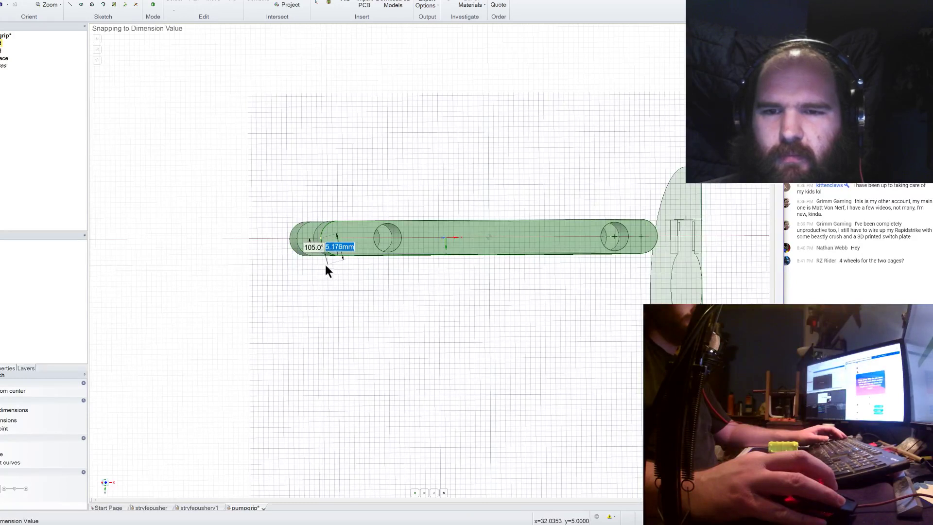
pyautogui.click(320, 274)
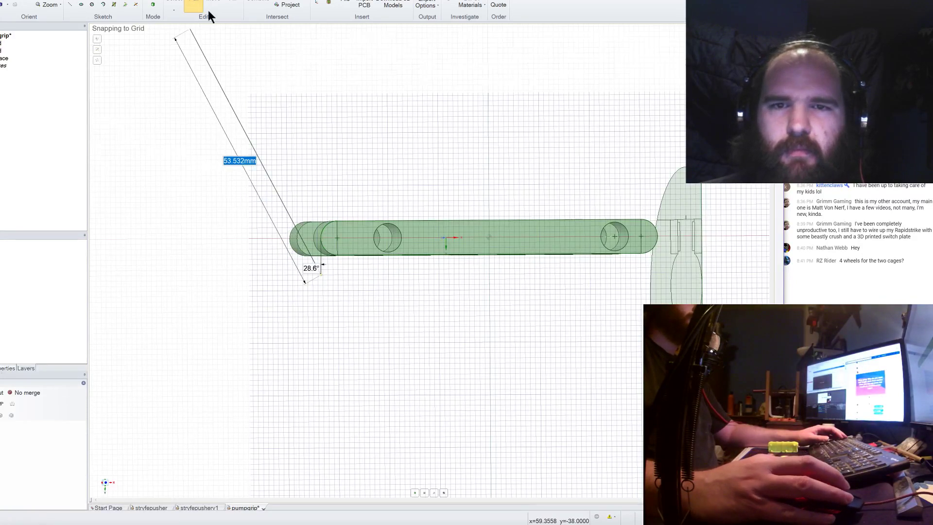
# Extrude the face around the bridge profile up to the lower end of the short reference line, forming the grip body.
pyautogui.click(200, 6)
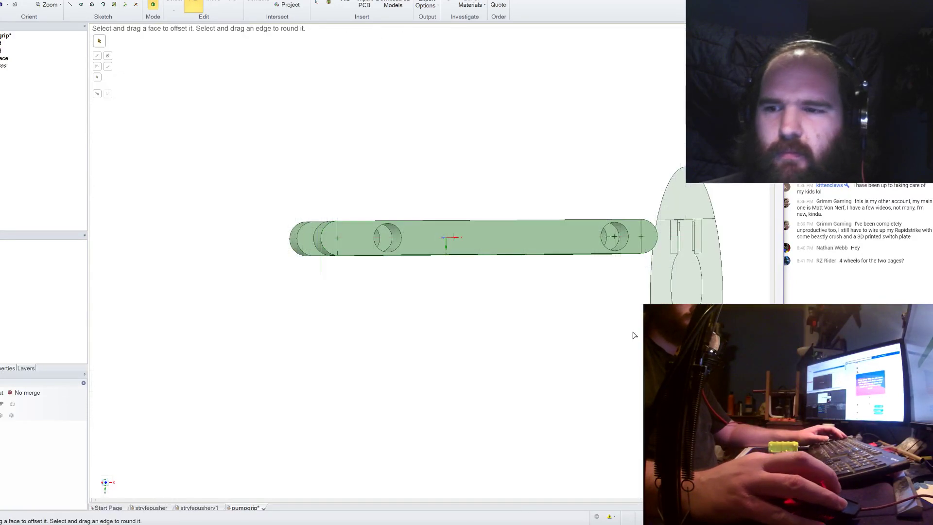
pyautogui.click(103, 95)
pyautogui.click(321, 273)
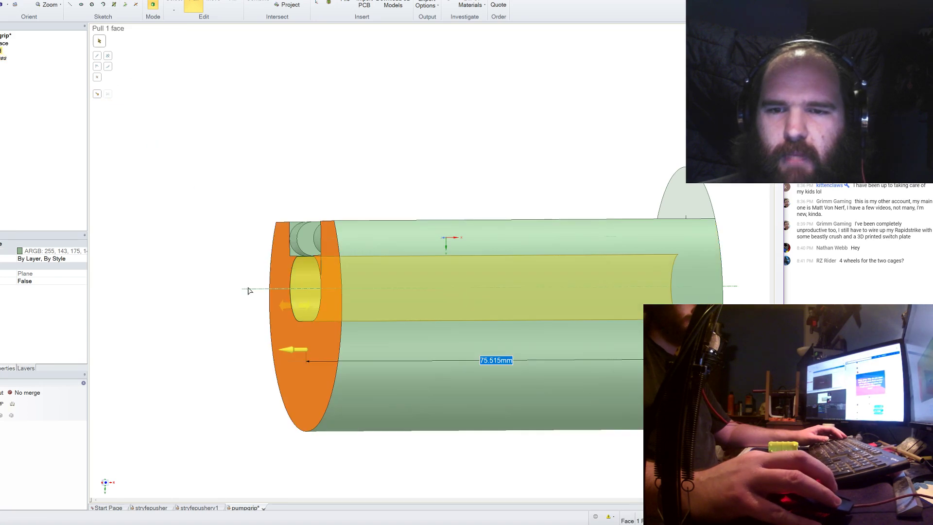
pyautogui.click(275, 146)
# Examine the grip body from several angles, including its flat faces, end recesses and rounded inner channel.
pyautogui.moveTo(276, 141); pyautogui.dragTo(371, 143, button='middle')
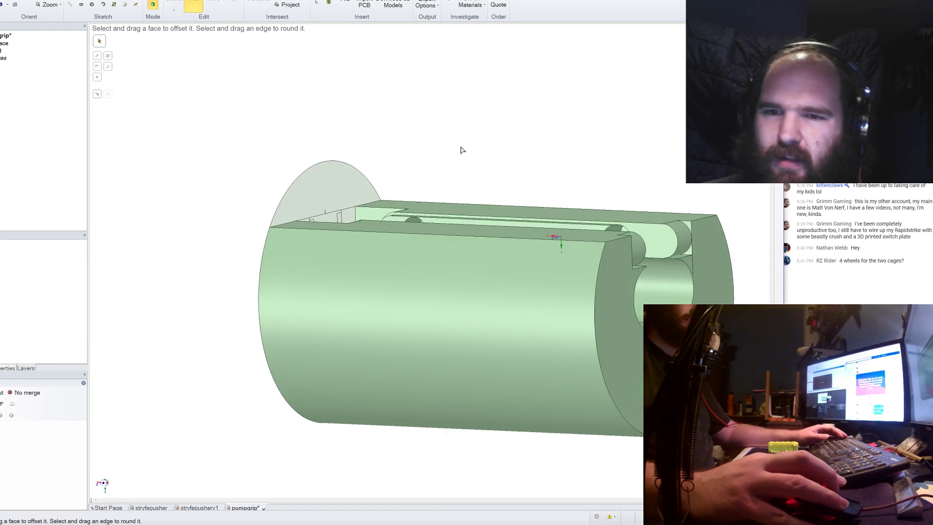
pyautogui.moveTo(462, 150); pyautogui.dragTo(451, 190, button='middle')
pyautogui.click(451, 189)
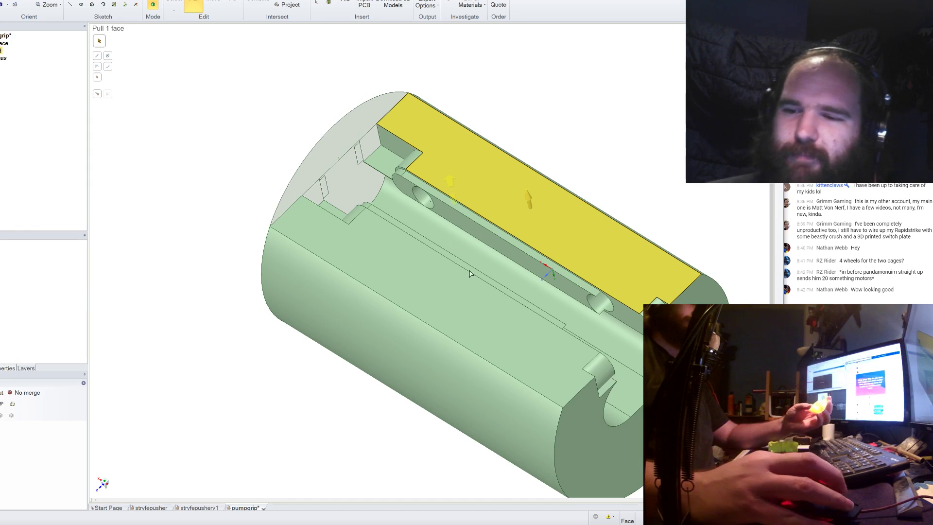
pyautogui.moveTo(451, 190); pyautogui.dragTo(368, 294, button='middle')
pyautogui.click(390, 297)
pyautogui.press('Escape')
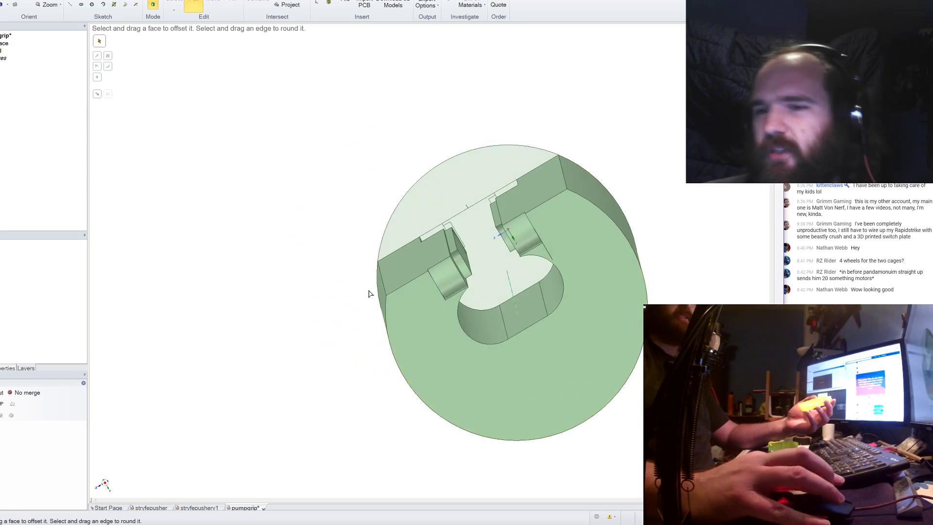
pyautogui.click(489, 253)
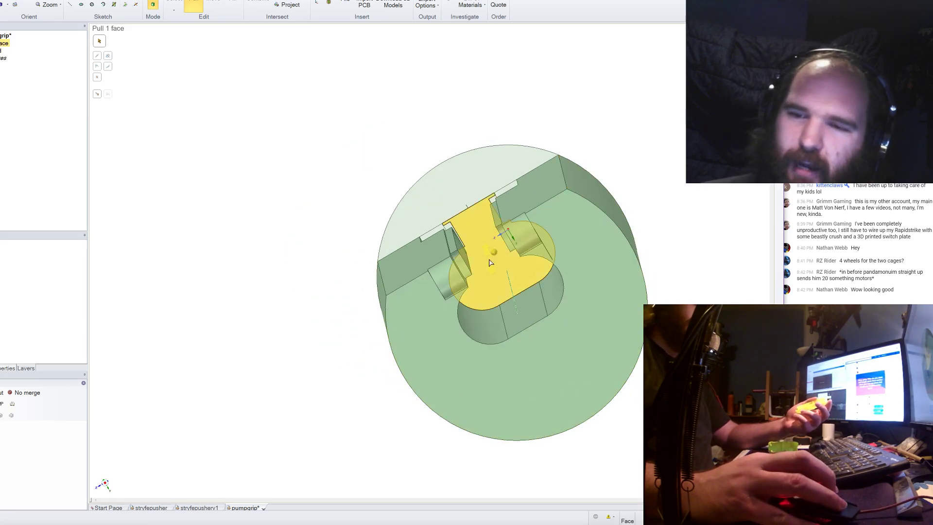
pyautogui.click(599, 436)
pyautogui.click(526, 311)
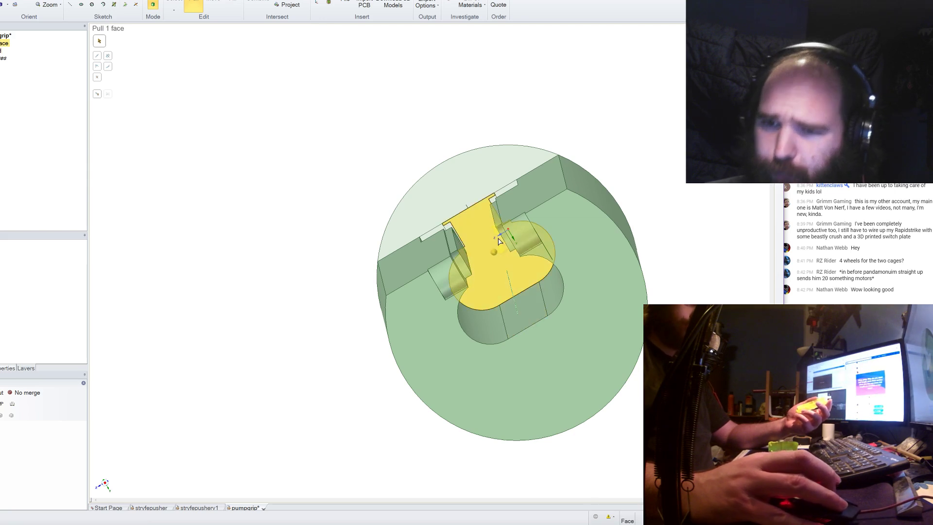
pyautogui.moveTo(527, 311); pyautogui.dragTo(530, 248, button='middle')
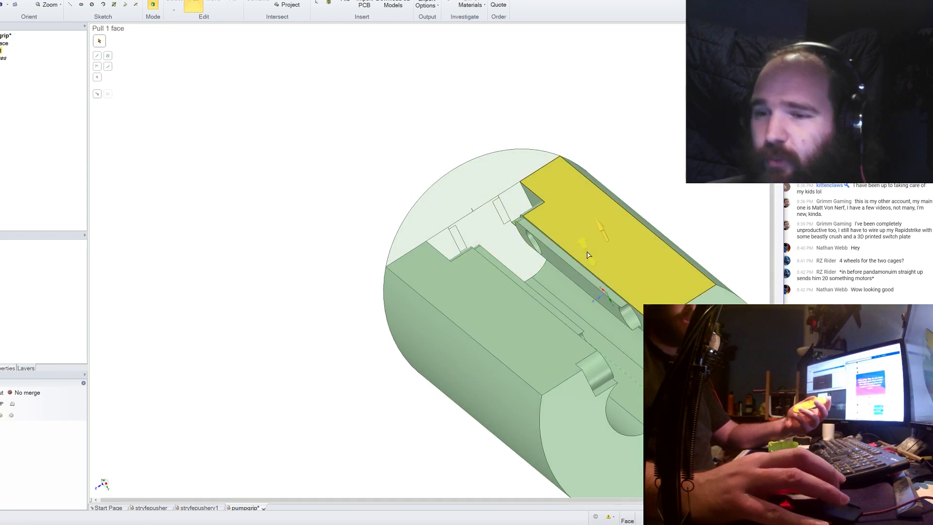
pyautogui.click(574, 290)
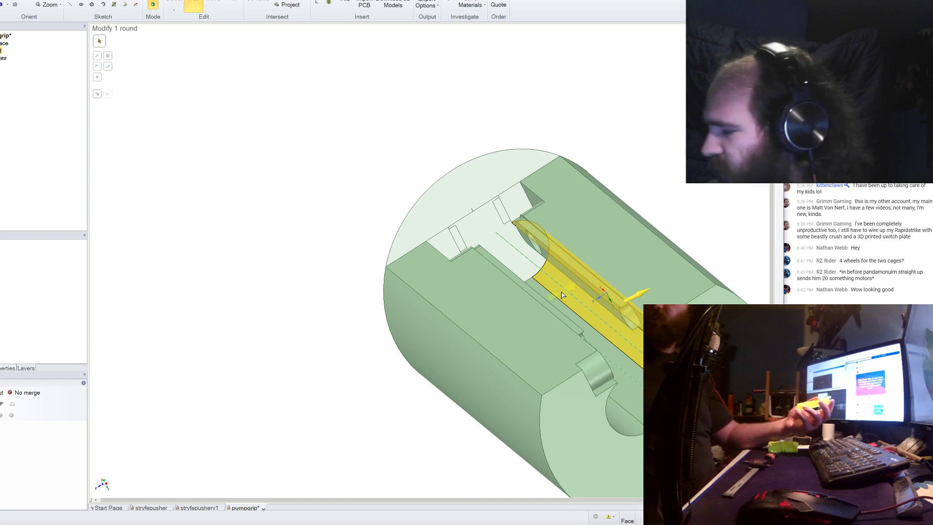
pyautogui.click(334, 183)
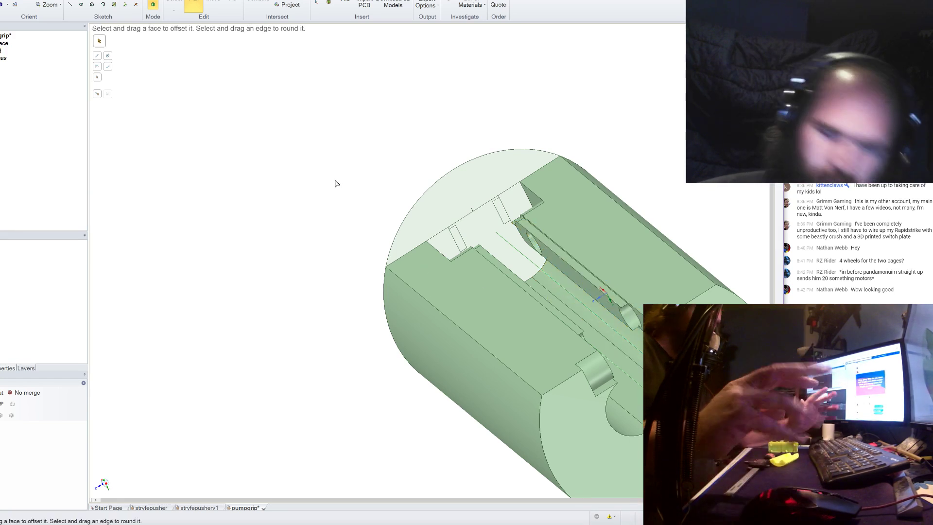
pyautogui.moveTo(357, 141); pyautogui.dragTo(344, 149, button='middle')
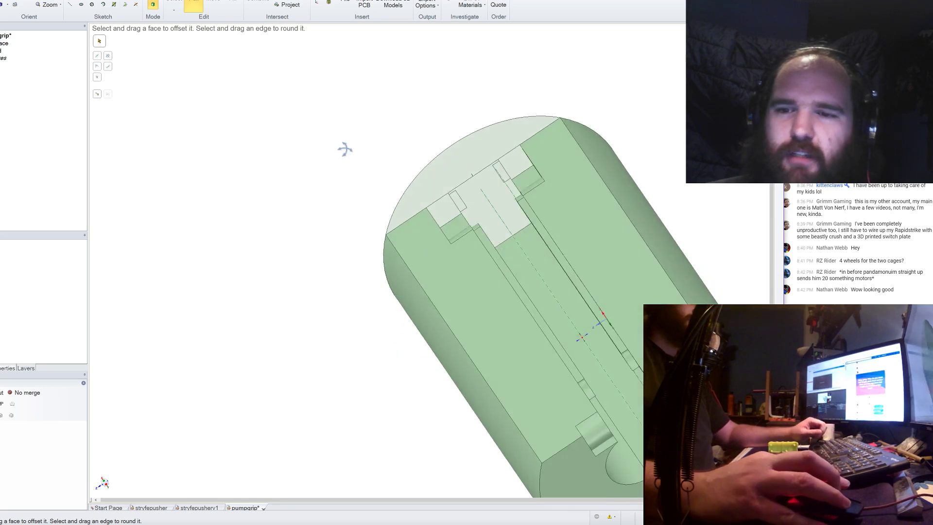
pyautogui.click(456, 304)
pyautogui.scroll(2, 347, 229)
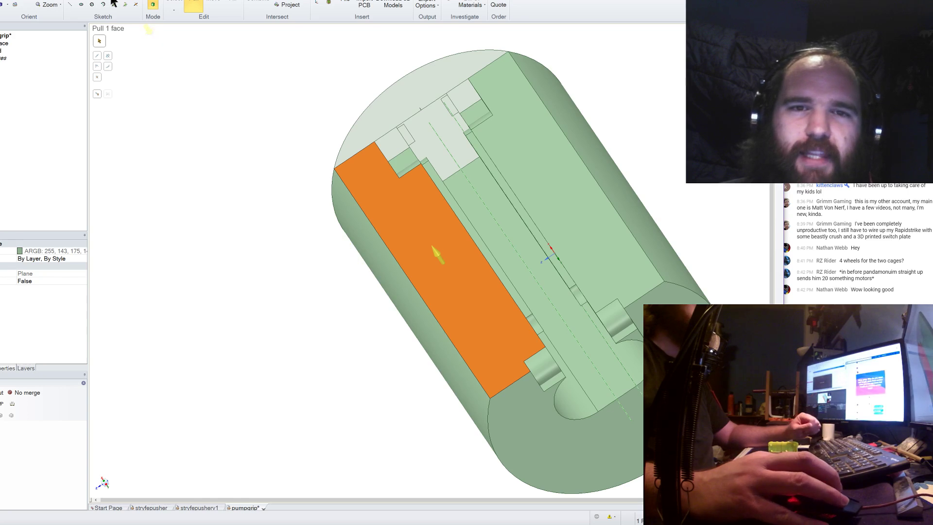
pyautogui.press('k')
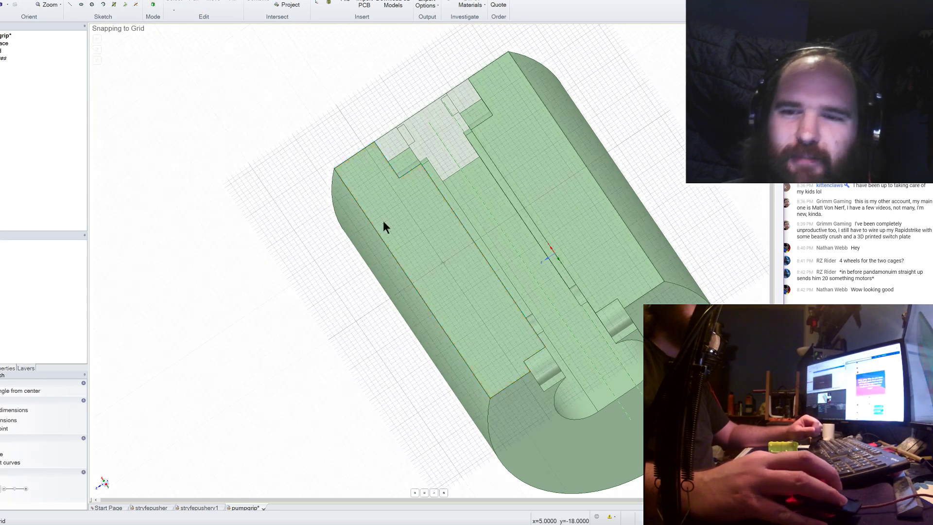
pyautogui.moveTo(495, 406); pyautogui.dragTo(298, 445, button='middle')
pyautogui.press('v')
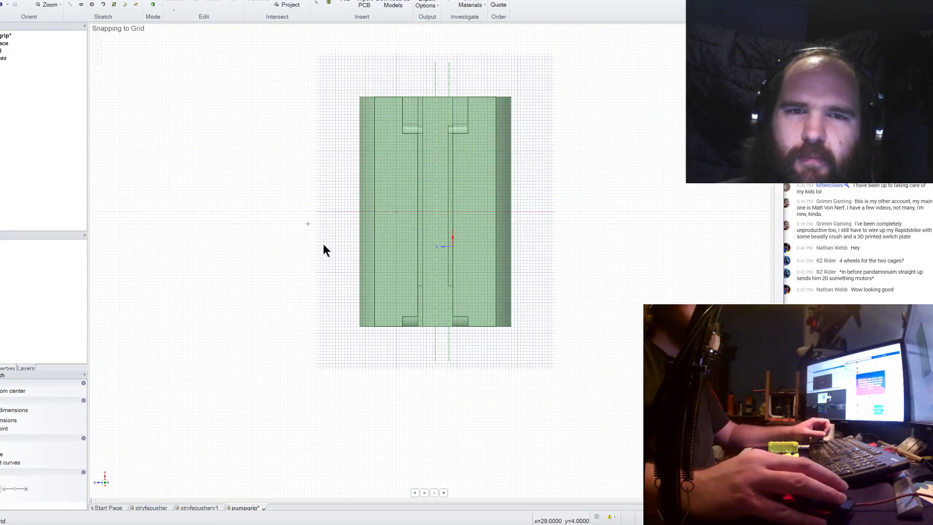
pyautogui.click(373, 325)
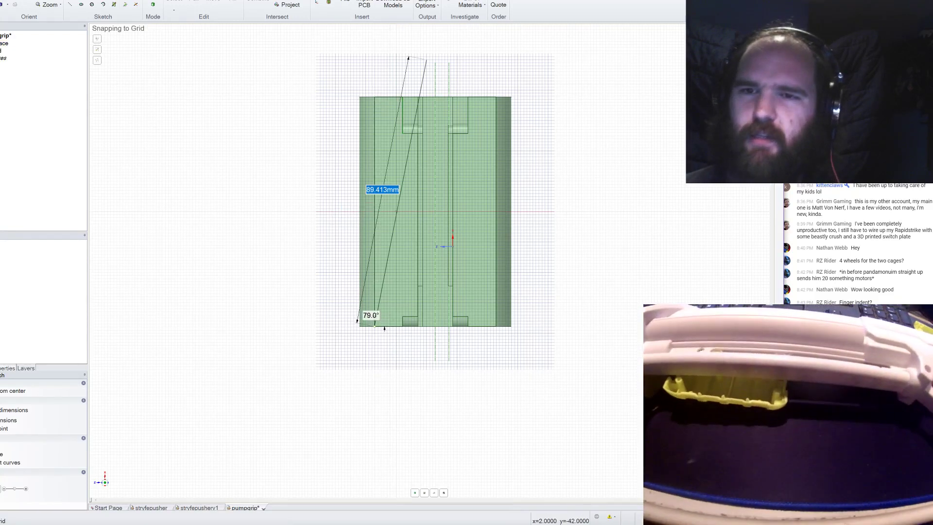
pyautogui.moveTo(507, 293); pyautogui.dragTo(462, 282, button='middle')
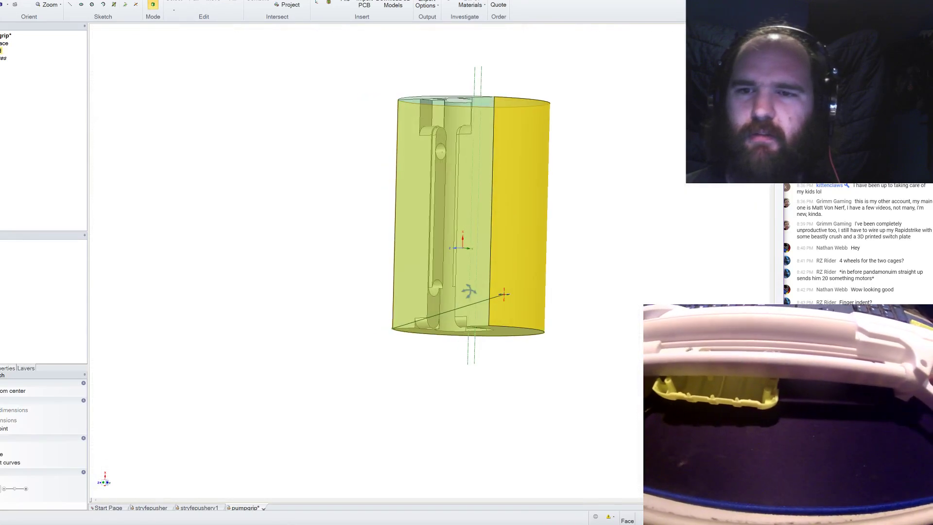
pyautogui.scroll(5, 442, 272)
pyautogui.scroll(-3, 440, 109)
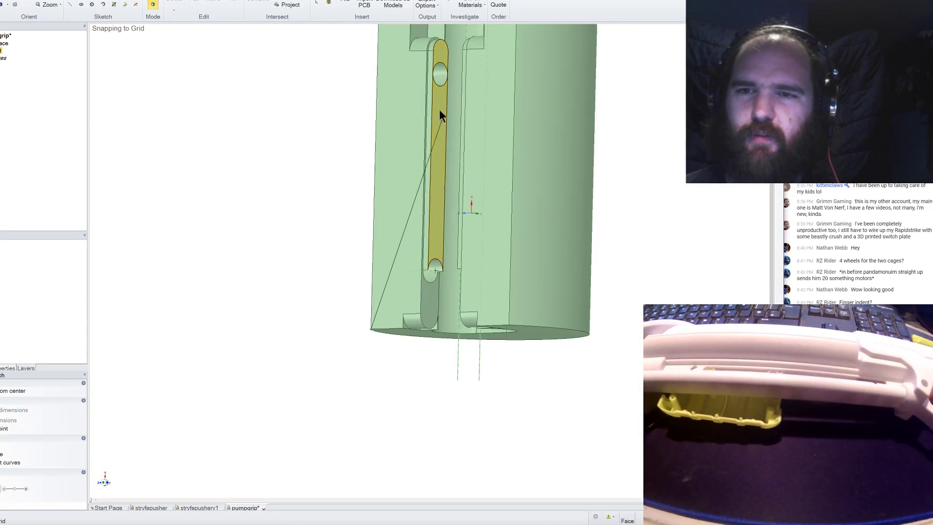
pyautogui.scroll(3, 463, 133)
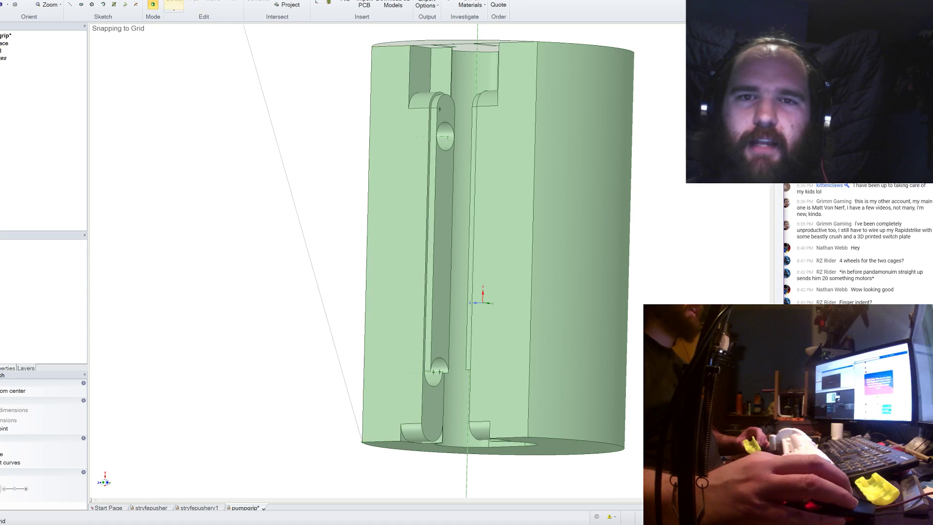
pyautogui.click(173, 6)
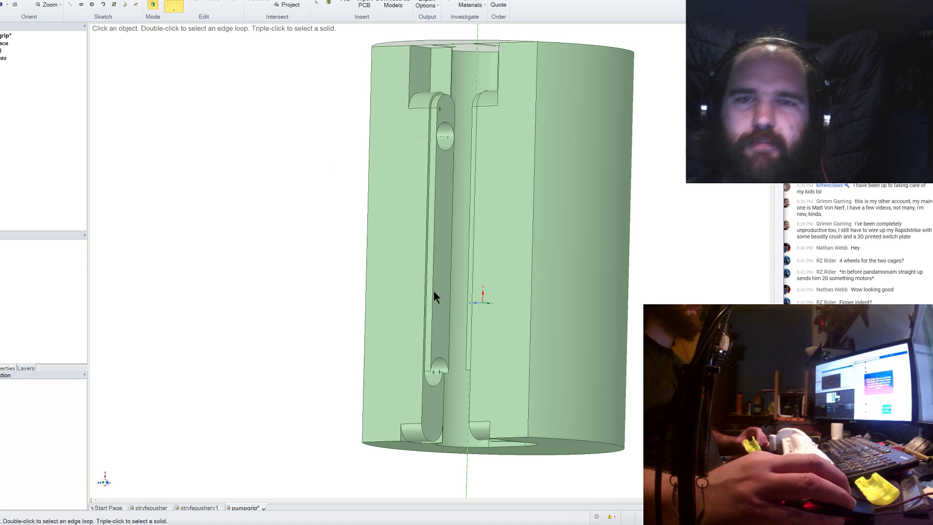
# Measure from the centre of the lower hole in the slot face straight down to the slot's rounded end.
pyautogui.click(436, 401)
pyautogui.press('k')
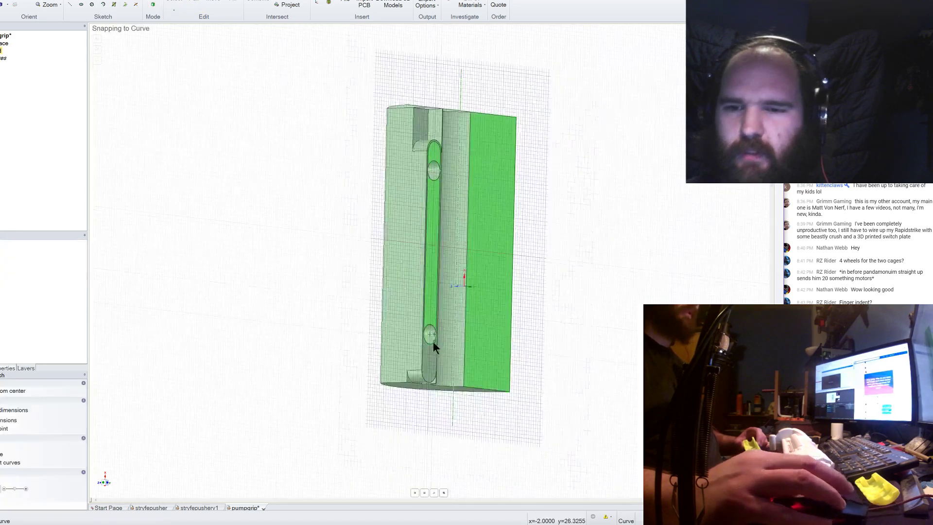
pyautogui.scroll(5, 431, 335)
pyautogui.click(423, 322)
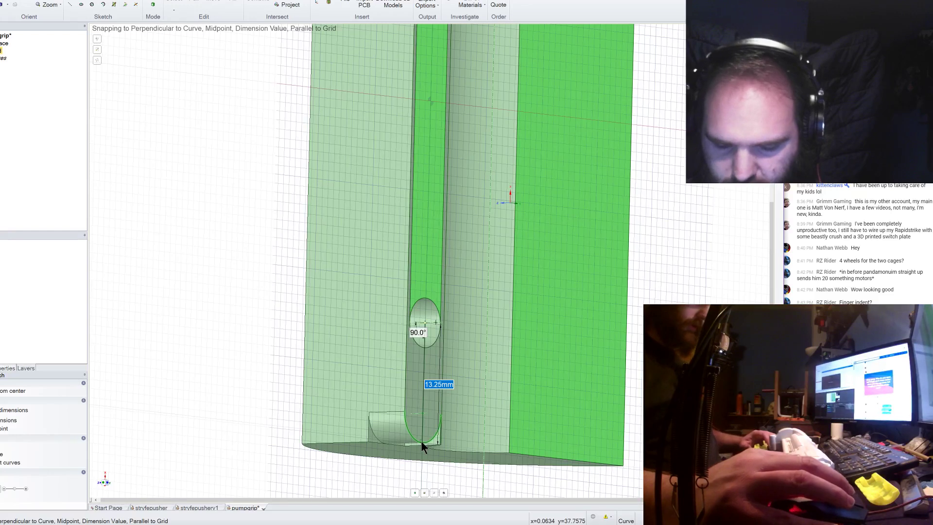
pyautogui.click(421, 441)
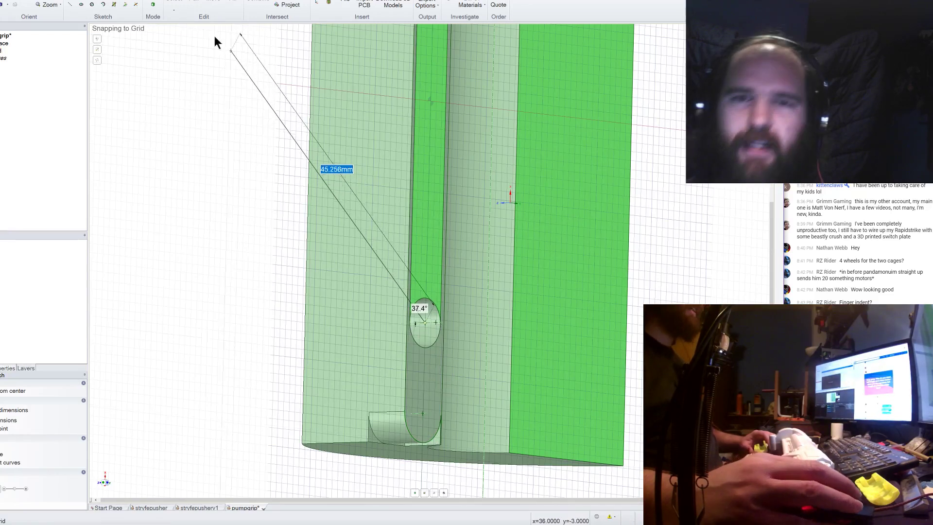
pyautogui.press('p')
# Pull the grip body's lower end face outward by 20 mm to lengthen the grip.
pyautogui.moveTo(239, 156); pyautogui.dragTo(237, 133, button='middle')
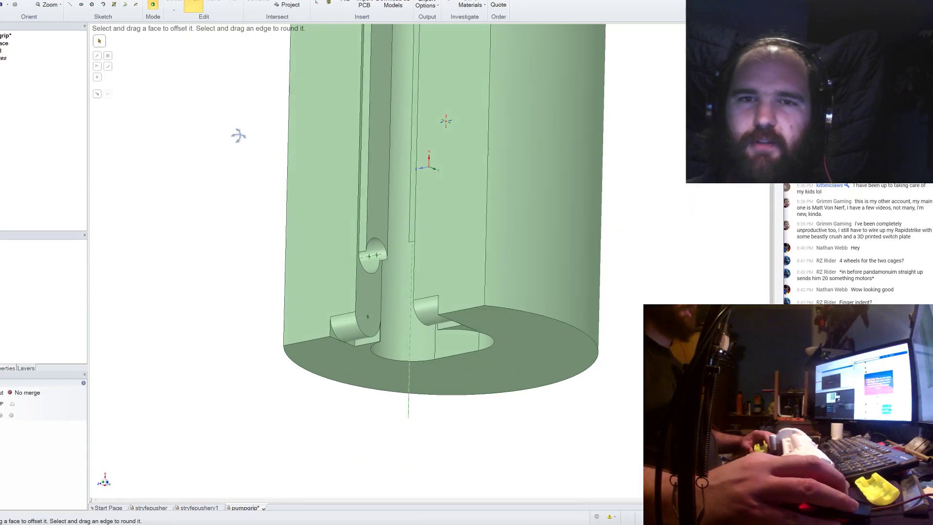
pyautogui.click(362, 365)
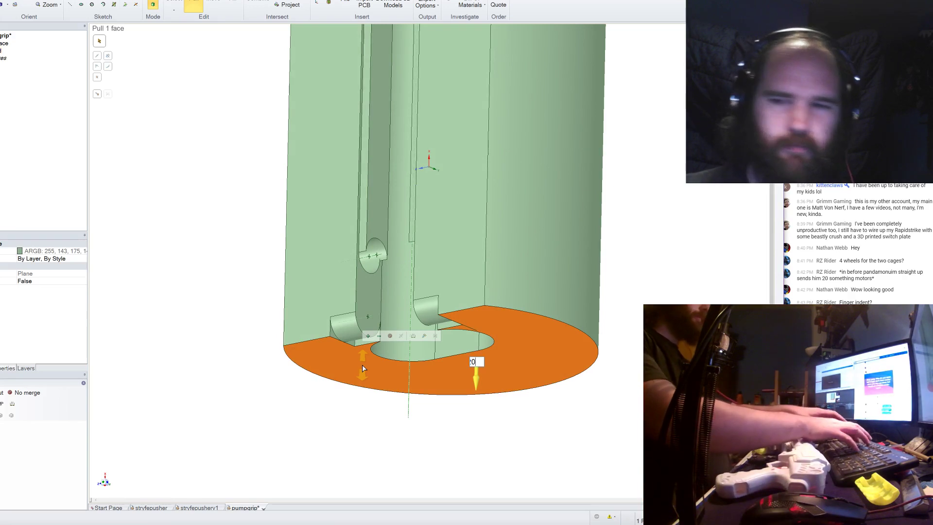
pyautogui.moveTo(363, 364); pyautogui.dragTo(533, 463)
pyautogui.click(614, 240)
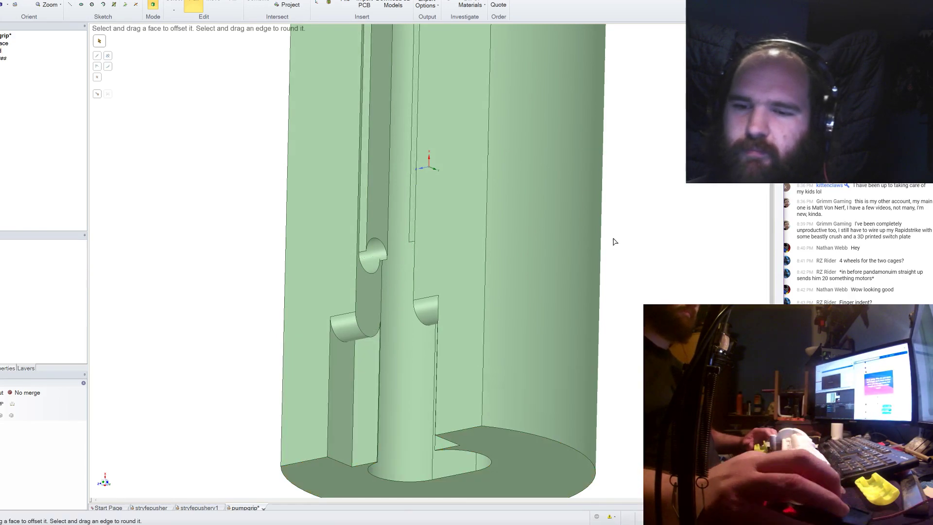
pyautogui.scroll(-5, 576, 240)
pyautogui.click(554, 241)
pyautogui.moveTo(543, 240); pyautogui.dragTo(546, 225, button='middle')
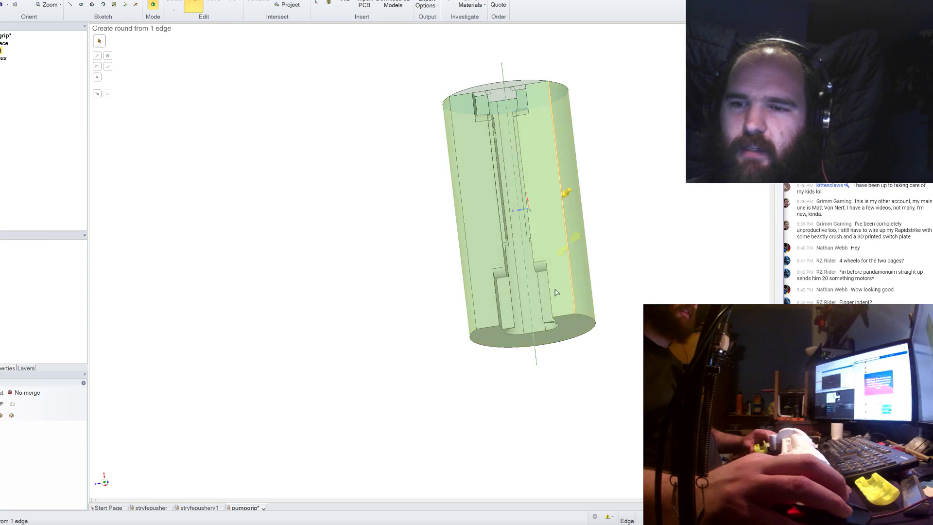
pyautogui.click(547, 228)
pyautogui.press('k')
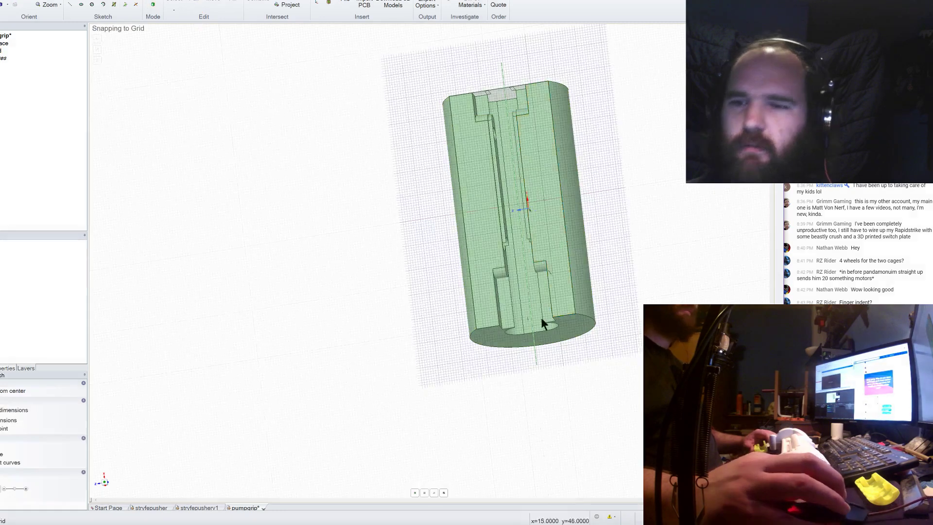
pyautogui.scroll(3, 607, 311)
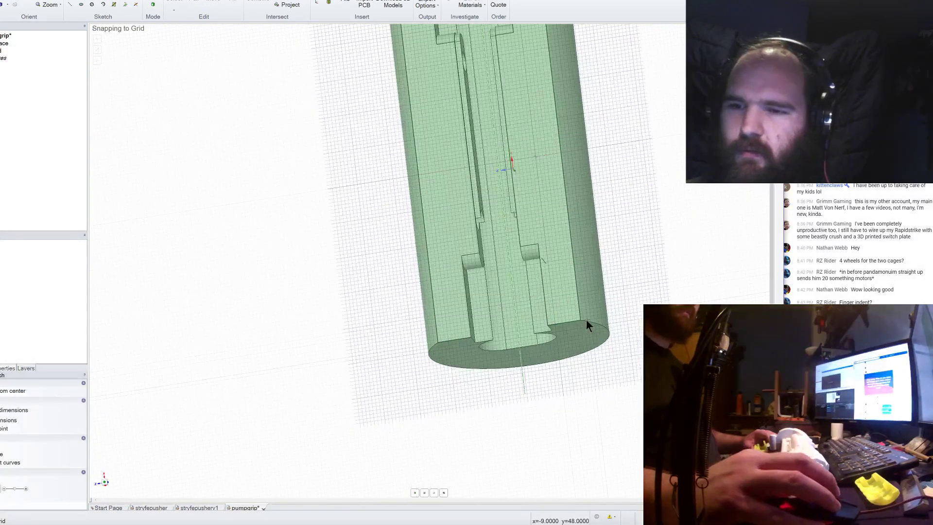
pyautogui.click(582, 319)
pyautogui.scroll(-3, 582, 344)
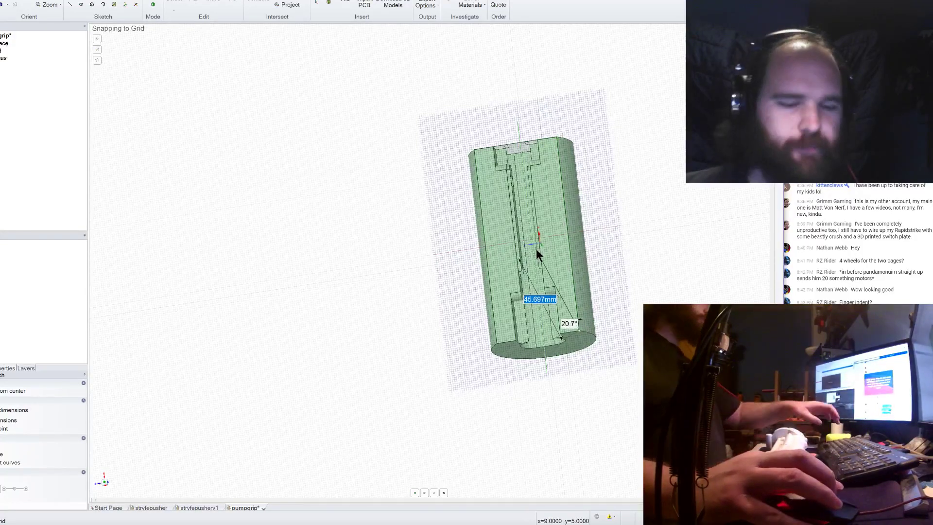
pyautogui.press('Escape')
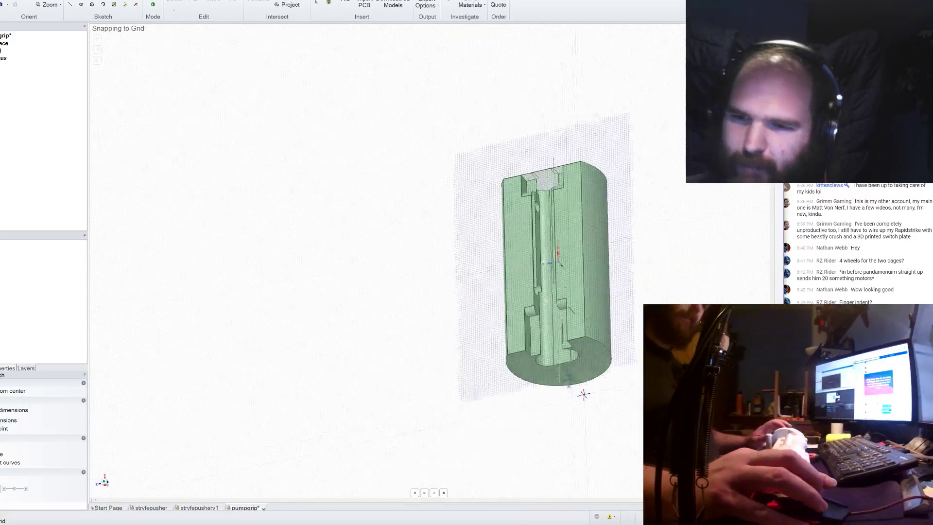
pyautogui.click(154, 6)
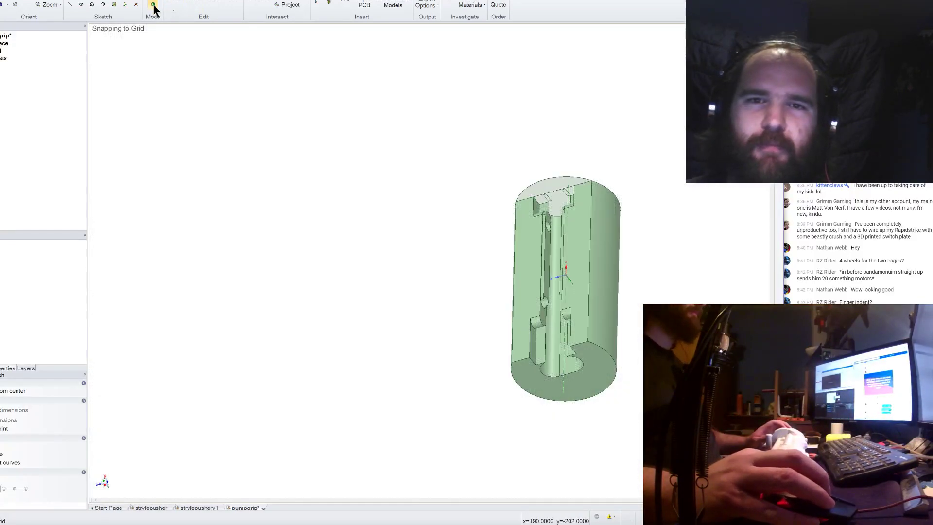
# Examine the rounded inner end of the lengthened recess and the thin strip where it meets the central channel.
pyautogui.scroll(6, 467, 251)
pyautogui.click(460, 253)
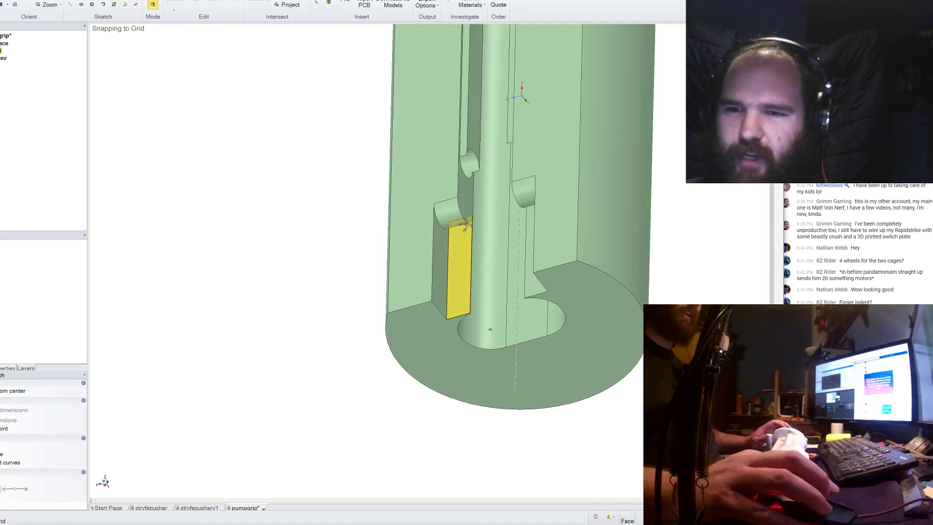
pyautogui.moveTo(465, 223); pyautogui.dragTo(483, 214, button='middle')
pyautogui.scroll(4, 451, 225)
pyautogui.scroll(5, 486, 218)
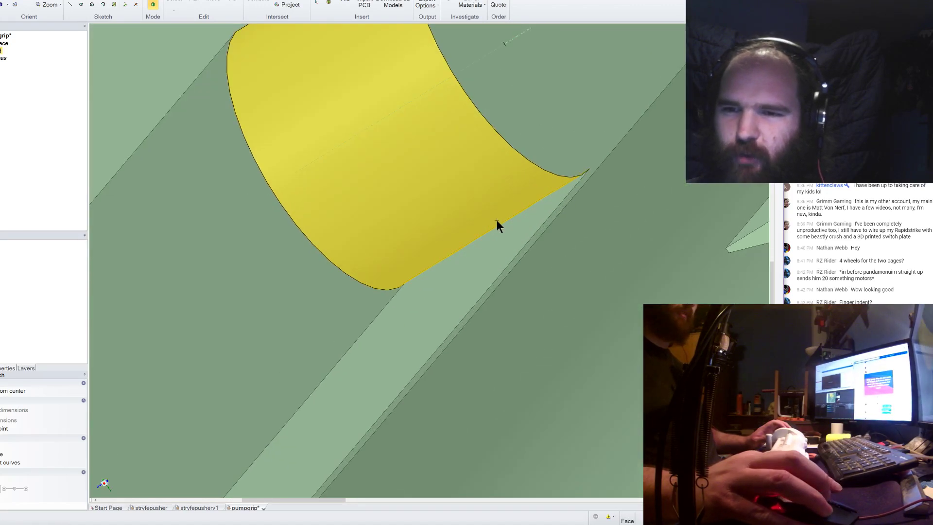
pyautogui.click(164, 109)
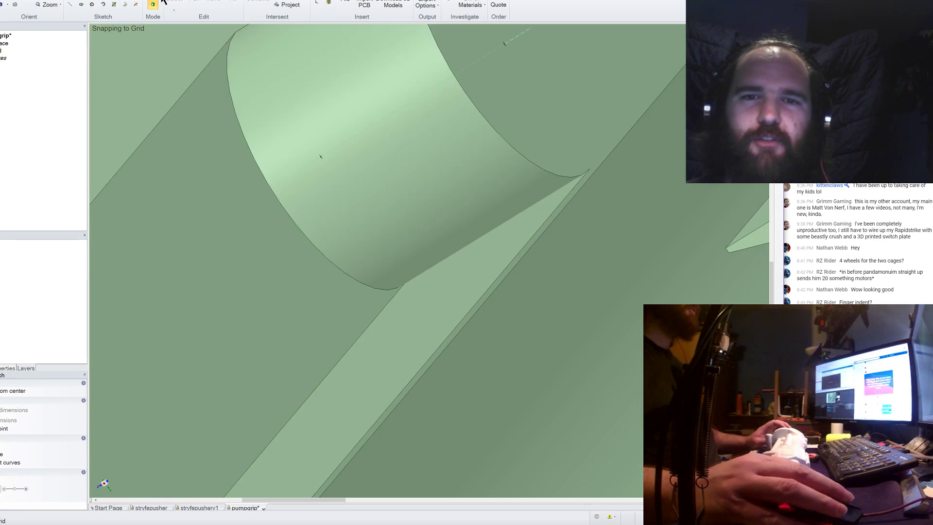
pyautogui.click(193, 4)
pyautogui.click(436, 181)
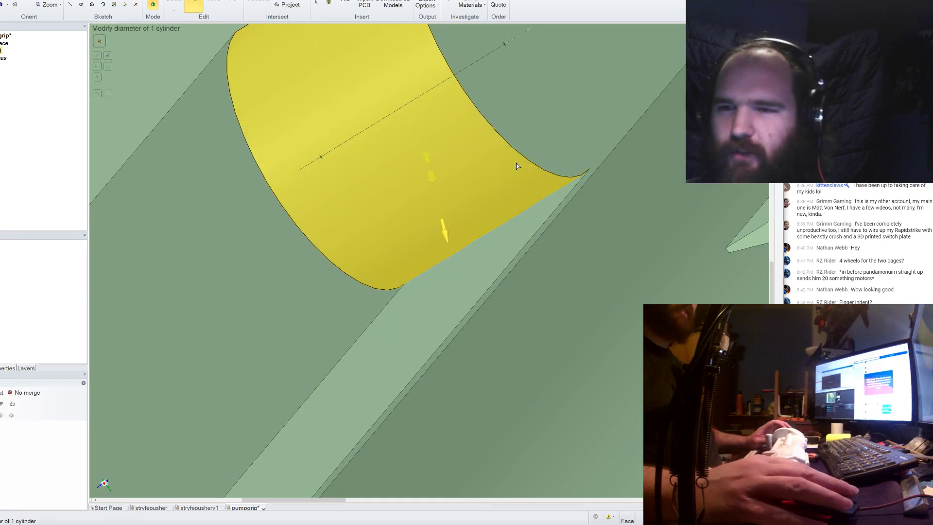
pyautogui.click(578, 198)
pyautogui.click(572, 185)
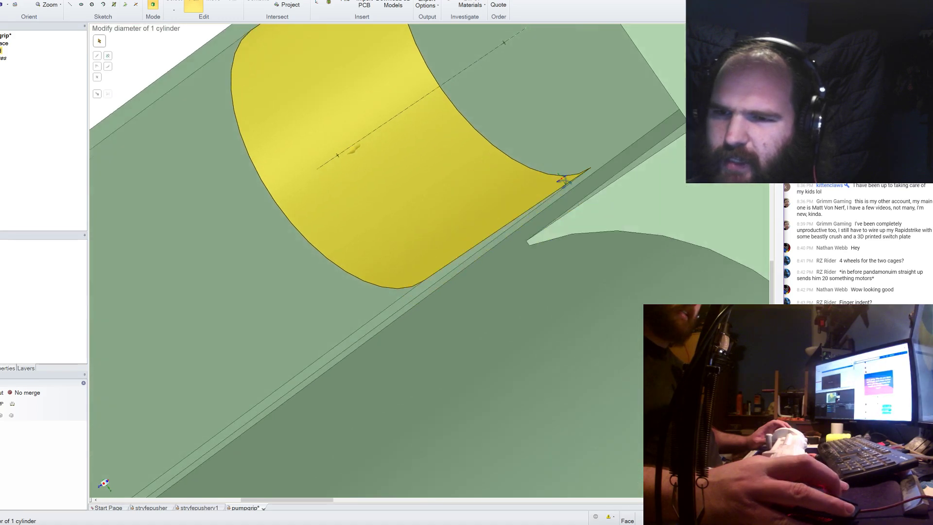
pyautogui.click(573, 183)
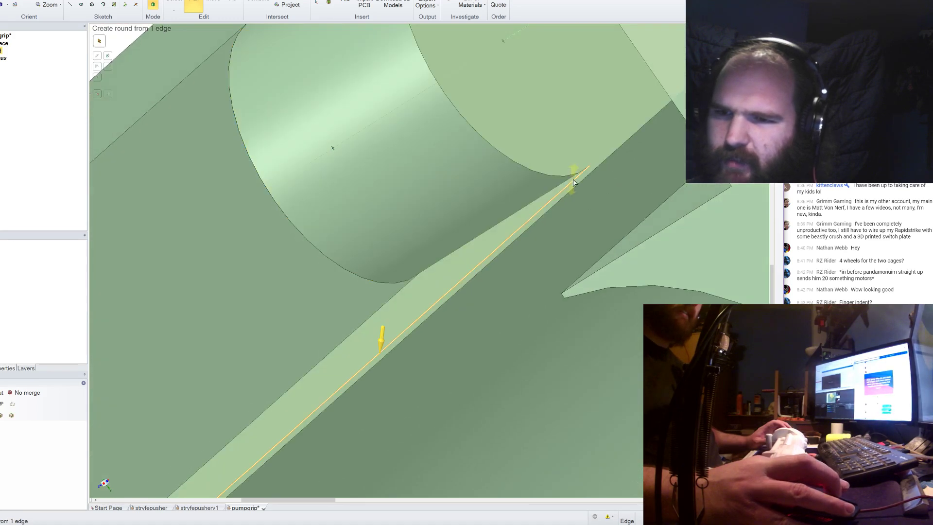
pyautogui.click(574, 179)
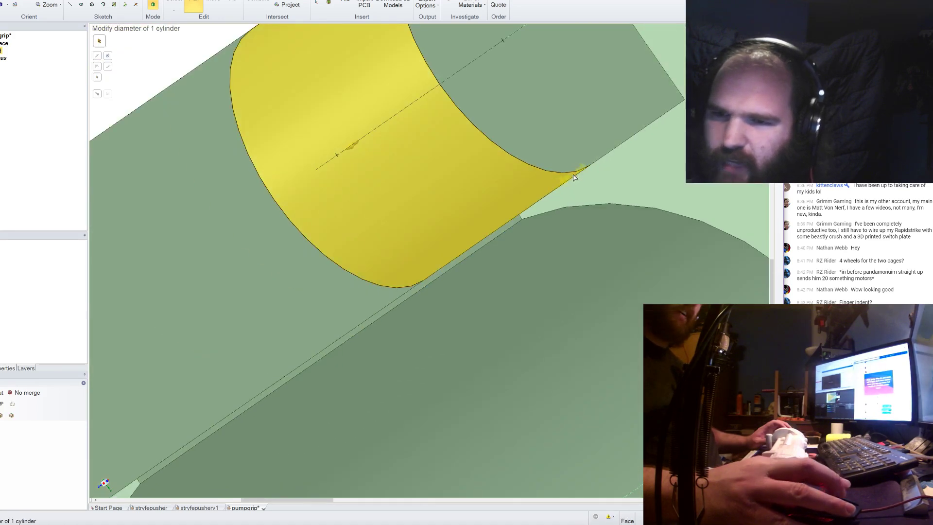
pyautogui.scroll(-3, 302, 100)
pyautogui.click(304, 102)
pyautogui.moveTo(303, 102); pyautogui.dragTo(345, 305, button='middle')
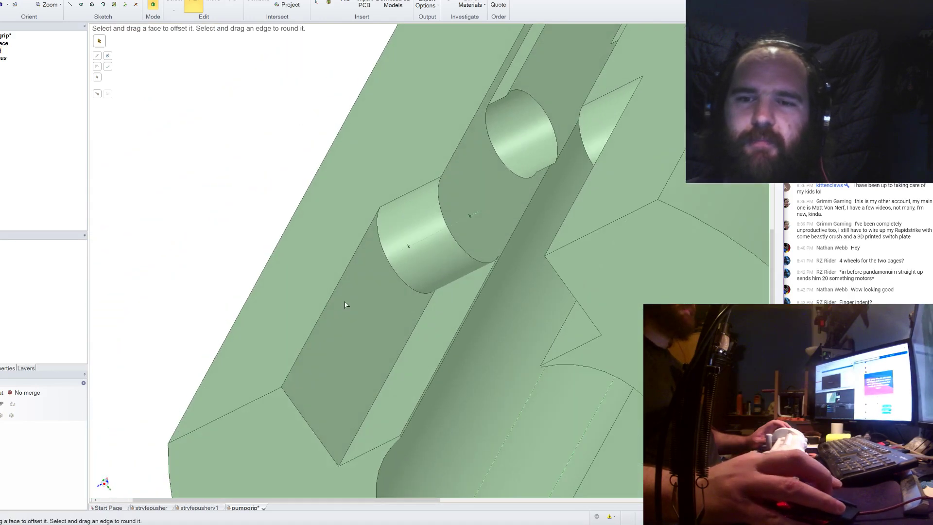
# Start a sketch on the recess wall and draw a slanted line from the rounded end's arc centre to the recess's inner edge.
pyautogui.click(346, 305)
pyautogui.click(81, 4)
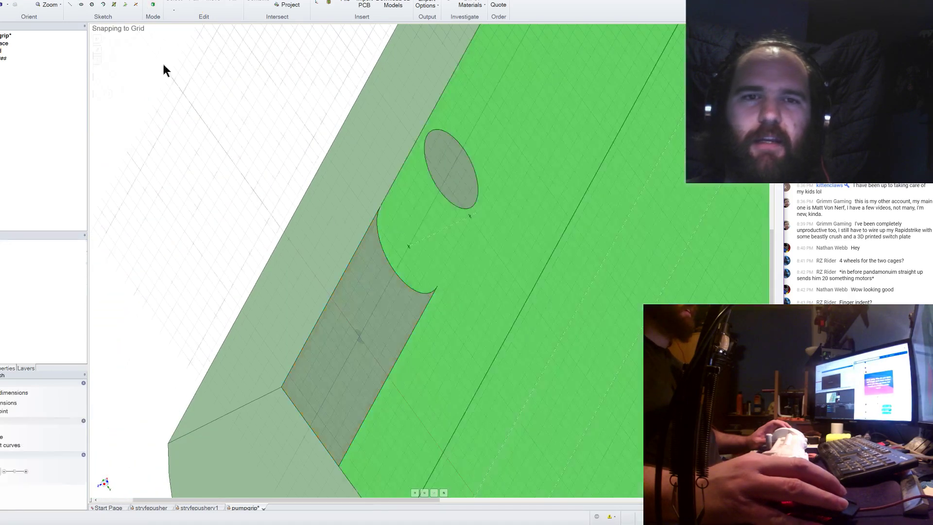
pyautogui.click(379, 234)
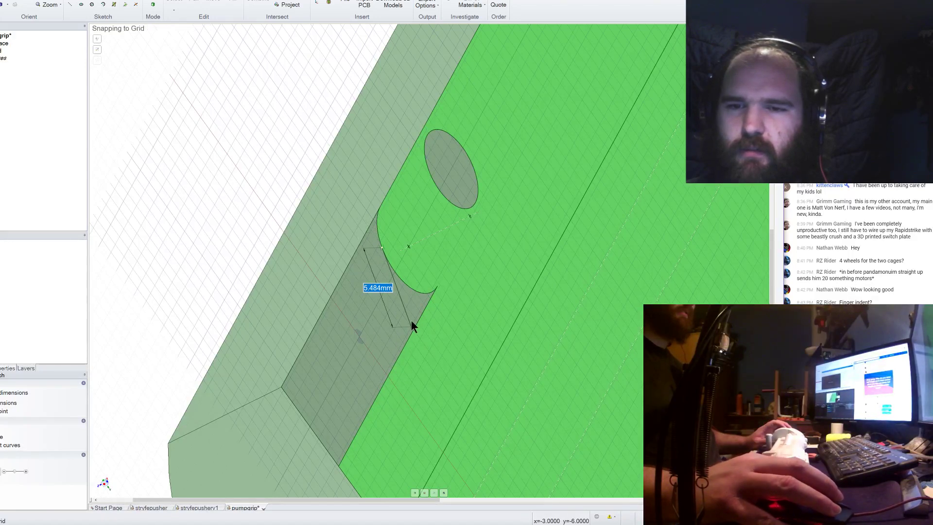
pyautogui.press('v')
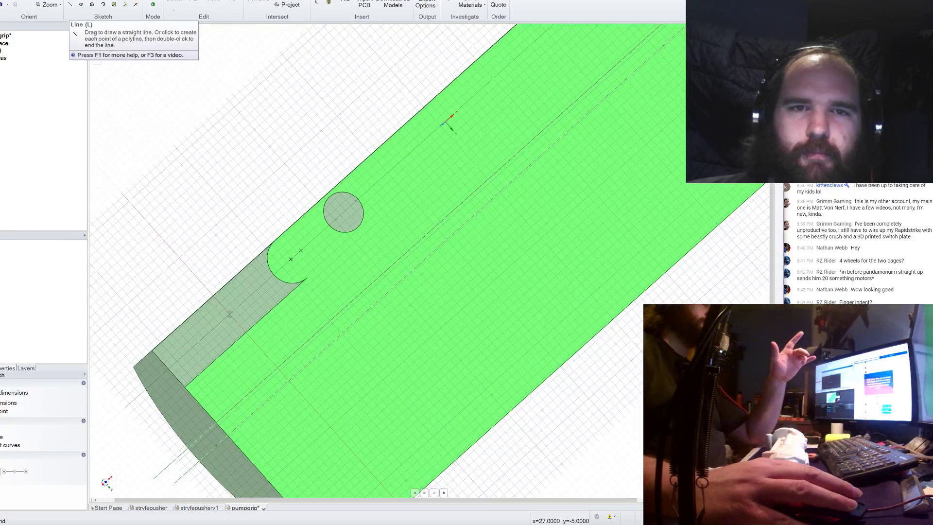
pyautogui.click(70, 4)
pyautogui.click(291, 258)
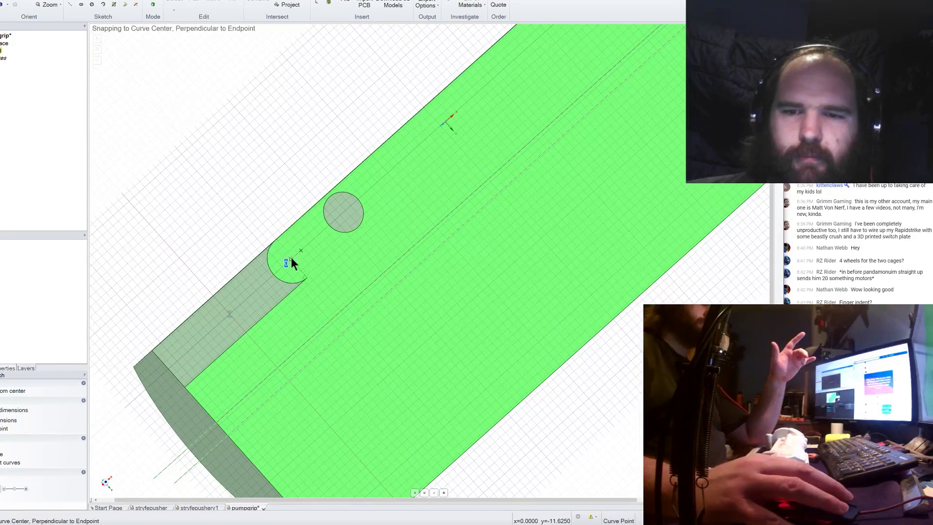
pyautogui.click(290, 292)
# Offset the slanted line by 3.25 mm so the copy touches the outer side of the recess's rounded end.
pyautogui.click(73, 4)
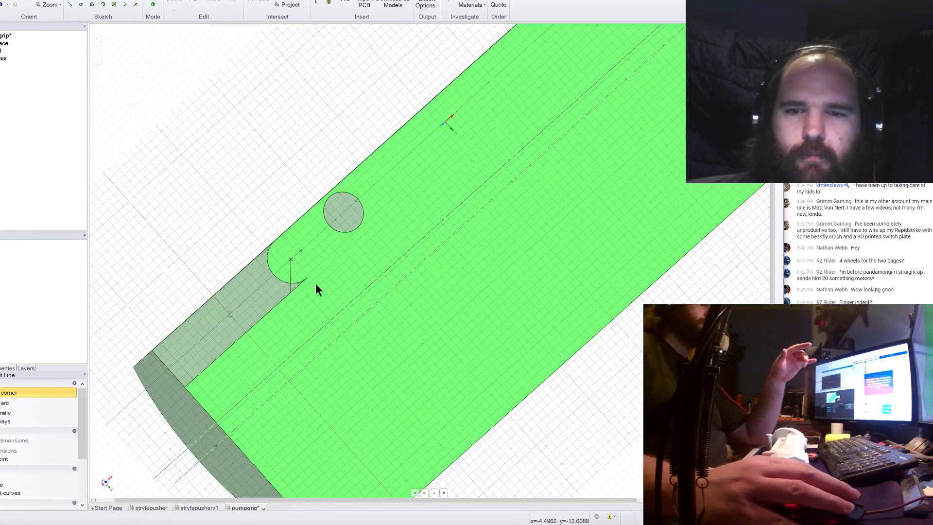
pyautogui.click(291, 263)
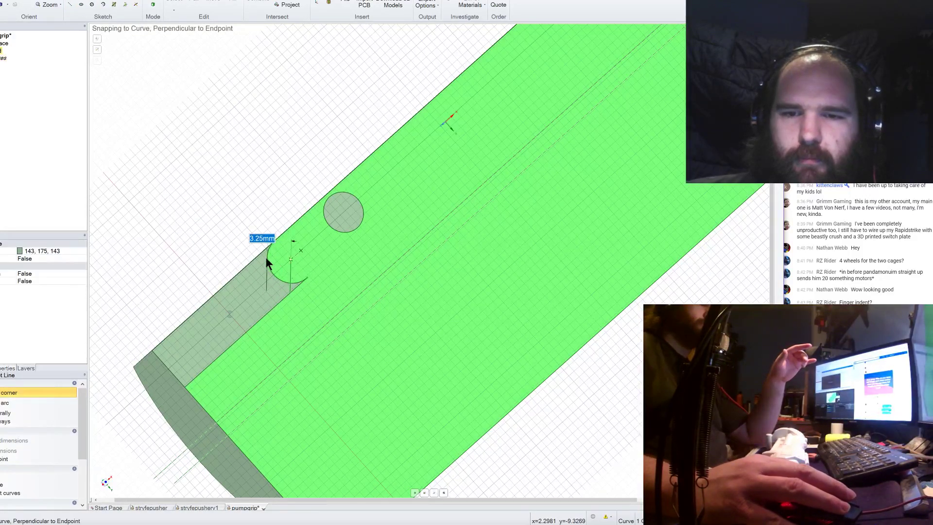
pyautogui.click(81, 5)
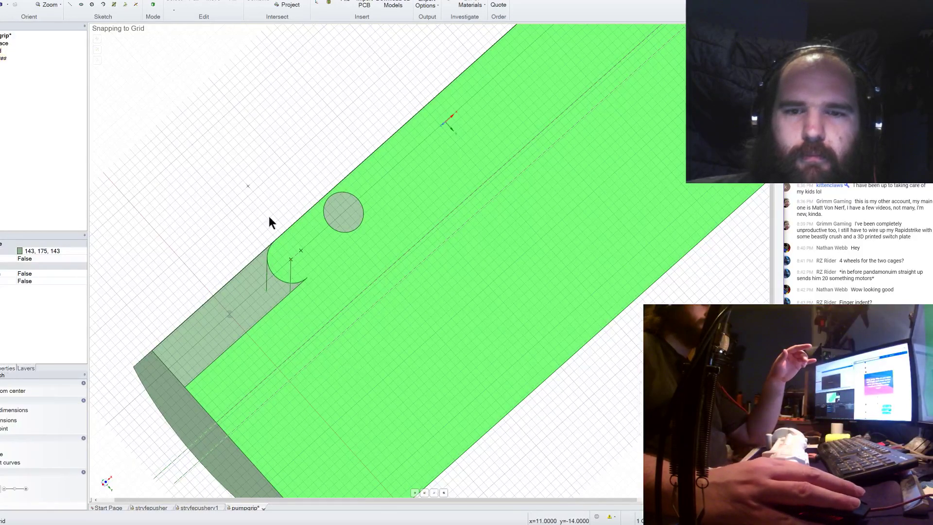
# Draw a line from the outer side of the recess's rounded end to the recess's inner edge, enclosing a triangular area.
pyautogui.click(268, 262)
pyautogui.click(266, 313)
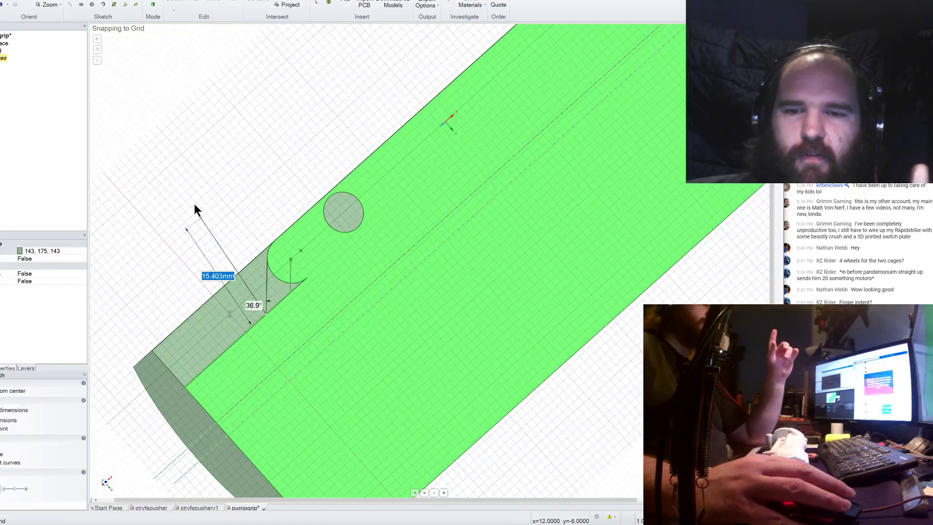
pyautogui.press('Escape')
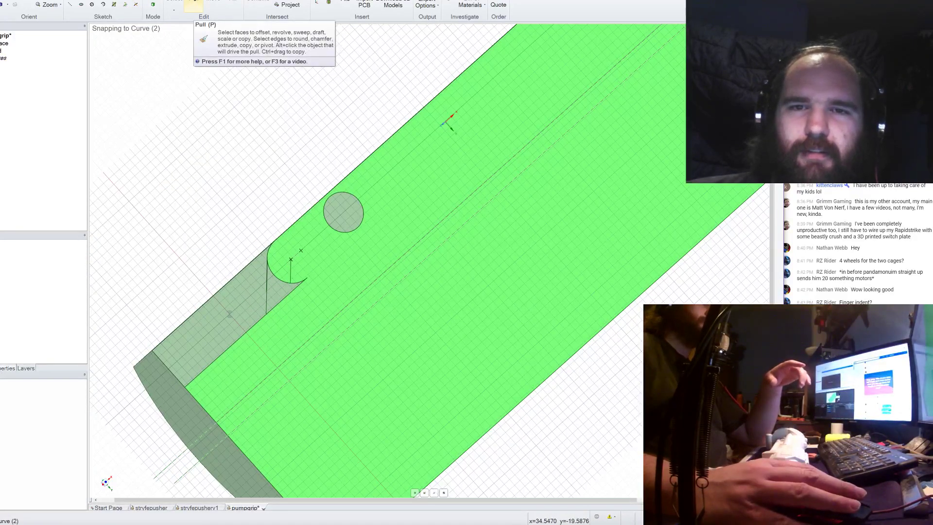
# Pull the triangular area below the recess's rounded end up to the inner wall face beside the central channel.
pyautogui.click(194, 4)
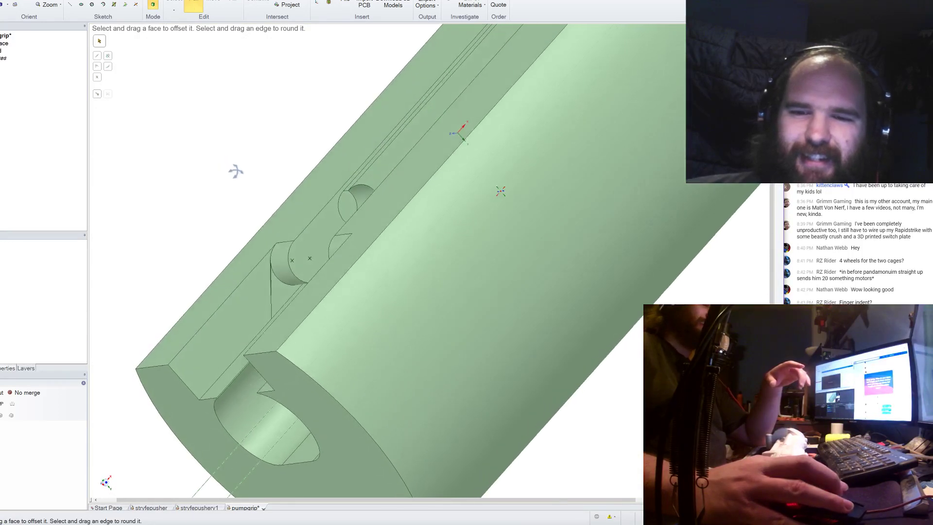
pyautogui.click(284, 290)
pyautogui.click(97, 94)
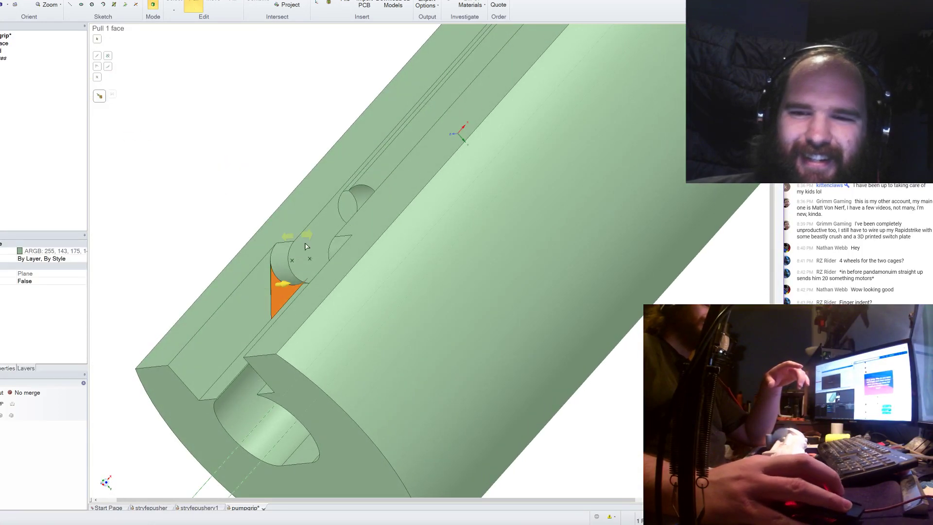
pyautogui.click(319, 253)
# Start a sketch on the opposite recess's wall and project the finished recess's slanted end face onto it.
pyautogui.moveTo(198, 154); pyautogui.dragTo(510, 219, button='middle')
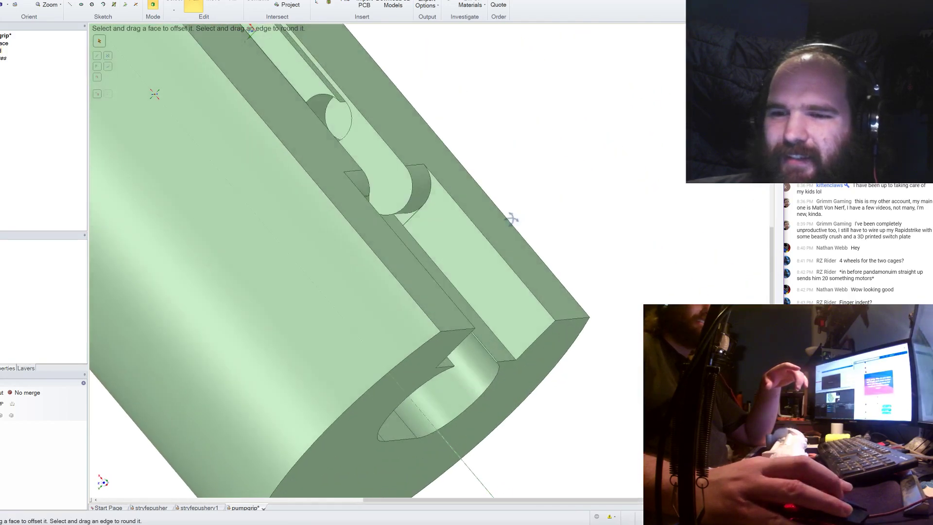
pyautogui.click(427, 229)
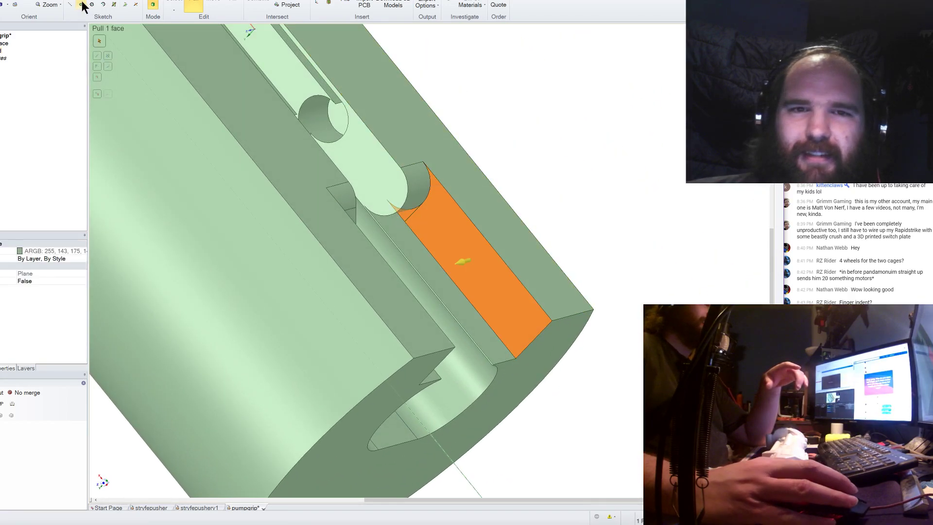
pyautogui.click(115, 6)
pyautogui.click(125, 5)
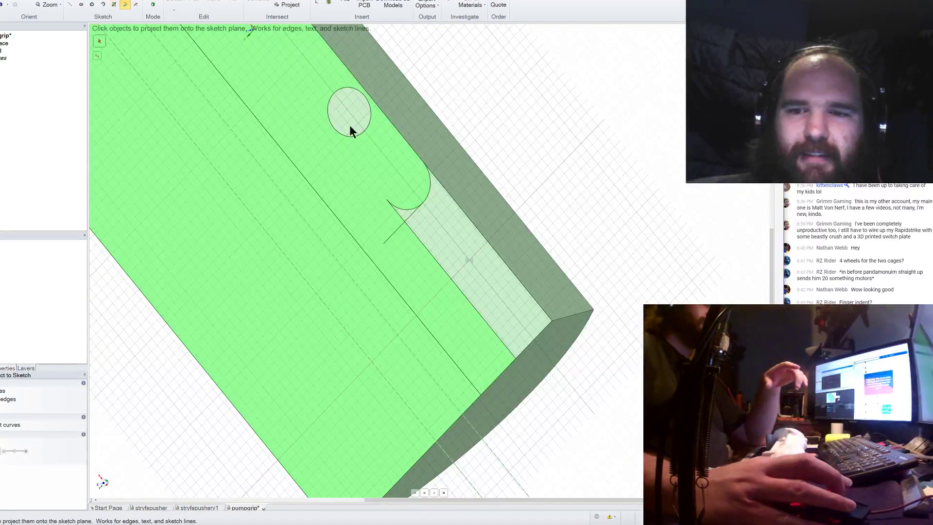
pyautogui.moveTo(350, 126)
pyautogui.mouseDown(button='middle')
pyautogui.moveTo(291, 131)
pyautogui.moveTo(233, 177)
pyautogui.moveTo(196, 243)
pyautogui.mouseUp(button='middle')
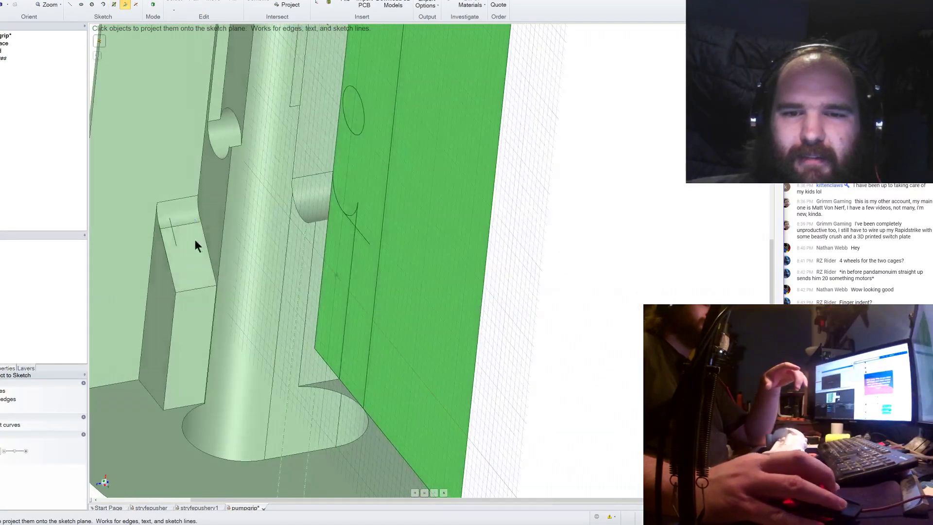
pyautogui.click(205, 238)
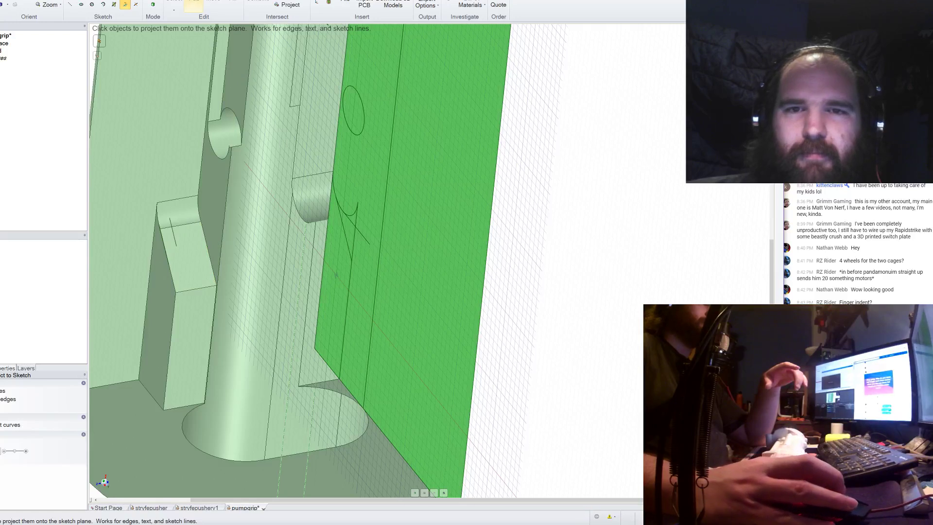
# Pull the two small areas below the opposite recess's rounded end up to the inner wall face beside the channel.
pyautogui.click(193, 4)
pyautogui.moveTo(276, 59)
pyautogui.mouseDown(button='middle')
pyautogui.moveTo(327, 51)
pyautogui.moveTo(369, 63)
pyautogui.mouseUp(button='middle')
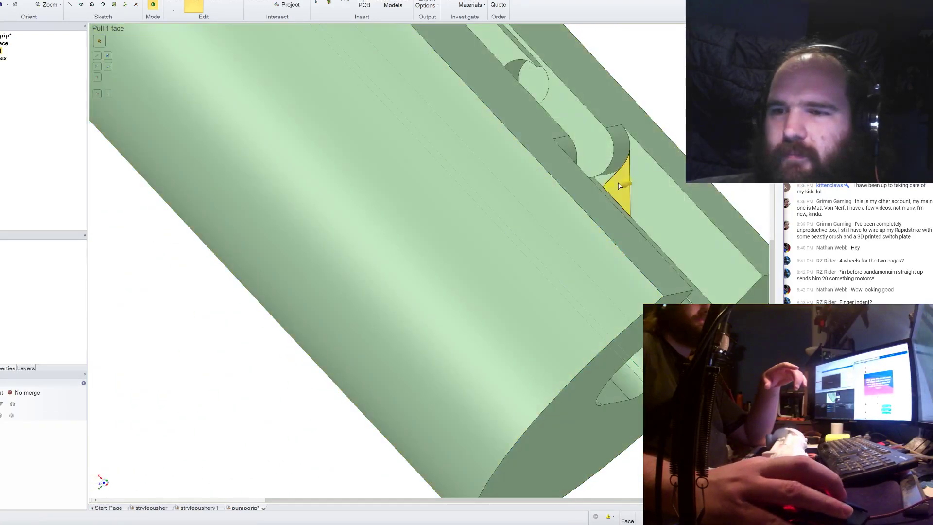
pyautogui.click(619, 186)
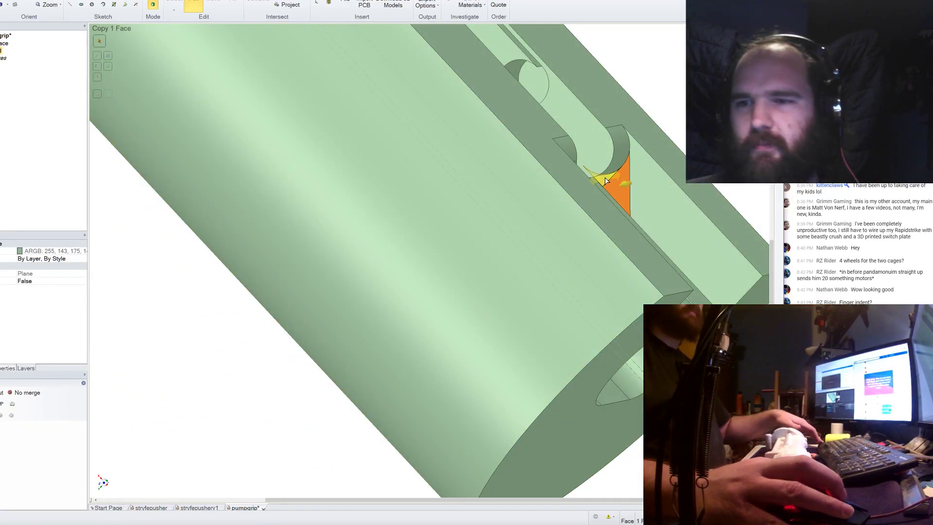
pyautogui.keyDown('ctrl'); pyautogui.click(606, 181); pyautogui.keyUp('ctrl')
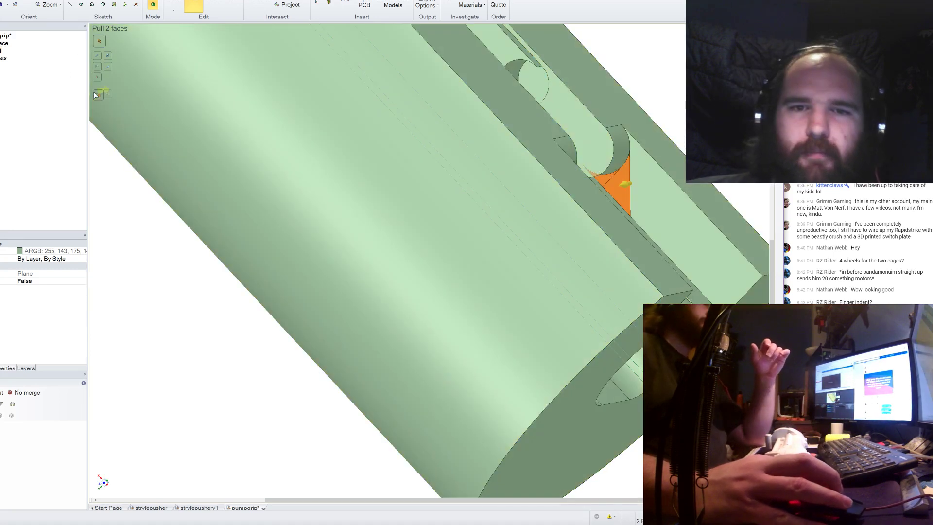
pyautogui.click(614, 112)
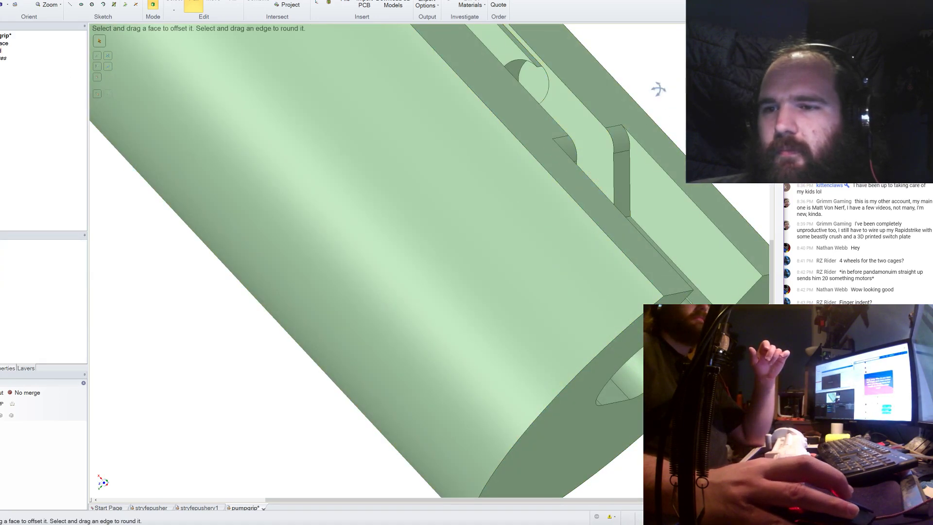
# Examine the slanted recess ends, the long side slot and its round holes from both ends of the grip.
pyautogui.moveTo(656, 87); pyautogui.dragTo(604, 91, button='middle')
pyautogui.scroll(-3, 603, 91)
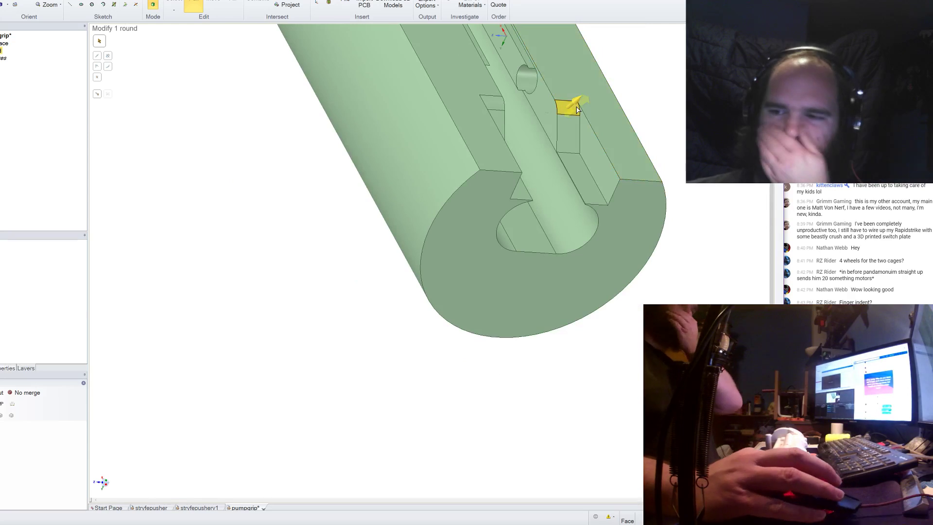
pyautogui.click(640, 198)
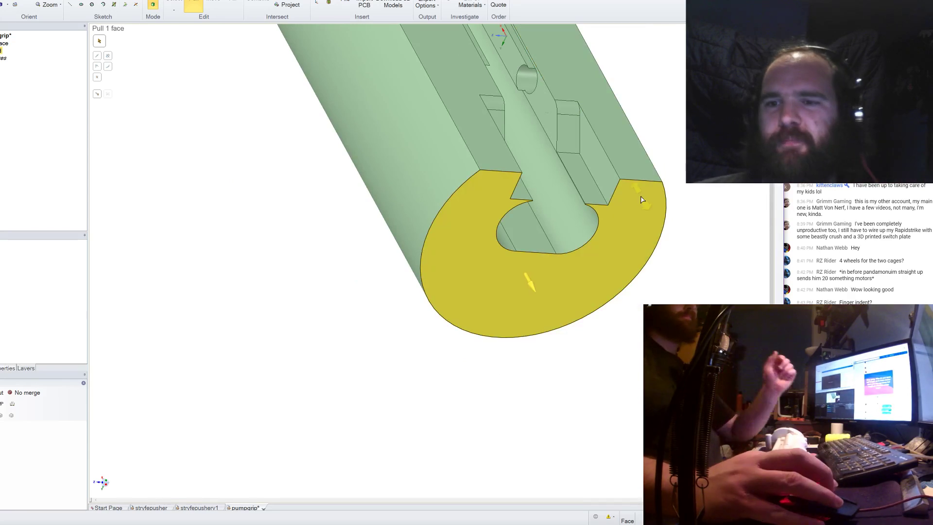
pyautogui.click(660, 300)
pyautogui.moveTo(660, 300); pyautogui.dragTo(564, 195, button='middle')
pyautogui.scroll(5, 571, 73)
pyautogui.click(573, 77)
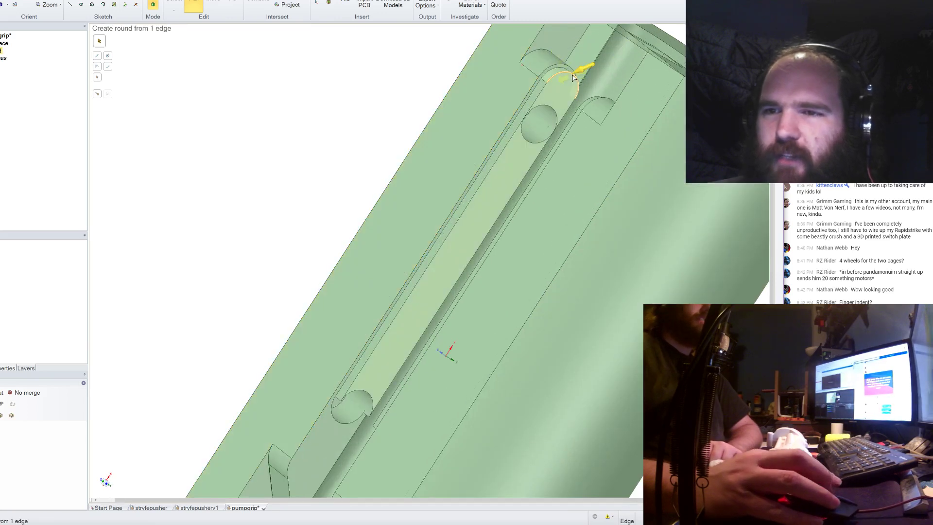
pyautogui.click(445, 347)
pyautogui.scroll(-6, 500, 218)
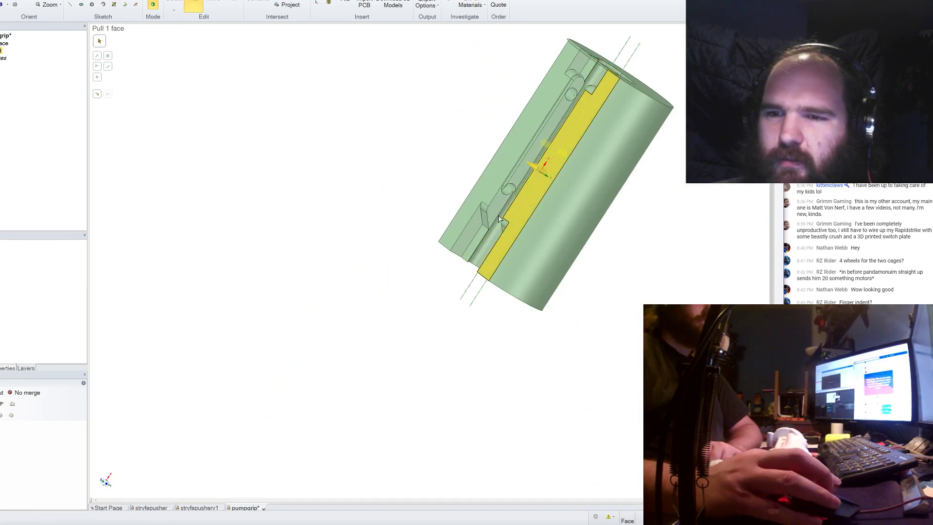
pyautogui.click(479, 215)
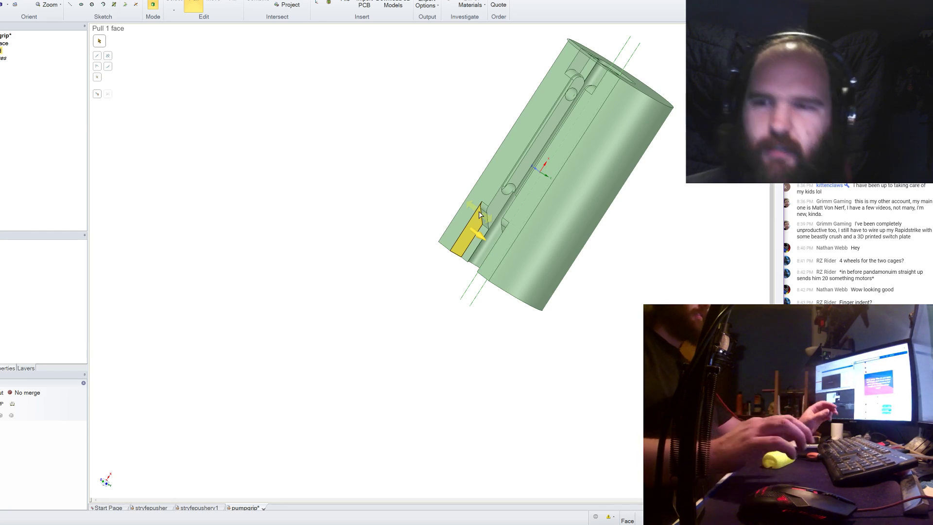
pyautogui.press('Escape')
# Examine the whole grip, its central channel and the flat faces beside it from several angles.
pyautogui.moveTo(442, 155)
pyautogui.mouseDown(button='middle')
pyautogui.moveTo(429, 142)
pyautogui.moveTo(440, 148)
pyautogui.mouseUp(button='middle')
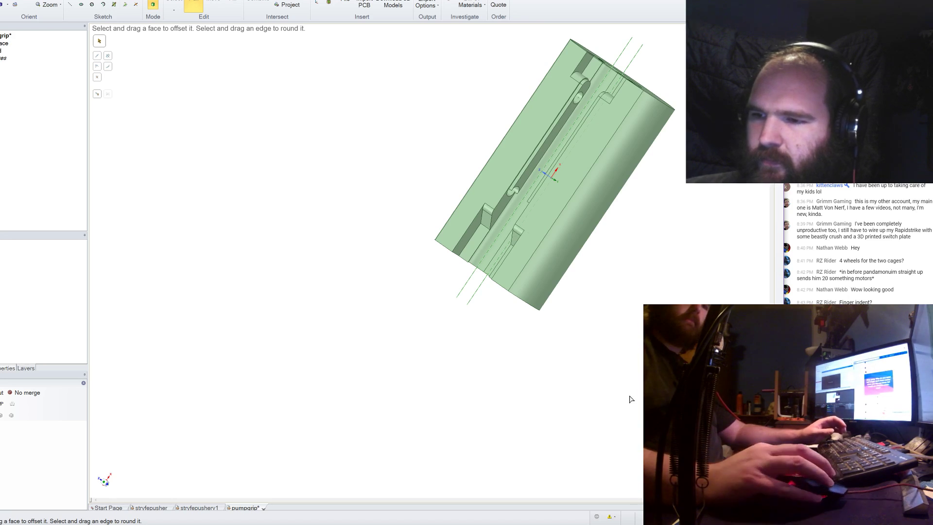
pyautogui.moveTo(620, 374); pyautogui.dragTo(587, 364, button='middle')
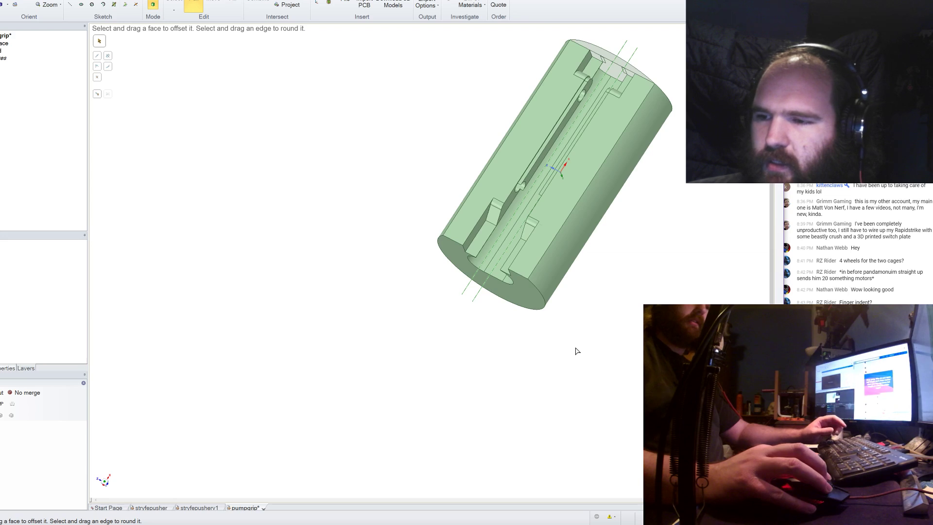
pyautogui.moveTo(552, 370); pyautogui.dragTo(556, 326, button='middle')
pyautogui.click(541, 170)
pyautogui.scroll(3, 541, 170)
pyautogui.click(558, 206)
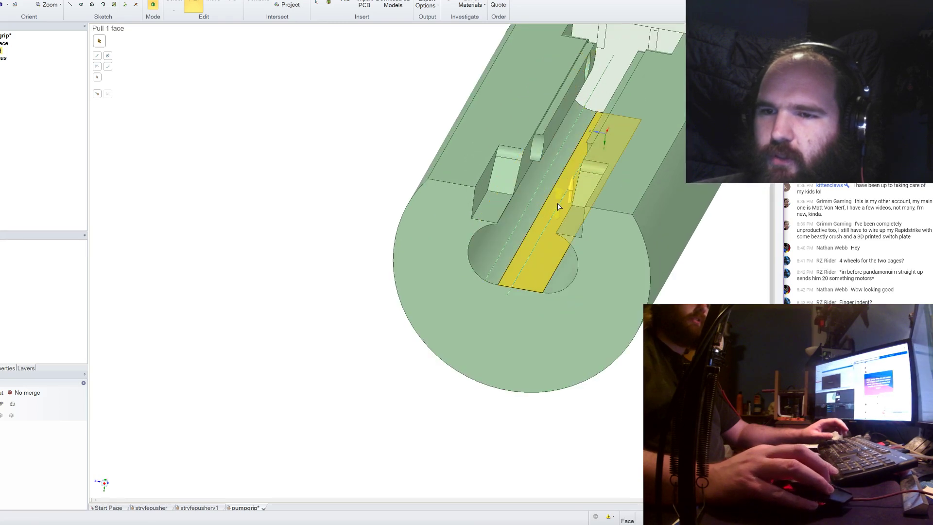
pyautogui.click(558, 207)
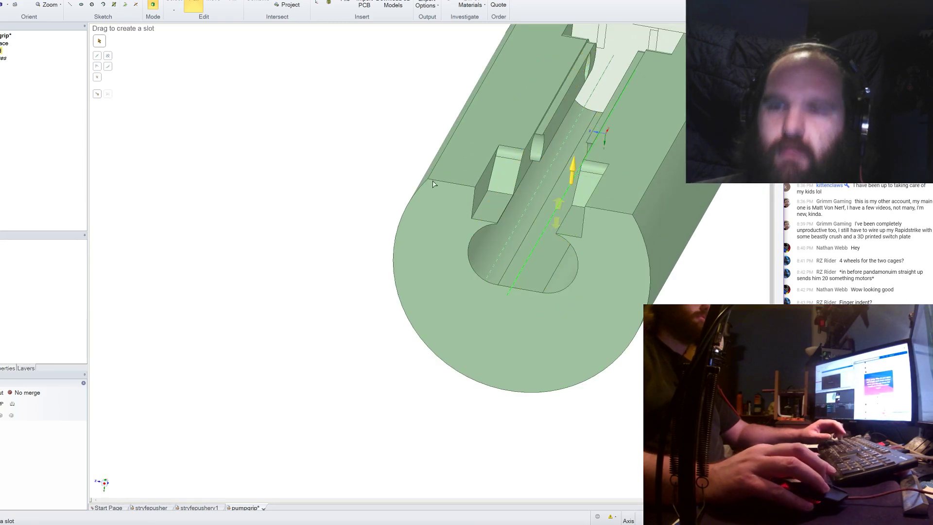
pyautogui.press('Escape')
pyautogui.scroll(-5, 434, 184)
pyautogui.click(523, 62)
pyautogui.scroll(4, 523, 62)
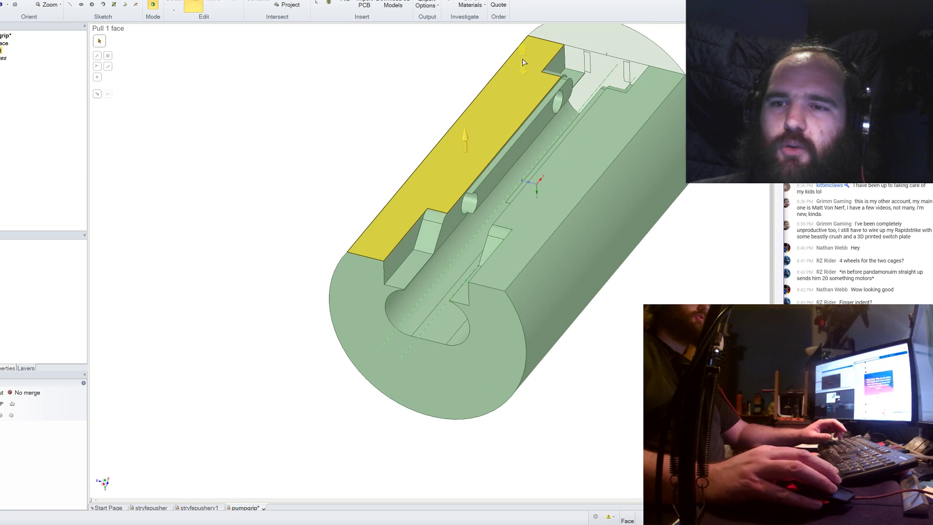
pyautogui.click(484, 176)
pyautogui.click(470, 208)
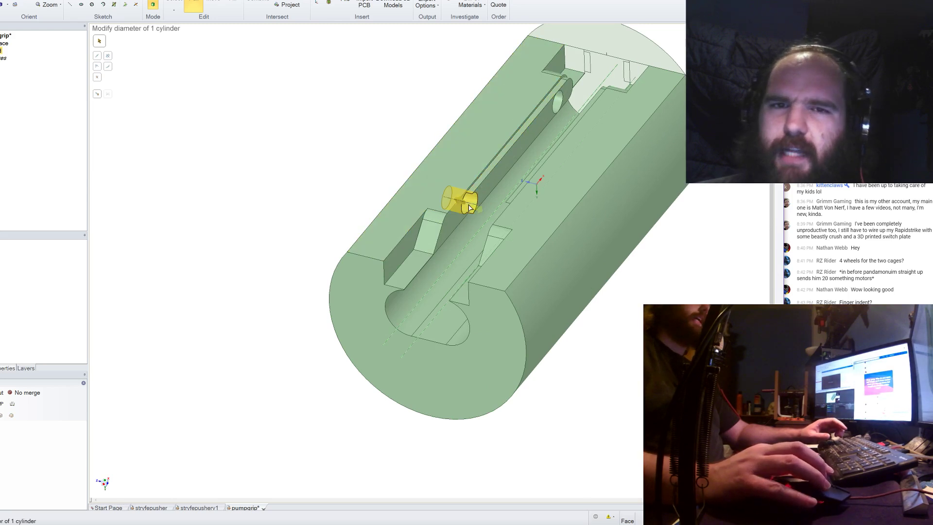
pyautogui.click(348, 159)
pyautogui.moveTo(347, 158); pyautogui.dragTo(350, 137, button='middle')
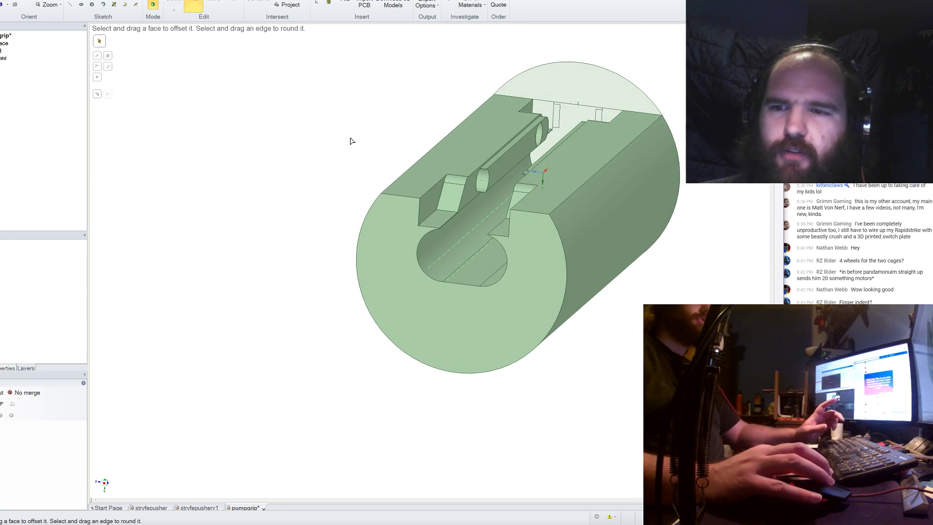
pyautogui.moveTo(356, 138); pyautogui.dragTo(349, 164, button='middle')
# Start a sketch on the flat face beside the channel and draw a 1 by 11 mm rectangle along its outer edge near the upper end.
pyautogui.click(464, 161)
pyautogui.click(91, 4)
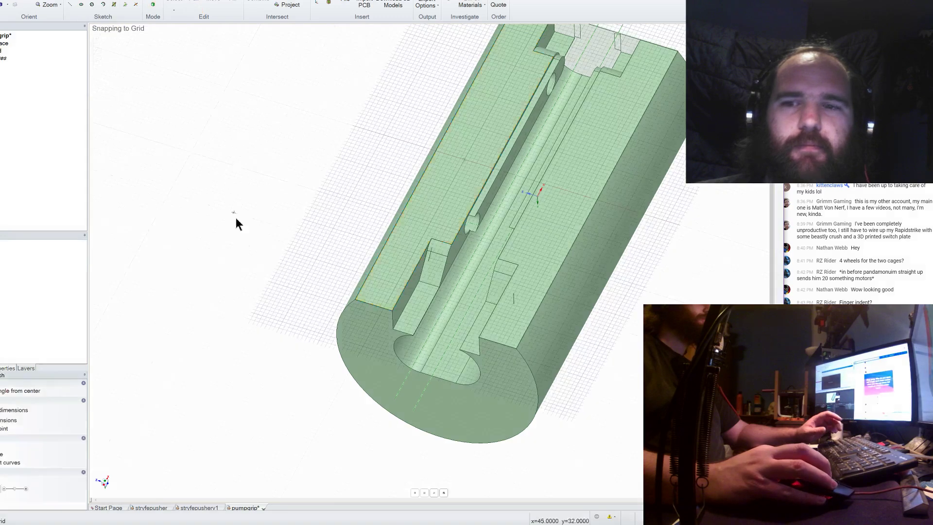
pyautogui.click(105, 482)
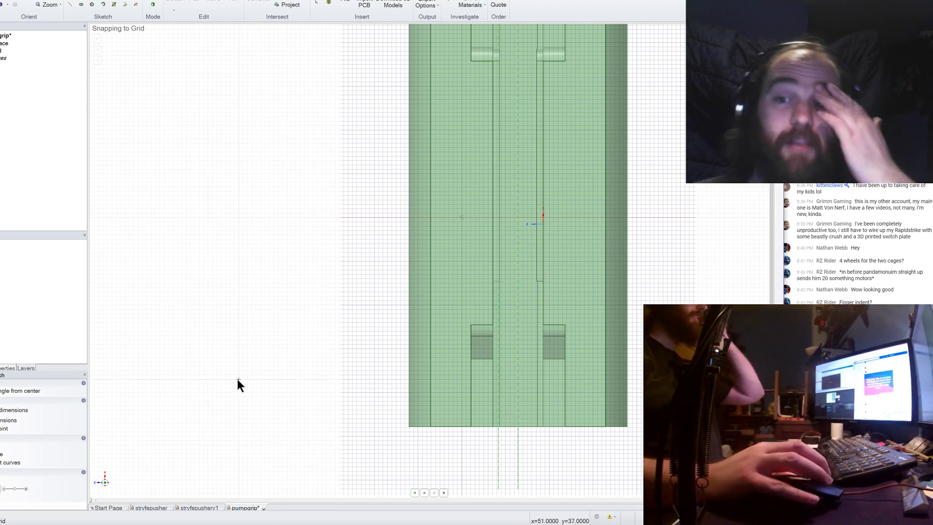
pyautogui.scroll(-3, 226, 401)
pyautogui.scroll(5, 265, 262)
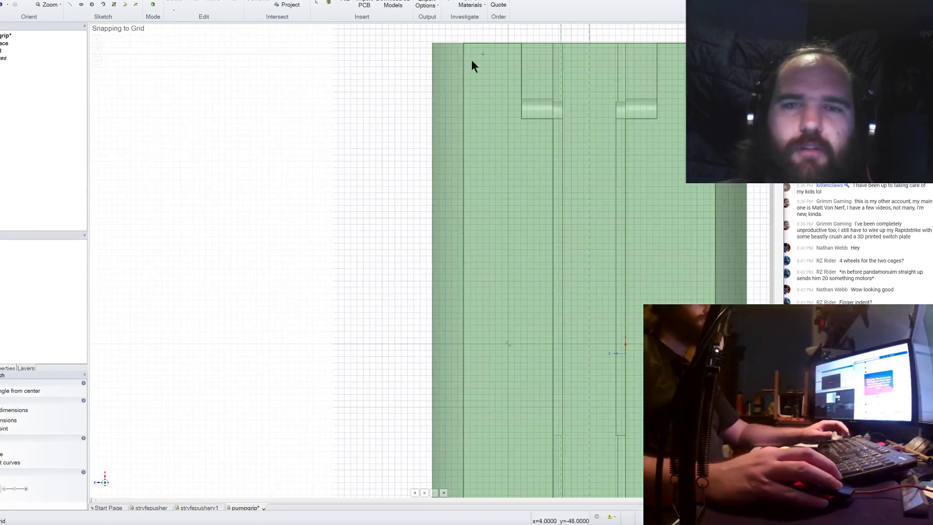
pyautogui.click(465, 97)
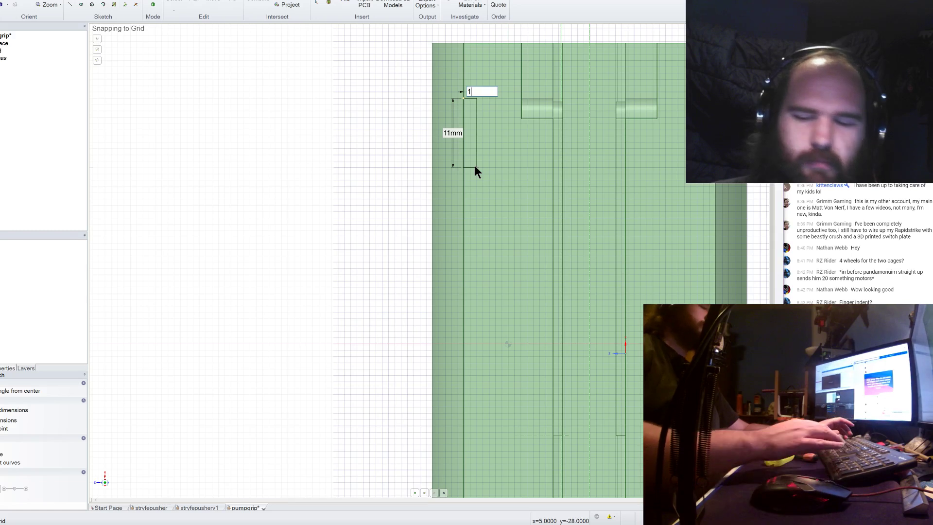
pyautogui.write('1')
pyautogui.press('Tab')
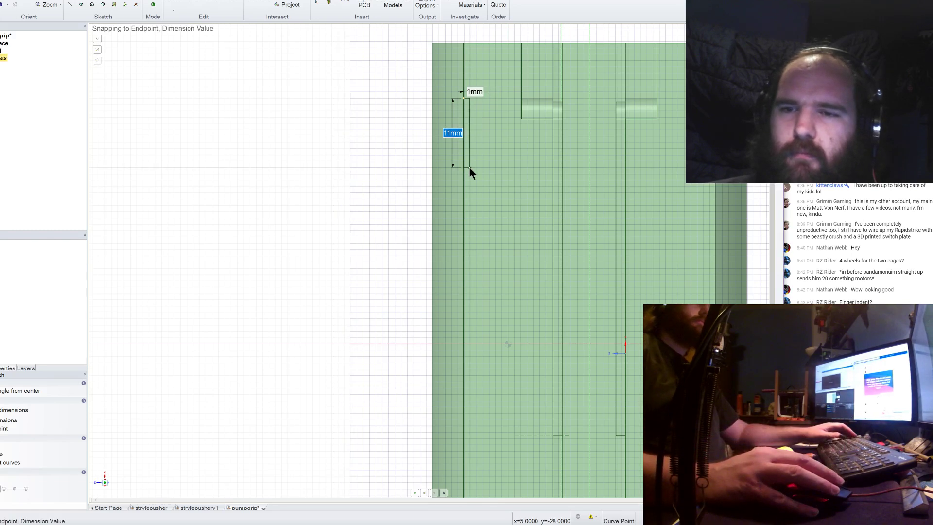
pyautogui.click(470, 168)
# Draw a 3.125 by 11 mm rectangle from the first rectangle's lower inner corner, and a 1 by 11 mm rectangle below it against the outer edge.
pyautogui.click(469, 168)
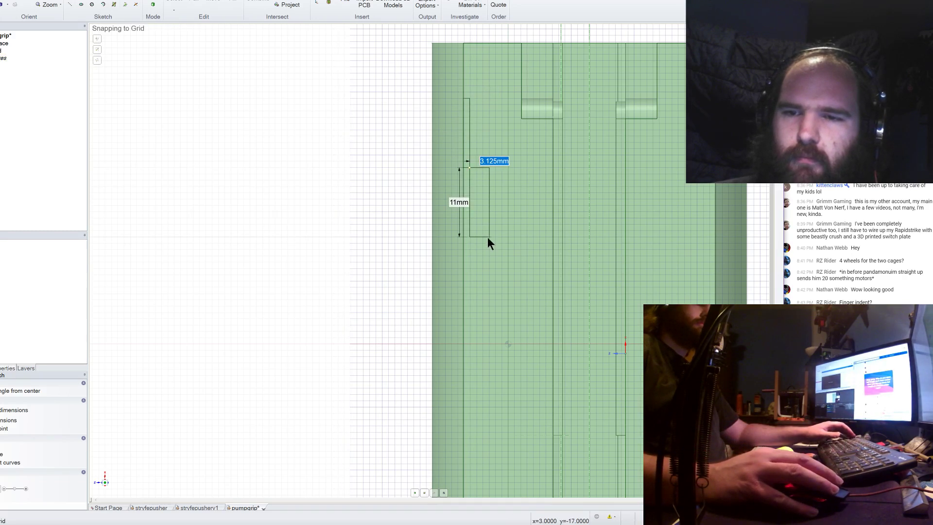
pyautogui.click(488, 238)
pyautogui.click(471, 237)
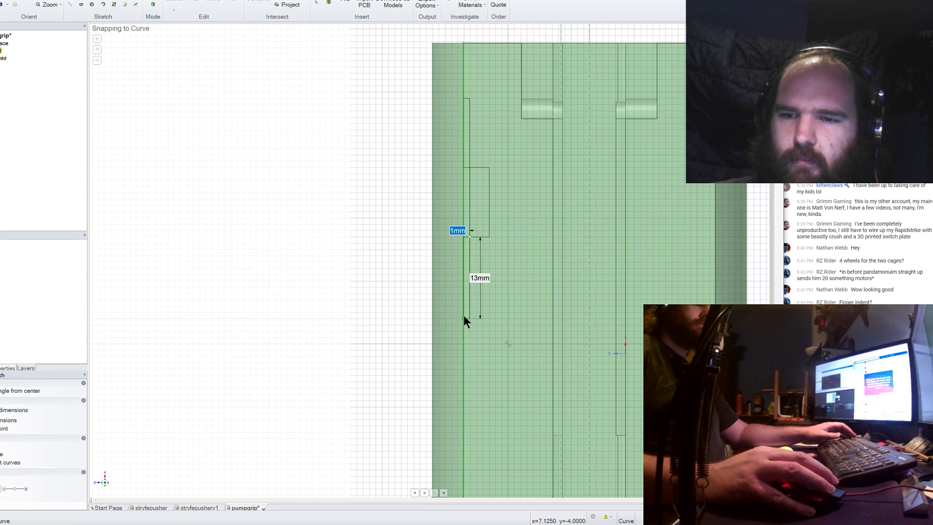
pyautogui.press('Tab')
pyautogui.scroll(-3, 486, 229)
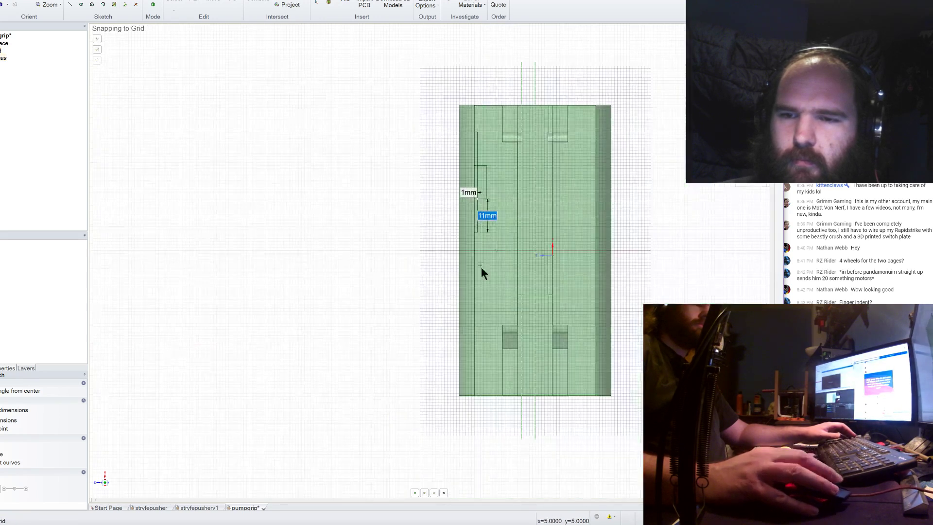
pyautogui.scroll(3, 481, 267)
pyautogui.click(477, 214)
# Continue the groove sketch downward with a 4.125 by 11 mm rectangle and a 1 by 11 mm rectangle against the outer edge below it.
pyautogui.click(477, 214)
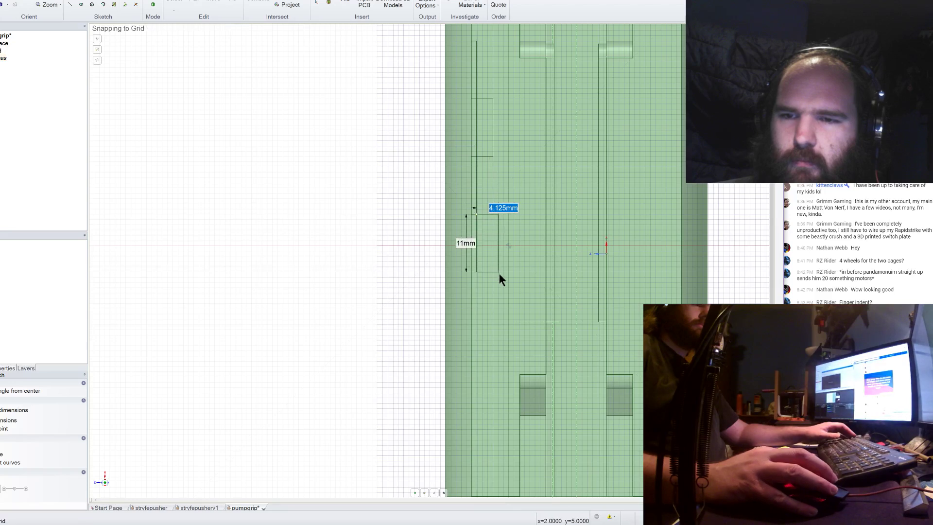
pyautogui.press('Tab')
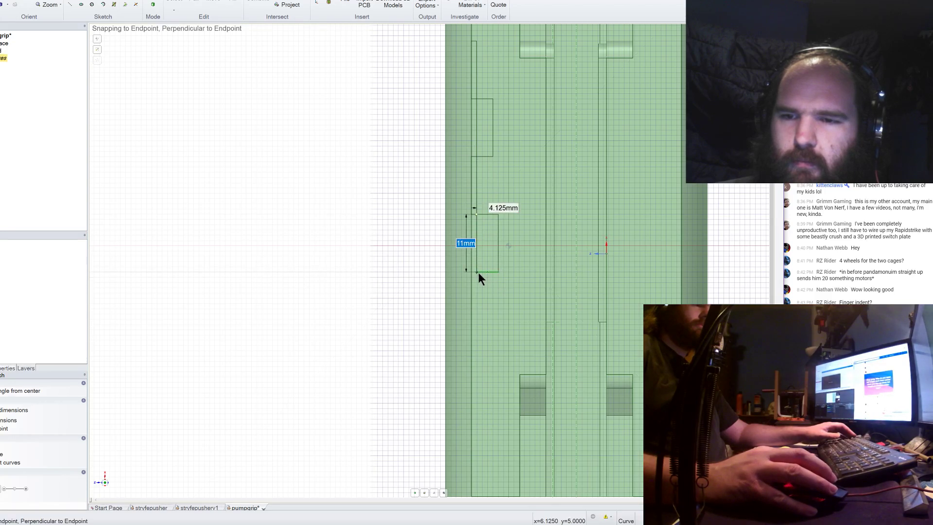
pyautogui.click(478, 272)
pyautogui.click(479, 272)
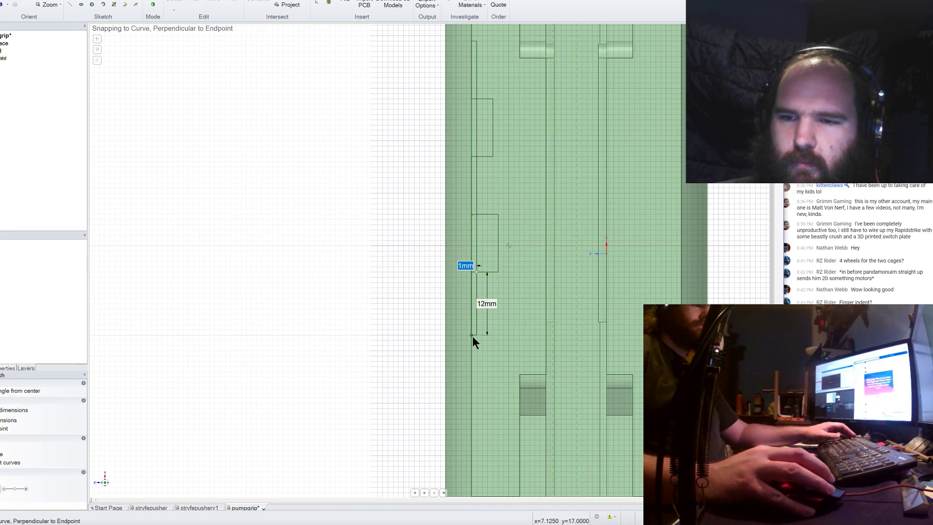
pyautogui.press('Tab')
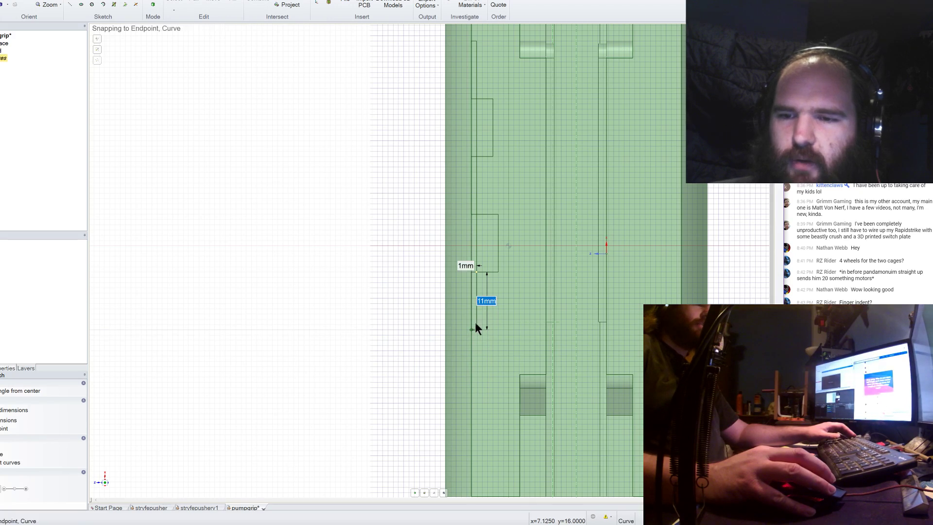
pyautogui.scroll(-3, 504, 216)
pyautogui.scroll(4, 507, 250)
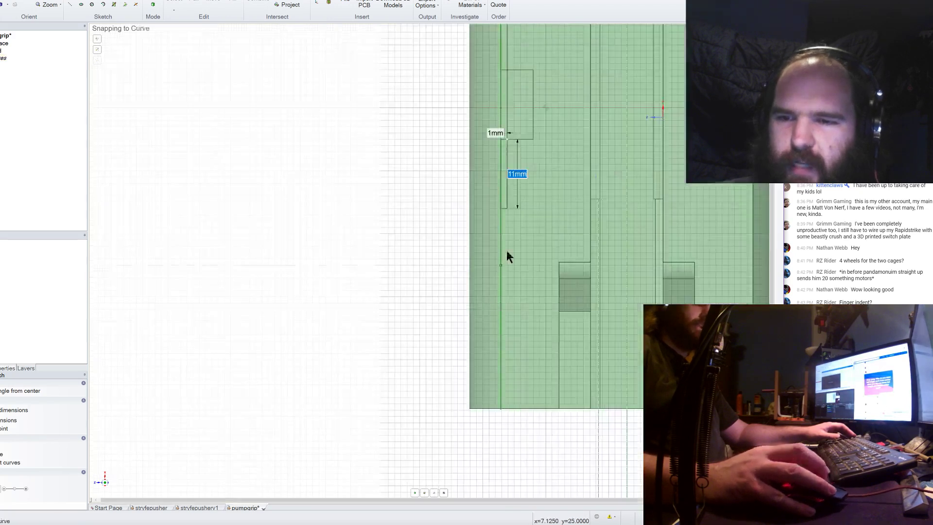
# Add a 2.125 by 11 mm rectangle below the last one, draw a final 1 by 11 mm rectangle against the outer edge, and leave the sketch.
pyautogui.click(506, 208)
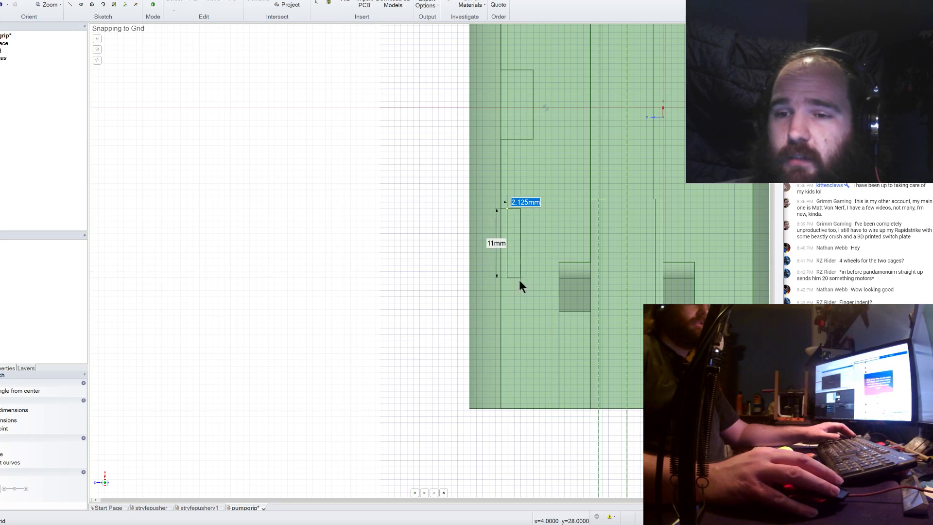
pyautogui.press('Tab')
pyautogui.scroll(-3, 538, 349)
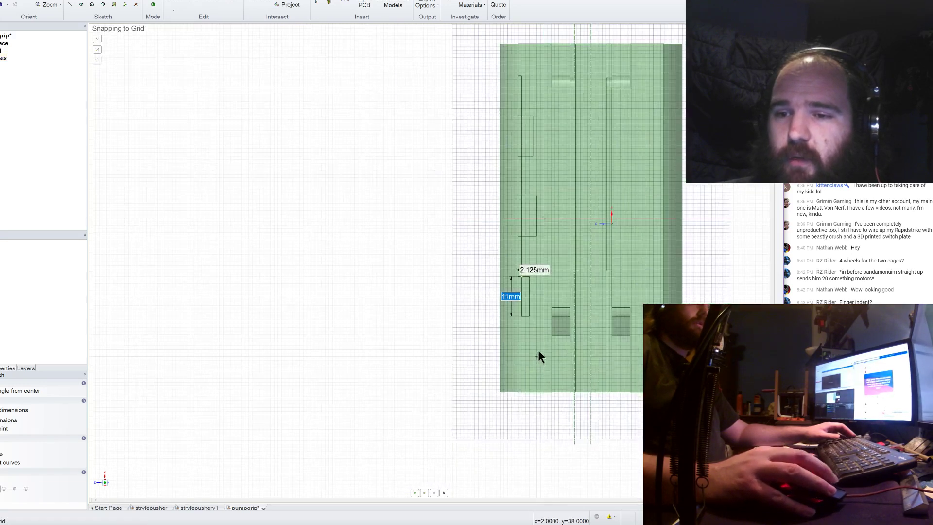
pyautogui.scroll(3, 524, 322)
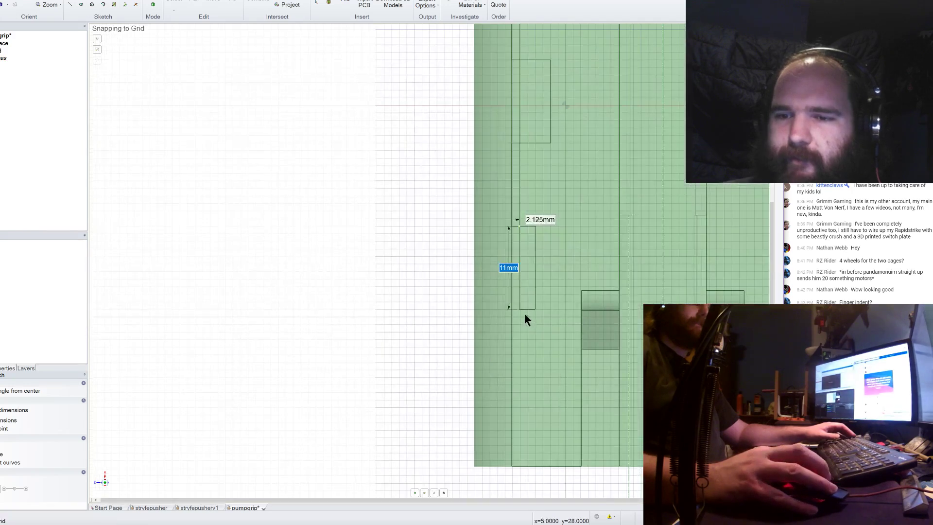
pyautogui.click(519, 309)
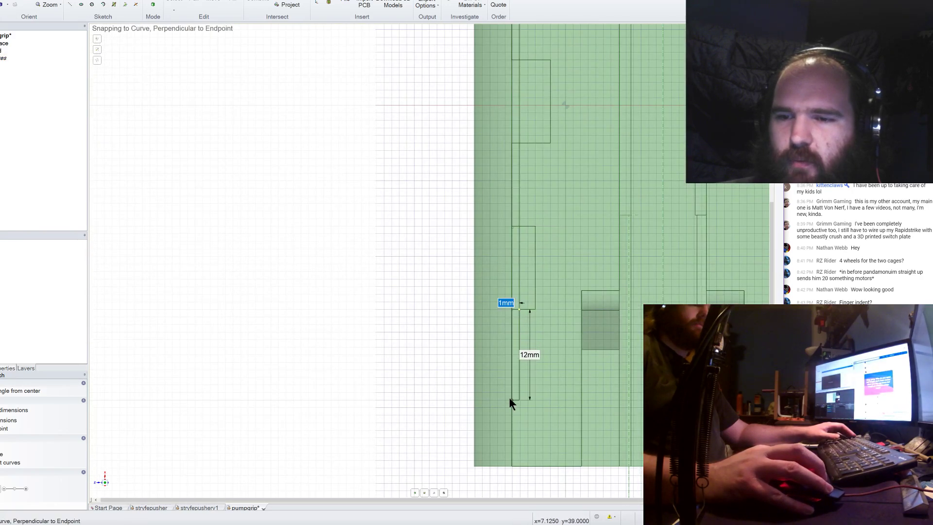
pyautogui.press('Tab')
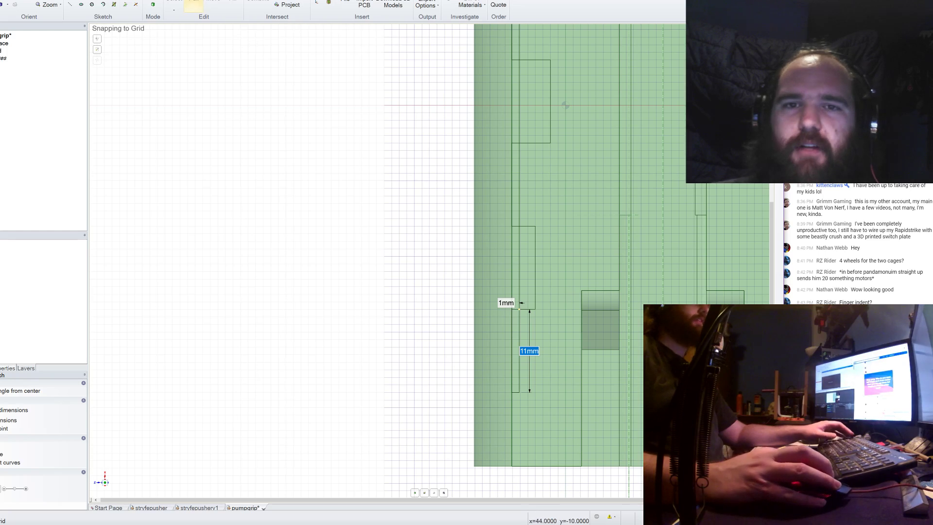
pyautogui.press('Return')
pyautogui.press('d')
pyautogui.click(515, 320)
pyautogui.scroll(-2, 516, 330)
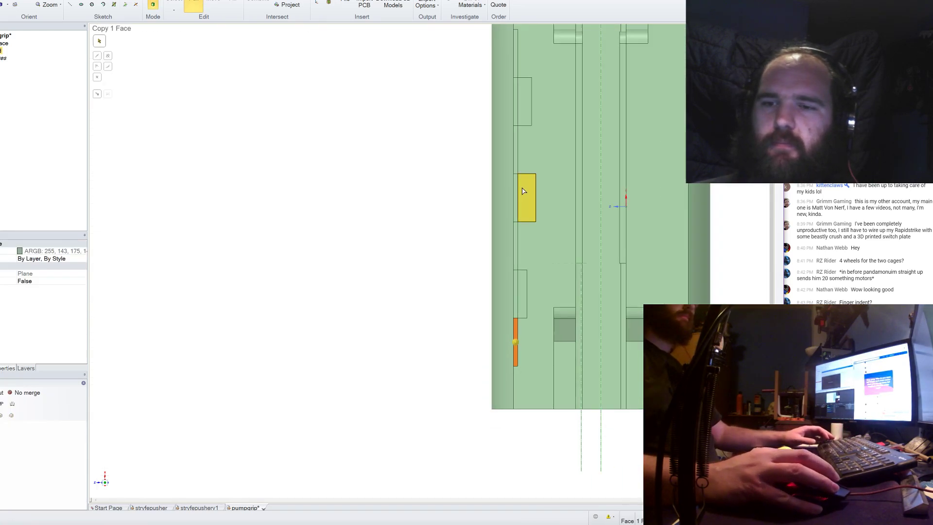
pyautogui.keyDown('ctrl'); pyautogui.click(517, 106); pyautogui.keyUp('ctrl')
pyautogui.scroll(-2, 499, 132)
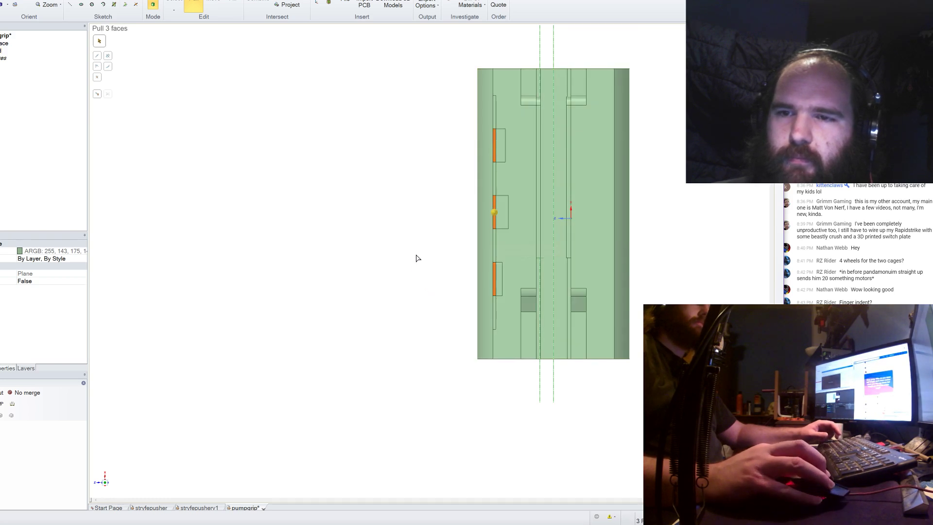
# Cut grooves by sweeping the four separate 1 by 11 mm rectangles along the curved outer edge of the grip's slotted end.
pyautogui.click(494, 312)
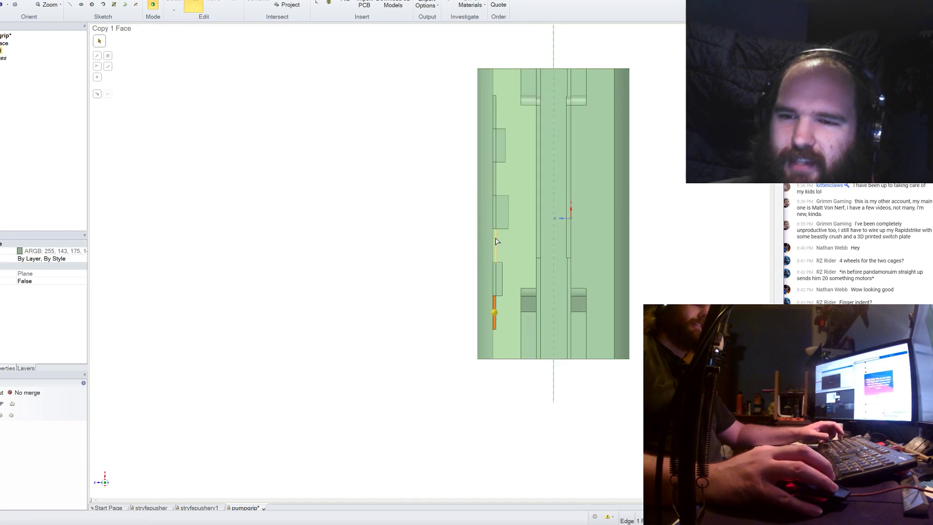
pyautogui.keyDown('ctrl'); pyautogui.click(497, 241); pyautogui.keyUp('ctrl')
pyautogui.scroll(3, 497, 242)
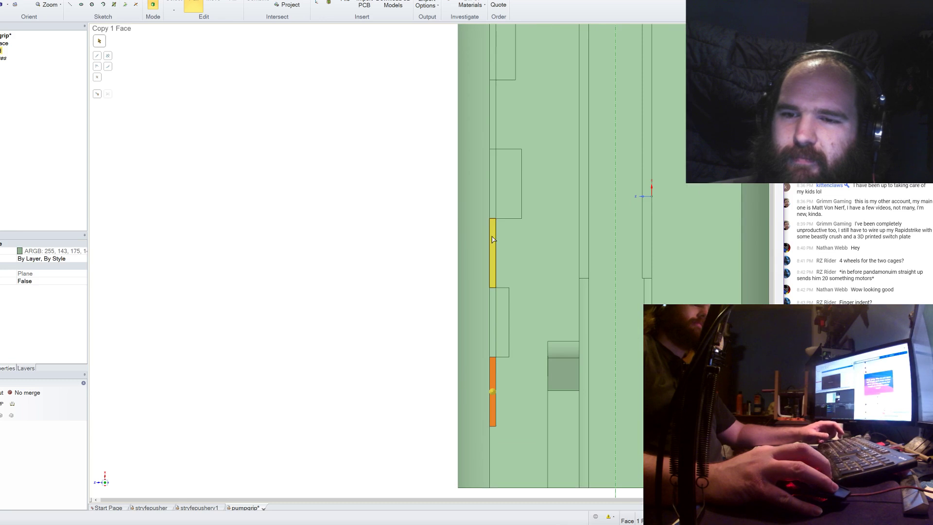
pyautogui.keyDown('ctrl'); pyautogui.click(493, 239); pyautogui.keyUp('ctrl')
pyautogui.keyDown('ctrl'); pyautogui.click(493, 117); pyautogui.keyUp('ctrl')
pyautogui.scroll(-3, 499, 219)
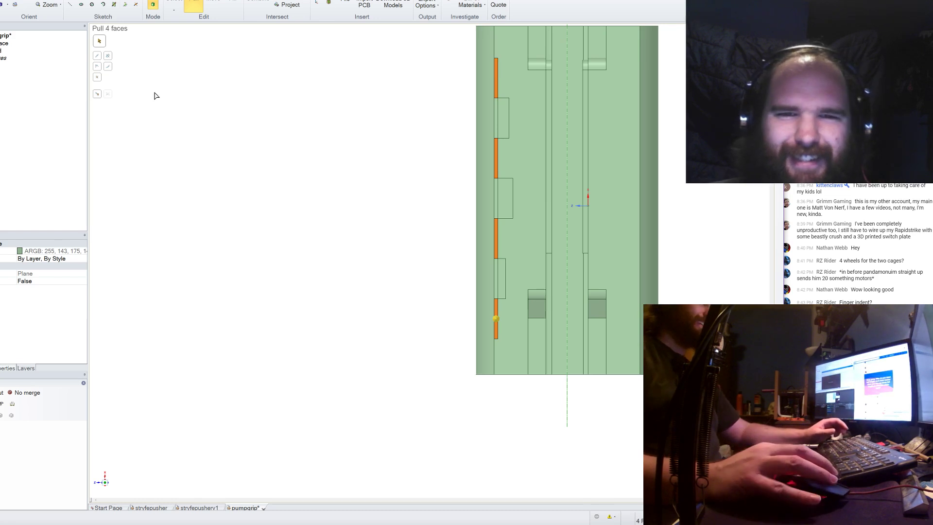
pyautogui.click(109, 58)
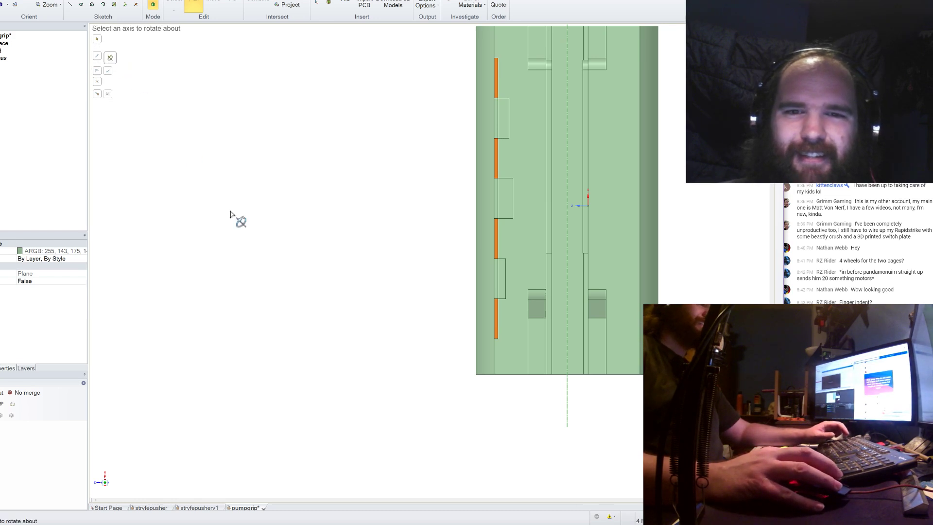
pyautogui.moveTo(239, 218); pyautogui.dragTo(453, 314, button='middle')
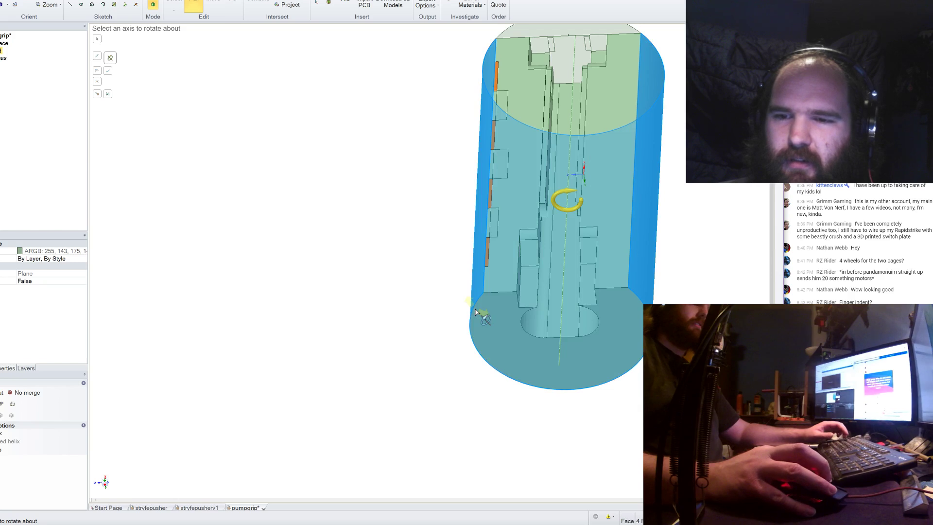
pyautogui.click(474, 311)
pyautogui.keyDown('alt'); pyautogui.click(474, 313); pyautogui.keyUp('alt')
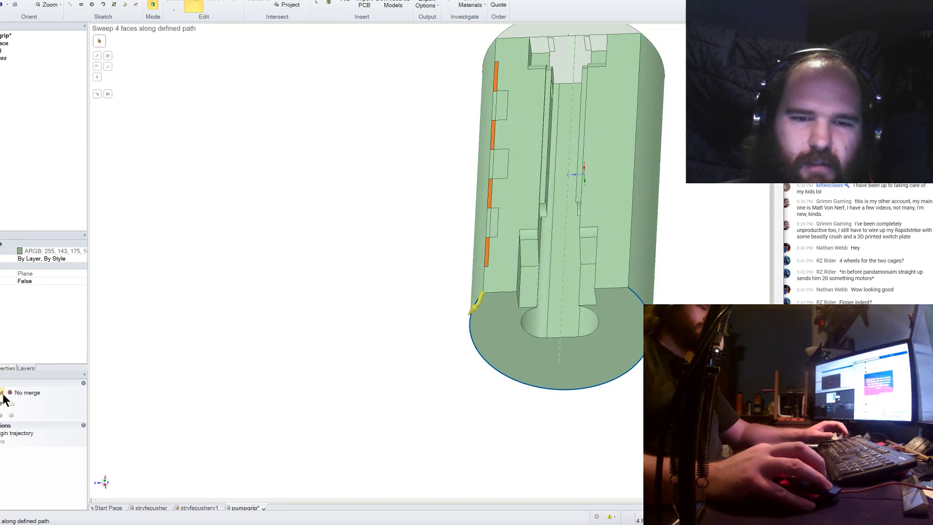
pyautogui.write('3')
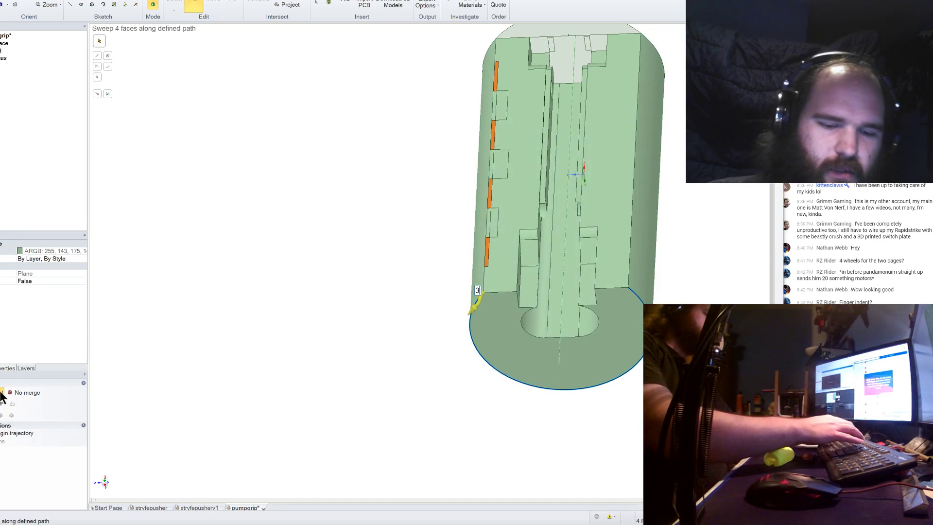
# Examine the swept grooves around the grip and where they meet the flat face near the slotted end.
pyautogui.scroll(-10, 391, 332)
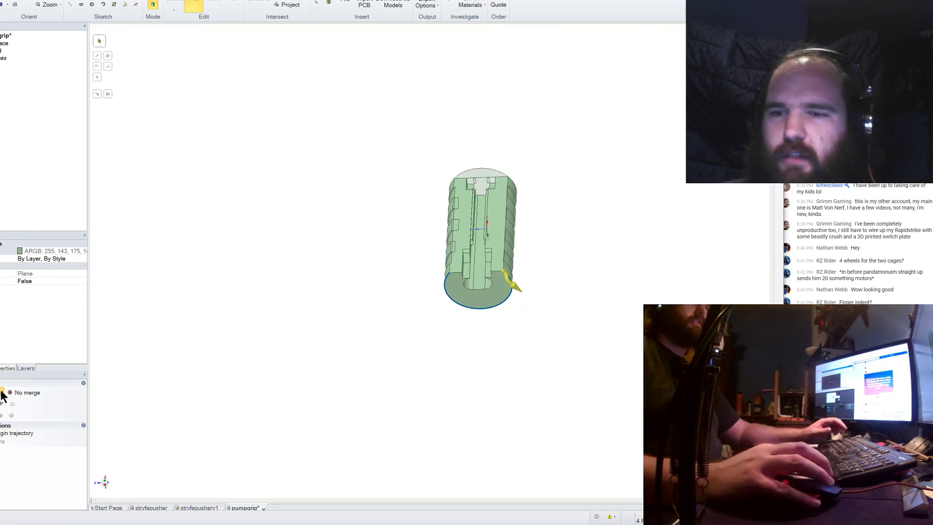
pyautogui.scroll(8, 411, 327)
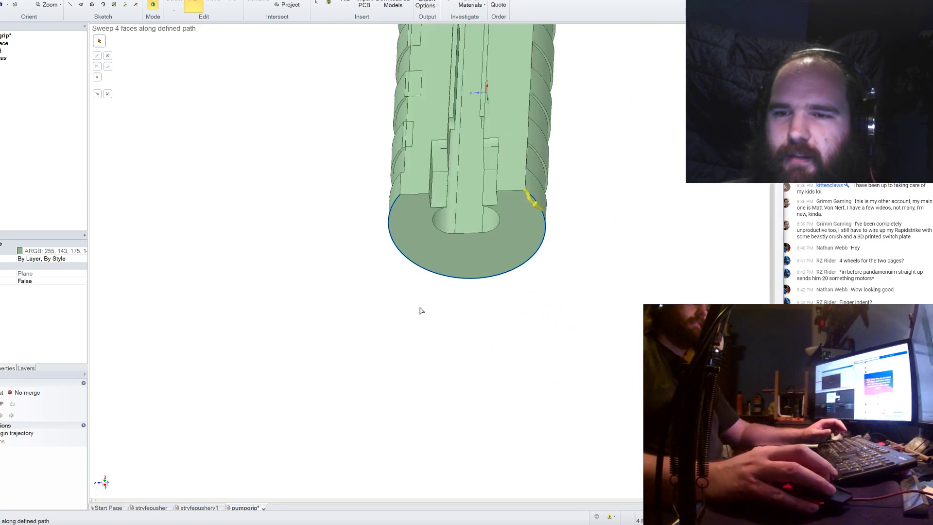
pyautogui.moveTo(419, 311); pyautogui.dragTo(339, 342, button='middle')
pyautogui.scroll(5, 339, 342)
pyautogui.moveTo(530, 248); pyautogui.dragTo(588, 265, button='middle')
pyautogui.scroll(8, 474, 227)
pyautogui.scroll(-5, 473, 227)
pyautogui.moveTo(473, 227)
pyautogui.mouseDown(button='middle')
pyautogui.moveTo(481, 214)
pyautogui.moveTo(474, 226)
pyautogui.mouseUp(button='middle')
pyautogui.moveTo(508, 185); pyautogui.dragTo(522, 251, button='middle')
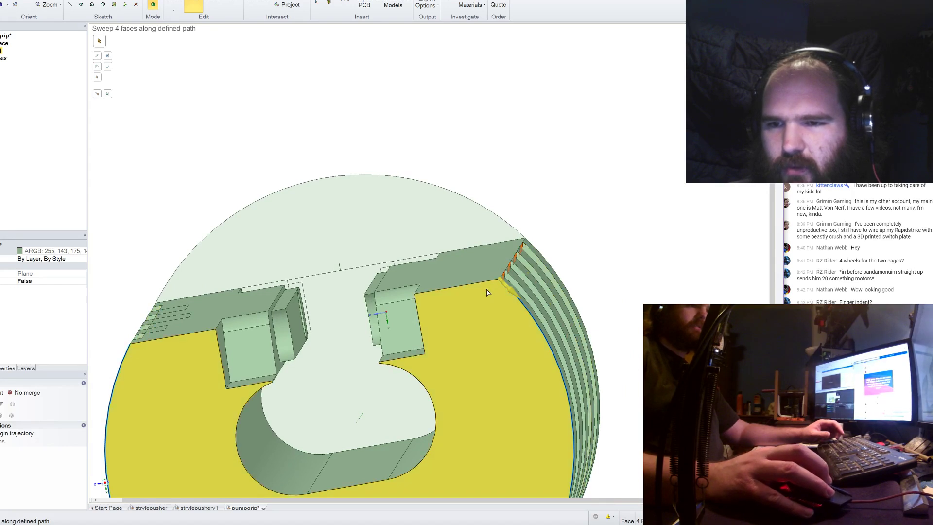
# Sketch on the slotted end face a 1.398 mm square in one upper outer corner and a 1.863 by 1.398 mm rectangle in the other.
pyautogui.click(489, 293)
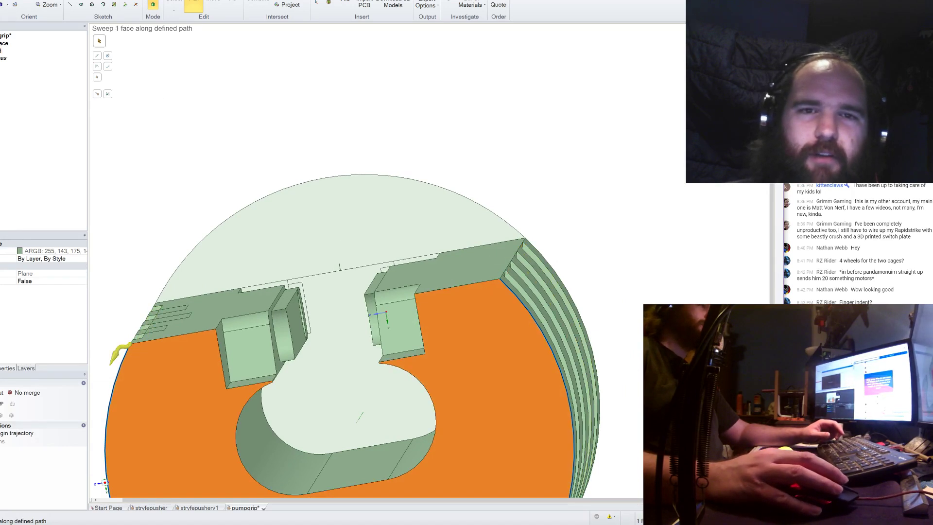
pyautogui.press('k')
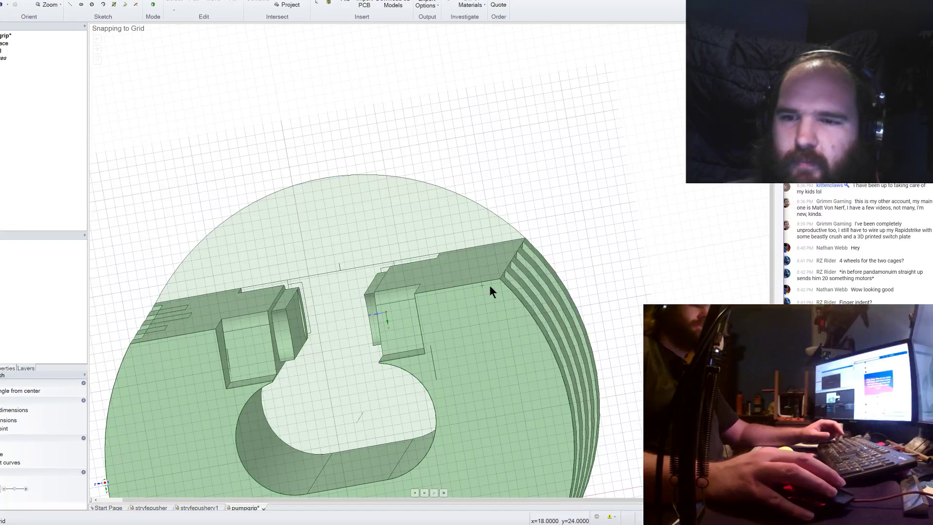
pyautogui.click(499, 280)
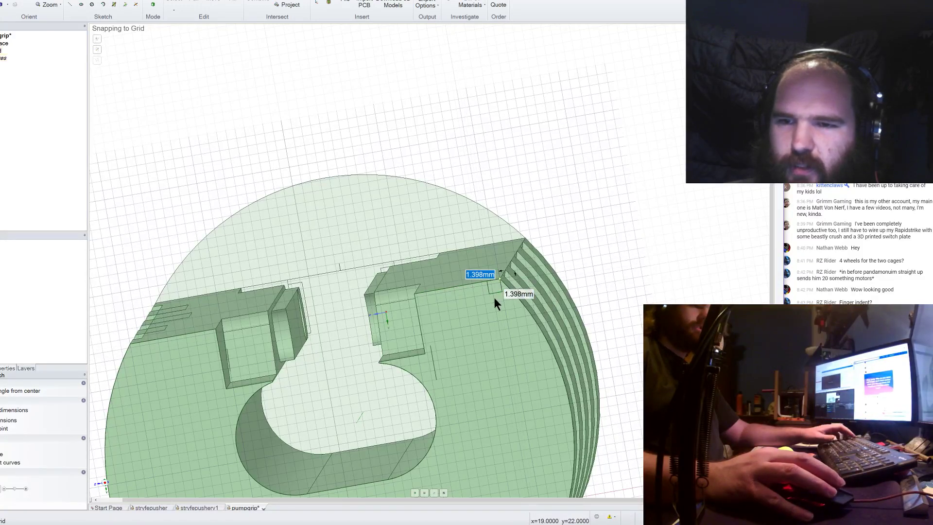
pyautogui.click(490, 292)
pyautogui.click(130, 344)
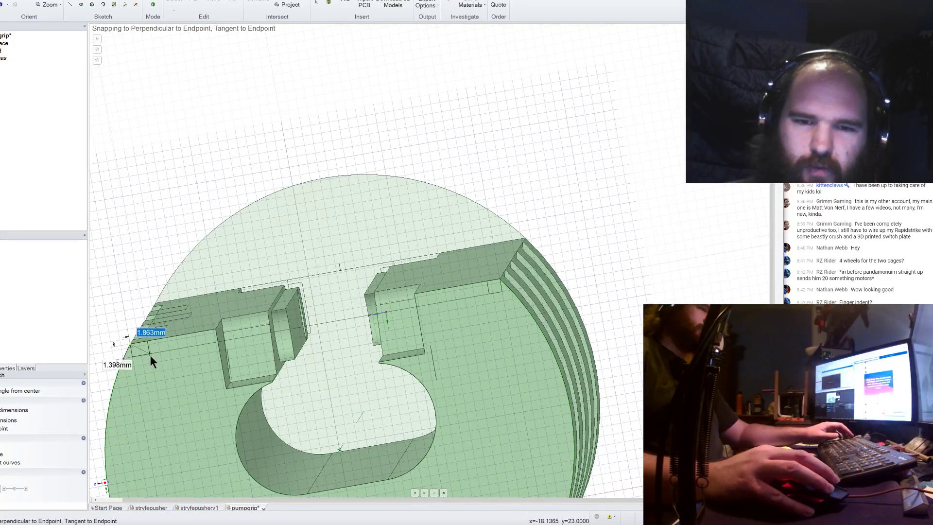
# Pull the two small corner rectangles along the grip's length to fill the groove ends beside the flat faces.
pyautogui.click(194, 4)
pyautogui.click(140, 349)
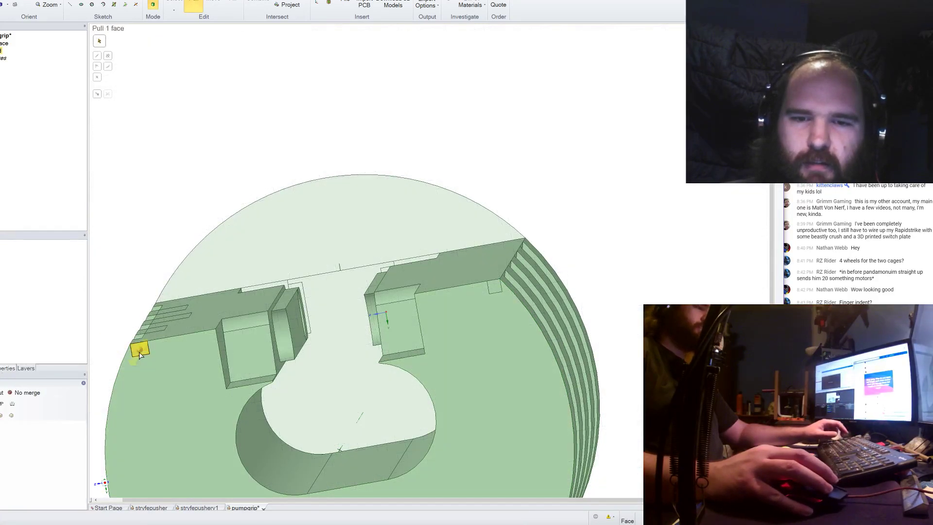
pyautogui.keyDown('ctrl'); pyautogui.click(493, 286); pyautogui.keyUp('ctrl')
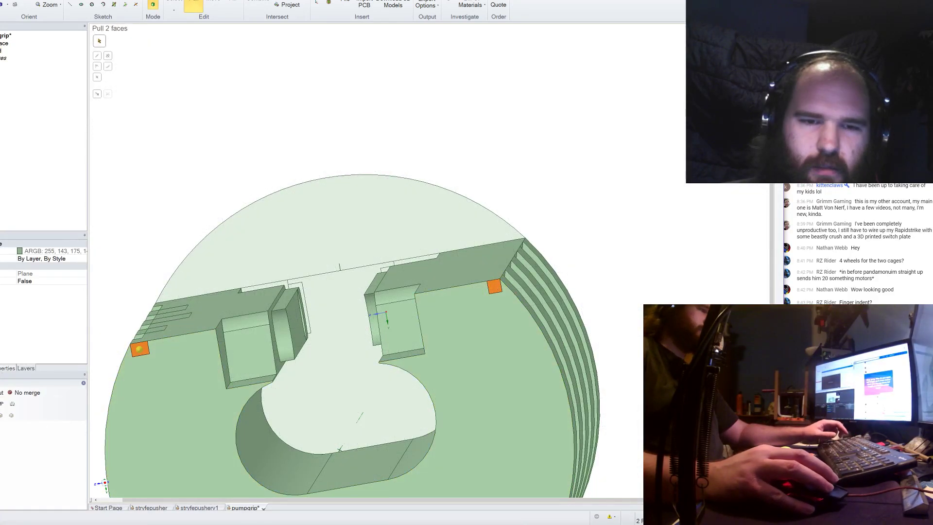
pyautogui.moveTo(199, 222); pyautogui.dragTo(217, 323, button='middle')
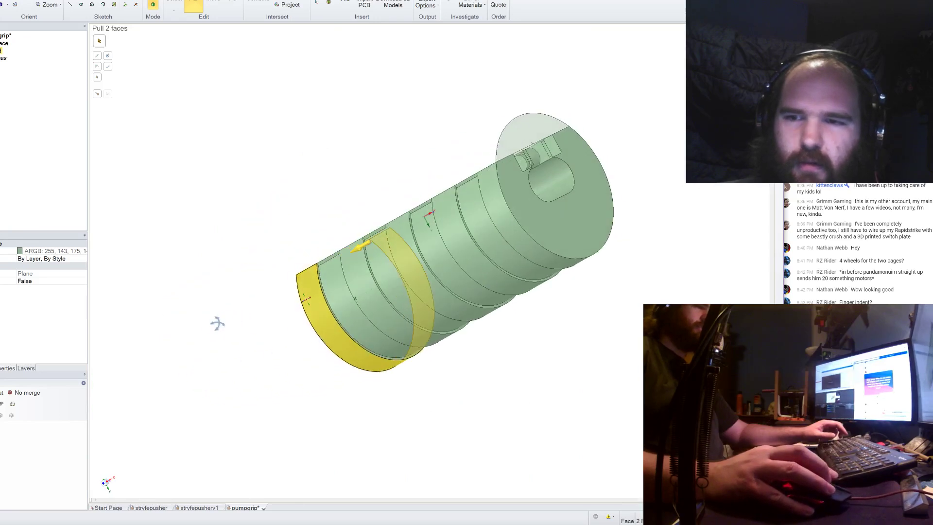
# Round the curved outer edge of the grip's slotted end face with a 5 mm radius.
pyautogui.click(546, 232)
pyautogui.scroll(6, 382, 214)
pyautogui.moveTo(359, 248); pyautogui.dragTo(429, 210, button='middle')
pyautogui.moveTo(388, 187); pyautogui.dragTo(438, 160, button='middle')
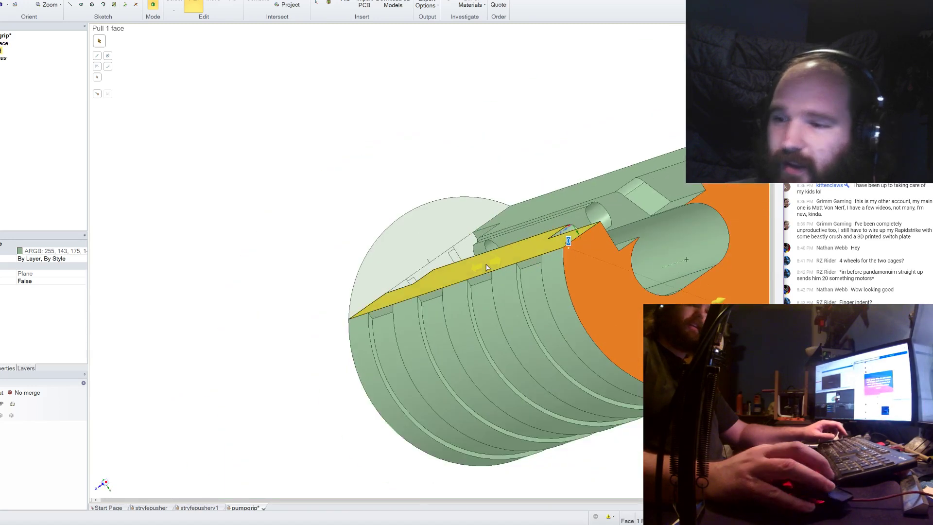
pyautogui.scroll(-3, 406, 236)
pyautogui.scroll(3, 605, 368)
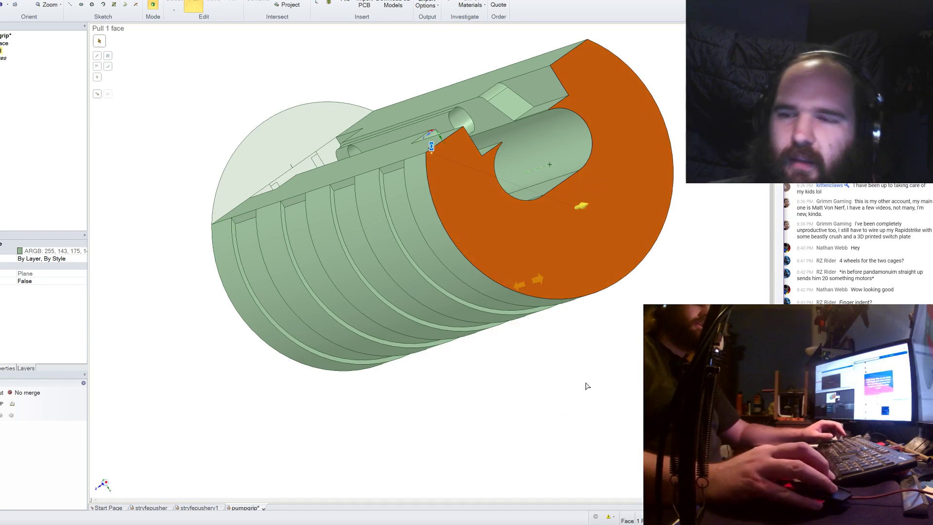
pyautogui.moveTo(585, 383)
pyautogui.mouseDown(button='middle')
pyautogui.moveTo(577, 384)
pyautogui.moveTo(597, 390)
pyautogui.mouseUp(button='middle')
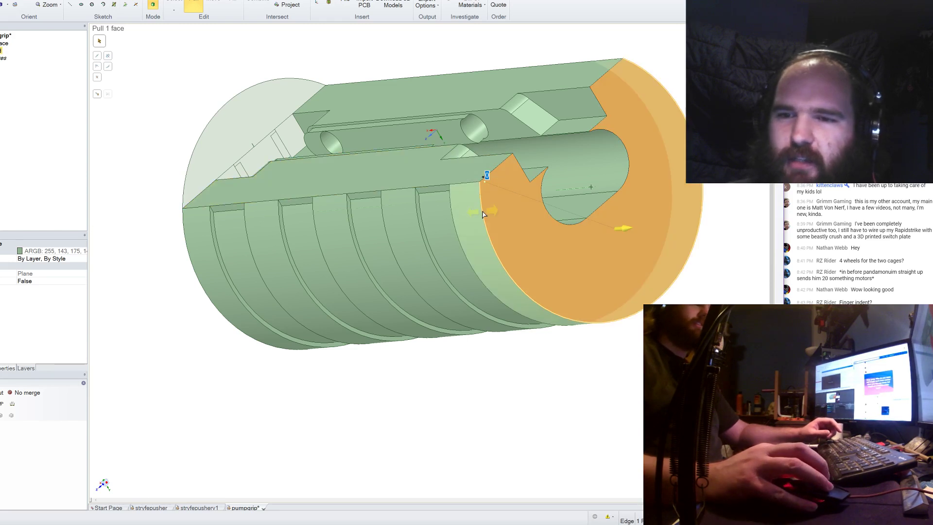
pyautogui.click(484, 208)
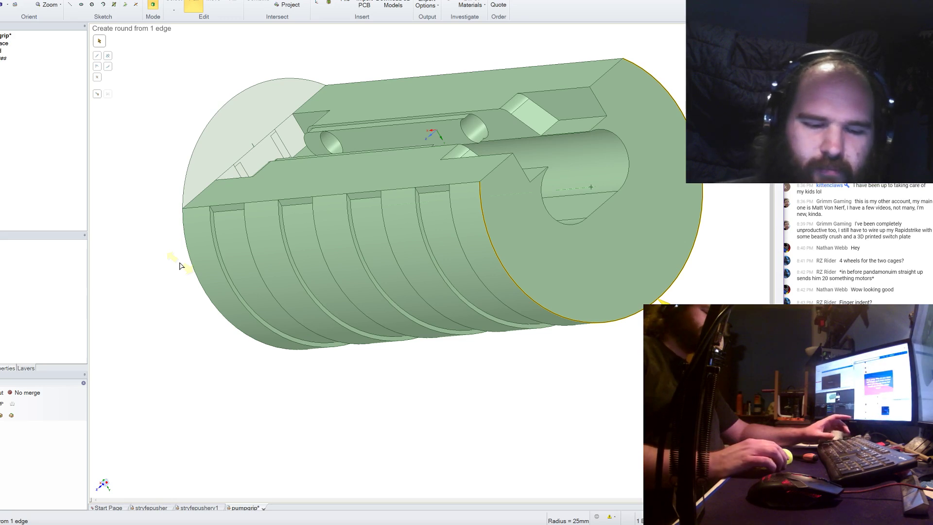
pyautogui.write('5')
pyautogui.press('Return')
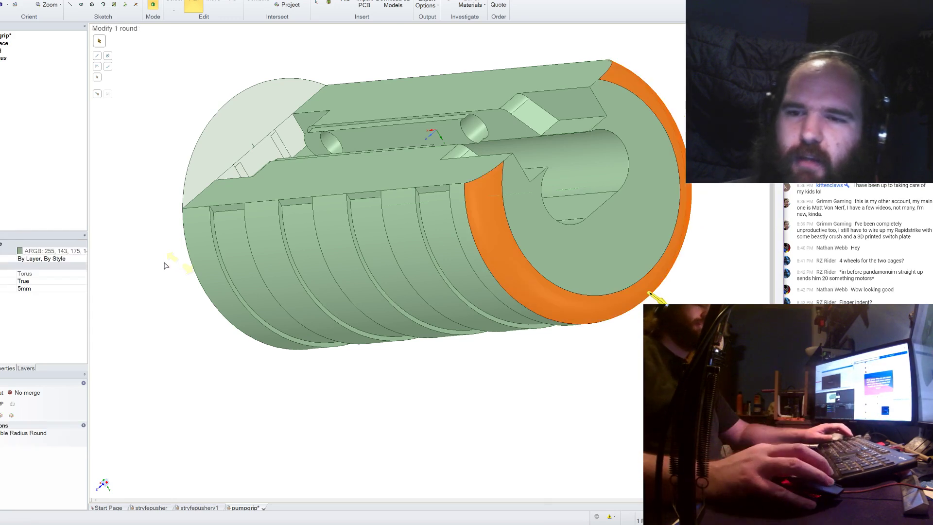
# Round the curved outer edge of the grip's other end face with a 7 mm radius.
pyautogui.moveTo(484, 362); pyautogui.dragTo(549, 389, button='middle')
pyautogui.click(201, 262)
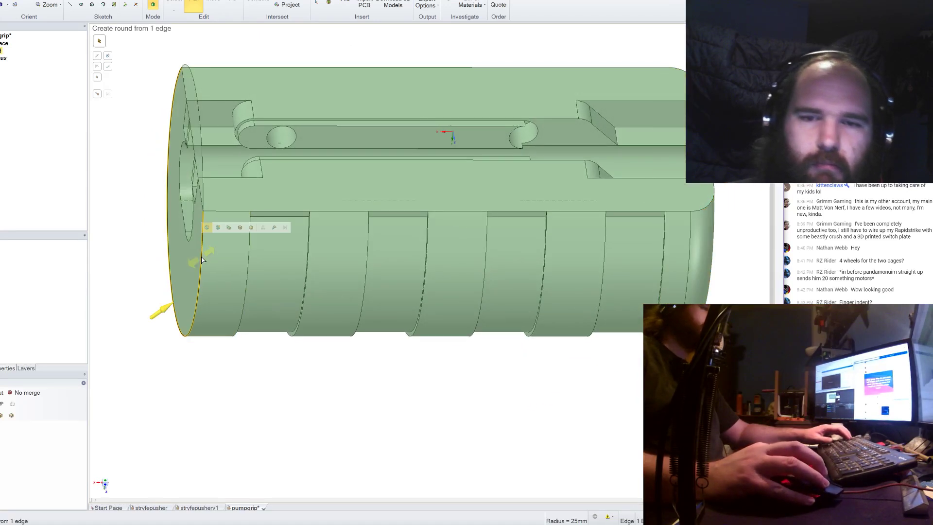
pyautogui.write('7')
pyautogui.press('Return')
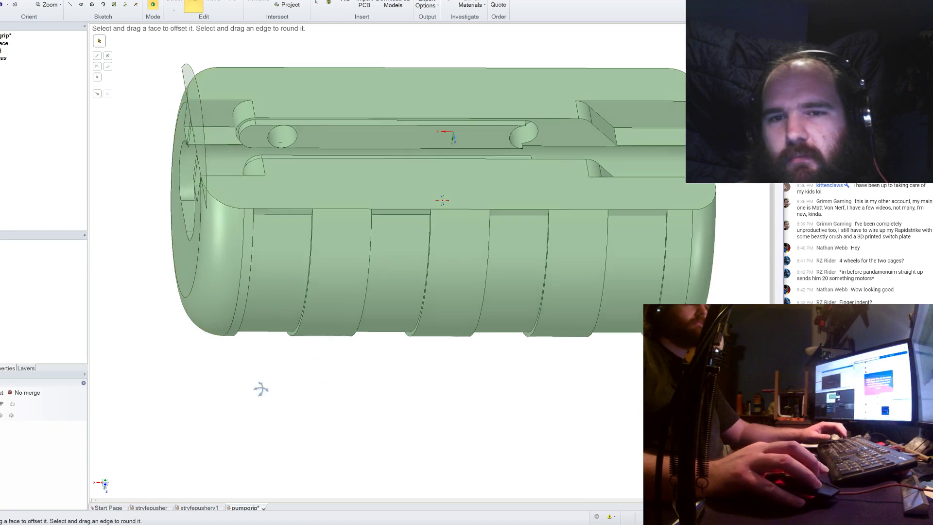
pyautogui.moveTo(261, 387); pyautogui.dragTo(209, 362, button='middle')
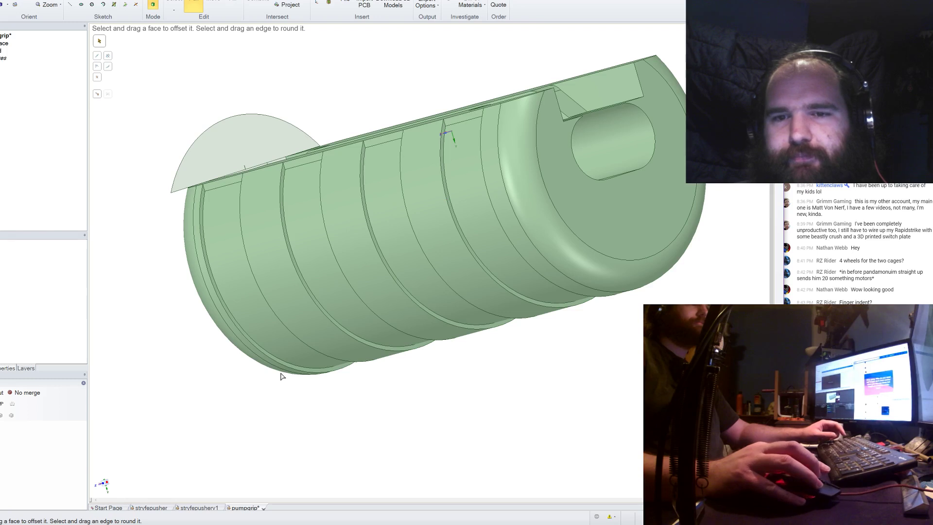
# Round both inner floor edges of the groove nearest the 7 mm rounded end with a 1 mm radius.
pyautogui.moveTo(281, 376); pyautogui.dragTo(360, 331, button='middle')
pyautogui.click(342, 201)
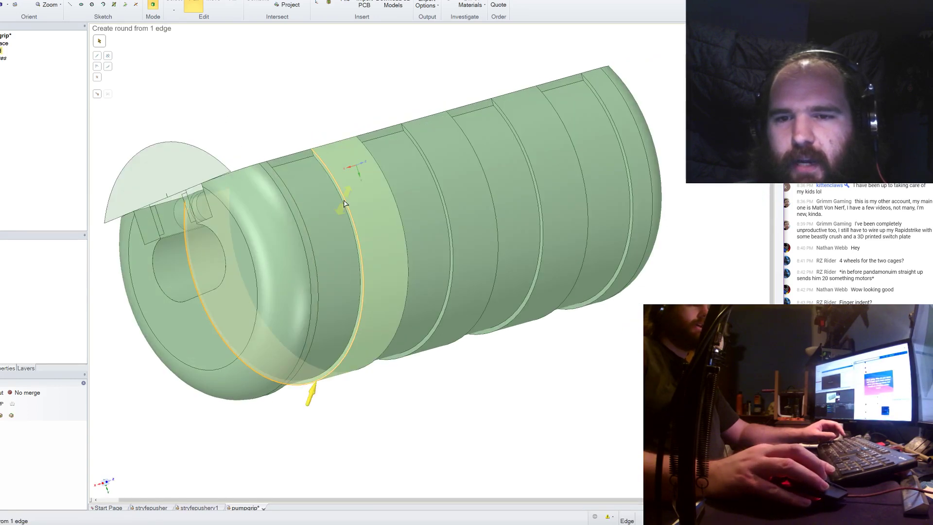
pyautogui.scroll(5, 344, 206)
pyautogui.moveTo(342, 207); pyautogui.dragTo(340, 195, button='middle')
pyautogui.write('1')
pyautogui.press('Return')
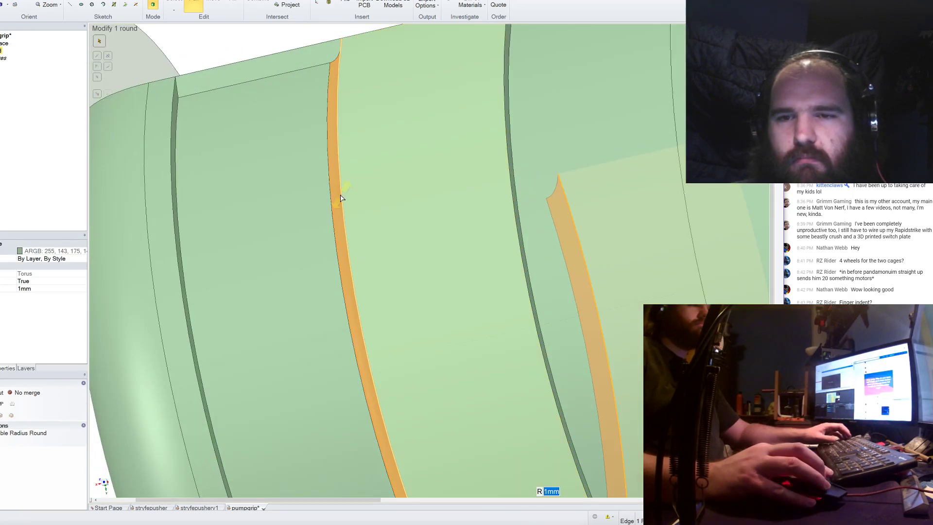
pyautogui.click(177, 161)
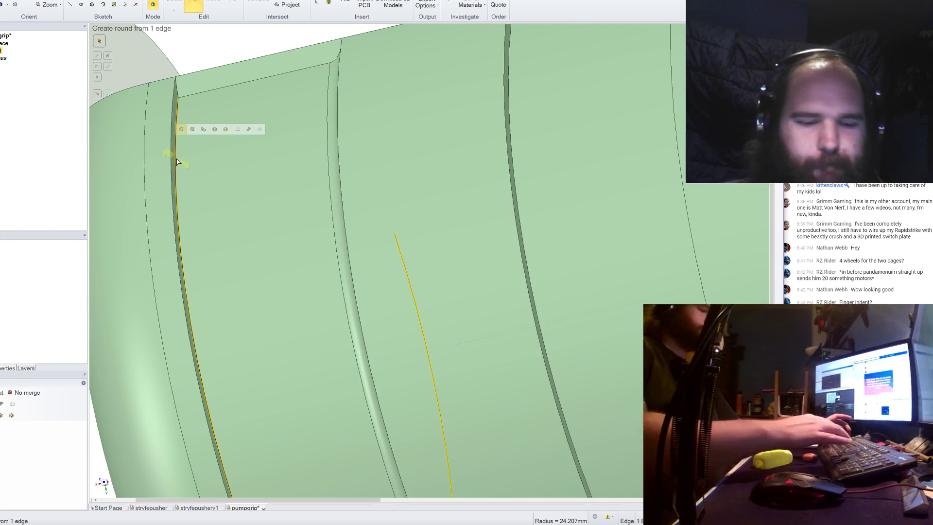
pyautogui.write('1')
pyautogui.press('Return')
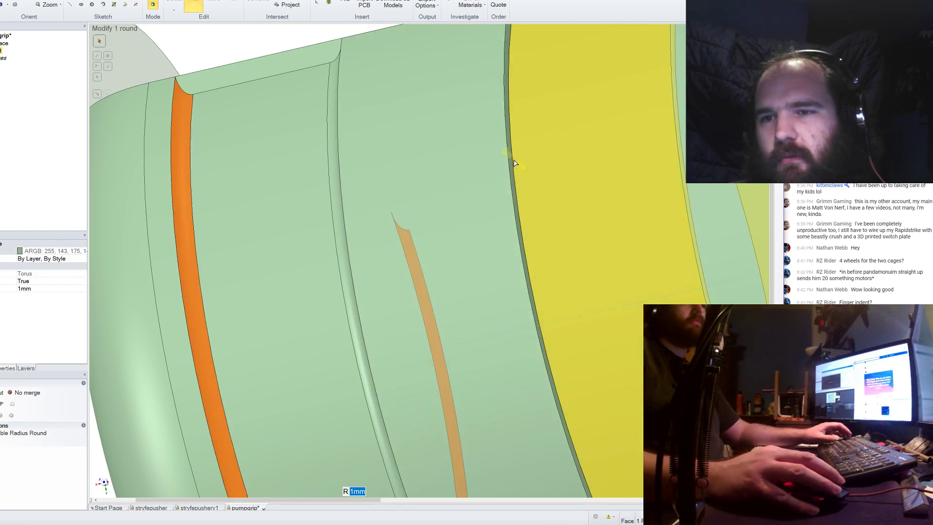
# Round the inner floor edge facing the 7 mm rounded end in each of the other three grooves with a 1 mm radius.
pyautogui.click(510, 160)
pyautogui.write('1')
pyautogui.press('Return')
pyautogui.scroll(-4, 444, 167)
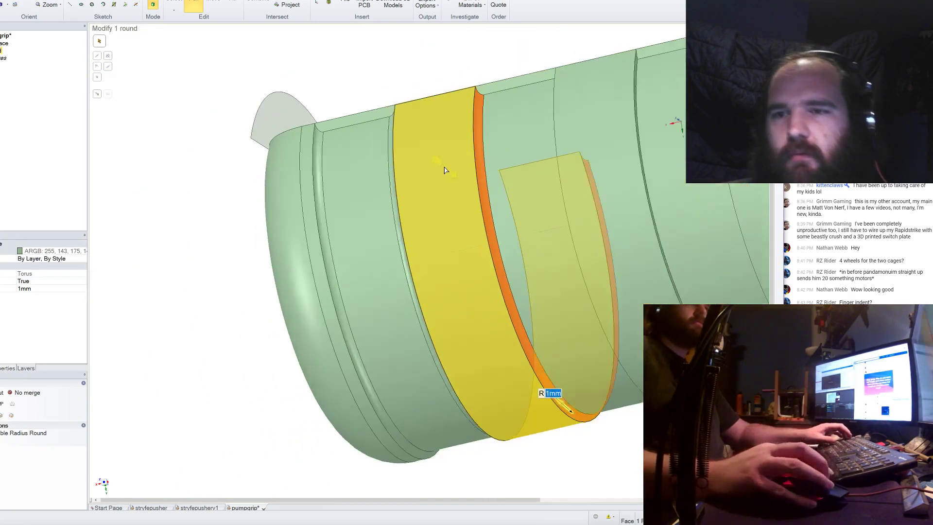
pyautogui.scroll(-4, 444, 170)
pyautogui.scroll(4, 368, 178)
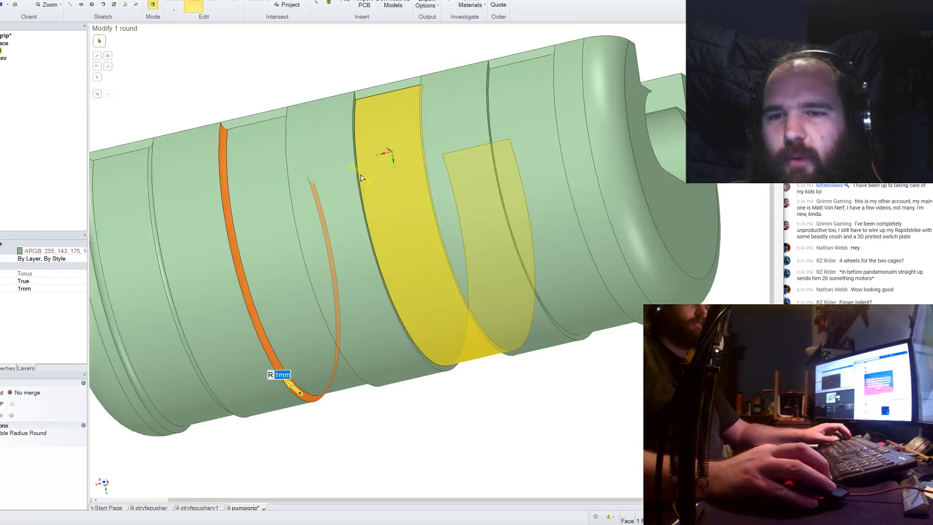
pyautogui.click(362, 178)
pyautogui.write('1')
pyautogui.press('Return')
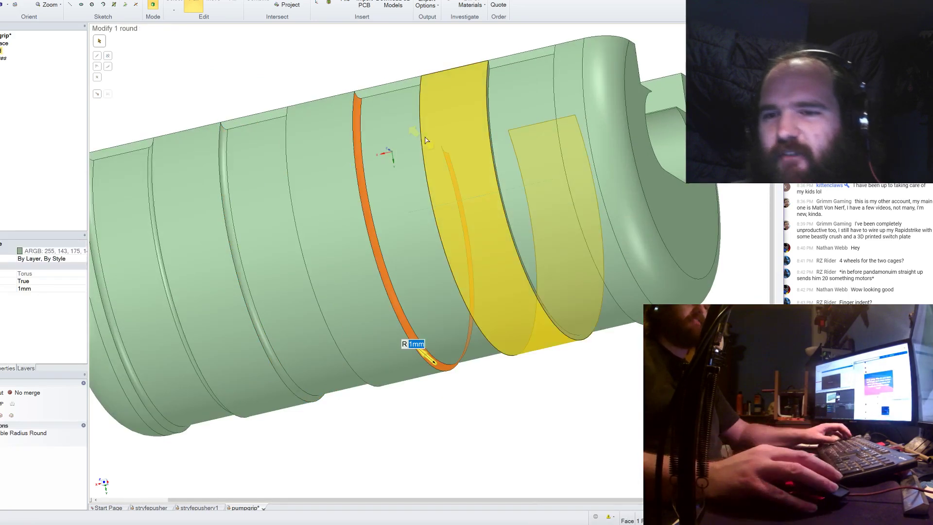
pyautogui.click(490, 132)
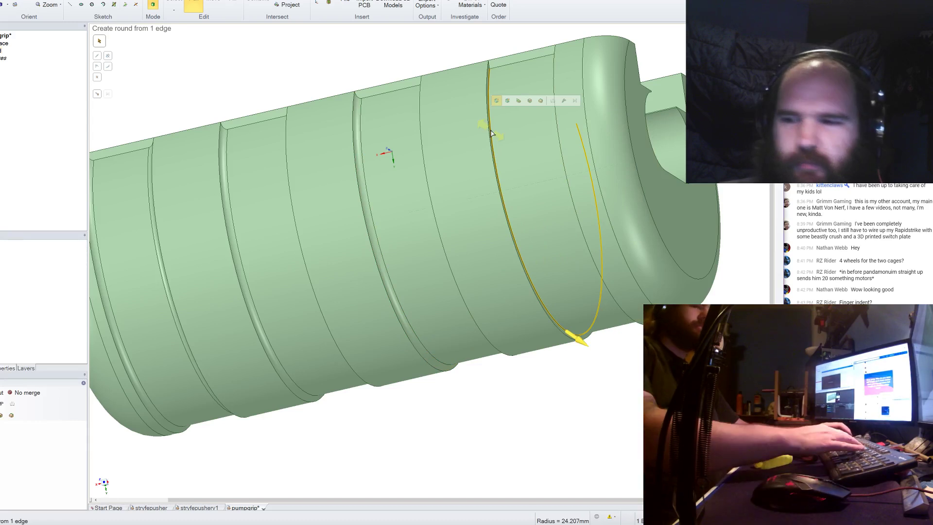
pyautogui.write('1')
pyautogui.press('Return')
# Round the remaining inner floor edge of the groove nearest the 5 mm rounded end with a 1 mm radius.
pyautogui.moveTo(491, 133); pyautogui.dragTo(552, 116, button='middle')
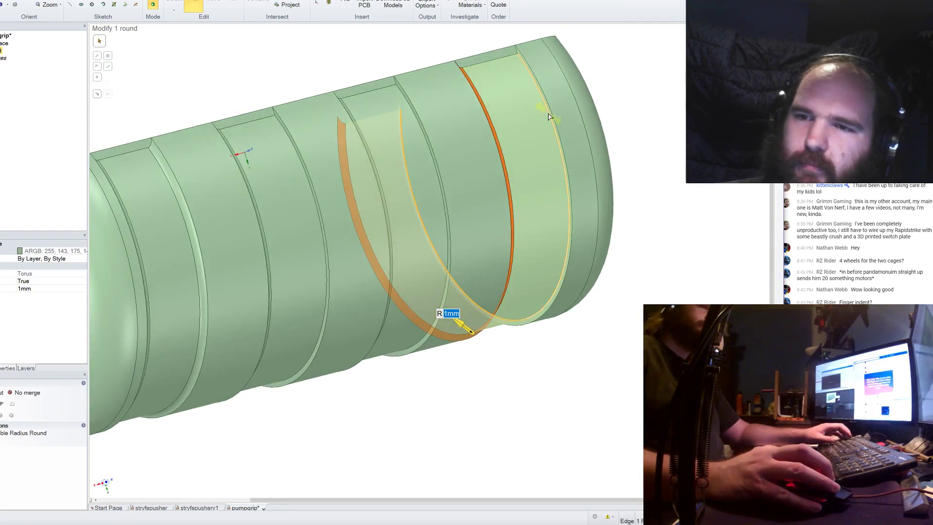
pyautogui.click(548, 117)
pyautogui.write('1')
pyautogui.press('Return')
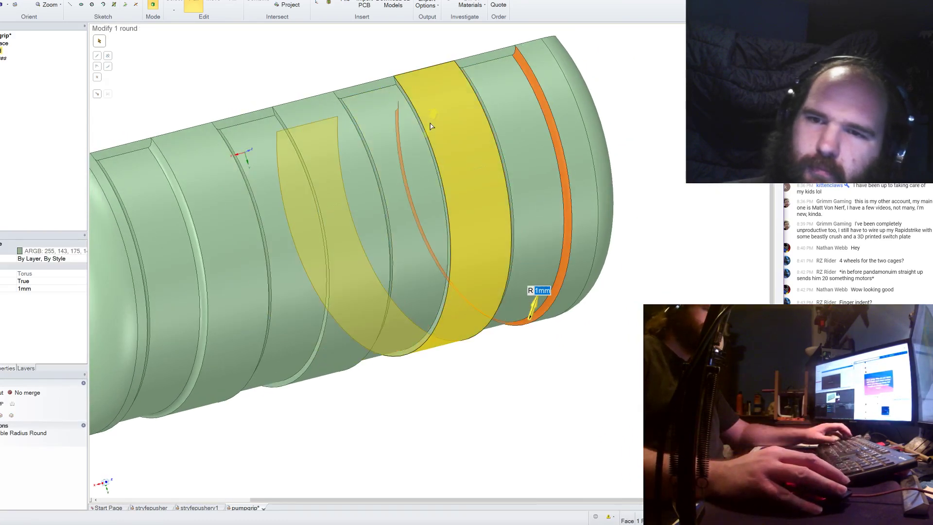
# Round the edges of two more grip grooves on the cylinder's outside with a 1 mm radius each.
pyautogui.click(420, 128)
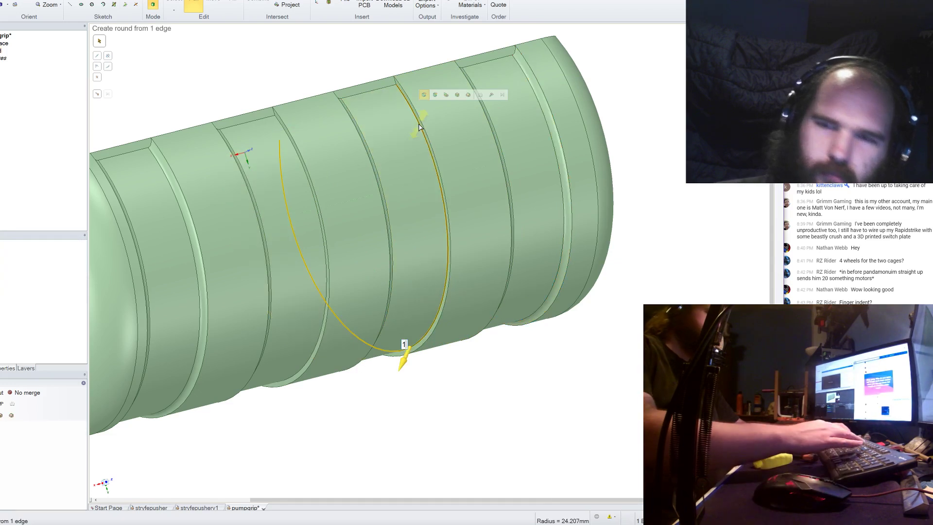
pyautogui.write('1')
pyautogui.press('Return')
pyautogui.click(305, 173)
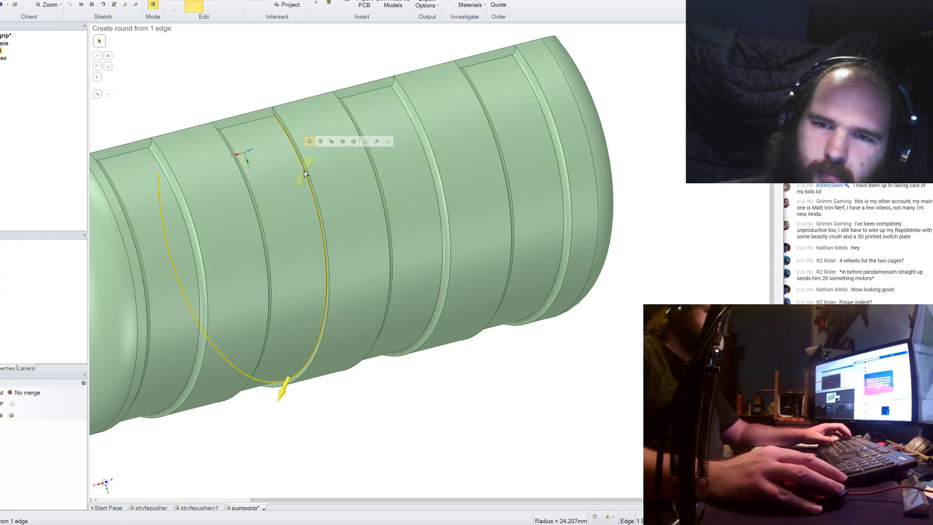
pyautogui.write('1')
pyautogui.press('Return')
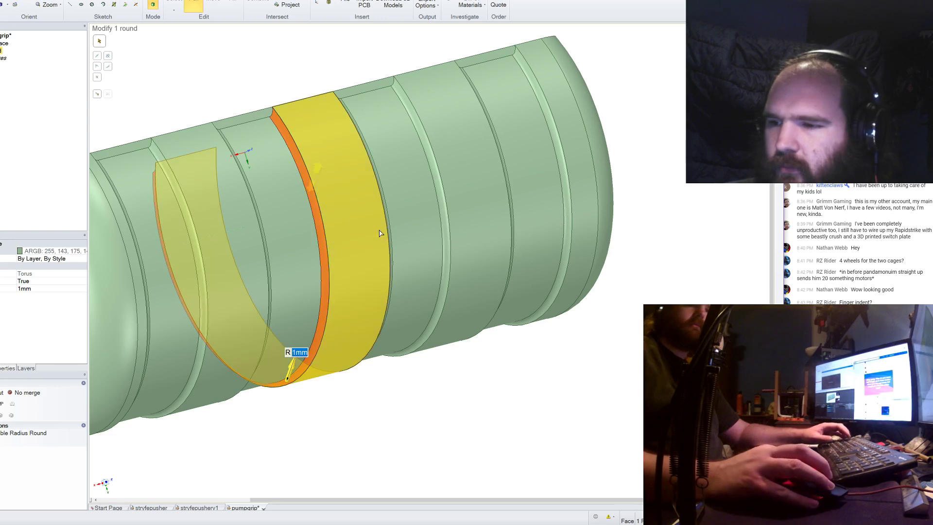
# Start a line sketch on the flat side face of the recess at the open end of the grip's slot.
pyautogui.moveTo(542, 295); pyautogui.dragTo(490, 338, button='middle')
pyautogui.click(496, 384)
pyautogui.moveTo(495, 383); pyautogui.dragTo(568, 366, button='middle')
pyautogui.scroll(-5, 567, 366)
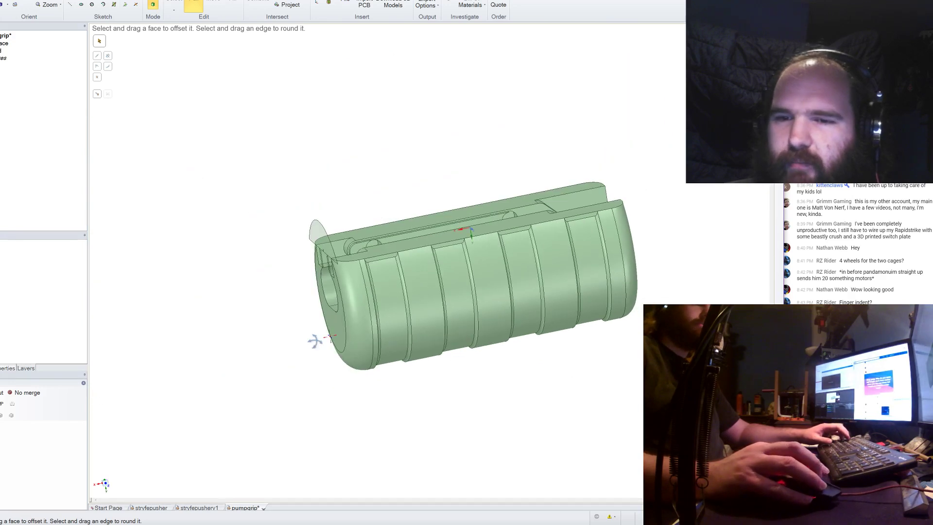
pyautogui.moveTo(331, 337)
pyautogui.mouseDown(button='middle')
pyautogui.moveTo(349, 344)
pyautogui.moveTo(325, 350)
pyautogui.moveTo(344, 272)
pyautogui.mouseUp(button='middle')
pyautogui.click(345, 354)
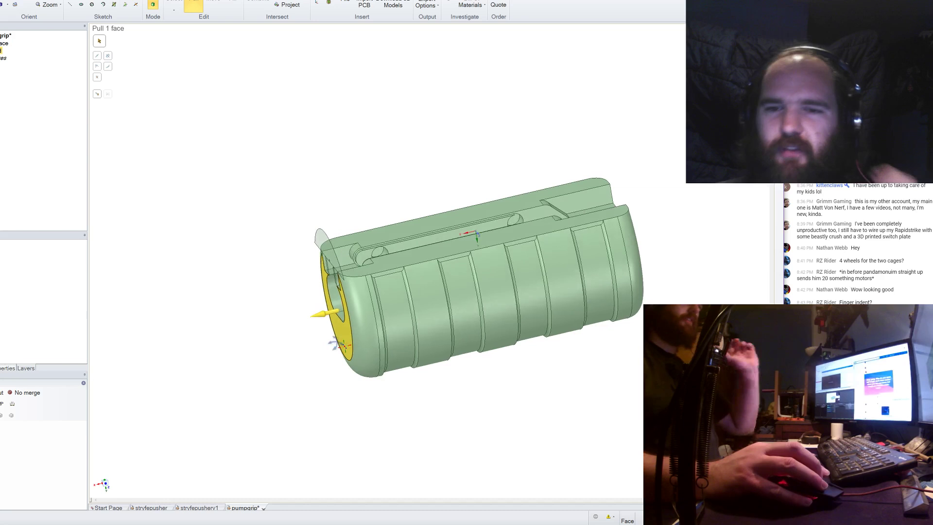
pyautogui.click(343, 260)
pyautogui.click(343, 260)
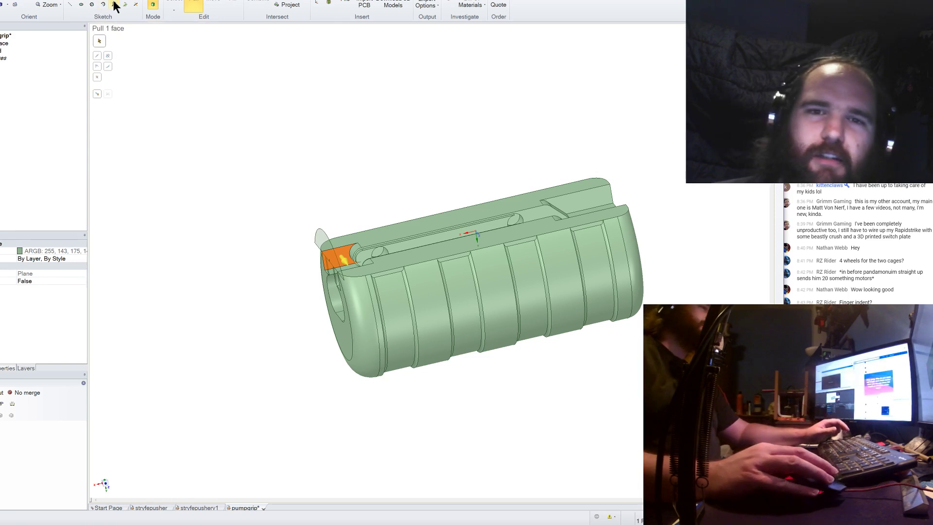
pyautogui.click(136, 3)
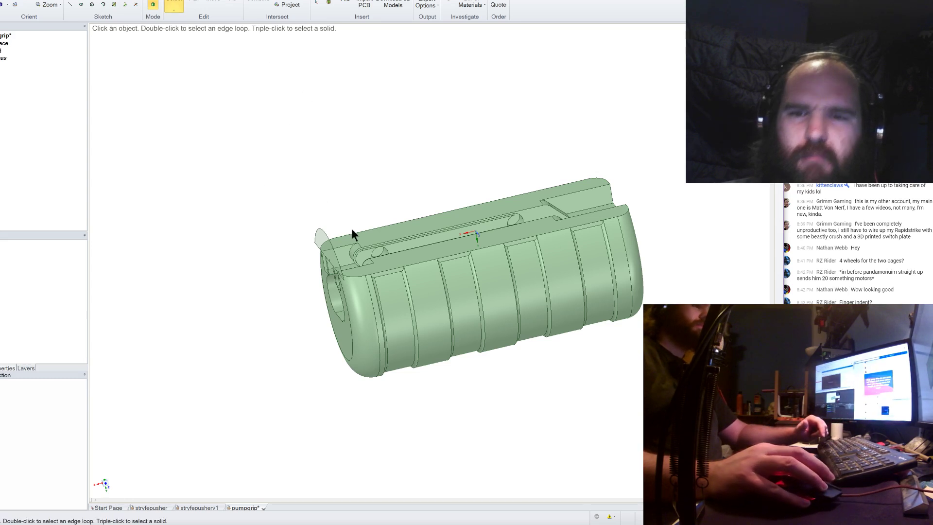
pyautogui.click(344, 252)
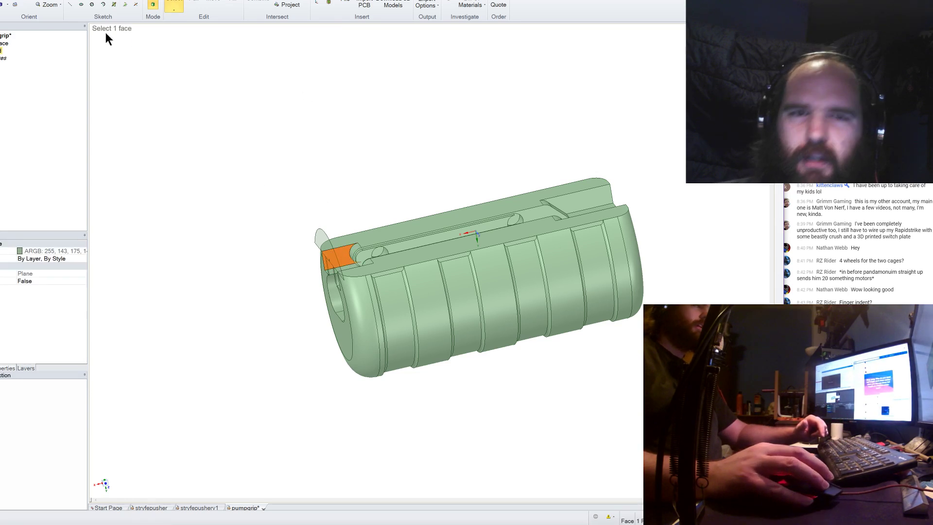
pyautogui.click(71, 4)
pyautogui.scroll(5, 352, 282)
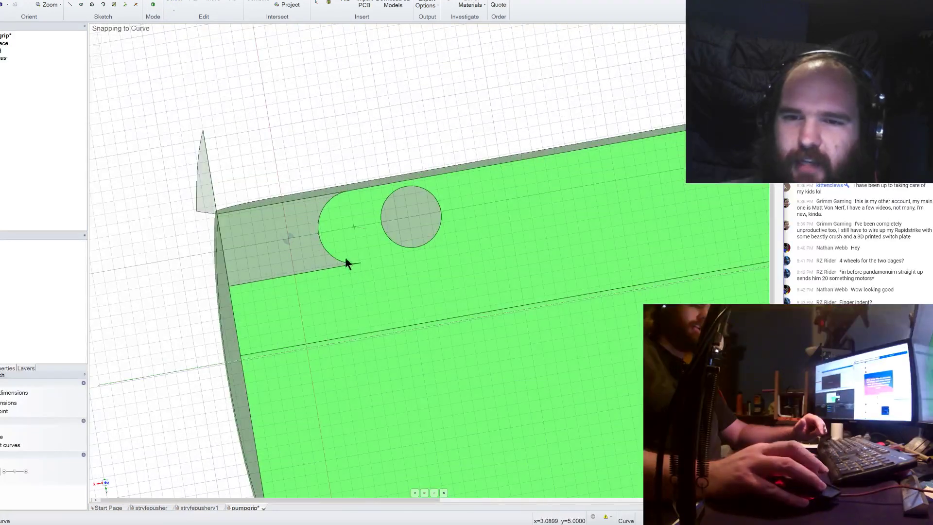
# Draw a 45° line about 4.6 mm long from the centre of the recess's end arc to its straight edge.
pyautogui.click(322, 208)
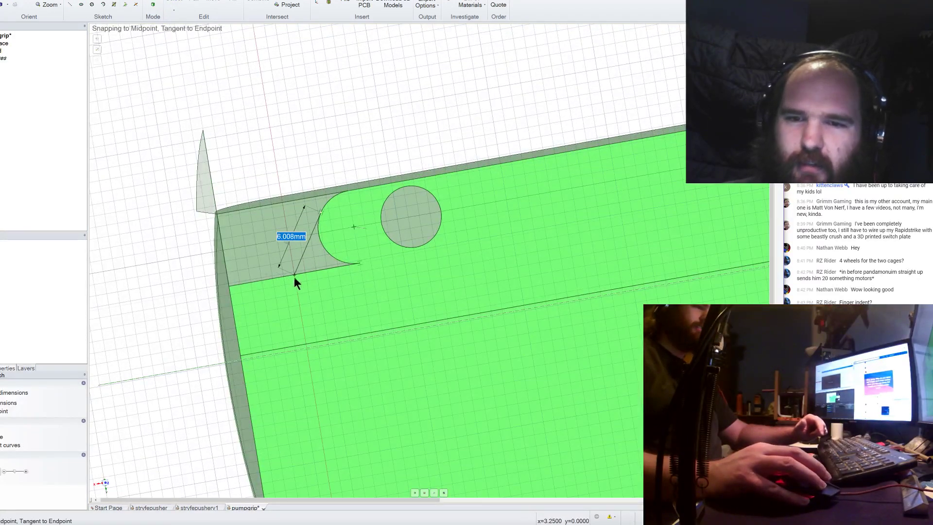
pyautogui.click(82, 4)
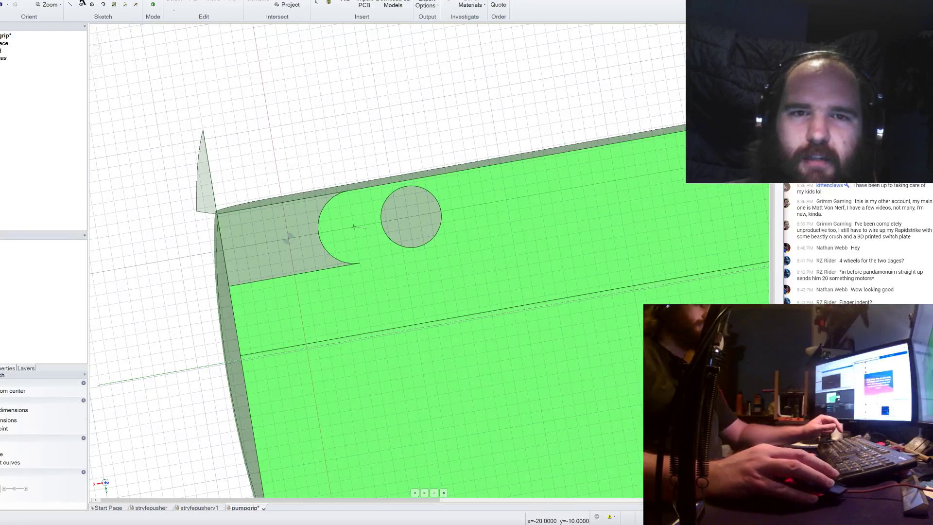
pyautogui.click(353, 226)
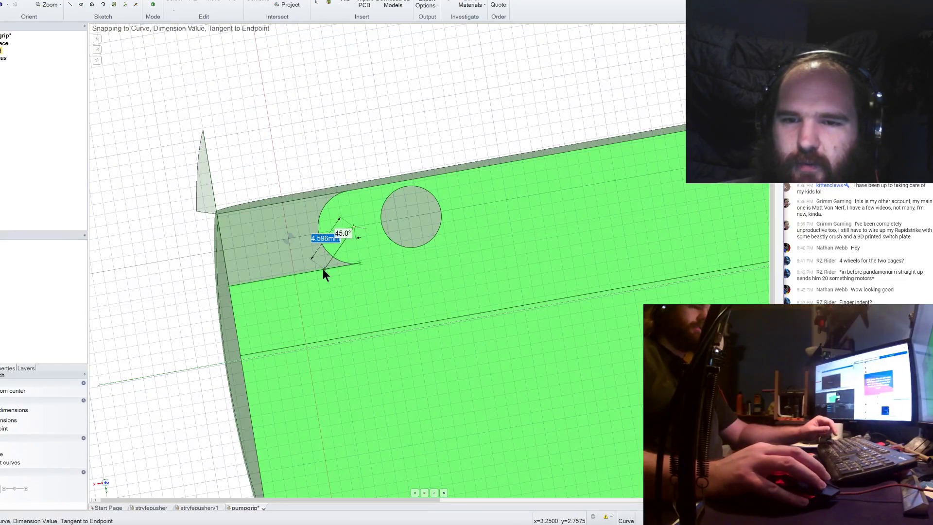
pyautogui.click(323, 269)
# Offset the 45° line about 3.2 mm onto the arc and extend it with a 6.01 mm line to the recess's straight edge.
pyautogui.click(344, 247)
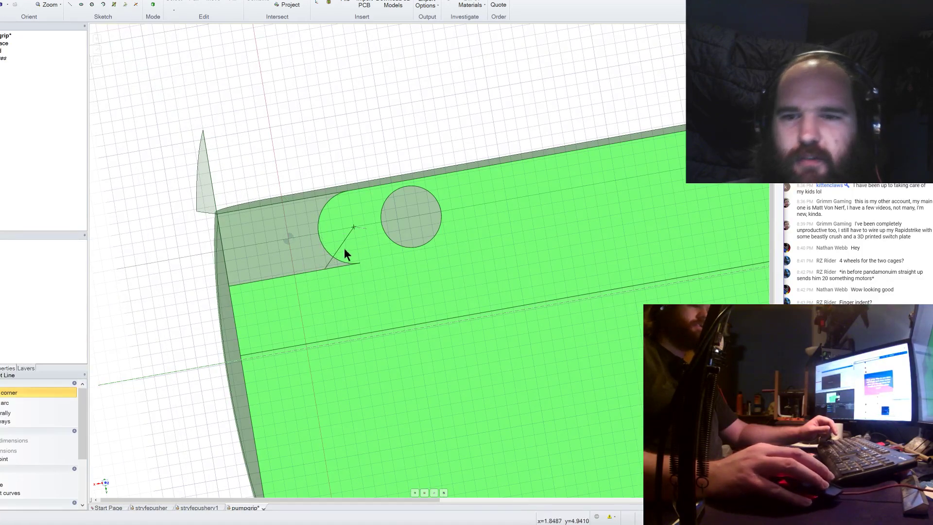
pyautogui.press('l')
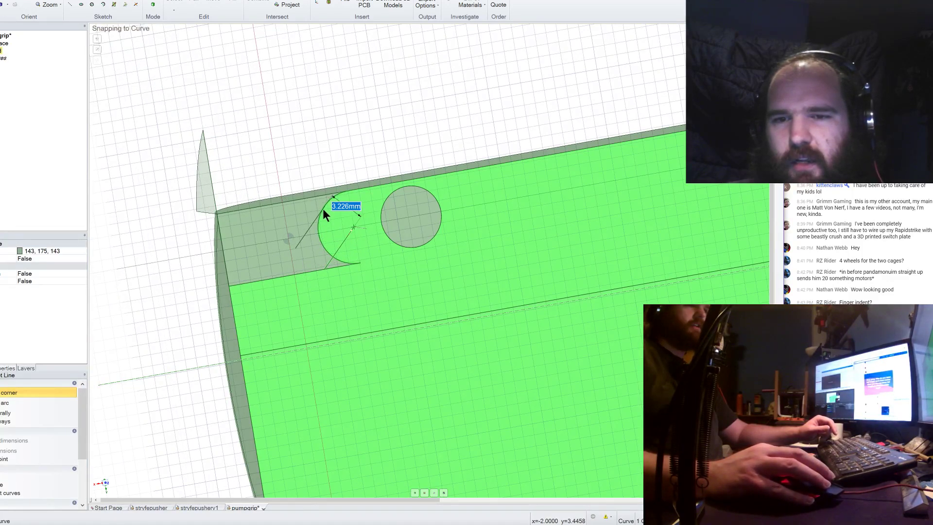
pyautogui.click(323, 208)
pyautogui.press('l')
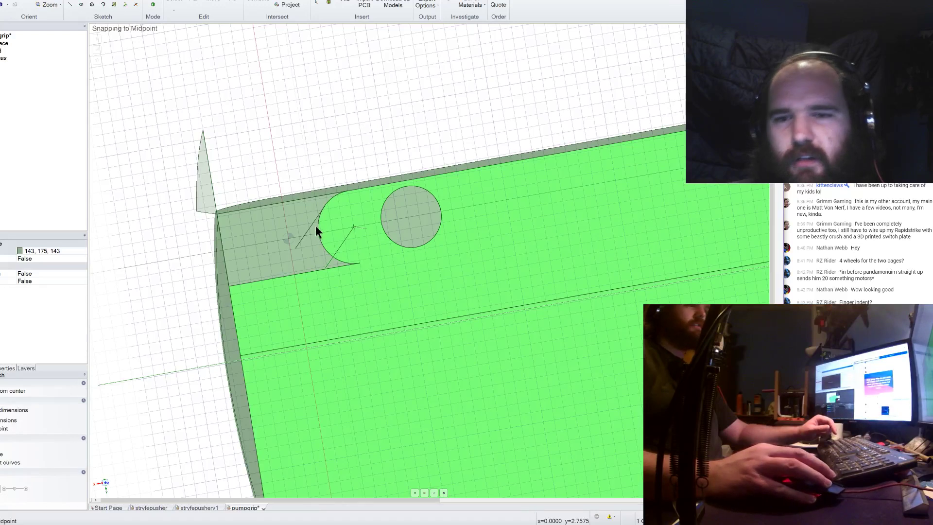
pyautogui.click(313, 221)
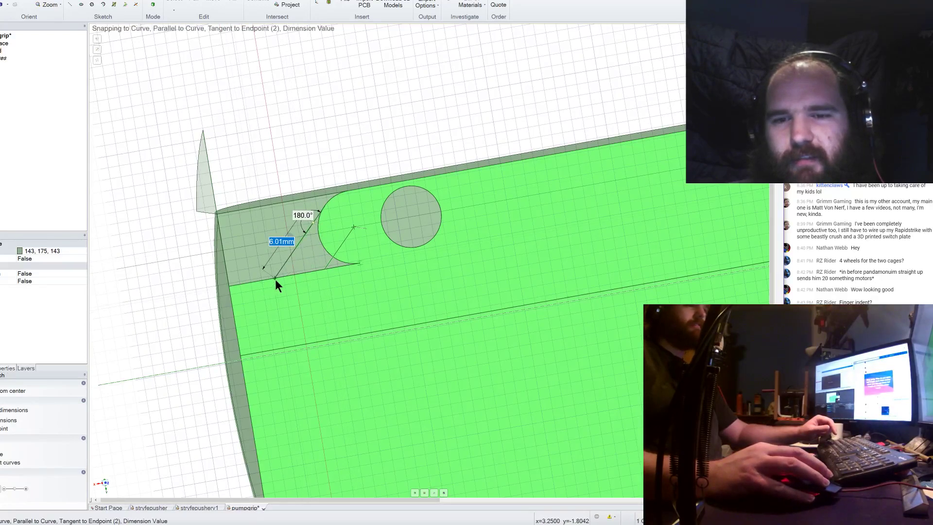
pyautogui.click(276, 278)
pyautogui.press('Escape')
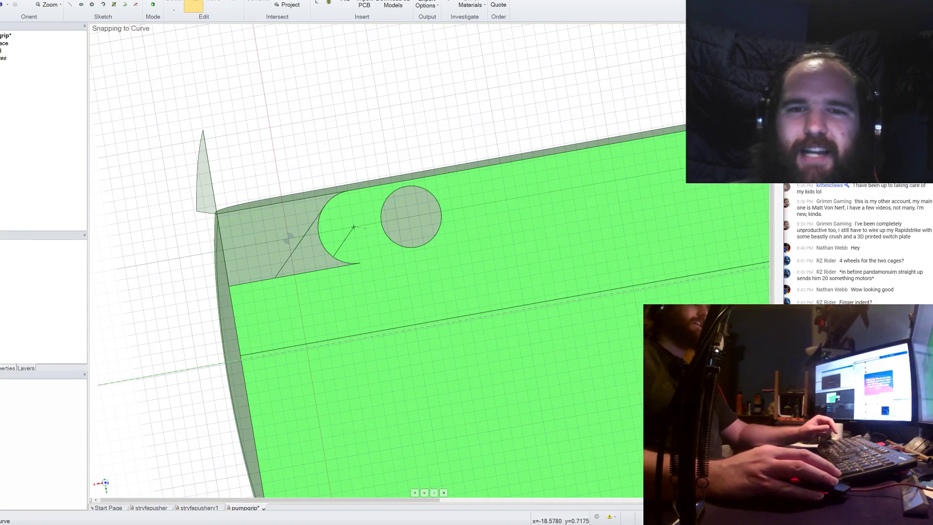
# Pull the triangular region between the arc and the sloped line up to the narrow rim face around the slot.
pyautogui.press('d')
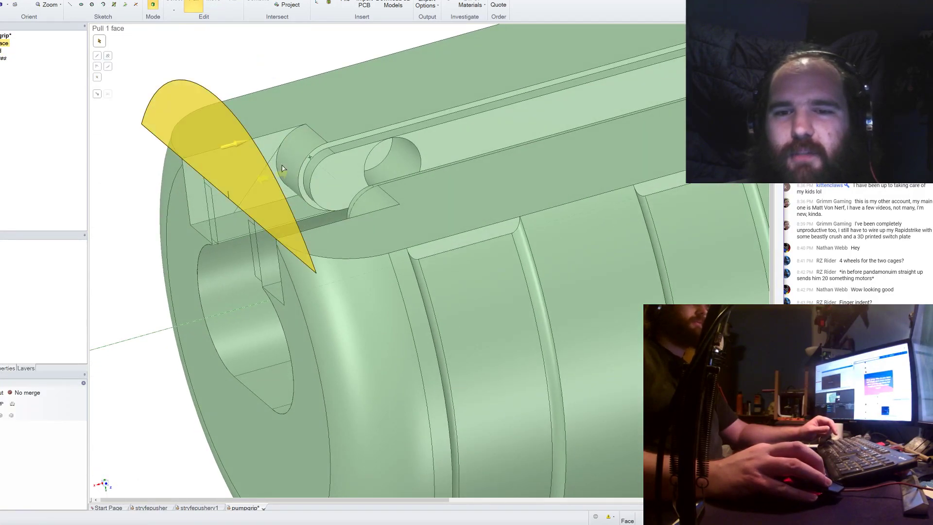
pyautogui.moveTo(282, 168); pyautogui.dragTo(270, 163, button='middle')
pyautogui.click(265, 187)
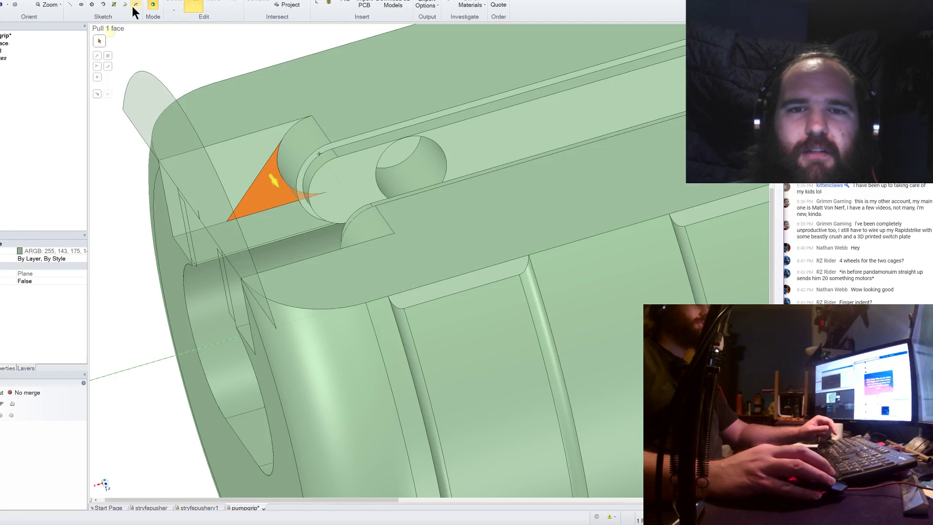
pyautogui.click(98, 96)
pyautogui.click(321, 153)
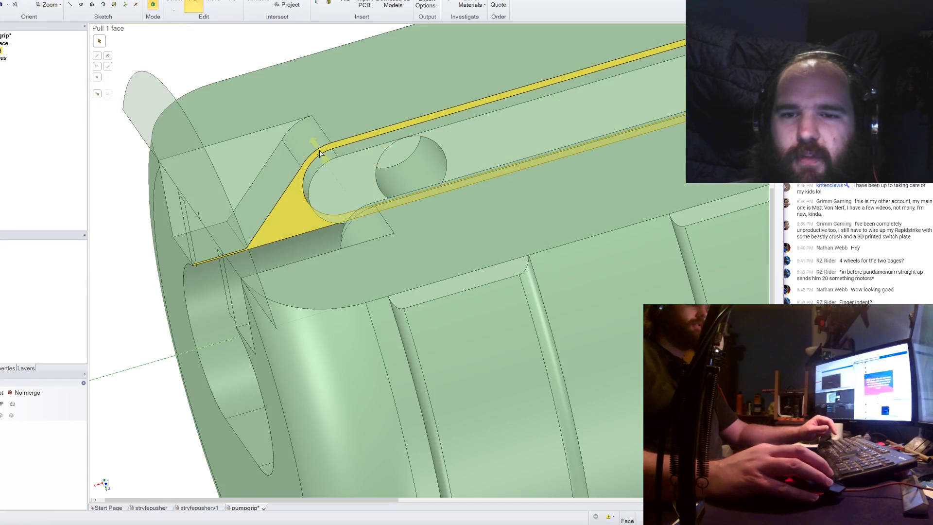
# Project the ramp's outline onto the matching flat recess face on the opposite side of the slot.
pyautogui.click(188, 37)
pyautogui.moveTo(211, 68); pyautogui.dragTo(272, 121, button='middle')
pyautogui.click(475, 155)
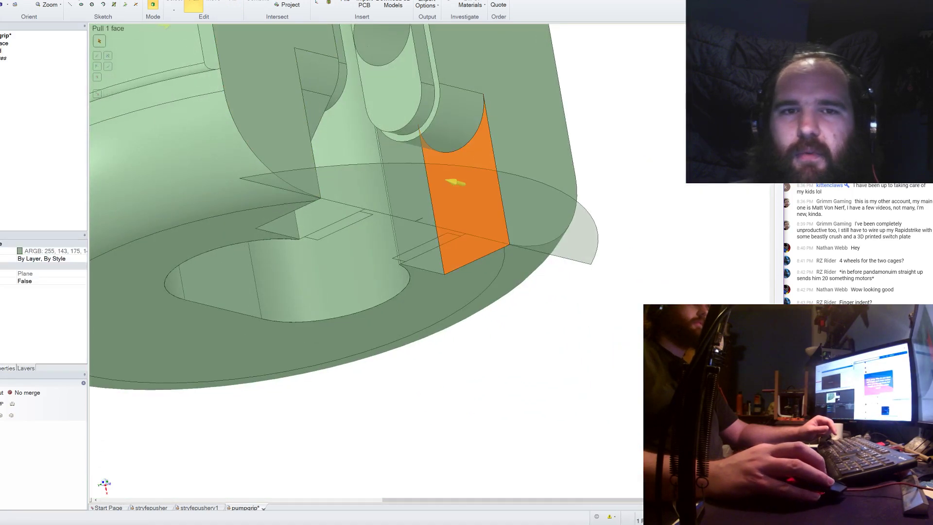
pyautogui.click(124, 5)
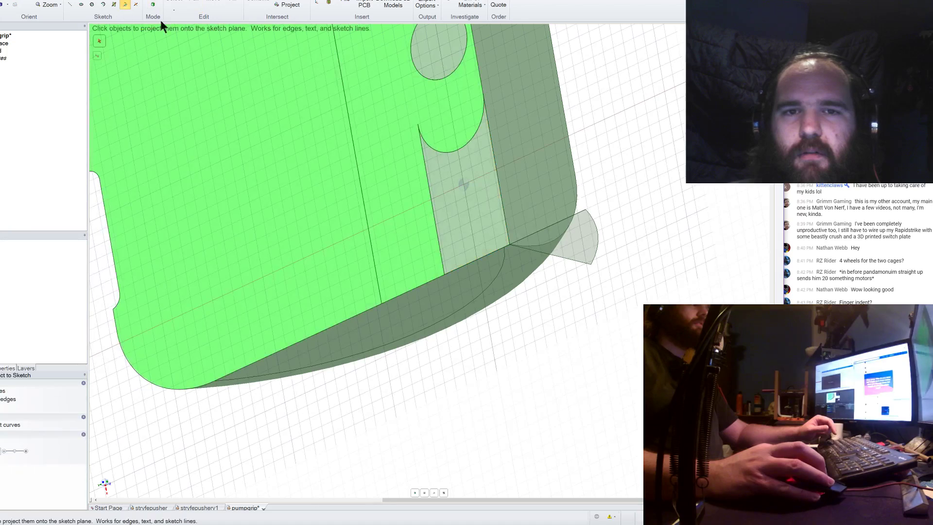
pyautogui.moveTo(159, 19); pyautogui.dragTo(502, 113, button='middle')
pyautogui.scroll(5, 273, 87)
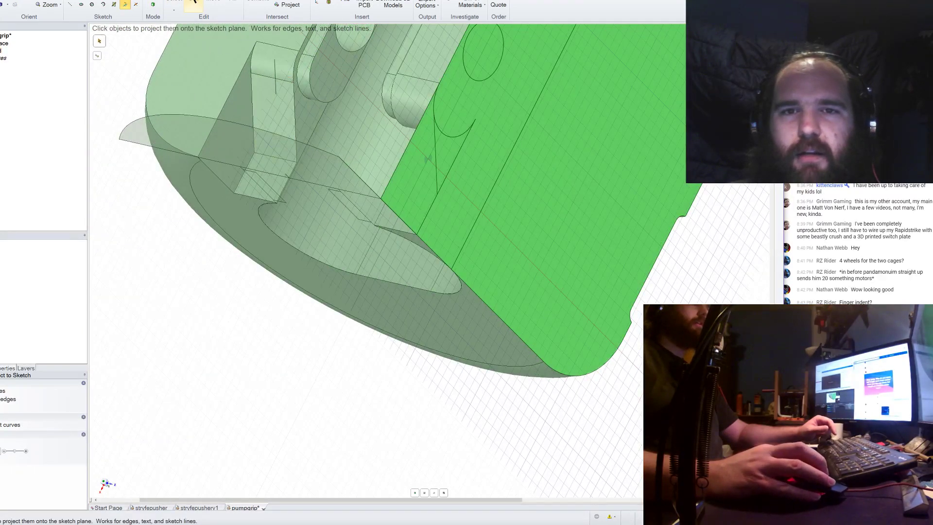
pyautogui.press('p')
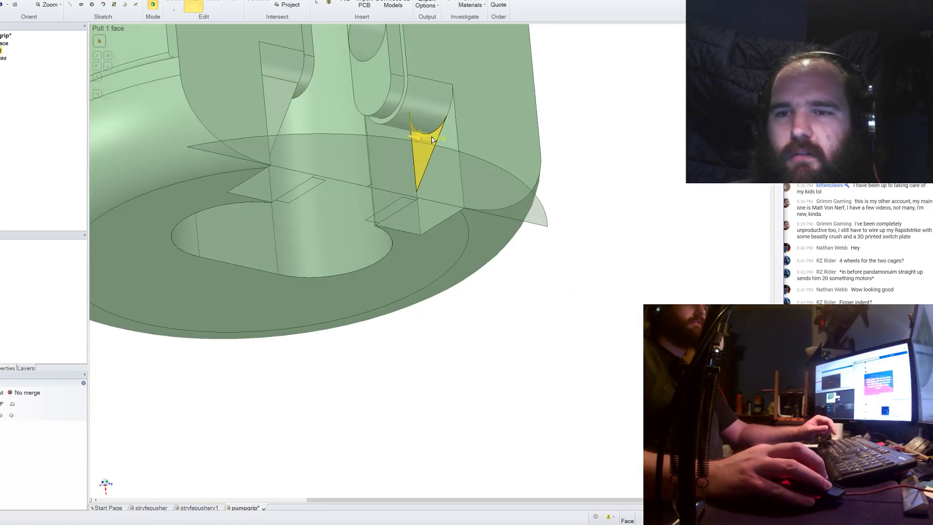
# Pull the projected triangular region up to the slot's rim face to form the matching ramp.
pyautogui.click(432, 139)
pyautogui.press('u')
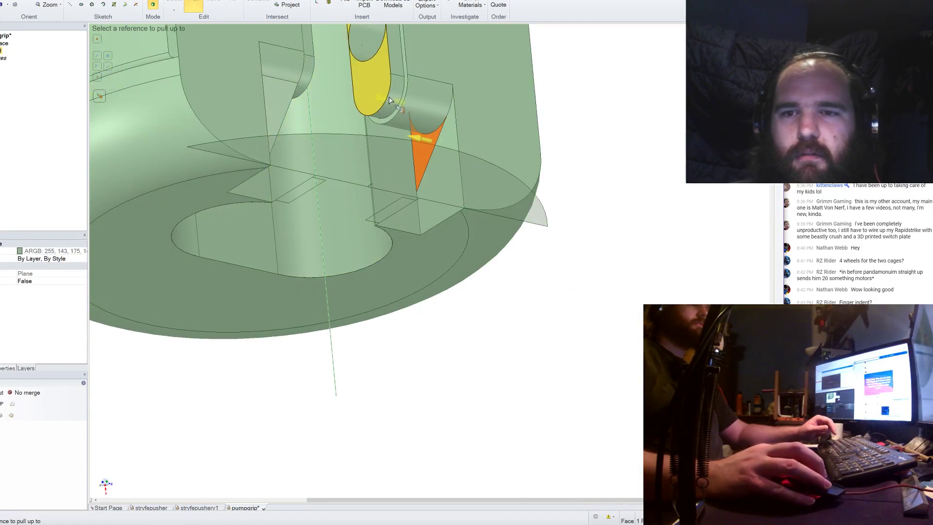
pyautogui.scroll(3, 392, 100)
pyautogui.click(414, 101)
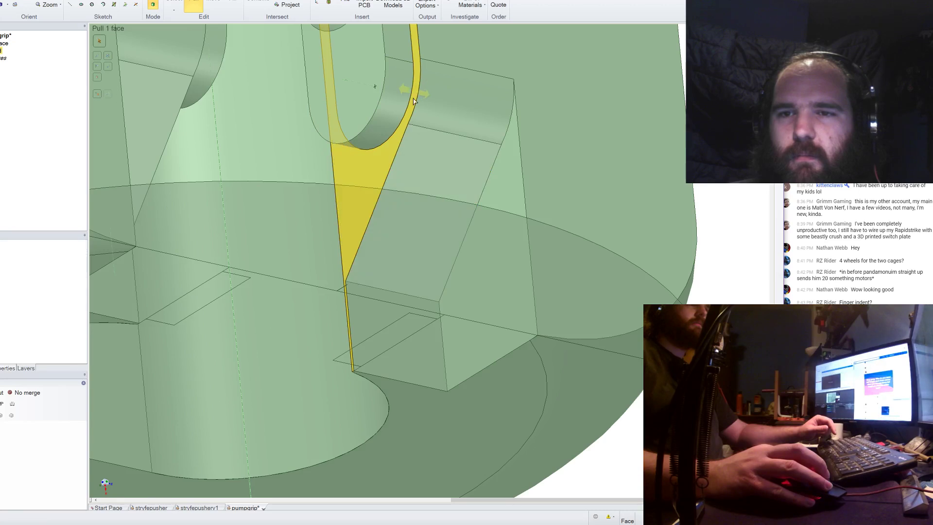
# Delete the leftover surface and sketch objects at the grip's end, keeping only the solid.
pyautogui.scroll(-5, 414, 101)
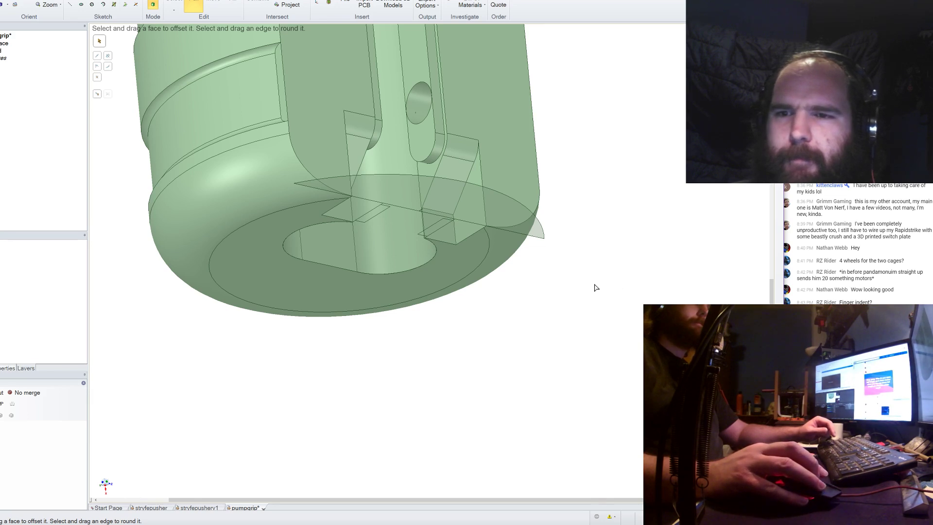
pyautogui.moveTo(597, 287)
pyautogui.mouseDown(button='middle')
pyautogui.moveTo(577, 304)
pyautogui.moveTo(564, 257)
pyautogui.moveTo(599, 232)
pyautogui.mouseUp(button='middle')
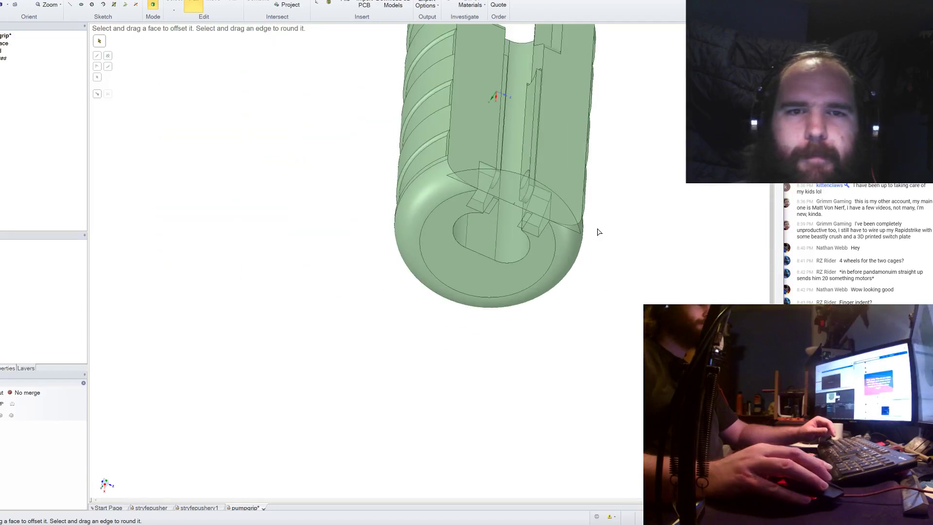
pyautogui.click(2, 57)
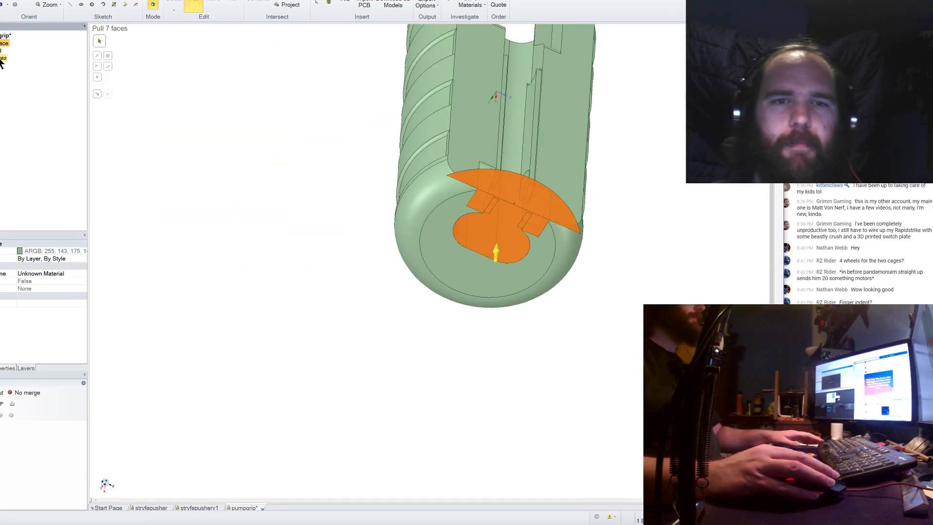
pyautogui.rightClick(2, 59)
pyautogui.click(21, 74)
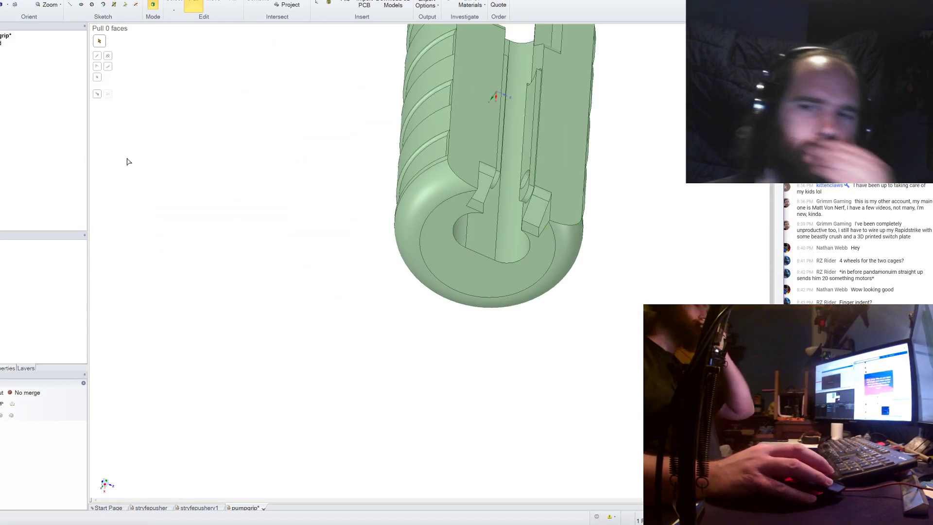
pyautogui.moveTo(286, 290); pyautogui.dragTo(224, 187, button='middle')
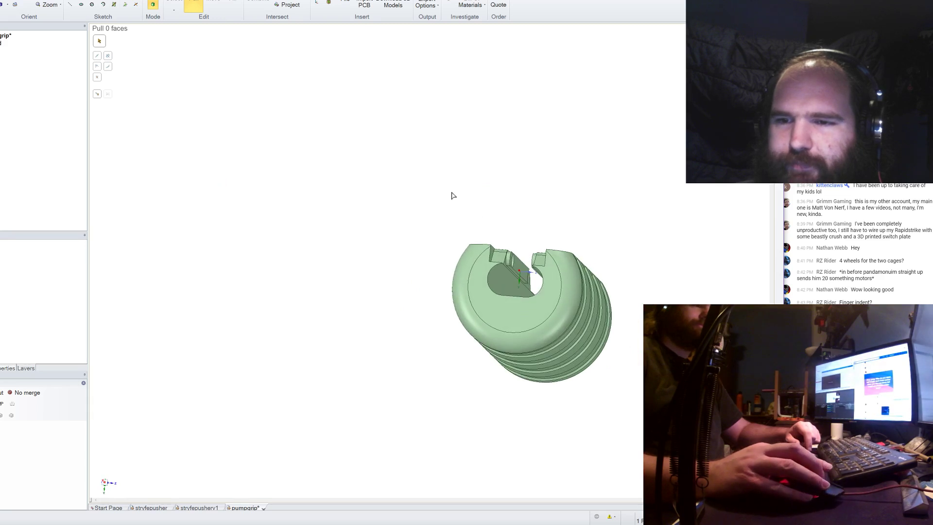
pyautogui.moveTo(451, 195)
pyautogui.mouseDown(button='middle')
pyautogui.moveTo(389, 225)
pyautogui.moveTo(460, 209)
pyautogui.mouseUp(button='middle')
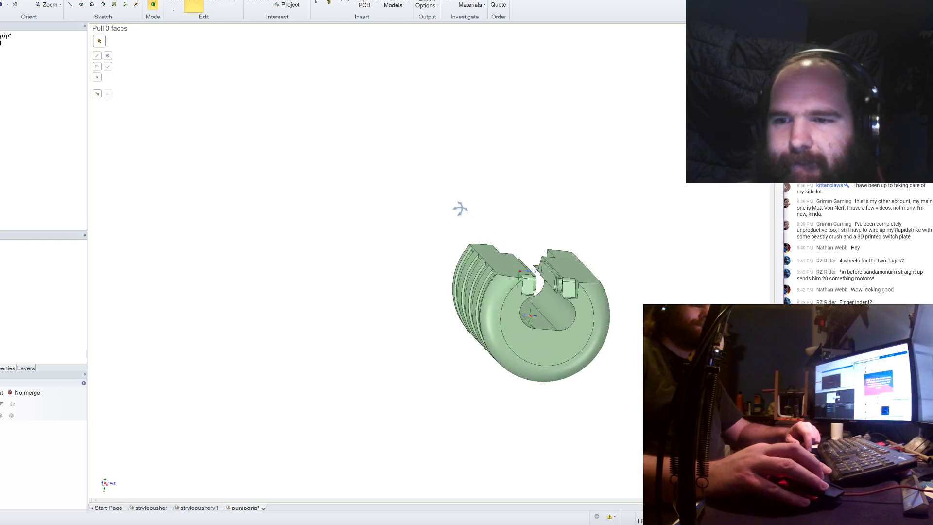
pyautogui.moveTo(460, 208); pyautogui.dragTo(440, 212, button='middle')
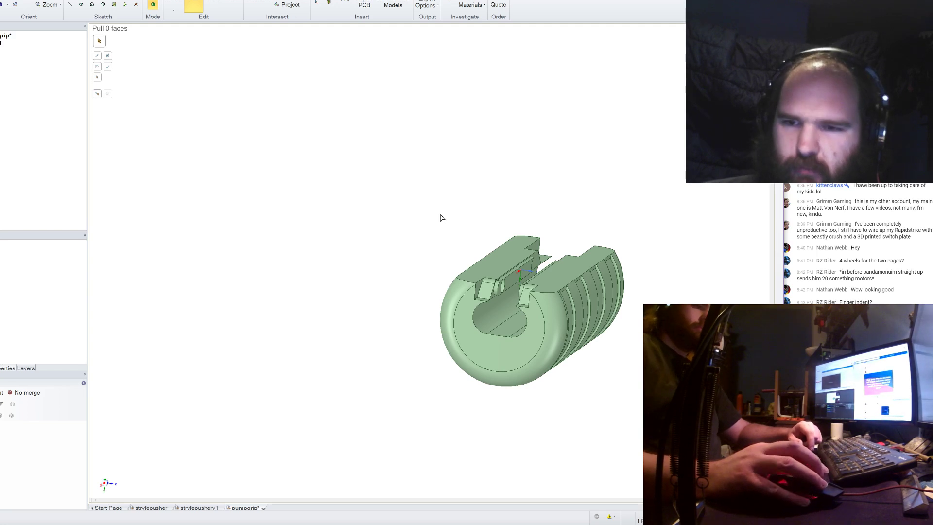
pyautogui.moveTo(440, 212); pyautogui.dragTo(371, 233, button='middle')
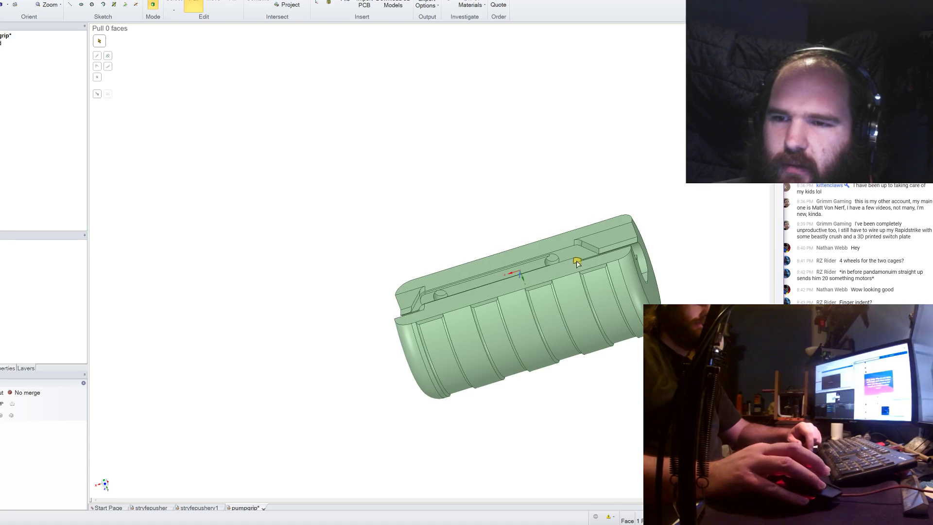
pyautogui.scroll(6, 552, 258)
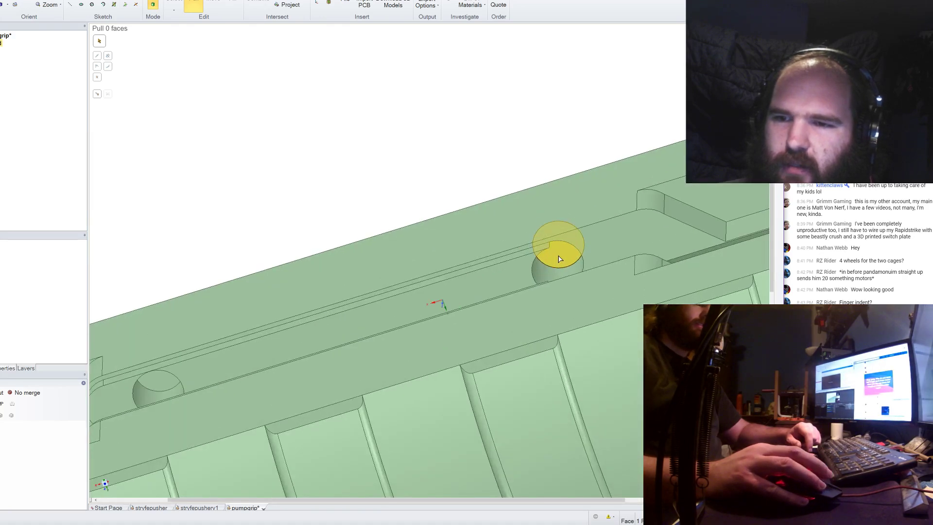
# Pull one of the circular regions on the slot's recess wall 5 mm into the material to cut a hole.
pyautogui.click(558, 251)
pyautogui.scroll(2, 559, 253)
pyautogui.moveTo(565, 298); pyautogui.dragTo(575, 310, button='middle')
pyautogui.write('-5')
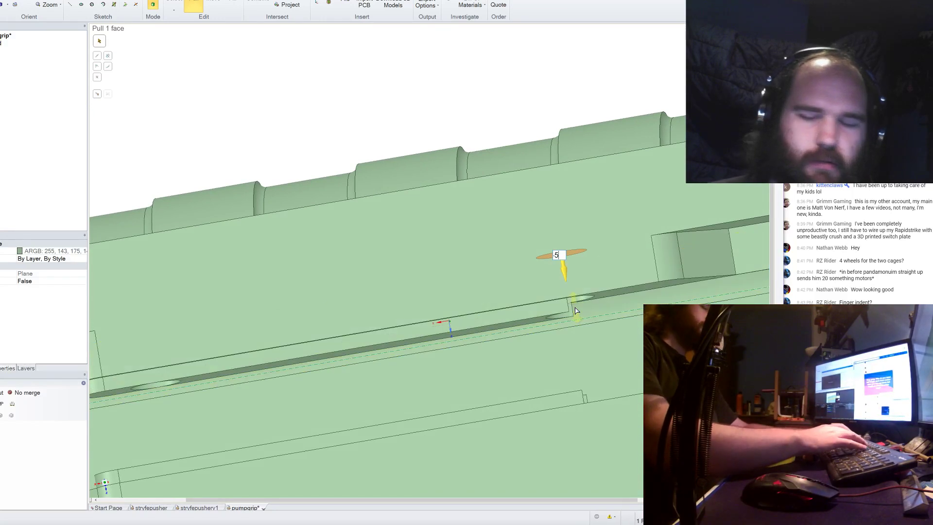
pyautogui.press('Return')
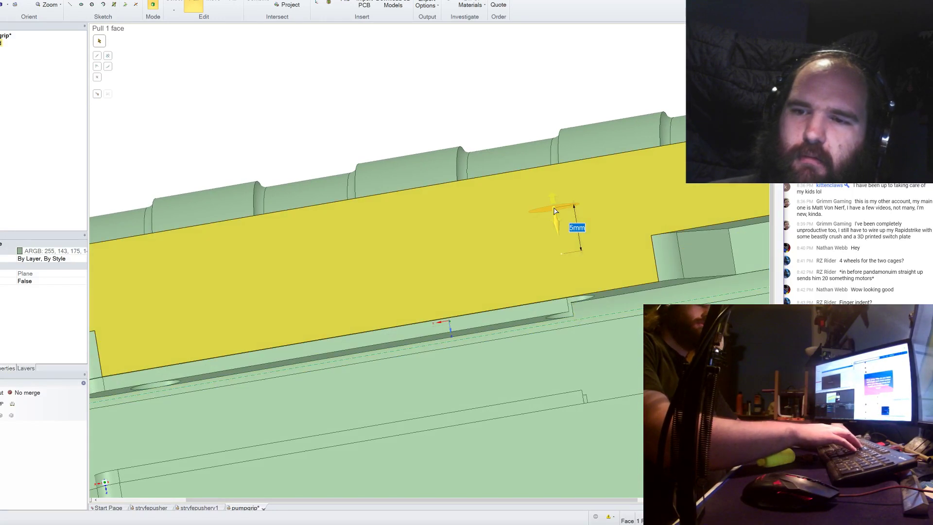
# Cut the other circular region on the same recess wall 5 mm deep, near the slot's opposite end.
pyautogui.scroll(-5, 559, 123)
pyautogui.moveTo(438, 233); pyautogui.dragTo(401, 221, button='middle')
pyautogui.click(401, 222)
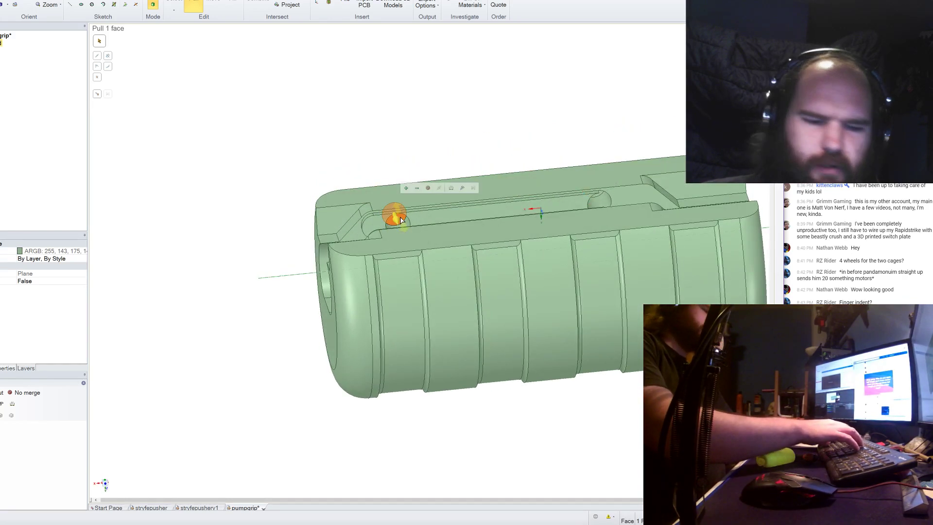
pyautogui.write('5')
pyautogui.press('Return')
# Pull the first circular region on the facing recess wall 5 mm into the material.
pyautogui.moveTo(402, 96); pyautogui.dragTo(406, 221, button='middle')
pyautogui.click(406, 221)
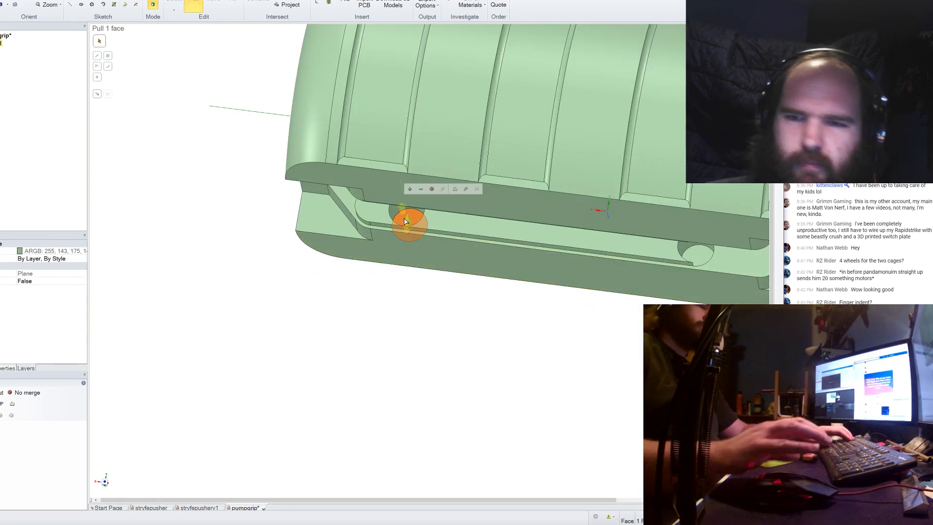
pyautogui.write('5')
pyautogui.press('Return')
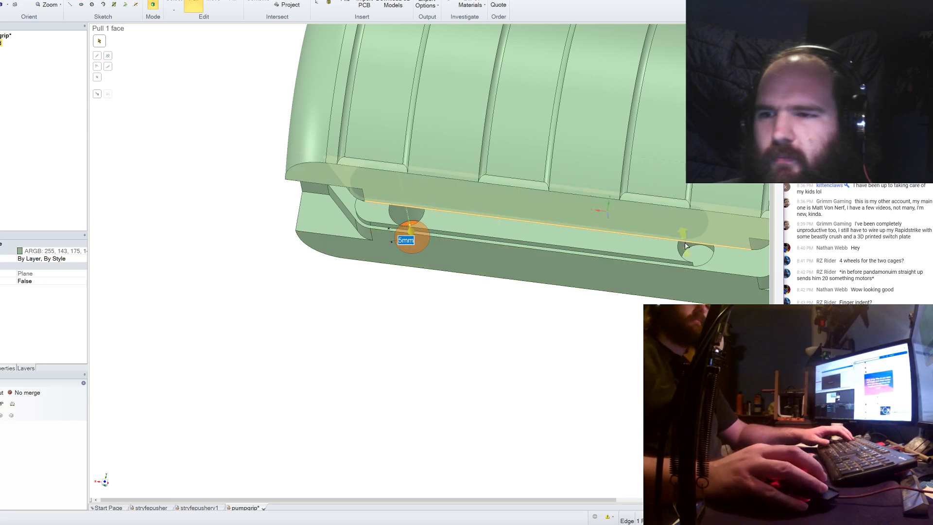
# Cut the last circular region on the facing wall 5 mm deep, completing the second pair of holes.
pyautogui.click(700, 255)
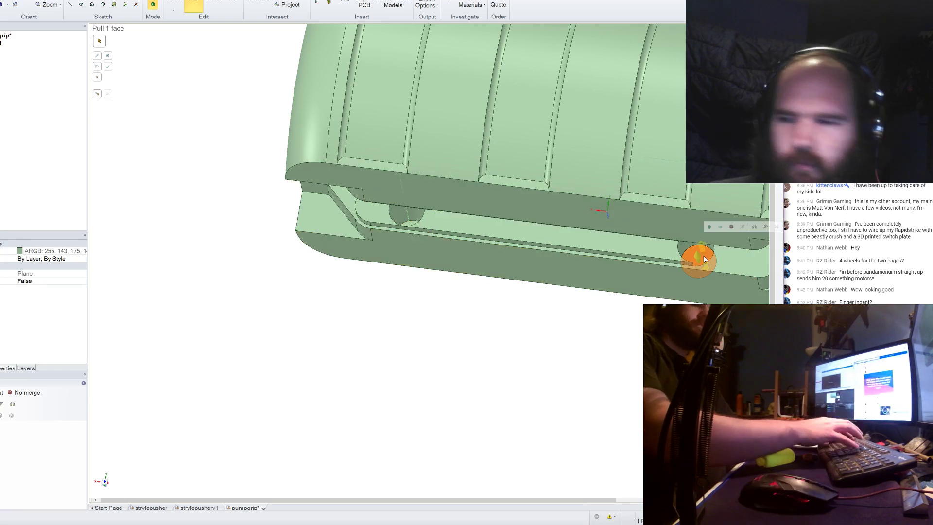
pyautogui.click(699, 267)
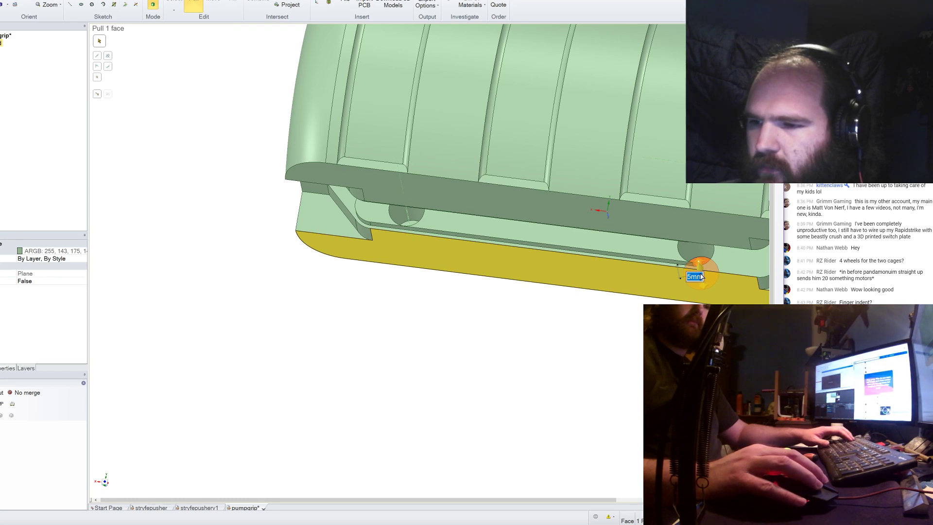
pyautogui.click(687, 272)
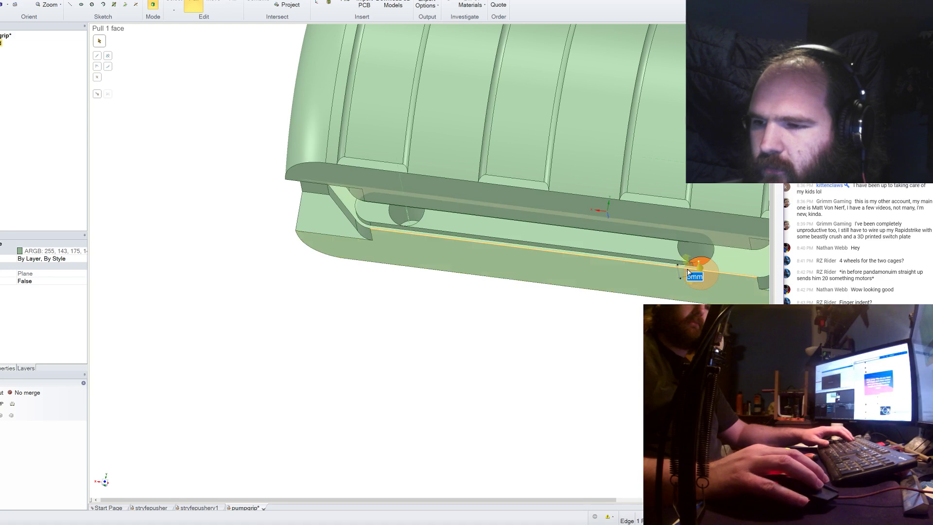
pyautogui.click(469, 323)
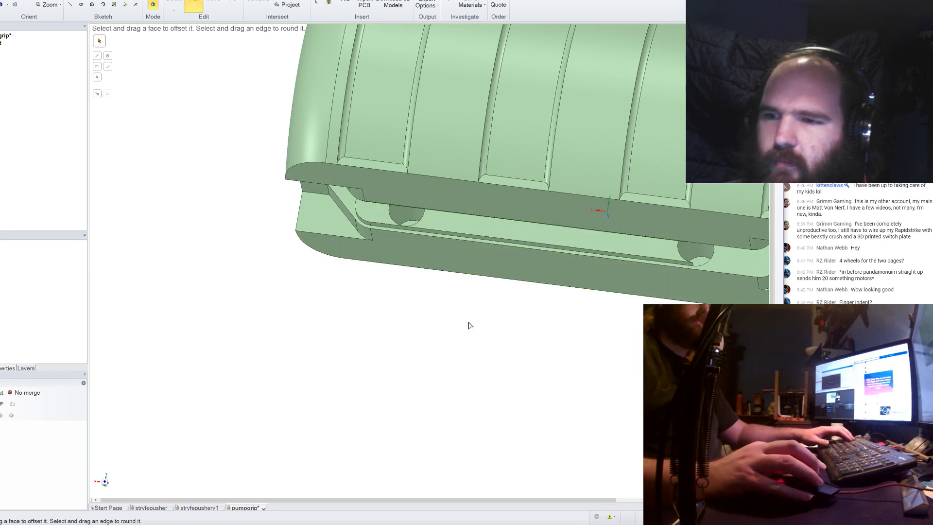
# Inspect the holes, recess floor and narrow ledge along the slot from several angles.
pyautogui.moveTo(468, 322); pyautogui.dragTo(456, 181, button='middle')
pyautogui.scroll(-5, 457, 229)
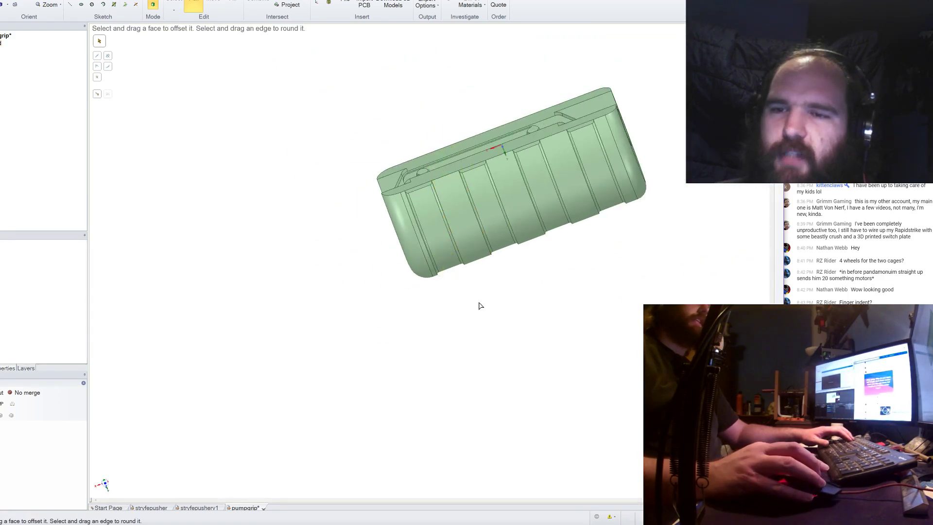
pyautogui.moveTo(479, 306); pyautogui.dragTo(502, 296, button='middle')
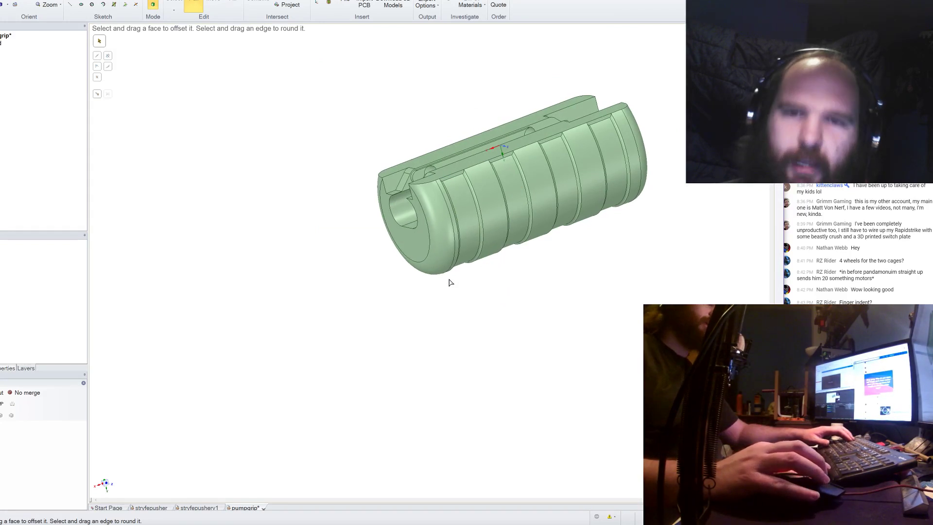
pyautogui.moveTo(466, 283); pyautogui.dragTo(496, 285, button='middle')
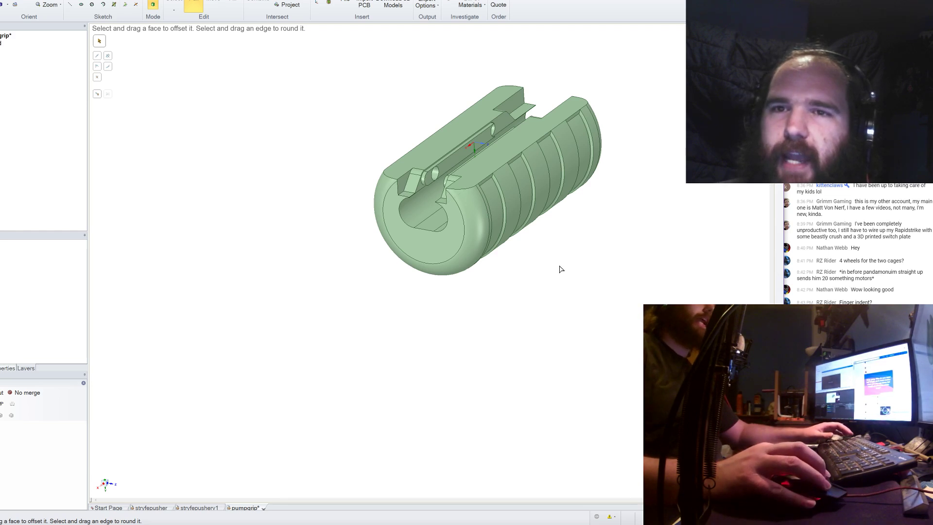
pyautogui.moveTo(559, 270); pyautogui.dragTo(523, 302, button='middle')
pyautogui.scroll(5, 490, 132)
pyautogui.click(489, 132)
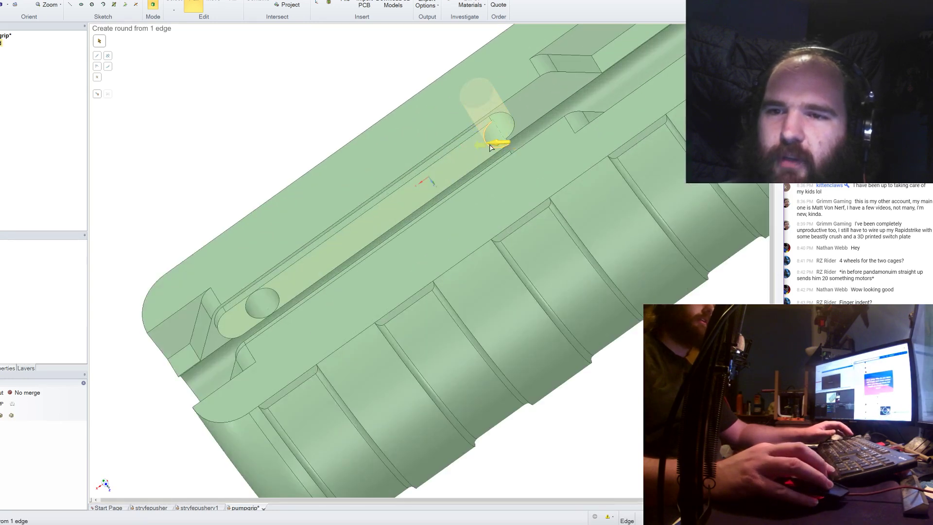
pyautogui.click(477, 147)
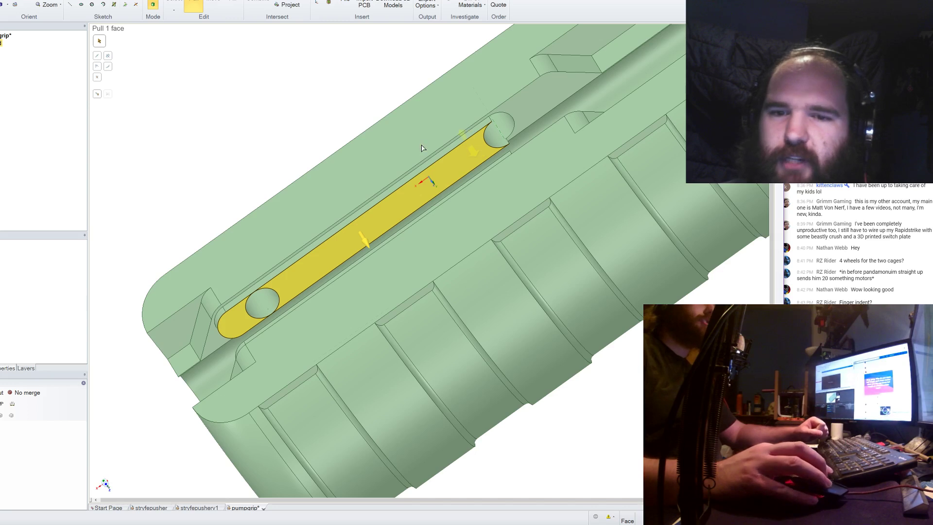
pyautogui.click(411, 124)
pyautogui.click(308, 107)
pyautogui.click(239, 314)
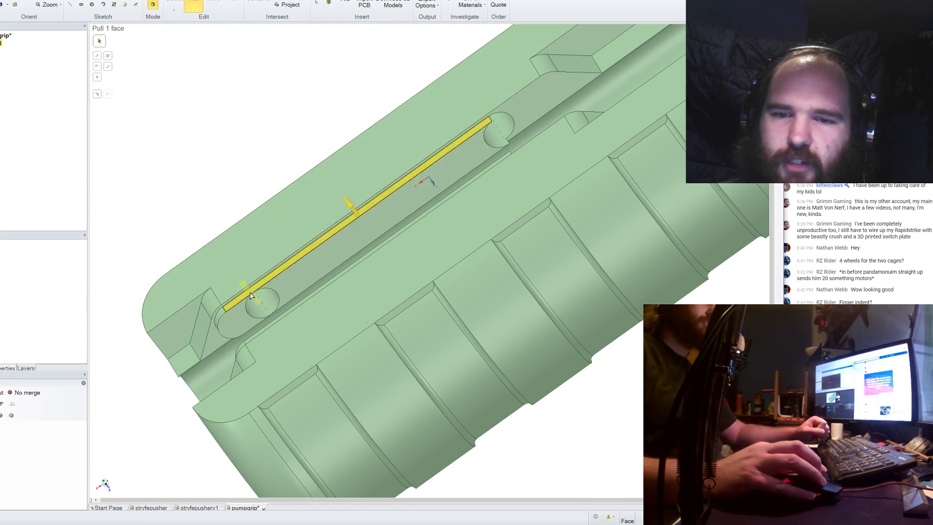
pyautogui.click(283, 132)
pyautogui.moveTo(283, 131); pyautogui.dragTo(266, 147, button='middle')
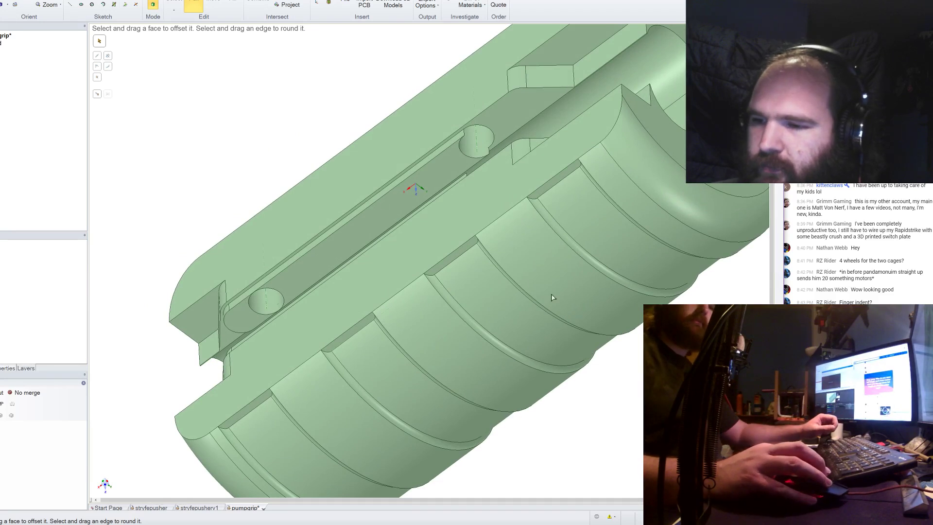
# Examine the grip's outer grooves, rounded ends and the central channel's end profile.
pyautogui.click(507, 277)
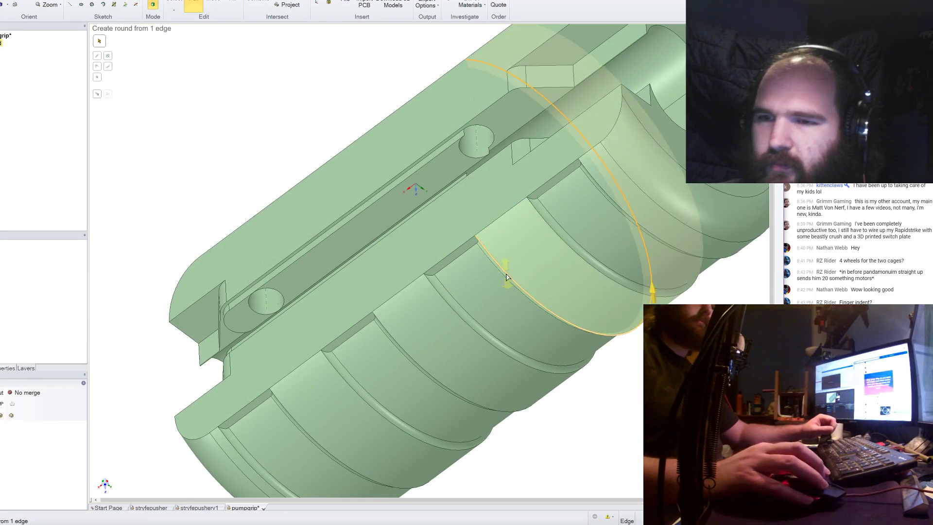
pyautogui.scroll(-5, 507, 277)
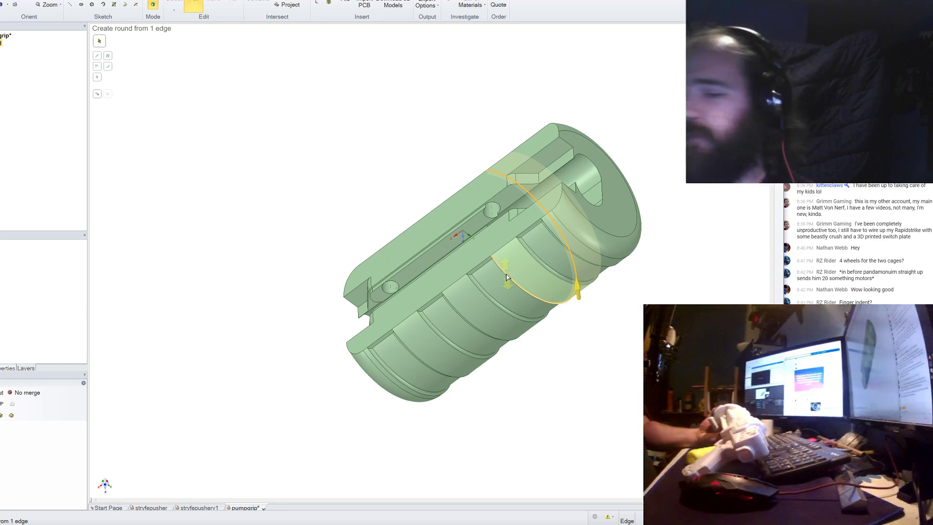
pyautogui.press('Escape')
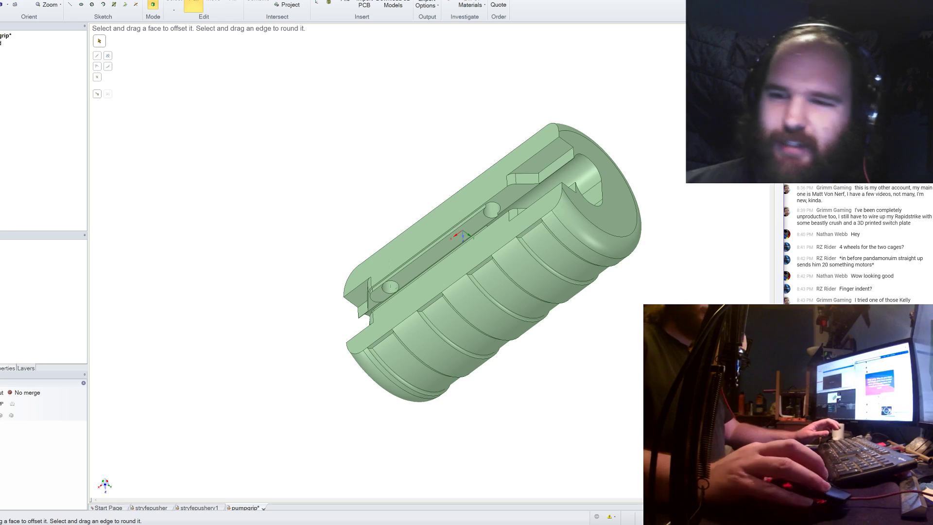
pyautogui.click(455, 375)
pyautogui.click(556, 433)
pyautogui.moveTo(556, 433); pyautogui.dragTo(628, 375, button='middle')
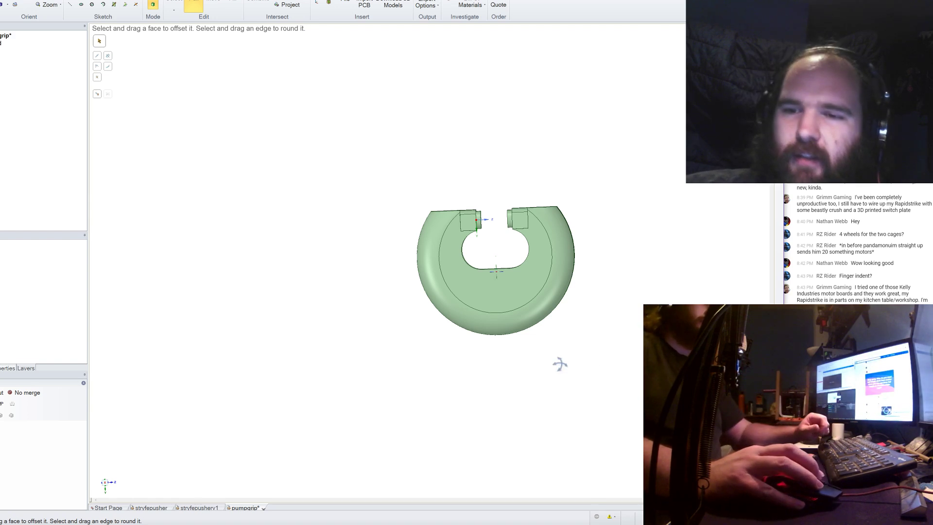
pyautogui.moveTo(559, 365); pyautogui.dragTo(595, 424, button='middle')
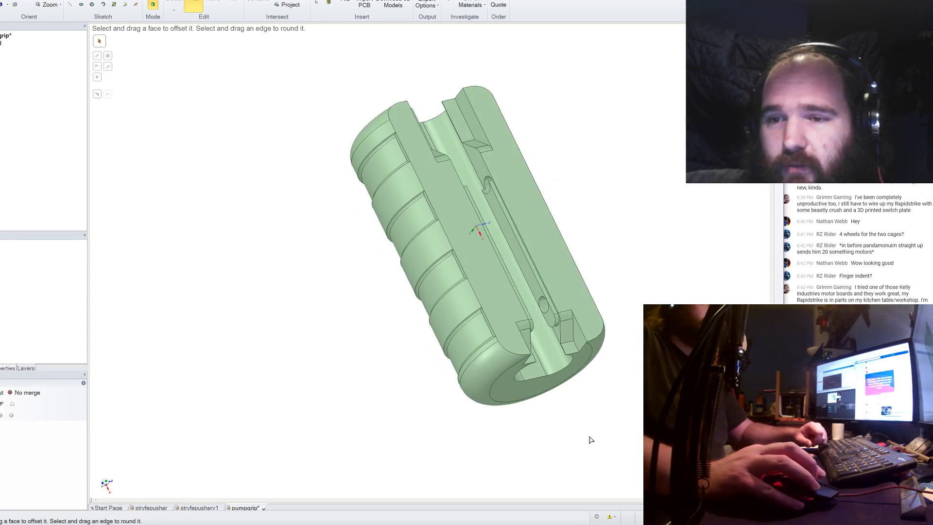
pyautogui.moveTo(591, 439); pyautogui.dragTo(583, 386, button='middle')
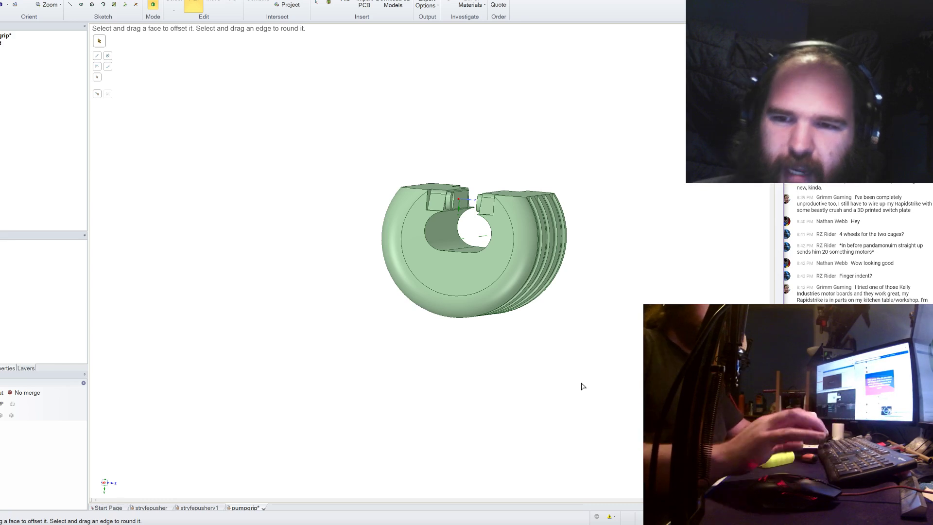
pyautogui.moveTo(474, 235); pyautogui.dragTo(471, 219, button='middle')
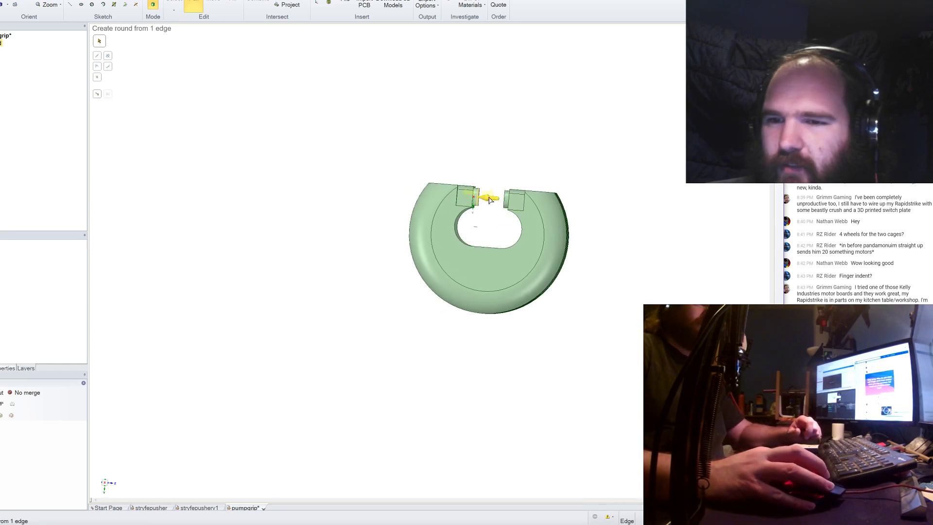
pyautogui.click(511, 254)
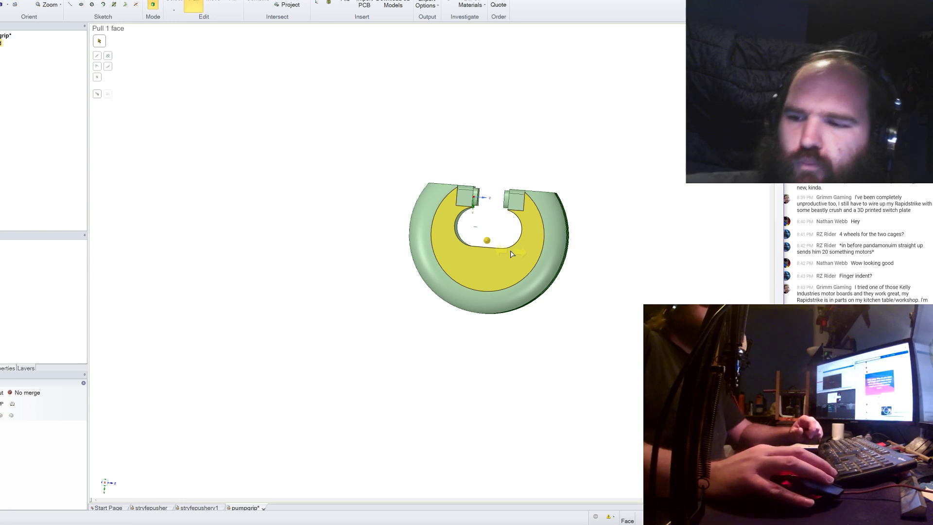
pyautogui.click(491, 208)
pyautogui.moveTo(491, 208); pyautogui.dragTo(490, 219, button='middle')
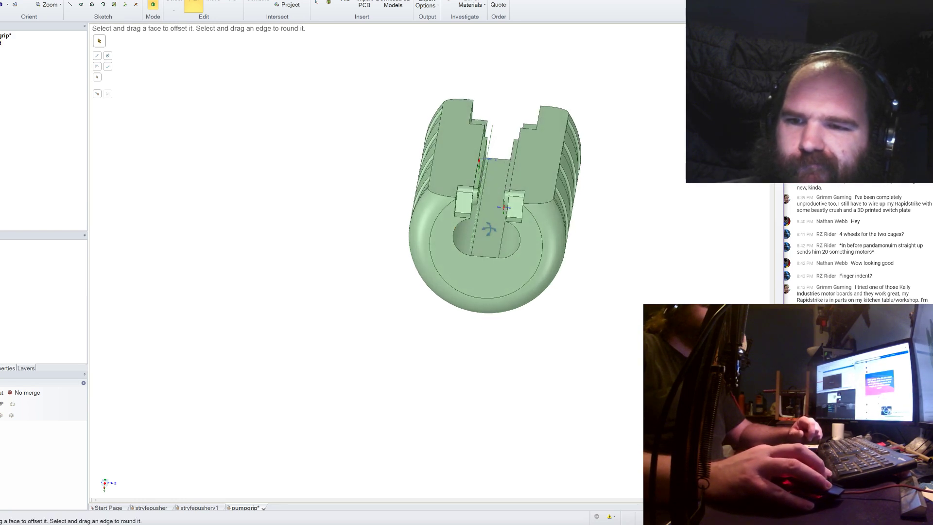
pyautogui.click(491, 232)
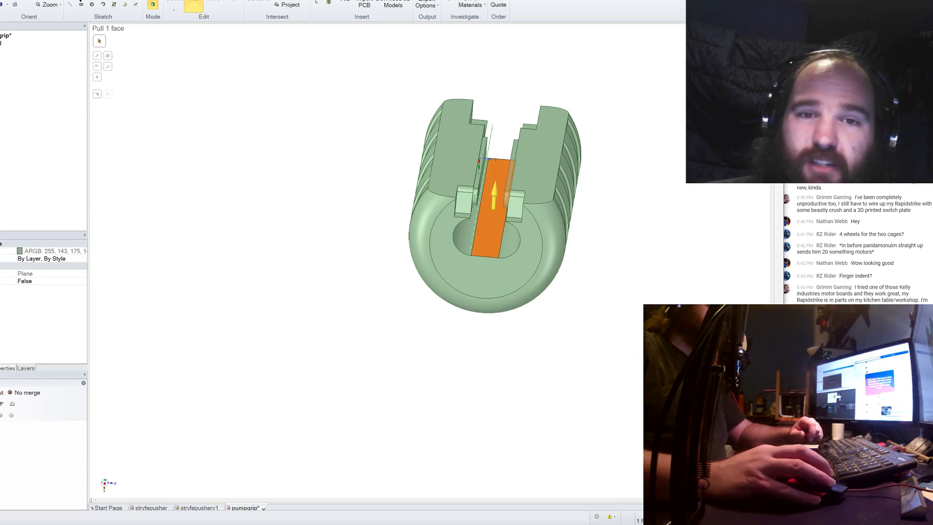
pyautogui.press('k')
pyautogui.scroll(5, 486, 249)
pyautogui.press('v')
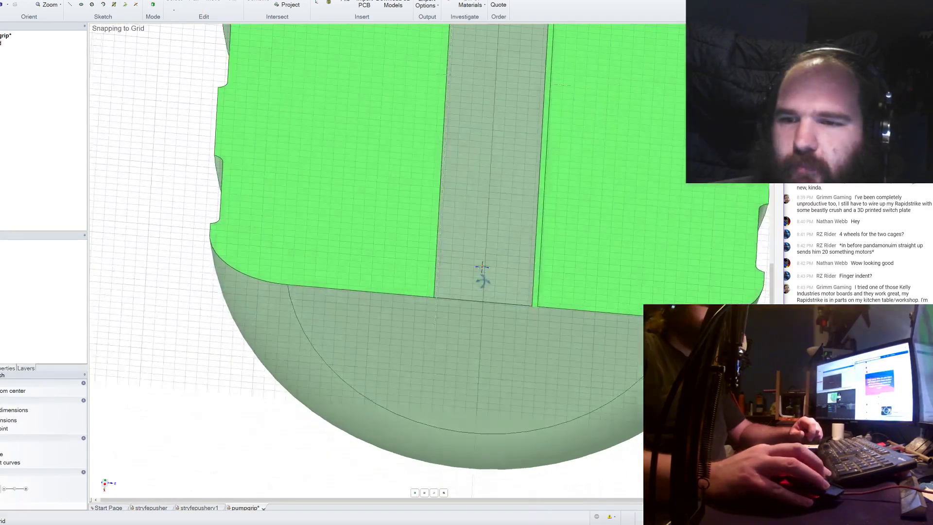
pyautogui.moveTo(537, 299); pyautogui.dragTo(483, 290, button='middle')
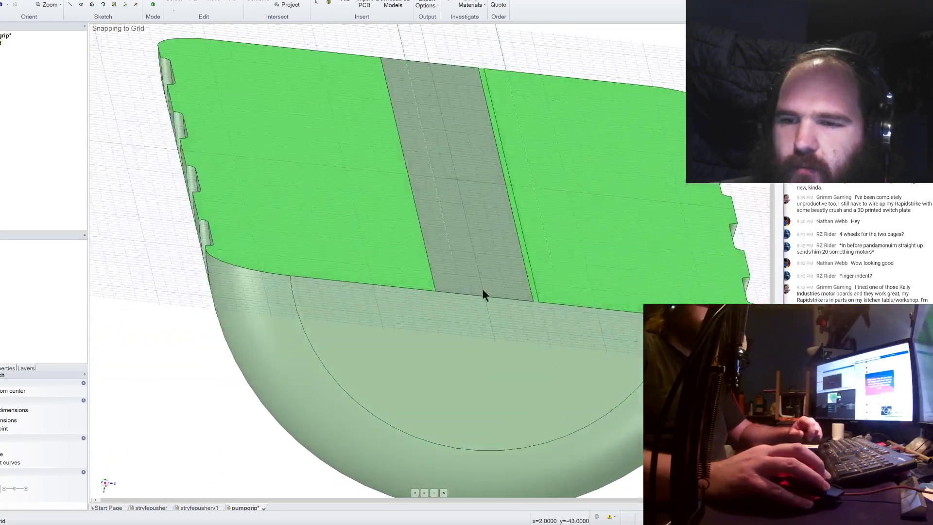
pyautogui.click(152, 6)
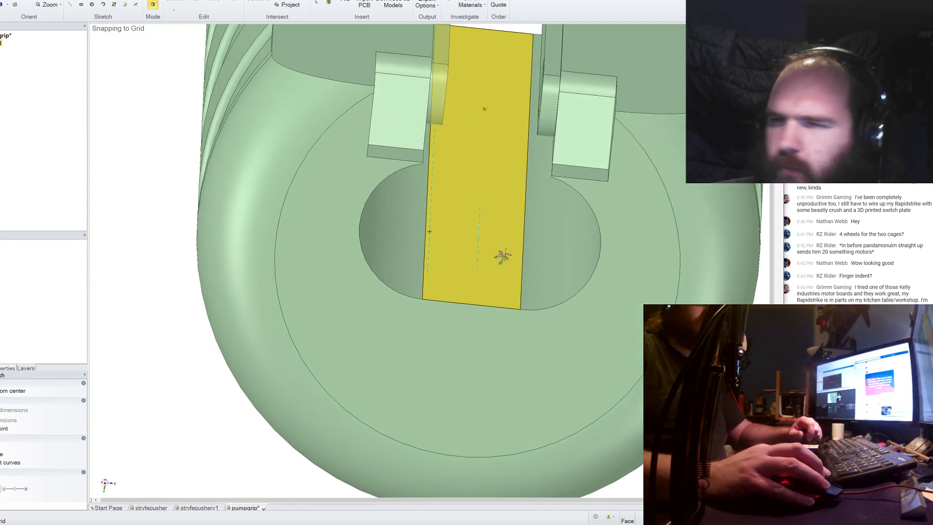
pyautogui.click(501, 262)
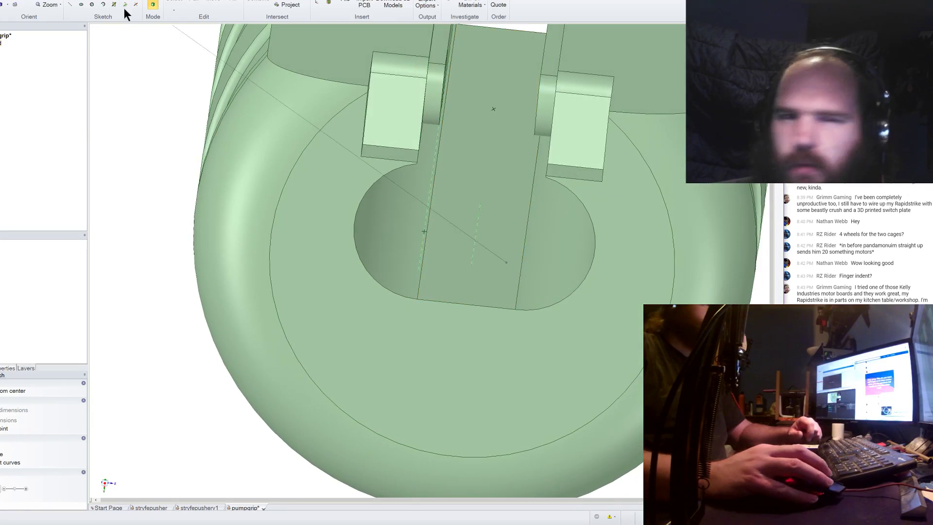
# Start a sketch on the central channel's floor and project the recess's lengthwise edges on both sides of the channel onto it.
pyautogui.click(174, 5)
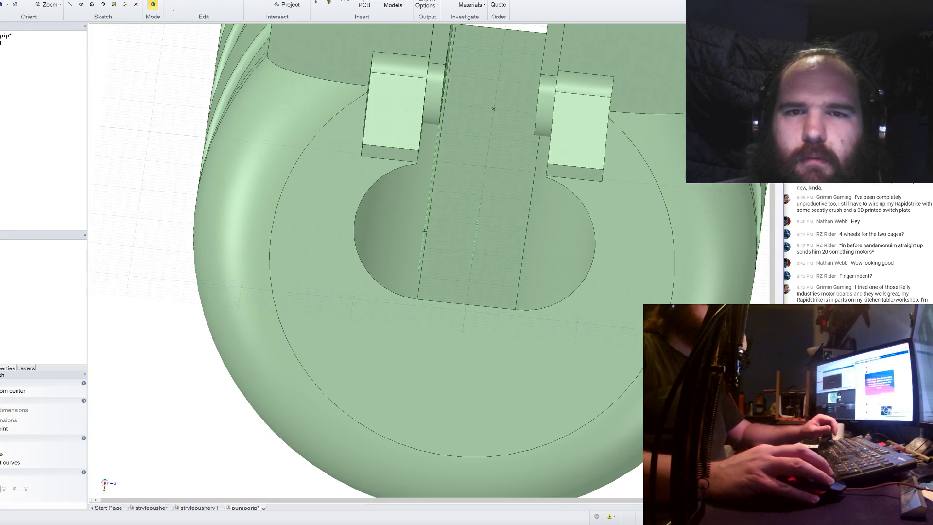
pyautogui.click(428, 221)
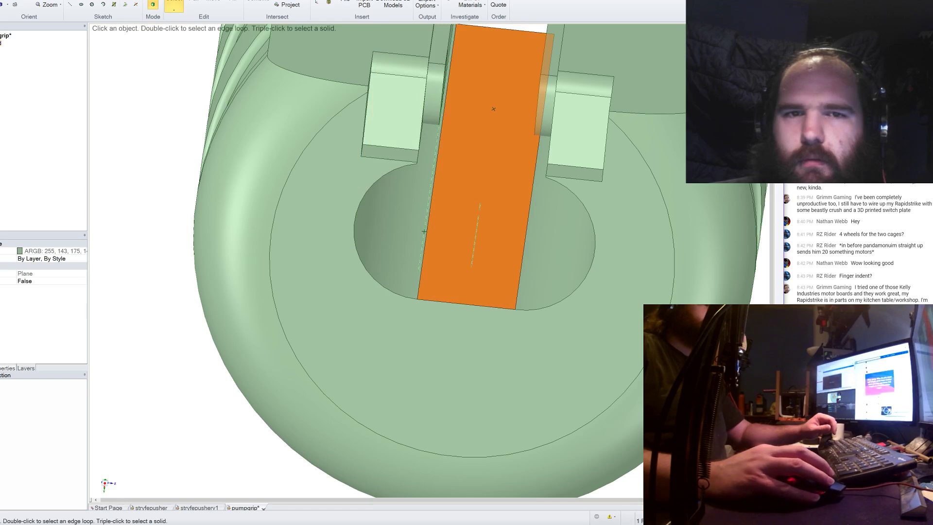
pyautogui.click(70, 5)
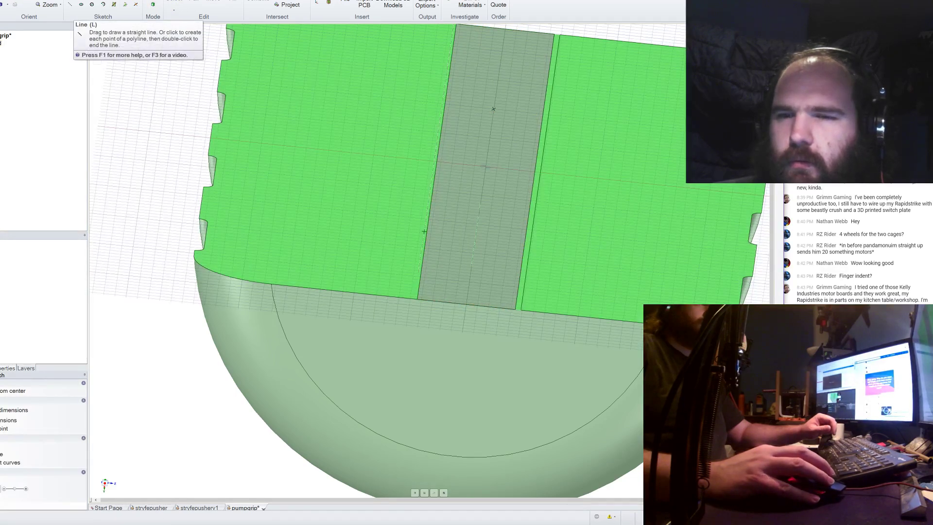
pyautogui.click(125, 5)
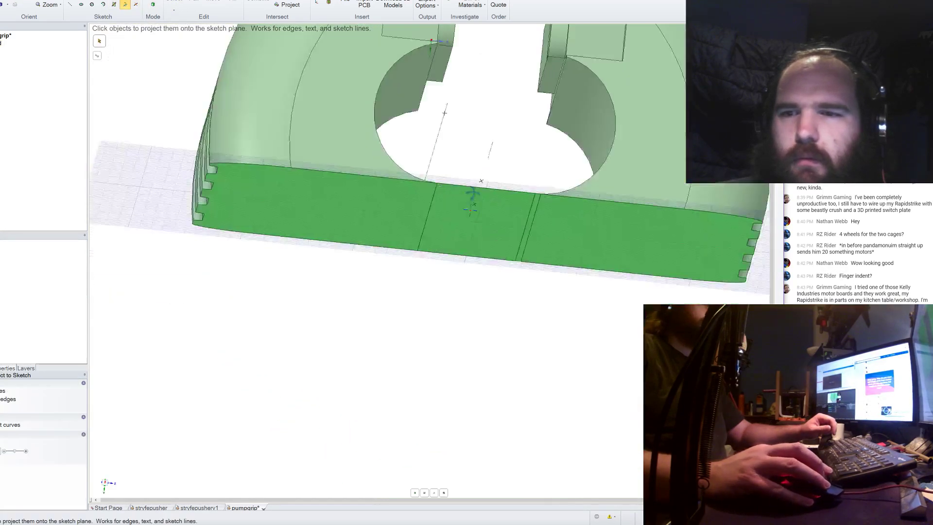
pyautogui.moveTo(473, 199); pyautogui.dragTo(447, 95, button='middle')
pyautogui.click(447, 58)
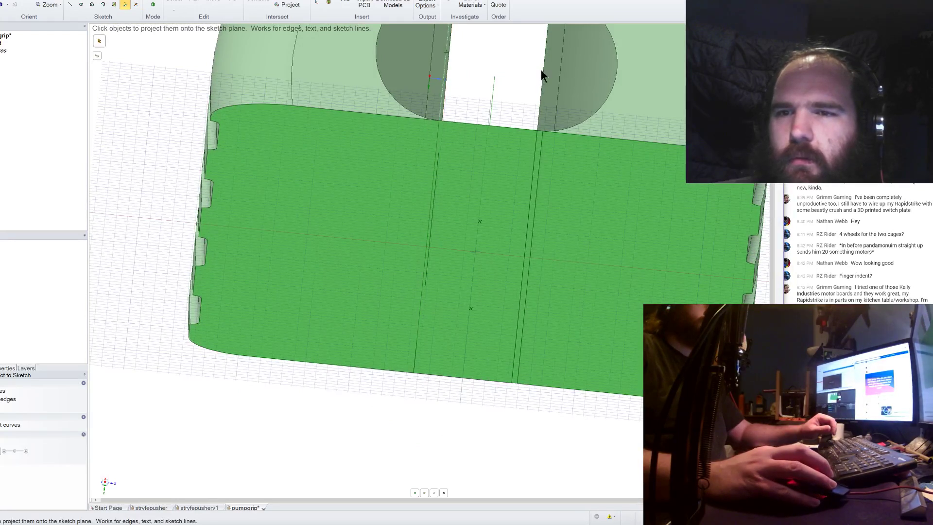
pyautogui.click(541, 69)
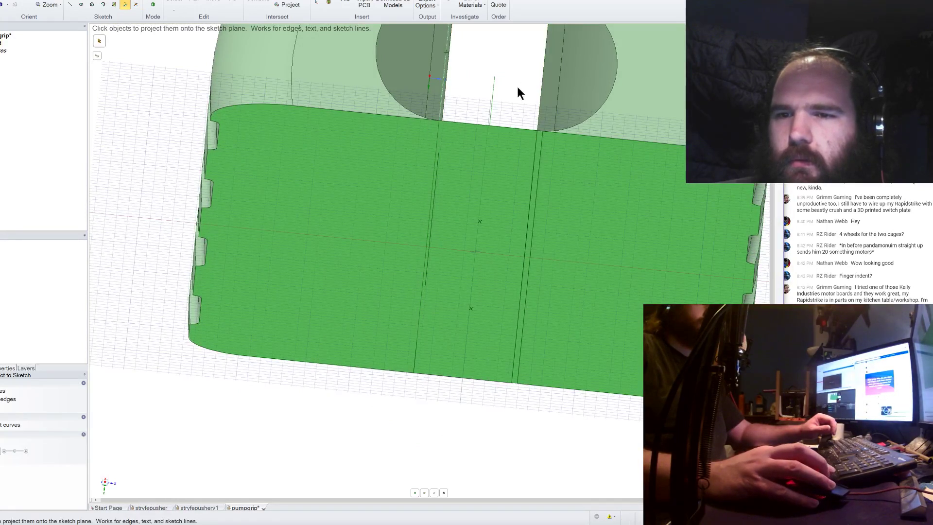
pyautogui.click(430, 67)
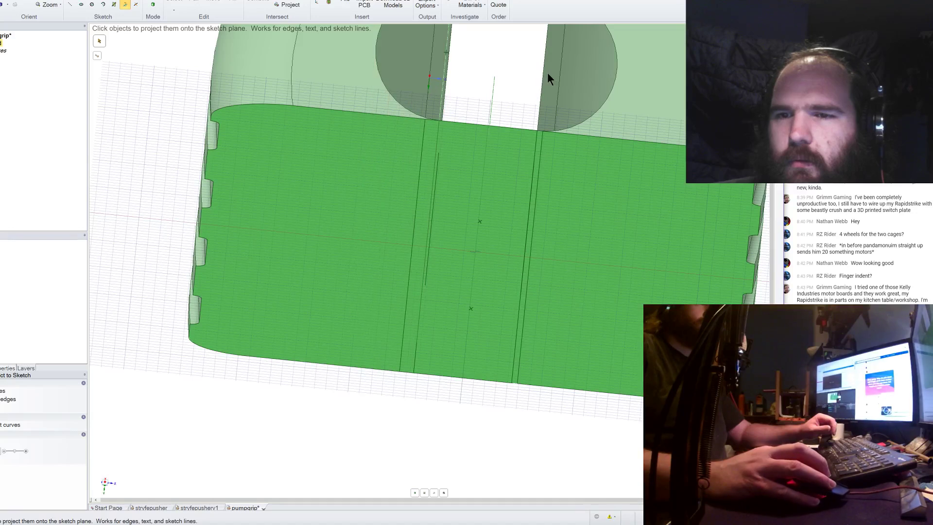
pyautogui.click(559, 74)
pyautogui.moveTo(532, 76); pyautogui.dragTo(517, 127, button='middle')
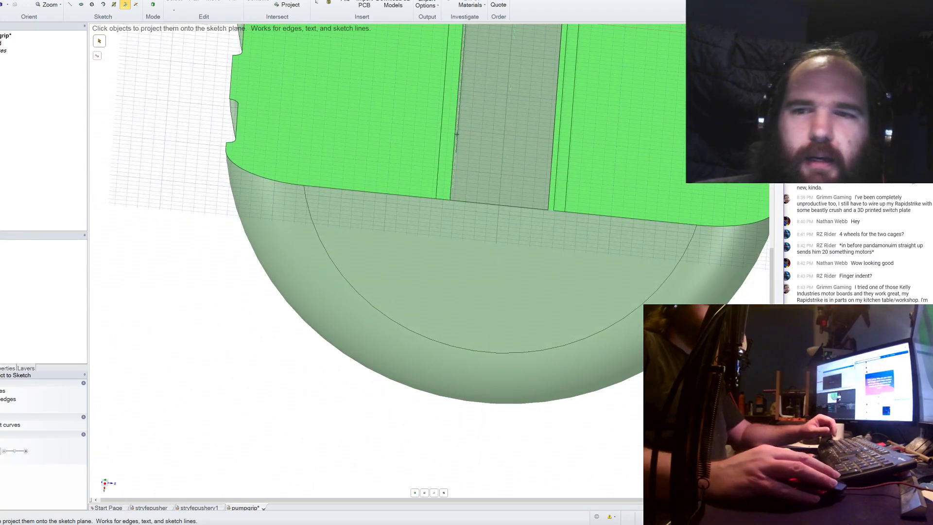
# Draw a perpendicular line about 11.5 mm long across the channel between the projected edges on either side.
pyautogui.press('r')
pyautogui.scroll(5, 314, 246)
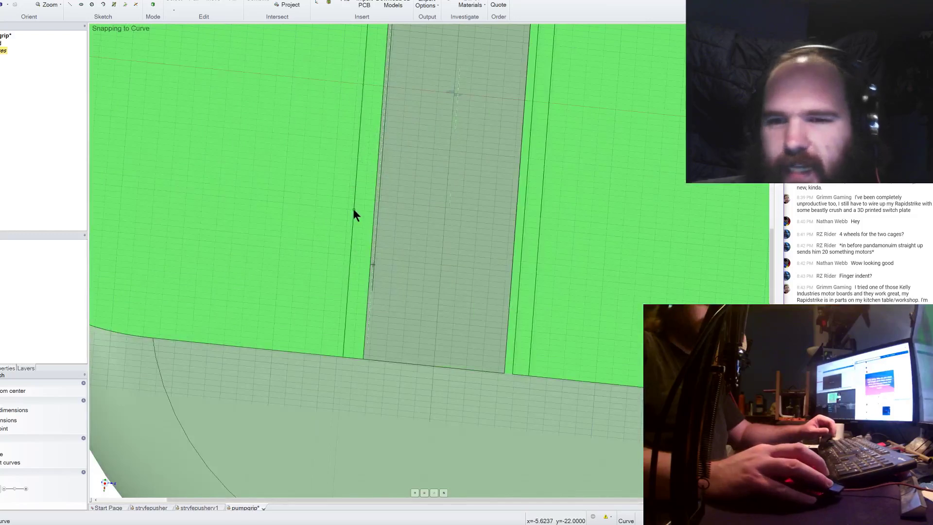
pyautogui.click(354, 210)
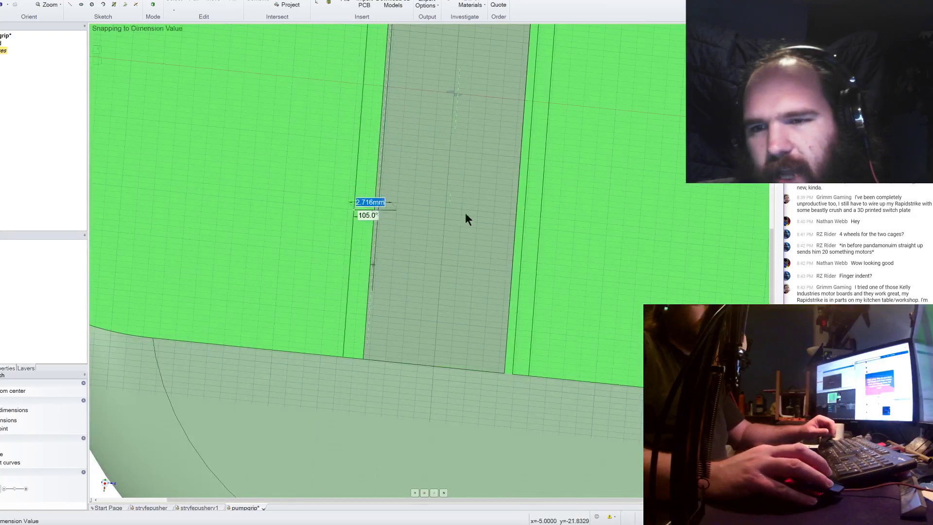
pyautogui.click(539, 230)
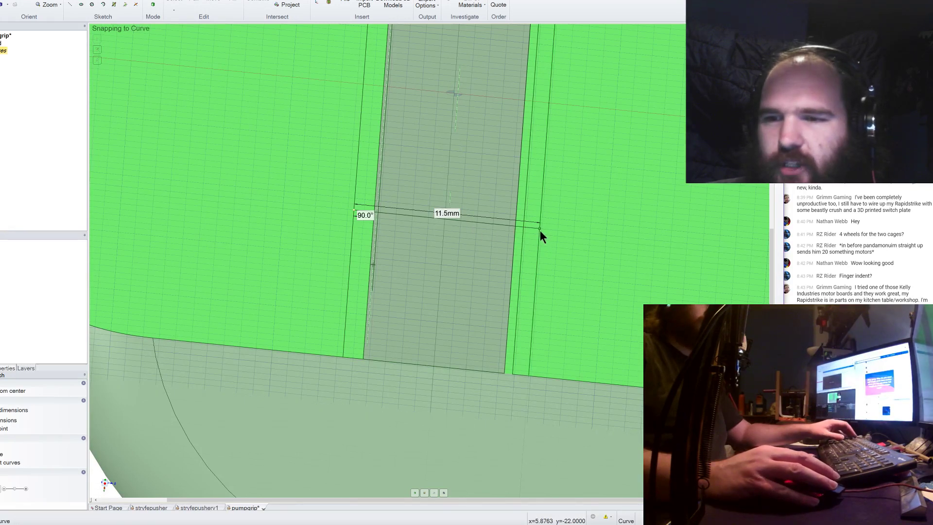
pyautogui.click(539, 230)
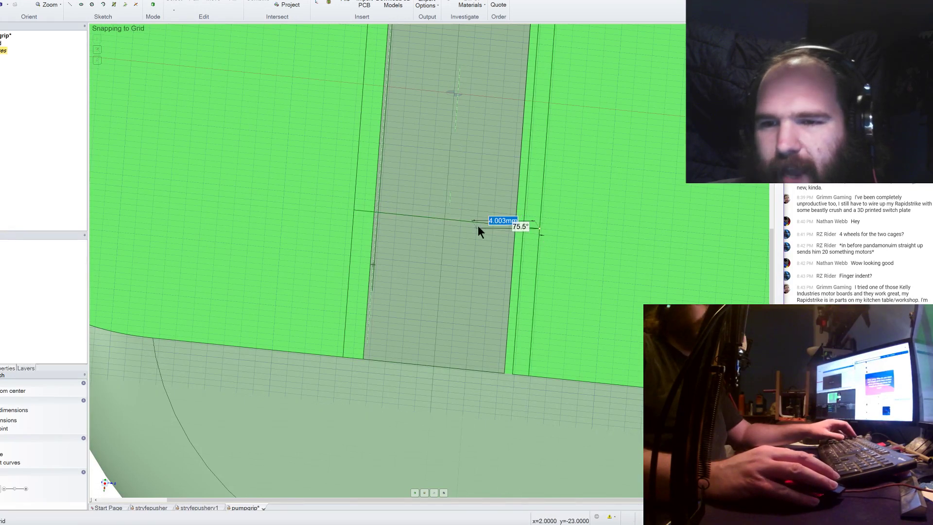
# Draw a centre line through the cross line's midpoint, running lengthwise from one end of the channel to the other.
pyautogui.click(448, 219)
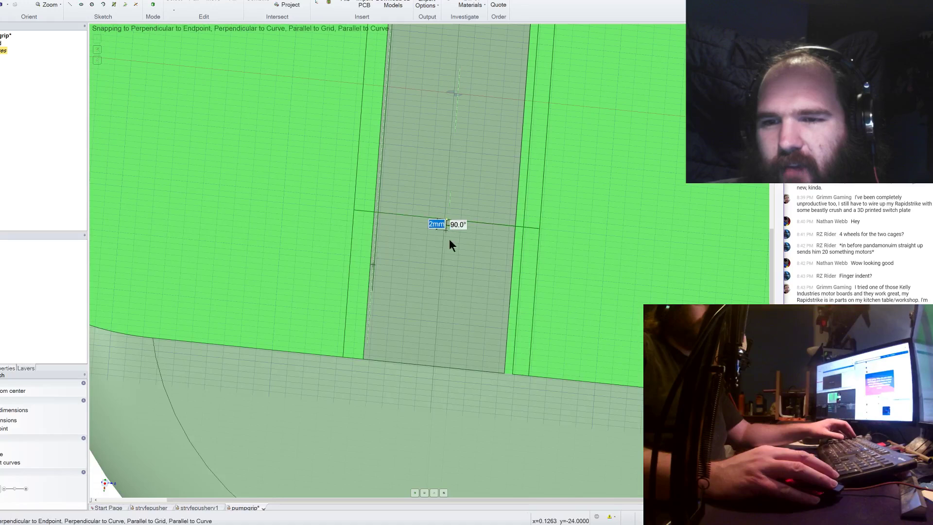
pyautogui.click(438, 366)
pyautogui.scroll(-3, 439, 369)
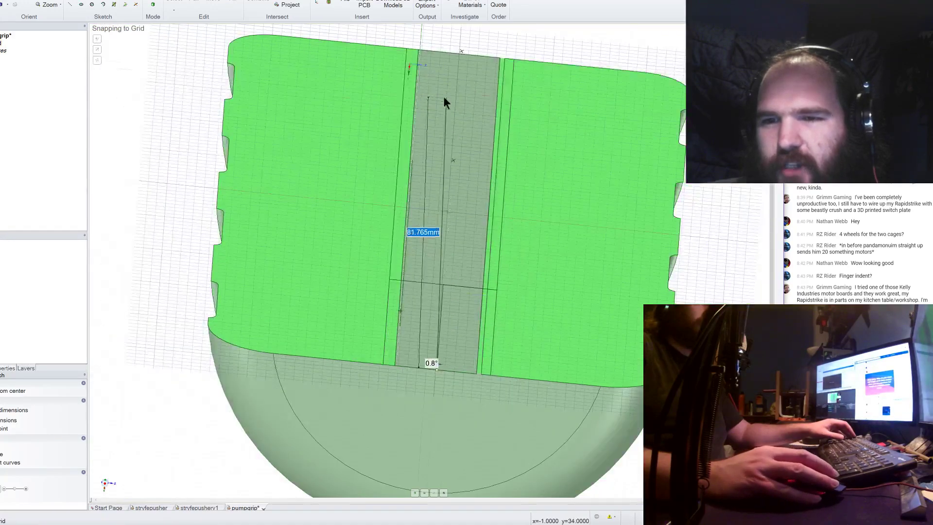
pyautogui.click(462, 51)
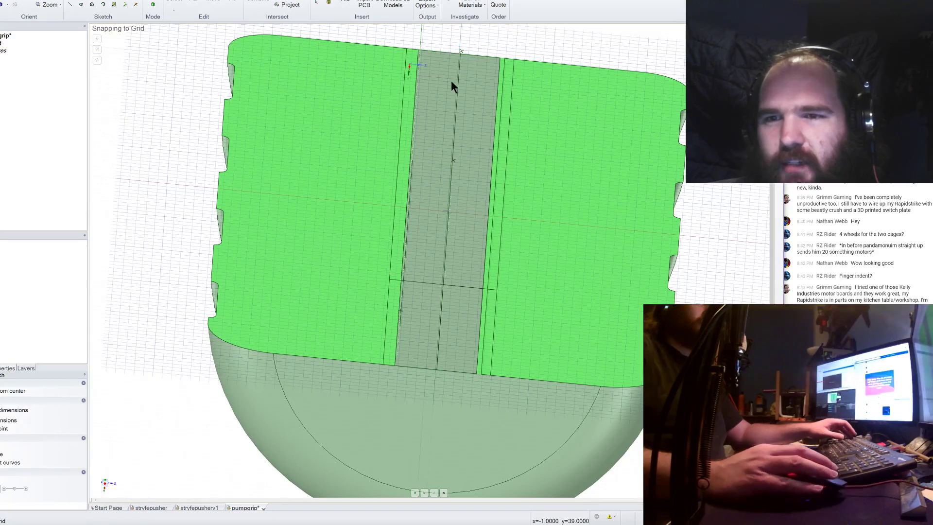
# Trim away both halves of the cross line within the channel floor.
pyautogui.click(138, 1)
pyautogui.scroll(3, 426, 282)
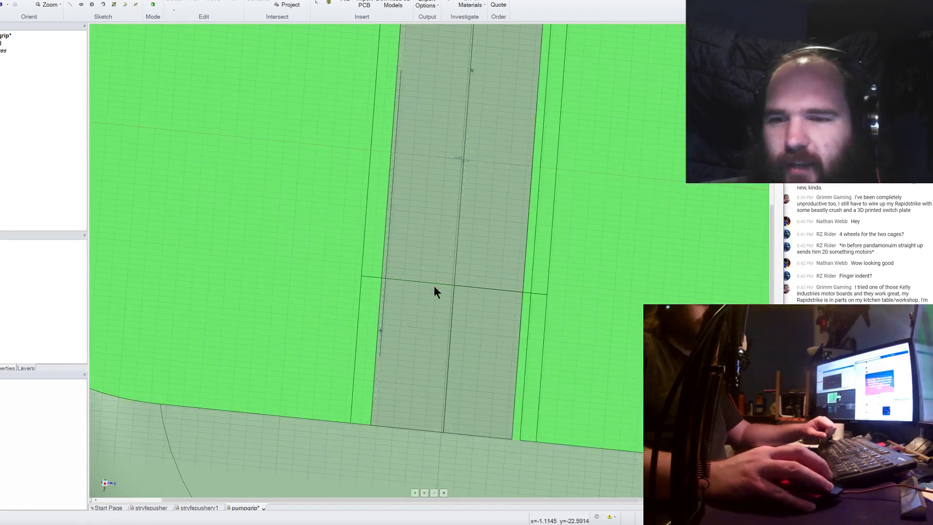
pyautogui.click(435, 284)
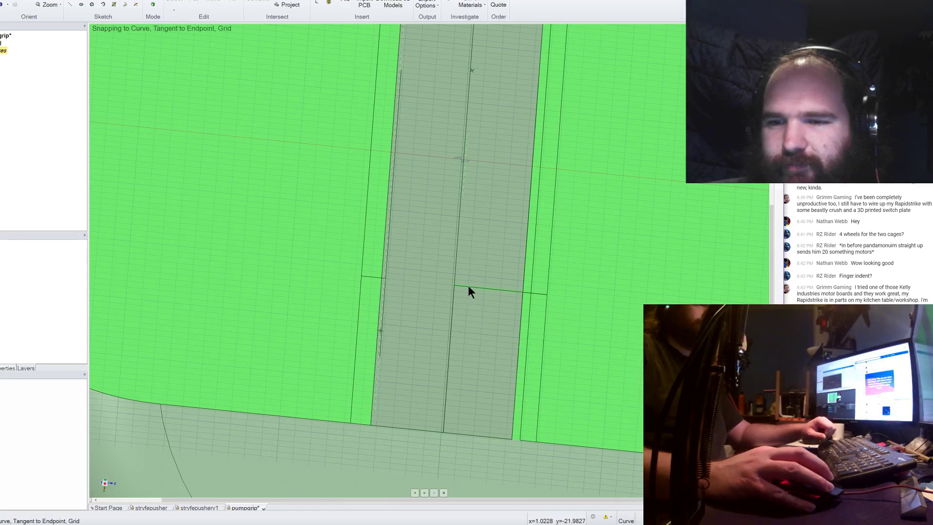
pyautogui.click(469, 286)
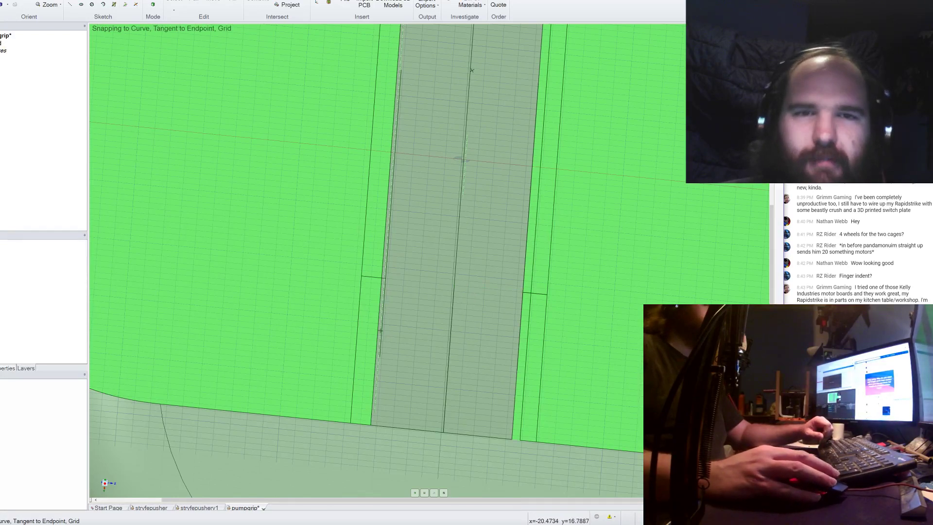
pyautogui.press('r')
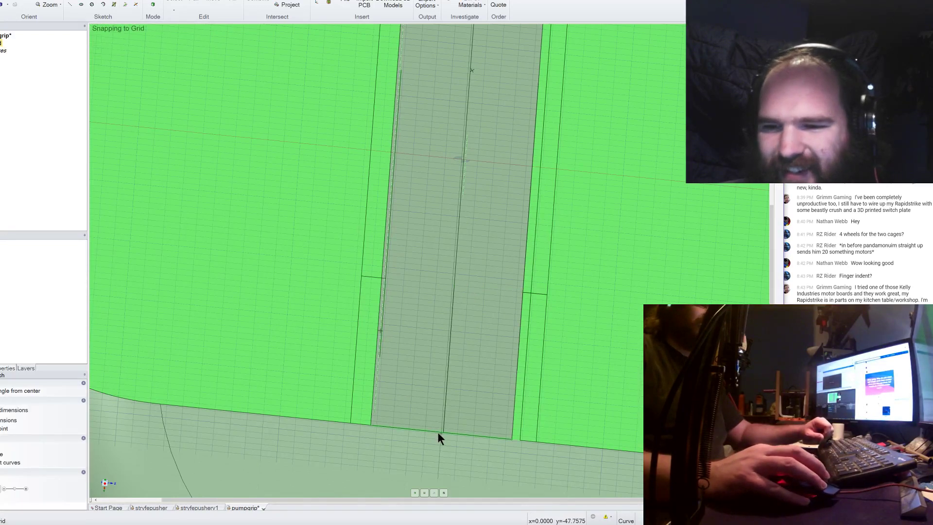
pyautogui.scroll(3, 437, 428)
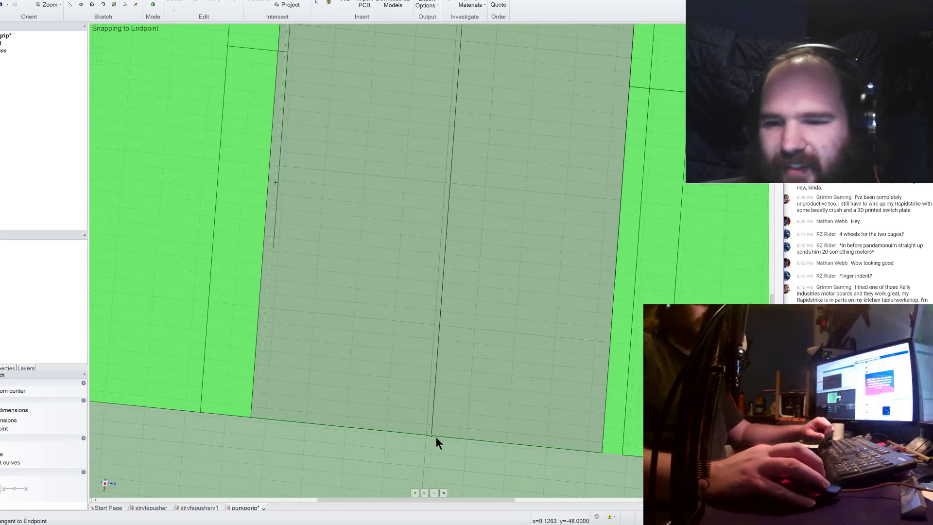
pyautogui.click(433, 436)
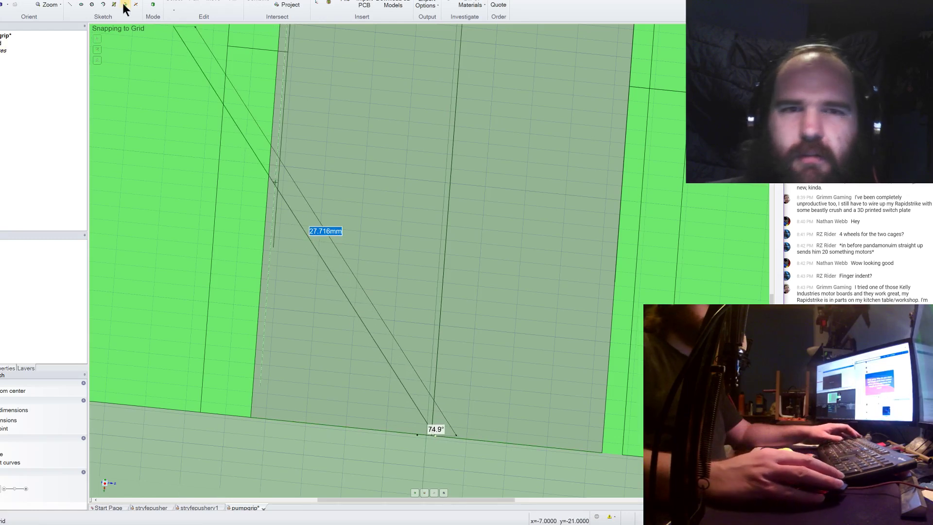
pyautogui.press('Escape')
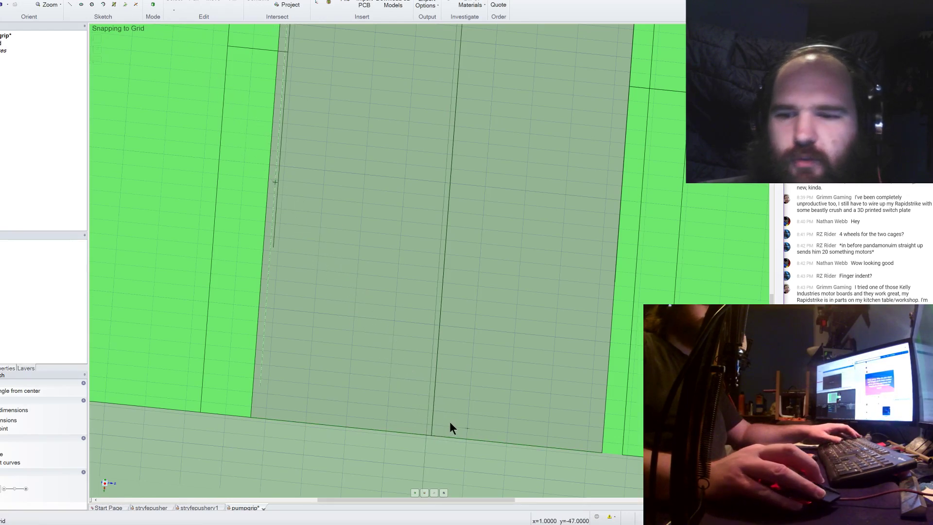
# Draw a short line about 0.76 mm long from the channel's end edge, parallel to the centre line and about 0.1 mm beside it.
pyautogui.scroll(5, 440, 437)
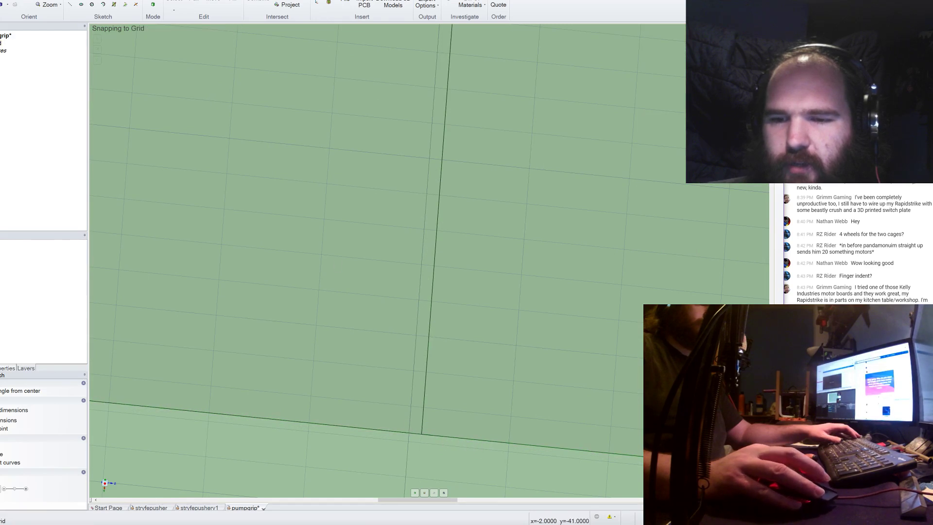
pyautogui.click(434, 436)
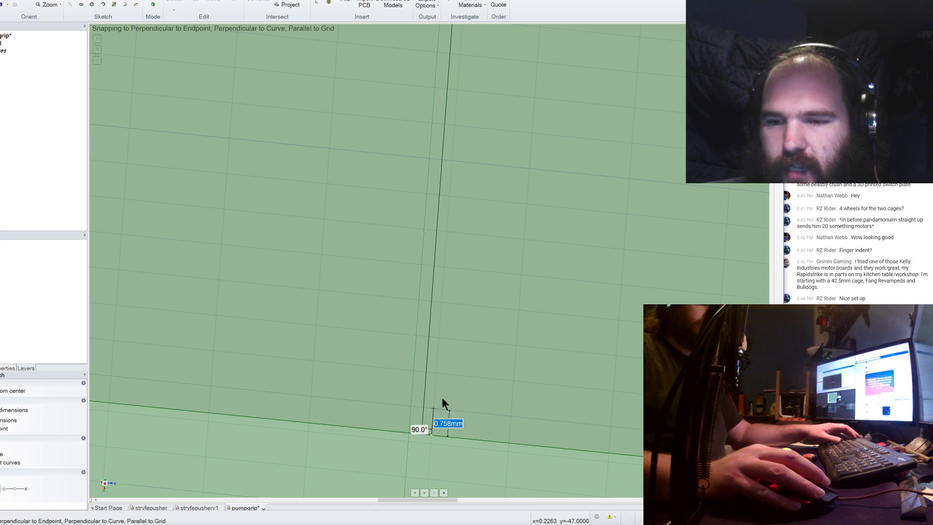
pyautogui.click(441, 398)
pyautogui.press('Escape')
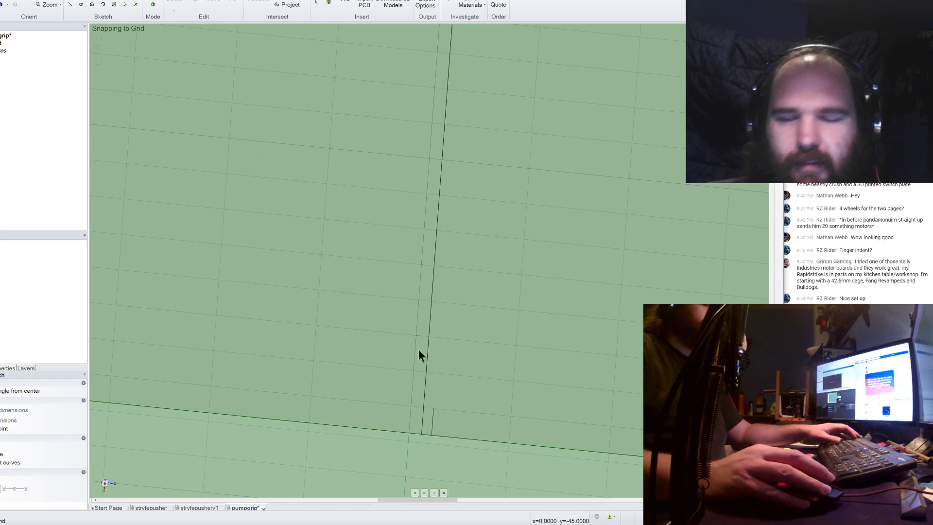
# Sketch a lengthwise rectangle 0.2 mm wide from the short line's foot, straddling the centre line and covering the channel's full length.
pyautogui.scroll(2, 432, 436)
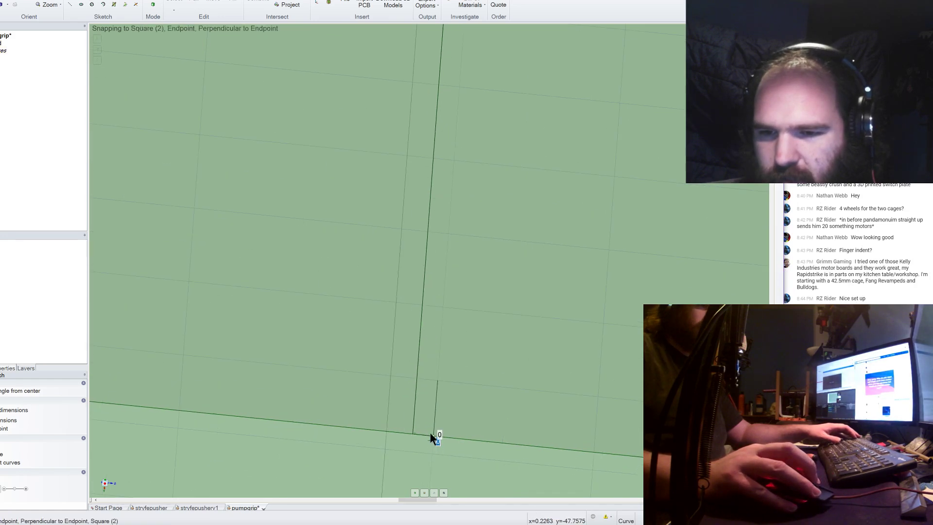
pyautogui.scroll(-5, 427, 430)
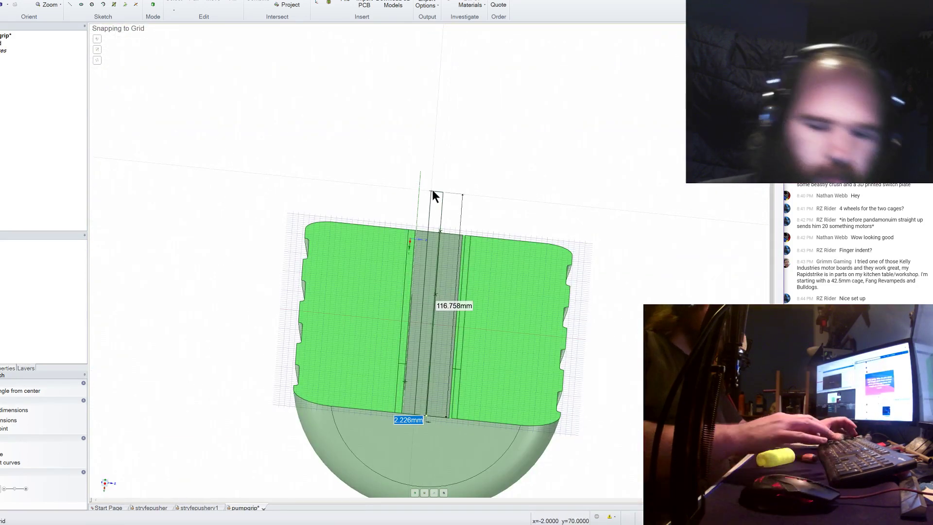
pyautogui.write('0.2')
pyautogui.press('Tab')
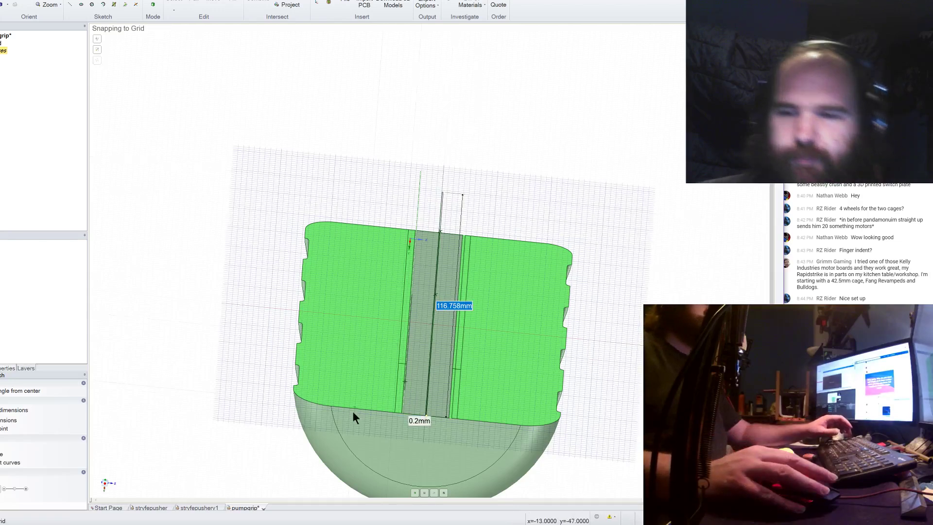
pyautogui.scroll(6, 516, 371)
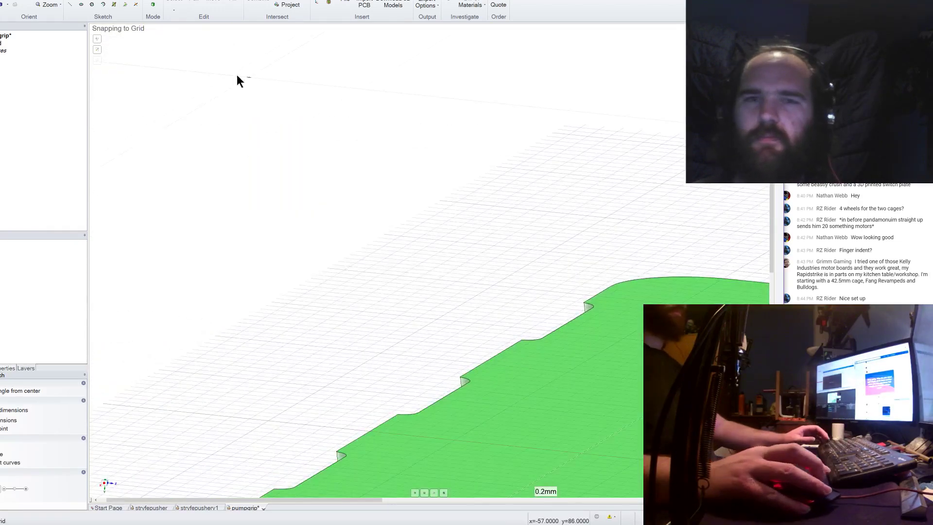
# Pull the 0.2 mm wide strip on the channel floor by 100 mm.
pyautogui.press('p')
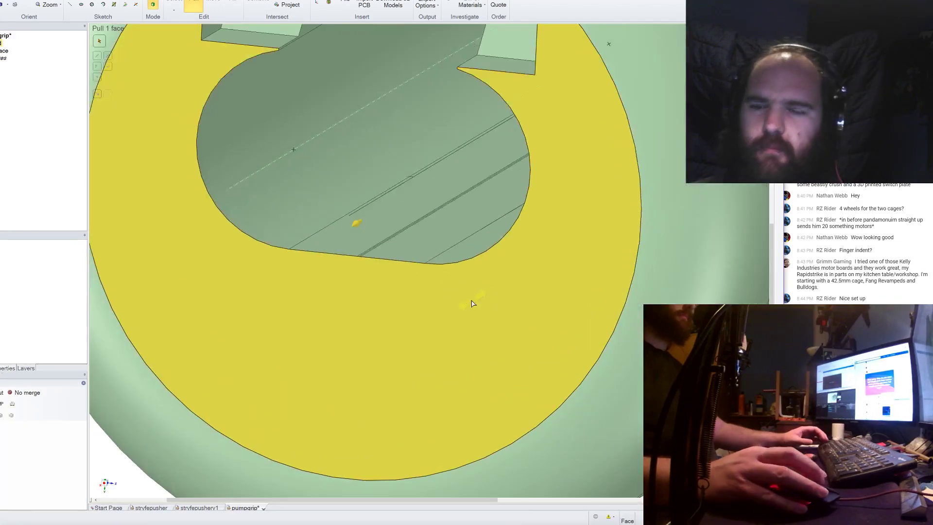
pyautogui.click(369, 252)
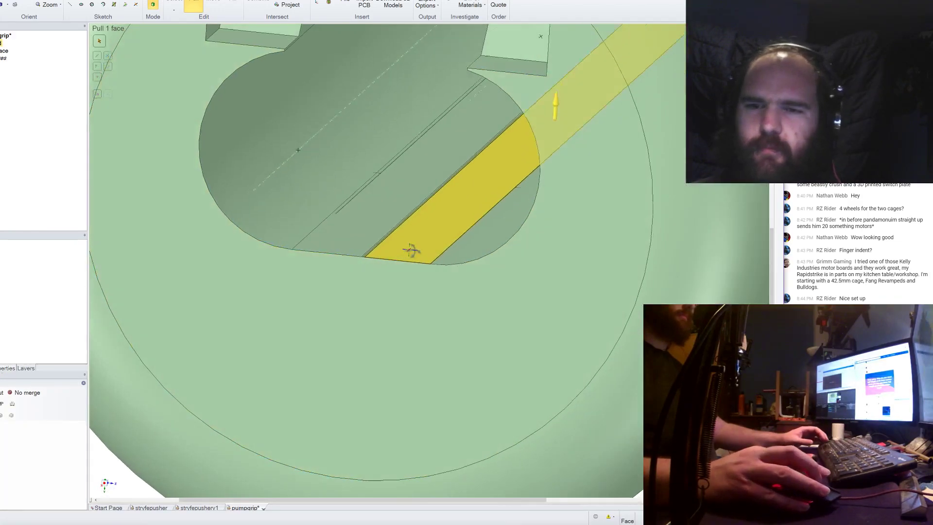
pyautogui.scroll(5, 373, 260)
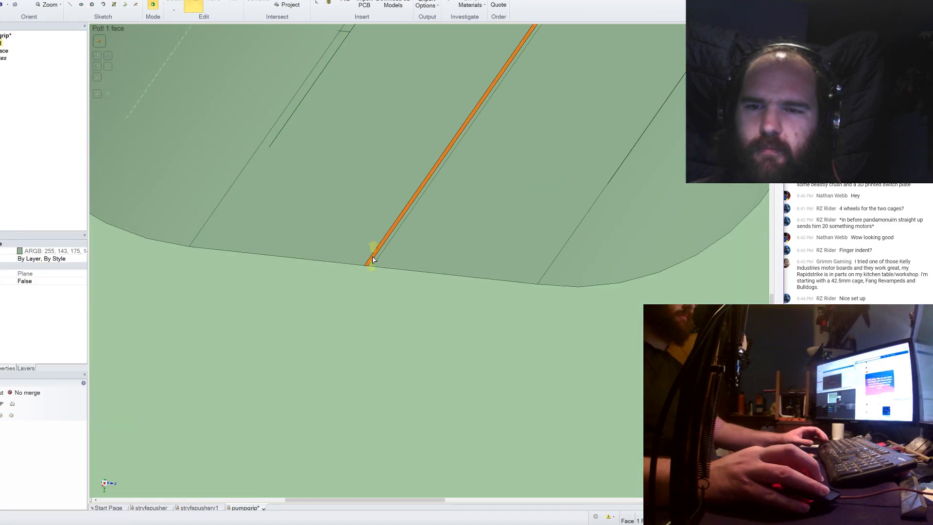
pyautogui.moveTo(372, 258); pyautogui.dragTo(366, 424)
pyautogui.scroll(-5, 402, 327)
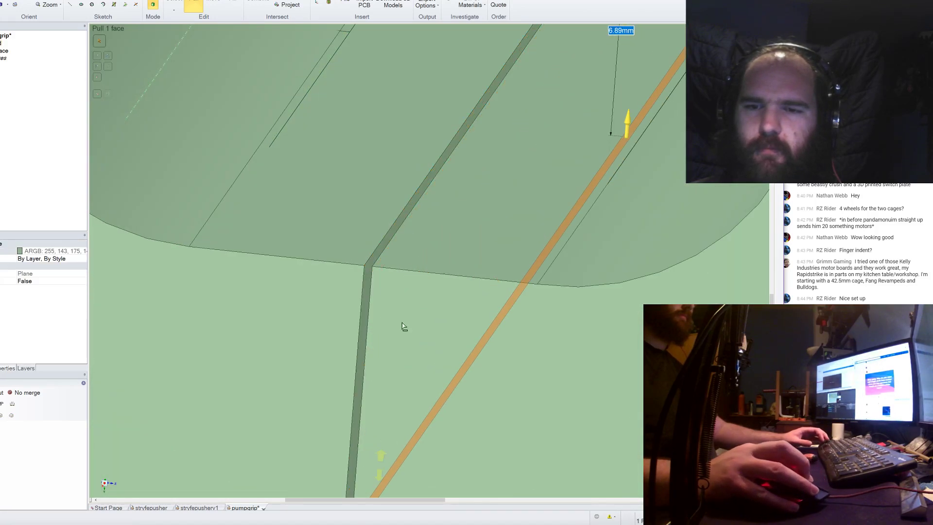
pyautogui.click(401, 330)
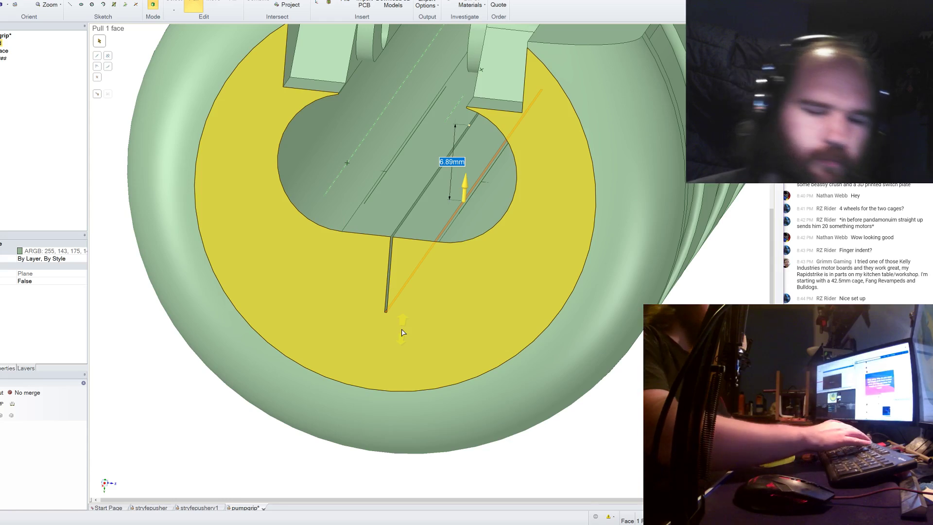
pyautogui.write('100')
pyautogui.press('Return')
pyautogui.scroll(-5, 410, 326)
pyautogui.scroll(-5, 410, 326)
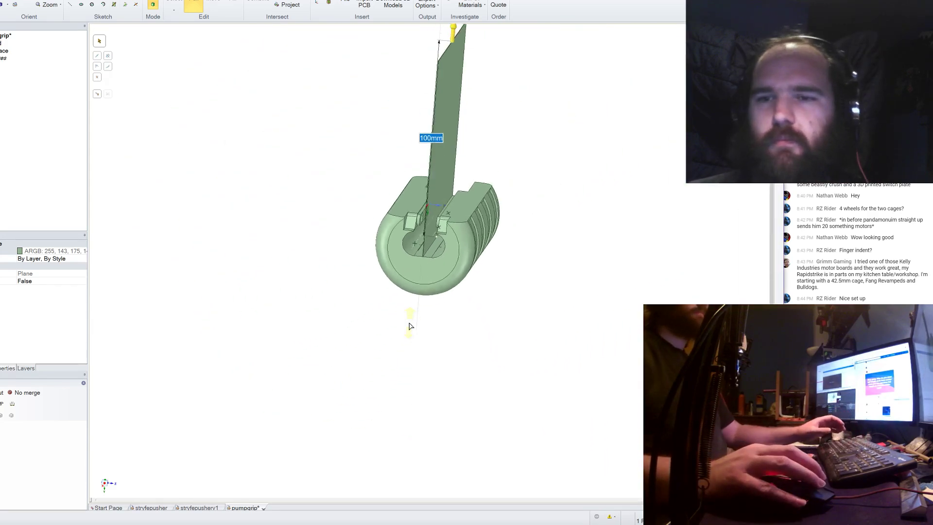
# Cut through the grip body by pulling the two narrow strip faces on the channel floor by -100 mm.
pyautogui.click(449, 86)
pyautogui.scroll(10, 428, 233)
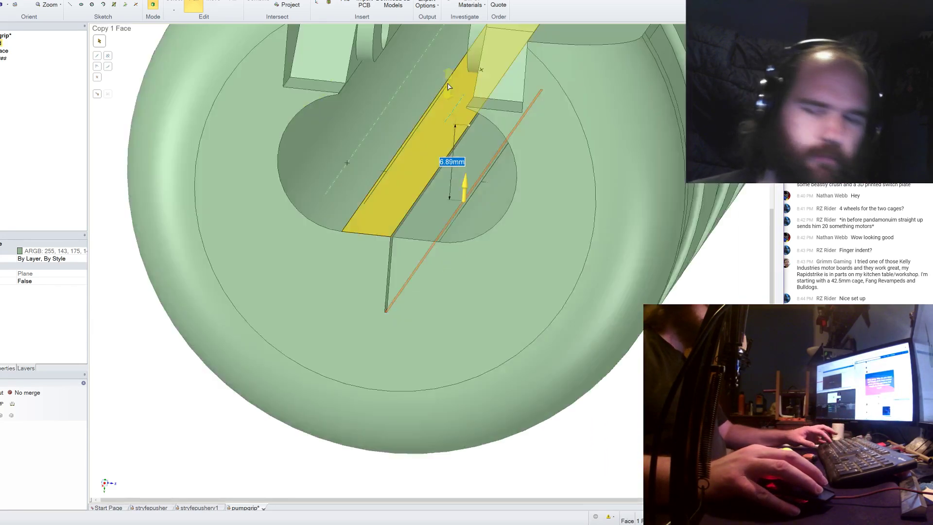
pyautogui.keyDown('ctrl'); pyautogui.click(389, 240); pyautogui.keyUp('ctrl')
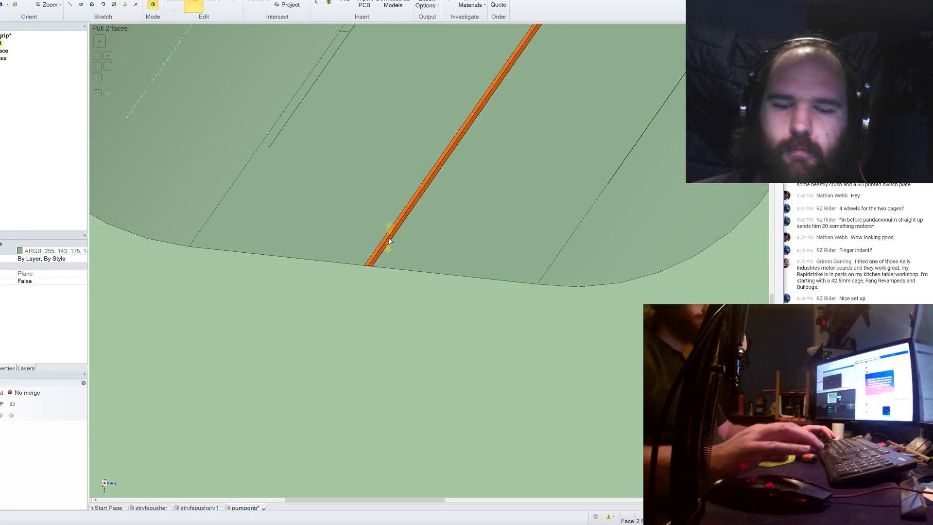
pyautogui.write('-100')
pyautogui.press('Return')
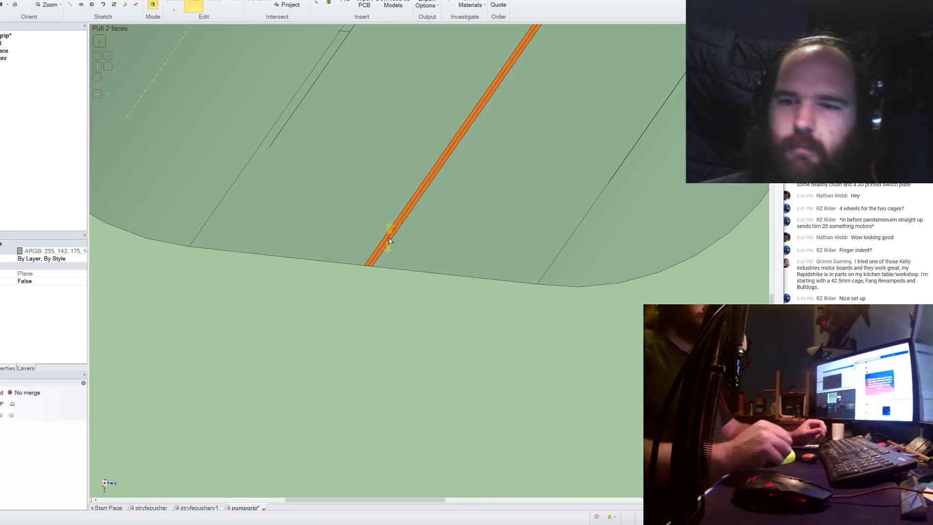
pyautogui.scroll(-10, 389, 239)
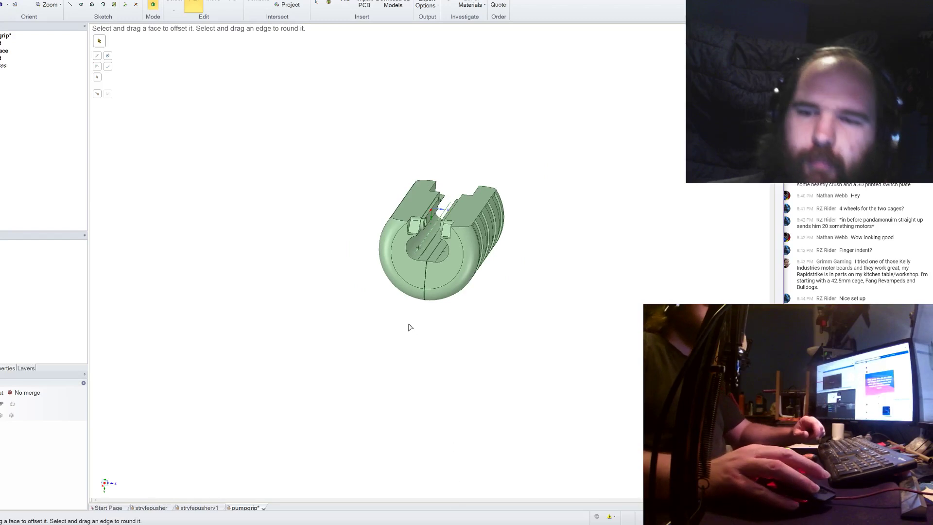
# Inspect the slit through the grip's end face and channel floor from several angles.
pyautogui.scroll(6, 400, 300)
pyautogui.moveTo(393, 296); pyautogui.dragTo(400, 300, button='middle')
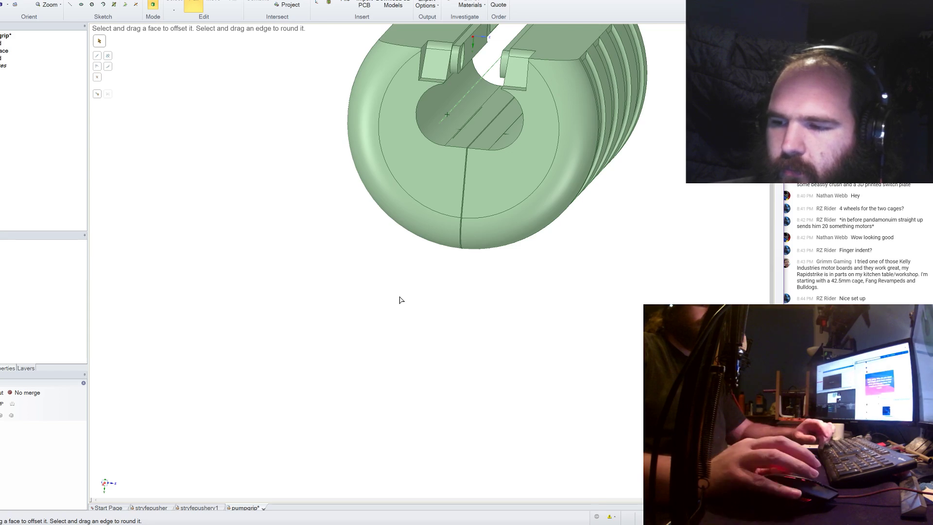
pyautogui.scroll(-4, 481, 294)
pyautogui.scroll(5, 438, 254)
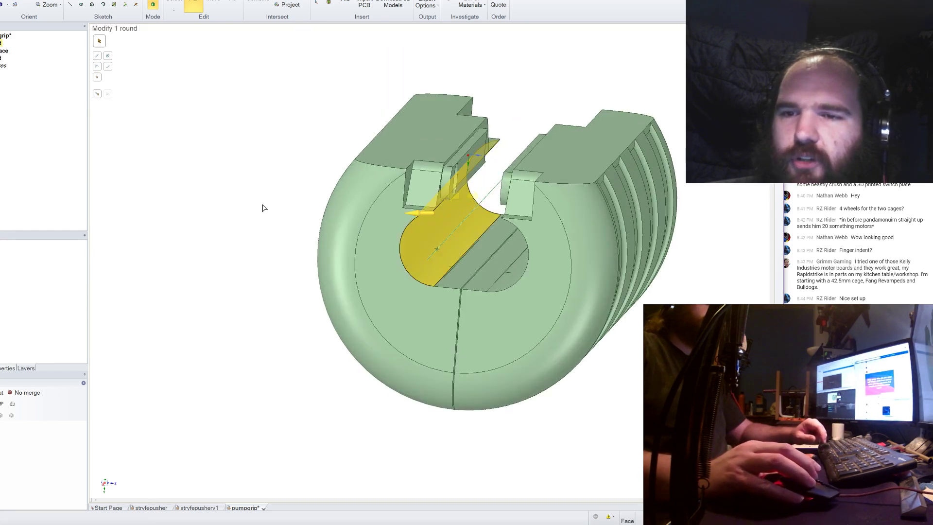
pyautogui.moveTo(265, 209); pyautogui.dragTo(238, 213, button='middle')
pyautogui.click(247, 213)
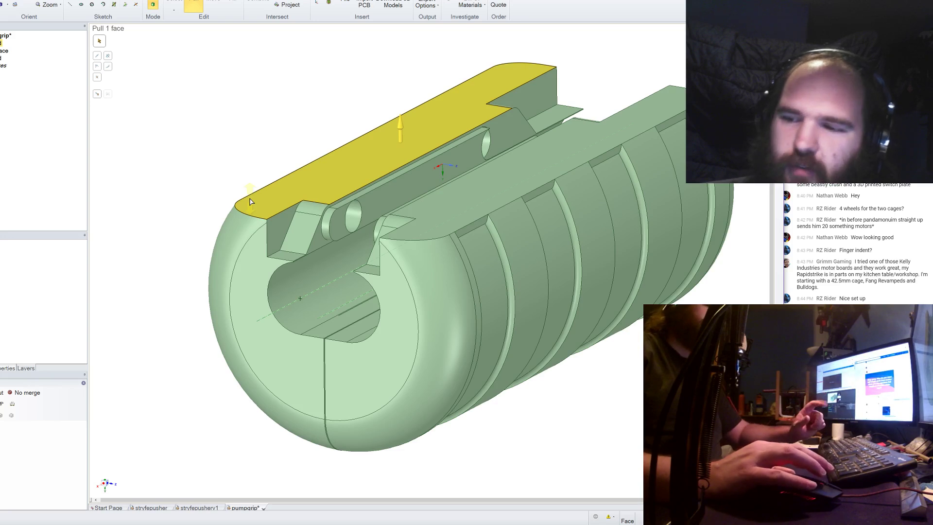
pyautogui.moveTo(260, 196); pyautogui.dragTo(146, 145, button='middle')
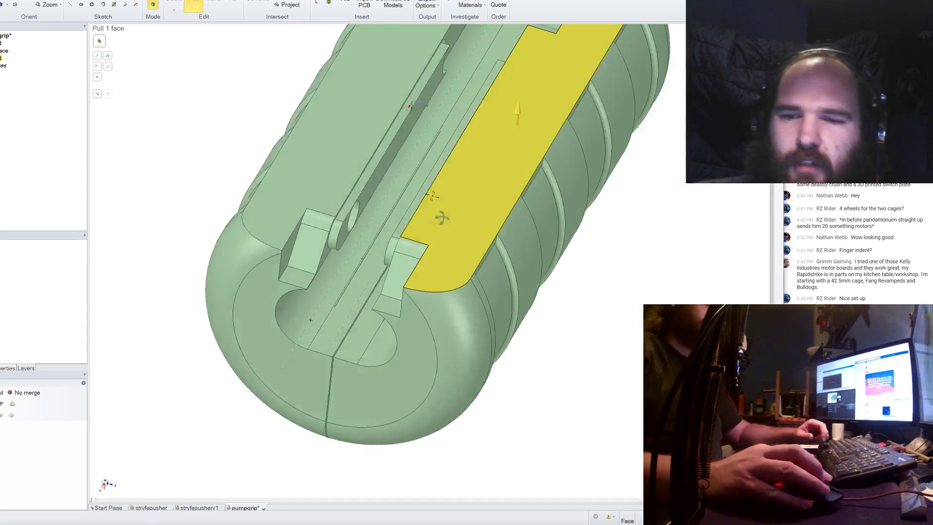
# Delete the leftover curves and surface objects from the design structure.
pyautogui.click(110, 131)
pyautogui.rightClick(3, 66)
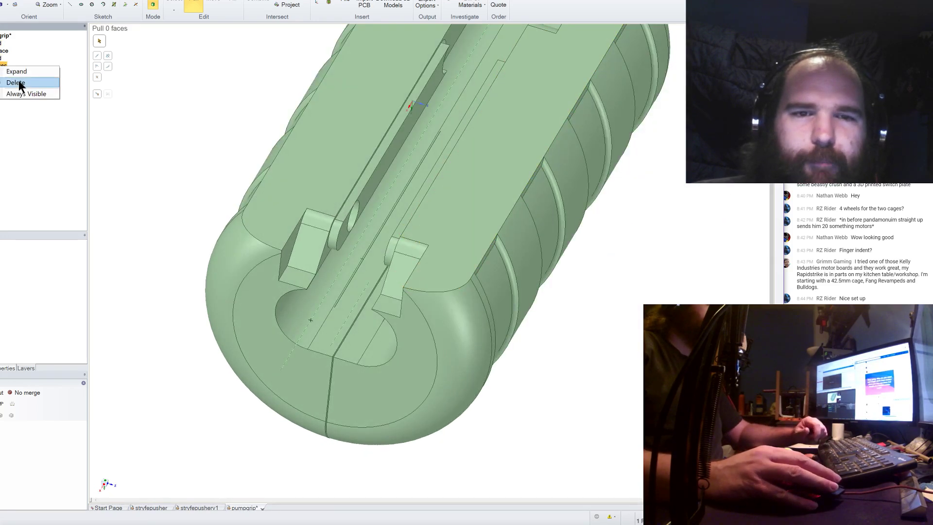
pyautogui.click(15, 83)
pyautogui.rightClick(1, 56)
pyautogui.click(31, 85)
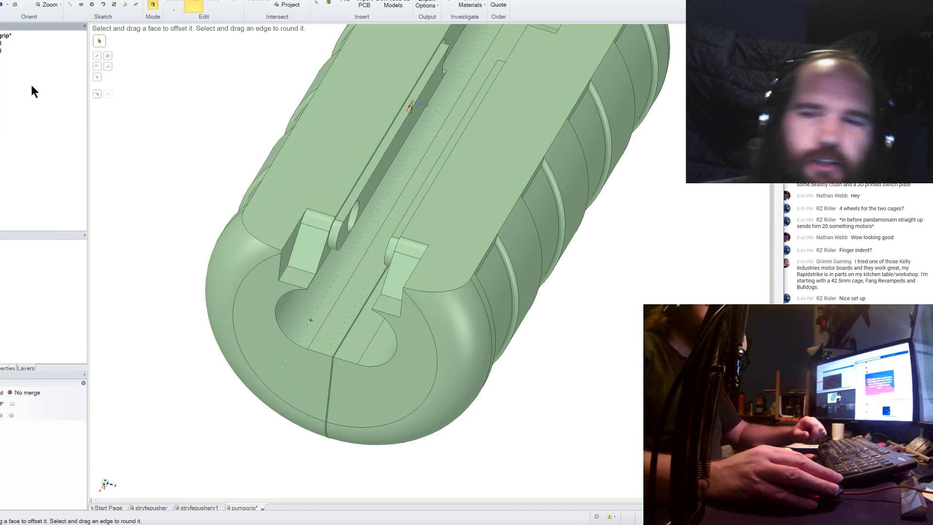
# Move one half of the split grip about 24.5 mm sideways, perpendicular to the slit, away from the other half.
pyautogui.click(503, 105)
pyautogui.scroll(-5, 503, 106)
pyautogui.click(444, 259)
pyautogui.moveTo(443, 259); pyautogui.dragTo(597, 142, button='middle')
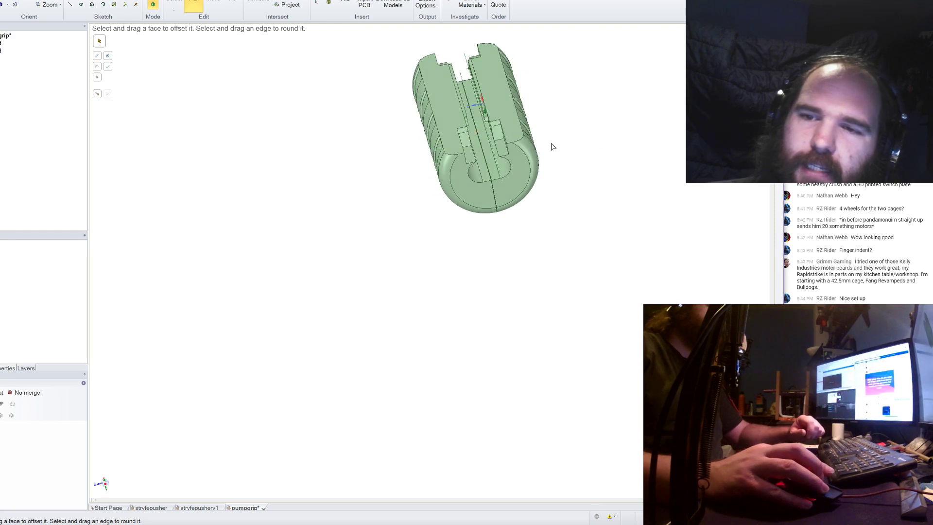
pyautogui.scroll(3, 530, 83)
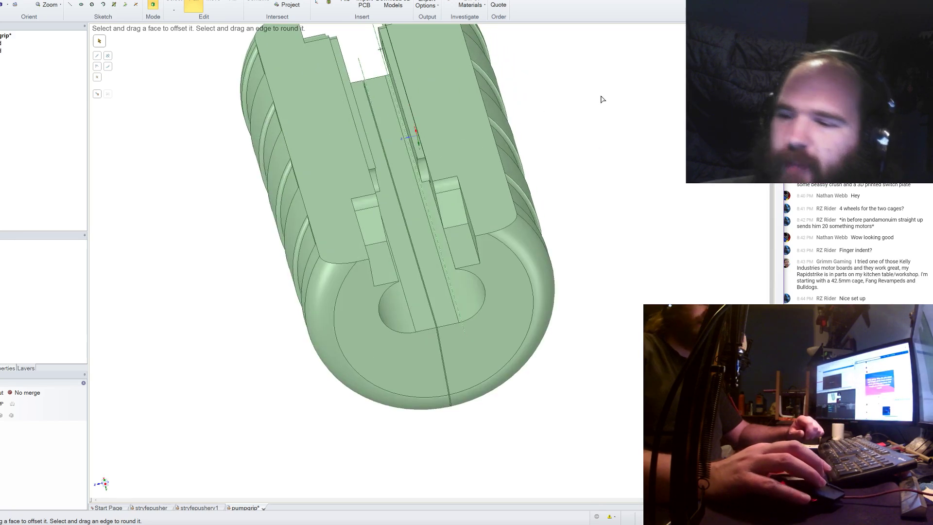
pyautogui.moveTo(535, 189); pyautogui.dragTo(521, 181, button='middle')
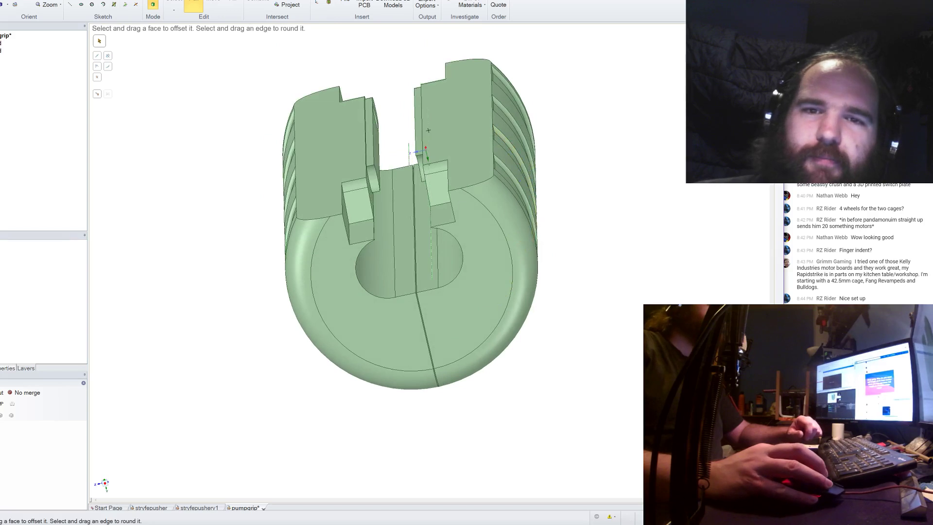
pyautogui.press('m')
pyautogui.click(469, 110)
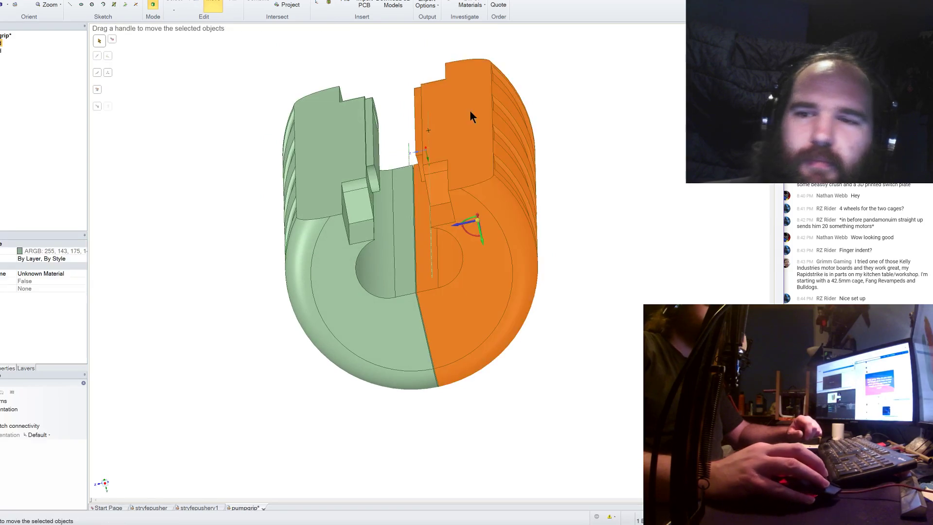
pyautogui.moveTo(461, 229); pyautogui.dragTo(518, 243)
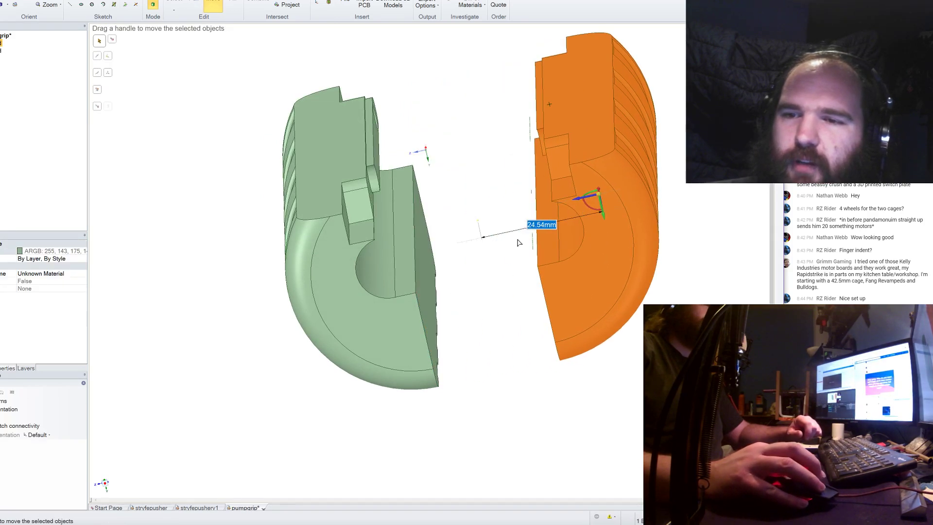
# Examine the separated grip halves, including the flat cut face, channel interior and ribbed exterior.
pyautogui.moveTo(418, 166); pyautogui.dragTo(359, 179, button='middle')
pyautogui.scroll(3, 426, 146)
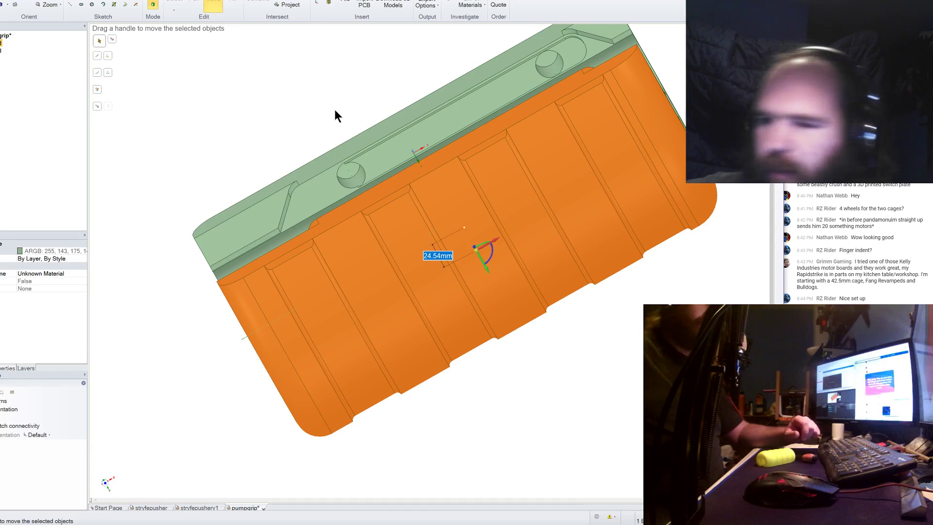
pyautogui.moveTo(334, 107); pyautogui.dragTo(599, 160, button='middle')
pyautogui.click(601, 162)
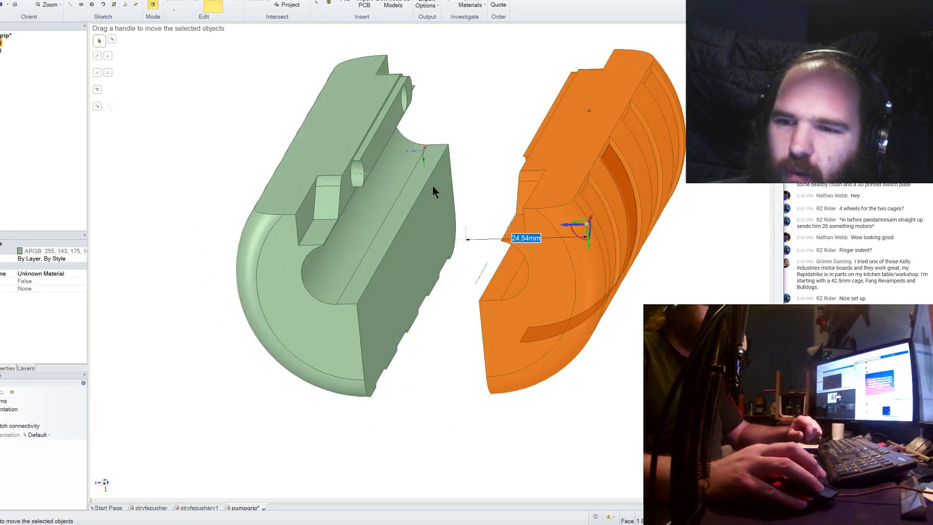
pyautogui.moveTo(445, 293); pyautogui.dragTo(436, 295, button='middle')
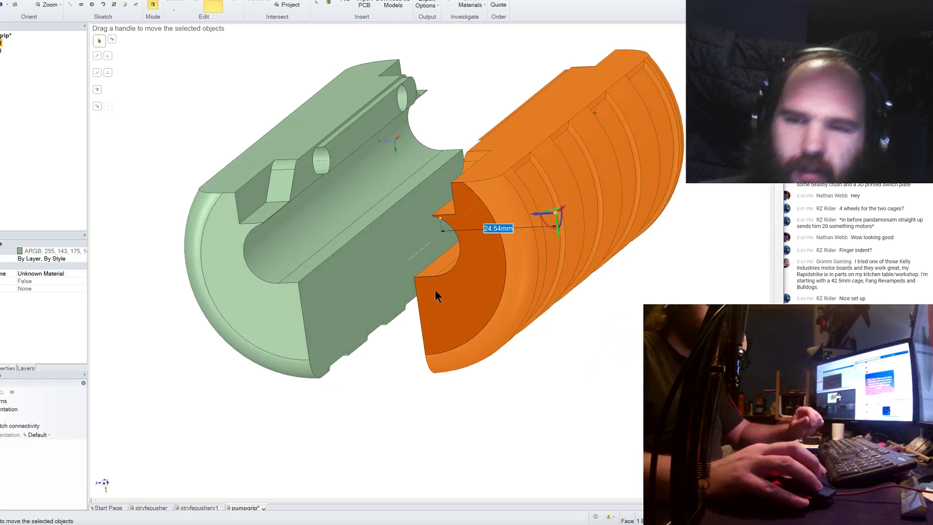
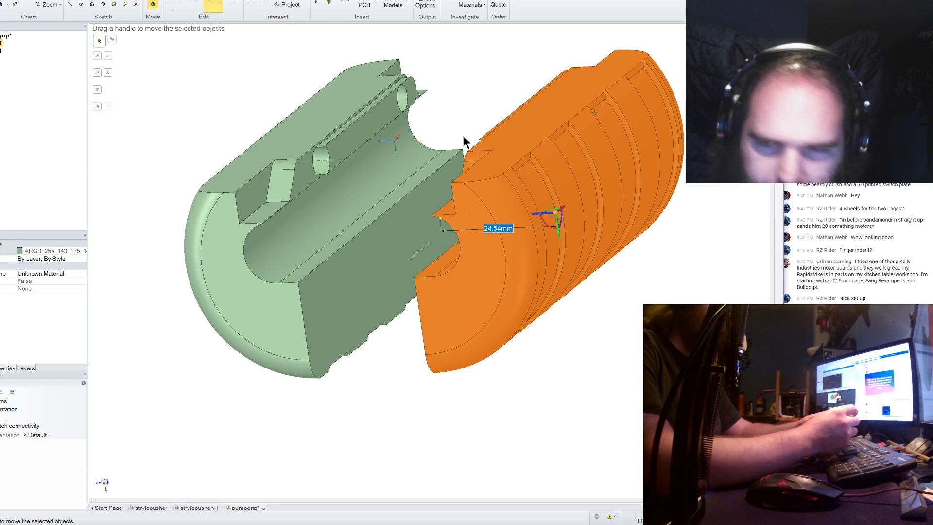
pyautogui.moveTo(517, 92); pyautogui.dragTo(467, 185, button='middle')
pyautogui.scroll(-3, 421, 250)
pyautogui.moveTo(422, 249); pyautogui.dragTo(532, 241, button='middle')
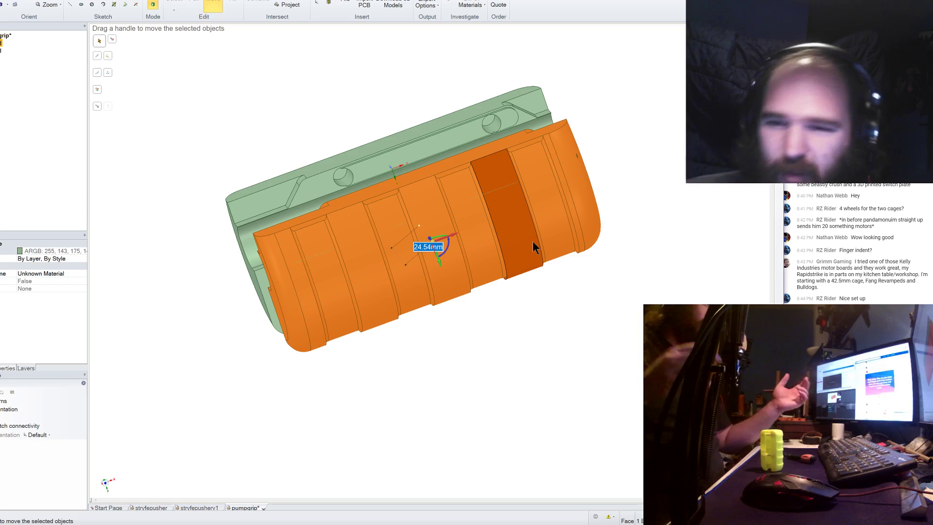
pyautogui.moveTo(433, 312); pyautogui.dragTo(506, 312, button='middle')
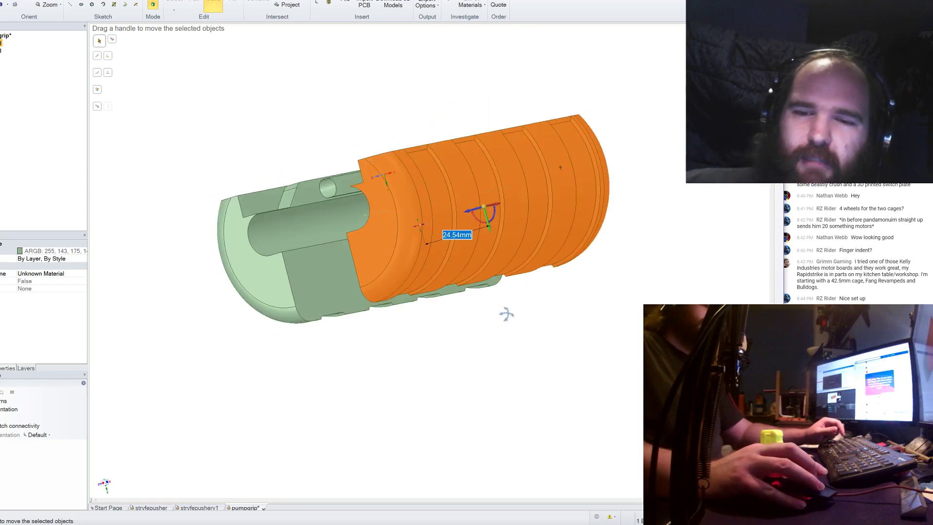
# Start a sketch on the unmoved half's flat cut face and draw a line along the first groove's flat bottom edge.
pyautogui.click(345, 284)
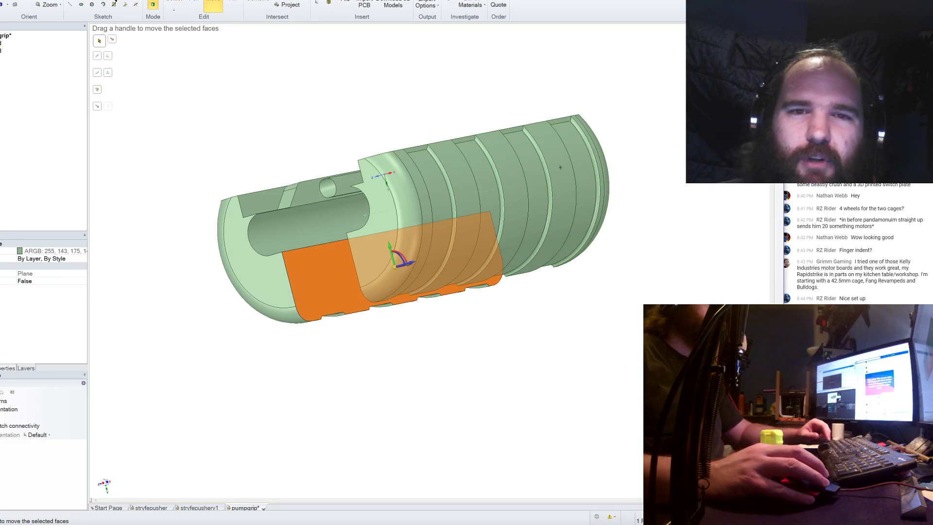
pyautogui.press('k')
pyautogui.moveTo(484, 403)
pyautogui.mouseDown(button='middle')
pyautogui.moveTo(494, 292)
pyautogui.moveTo(538, 317)
pyautogui.moveTo(516, 265)
pyautogui.moveTo(492, 262)
pyautogui.mouseUp(button='middle')
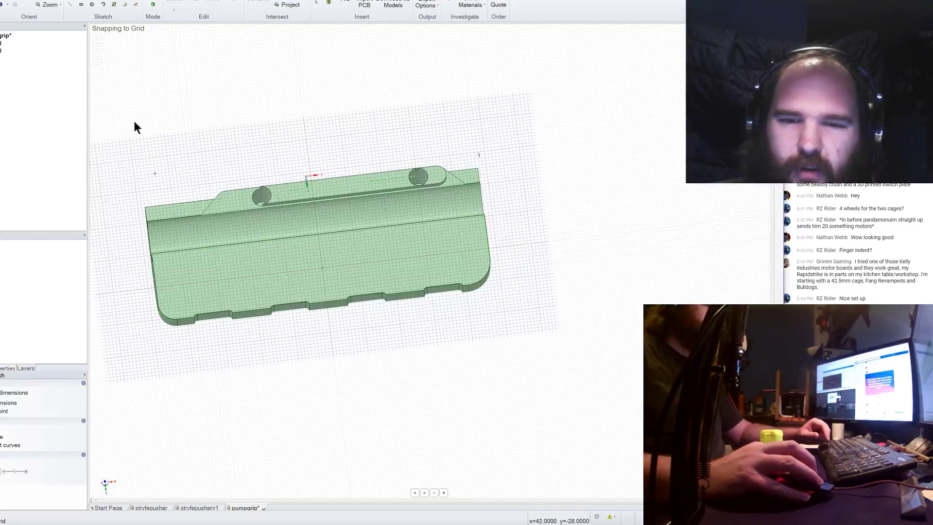
pyautogui.click(70, 4)
pyautogui.scroll(5, 188, 301)
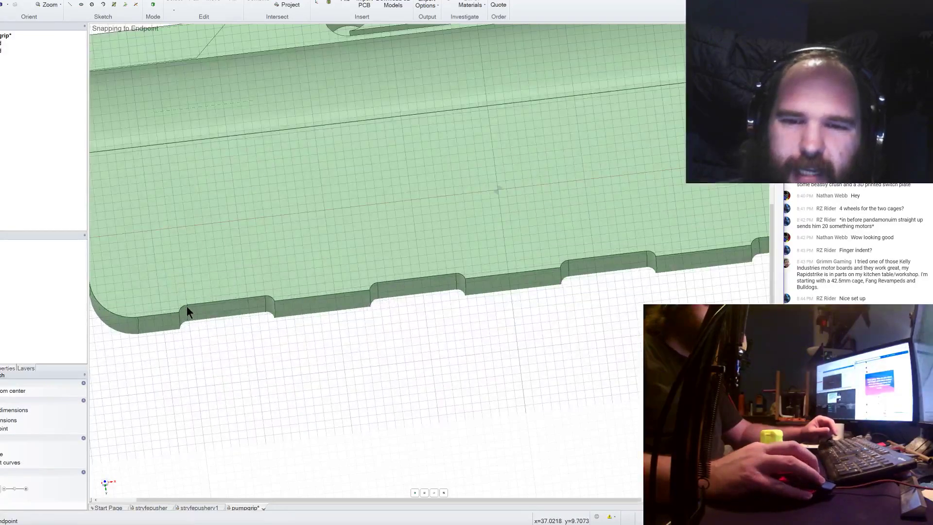
pyautogui.click(187, 306)
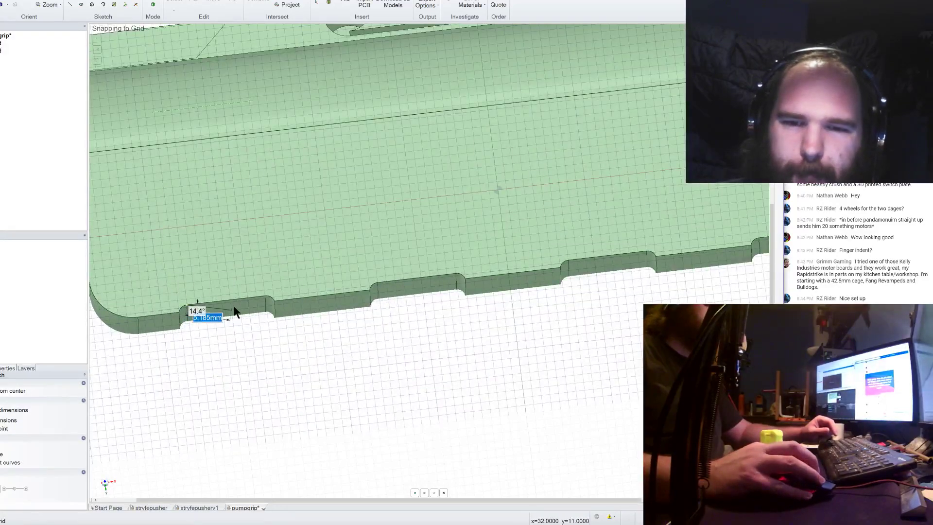
pyautogui.click(265, 296)
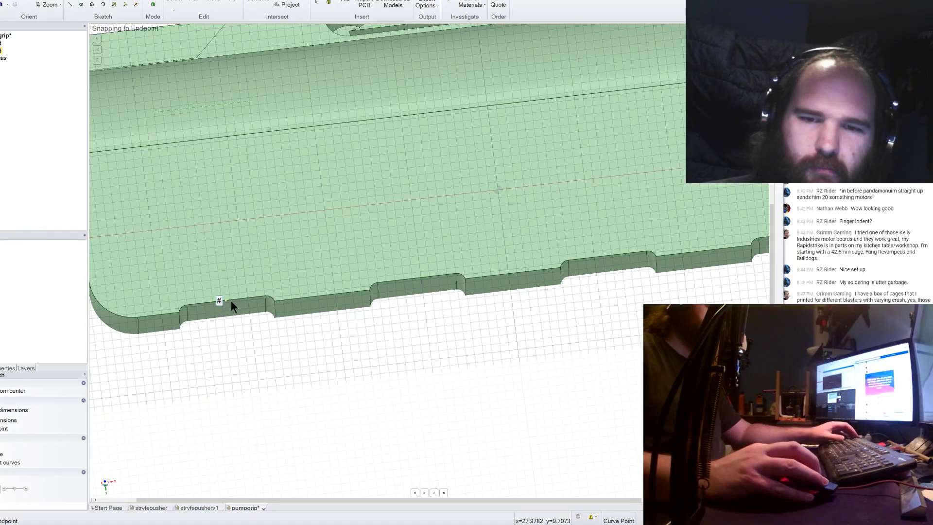
# Draw a perpendicular line about 9.7 mm long from the groove edge's midpoint, and extend it straight to just short of the channel edge.
pyautogui.click(231, 300)
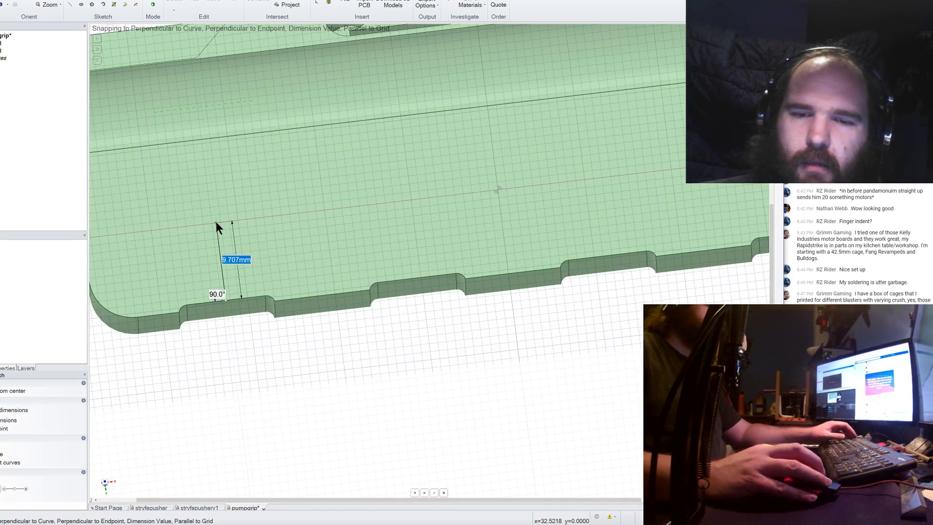
pyautogui.press('h')
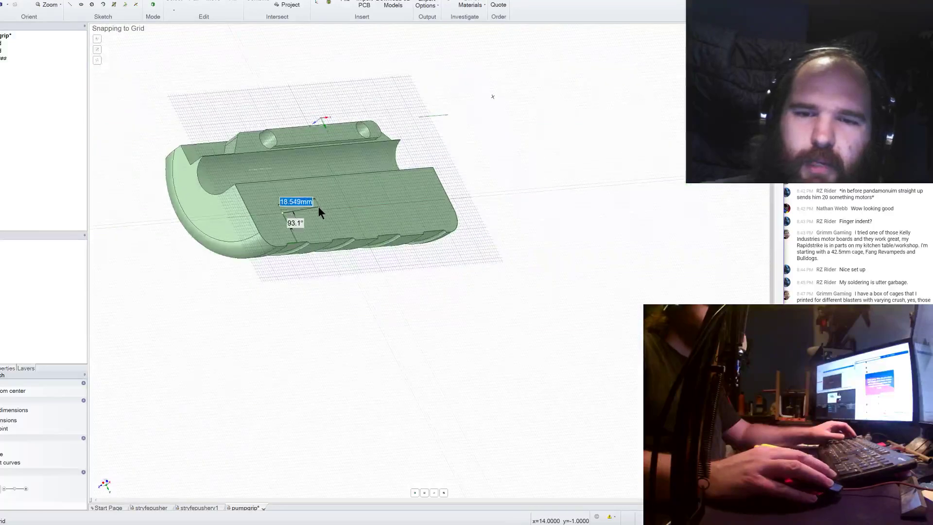
pyautogui.click(282, 212)
pyautogui.moveTo(282, 211); pyautogui.dragTo(282, 195, button='middle')
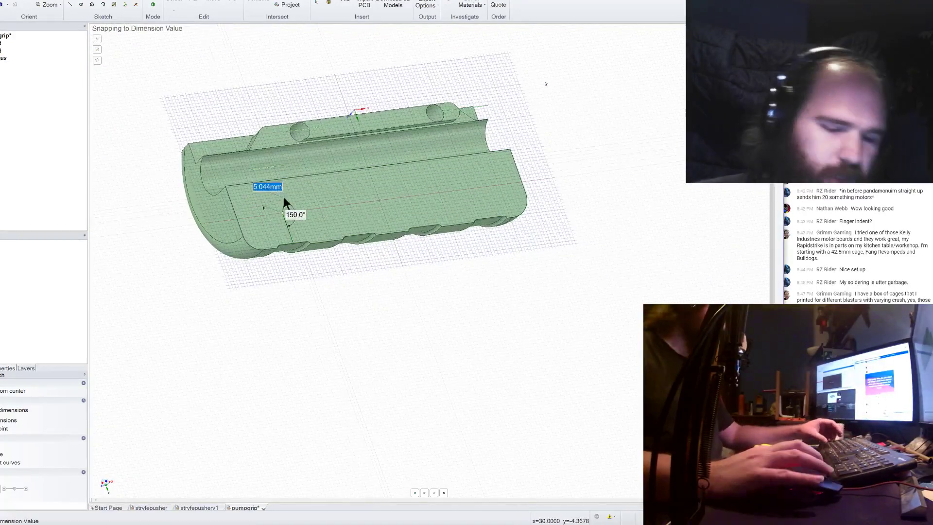
pyautogui.scroll(5, 273, 187)
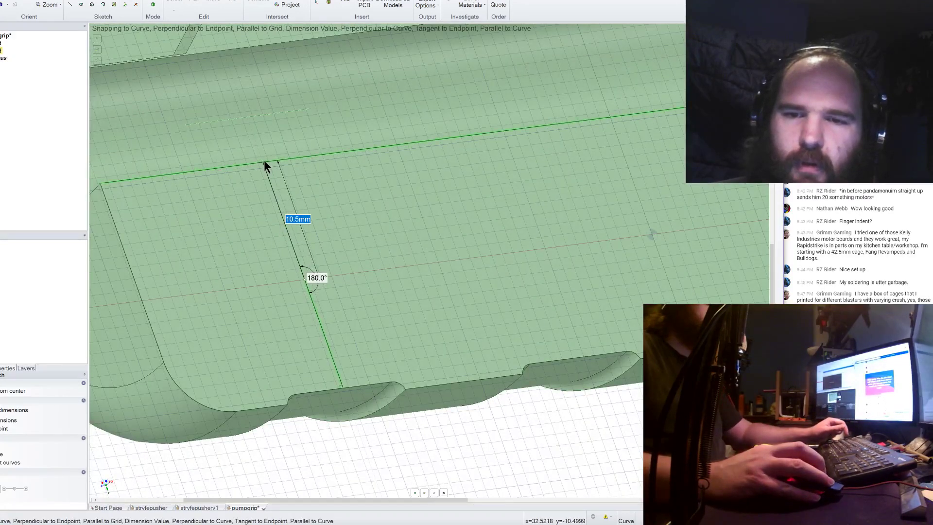
pyautogui.click(276, 199)
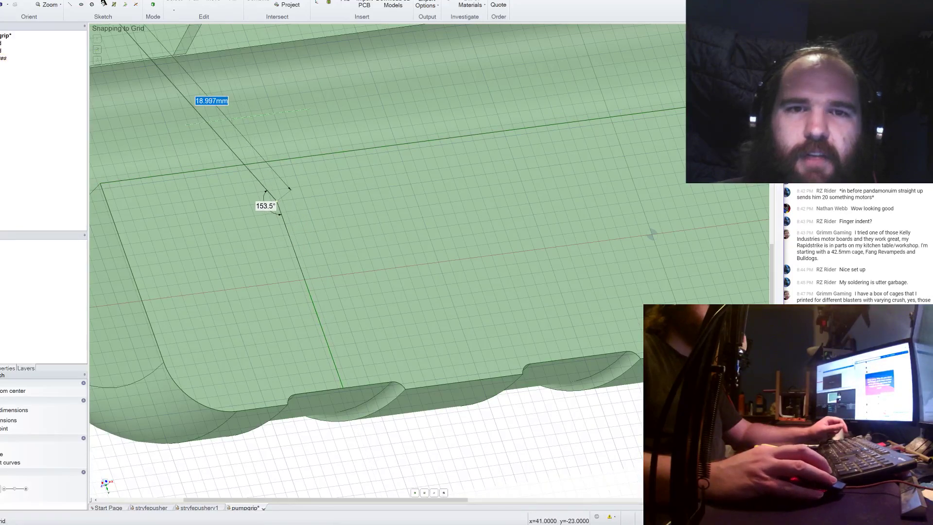
pyautogui.press('Escape')
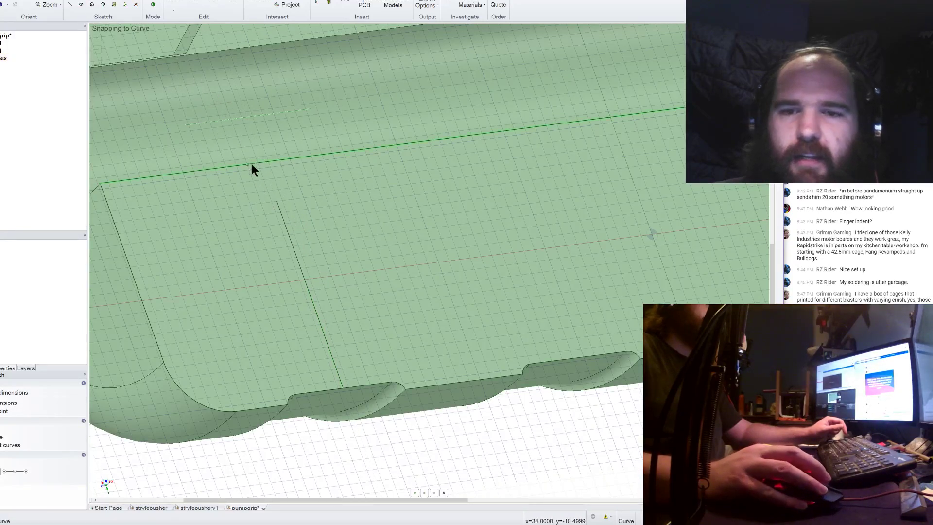
# Draw a 4 mm diameter circle centred on the perpendicular line's end near the channel.
pyautogui.click(277, 199)
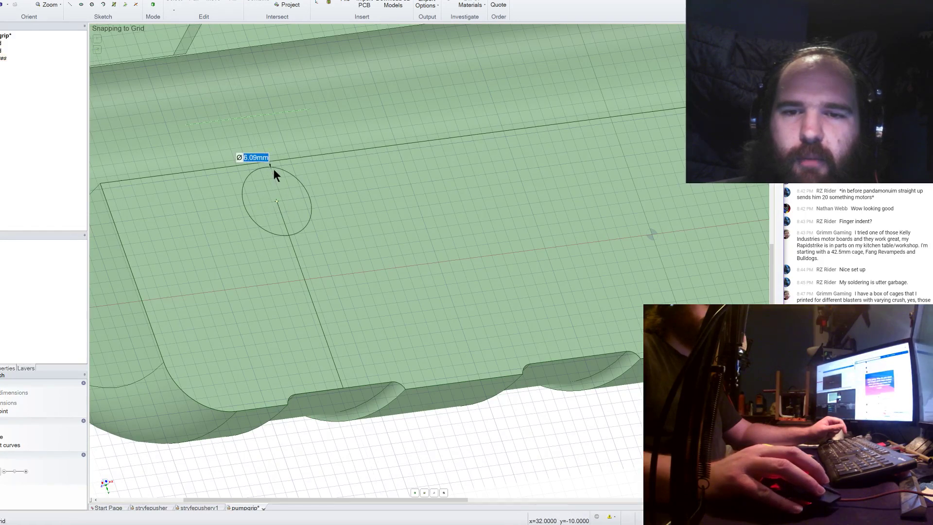
pyautogui.write('4')
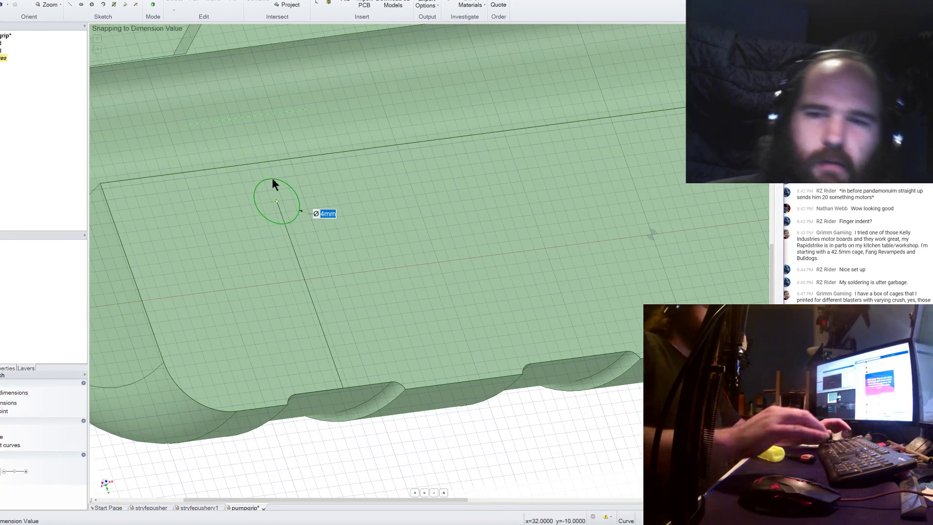
pyautogui.press('Return')
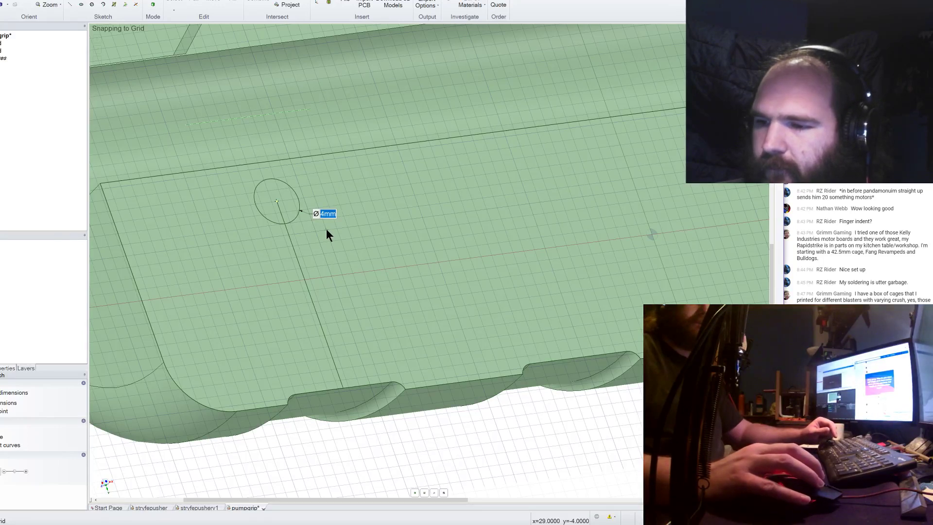
# Draw a line along the last groove's flat edge and a perpendicular about 16.7 mm long from its midpoint toward the channel.
pyautogui.click(306, 278)
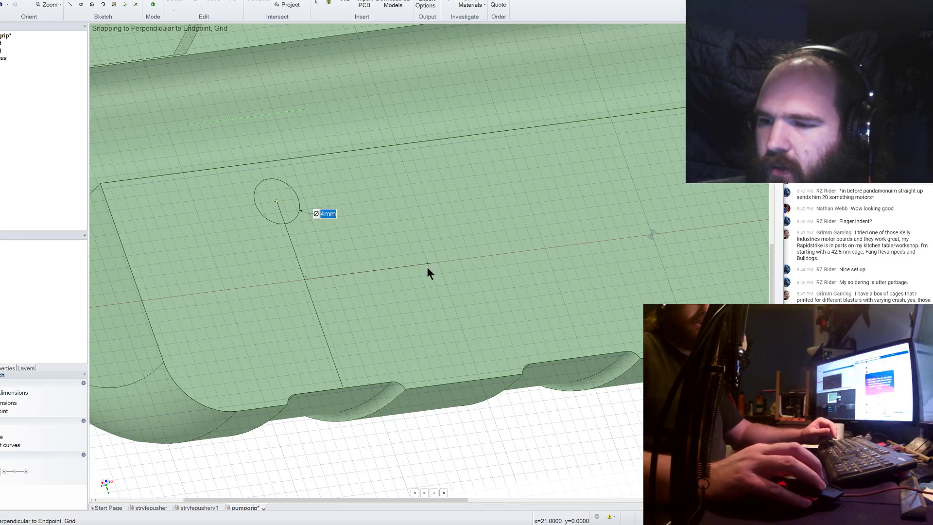
pyautogui.scroll(-5, 325, 234)
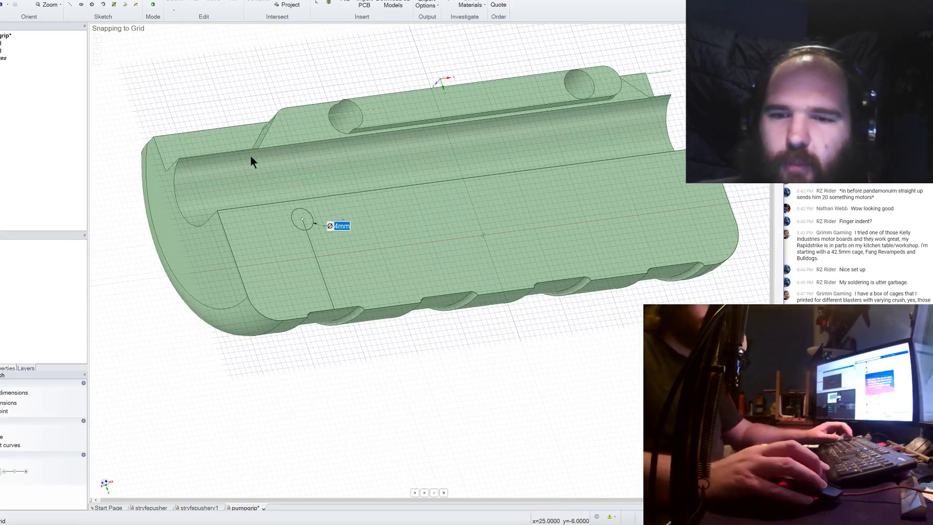
pyautogui.click(70, 2)
pyautogui.moveTo(657, 255)
pyautogui.mouseDown(button='middle')
pyautogui.moveTo(646, 258)
pyautogui.moveTo(666, 261)
pyautogui.mouseUp(button='middle')
pyautogui.scroll(3, 702, 268)
pyautogui.click(702, 262)
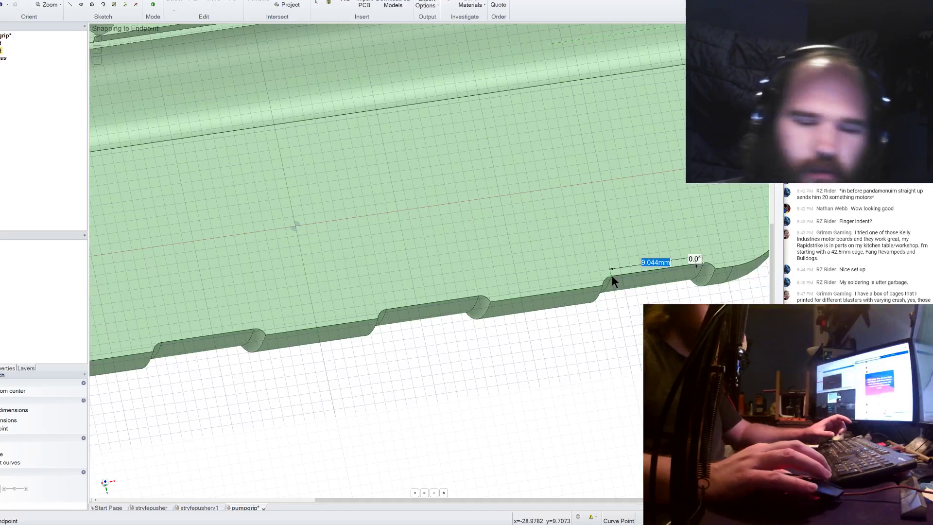
pyautogui.click(657, 268)
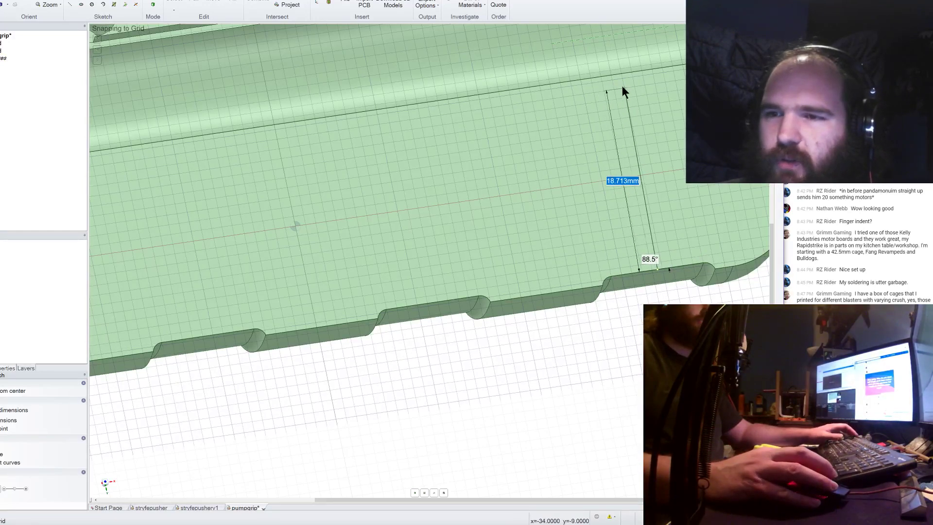
pyautogui.scroll(-2, 622, 87)
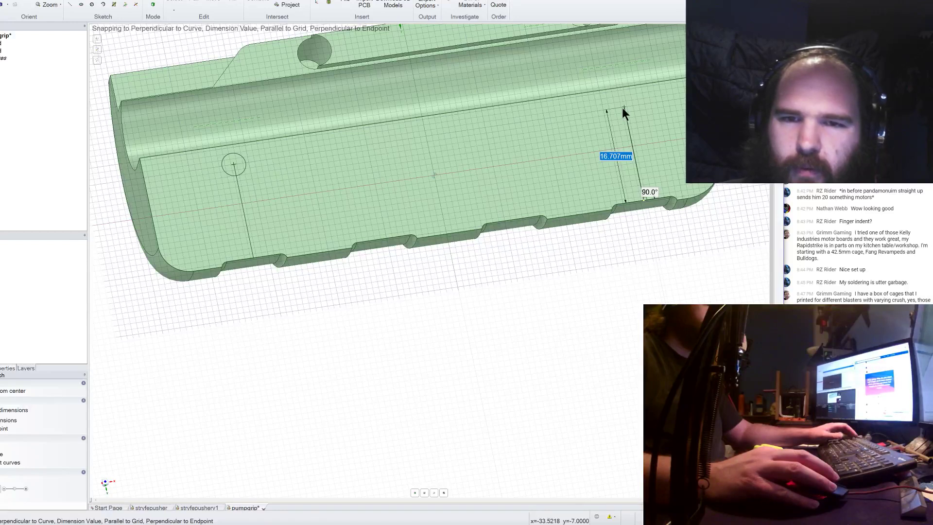
pyautogui.click(623, 107)
# Draw a 4 mm diameter circle centred on the second perpendicular line's end near the channel.
pyautogui.press('c')
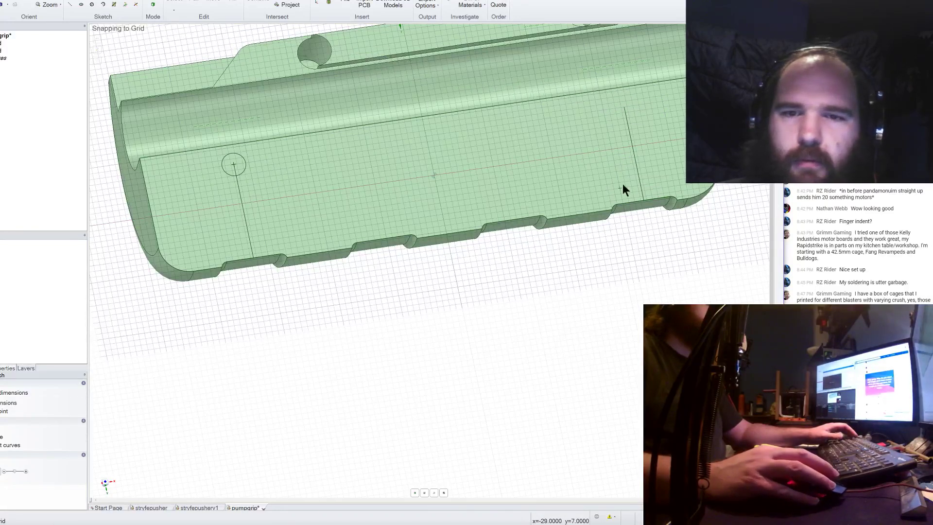
pyautogui.click(624, 108)
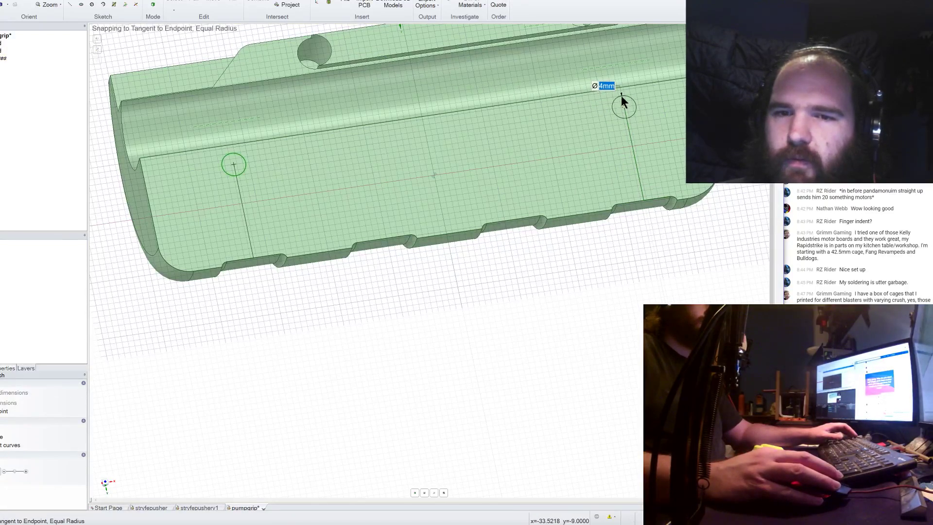
pyautogui.click(621, 97)
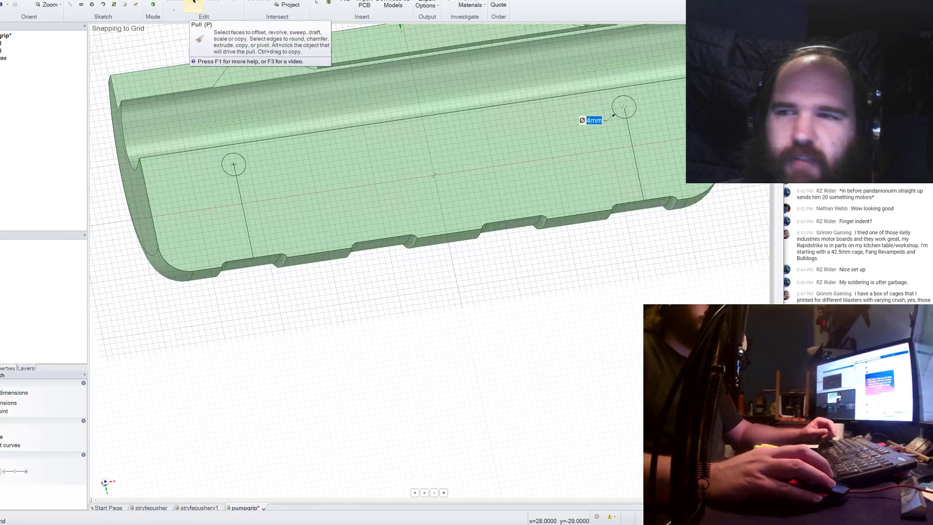
# Pull the two 4 mm circle faces into the unmoved grip half to cut round holes.
pyautogui.click(193, 5)
pyautogui.moveTo(430, 245); pyautogui.dragTo(575, 168, button='middle')
pyautogui.click(574, 167)
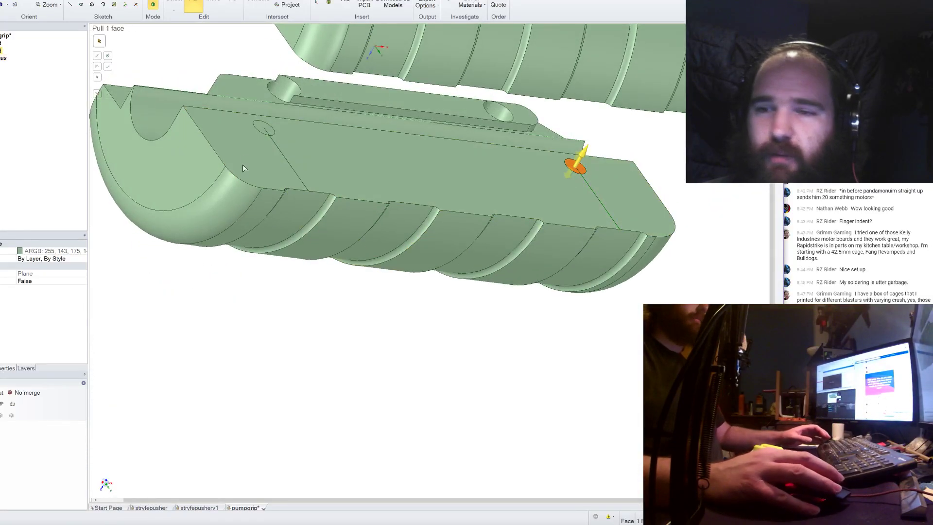
pyautogui.keyDown('ctrl'); pyautogui.click(259, 126); pyautogui.keyUp('ctrl')
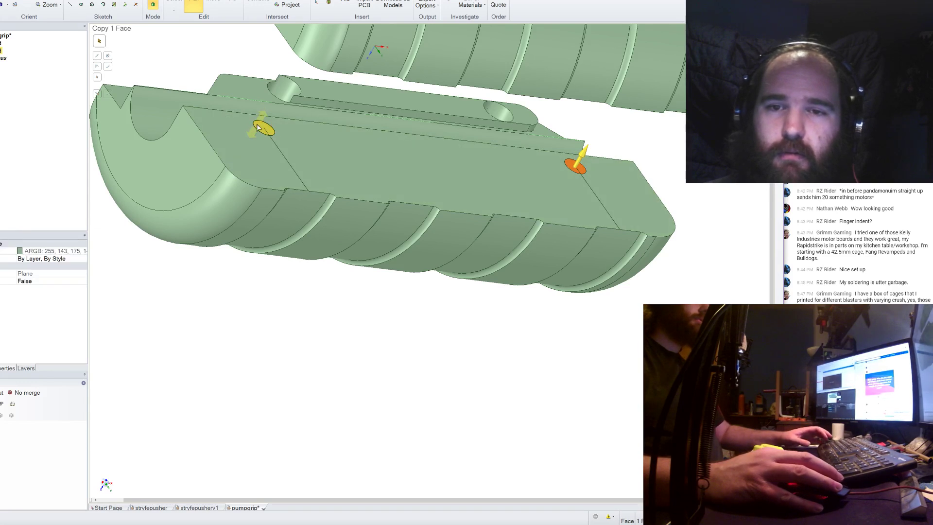
pyautogui.press('Escape')
pyautogui.moveTo(372, 325); pyautogui.dragTo(501, 280, button='middle')
pyautogui.click(503, 277)
pyautogui.click(571, 231)
pyautogui.moveTo(573, 232); pyautogui.dragTo(546, 288, button='middle')
# Sketch a rectangle about 88 mm by 10.5 mm on the cut face along the channel edge, enclosing both circles.
pyautogui.click(398, 217)
pyautogui.press('k')
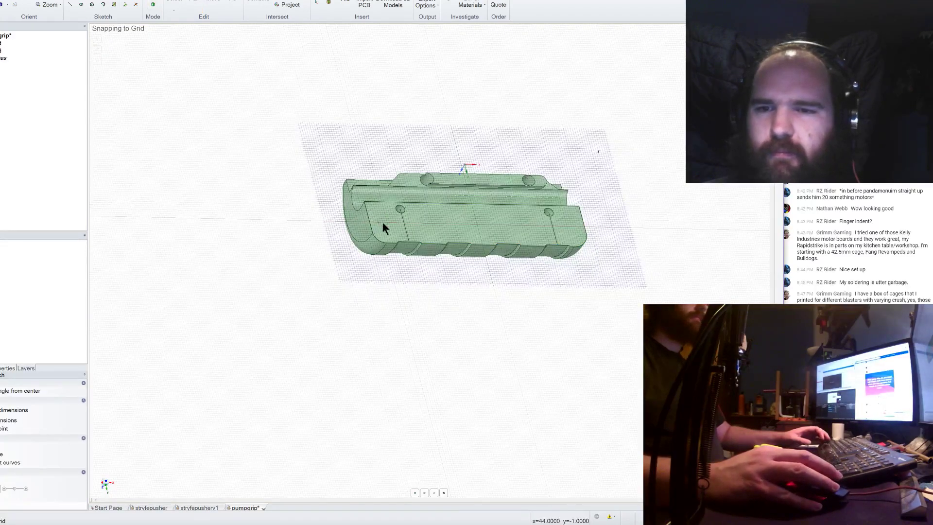
pyautogui.click(382, 221)
pyautogui.scroll(3, 567, 209)
pyautogui.click(572, 203)
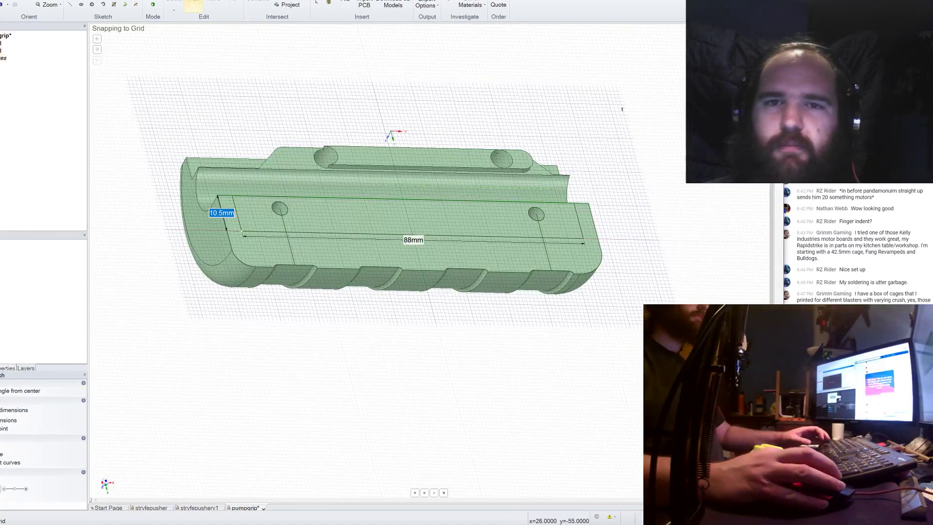
# Pull both circular faces together through the moved half to cut matching holes out to its ribbed exterior.
pyautogui.press('p')
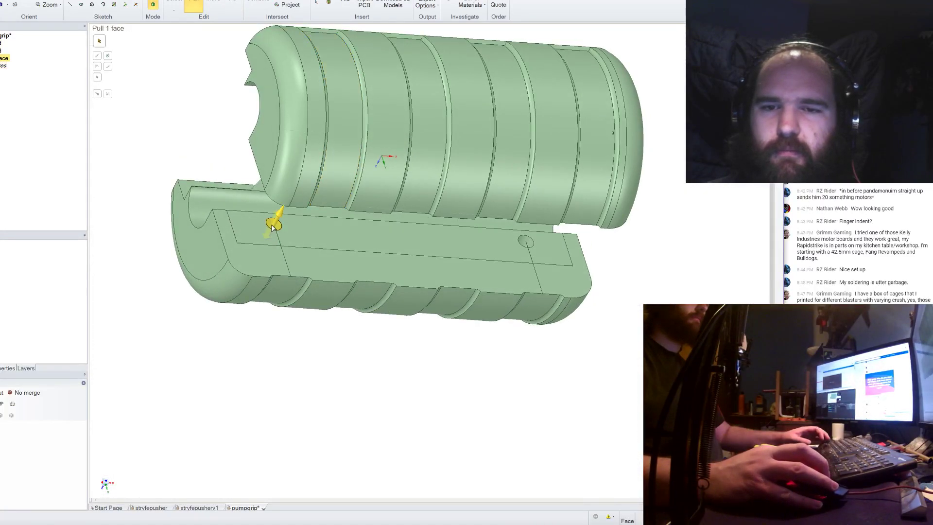
pyautogui.click(274, 225)
pyautogui.keyDown('ctrl'); pyautogui.click(530, 244); pyautogui.keyUp('ctrl')
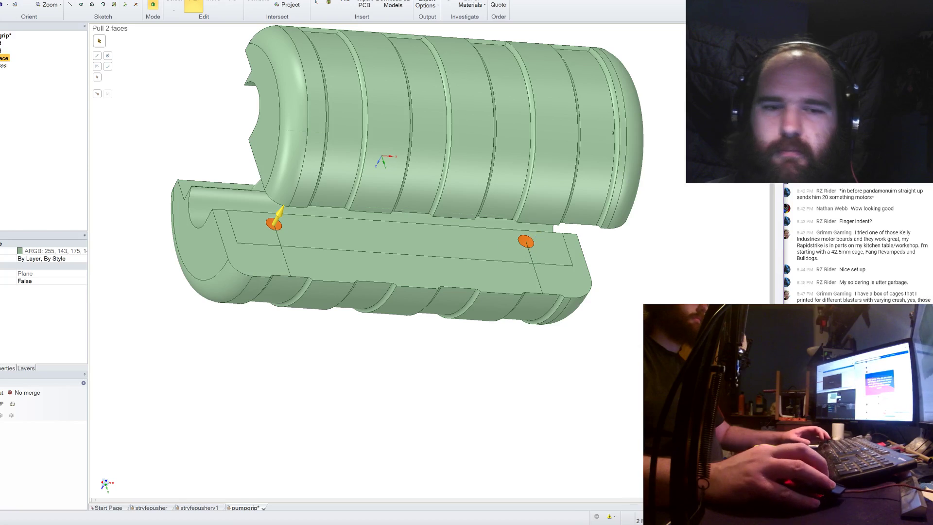
pyautogui.moveTo(532, 243); pyautogui.dragTo(602, 92)
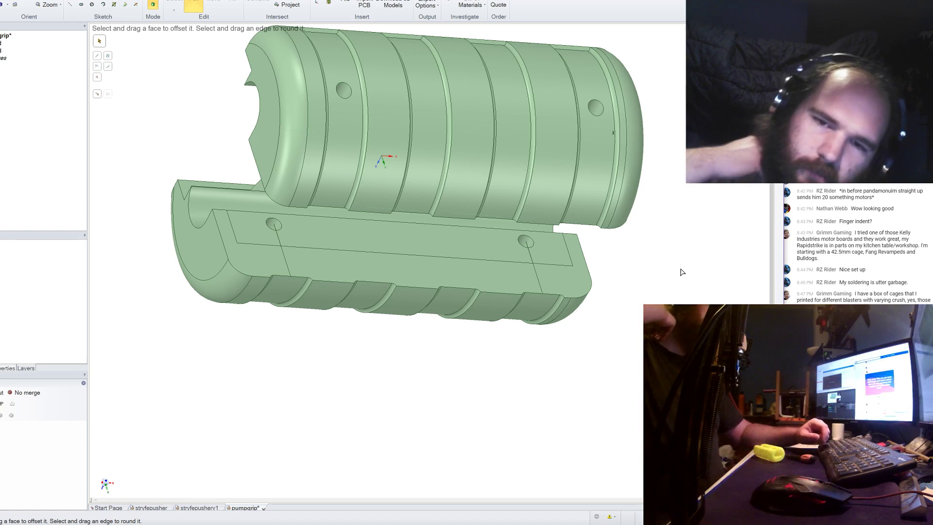
# Draw a 3.5 mm diameter circle concentric with each of the two holes on the unmoved half's cut face.
pyautogui.click(248, 234)
pyautogui.press('c')
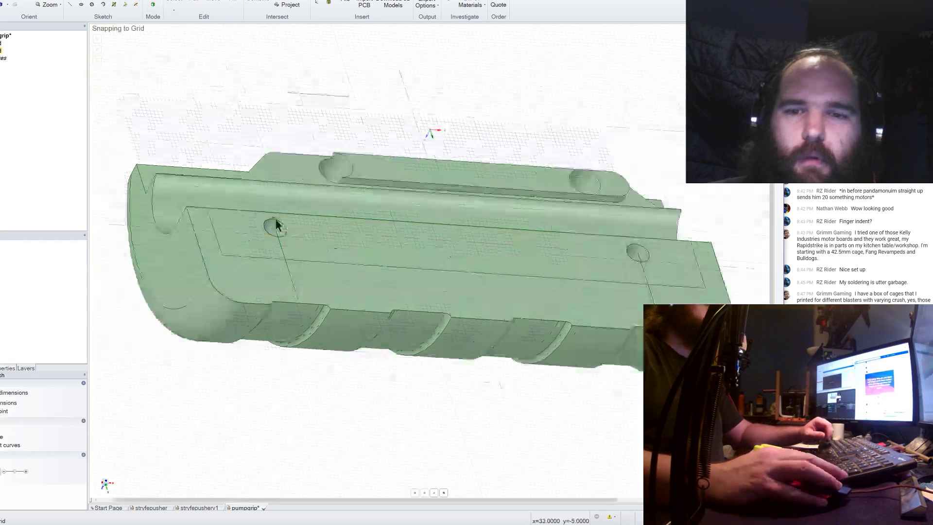
pyautogui.click(274, 232)
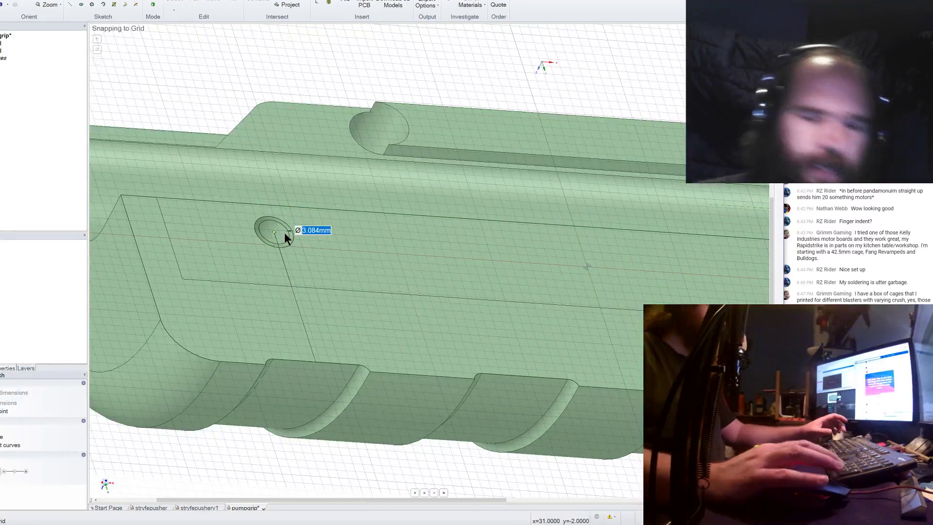
pyautogui.write('4.5')
pyautogui.press('Return')
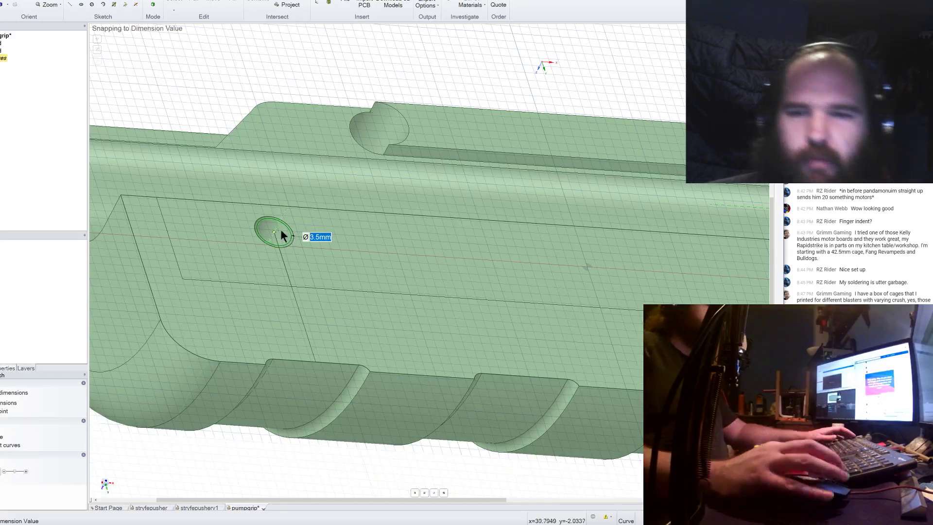
pyautogui.scroll(-5, 285, 233)
pyautogui.scroll(5, 563, 256)
pyautogui.click(579, 235)
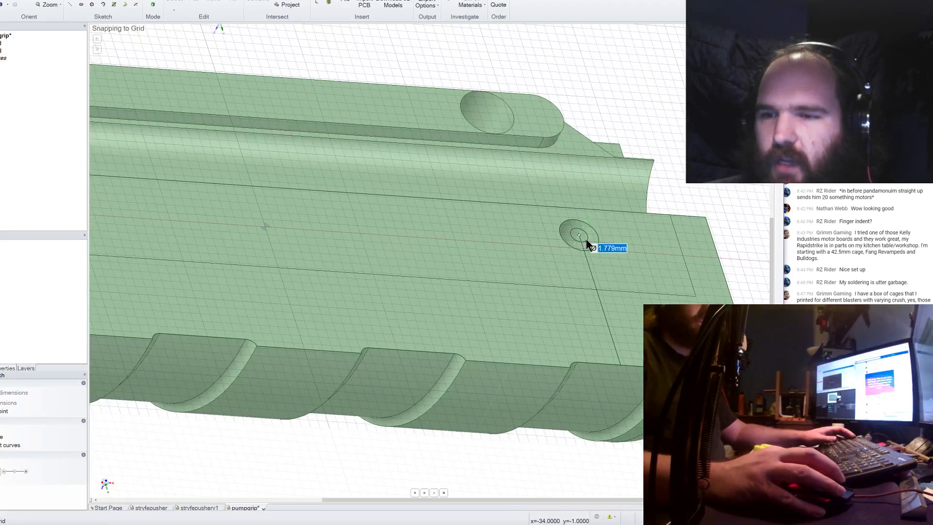
pyautogui.write('3.5')
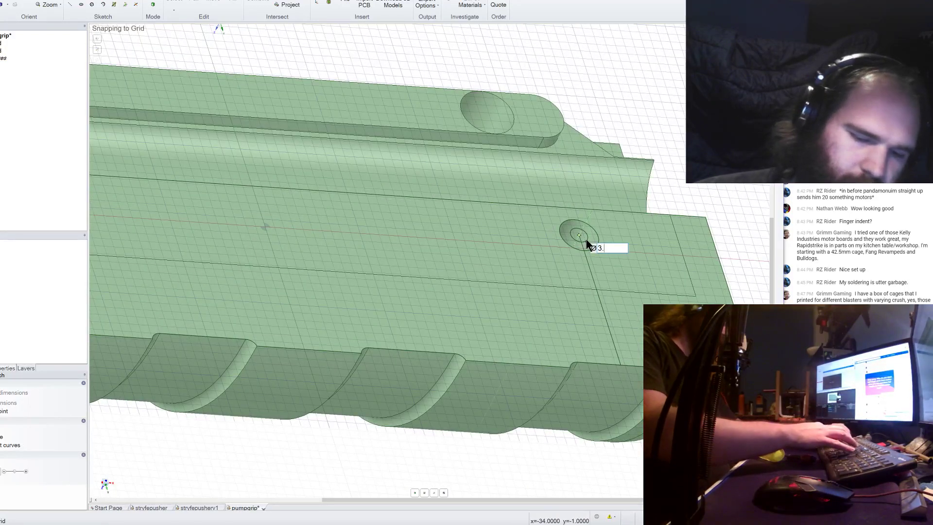
pyautogui.click(203, 4)
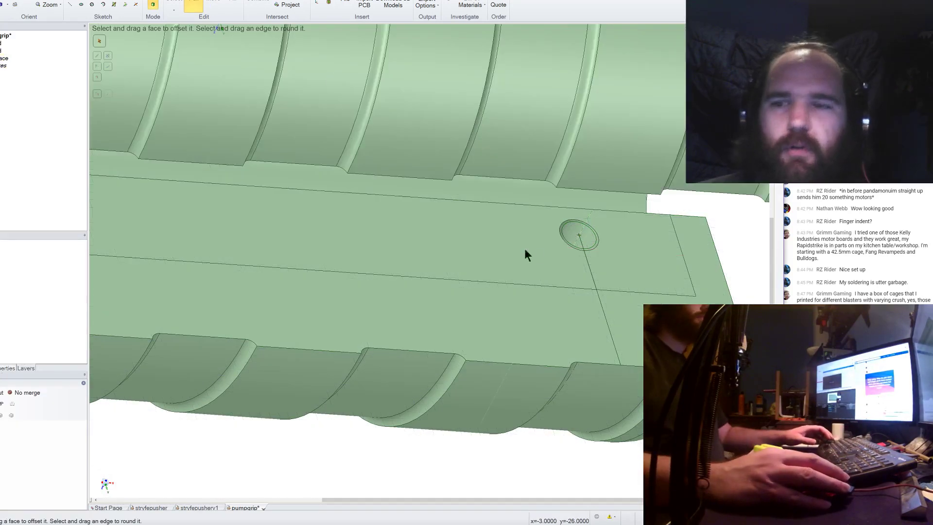
pyautogui.click(577, 243)
pyautogui.scroll(5, 578, 247)
pyautogui.click(577, 251)
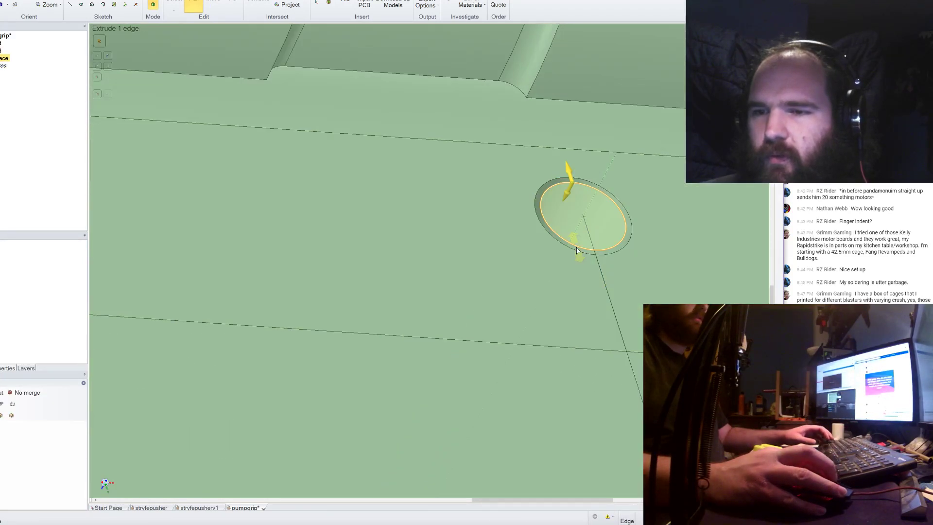
pyautogui.moveTo(576, 250); pyautogui.dragTo(538, 212)
pyautogui.scroll(5, 537, 211)
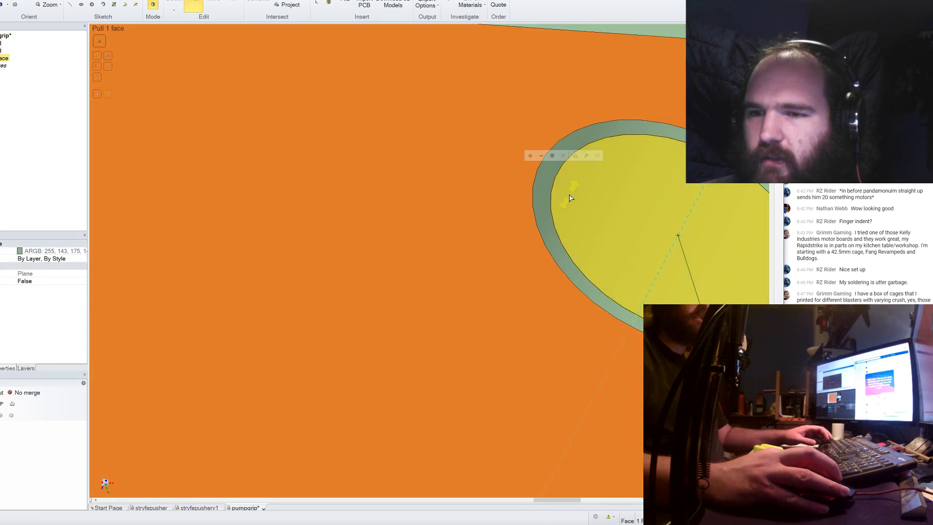
pyautogui.click(564, 194)
pyautogui.click(547, 193)
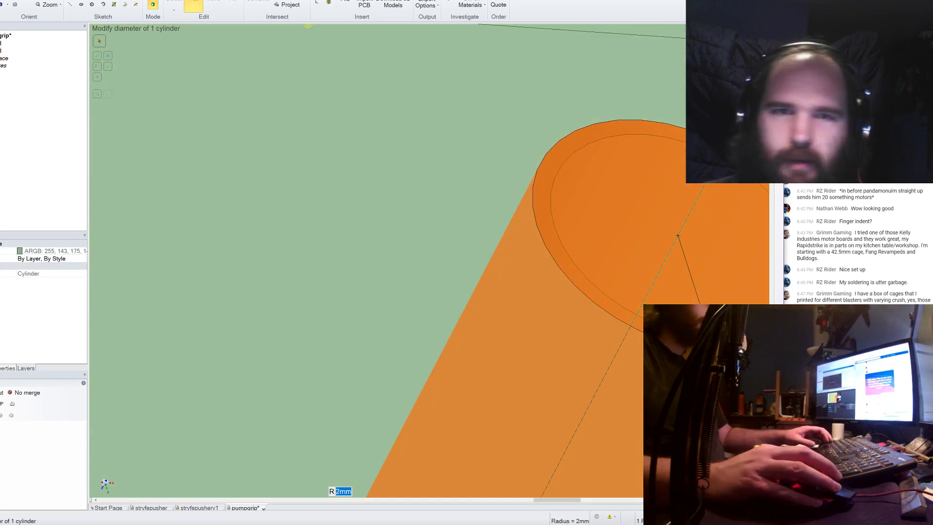
# Sketch a small rectangle around each hole on the cut face, making the first about 8 mm by 7 mm.
pyautogui.click(153, 19)
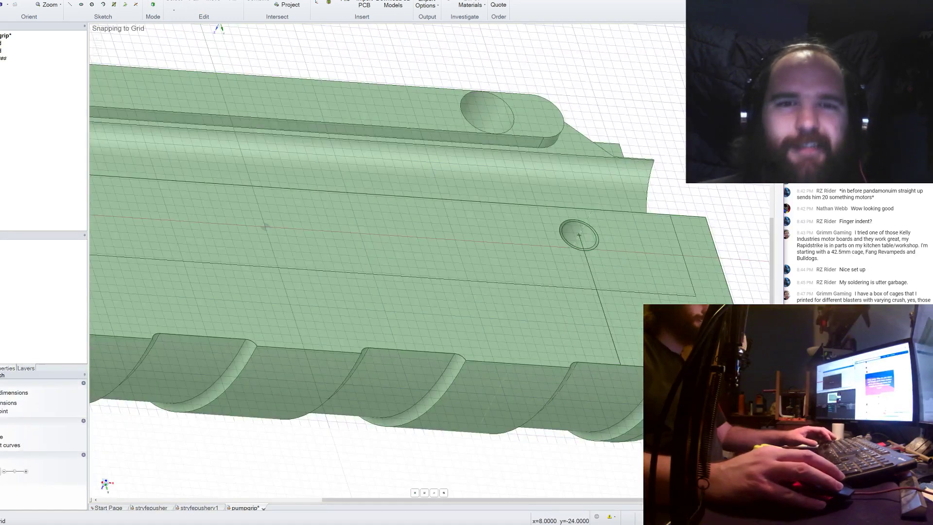
pyautogui.press('r')
pyautogui.scroll(5, 488, 191)
pyautogui.scroll(-4, 620, 235)
pyautogui.click(619, 235)
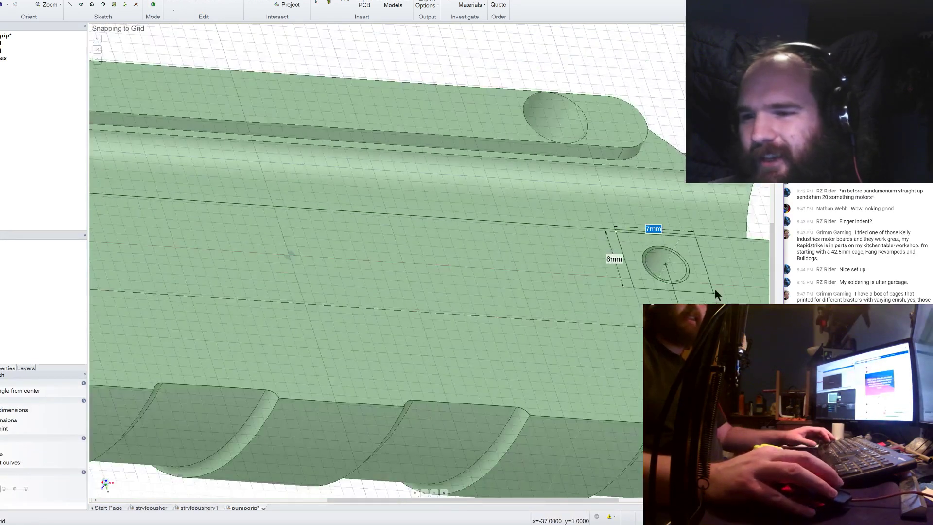
pyautogui.click(724, 297)
pyautogui.scroll(-5, 666, 192)
pyautogui.scroll(4, 316, 200)
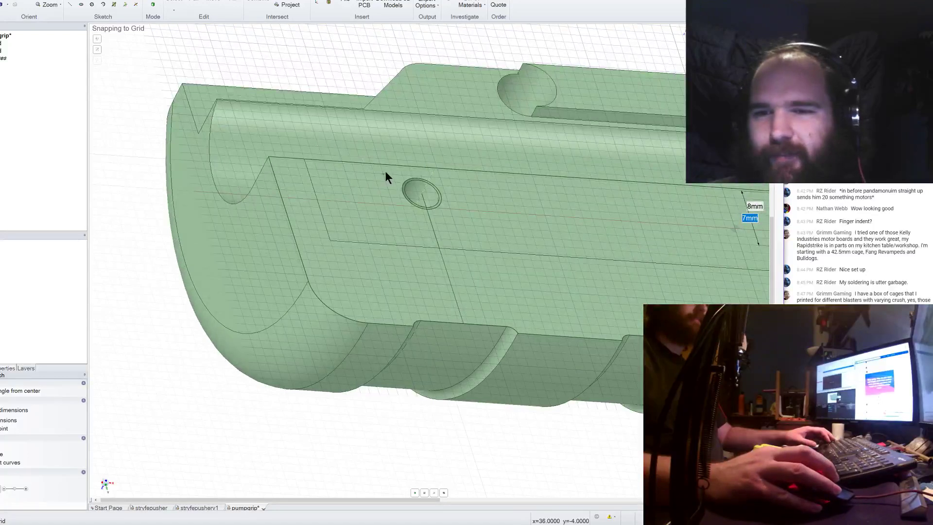
pyautogui.press('Escape')
pyautogui.click(383, 173)
# Pull the ring faces between the concentric circles of both holes by -5 mm.
pyautogui.press('p')
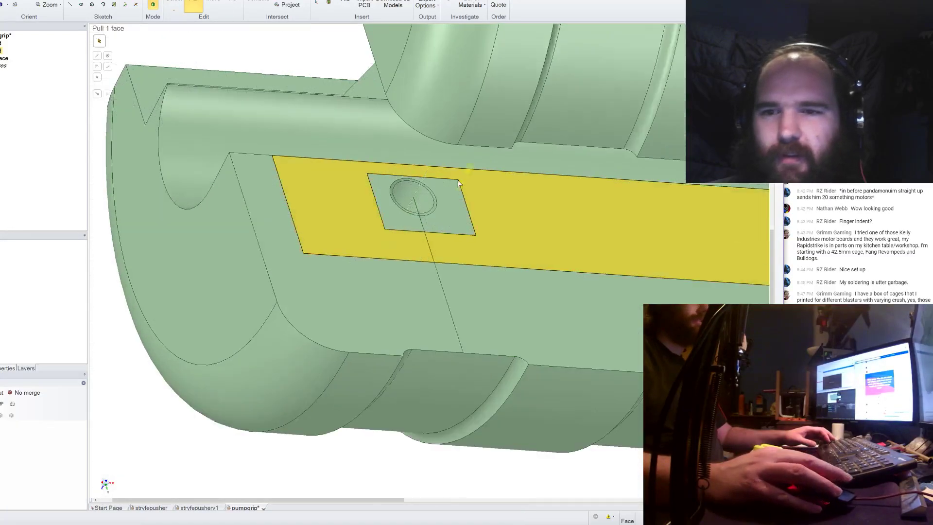
pyautogui.scroll(3, 505, 186)
pyautogui.scroll(-5, 183, 159)
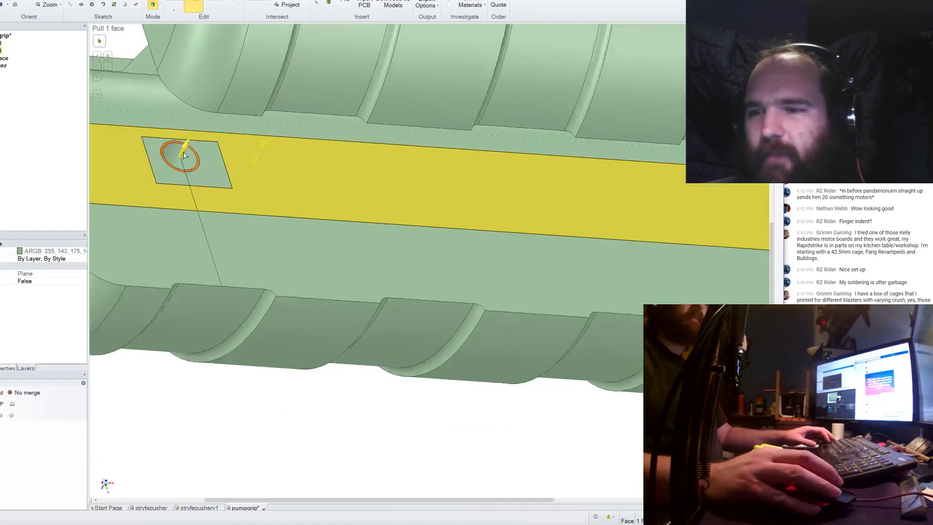
pyautogui.scroll(4, 593, 188)
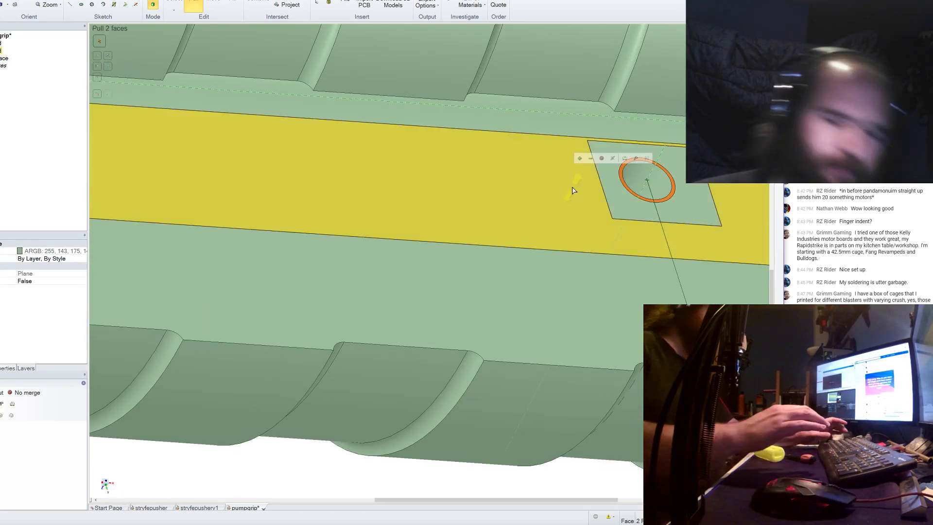
pyautogui.write('-5')
pyautogui.press('Return')
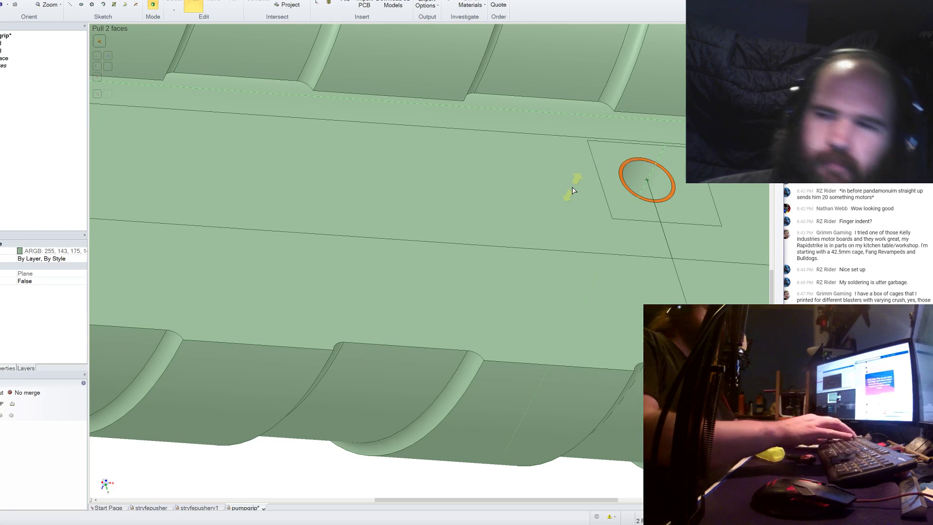
# Examine the pulled rings inside the holes from the ribbed exterior and select one ring's inner cylindrical wall.
pyautogui.scroll(-5, 573, 188)
pyautogui.scroll(-5, 340, 234)
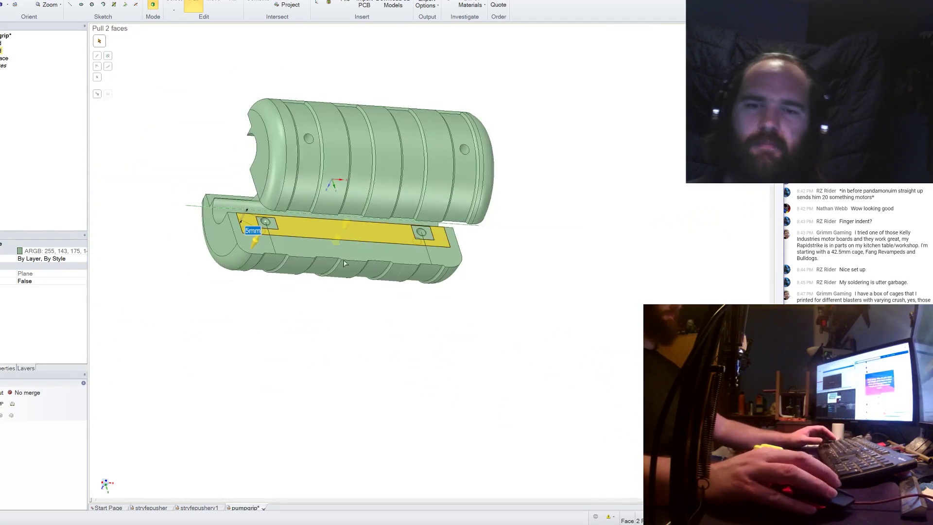
pyautogui.moveTo(340, 233); pyautogui.dragTo(354, 217, button='middle')
pyautogui.scroll(10, 202, 271)
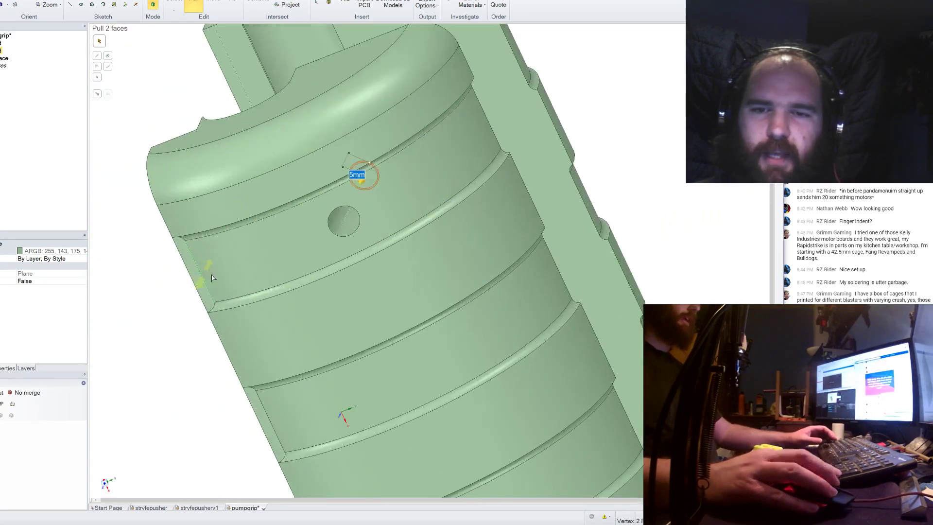
pyautogui.scroll(6, 344, 219)
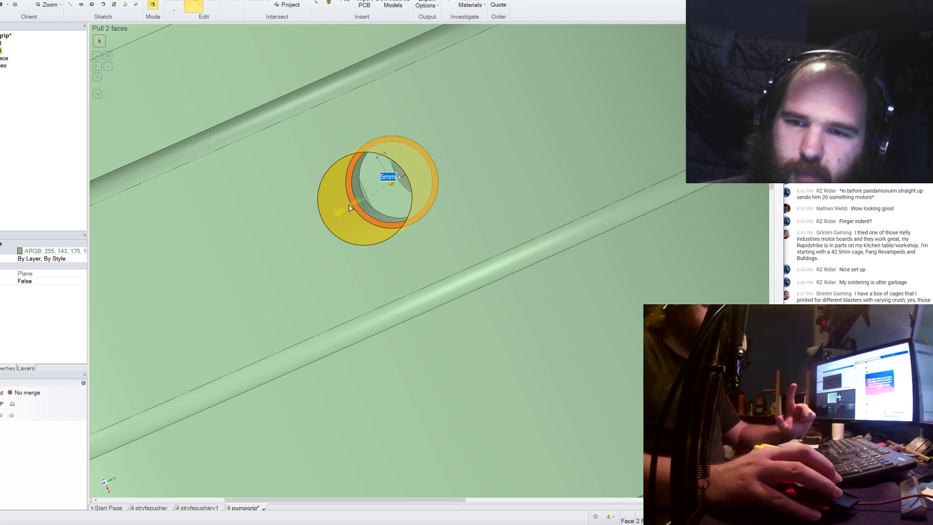
pyautogui.click(359, 202)
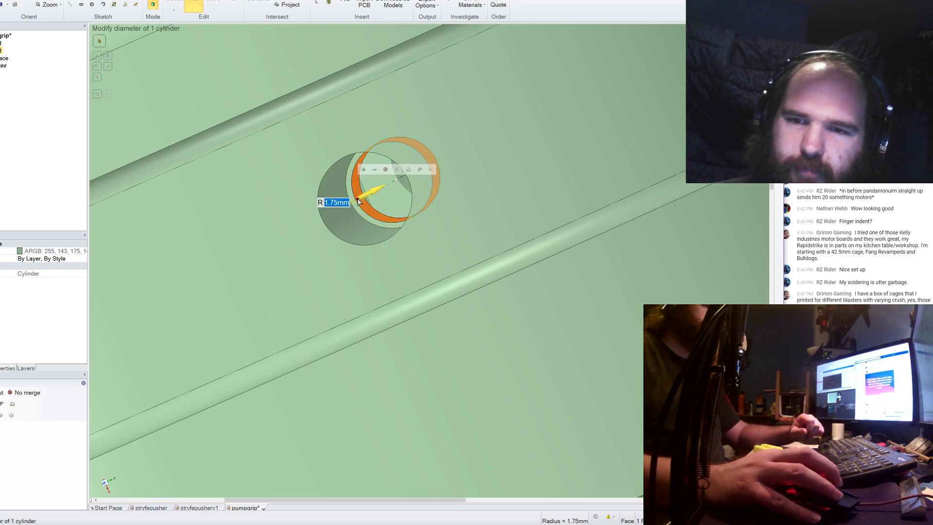
# Try a 6 mm radius on one hole's outer cylindrical wall in the ribbed exterior and undo it.
pyautogui.moveTo(358, 189); pyautogui.dragTo(334, 221)
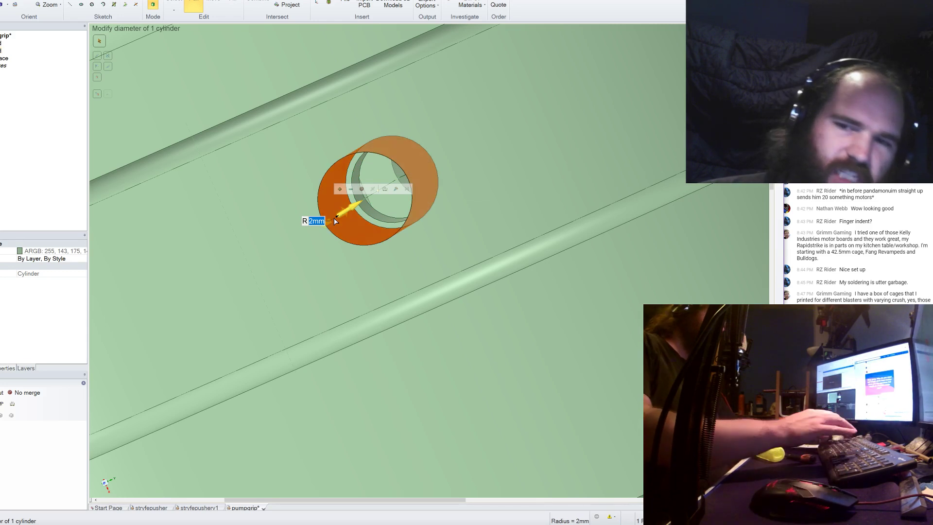
pyautogui.moveTo(334, 221); pyautogui.dragTo(259, 267)
pyautogui.scroll(-3, 258, 268)
pyautogui.moveTo(286, 249); pyautogui.dragTo(308, 238, button='middle')
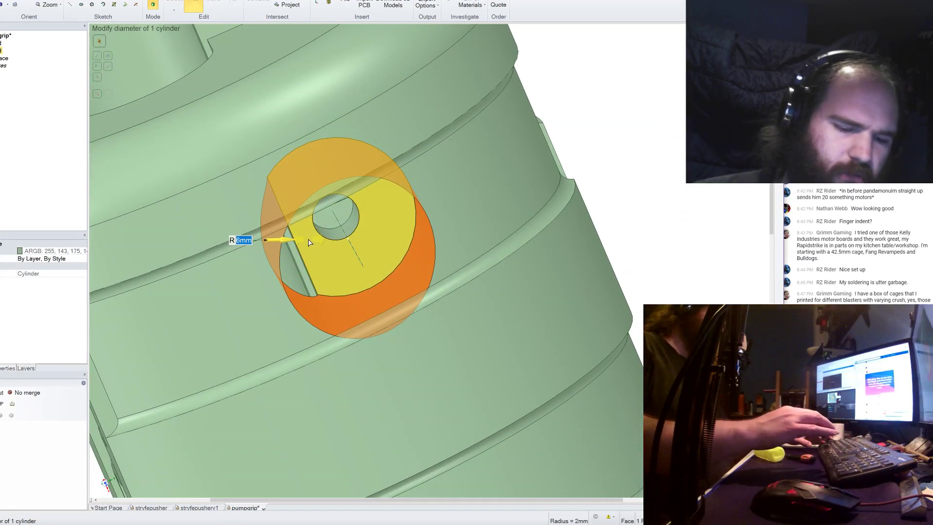
pyautogui.press('Escape')
pyautogui.scroll(-3, 308, 242)
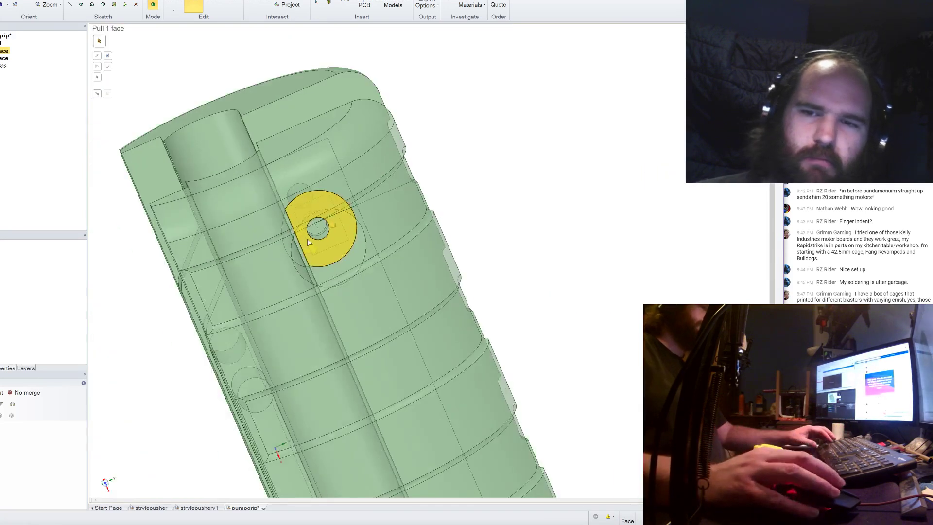
pyautogui.hotkey('ctrl', 'z')
pyautogui.hotkey('ctrl', 'z')
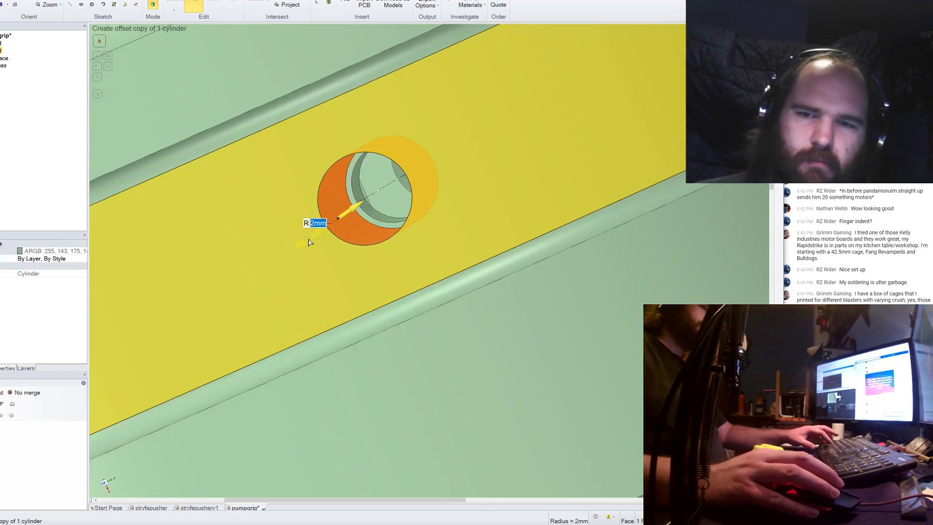
# Set the radius of the outer cylindrical wall to 3 mm on both holes in the ribbed exterior.
pyautogui.write('3')
pyautogui.press('Return')
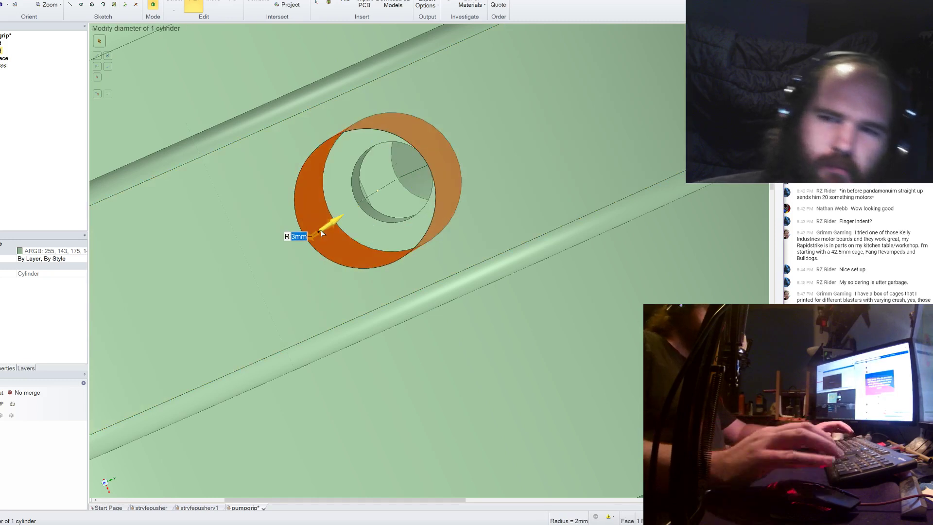
pyautogui.scroll(-3, 345, 184)
pyautogui.scroll(-8, 344, 185)
pyautogui.scroll(5, 422, 370)
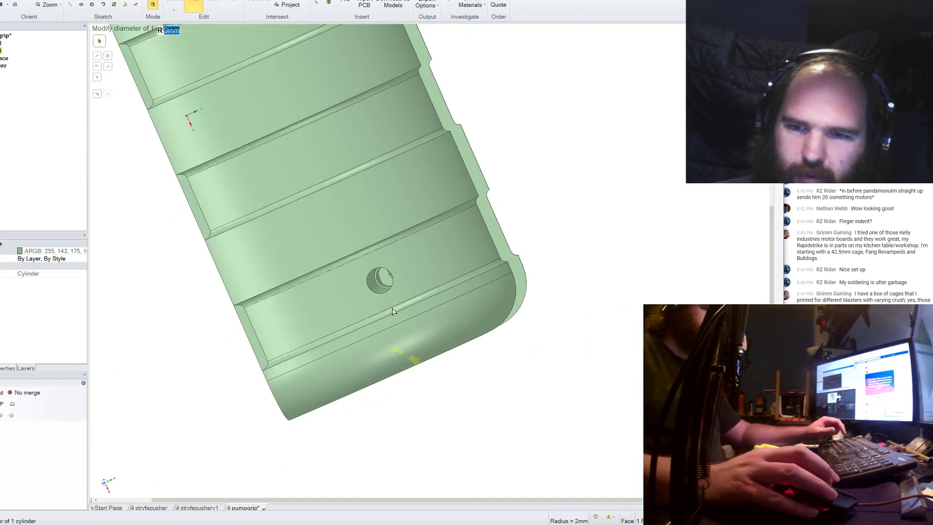
pyautogui.click(374, 292)
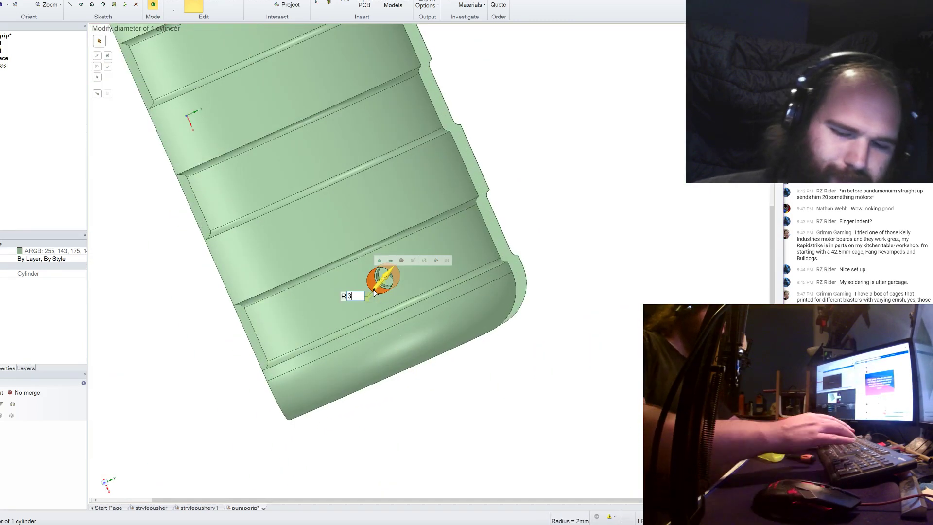
pyautogui.write('3')
pyautogui.press('Return')
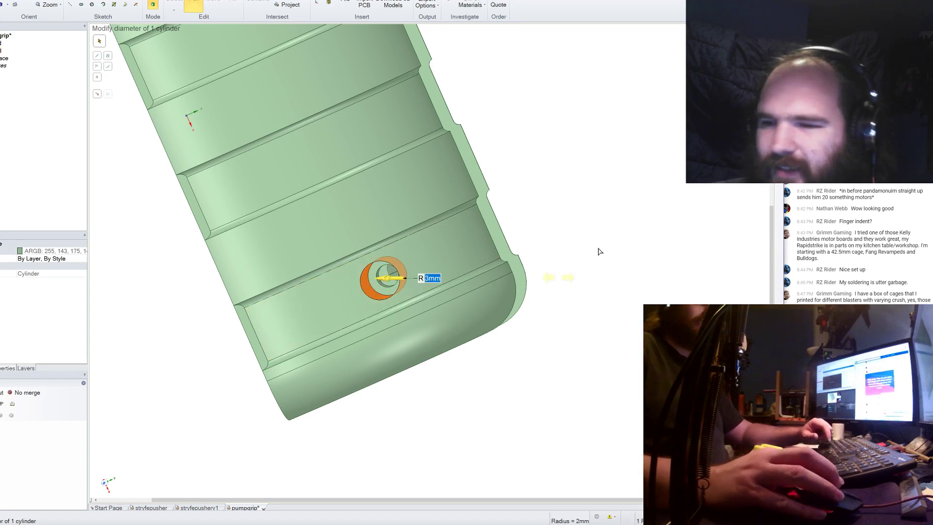
pyautogui.click(599, 249)
# Sketch a six-sided polygon 4.2 mm across, centred on one hole of the other half's flat cut face.
pyautogui.moveTo(599, 248)
pyautogui.mouseDown(button='middle')
pyautogui.moveTo(588, 240)
pyautogui.moveTo(601, 237)
pyautogui.mouseUp(button='middle')
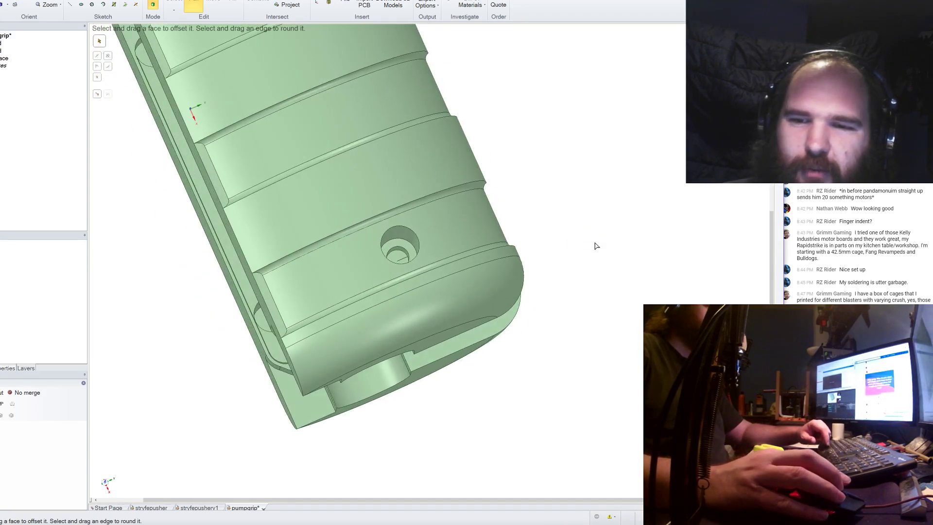
pyautogui.scroll(-5, 597, 246)
pyautogui.scroll(4, 548, 94)
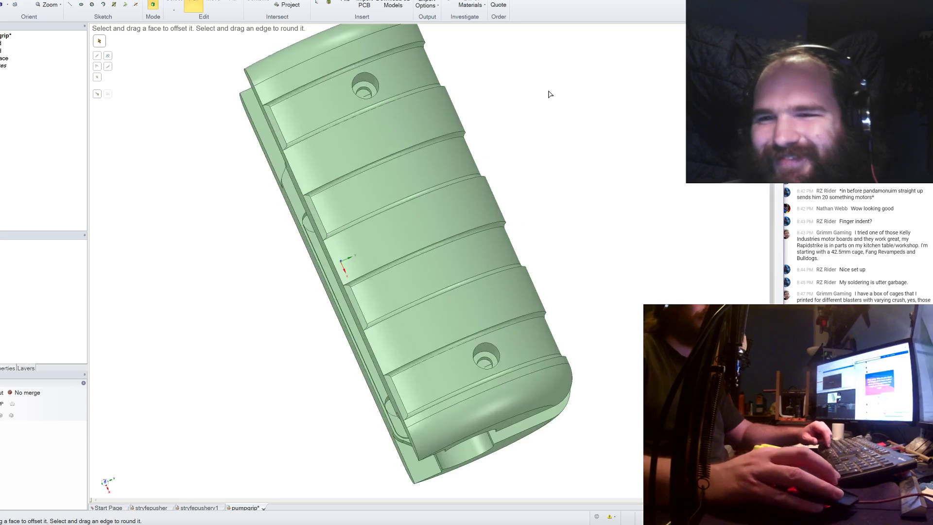
pyautogui.moveTo(548, 94); pyautogui.dragTo(518, 153, button='middle')
pyautogui.scroll(2, 518, 220)
pyautogui.click(518, 220)
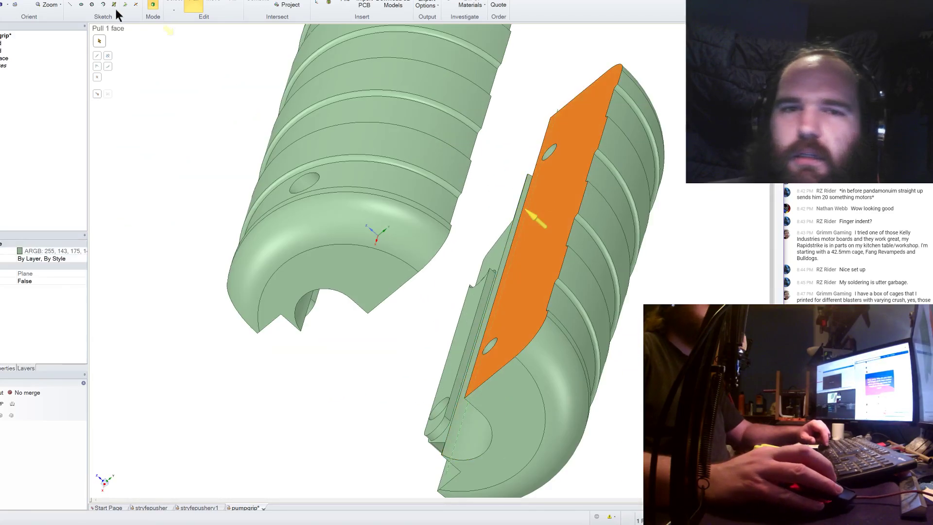
pyautogui.click(93, 4)
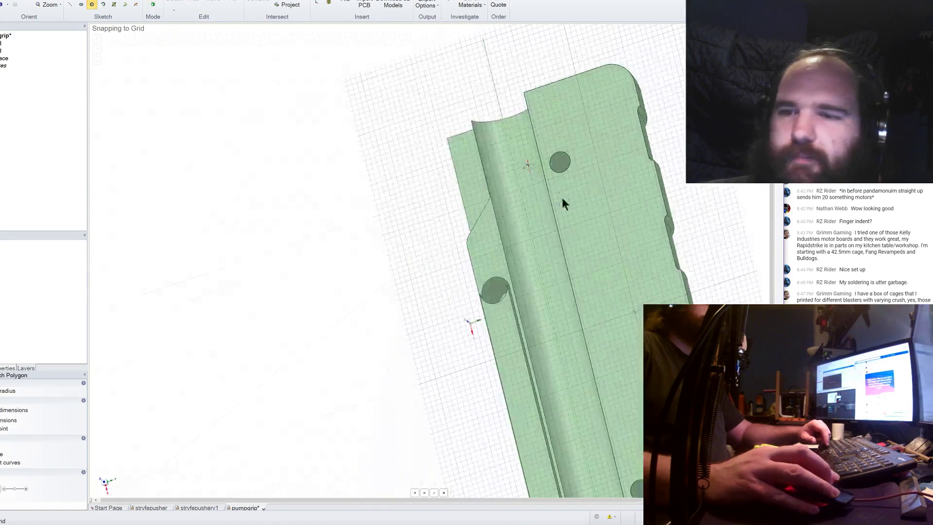
pyautogui.click(559, 162)
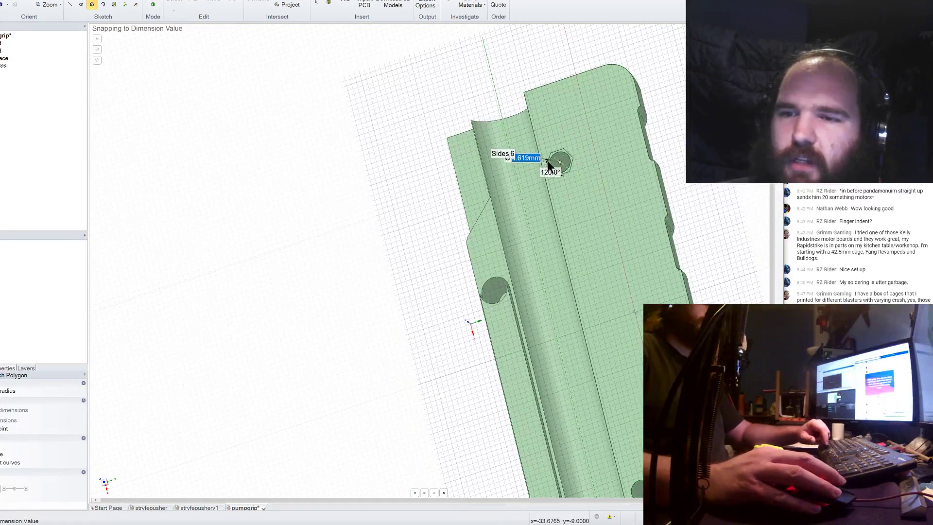
pyautogui.scroll(3, 548, 164)
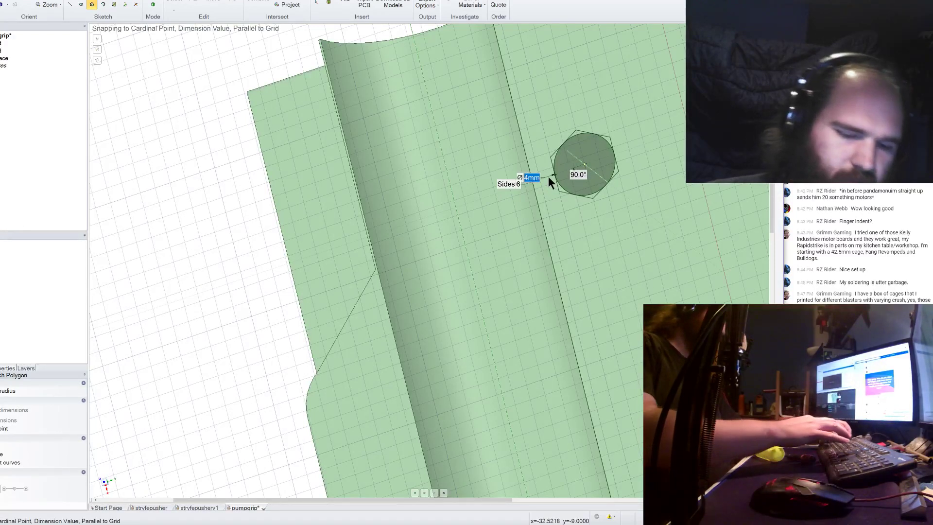
pyautogui.write('4.2')
pyautogui.press('Return')
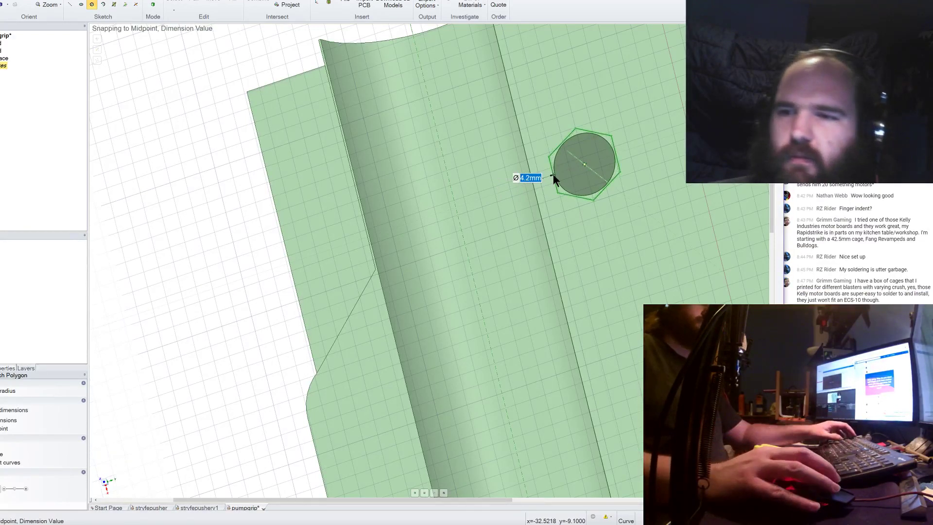
# Draw a matching 4.2 mm hexagon centred on the second hole near the rounded end of the same cut face.
pyautogui.scroll(-6, 265, 71)
pyautogui.scroll(1, 455, 429)
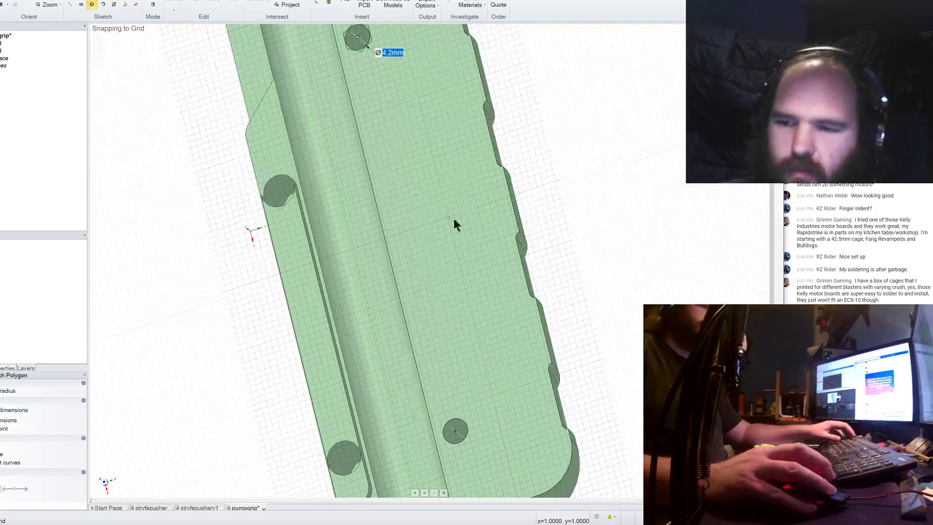
pyautogui.scroll(-5, 453, 217)
pyautogui.scroll(5, 462, 330)
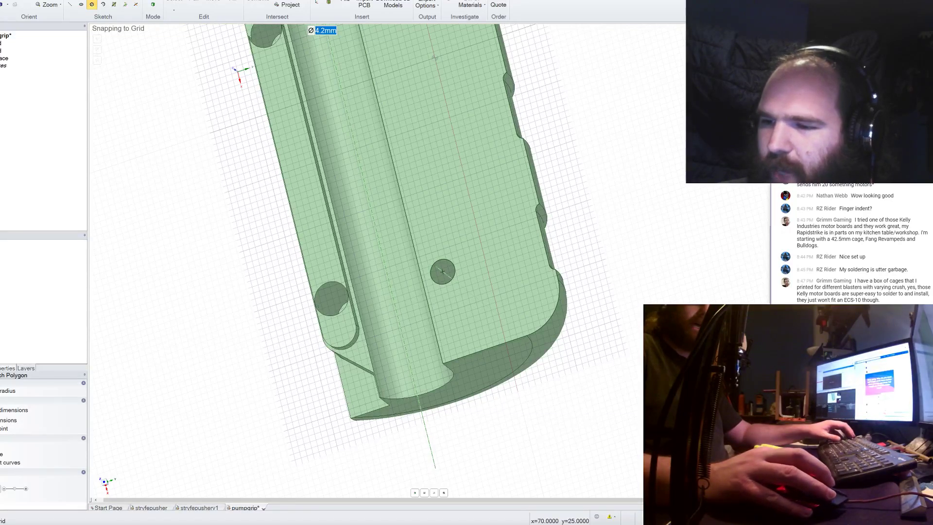
pyautogui.scroll(5, 440, 273)
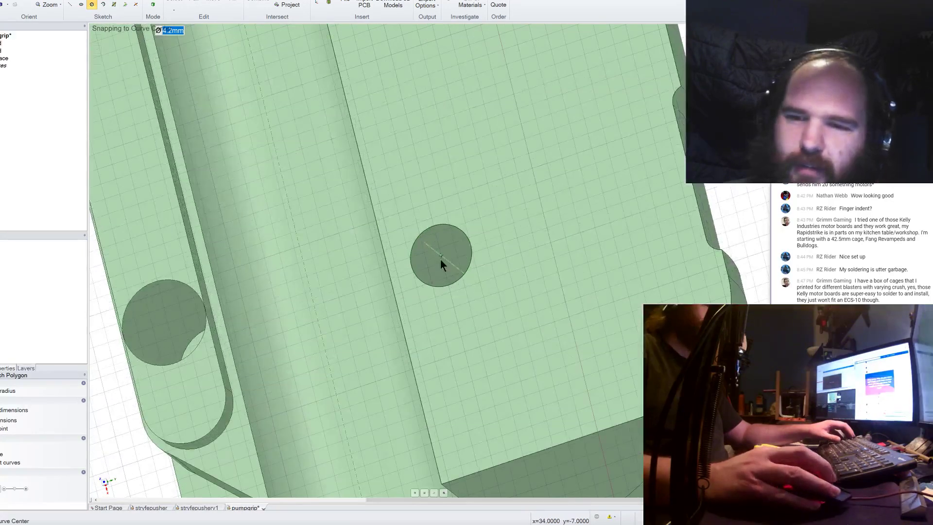
pyautogui.click(426, 258)
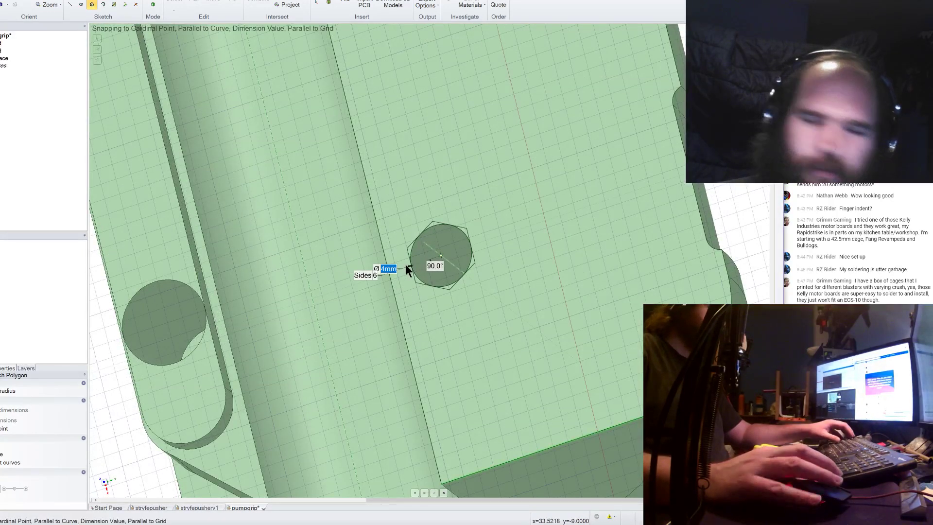
pyautogui.write('4.2')
pyautogui.press('Return')
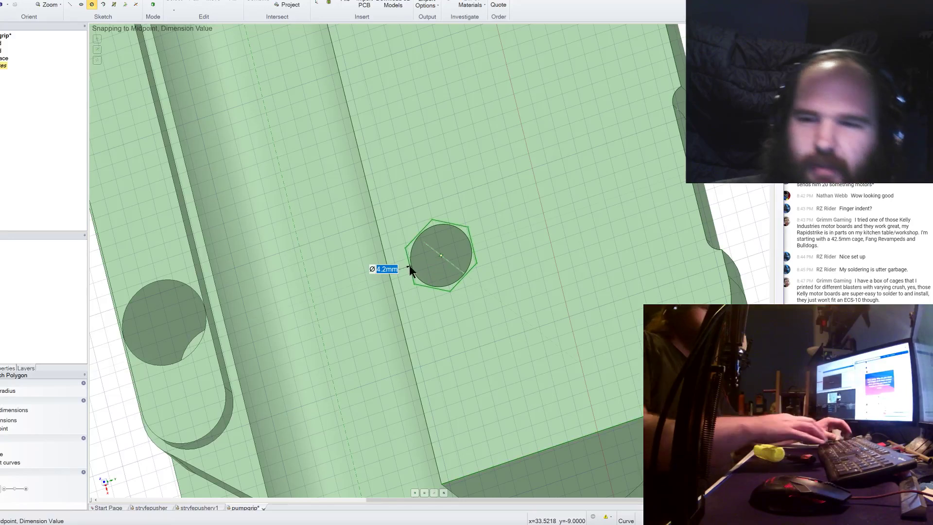
# Pull the area between the first hexagon and its round hole into the half to form a hexagonal pocket.
pyautogui.scroll(-5, 404, 271)
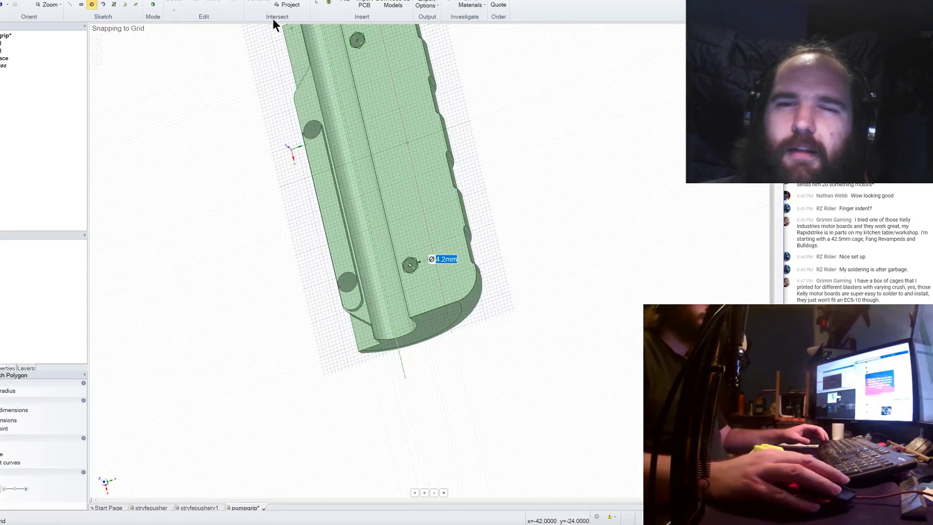
pyautogui.press('d')
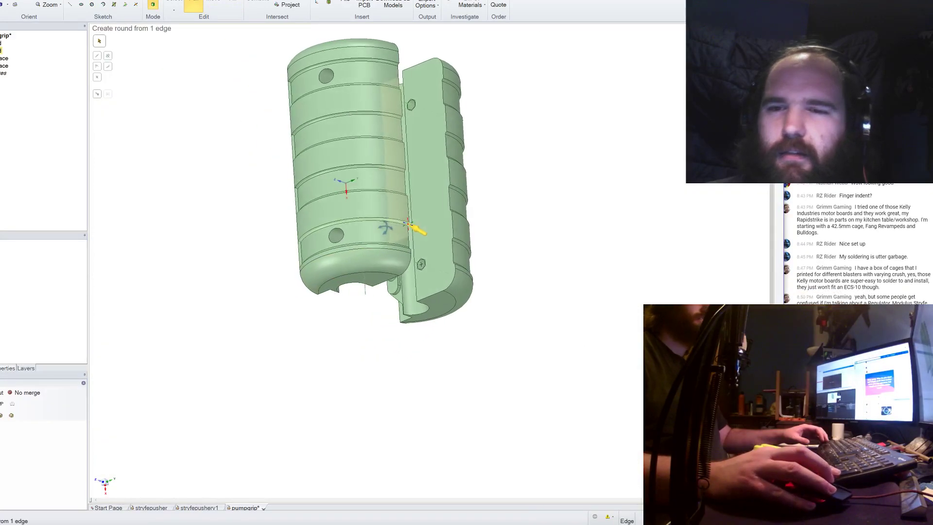
pyautogui.scroll(10, 454, 150)
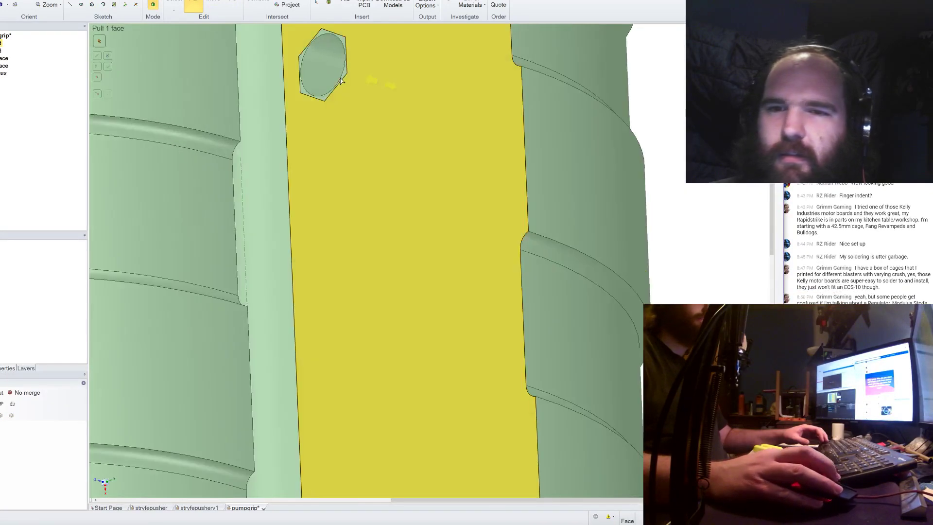
pyautogui.click(345, 78)
pyautogui.click(344, 75)
pyautogui.moveTo(345, 75); pyautogui.dragTo(523, 121)
# Cut the matching hexagonal pocket at the hole near the rounded end by pulling its surrounding area inward.
pyautogui.scroll(-6, 522, 120)
pyautogui.scroll(-2, 523, 121)
pyautogui.scroll(5, 486, 311)
pyautogui.click(498, 260)
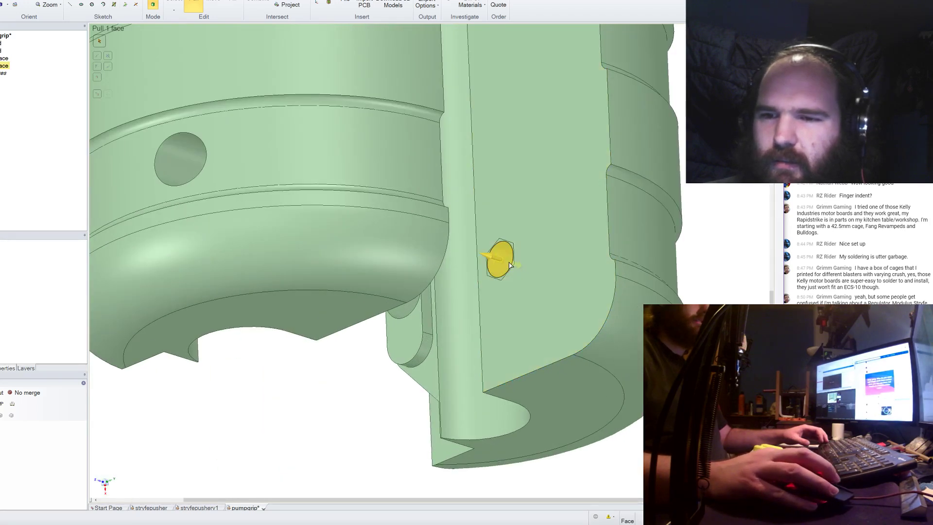
pyautogui.scroll(3, 512, 267)
pyautogui.scroll(2, 513, 266)
pyautogui.moveTo(512, 266); pyautogui.dragTo(671, 316)
pyautogui.scroll(-6, 457, 240)
pyautogui.scroll(-3, 564, 274)
pyautogui.scroll(4, 515, 174)
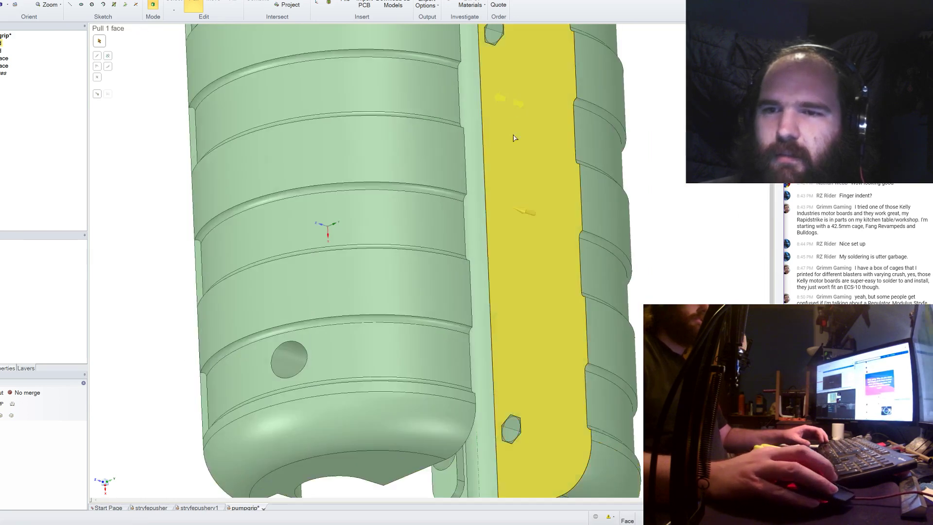
# Start a circle sketch on the flat cut face that contains the two hexagonal holes.
pyautogui.scroll(-3, 515, 174)
pyautogui.press('Escape')
pyautogui.click(552, 141)
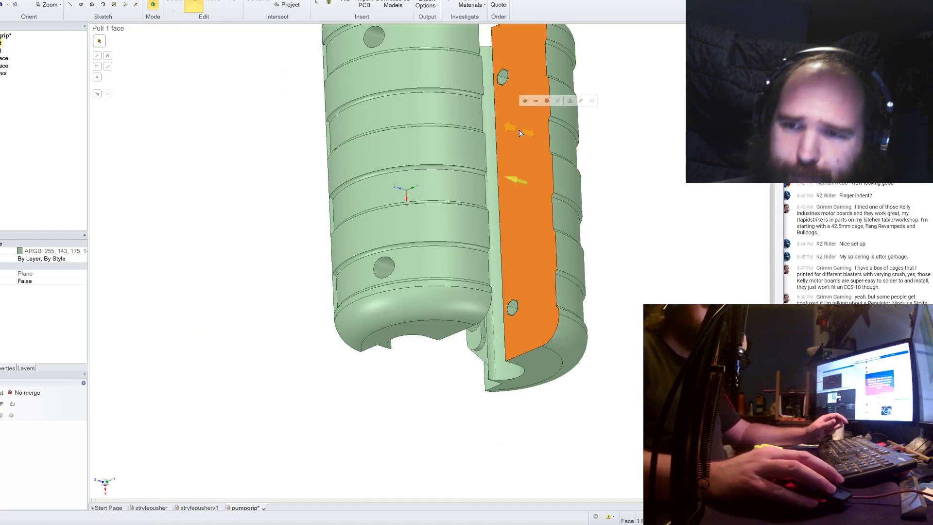
pyautogui.moveTo(552, 141); pyautogui.dragTo(607, 162, button='middle')
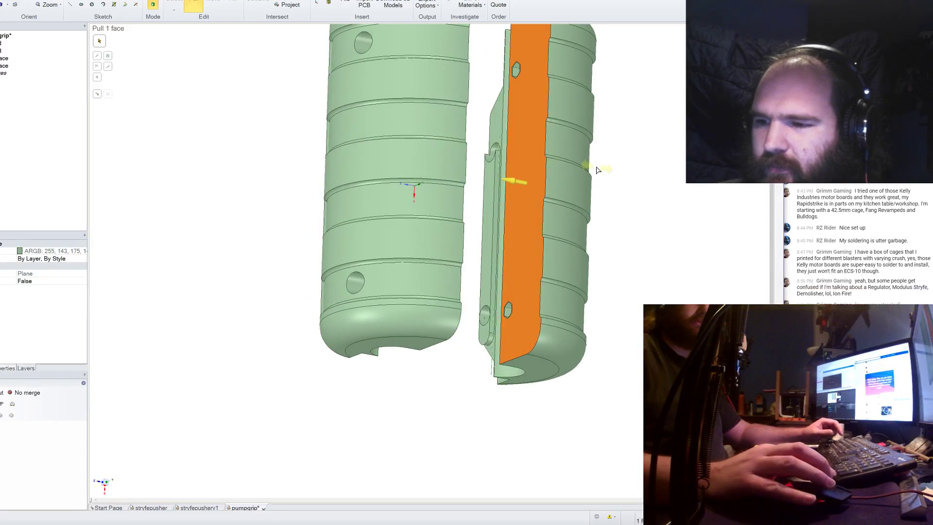
pyautogui.moveTo(607, 179); pyautogui.dragTo(616, 189, button='middle')
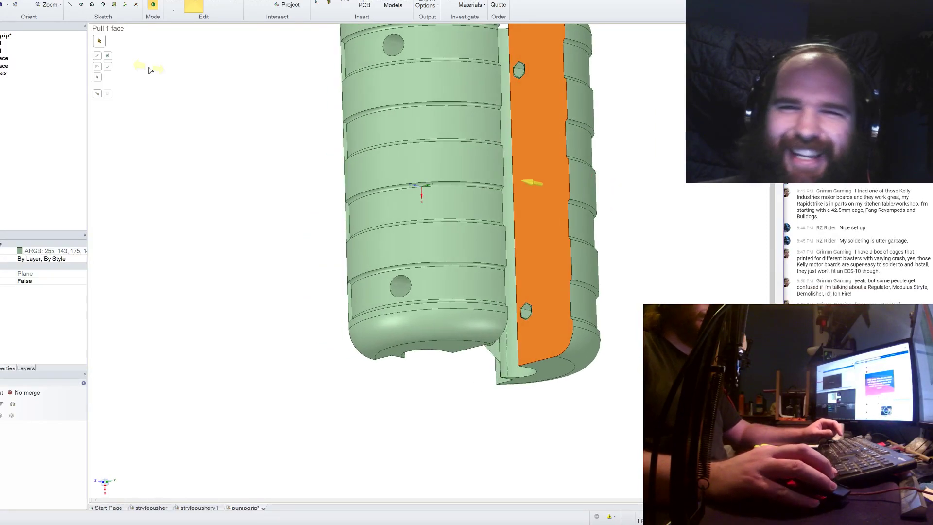
pyautogui.press('k')
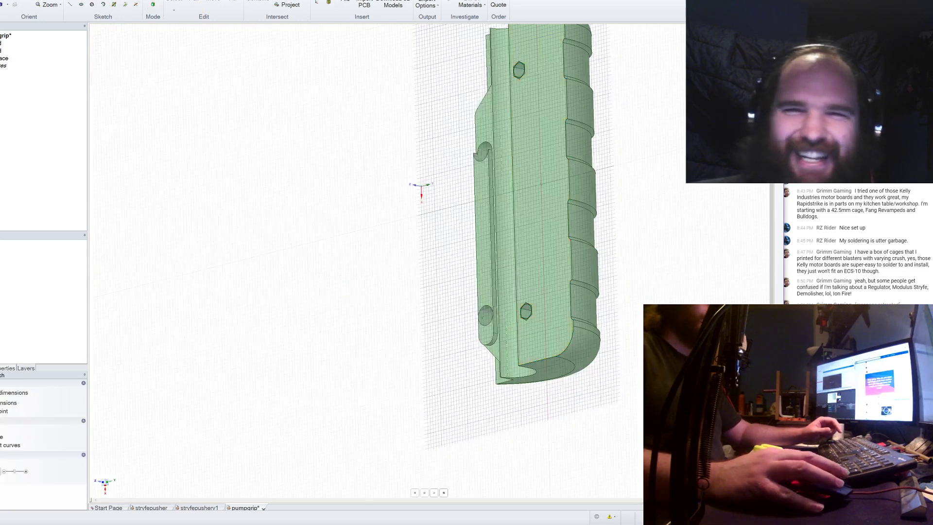
pyautogui.scroll(5, 520, 71)
pyautogui.click(517, 69)
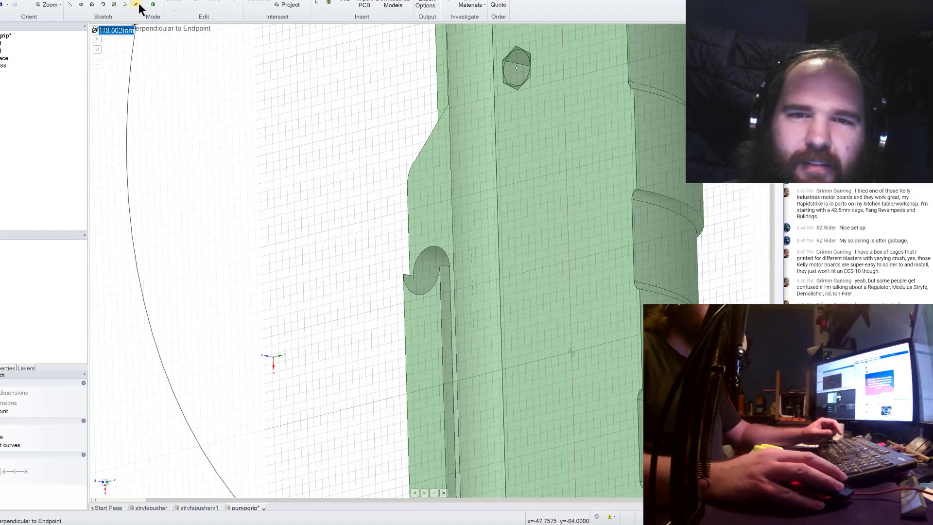
pyautogui.press('Escape')
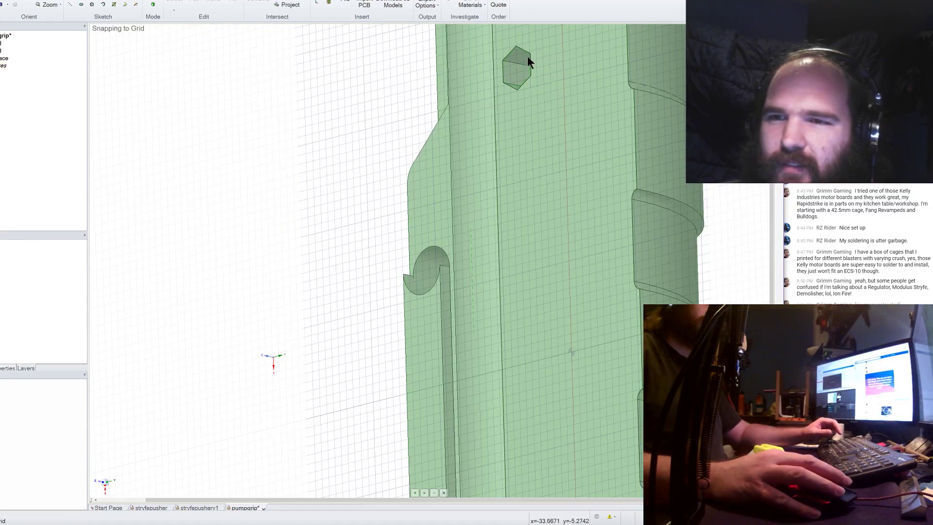
# Draw a 3.5 mm diameter circle centred in the hexagonal hole near the rounded end of the cut face.
pyautogui.scroll(-4, 525, 58)
pyautogui.scroll(4, 530, 356)
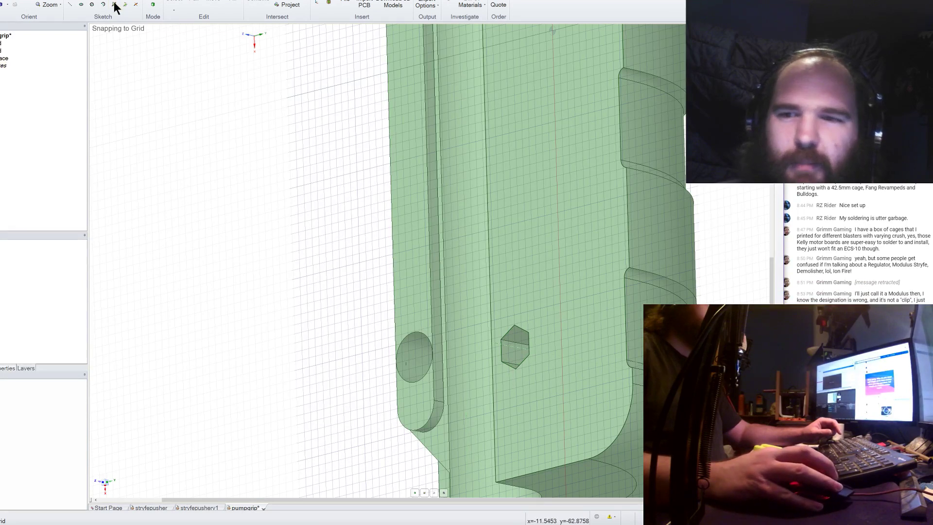
pyautogui.press('l')
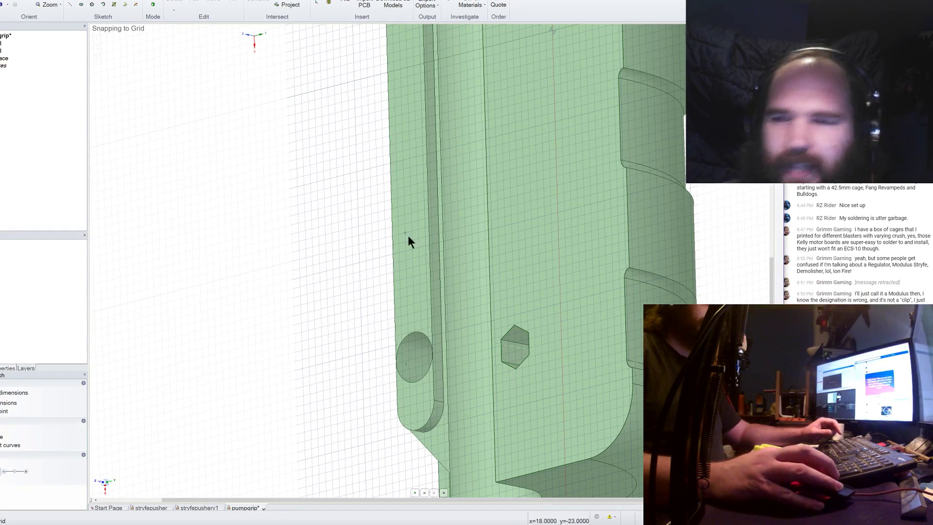
pyautogui.moveTo(514, 348); pyautogui.dragTo(515, 348, button='middle')
pyautogui.click(515, 347)
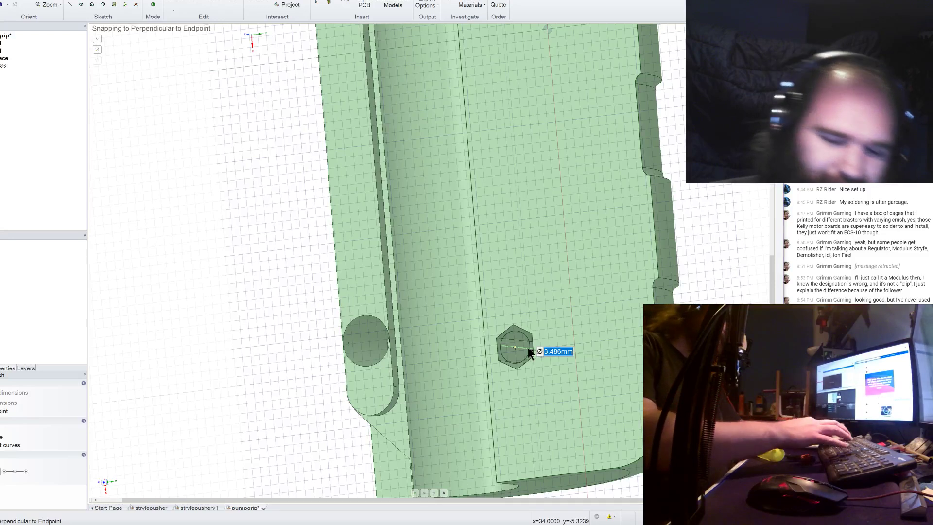
pyautogui.scroll(-5, 531, 369)
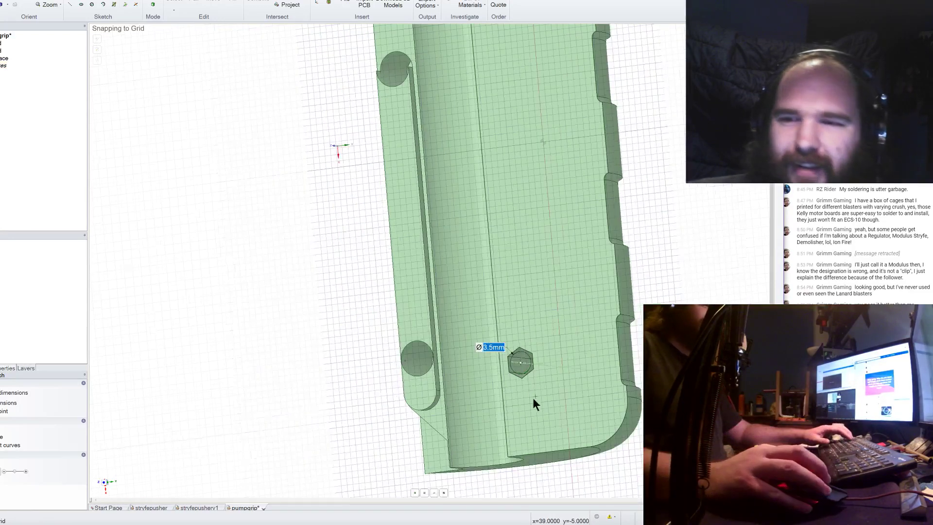
# Draw a 3.5 mm diameter circle centred in the other hexagonal hole of the cut face and finish the sketch.
pyautogui.scroll(4, 511, 160)
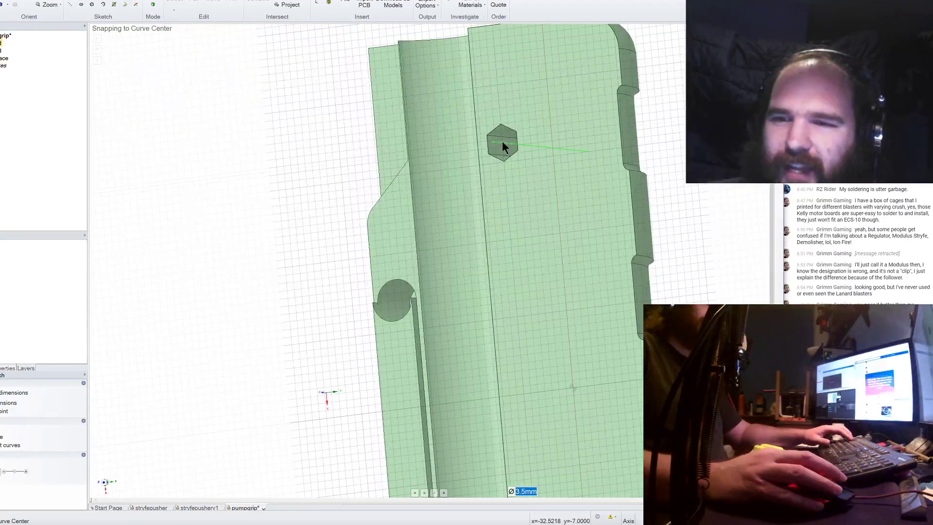
pyautogui.click(502, 142)
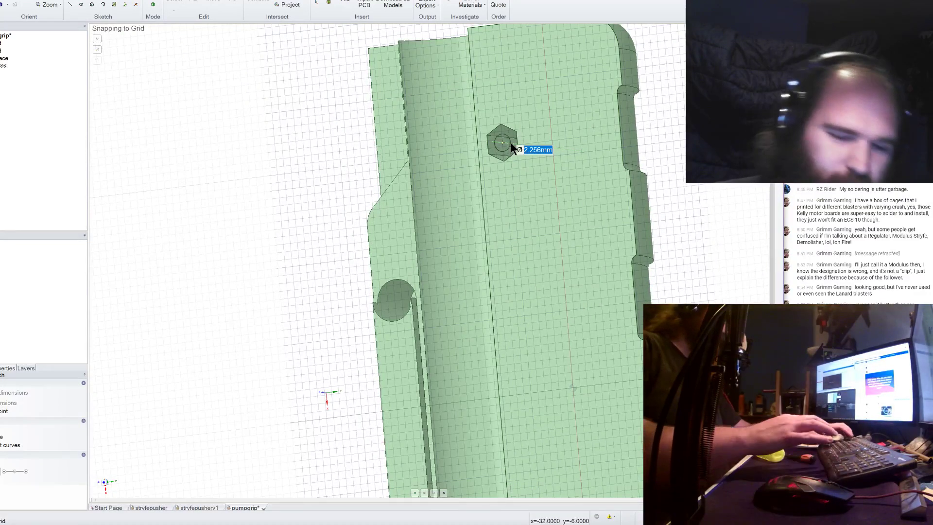
pyautogui.write('3.5')
pyautogui.press('Return')
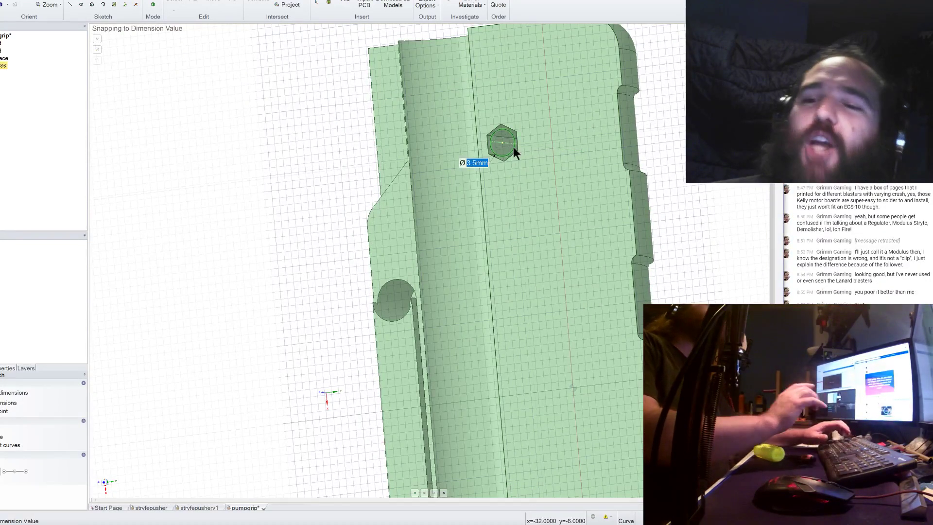
pyautogui.click(194, 2)
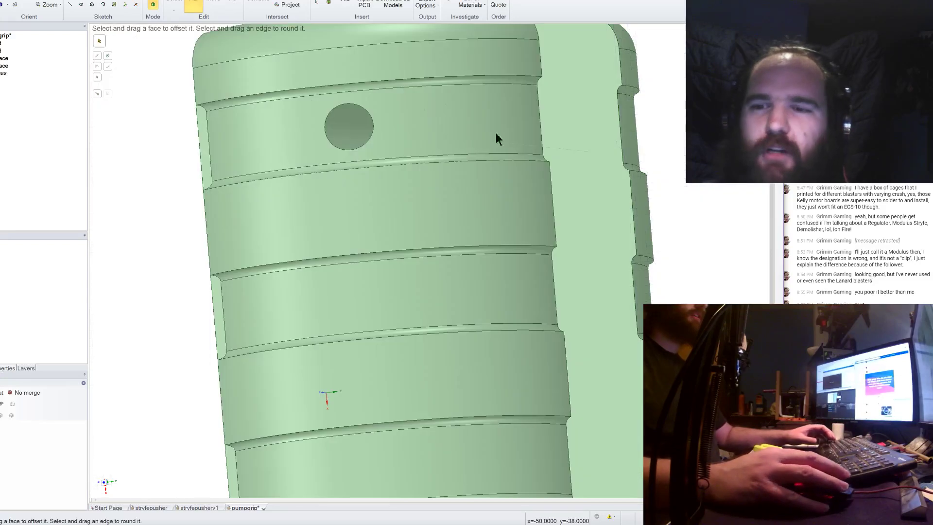
pyautogui.click(523, 139)
pyautogui.click(519, 144)
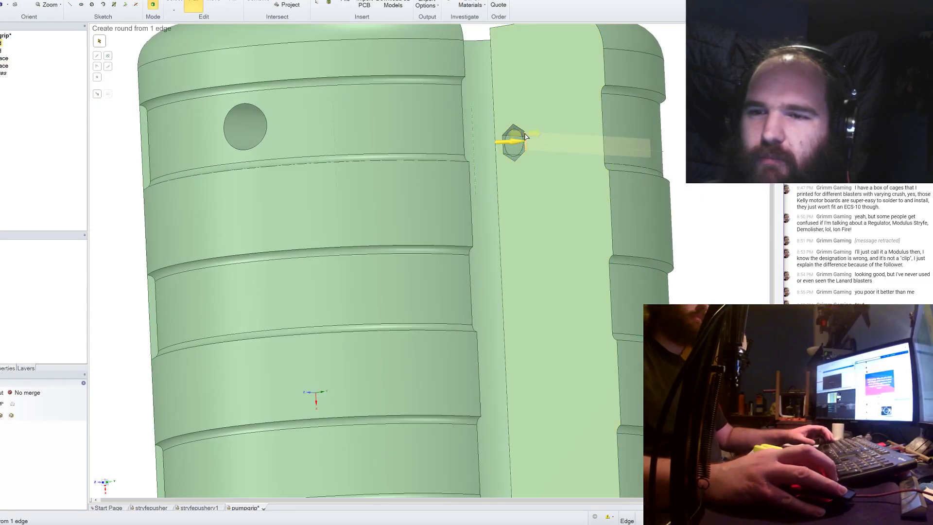
pyautogui.press('Escape')
pyautogui.click(180, 3)
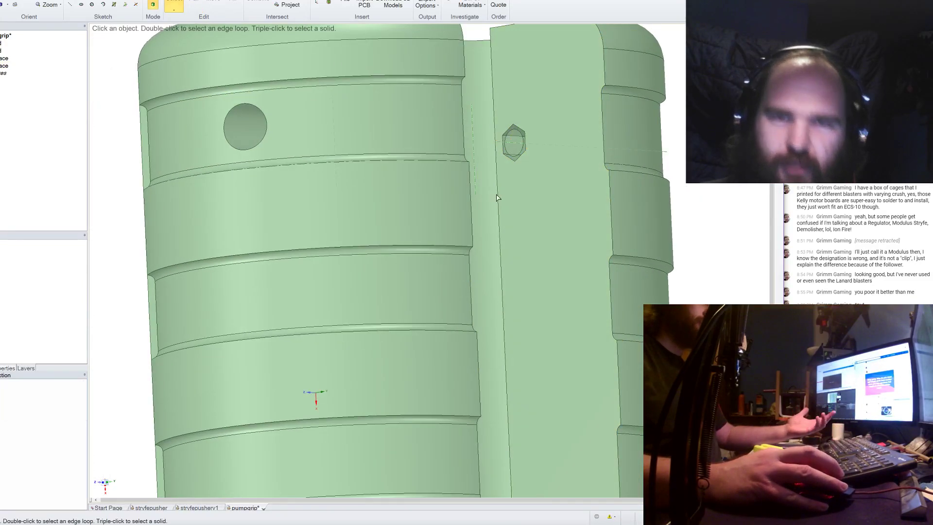
# Start a rectangle sketch on the flat cut face and draw a rectangle about 7 by 9 mm around the most recently circled hexagonal hole.
pyautogui.click(568, 219)
pyautogui.press('k')
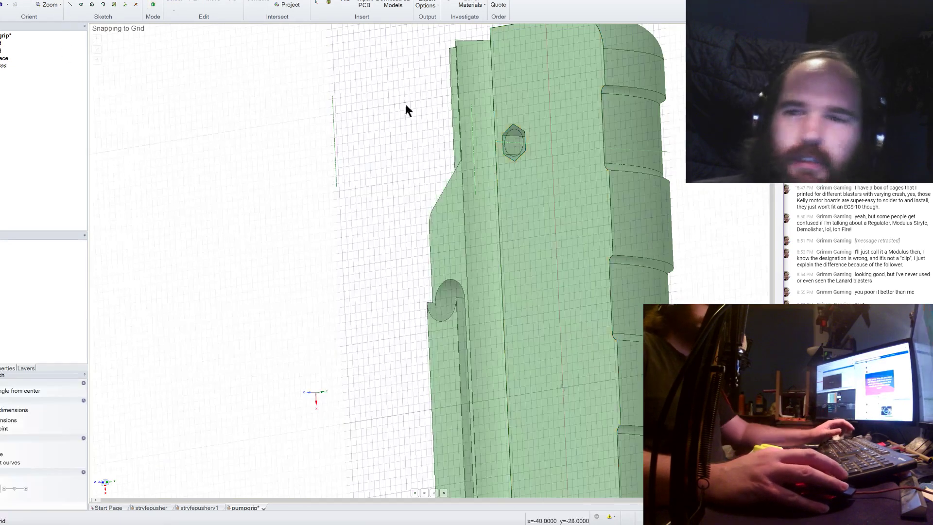
pyautogui.click(497, 111)
pyautogui.scroll(-5, 541, 179)
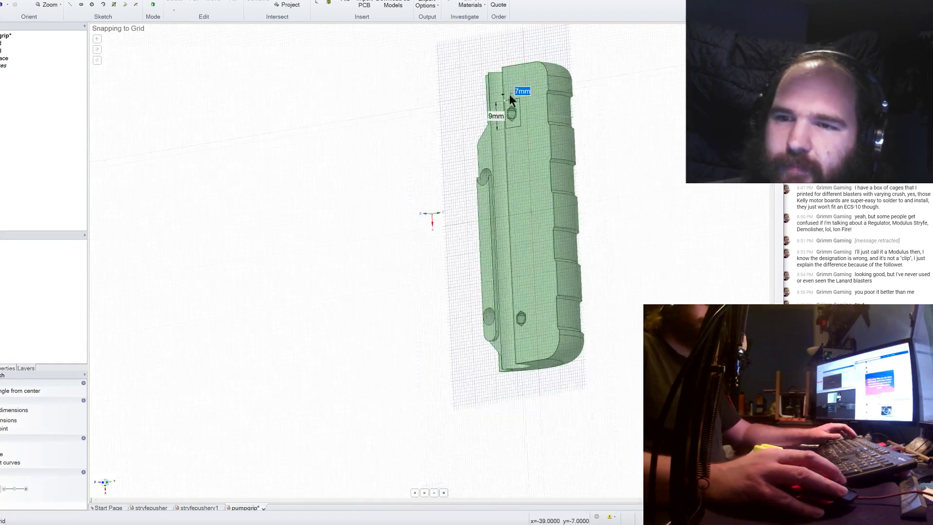
pyautogui.scroll(5, 538, 330)
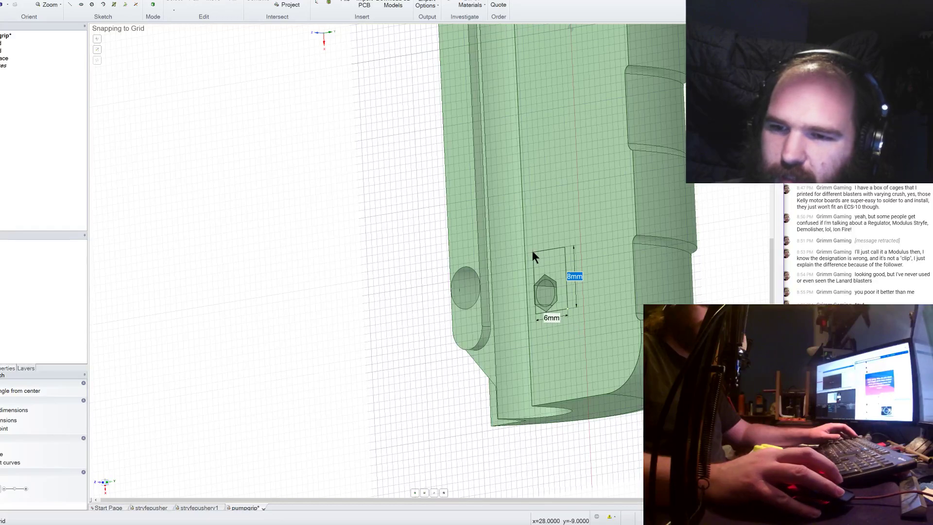
# Abandon the current rectangle attempt and draw one about 7 mm wide and 10 mm long around the remaining hexagonal hole.
pyautogui.press('Escape')
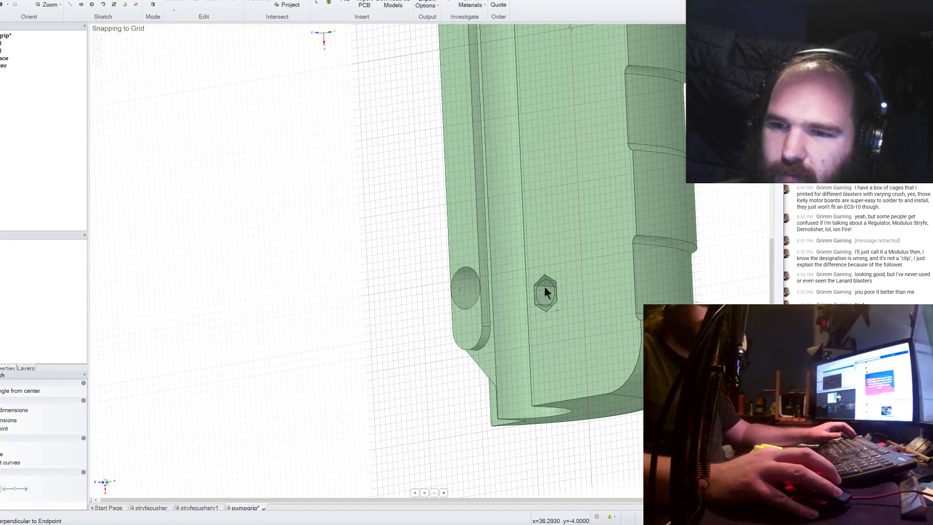
pyautogui.press('Escape')
pyautogui.press('v')
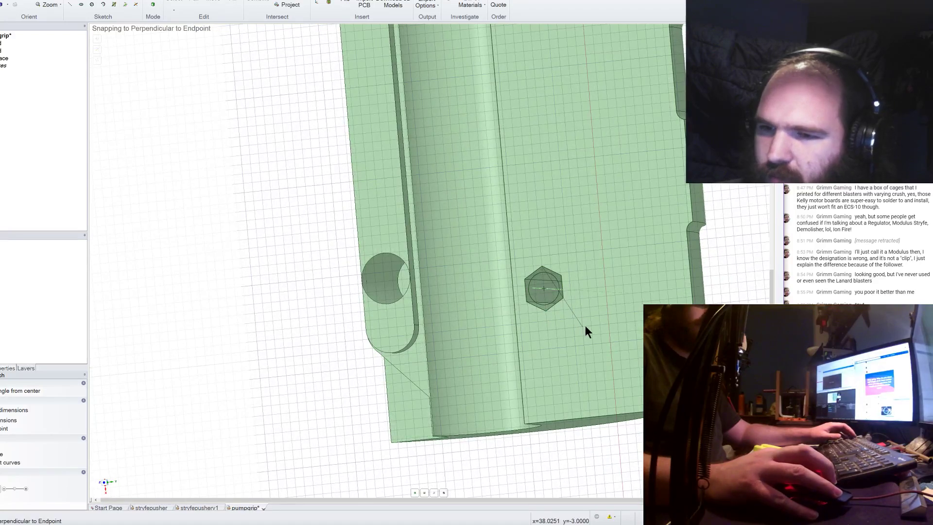
pyautogui.click(584, 326)
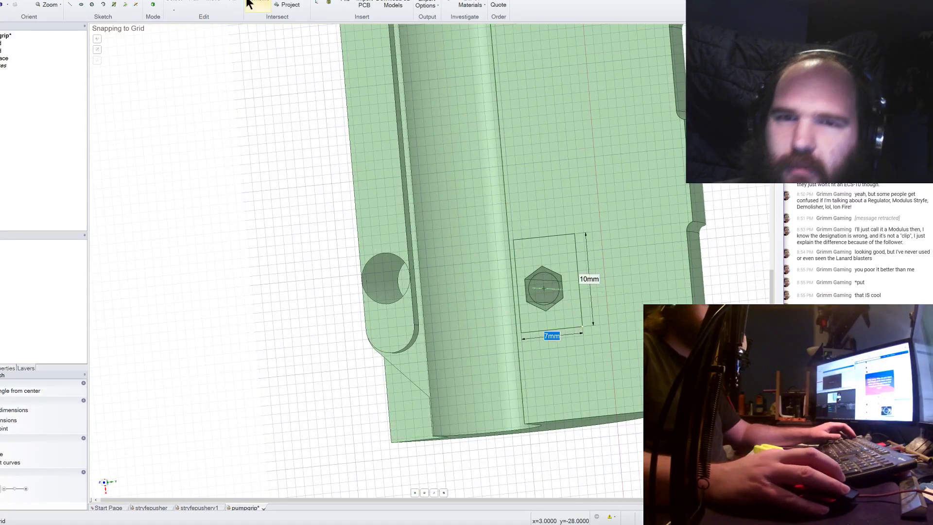
pyautogui.press('Return')
# Pull the hexagonal areas around both 3.5 mm circles by 5 mm to fill the hexagons around the round screw holes.
pyautogui.press('p')
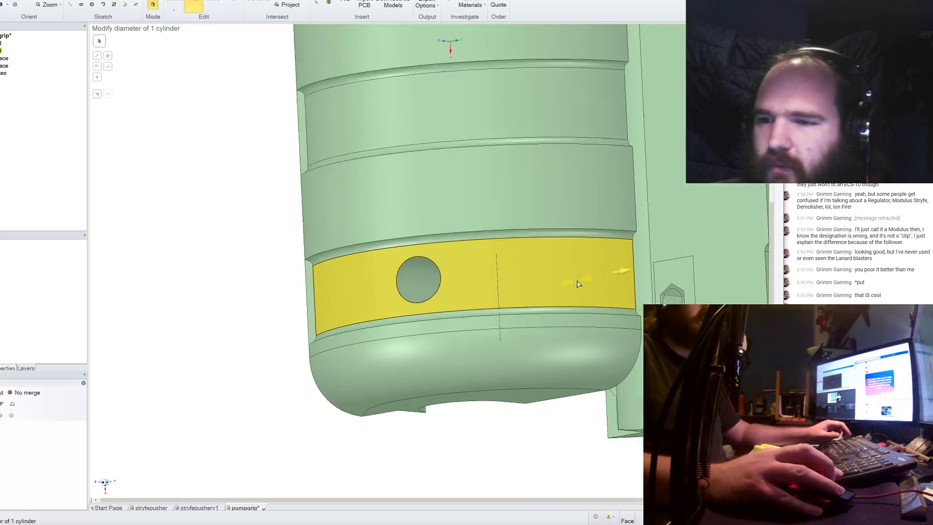
pyautogui.click(635, 295)
pyautogui.click(648, 292)
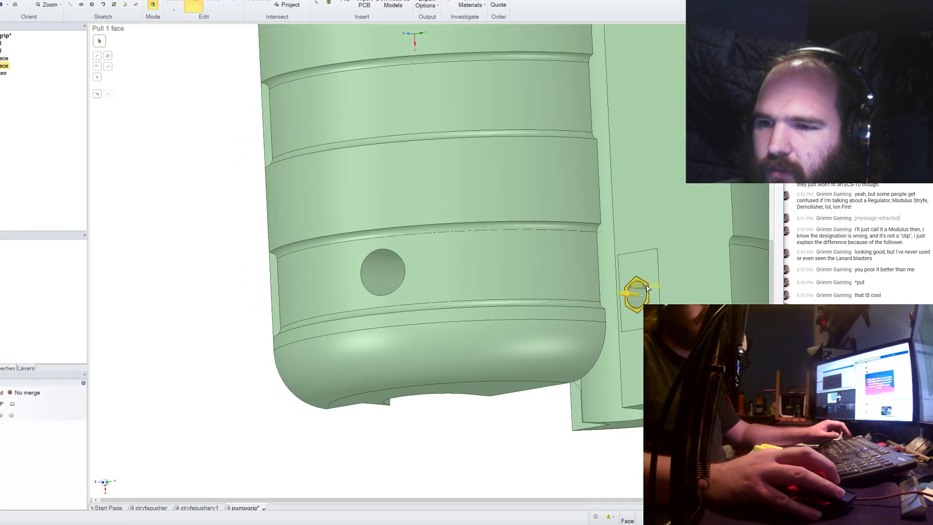
pyautogui.click(646, 290)
pyautogui.scroll(-5, 648, 288)
pyautogui.scroll(5, 633, 125)
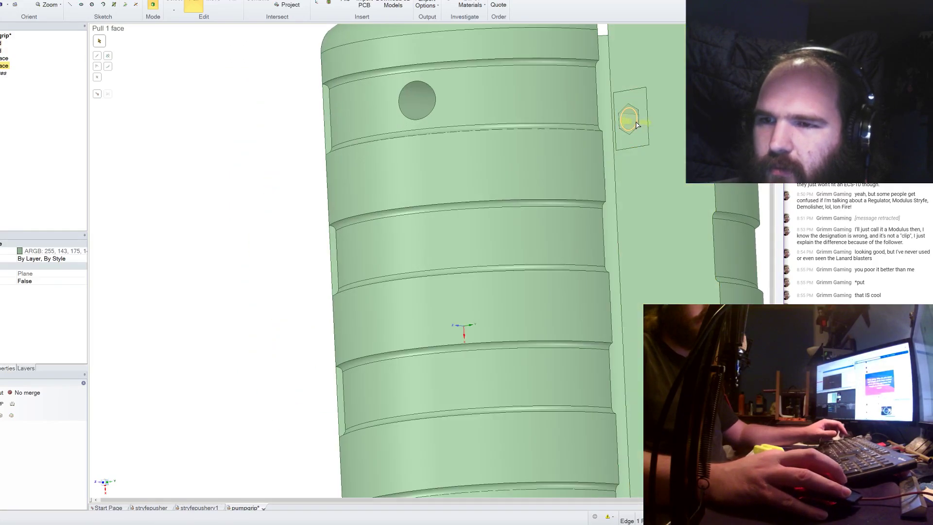
pyautogui.press('ctrl')
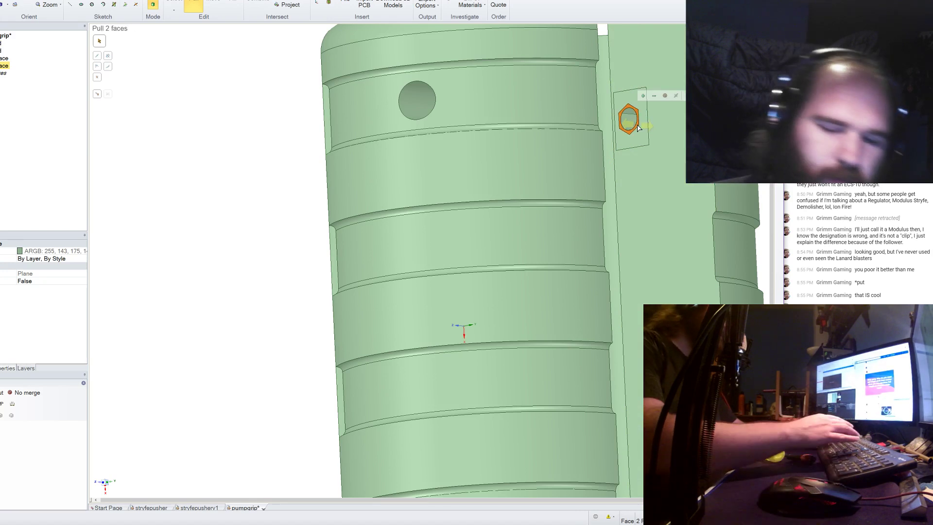
pyautogui.scroll(-5, 638, 127)
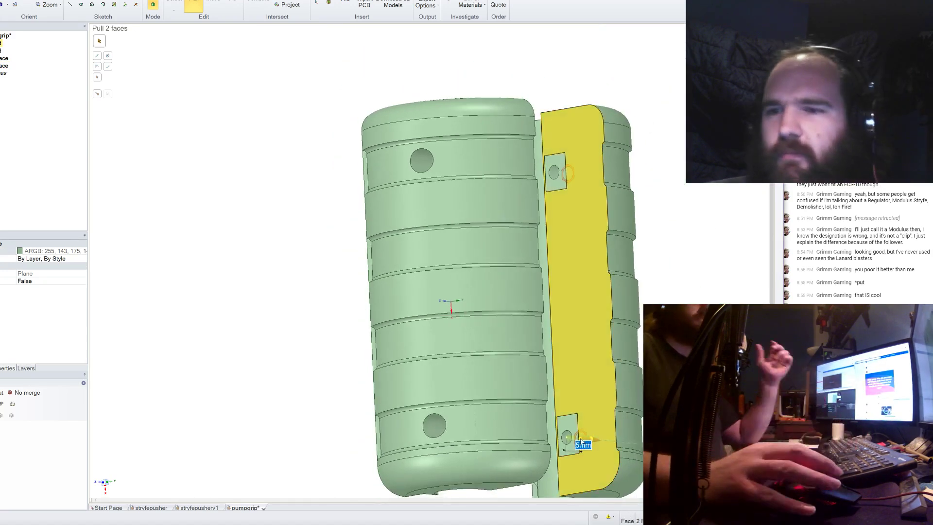
pyautogui.press('Escape')
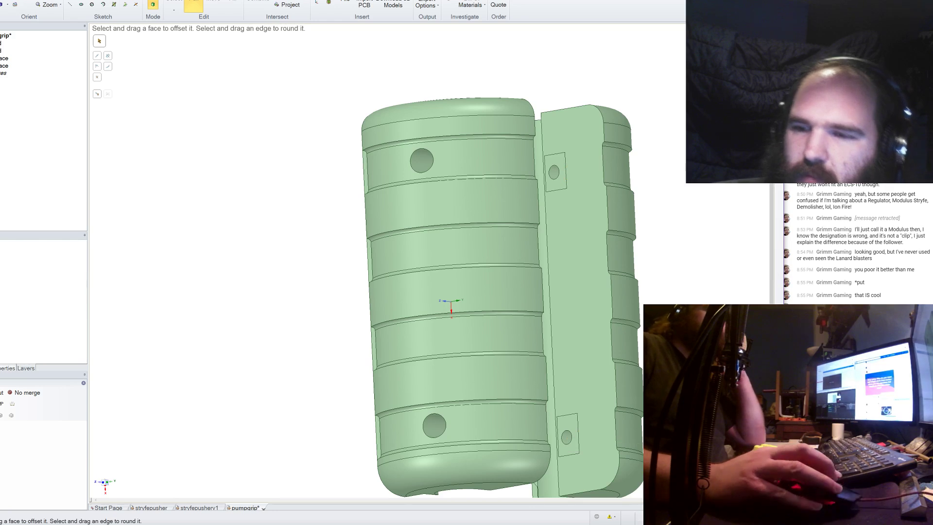
# Select all six side walls of one hexagonal pocket on the grip's outer surface and pull them outward 0.5 mm to enlarge it.
pyautogui.moveTo(486, 273); pyautogui.dragTo(573, 299, button='middle')
pyautogui.click(572, 298)
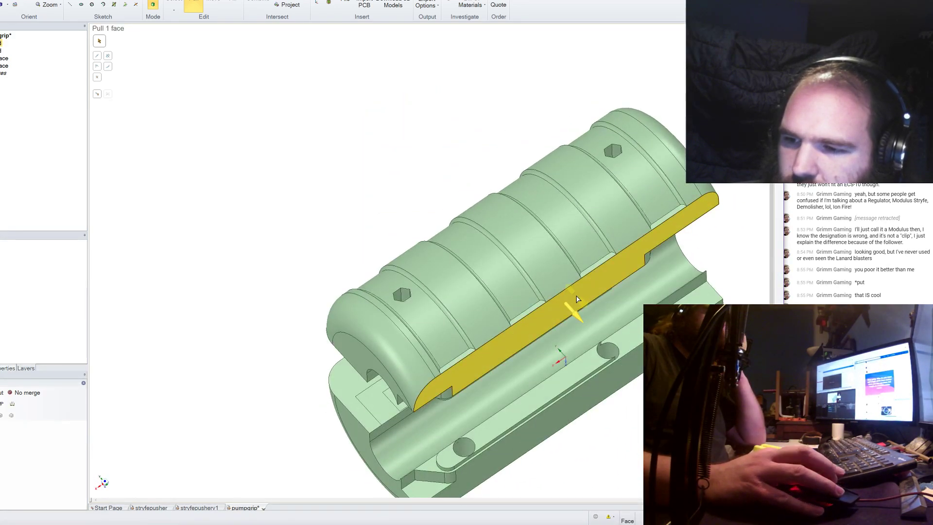
pyautogui.moveTo(577, 299); pyautogui.dragTo(575, 321, button='middle')
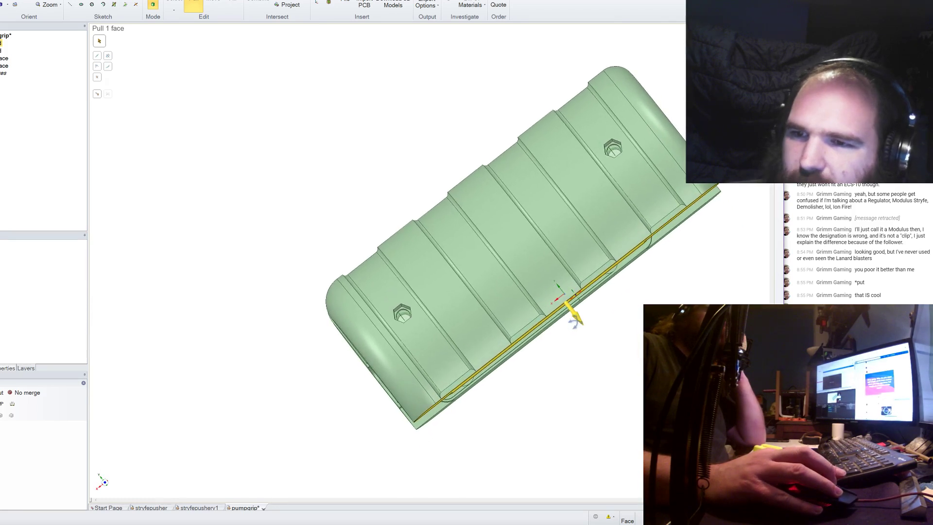
pyautogui.click(577, 323)
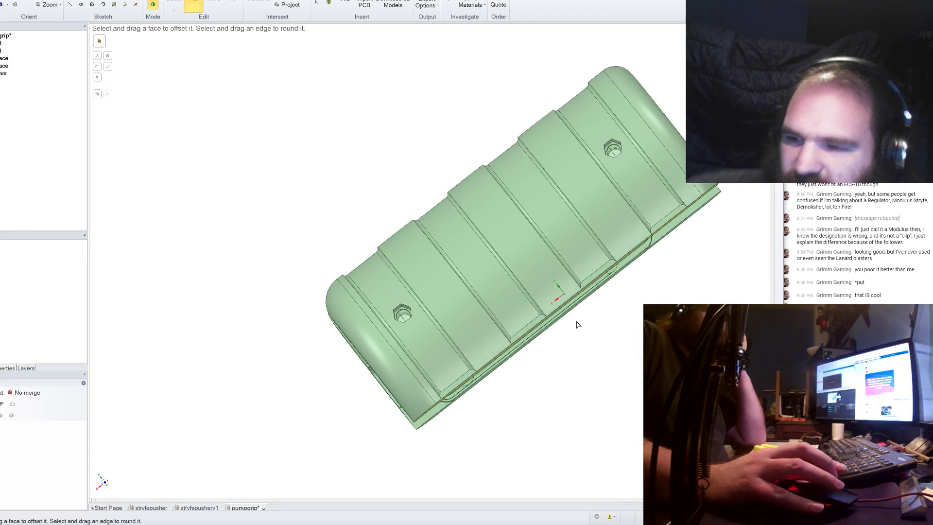
pyautogui.moveTo(577, 324); pyautogui.dragTo(677, 277, button='middle')
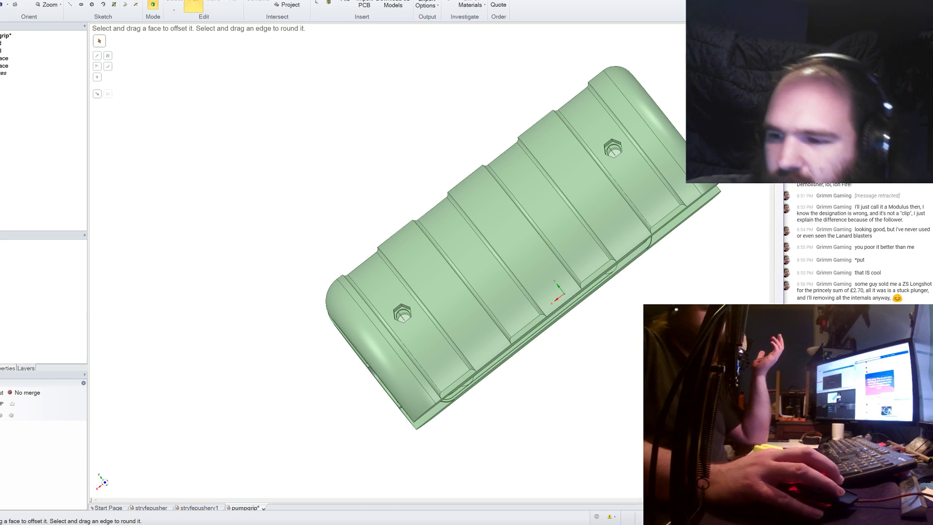
pyautogui.click(616, 146)
pyautogui.scroll(3, 617, 145)
pyautogui.click(620, 147)
pyautogui.scroll(1, 619, 146)
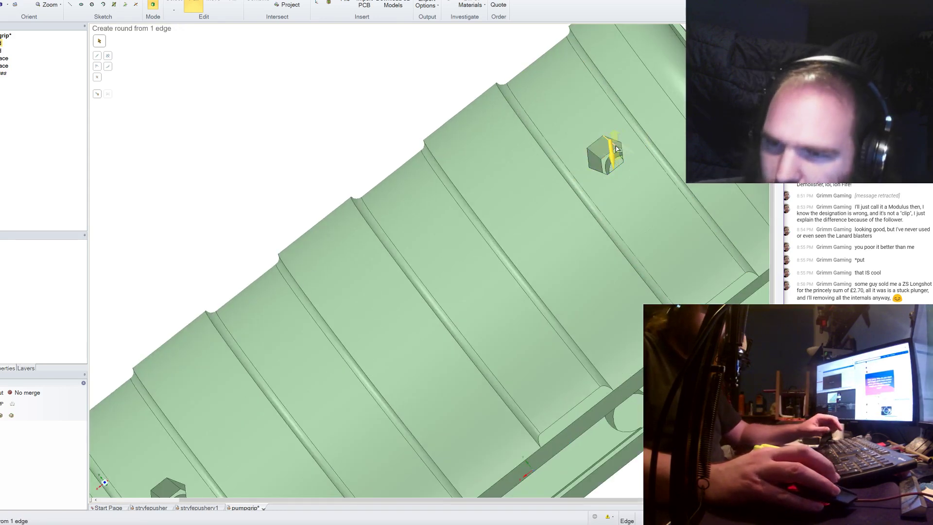
pyautogui.click(618, 147)
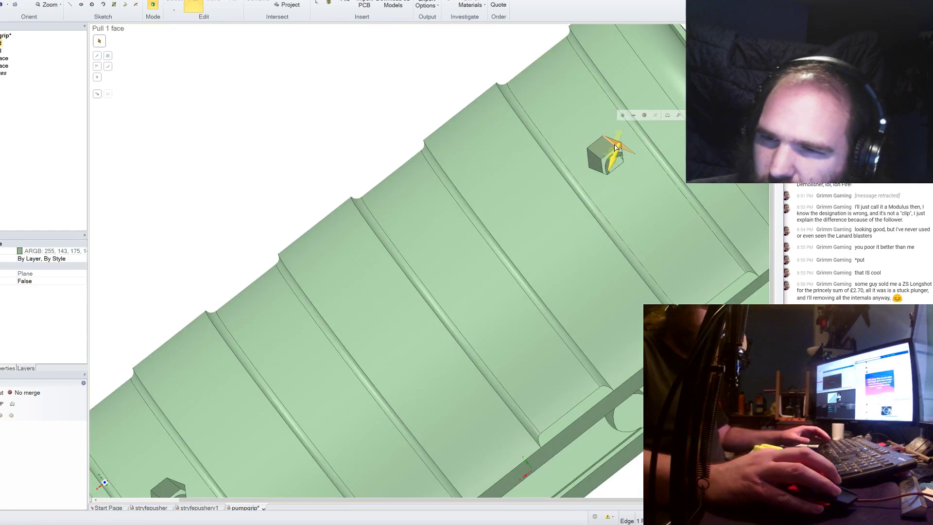
pyautogui.keyDown('ctrl'); pyautogui.click(604, 154); pyautogui.keyUp('ctrl')
pyautogui.moveTo(599, 162); pyautogui.dragTo(625, 150, button='middle')
pyautogui.keyDown('ctrl'); pyautogui.click(608, 151); pyautogui.keyUp('ctrl')
pyautogui.keyDown('ctrl'); pyautogui.click(613, 156); pyautogui.keyUp('ctrl')
pyautogui.keyDown('ctrl'); pyautogui.click(622, 160); pyautogui.keyUp('ctrl')
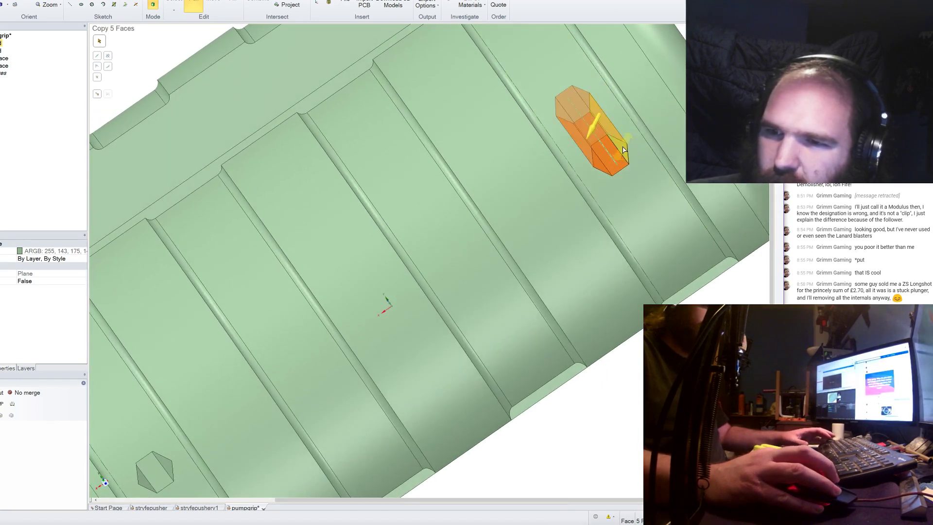
pyautogui.keyDown('ctrl'); pyautogui.click(625, 150); pyautogui.keyUp('ctrl')
pyautogui.moveTo(596, 119); pyautogui.dragTo(602, 112)
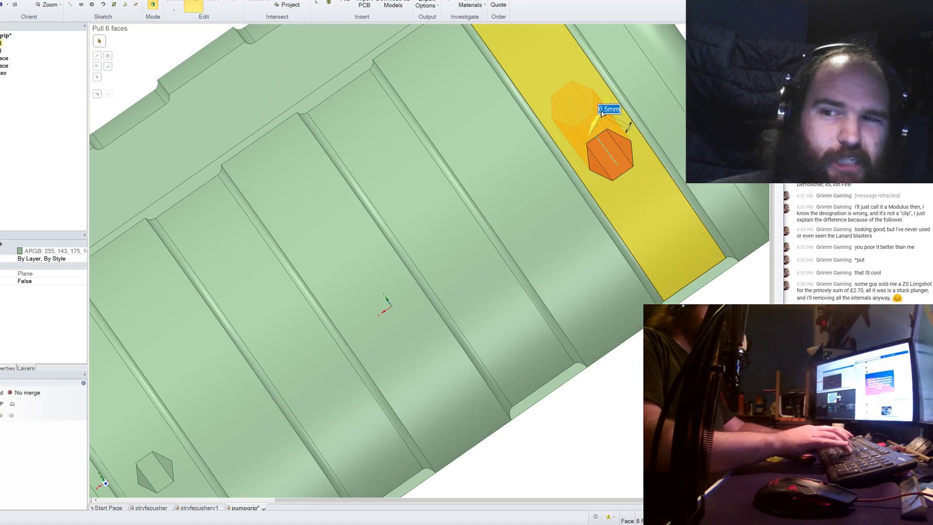
# Enlarge the hexagonal pocket at the opposite end of the outer surface by offsetting its six side walls outward 0.5 mm.
pyautogui.moveTo(601, 112); pyautogui.dragTo(340, 294, button='middle')
pyautogui.click(360, 290)
pyautogui.keyDown('ctrl'); pyautogui.click(367, 295); pyautogui.keyUp('ctrl')
pyautogui.keyDown('ctrl'); pyautogui.click(340, 293); pyautogui.keyUp('ctrl')
pyautogui.keyDown('ctrl'); pyautogui.click(340, 280); pyautogui.keyUp('ctrl')
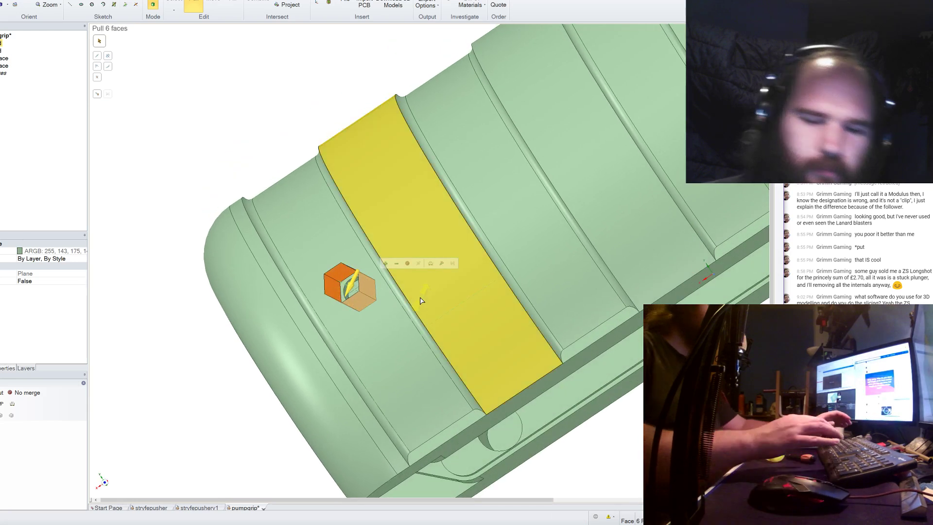
pyautogui.write('-.5')
pyautogui.press('Return')
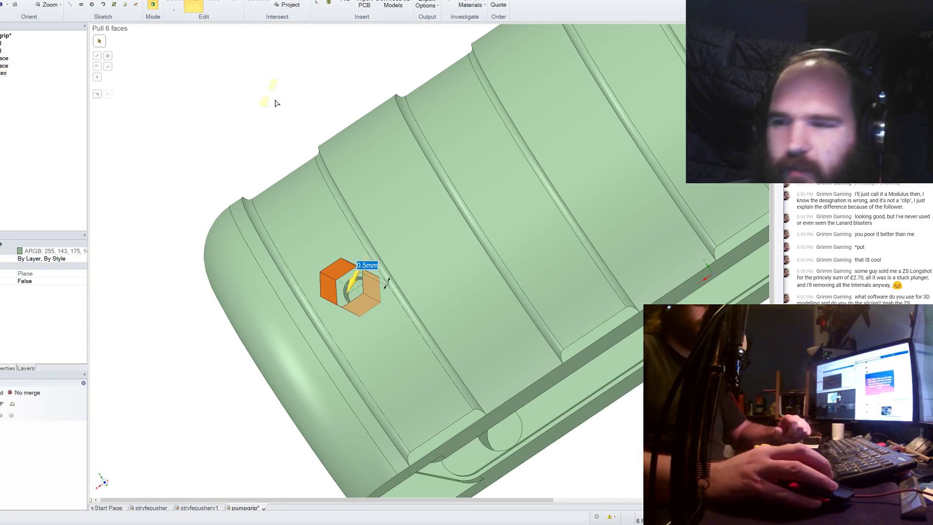
pyautogui.click(307, 119)
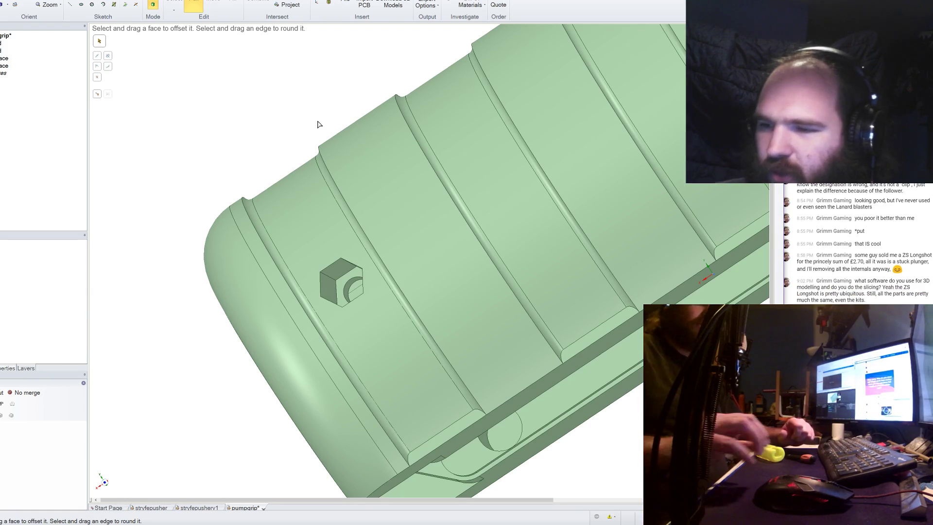
# Examine the round recesses and enlarged hexagonal pockets on the outside of both halves, including the stepped faces inside them.
pyautogui.click(367, 156)
pyautogui.click(252, 119)
pyautogui.scroll(-5, 251, 120)
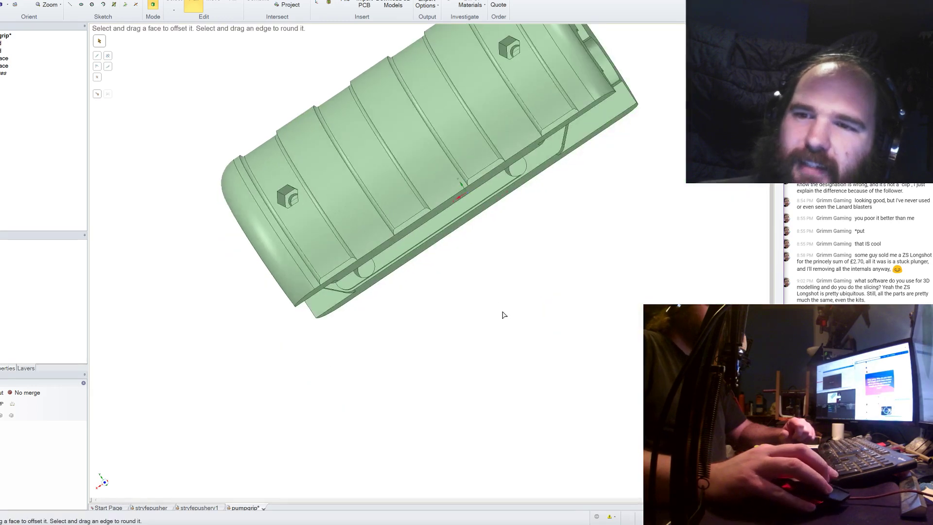
pyautogui.scroll(-5, 505, 337)
pyautogui.scroll(4, 460, 279)
pyautogui.moveTo(462, 279); pyautogui.dragTo(517, 288, button='middle')
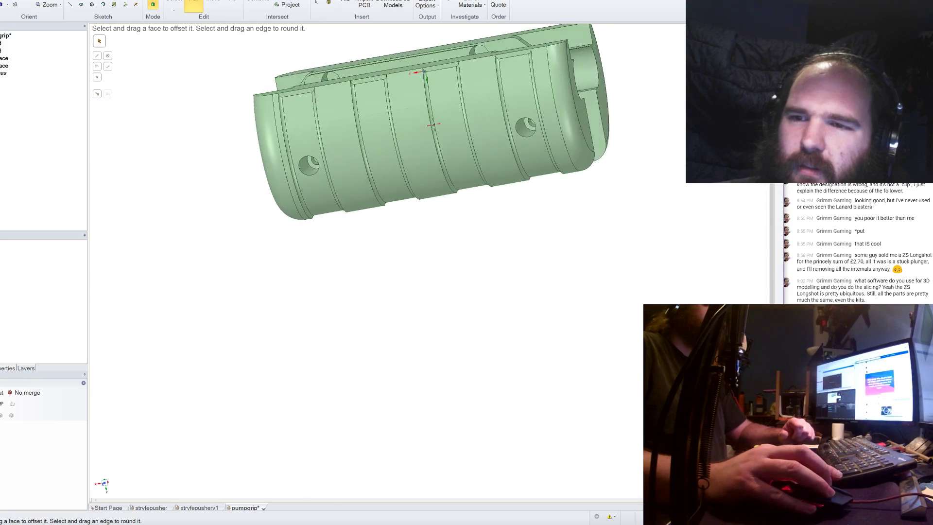
pyautogui.click(527, 127)
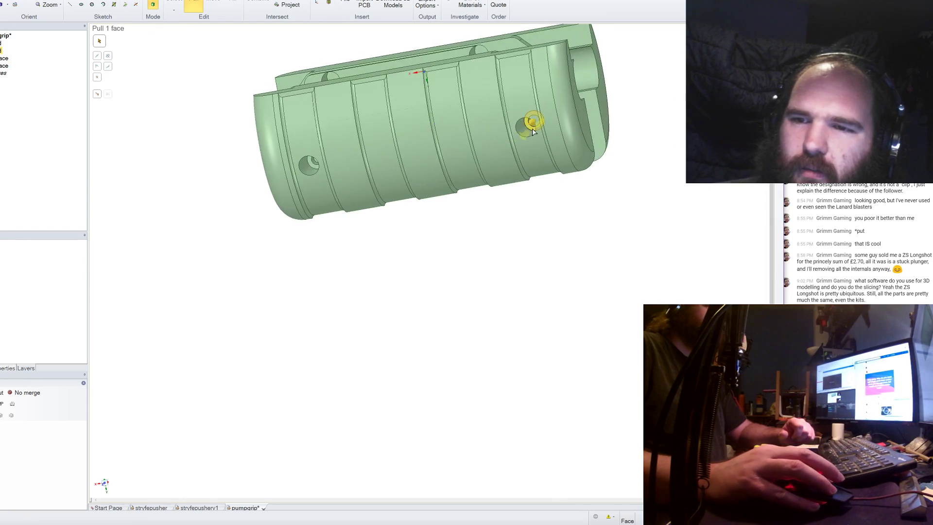
pyautogui.click(533, 131)
pyautogui.moveTo(533, 131); pyautogui.dragTo(355, 155, button='middle')
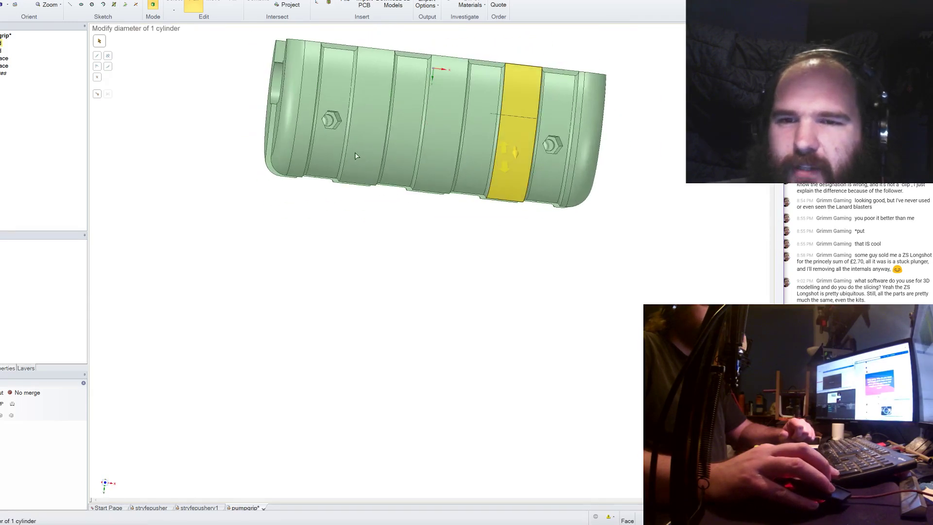
pyautogui.click(327, 119)
pyautogui.scroll(6, 324, 116)
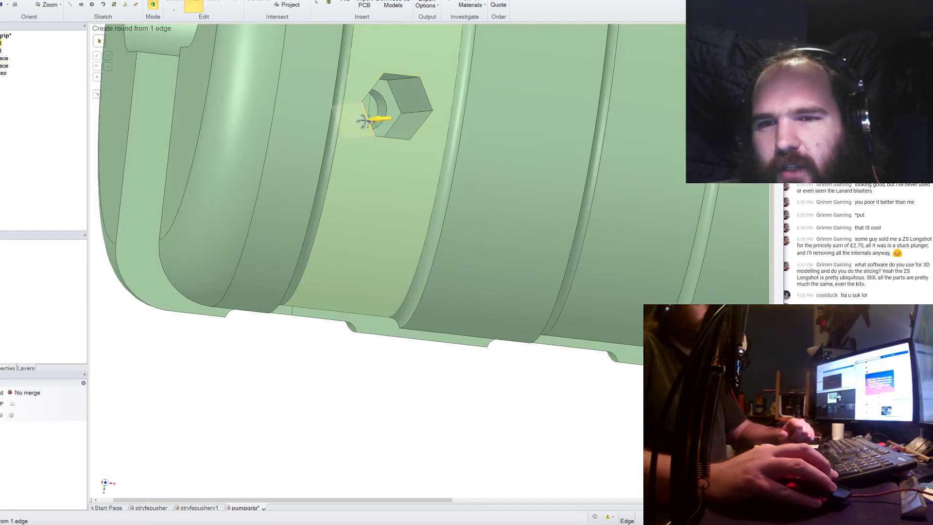
pyautogui.click(367, 119)
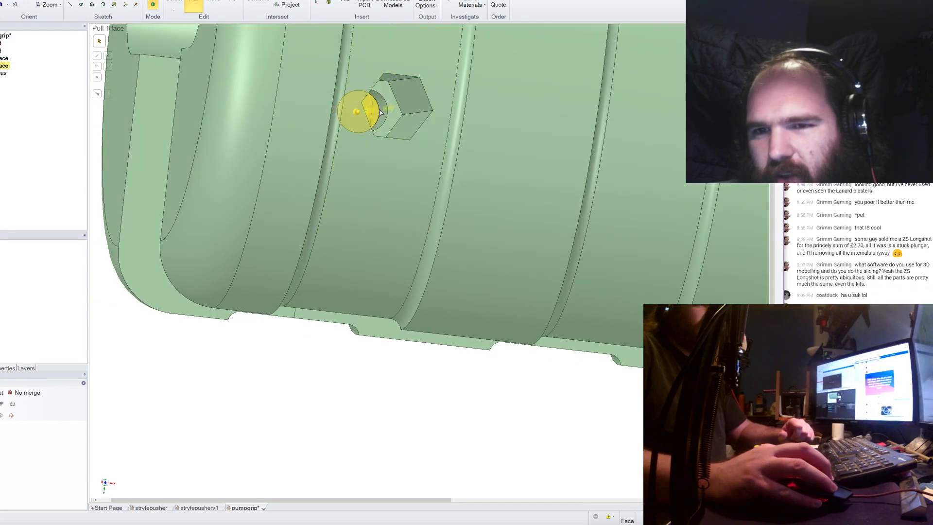
# Select the floor face around the screw hole in the first hexagonal pocket and set its ruler distance to 8 mm.
pyautogui.click(387, 117)
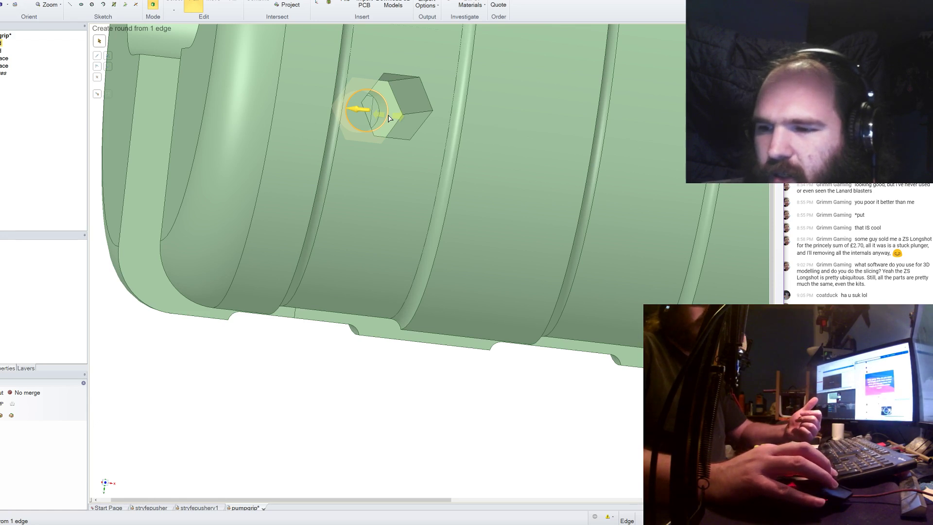
pyautogui.moveTo(389, 118)
pyautogui.mouseDown(button='middle')
pyautogui.moveTo(411, 102)
pyautogui.moveTo(374, 115)
pyautogui.moveTo(385, 117)
pyautogui.mouseUp(button='middle')
pyautogui.click(402, 124)
pyautogui.click(386, 117)
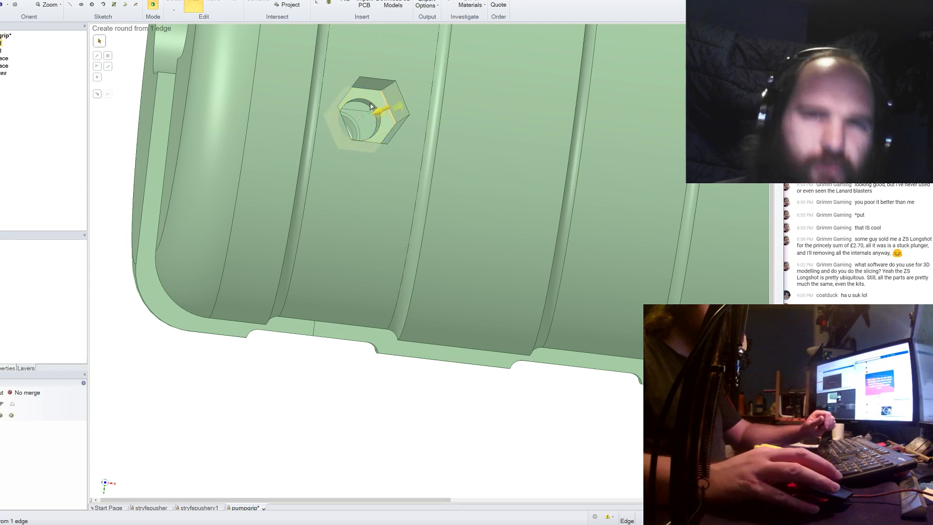
pyautogui.click(380, 104)
pyautogui.moveTo(378, 98); pyautogui.dragTo(380, 99, button='middle')
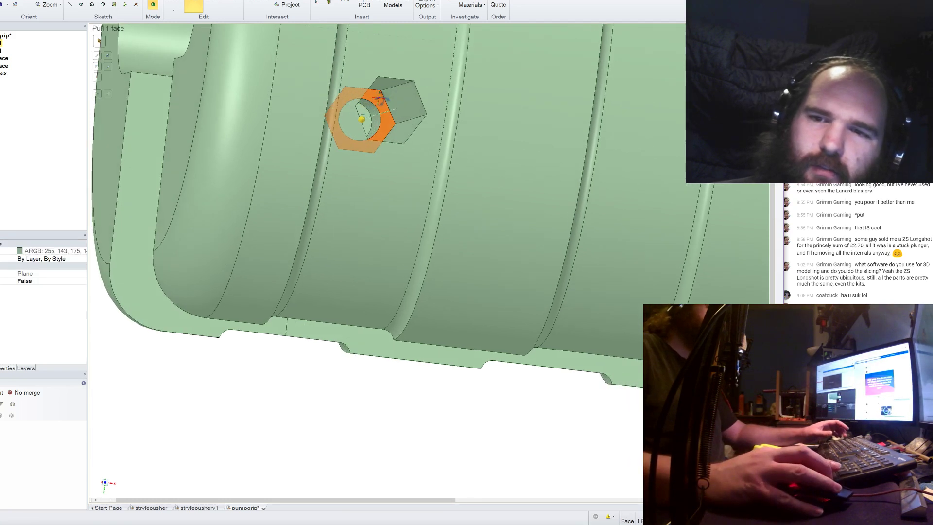
pyautogui.moveTo(381, 100); pyautogui.dragTo(398, 106)
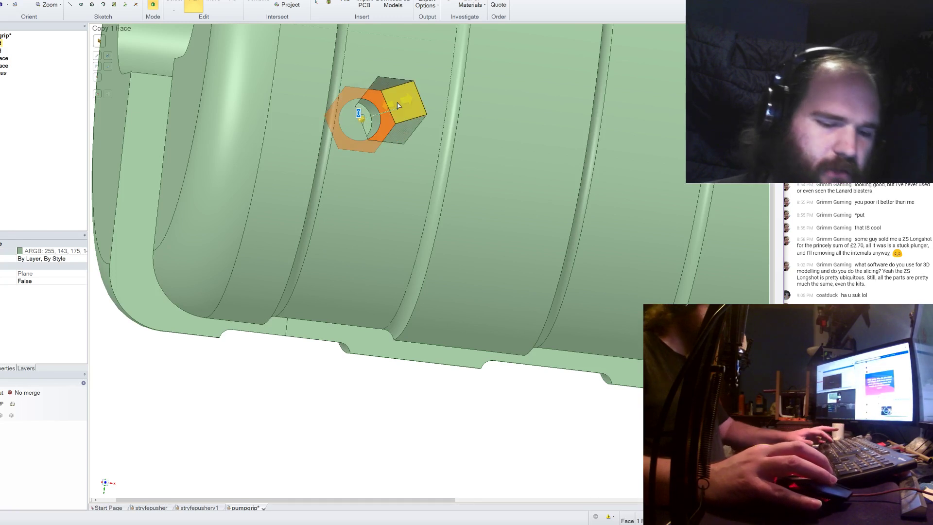
pyautogui.write('8')
pyautogui.press('Return')
pyautogui.scroll(-5, 374, 118)
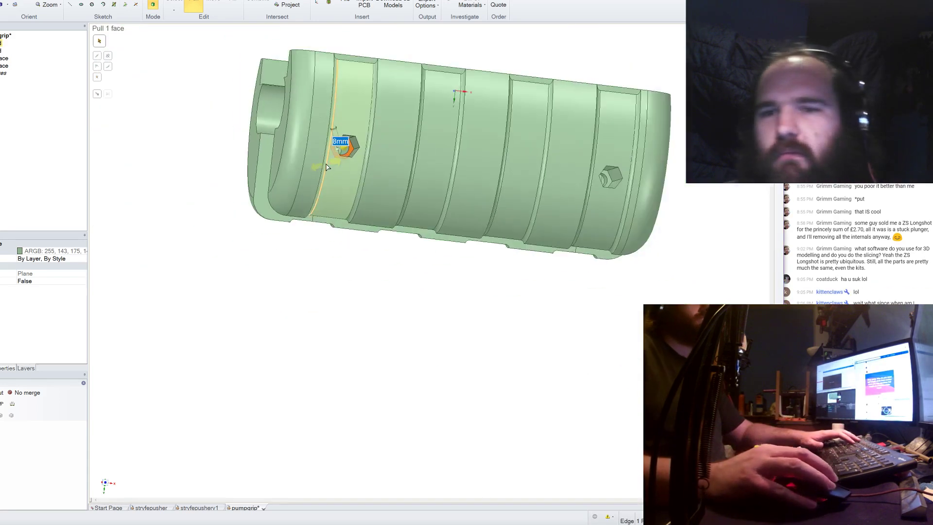
# Set the floor face of the hexagonal pocket at the opposite end to the same 8 mm ruler distance.
pyautogui.scroll(5, 538, 182)
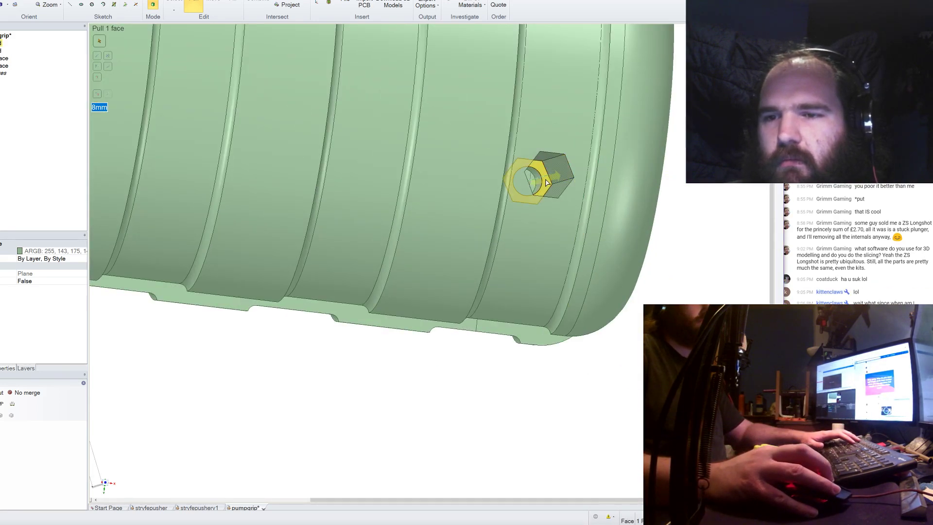
pyautogui.click(538, 182)
pyautogui.moveTo(539, 182); pyautogui.dragTo(471, 197, button='middle')
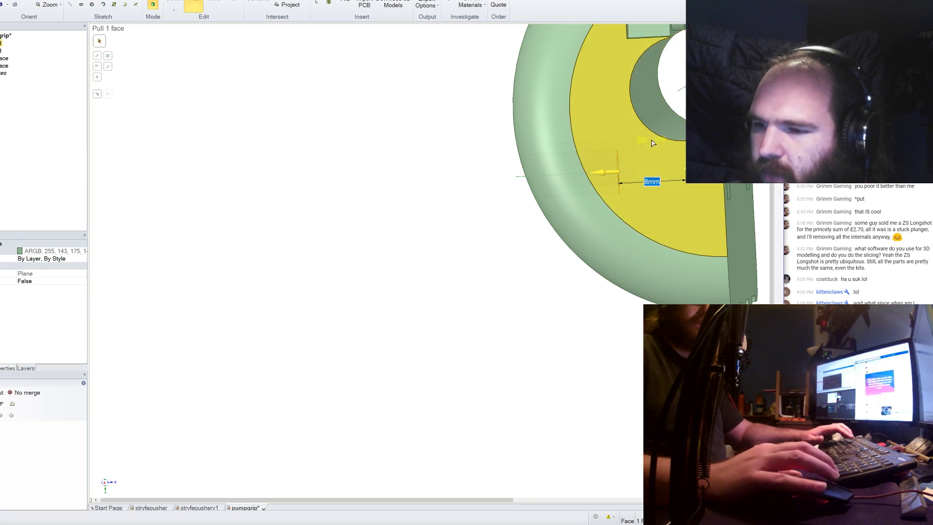
pyautogui.moveTo(653, 142); pyautogui.dragTo(679, 137, button='middle')
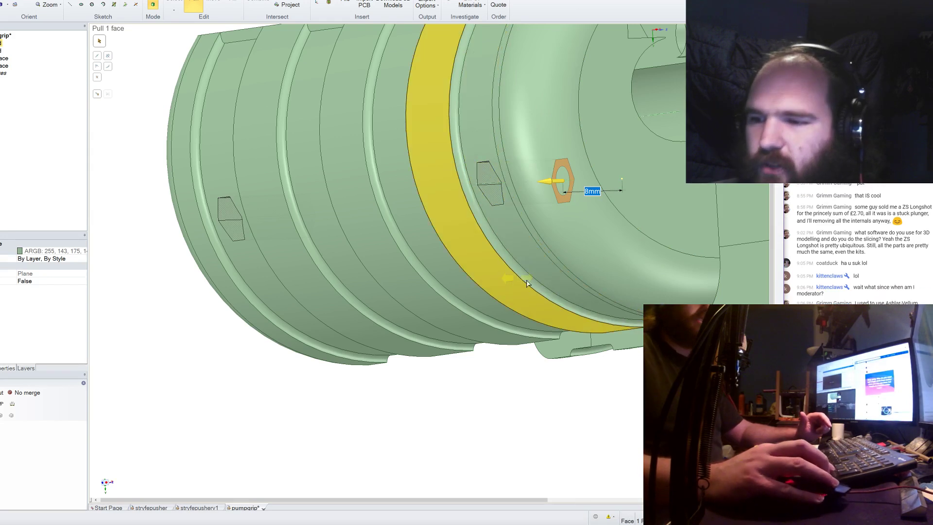
# Set the ring-shaped floor of one round recess on the other grip half to an 8 mm ruler distance.
pyautogui.keyDown('shift'); pyautogui.moveTo(506, 319); pyautogui.dragTo(405, 318, button='middle'); pyautogui.keyUp('shift')
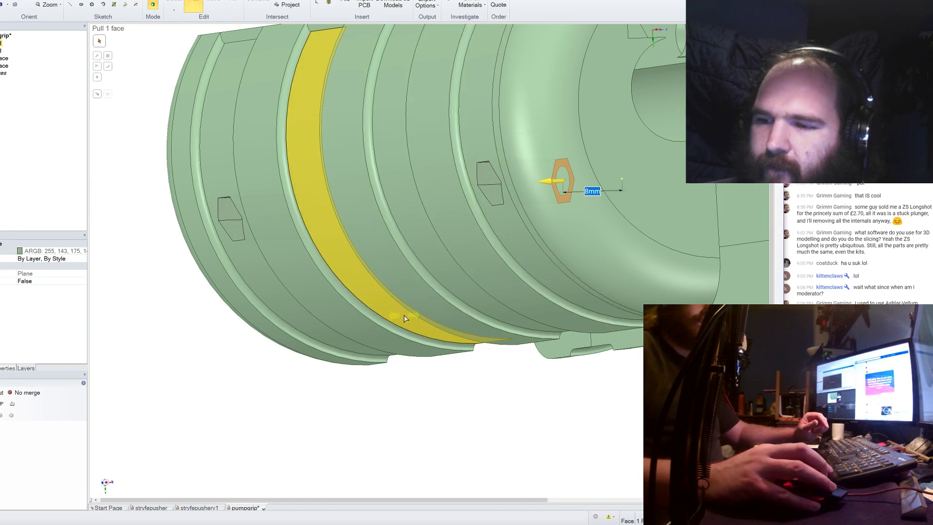
pyautogui.scroll(-2, 405, 319)
pyautogui.moveTo(667, 296); pyautogui.dragTo(604, 256, button='middle')
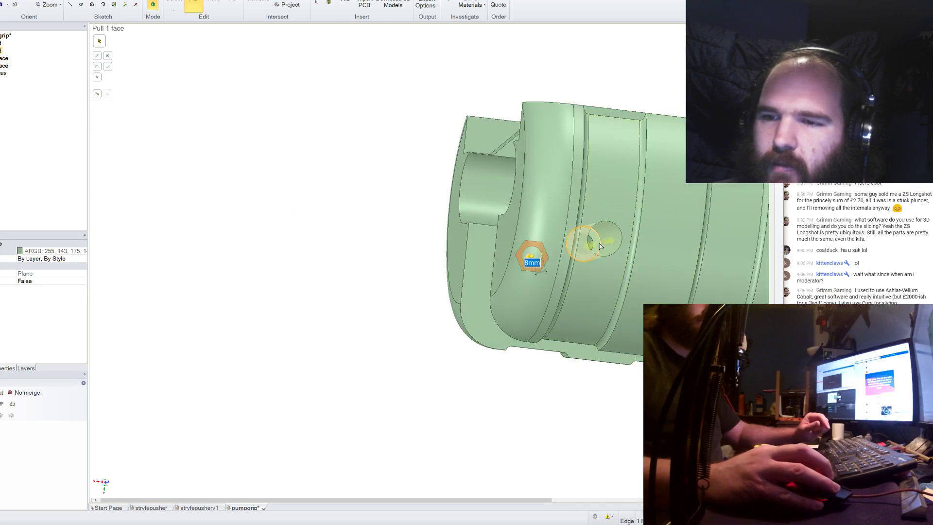
pyautogui.click(599, 246)
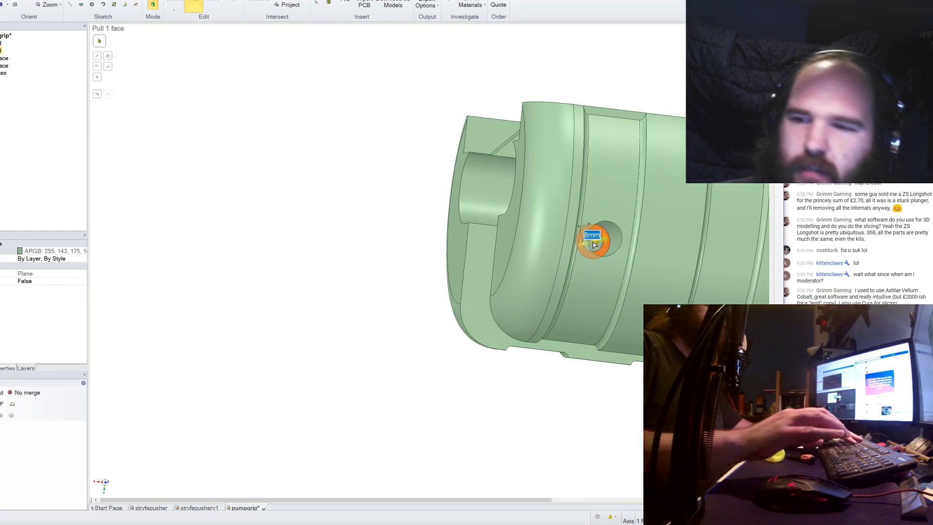
pyautogui.moveTo(595, 245); pyautogui.dragTo(583, 288, button='middle')
# Set the ring-shaped floor of the second round recess, at the far end of that half, to 8 mm as well.
pyautogui.scroll(-5, 459, 272)
pyautogui.scroll(5, 672, 277)
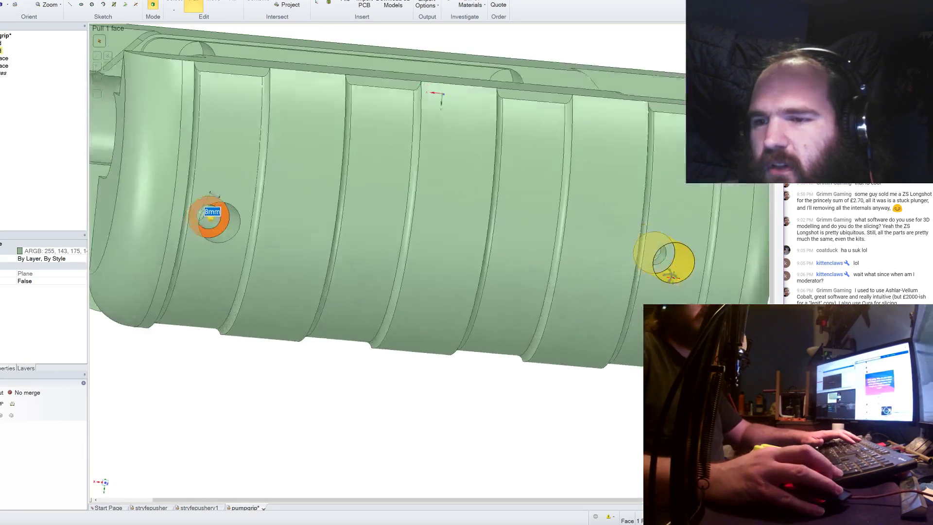
pyautogui.click(672, 265)
pyautogui.moveTo(672, 254); pyautogui.dragTo(665, 262)
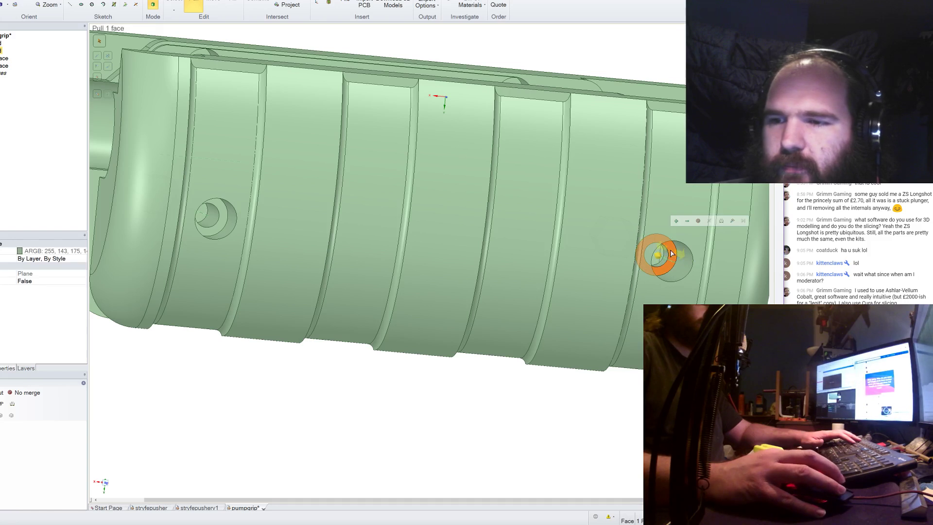
pyautogui.press('space')
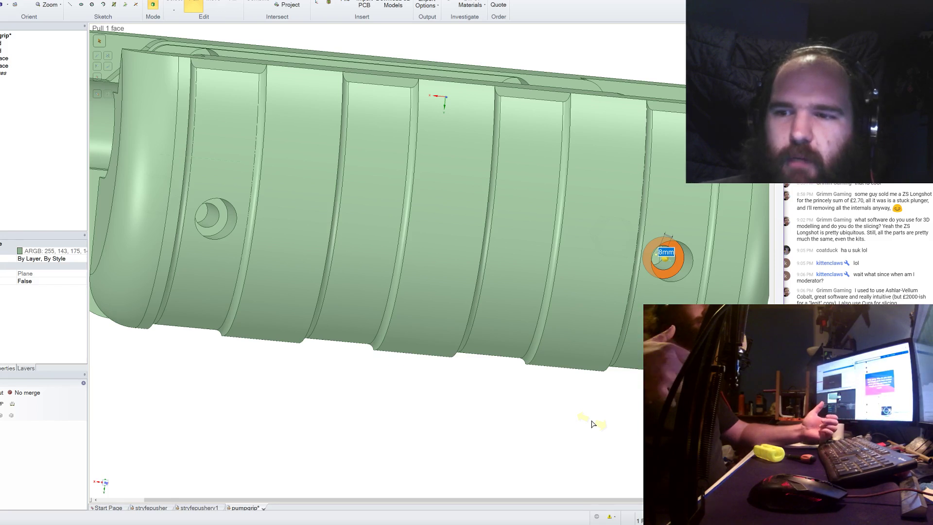
# Examine the round recesses and hexagonal pockets on both halves, and the slotted inner face with its end steps.
pyautogui.scroll(-3, 591, 424)
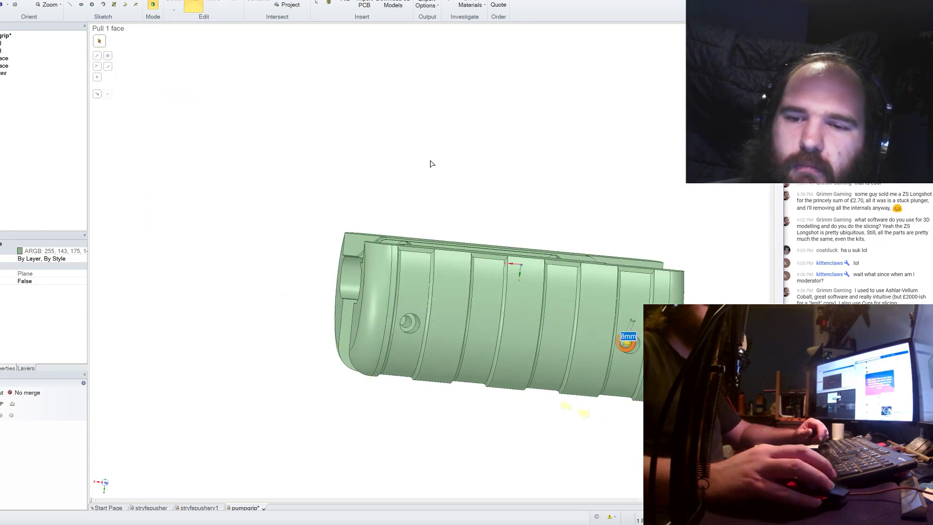
pyautogui.scroll(-4, 431, 164)
pyautogui.scroll(5, 453, 307)
pyautogui.moveTo(453, 307); pyautogui.dragTo(550, 269, button='middle')
pyautogui.scroll(-3, 550, 269)
pyautogui.scroll(3, 574, 188)
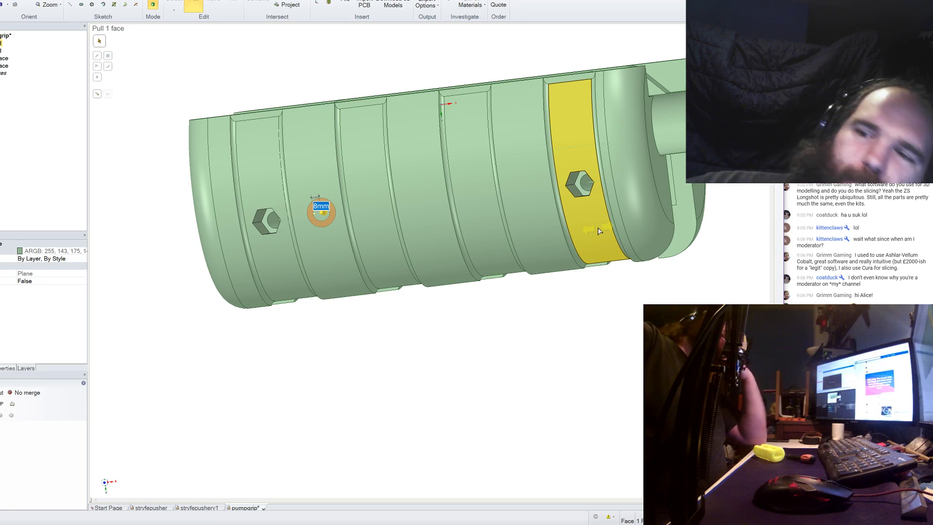
pyautogui.moveTo(714, 209); pyautogui.dragTo(735, 215, button='middle')
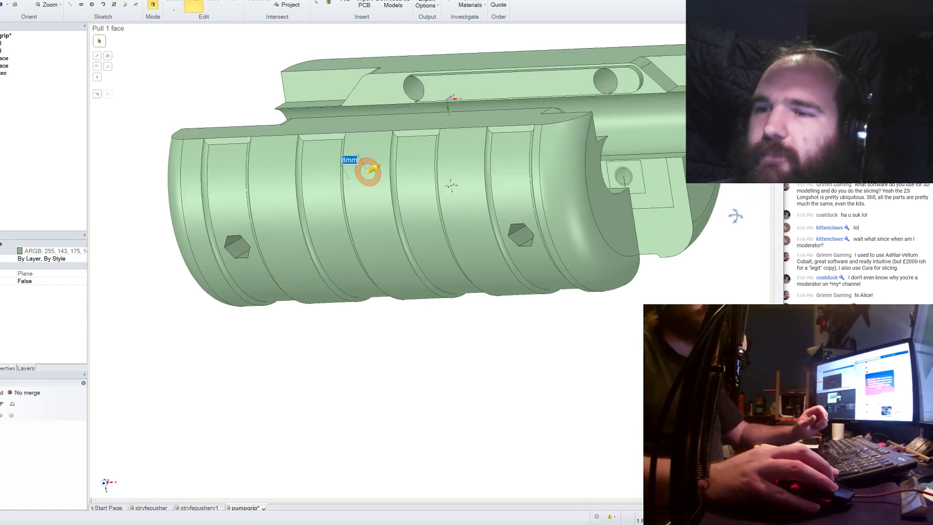
pyautogui.scroll(5, 656, 73)
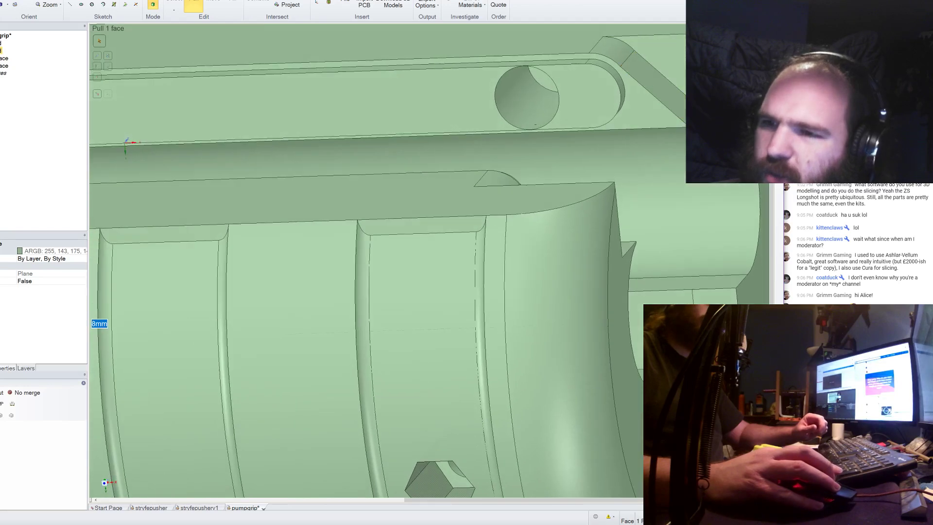
pyautogui.moveTo(700, 146); pyautogui.dragTo(691, 144, button='middle')
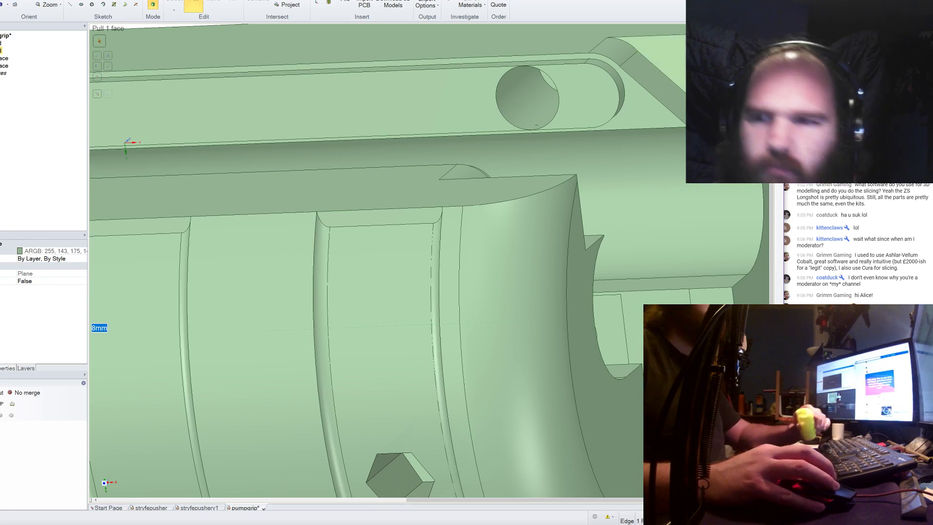
pyautogui.scroll(-3, 693, 115)
# Try to fill the end step beside the inner slot by pulling its face up to the slotted inner face.
pyautogui.click(673, 97)
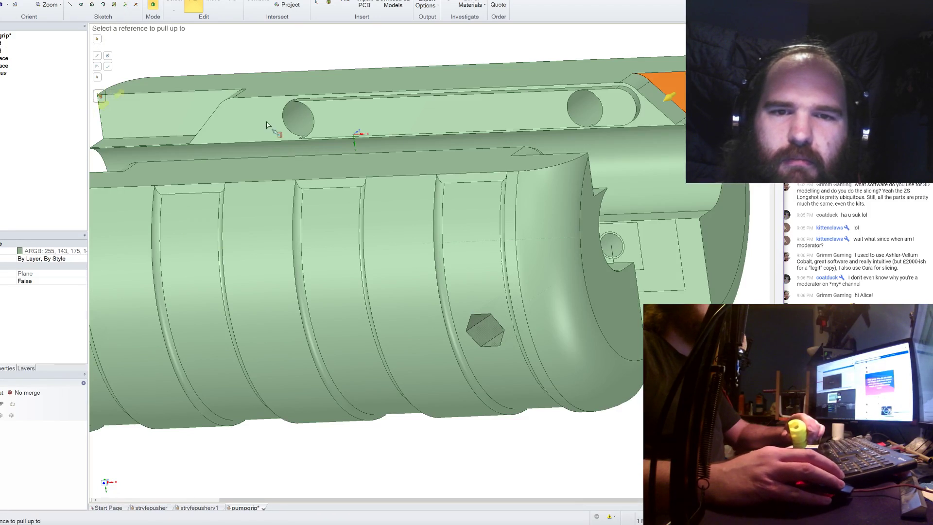
pyautogui.click(656, 116)
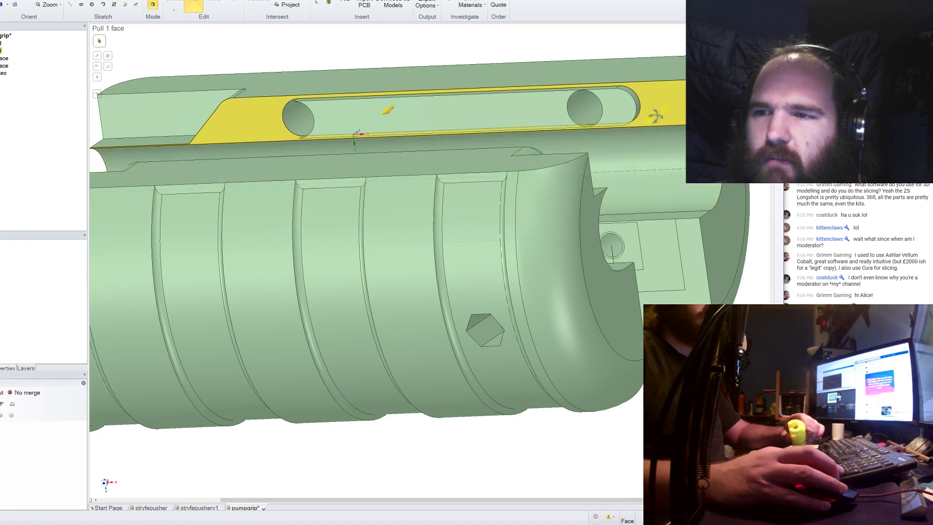
pyautogui.moveTo(656, 115)
pyautogui.mouseDown(button='middle')
pyautogui.moveTo(677, 131)
pyautogui.moveTo(652, 134)
pyautogui.mouseUp(button='middle')
pyautogui.scroll(-4, 652, 133)
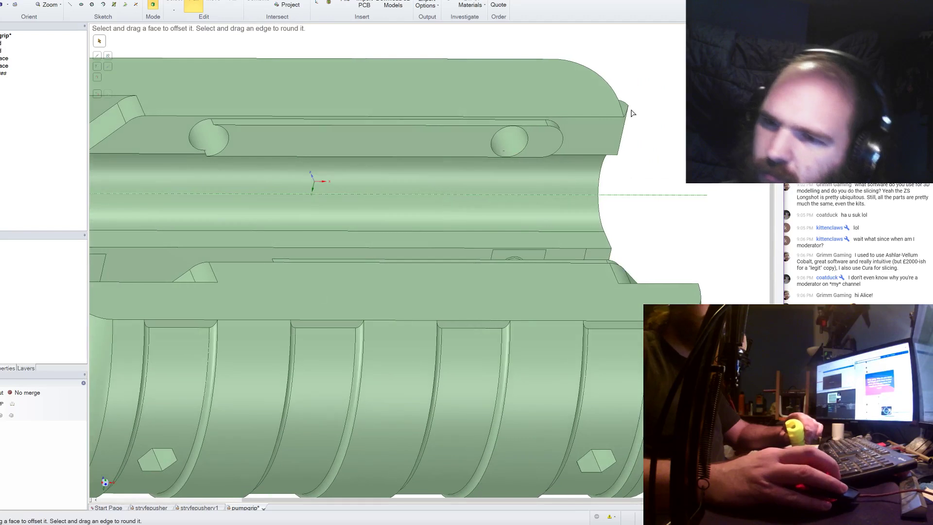
pyautogui.click(622, 107)
pyautogui.moveTo(643, 111); pyautogui.dragTo(301, 297, button='middle')
# Pull the recessed end face level with the slotted inner face and remove the sliver left protruding at the rounded end.
pyautogui.click(551, 199)
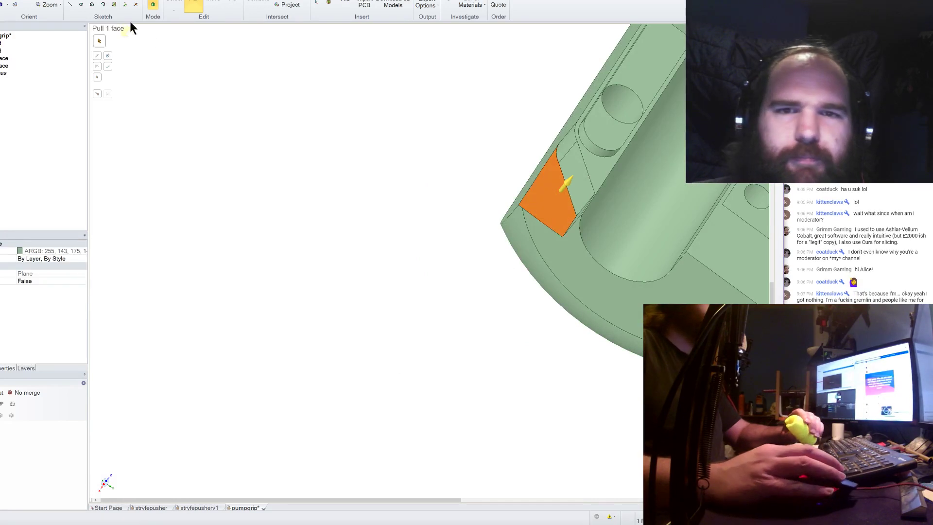
pyautogui.click(597, 165)
pyautogui.moveTo(535, 141); pyautogui.dragTo(488, 238, button='middle')
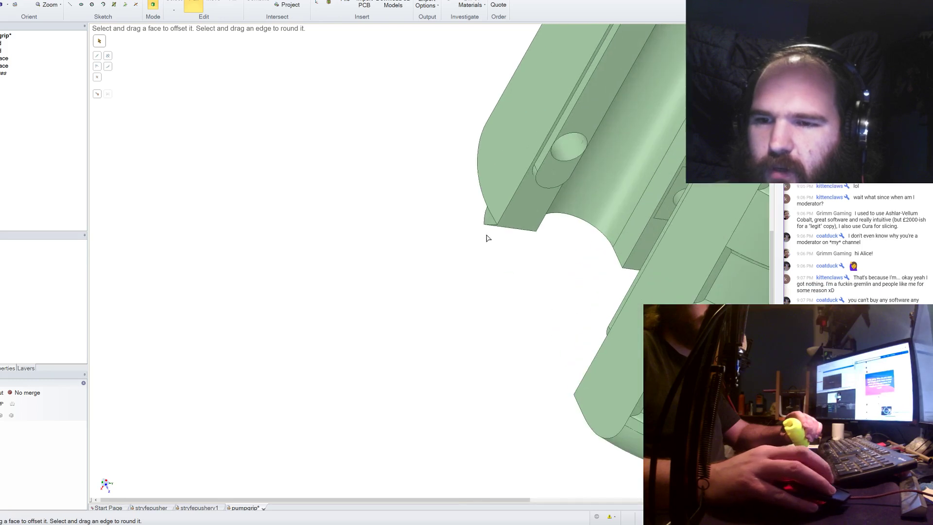
pyautogui.click(491, 216)
pyautogui.moveTo(491, 216); pyautogui.dragTo(473, 261)
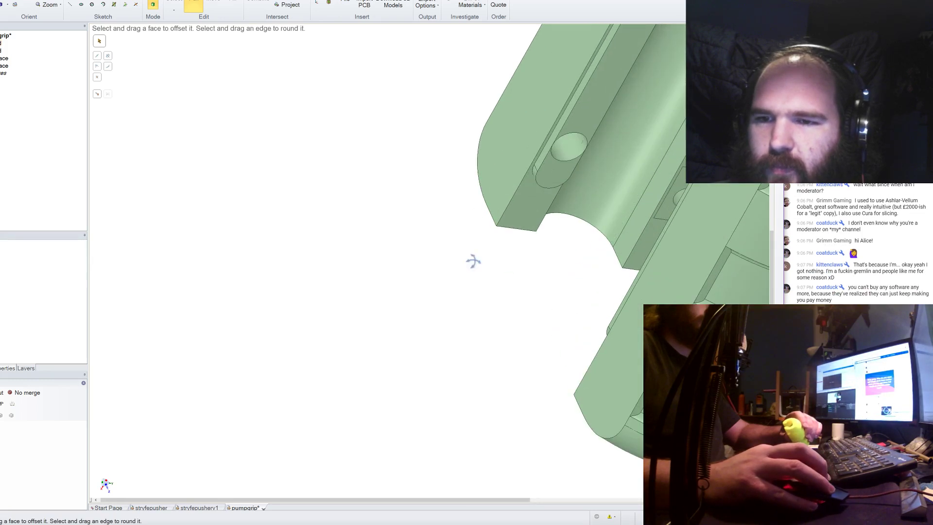
# Select the two leftover surface bodies in the model structure and delete them.
pyautogui.moveTo(473, 261); pyautogui.dragTo(546, 185, button='middle')
pyautogui.scroll(-3, 545, 184)
pyautogui.moveTo(515, 383)
pyautogui.mouseDown(button='middle')
pyautogui.moveTo(562, 384)
pyautogui.moveTo(520, 384)
pyautogui.mouseUp(button='middle')
pyautogui.click(2, 59)
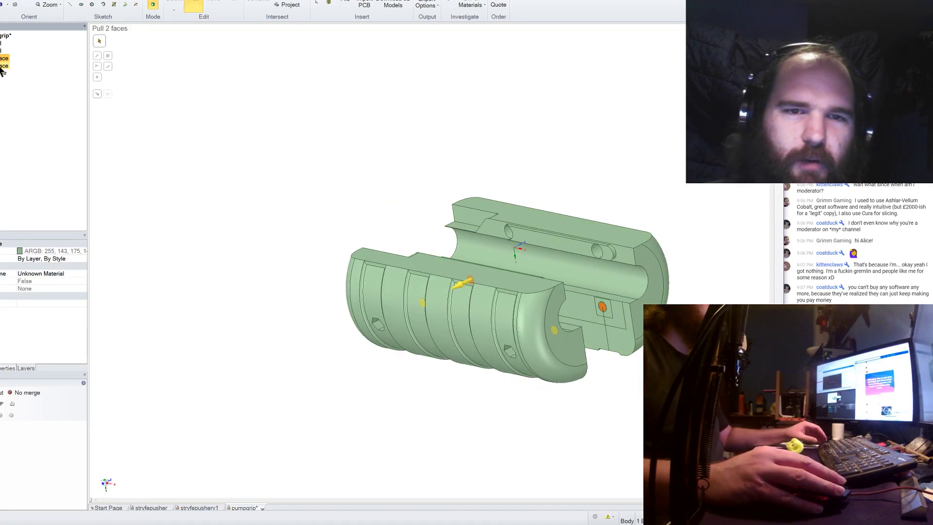
pyautogui.click(12, 93)
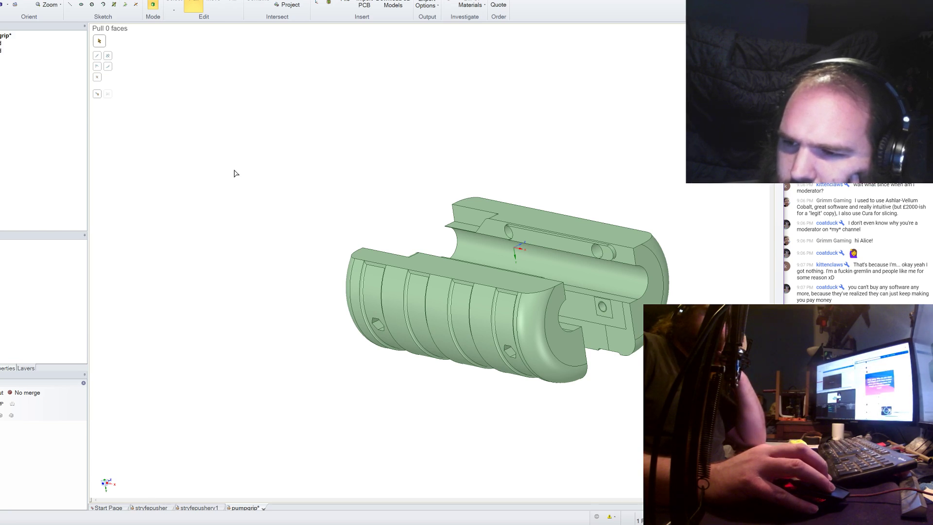
# Sketch a centred rectangle 44 mm by 6 mm on the flat mating face between the two screw holes.
pyautogui.moveTo(358, 194); pyautogui.dragTo(448, 177, button='middle')
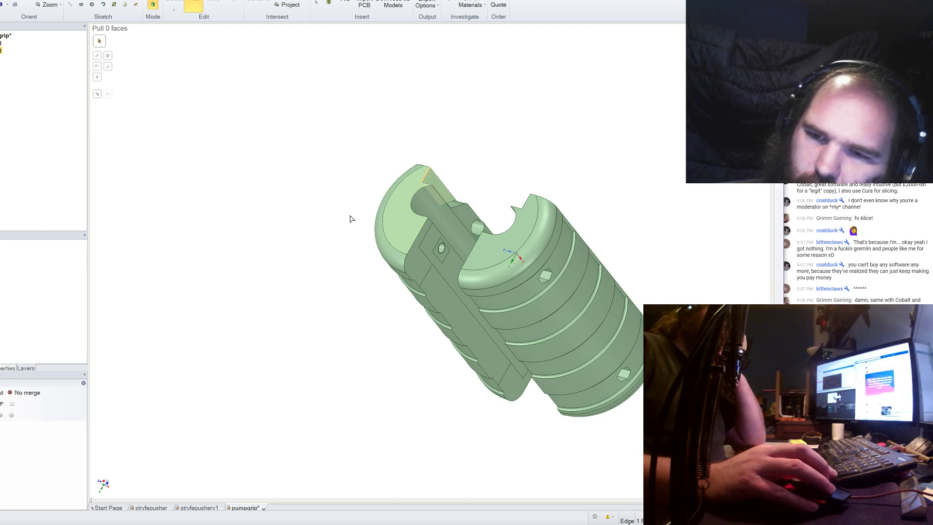
pyautogui.moveTo(350, 218); pyautogui.dragTo(427, 272, button='middle')
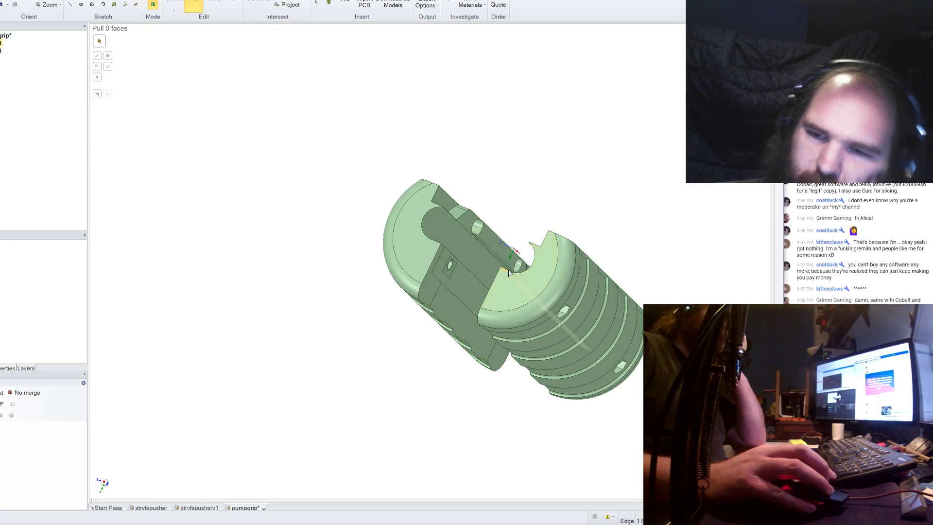
pyautogui.moveTo(510, 277); pyautogui.dragTo(486, 257, button='middle')
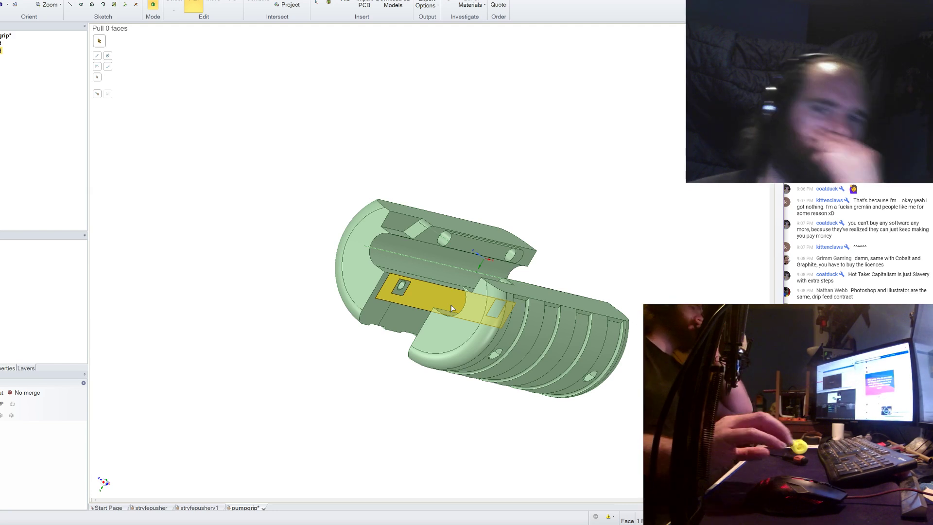
pyautogui.moveTo(286, 271); pyautogui.dragTo(377, 318, button='middle')
pyautogui.scroll(5, 377, 318)
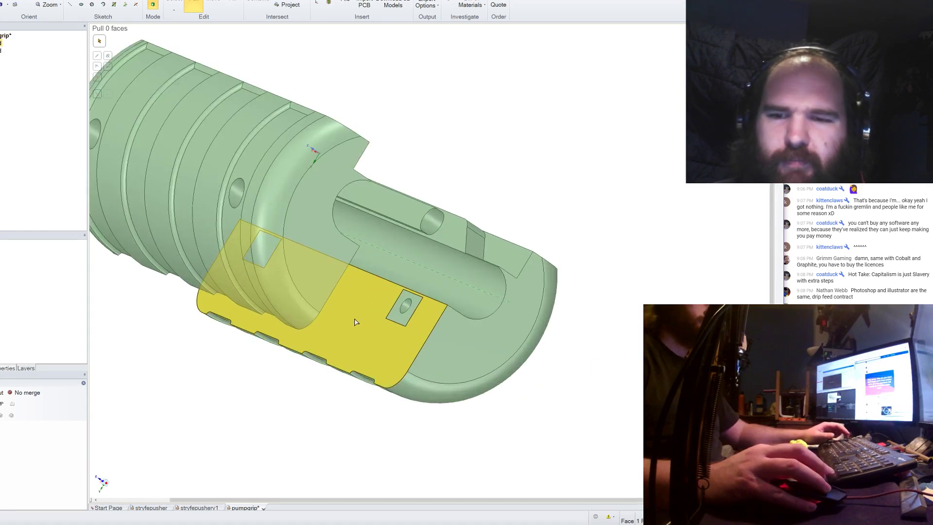
pyautogui.click(375, 319)
pyautogui.click(91, 4)
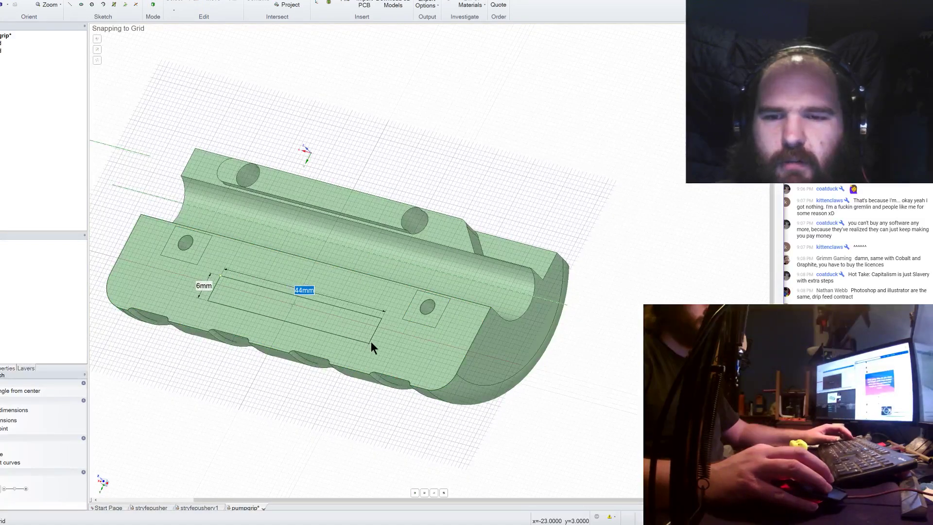
pyautogui.press('Tab')
pyautogui.press('Return')
# Pull the rectangular area on the mating face outward 1 mm to form a raised alignment tab.
pyautogui.press('p')
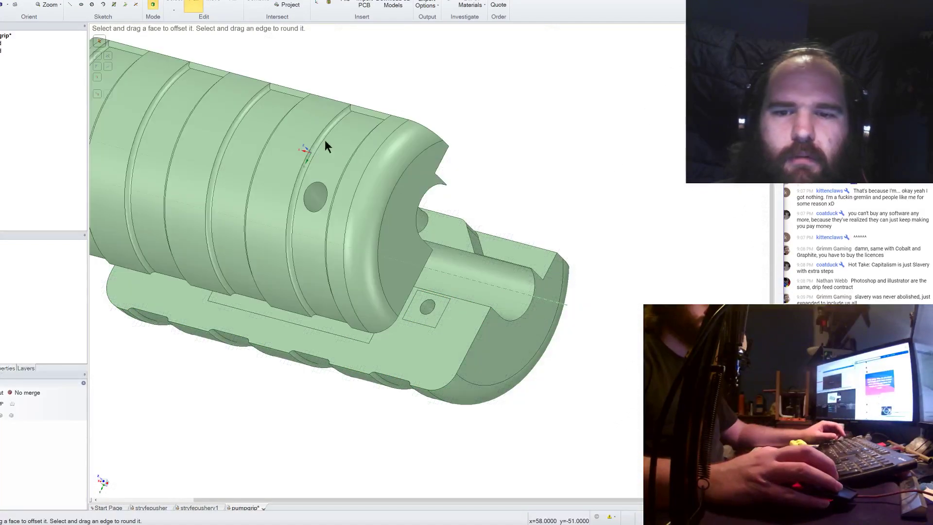
pyautogui.click(417, 357)
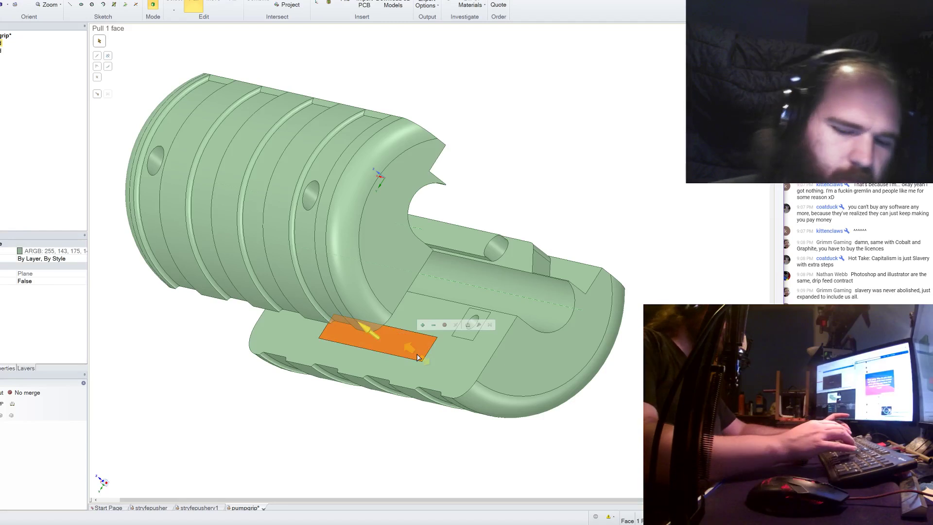
pyautogui.press('space')
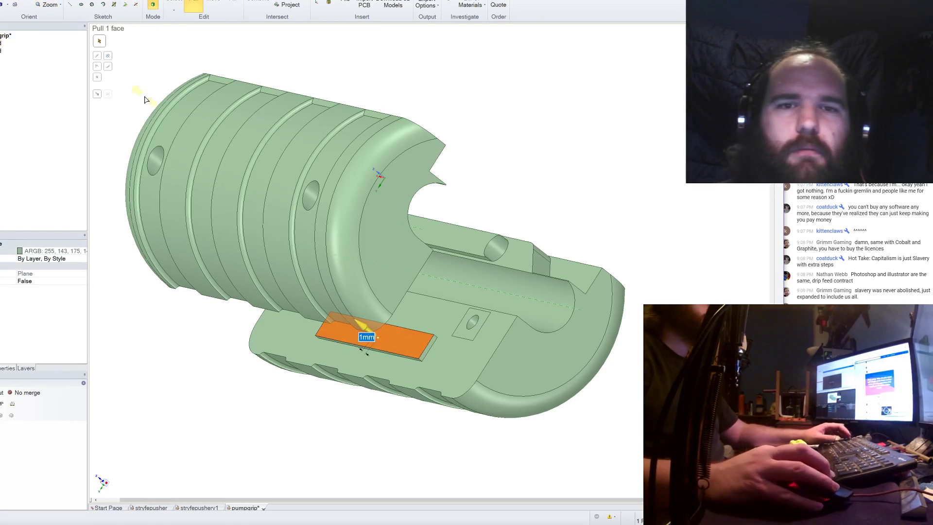
# Project the raised tab's four edges onto the mating face of the opposite grip half.
pyautogui.moveTo(144, 100); pyautogui.dragTo(117, 104, button='middle')
pyautogui.click(142, 199)
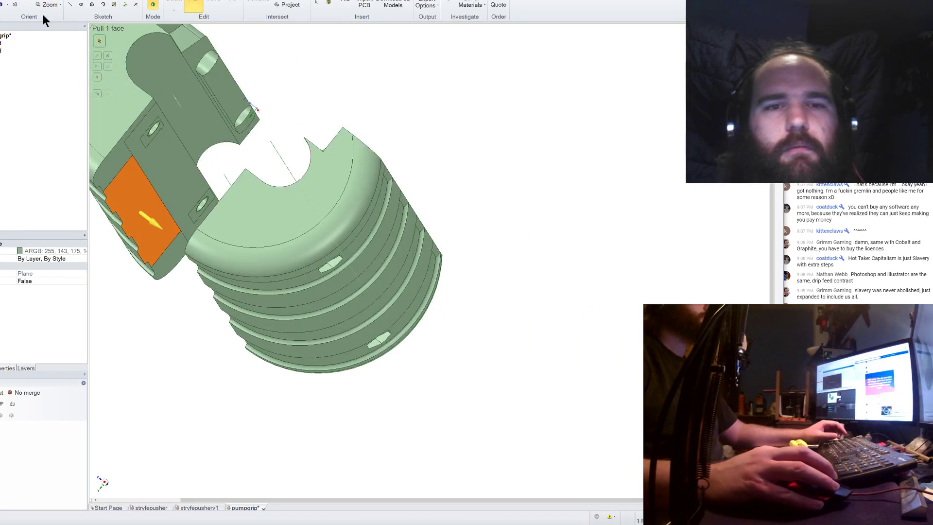
pyautogui.click(137, 7)
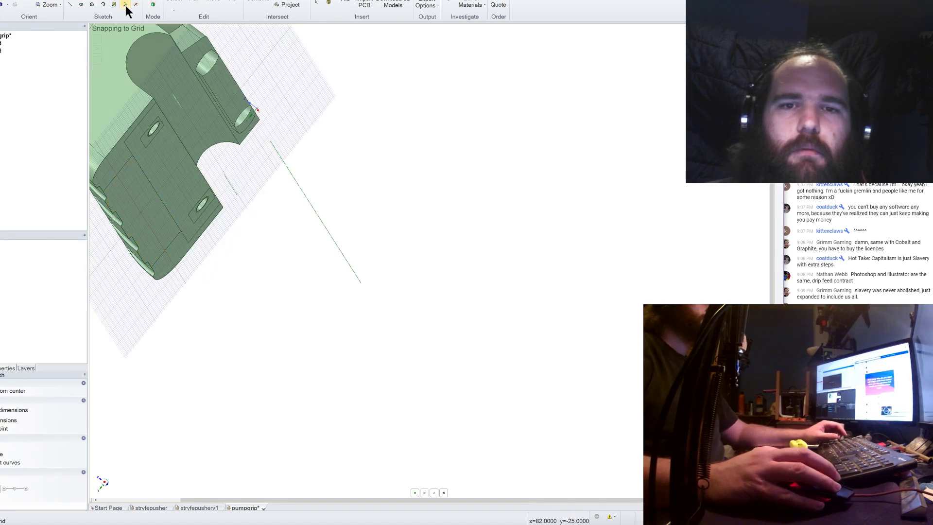
pyautogui.click(125, 5)
pyautogui.scroll(5, 337, 331)
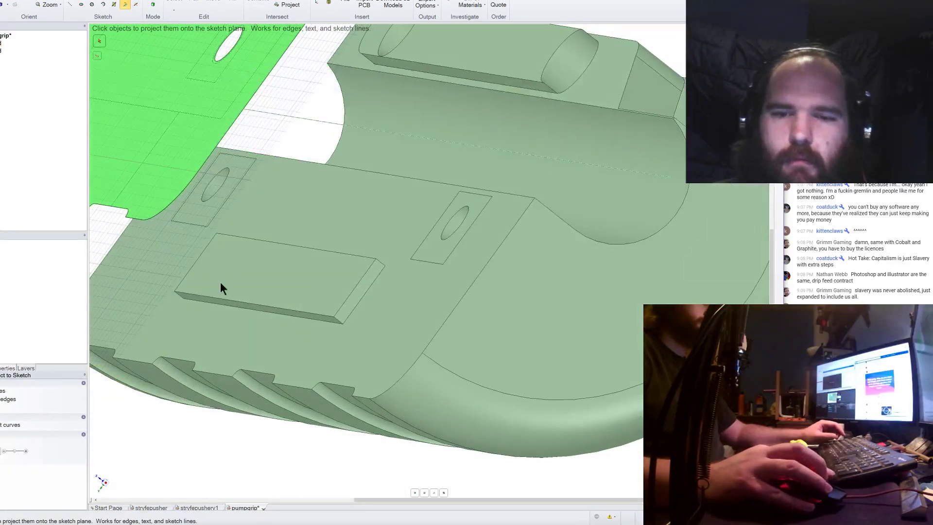
pyautogui.click(192, 271)
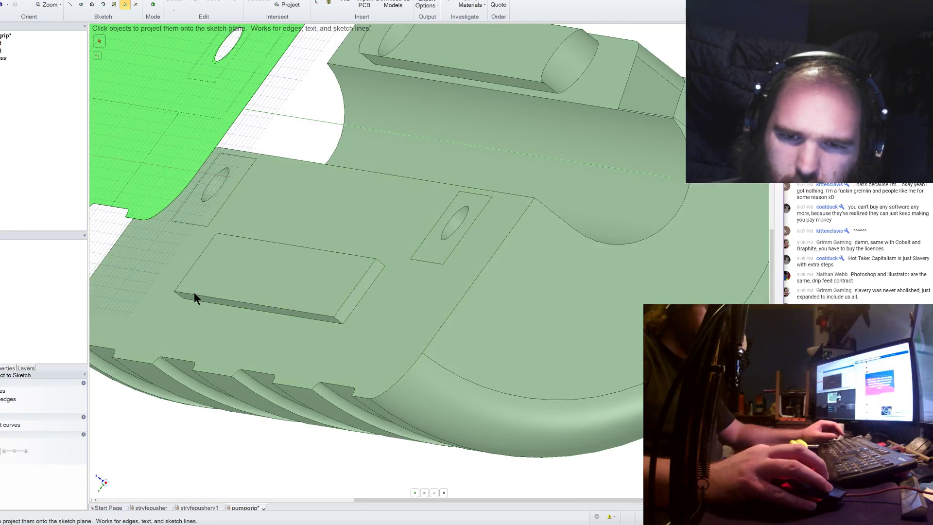
pyautogui.click(302, 248)
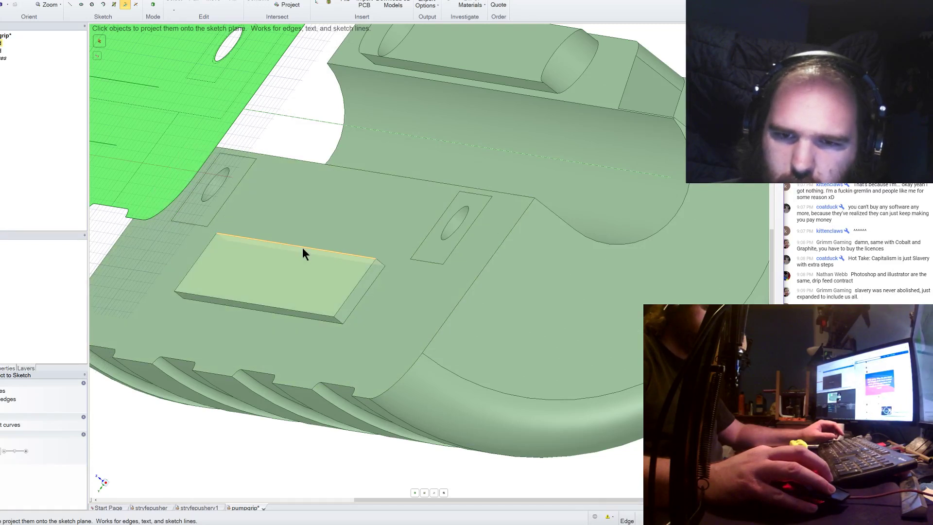
pyautogui.click(356, 283)
pyautogui.scroll(-5, 360, 263)
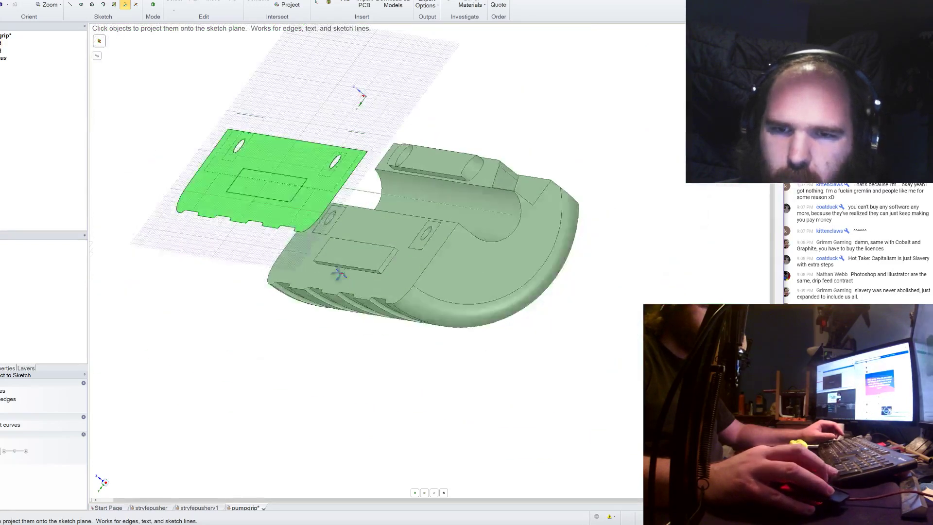
# Pull the projected rectangular area 1.1 mm into the opposite mating face to cut a pocket for the tab.
pyautogui.moveTo(337, 272); pyautogui.dragTo(229, 164, button='middle')
pyautogui.click(193, 4)
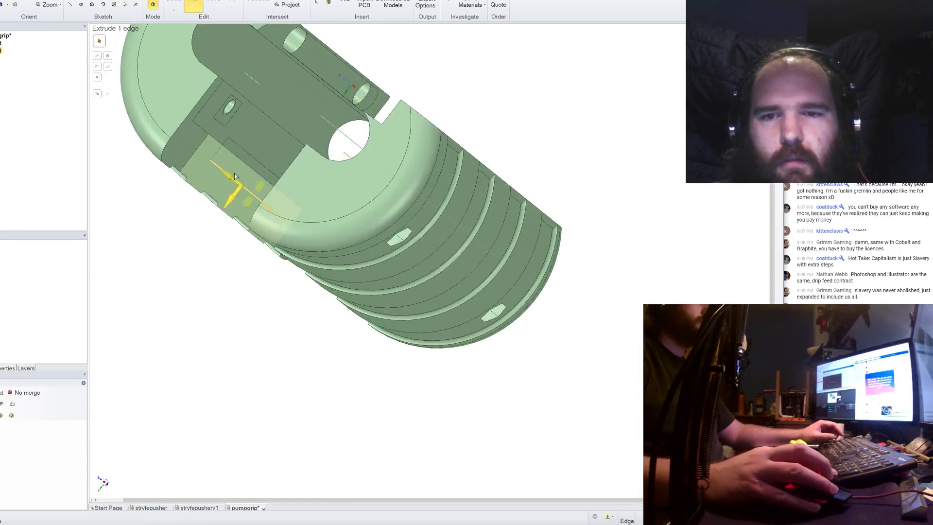
pyautogui.click(232, 173)
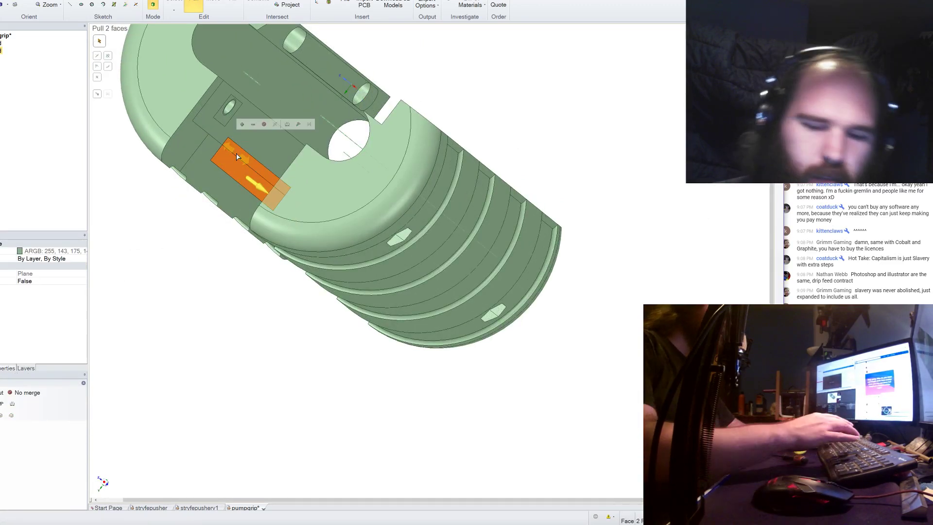
pyautogui.write('-1.1')
pyautogui.press('Return')
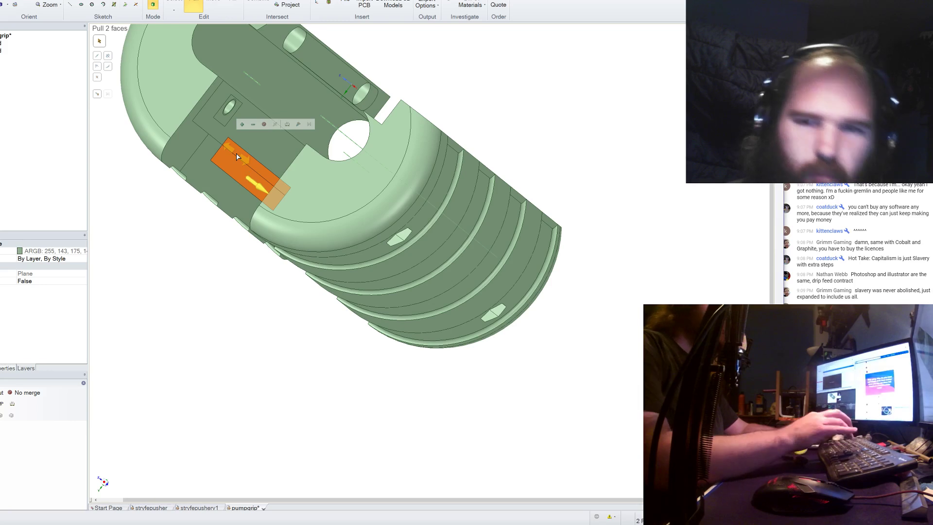
# Select the four side walls of the new alignment pocket and offset them 0.2 mm for clearance.
pyautogui.scroll(5, 194, 185)
pyautogui.moveTo(311, 170); pyautogui.dragTo(458, 104, button='middle')
pyautogui.click(432, 171)
pyautogui.keyDown('ctrl'); pyautogui.click(407, 184); pyautogui.keyUp('ctrl')
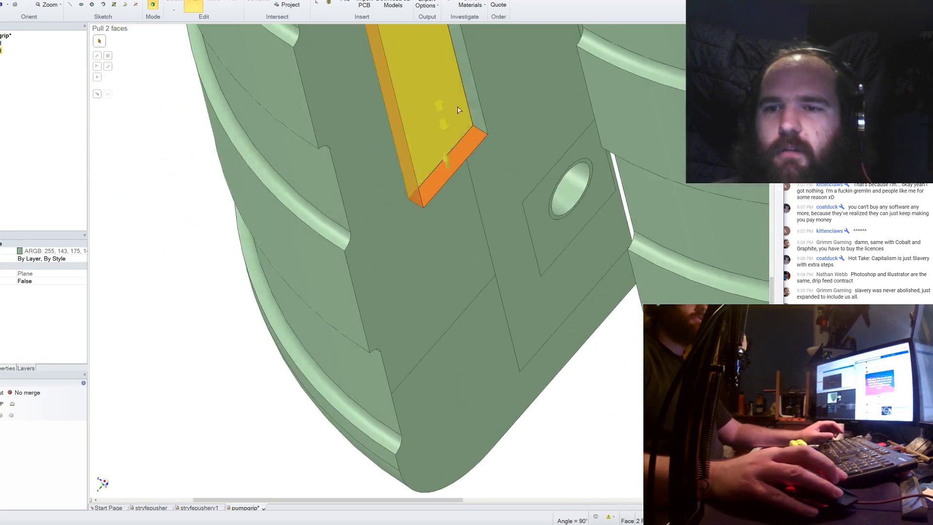
pyautogui.keyDown('ctrl'); pyautogui.click(458, 104); pyautogui.keyUp('ctrl')
pyautogui.scroll(3, 433, 146)
pyautogui.scroll(-5, 430, 107)
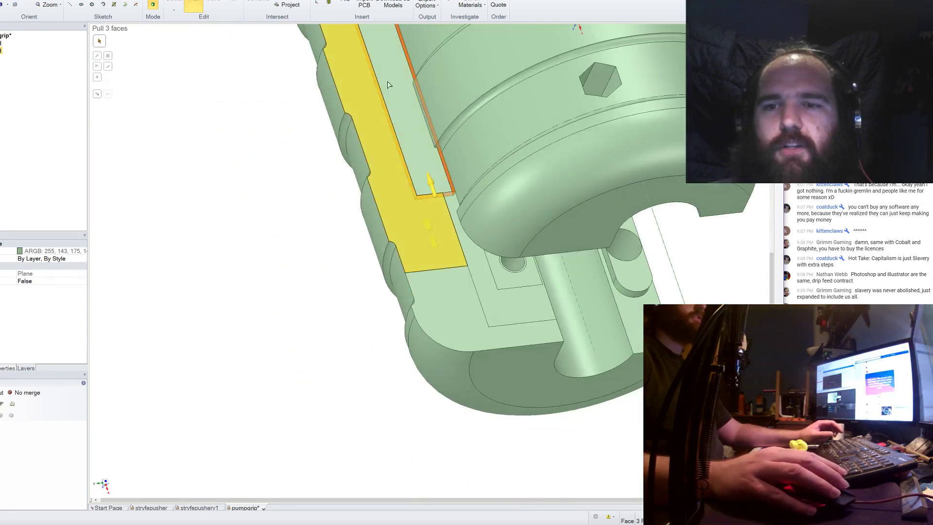
pyautogui.scroll(5, 383, 101)
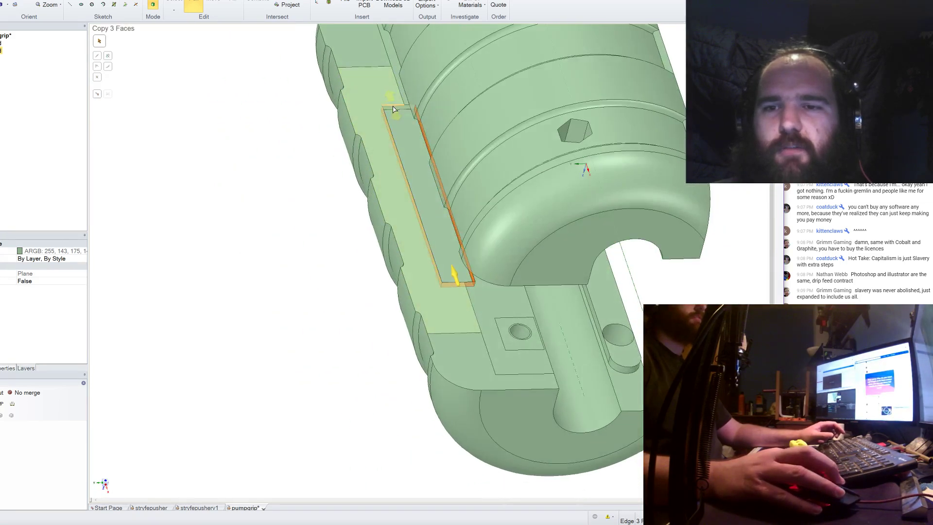
pyautogui.keyDown('ctrl'); pyautogui.click(393, 108); pyautogui.keyUp('ctrl')
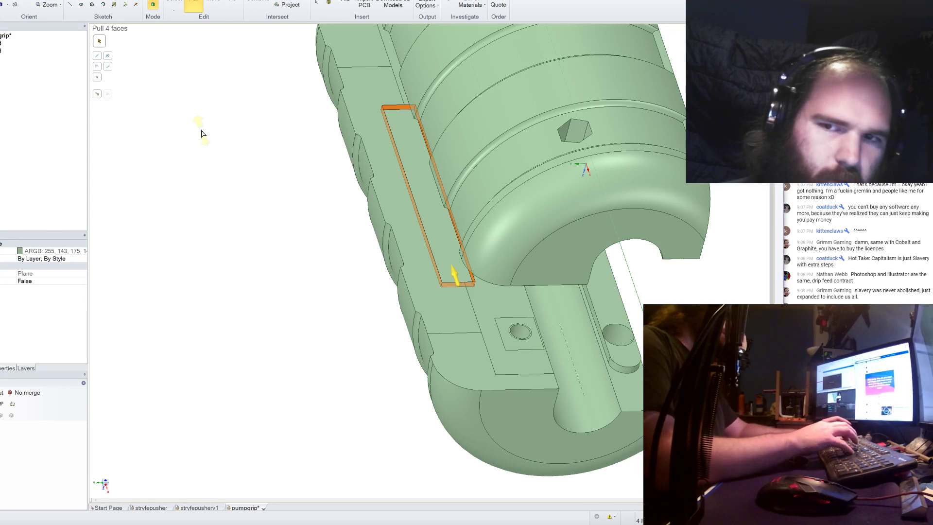
pyautogui.press('space')
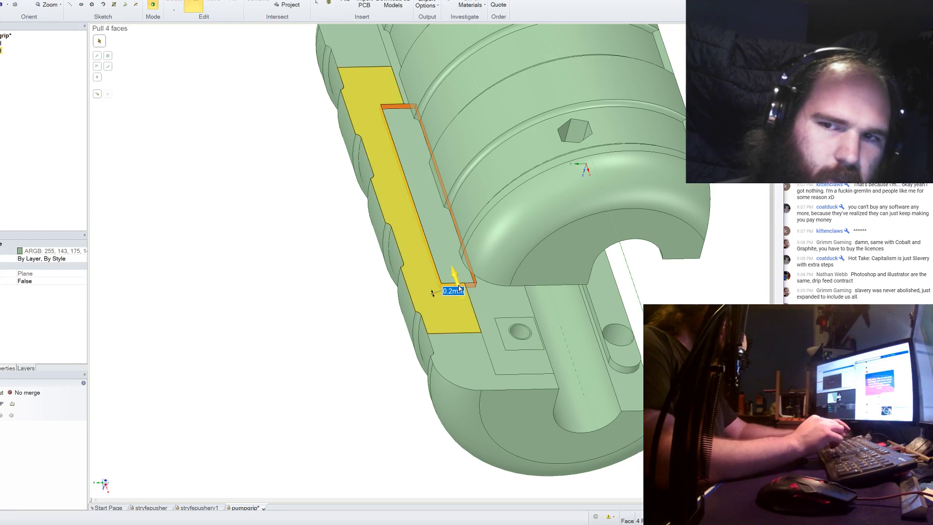
pyautogui.click(324, 251)
# Examine both grip halves, checking the alignment tab and pocket, the bore and the angled notch beside it.
pyautogui.scroll(-3, 261, 294)
pyautogui.moveTo(261, 294); pyautogui.dragTo(366, 332, button='middle')
pyautogui.moveTo(432, 195); pyautogui.dragTo(452, 198, button='middle')
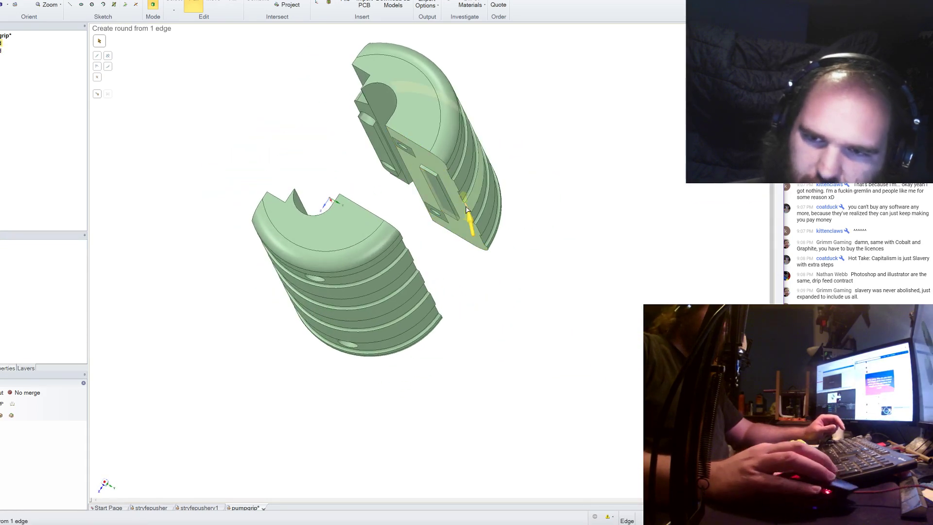
pyautogui.click(437, 178)
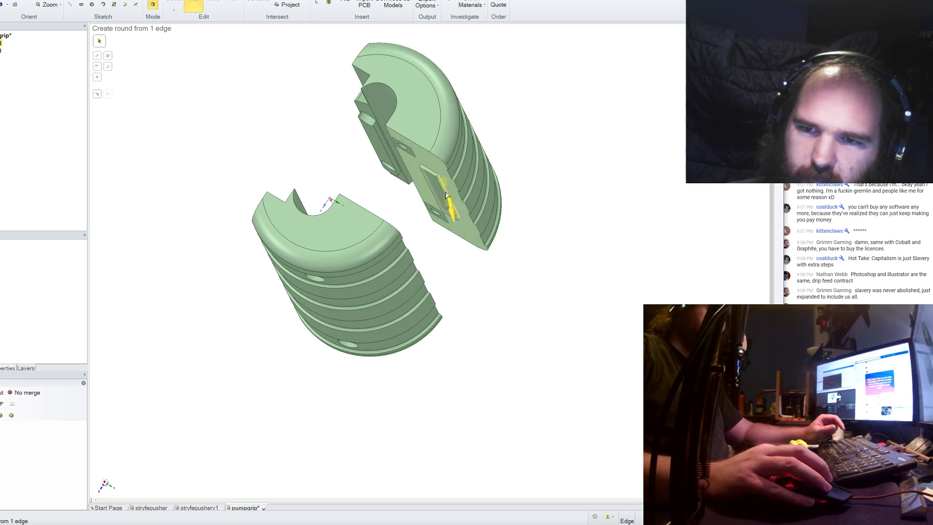
pyautogui.moveTo(436, 178); pyautogui.dragTo(491, 253, button='middle')
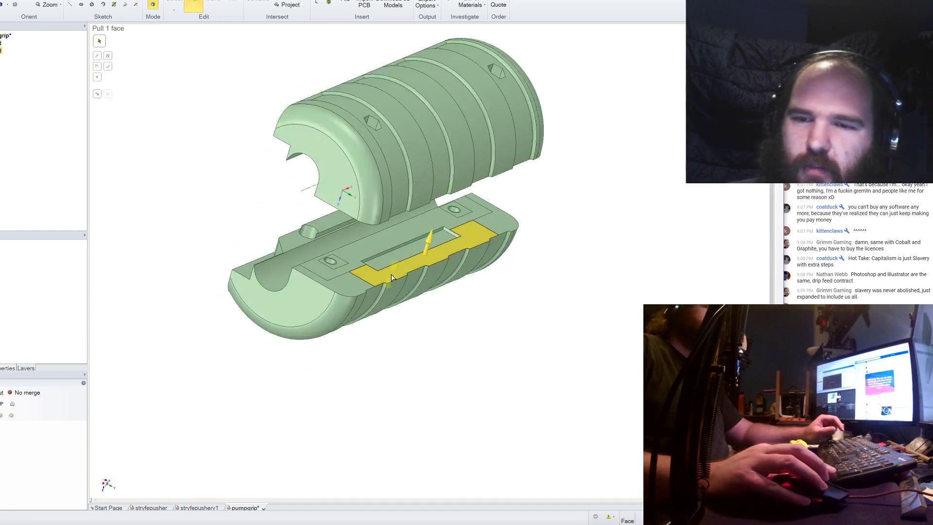
pyautogui.click(528, 287)
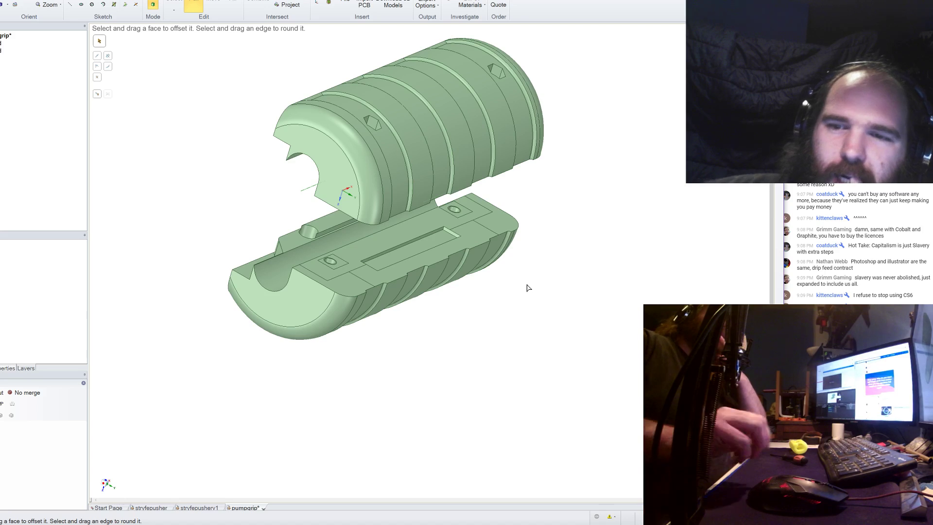
pyautogui.moveTo(535, 240); pyautogui.dragTo(578, 234, button='middle')
pyautogui.scroll(-3, 567, 242)
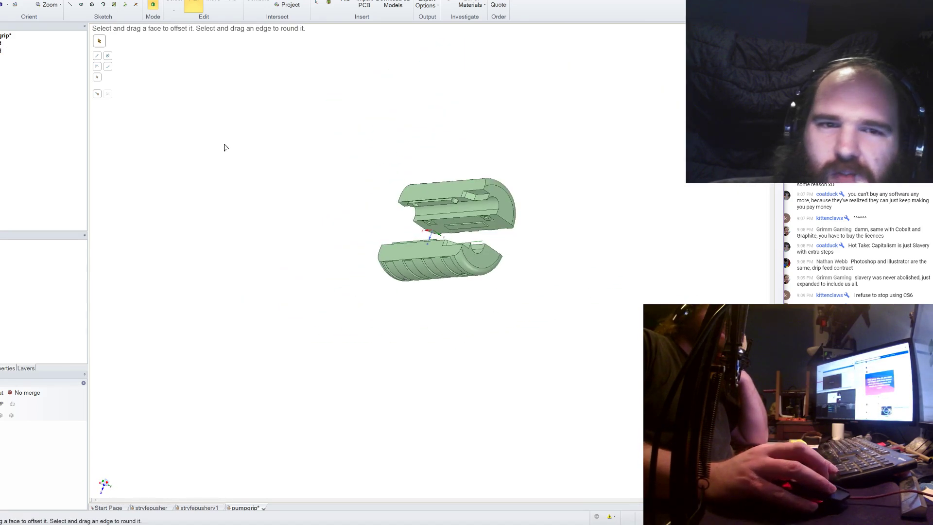
pyautogui.moveTo(225, 146); pyautogui.dragTo(254, 136, button='middle')
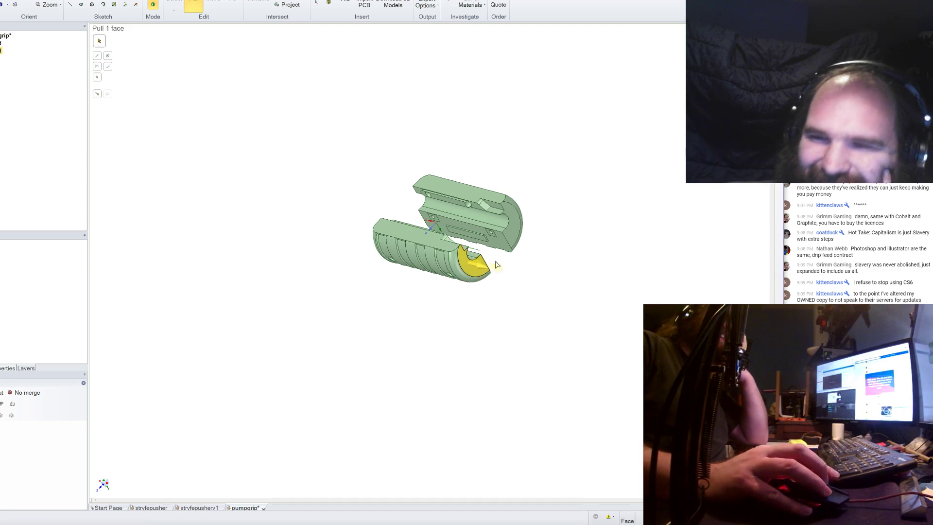
pyautogui.moveTo(493, 262); pyautogui.dragTo(511, 247, button='middle')
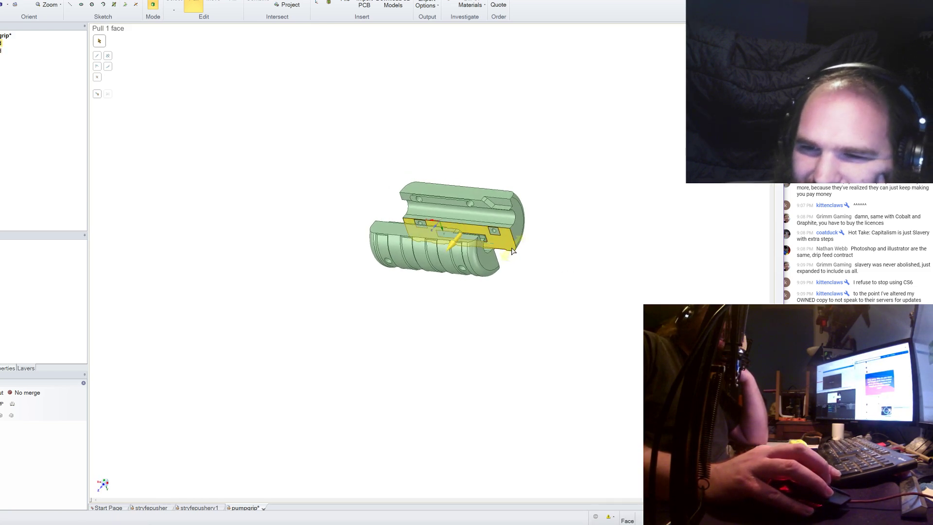
pyautogui.scroll(5, 476, 218)
pyautogui.moveTo(647, 219); pyautogui.dragTo(592, 204, button='middle')
pyautogui.scroll(8, 535, 202)
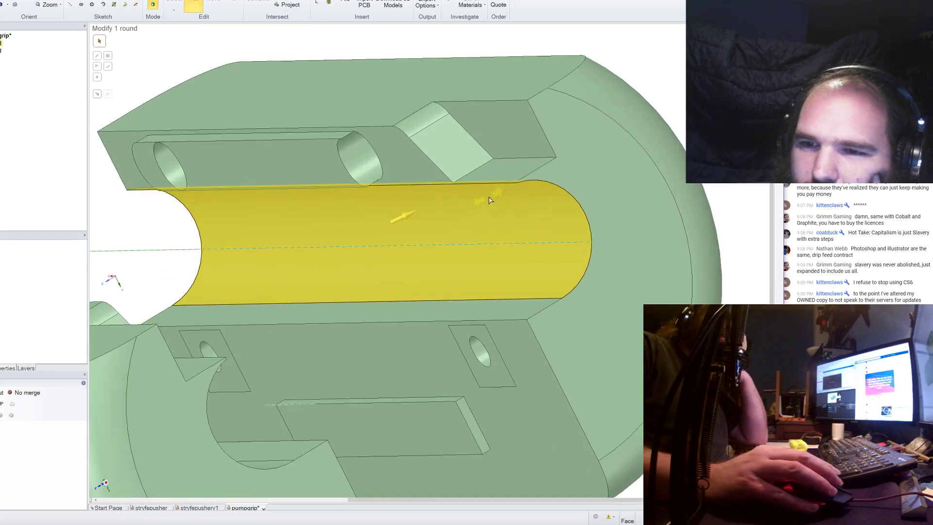
pyautogui.click(503, 192)
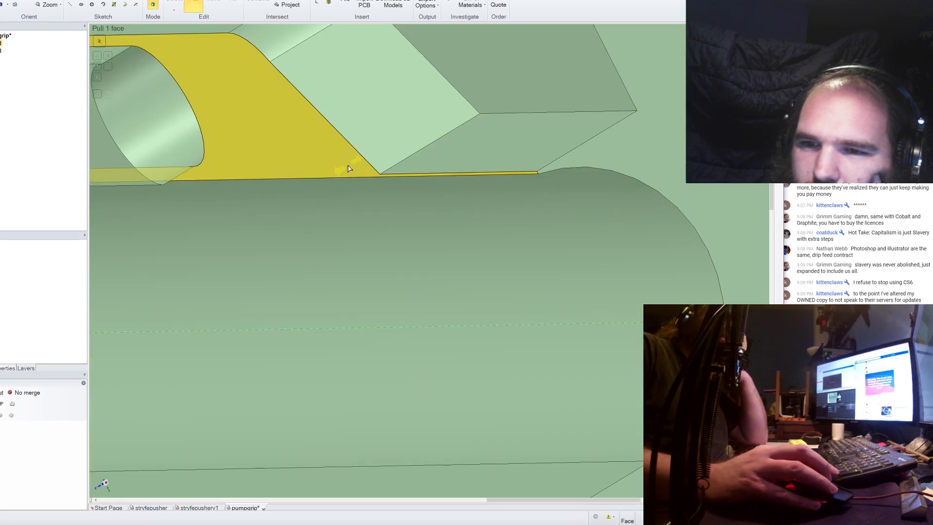
pyautogui.moveTo(481, 185); pyautogui.dragTo(519, 186, button='middle')
pyautogui.scroll(-5, 514, 209)
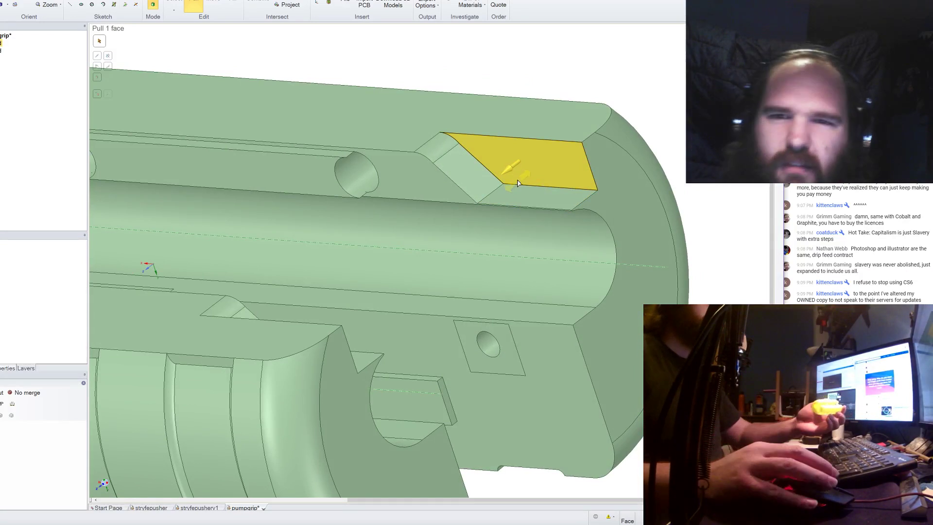
# Pull the recessed face beside the bore up to the adjoining slotted inner face, filling the angled notch.
pyautogui.click(525, 176)
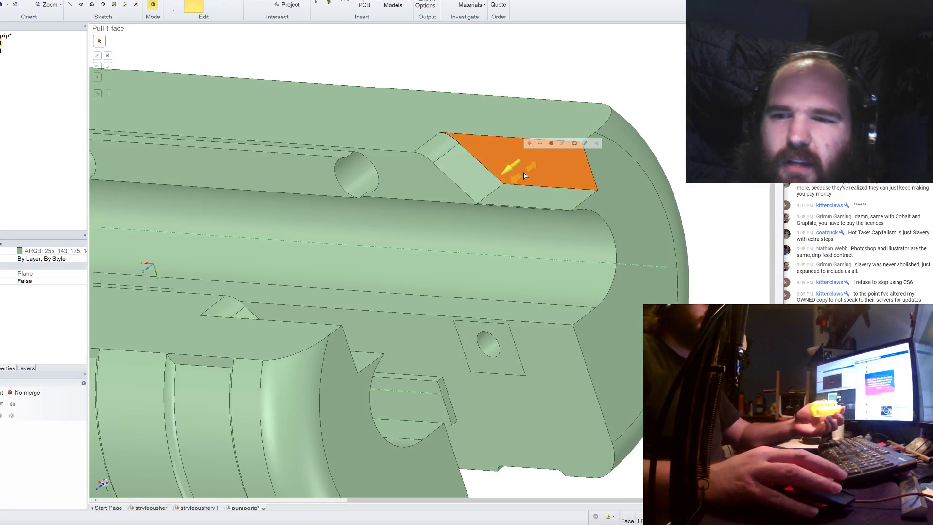
pyautogui.click(383, 169)
pyautogui.moveTo(383, 169); pyautogui.dragTo(354, 220, button='middle')
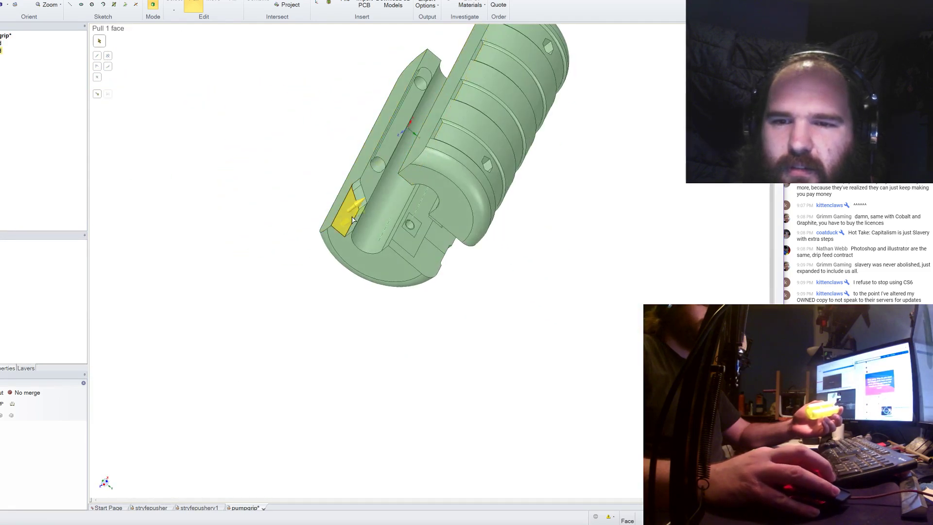
pyautogui.click(354, 220)
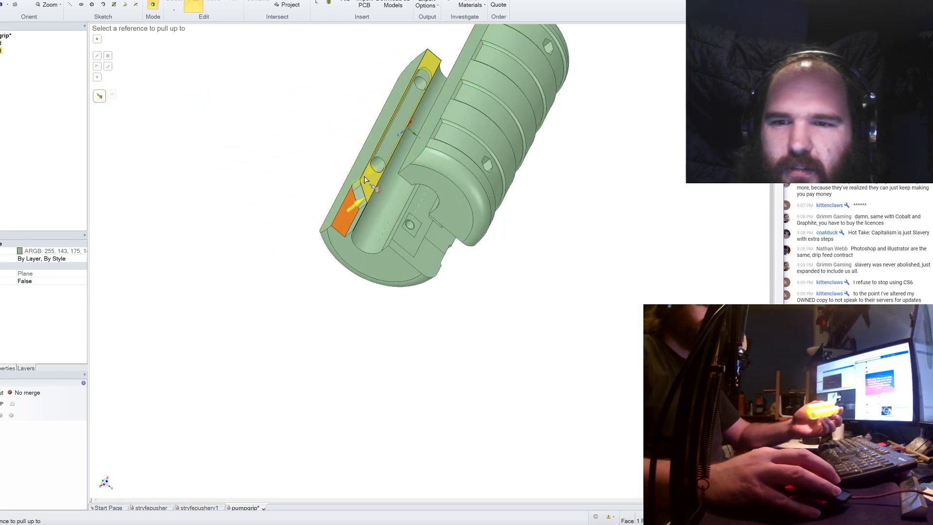
pyautogui.click(277, 152)
pyautogui.moveTo(277, 152); pyautogui.dragTo(309, 129, button='middle')
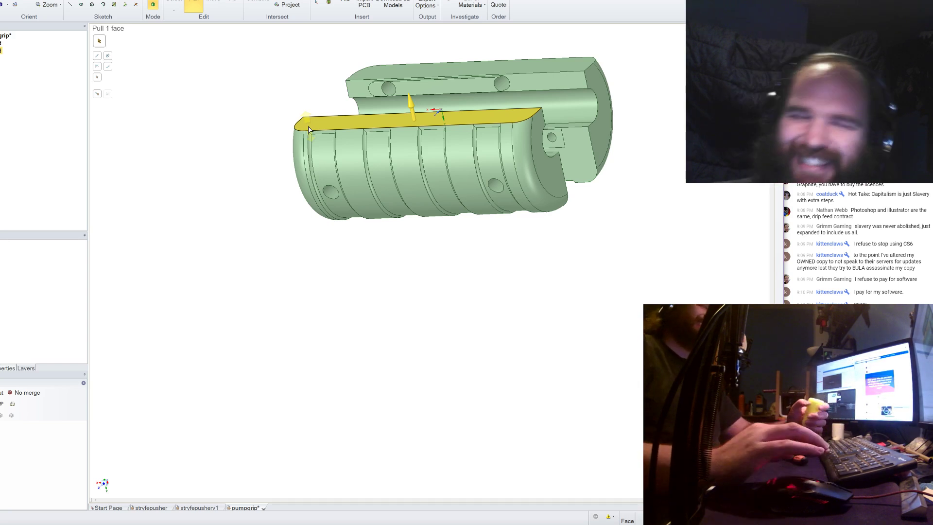
pyautogui.click(260, 161)
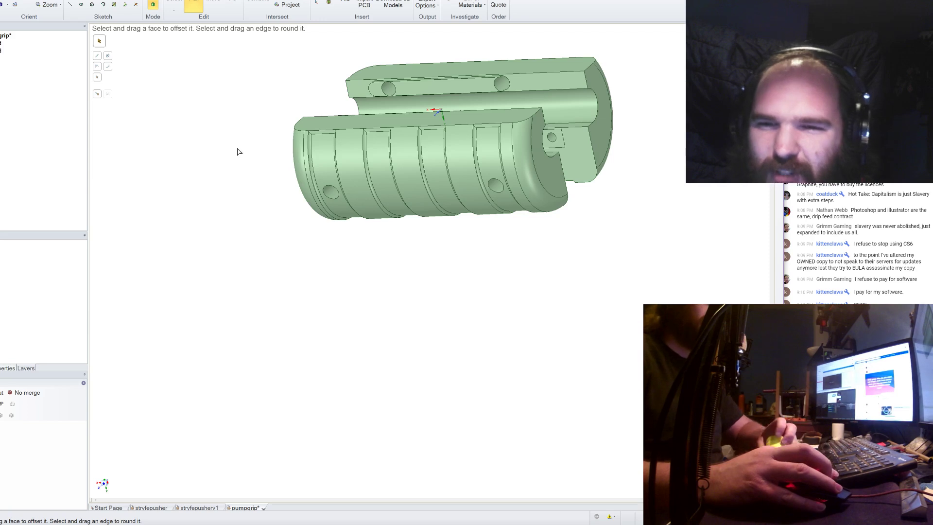
pyautogui.scroll(5, 365, 126)
pyautogui.click(367, 137)
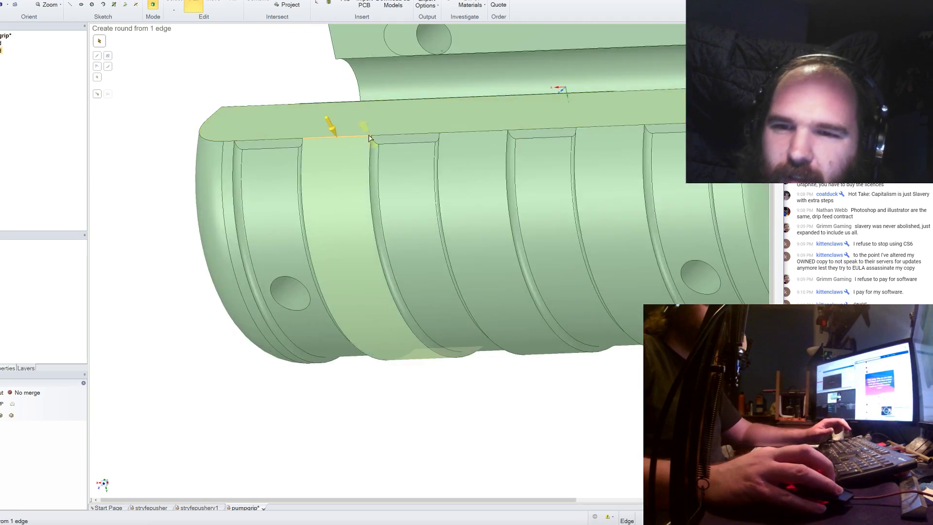
pyautogui.click(233, 141)
pyautogui.click(222, 142)
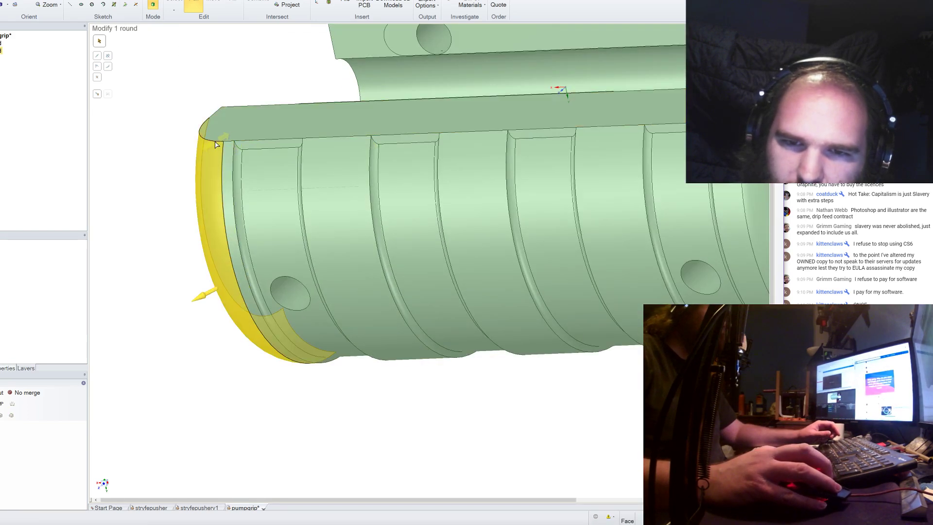
pyautogui.click(222, 140)
pyautogui.keyDown('ctrl'); pyautogui.click(231, 143); pyautogui.keyUp('ctrl')
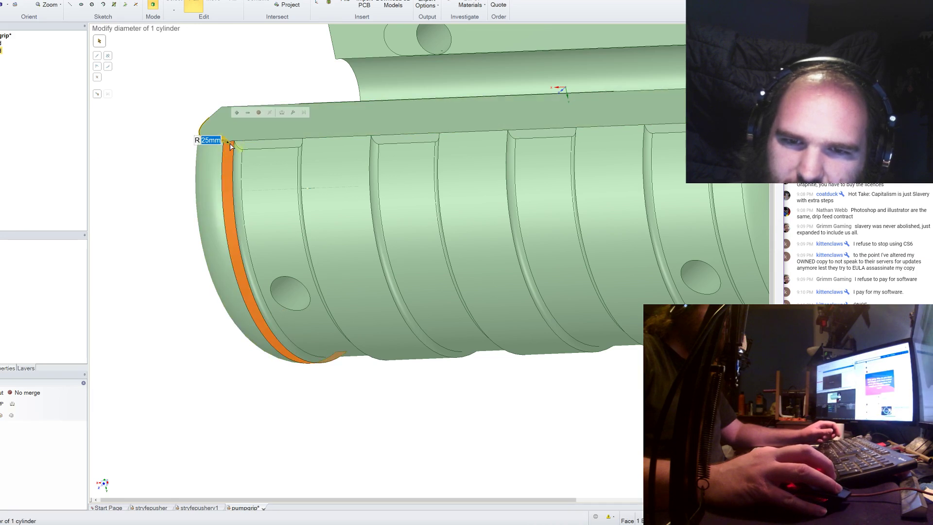
pyautogui.click(163, 134)
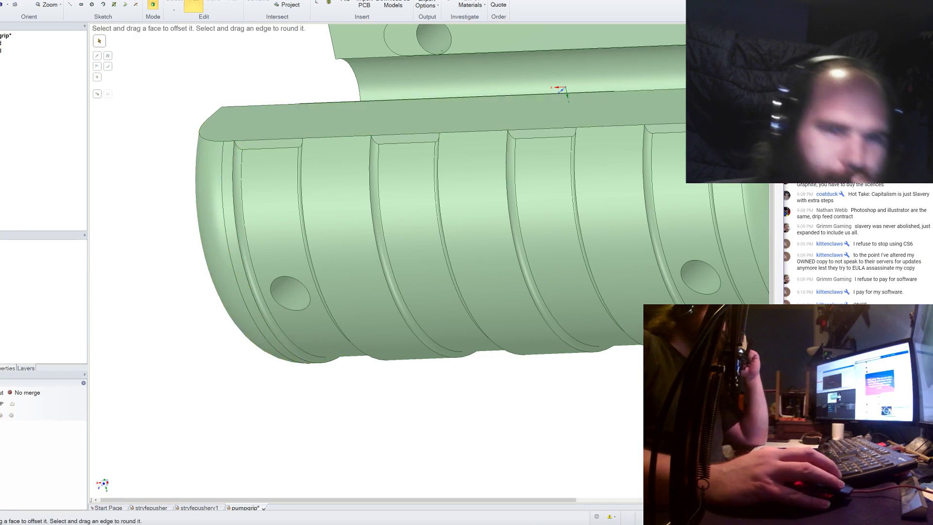
# Save the pump grip design.
pyautogui.hotkey('ctrl', 's')
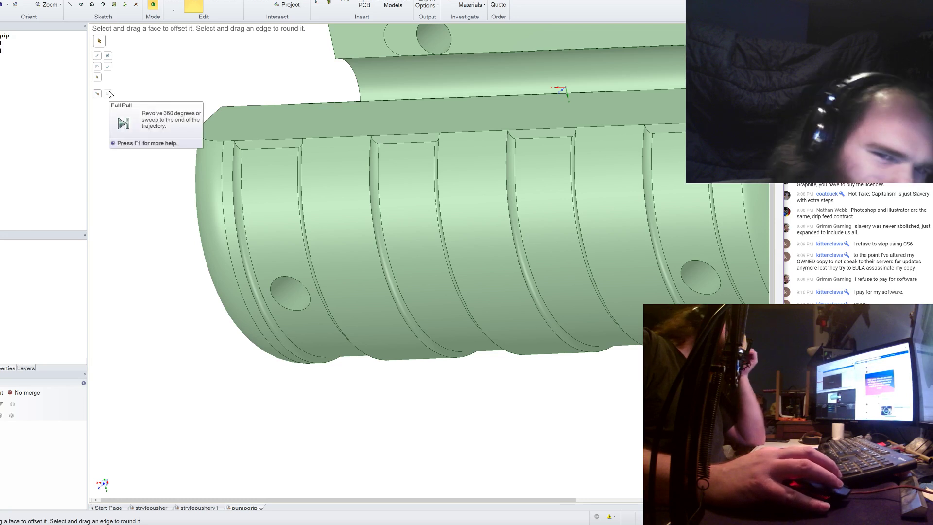
# Select the full chain of outer mating-face edges on the grooved grip half, including both curved ends, for rounding.
pyautogui.click(219, 142)
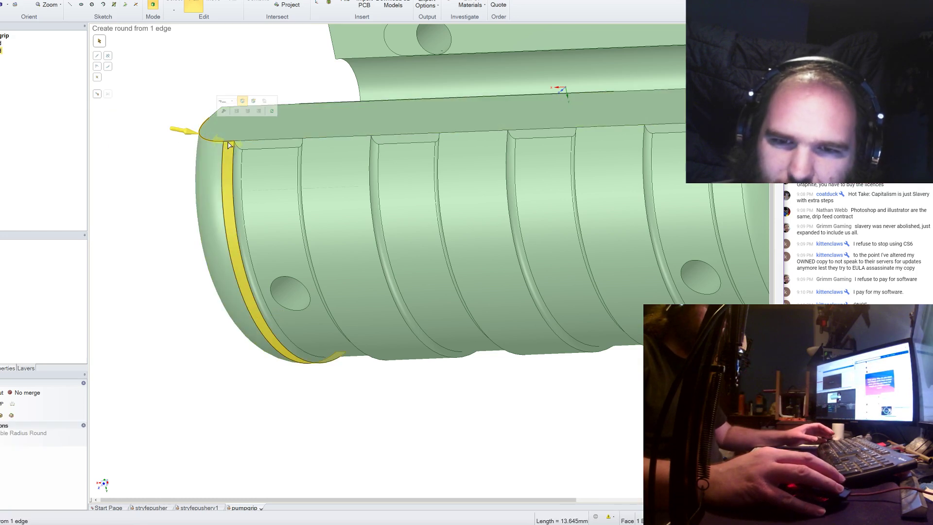
pyautogui.keyDown('ctrl'); pyautogui.click(228, 141); pyautogui.keyUp('ctrl')
pyautogui.keyDown('ctrl'); pyautogui.click(248, 144); pyautogui.keyUp('ctrl')
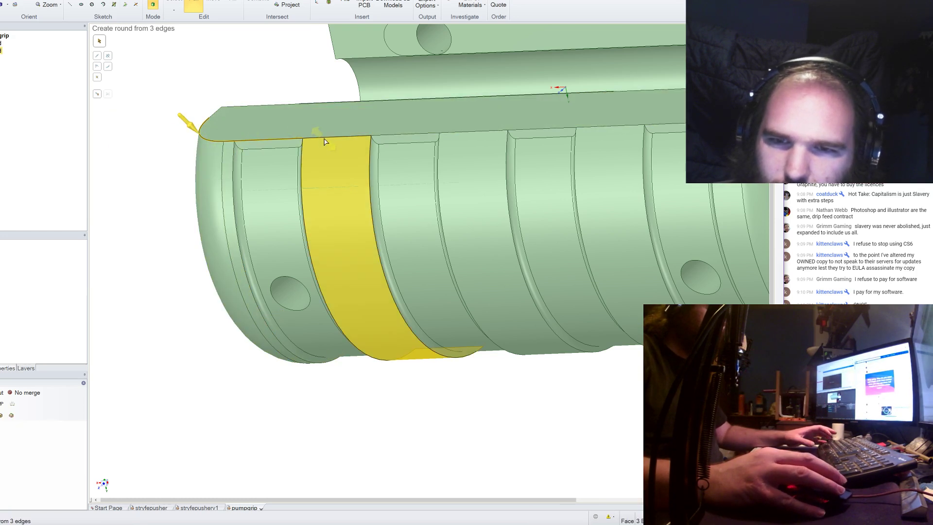
pyautogui.keyDown('ctrl'); pyautogui.click(347, 139); pyautogui.keyUp('ctrl')
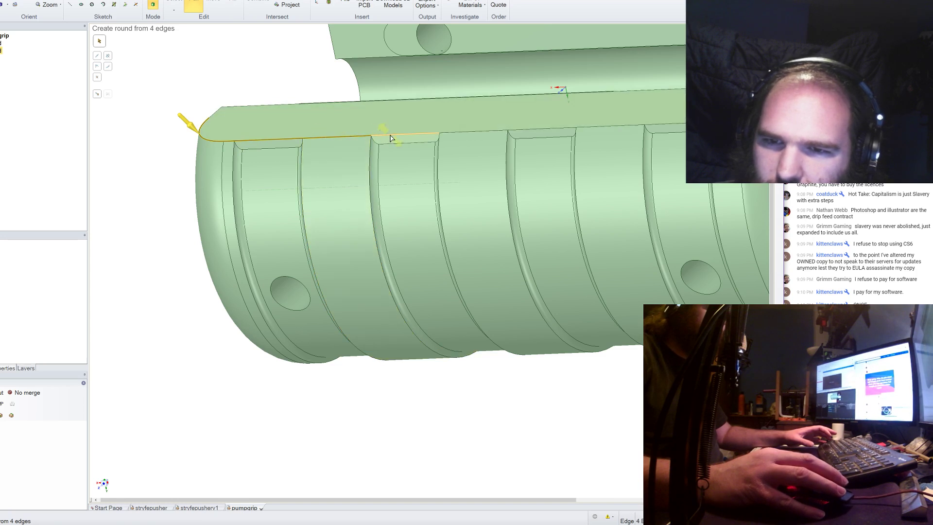
pyautogui.keyDown('ctrl'); pyautogui.click(406, 136); pyautogui.keyUp('ctrl')
pyautogui.keyDown('ctrl'); pyautogui.click(474, 132); pyautogui.keyUp('ctrl')
pyautogui.keyDown('ctrl'); pyautogui.click(541, 129); pyautogui.keyUp('ctrl')
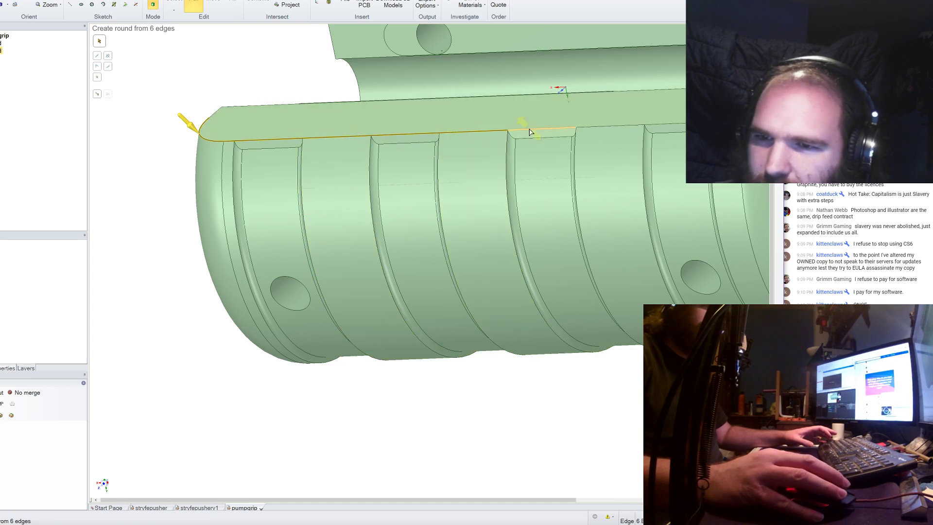
pyautogui.click(603, 130)
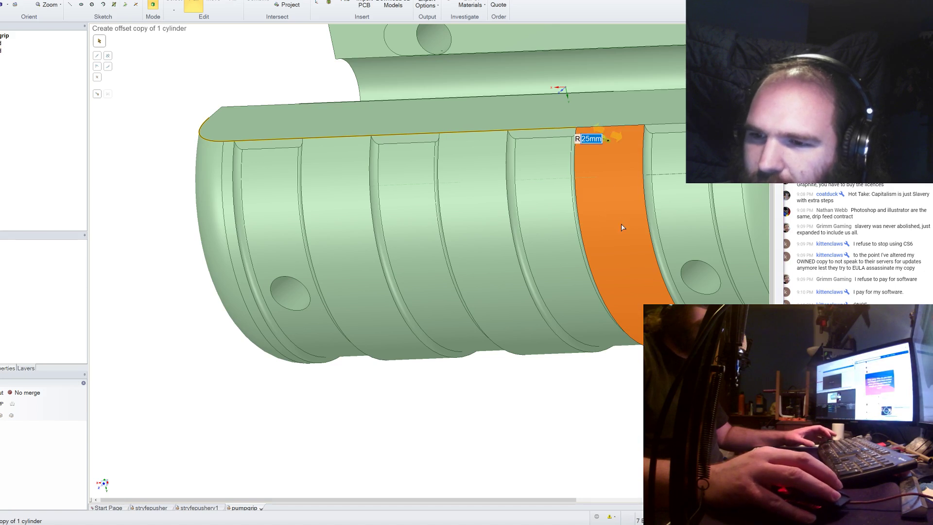
pyautogui.keyDown('ctrl'); pyautogui.click(619, 143); pyautogui.keyUp('ctrl')
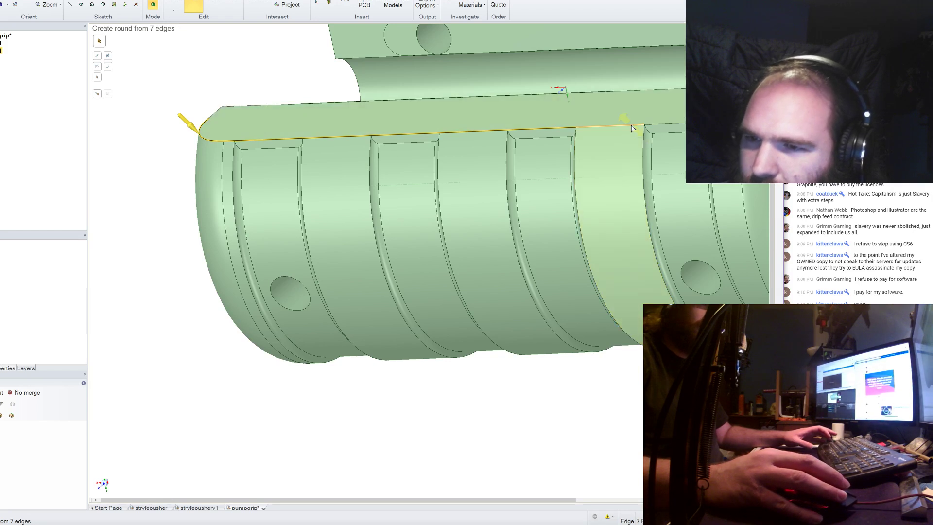
pyautogui.keyDown('ctrl'); pyautogui.click(632, 127); pyautogui.keyUp('ctrl')
pyautogui.keyDown('ctrl'); pyautogui.click(650, 124); pyautogui.keyUp('ctrl')
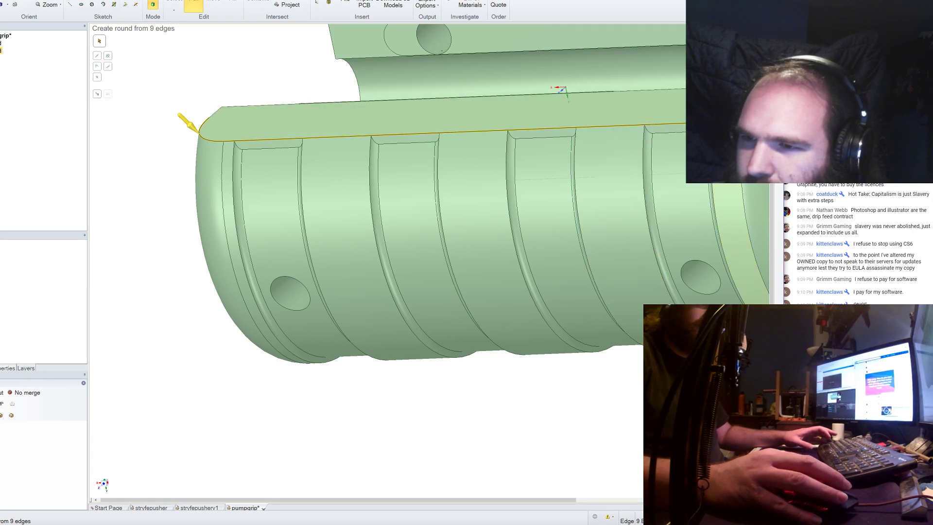
pyautogui.keyDown('ctrl'); pyautogui.click(724, 122); pyautogui.keyUp('ctrl')
pyautogui.keyDown('shift'); pyautogui.moveTo(710, 121); pyautogui.dragTo(611, 128, button='middle'); pyautogui.keyUp('shift')
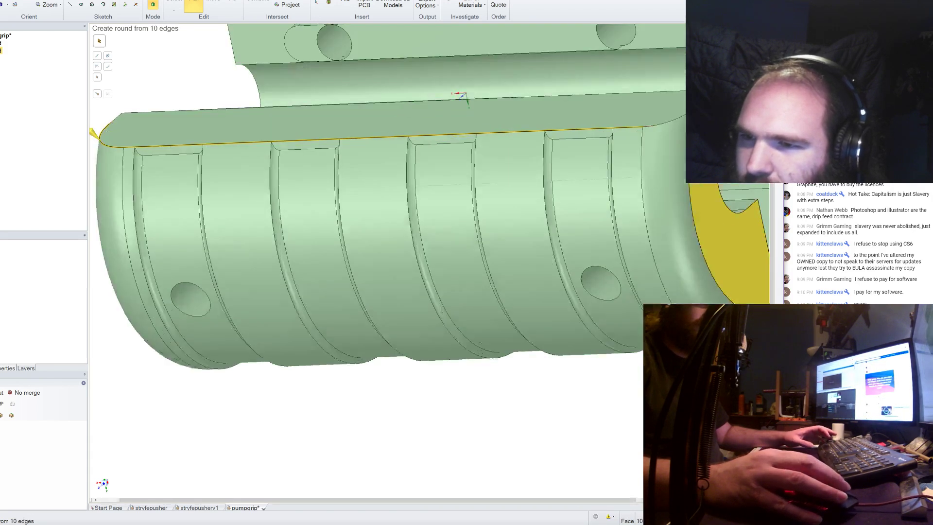
pyautogui.keyDown('ctrl'); pyautogui.click(676, 119); pyautogui.keyUp('ctrl')
pyautogui.keyDown('ctrl'); pyautogui.click(711, 115); pyautogui.keyUp('ctrl')
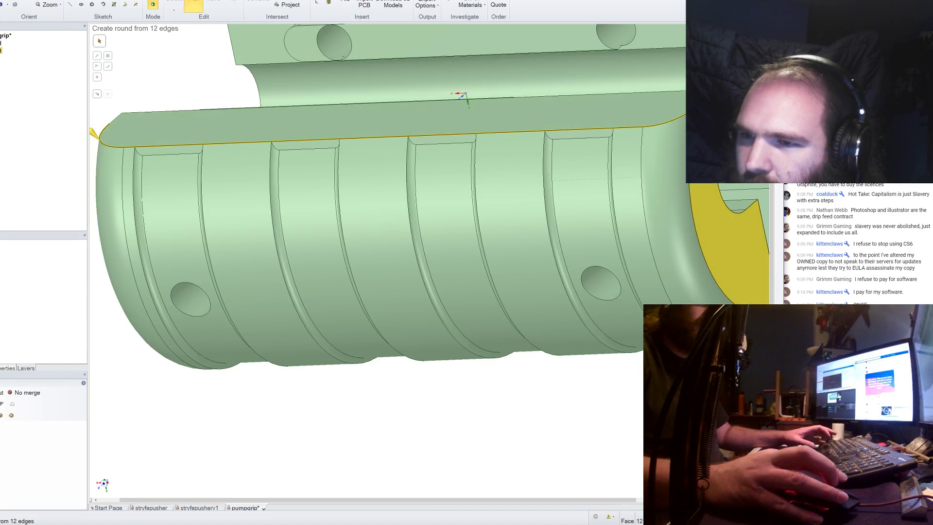
pyautogui.scroll(-5, 710, 117)
pyautogui.moveTo(625, 146); pyautogui.dragTo(485, 140, button='middle')
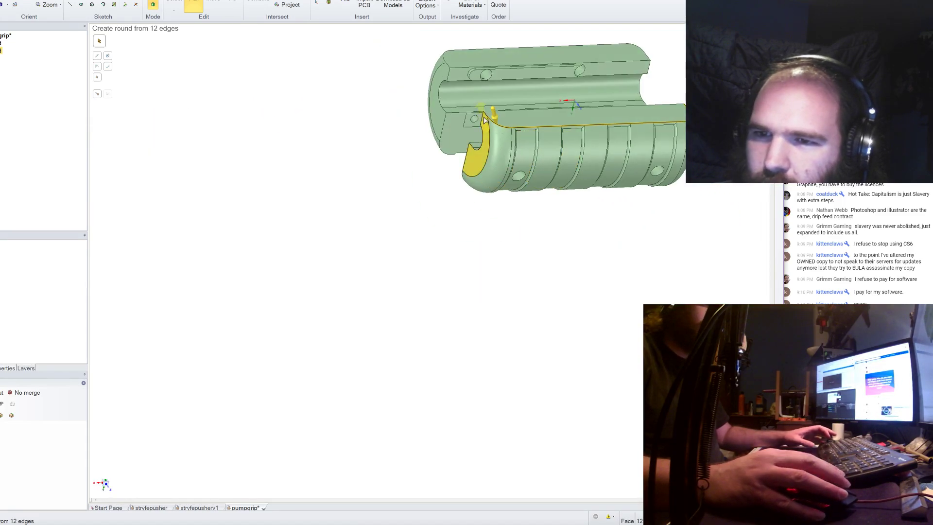
pyautogui.scroll(3, 485, 120)
pyautogui.keyDown('ctrl'); pyautogui.click(515, 127); pyautogui.keyUp('ctrl')
pyautogui.scroll(-5, 400, 221)
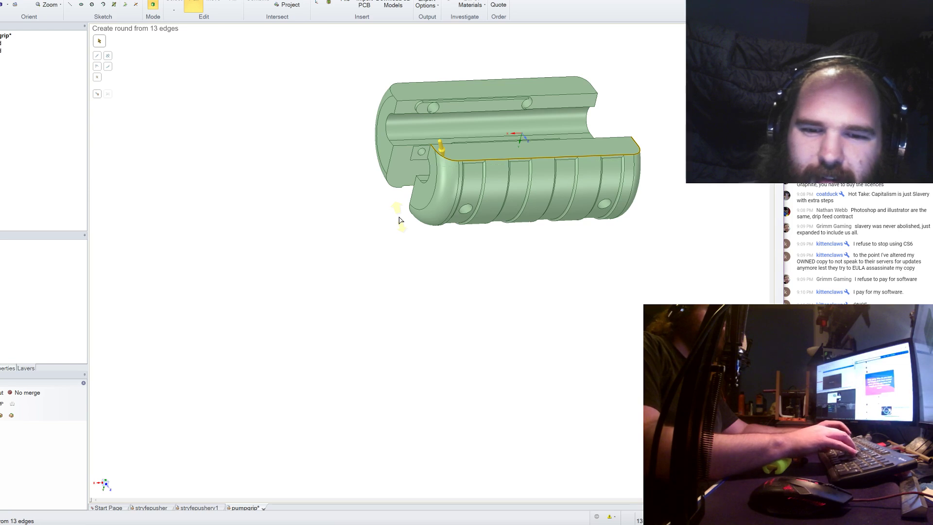
# Undo the last change, check the groove with the screw hole near the notched end, and clear the edge selection.
pyautogui.hotkey('ctrl', 'z')
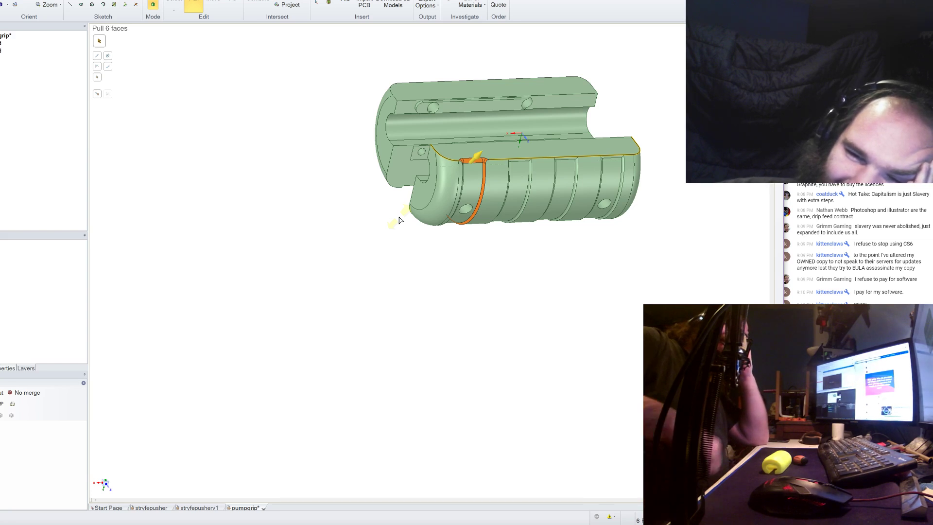
pyautogui.scroll(-2, 484, 212)
pyautogui.scroll(5, 484, 212)
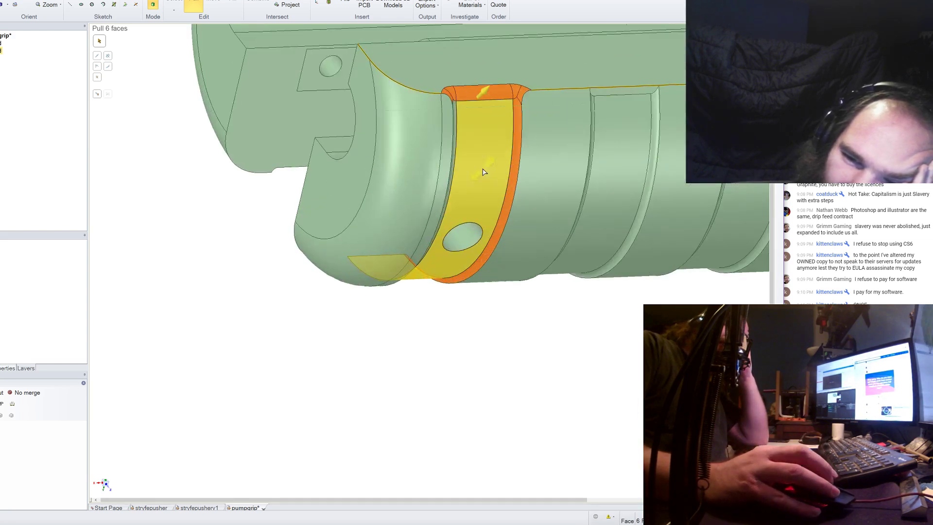
pyautogui.moveTo(484, 171)
pyautogui.mouseDown(button='middle')
pyautogui.moveTo(402, 190)
pyautogui.moveTo(506, 181)
pyautogui.moveTo(476, 182)
pyautogui.mouseUp(button='middle')
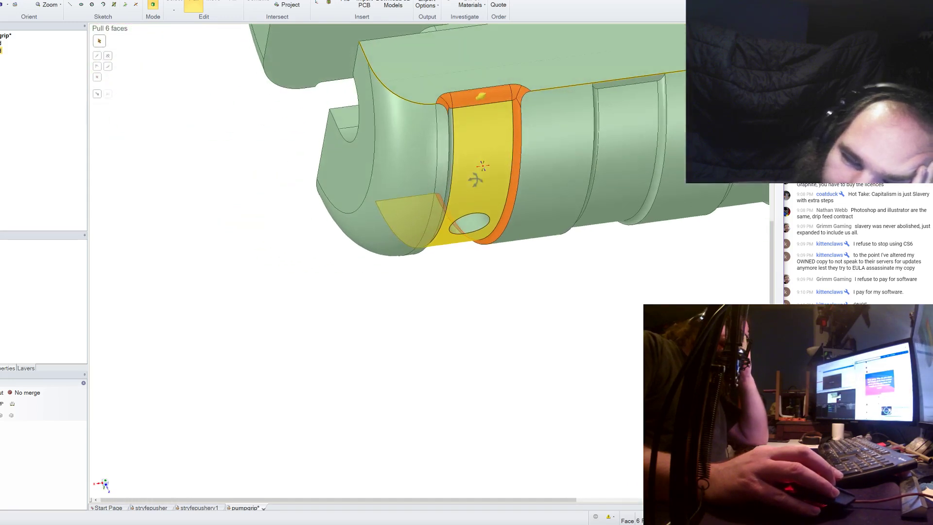
pyautogui.click(477, 183)
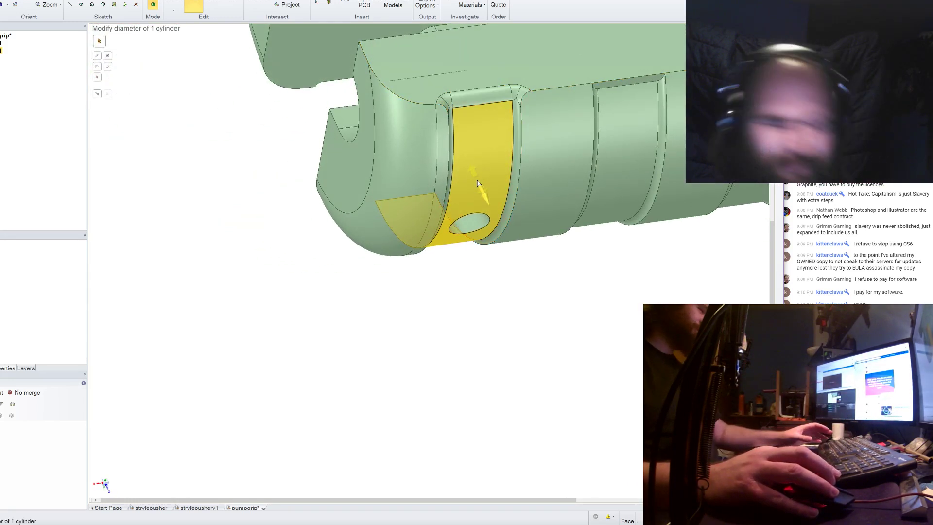
pyautogui.scroll(-5, 478, 183)
pyautogui.scroll(5, 456, 181)
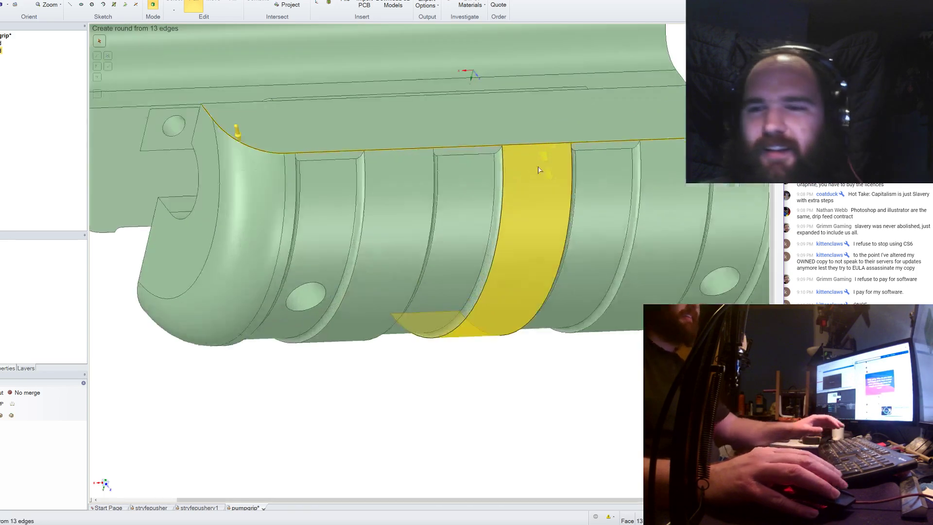
pyautogui.click(441, 348)
# Round the mating-face edge of the groove nearest the notched end with a 1 mm radius.
pyautogui.click(345, 153)
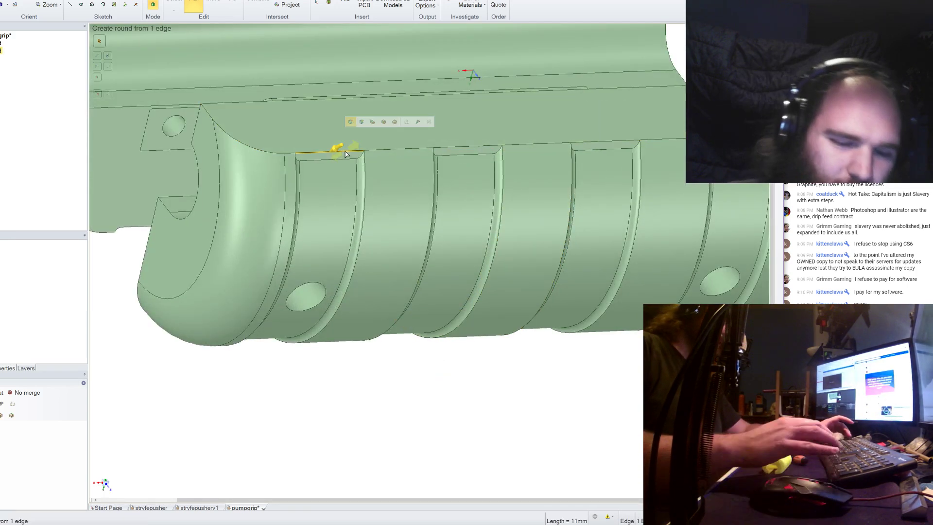
pyautogui.write('1')
pyautogui.press('Return')
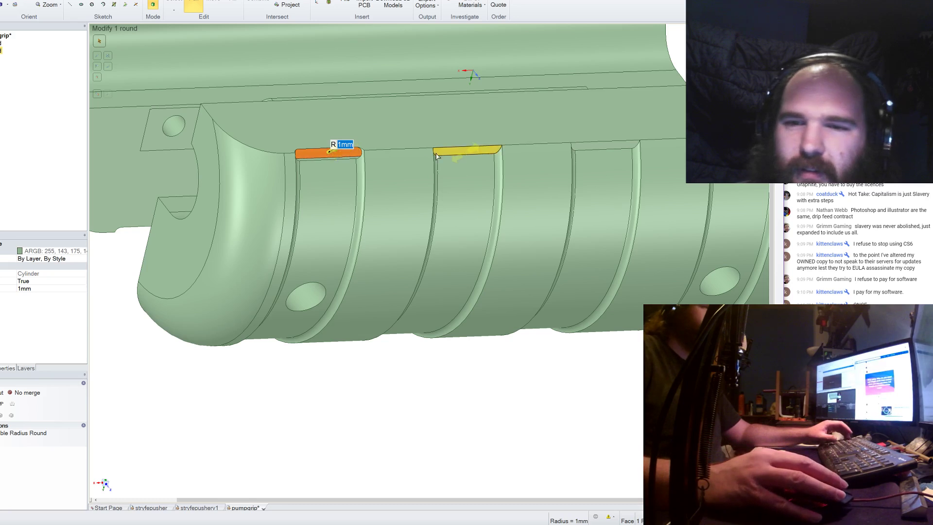
# Try a 1 mm round on the mating-face edge of the raised band between the first two grooves.
pyautogui.click(412, 148)
pyautogui.write('1')
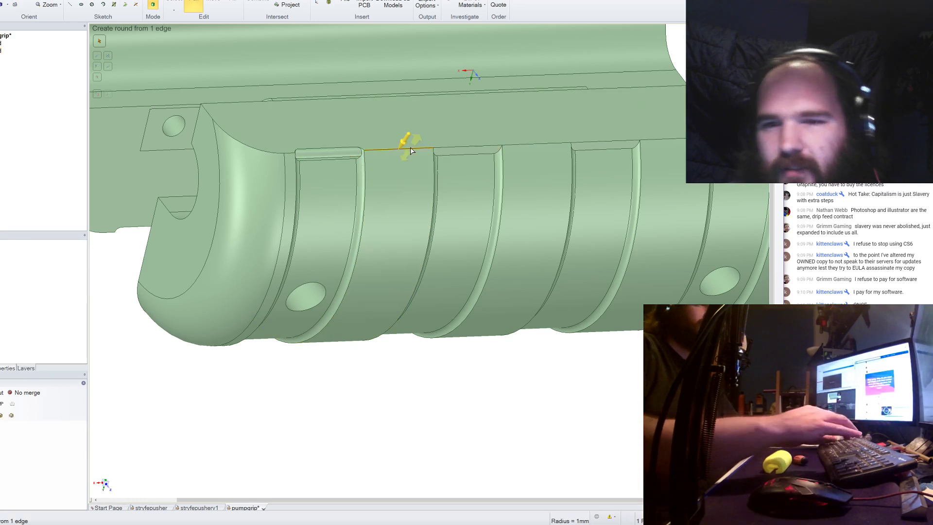
pyautogui.press('Return')
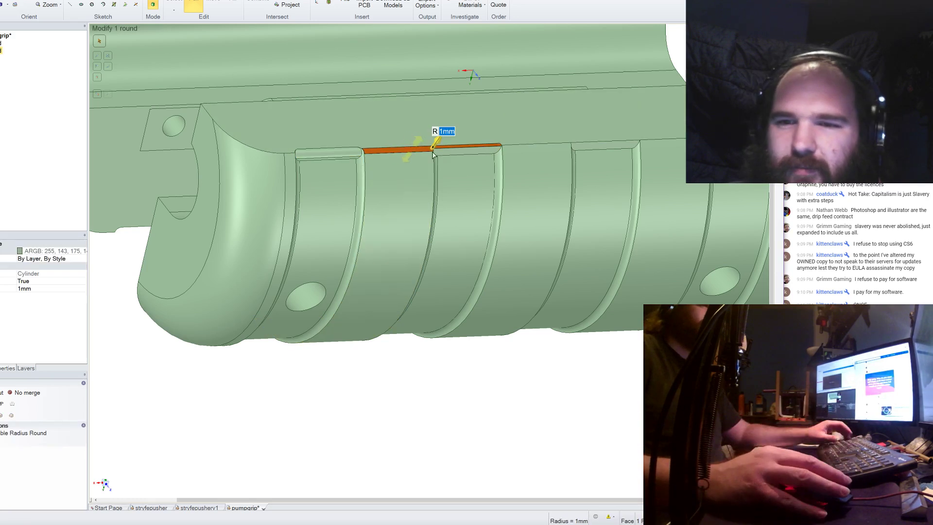
pyautogui.click(468, 166)
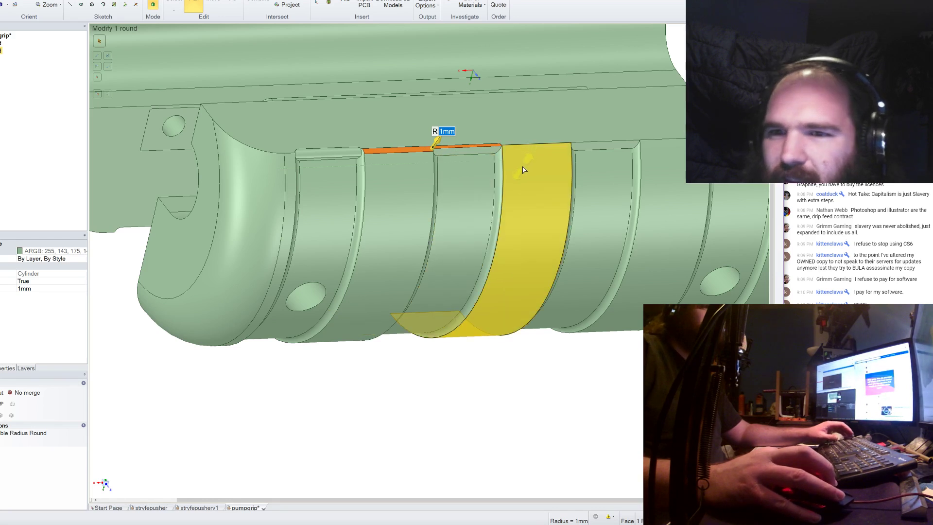
pyautogui.press('Escape')
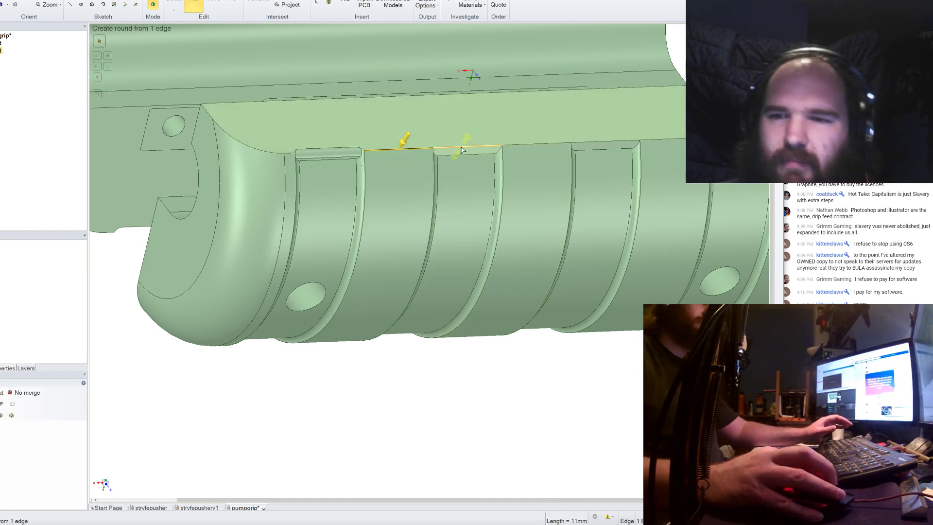
# Round the mating-face edges of the remaining three grooves on this side, each with a 1 mm radius.
pyautogui.click(462, 150)
pyautogui.write('1')
pyautogui.press('Return')
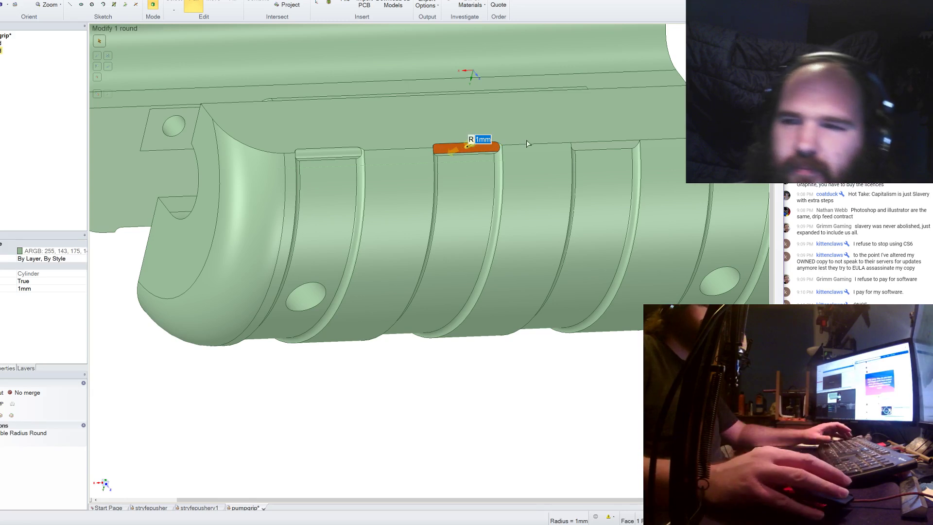
pyautogui.click(603, 148)
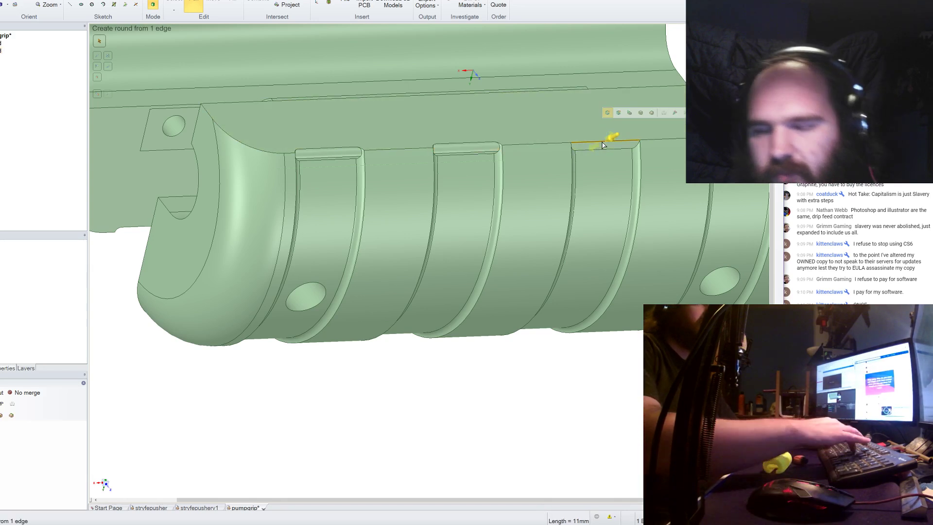
pyautogui.write('1')
pyautogui.press('Return')
pyautogui.keyDown('shift'); pyautogui.moveTo(273, 186); pyautogui.dragTo(97, 192, button='middle'); pyautogui.keyUp('shift')
pyautogui.click(462, 147)
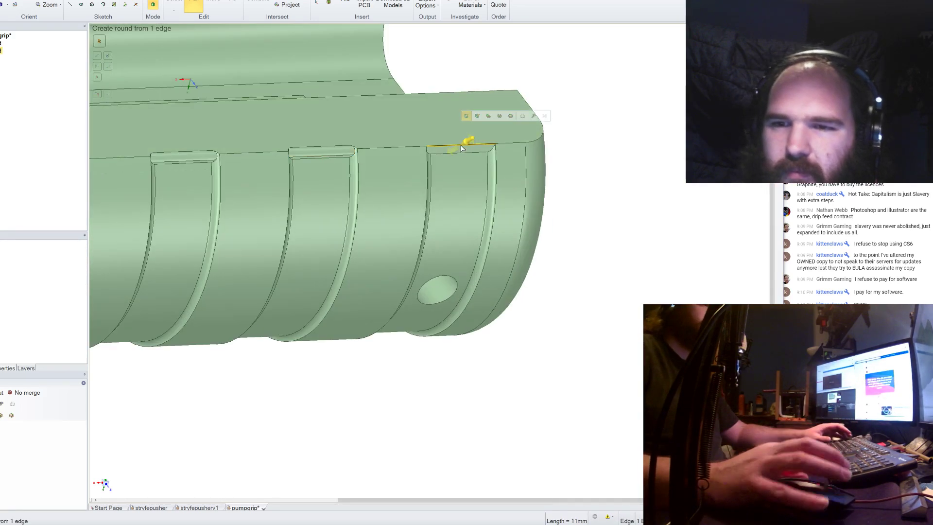
pyautogui.write('1')
pyautogui.press('Return')
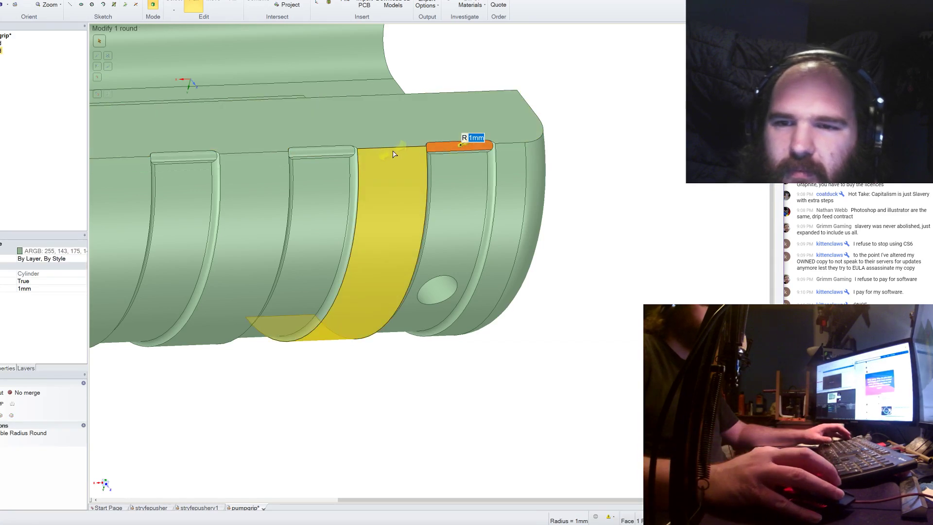
# Round the mating-face edges of the raised bands between the grooves and set their radius to 2 mm.
pyautogui.click(394, 149)
pyautogui.write('1')
pyautogui.press('Return')
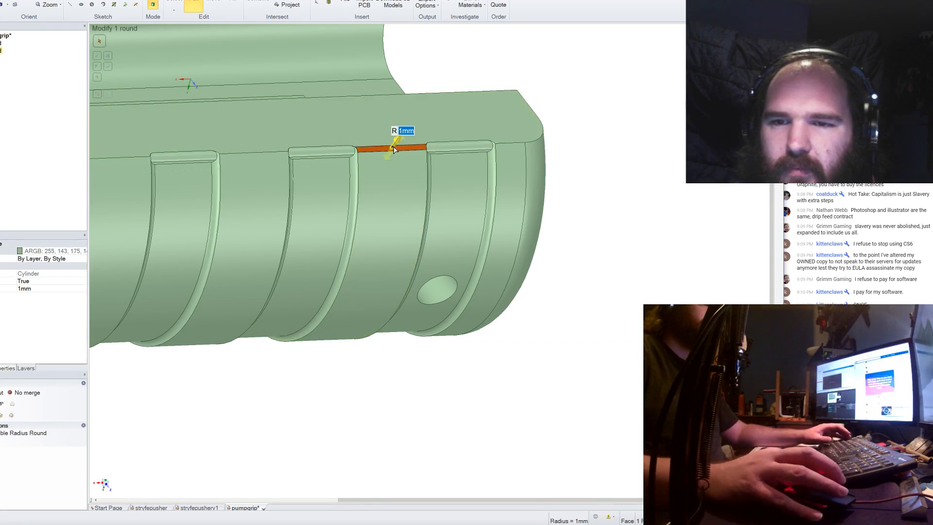
pyautogui.write('2')
pyautogui.press('Return')
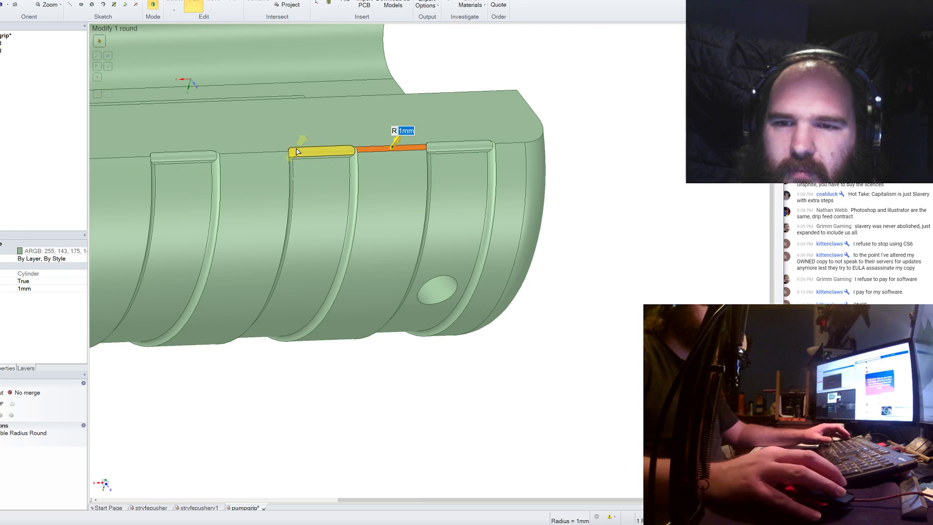
pyautogui.scroll(-3, 510, 162)
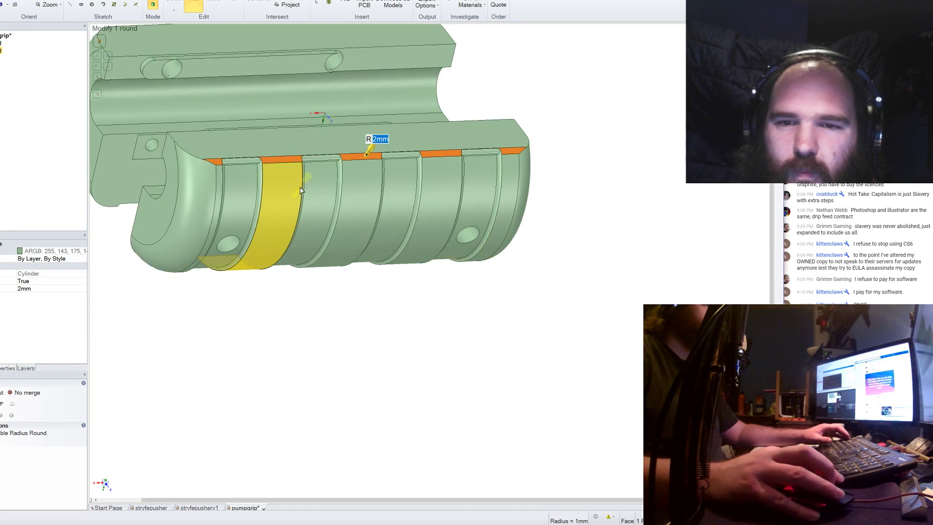
# Round the mating-face edges of the first two grooves on the side with the hexagonal recesses with a 1 mm radius.
pyautogui.moveTo(156, 224); pyautogui.dragTo(486, 257, button='middle')
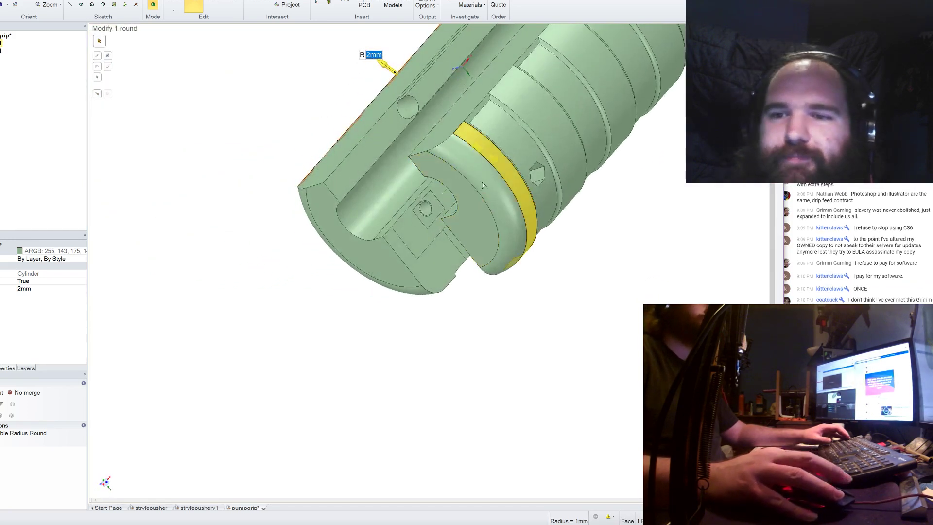
pyautogui.scroll(-3, 487, 261)
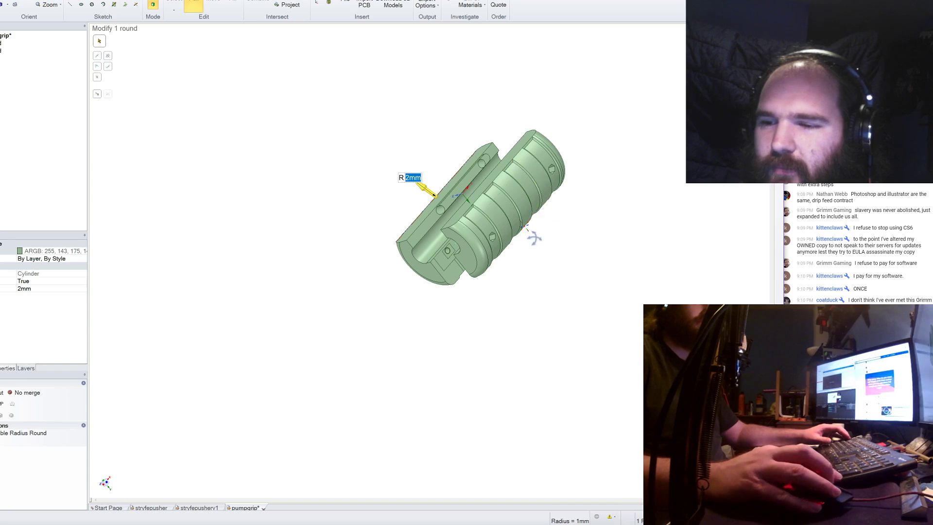
pyautogui.scroll(3, 537, 179)
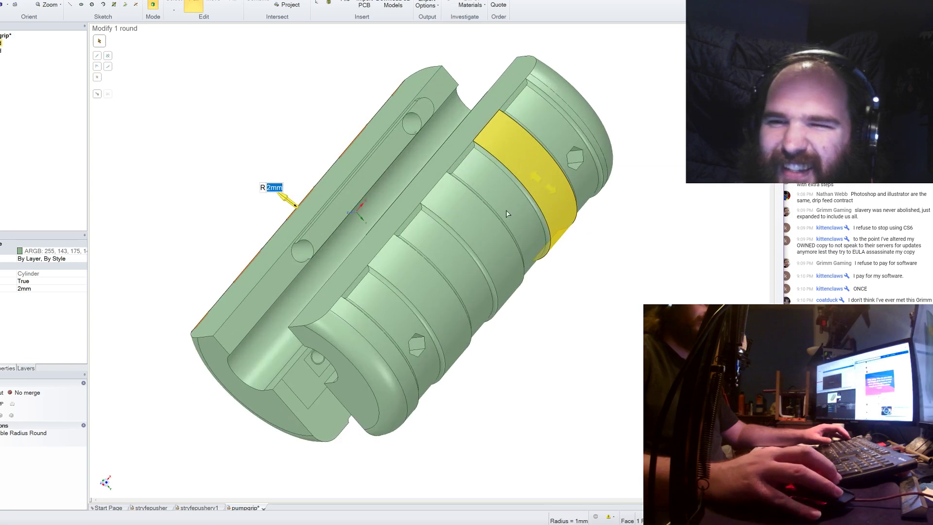
pyautogui.click(356, 280)
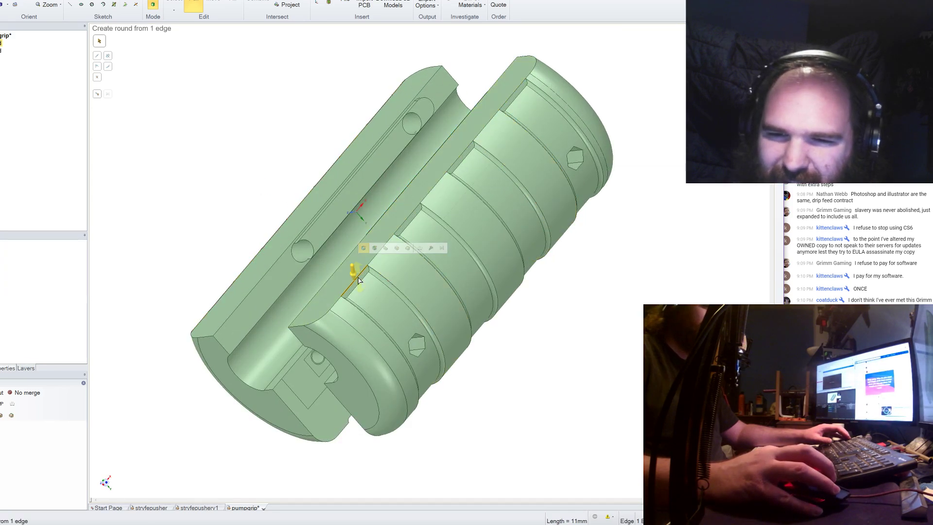
pyautogui.click(406, 222)
pyautogui.write('1')
pyautogui.press('Return')
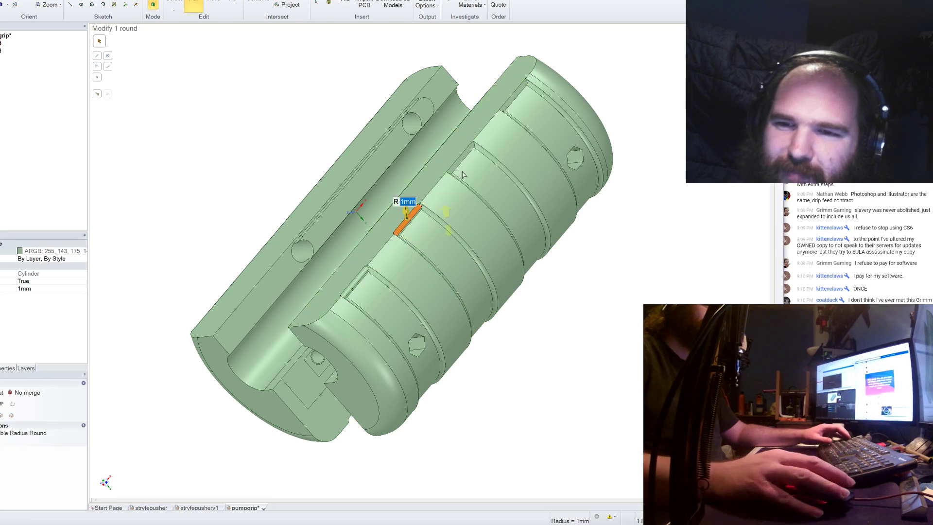
# Round the mating-face edges of the remaining two grooves on the hexagonal-recess side with a 1 mm radius.
pyautogui.click(459, 146)
pyautogui.write('1')
pyautogui.press('Return')
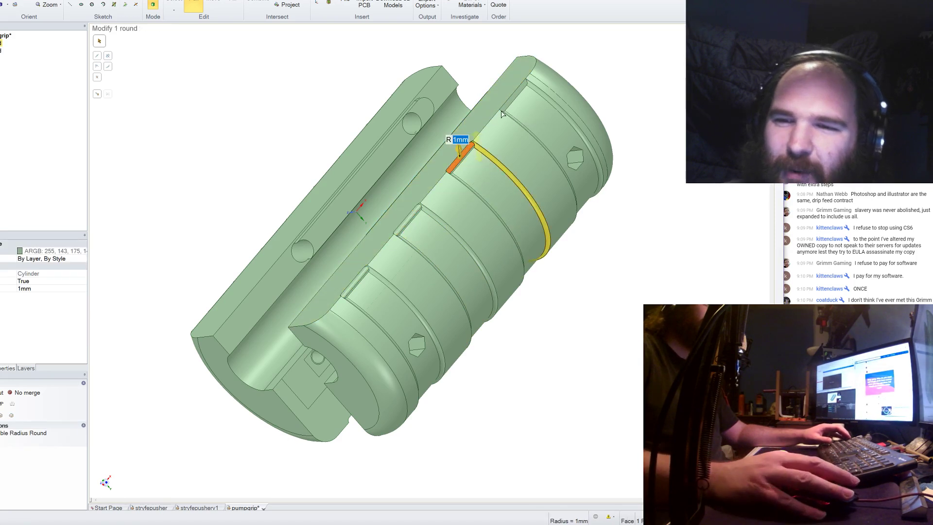
pyautogui.click(511, 97)
pyautogui.write('1')
pyautogui.press('Return')
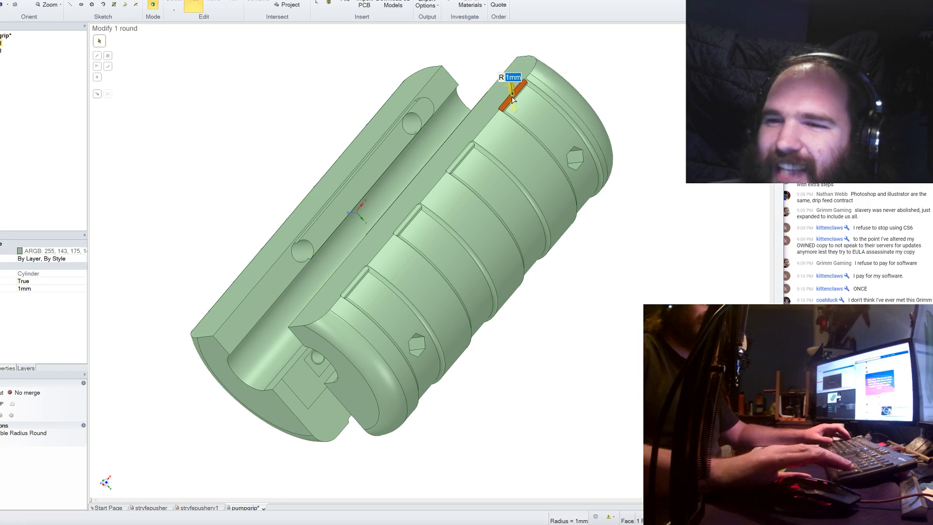
# Round the mating-face edges of the raised bands between these grooves and set their radius to 2 mm.
pyautogui.click(491, 120)
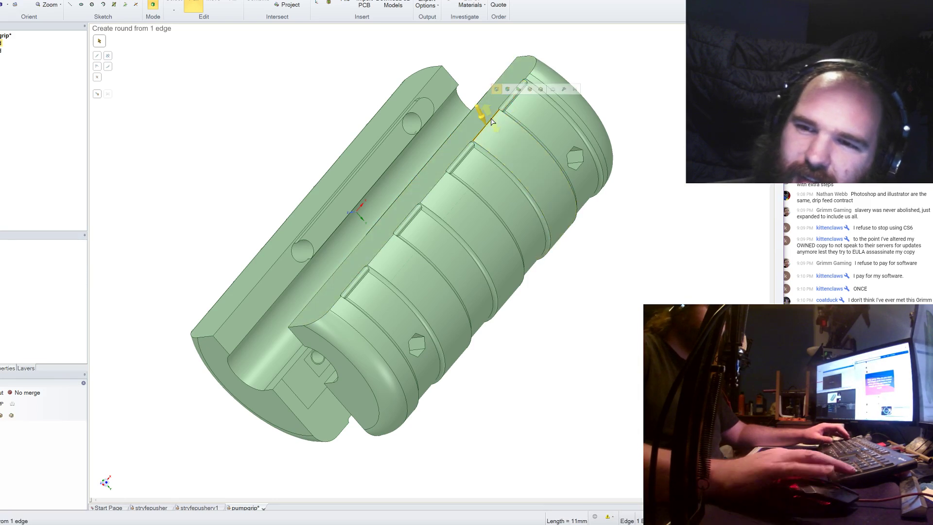
pyautogui.write('1')
pyautogui.press('Return')
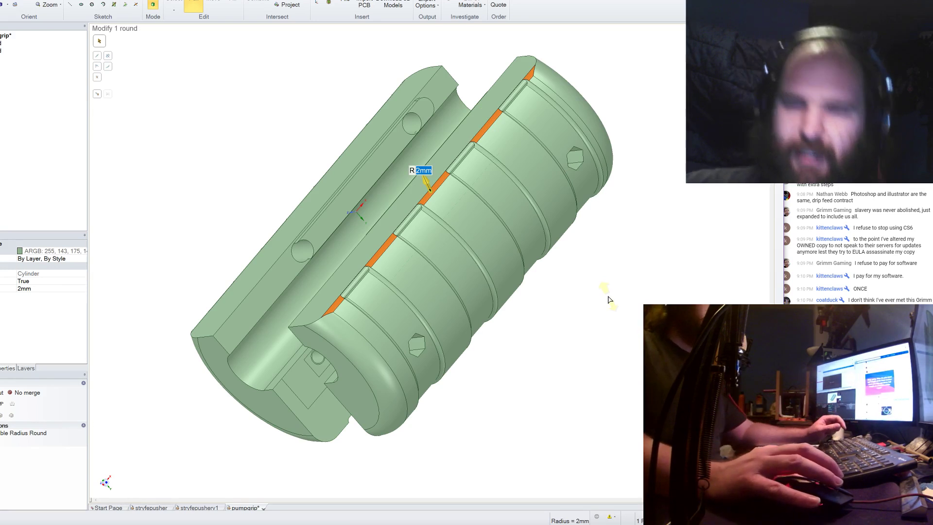
pyautogui.press('Escape')
# Inspect the rounded groove and band edges on both grip halves from the ends and the outer sides.
pyautogui.moveTo(609, 299); pyautogui.dragTo(660, 276, button='middle')
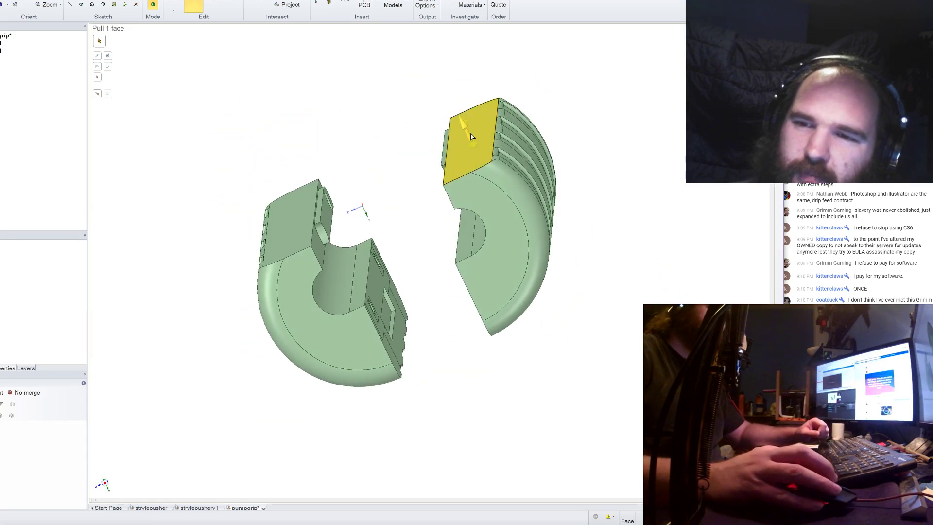
pyautogui.click(541, 167)
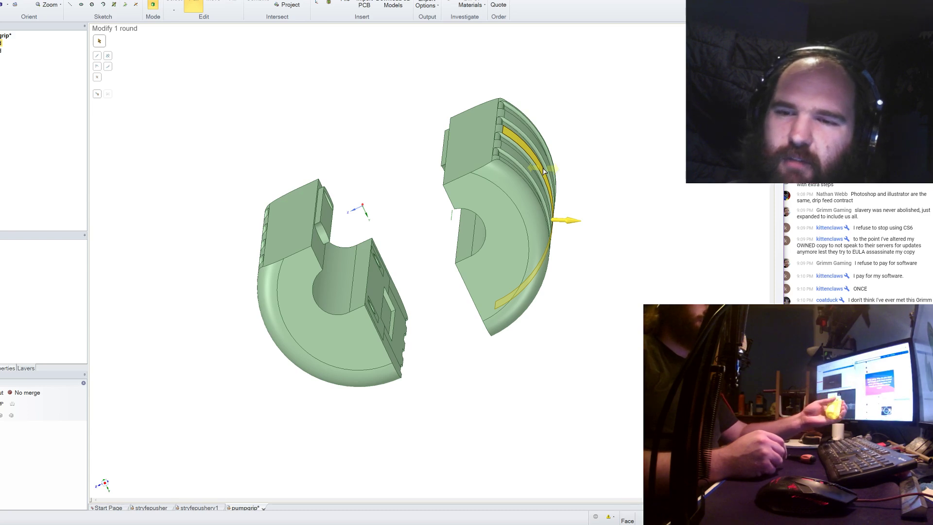
pyautogui.click(576, 168)
pyautogui.moveTo(576, 168); pyautogui.dragTo(582, 217, button='middle')
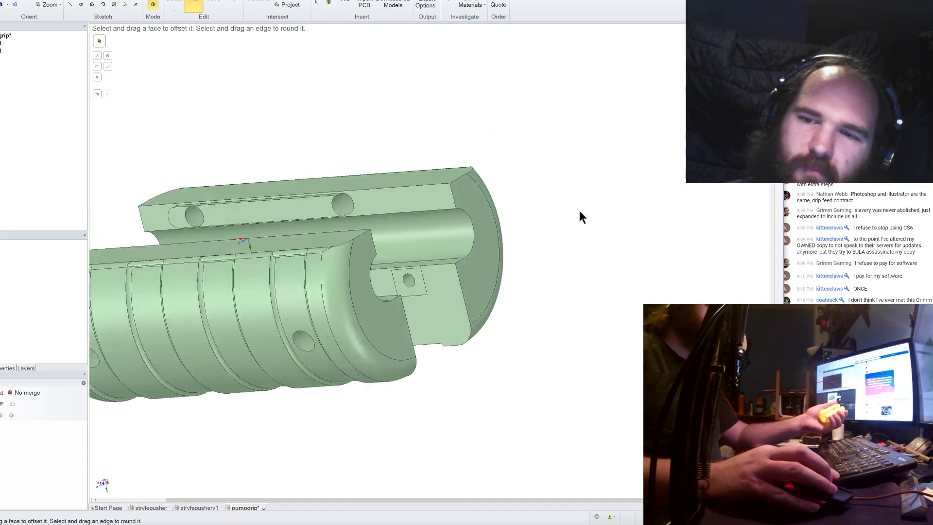
pyautogui.scroll(-5, 582, 217)
pyautogui.scroll(2, 464, 292)
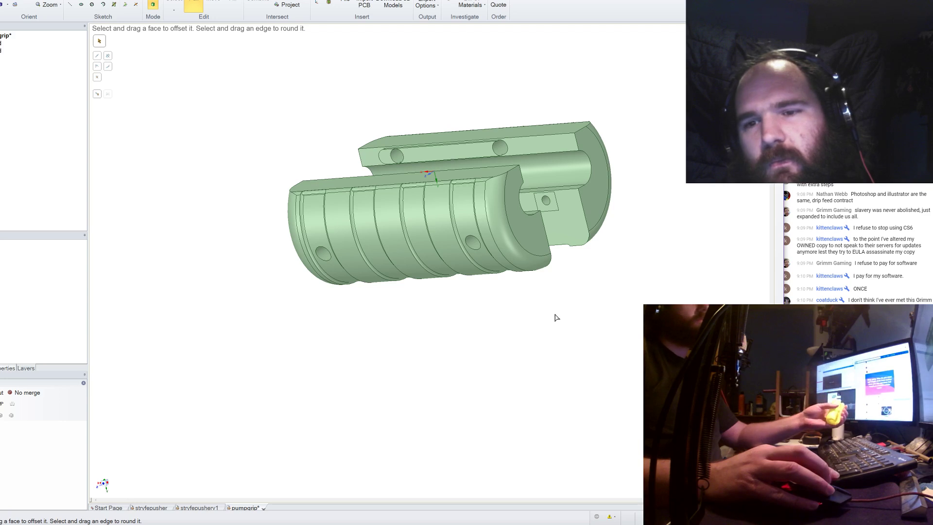
pyautogui.moveTo(555, 318); pyautogui.dragTo(465, 326, button='middle')
pyautogui.moveTo(520, 315); pyautogui.dragTo(467, 355, button='middle')
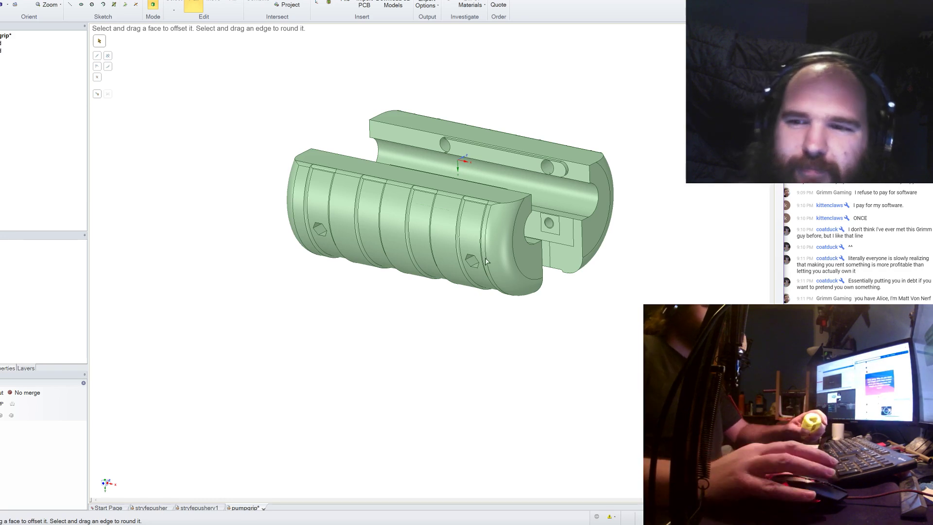
# Examine the mating-face regions around the screw hole and alignment feature on the far grip half.
pyautogui.click(564, 235)
pyautogui.scroll(5, 564, 234)
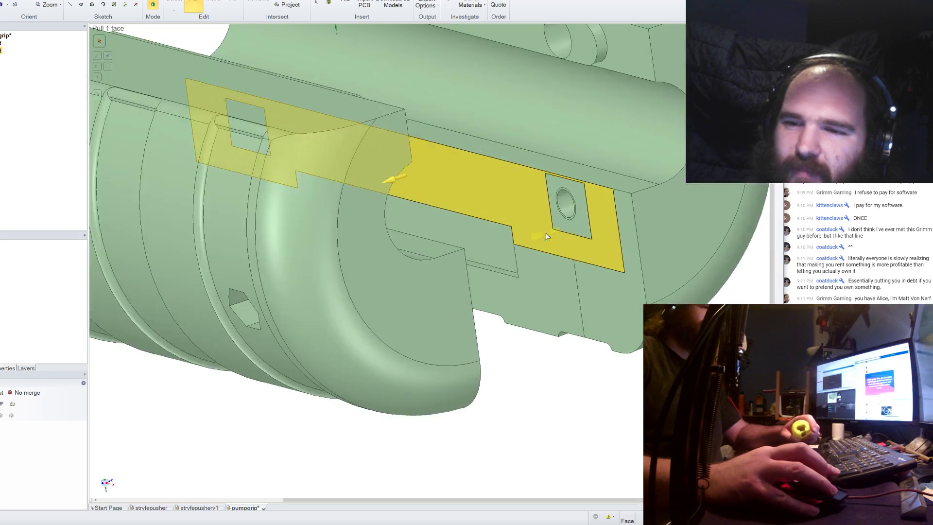
pyautogui.click(558, 235)
pyautogui.click(579, 264)
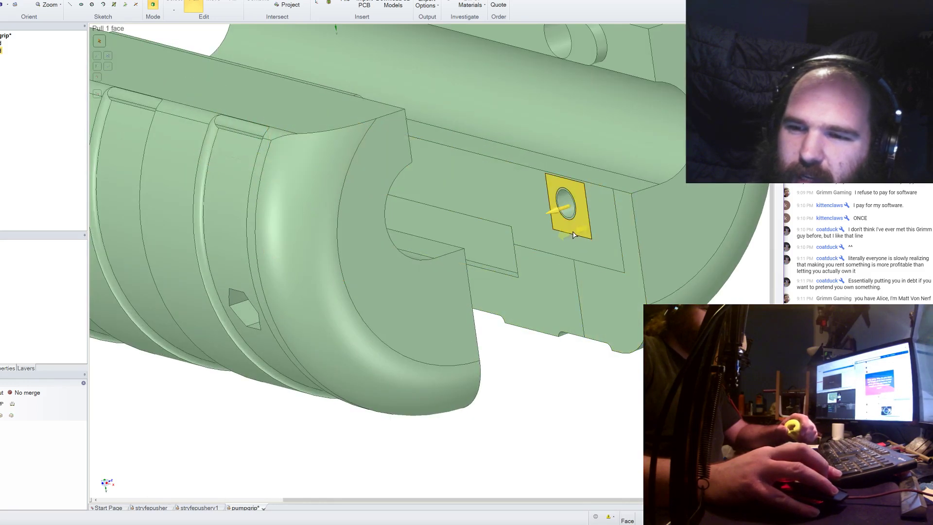
pyautogui.click(571, 262)
pyautogui.scroll(-3, 564, 257)
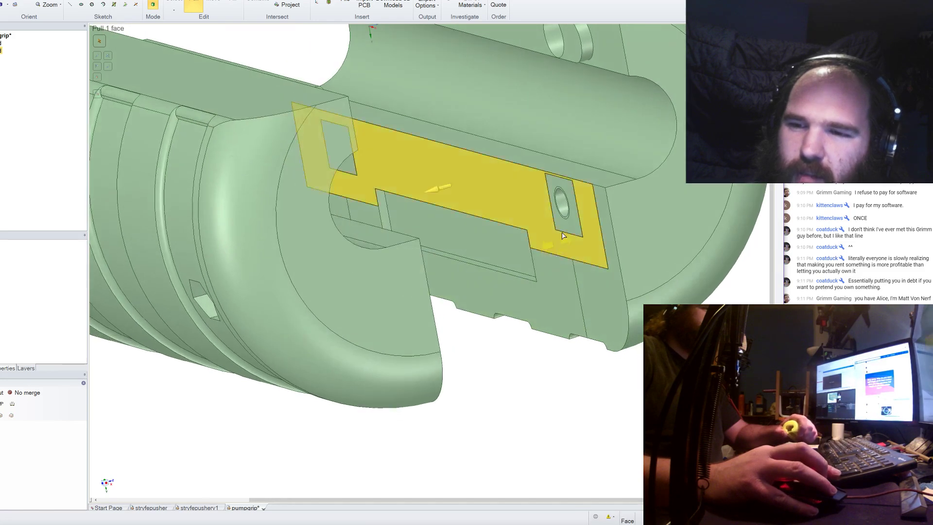
pyautogui.click(566, 265)
pyautogui.click(583, 263)
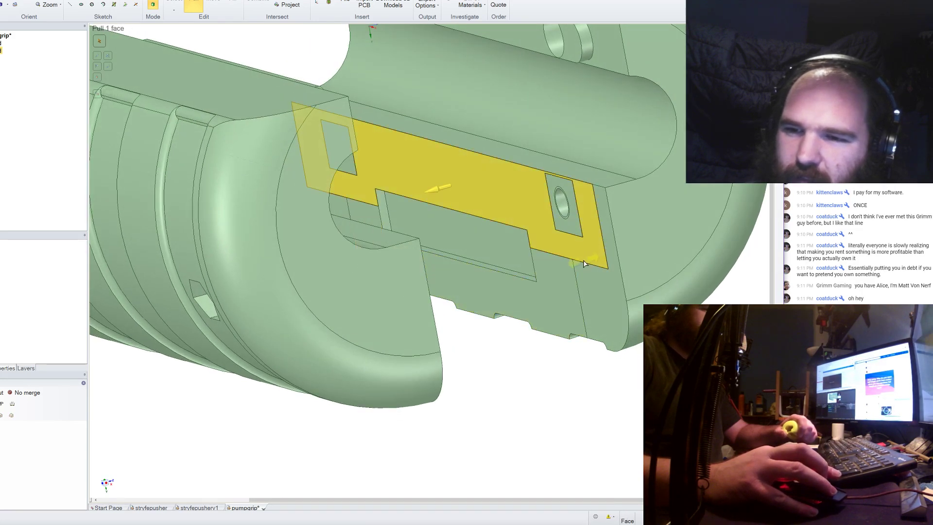
pyautogui.click(585, 267)
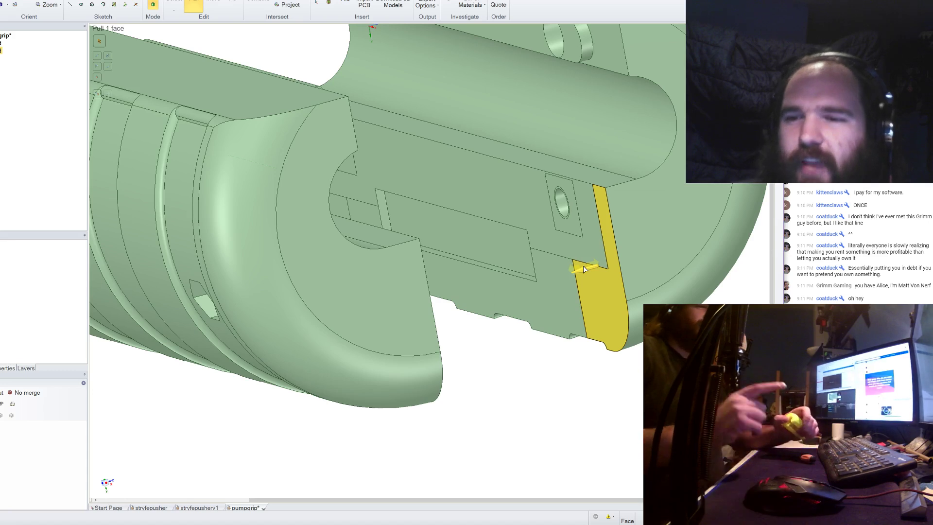
pyautogui.click(24, 52)
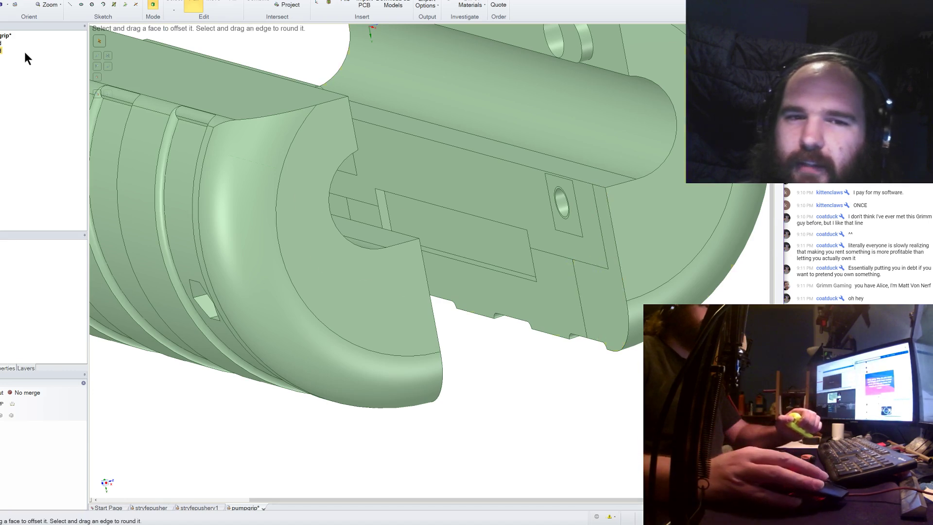
pyautogui.click(575, 291)
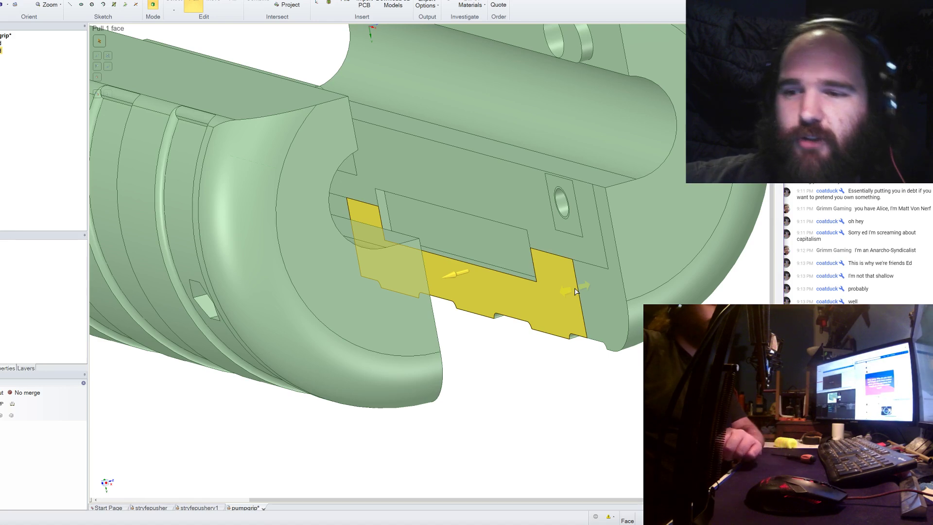
pyautogui.scroll(-5, 575, 290)
pyautogui.press('Escape')
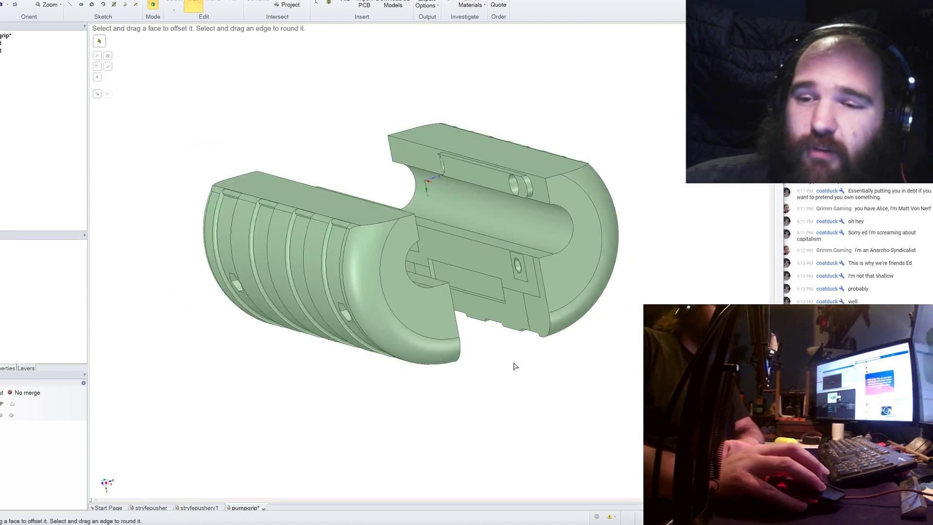
# Review the overall shape of both grip halves, including their end rounds, grooves and mating faces.
pyautogui.moveTo(514, 367); pyautogui.dragTo(619, 302, button='middle')
pyautogui.moveTo(571, 328); pyautogui.dragTo(577, 342, button='middle')
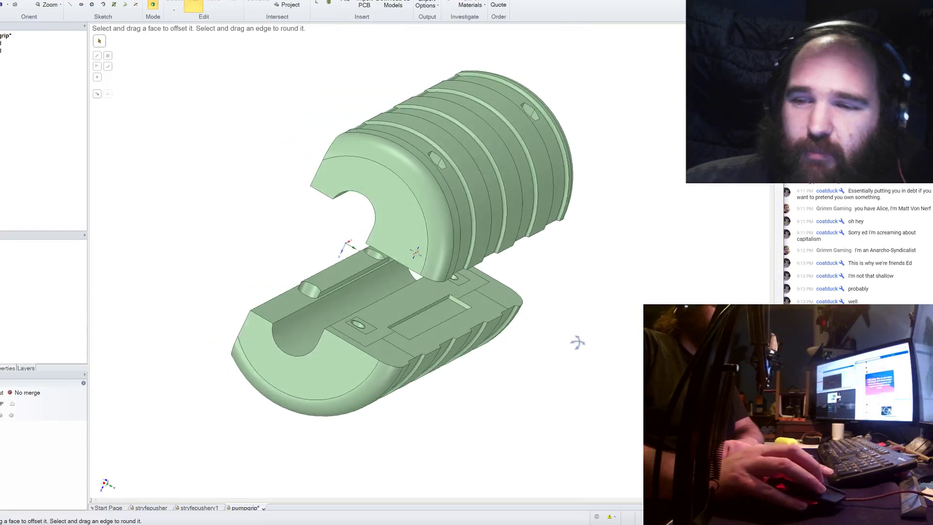
pyautogui.moveTo(621, 267); pyautogui.dragTo(627, 289, button='middle')
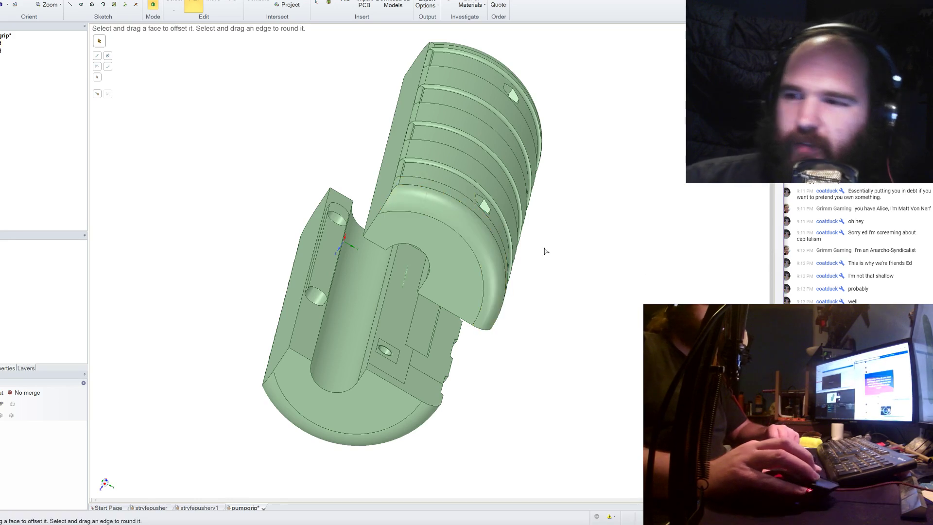
pyautogui.moveTo(544, 252); pyautogui.dragTo(589, 197, button='middle')
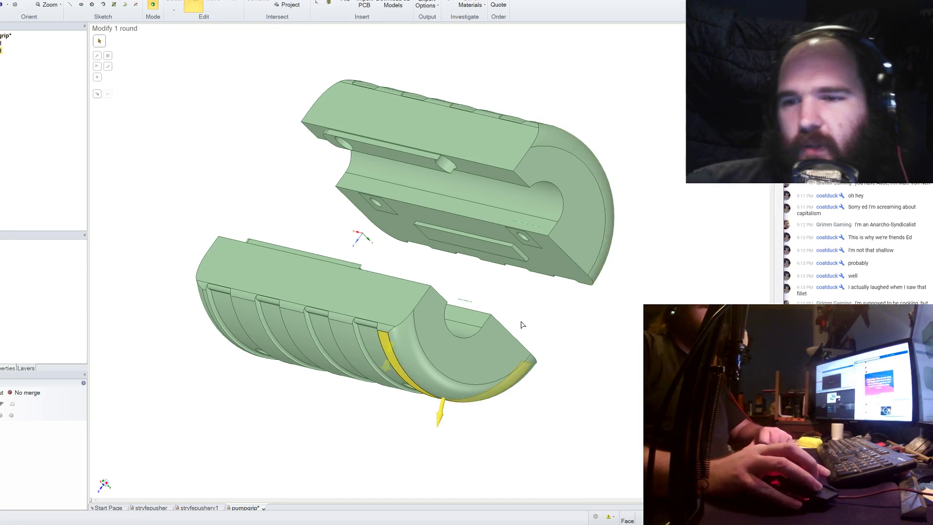
pyautogui.moveTo(622, 329); pyautogui.dragTo(607, 325, button='middle')
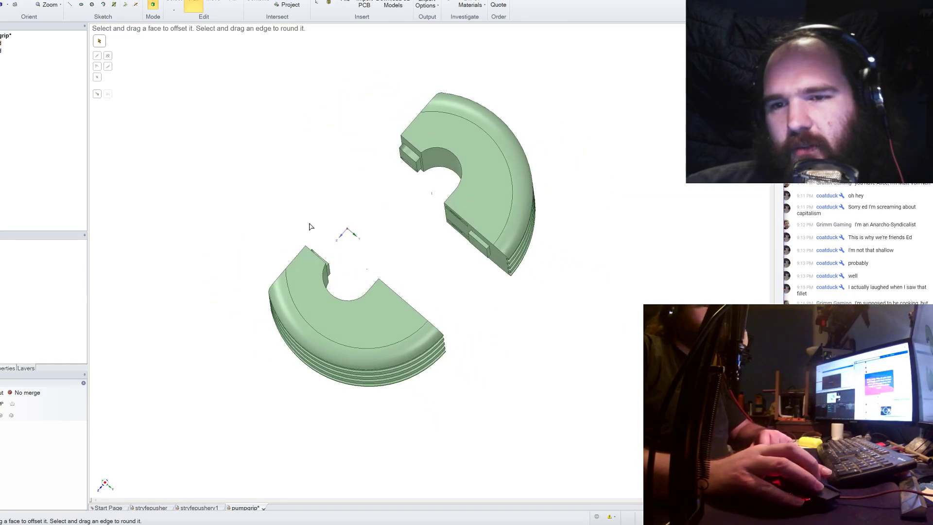
pyautogui.moveTo(309, 226); pyautogui.dragTo(541, 327, button='middle')
# Examine the narrow mating face and central bore of the grip, and compare both halves in a straight end view.
pyautogui.click(515, 292)
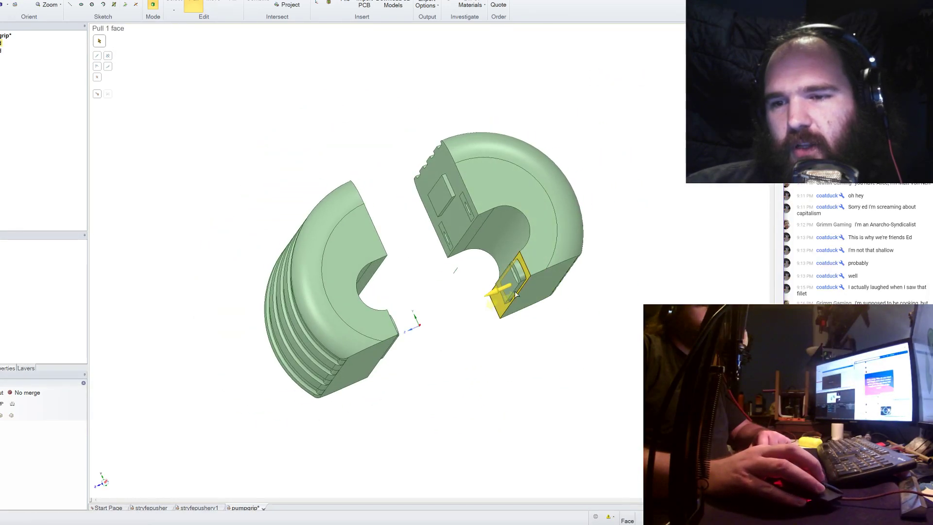
pyautogui.click(510, 269)
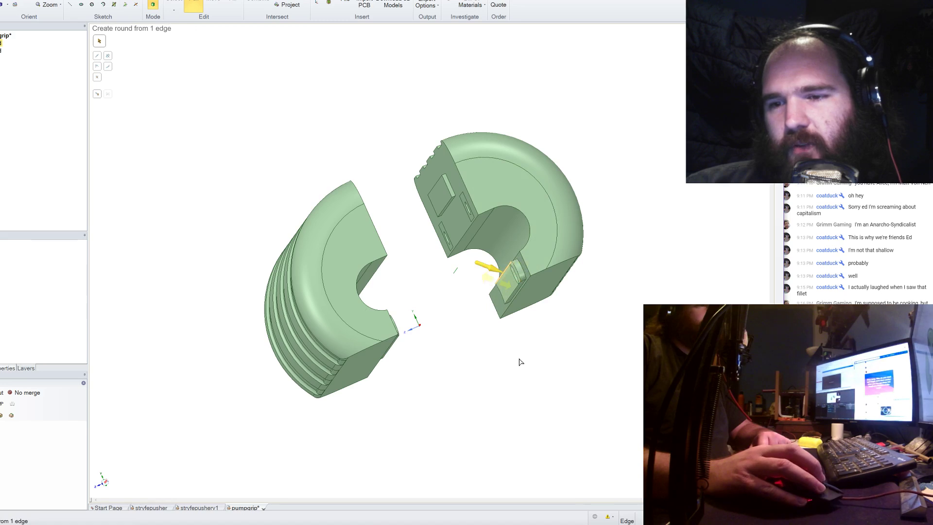
pyautogui.click(513, 395)
pyautogui.moveTo(513, 401); pyautogui.dragTo(483, 338, button='middle')
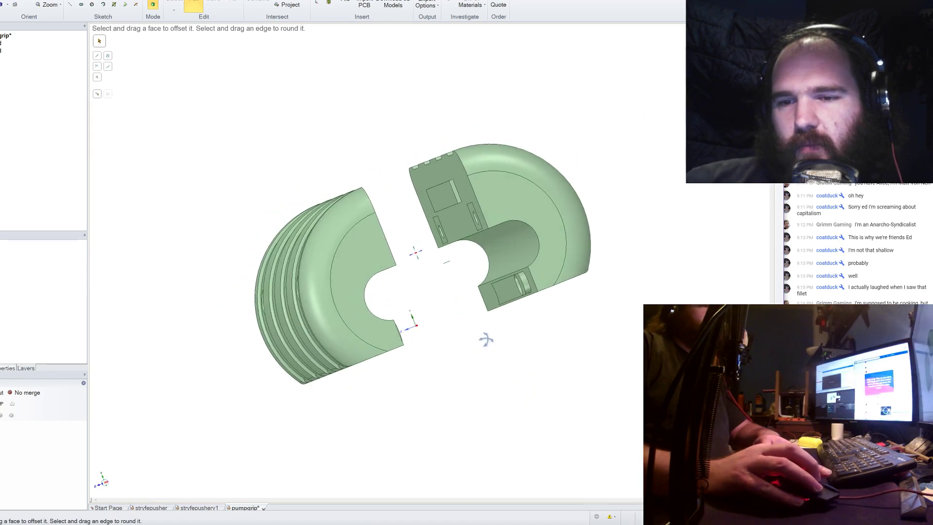
pyautogui.click(470, 236)
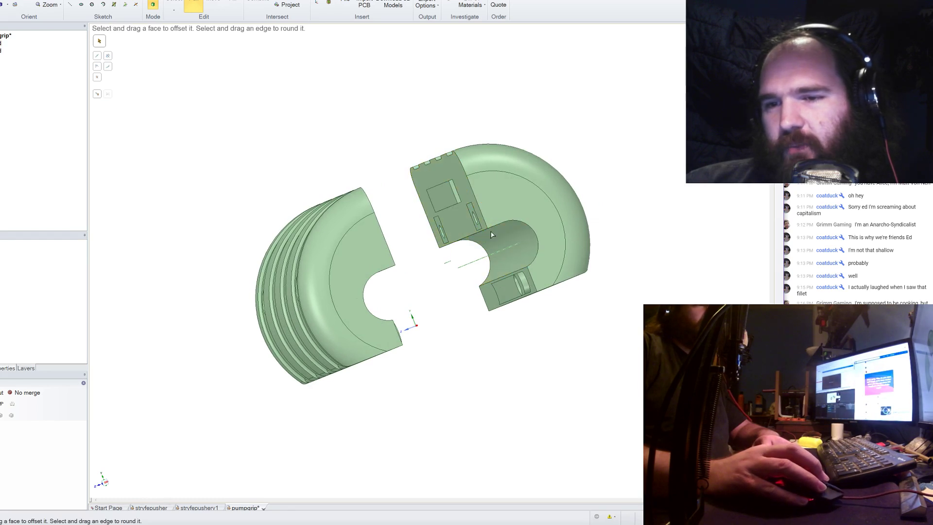
pyautogui.click(483, 237)
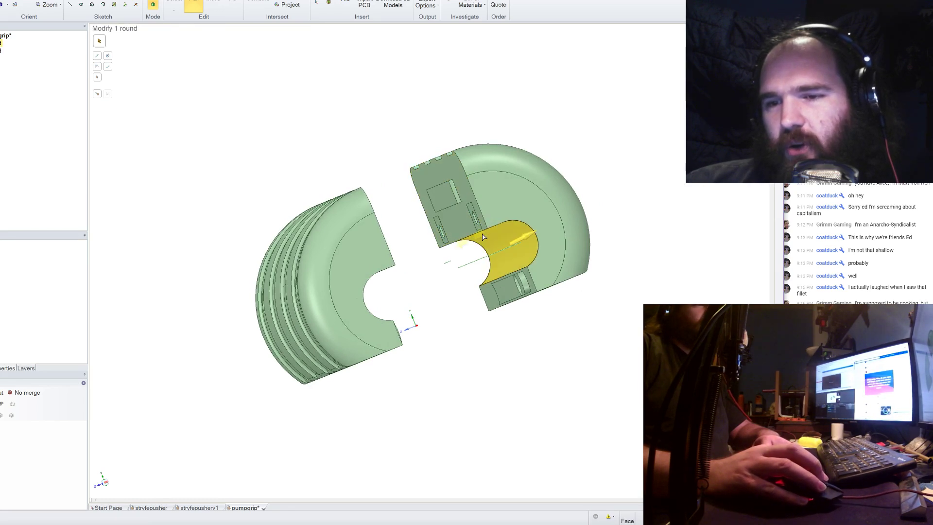
pyautogui.click(476, 272)
pyautogui.moveTo(426, 328); pyautogui.dragTo(449, 322, button='middle')
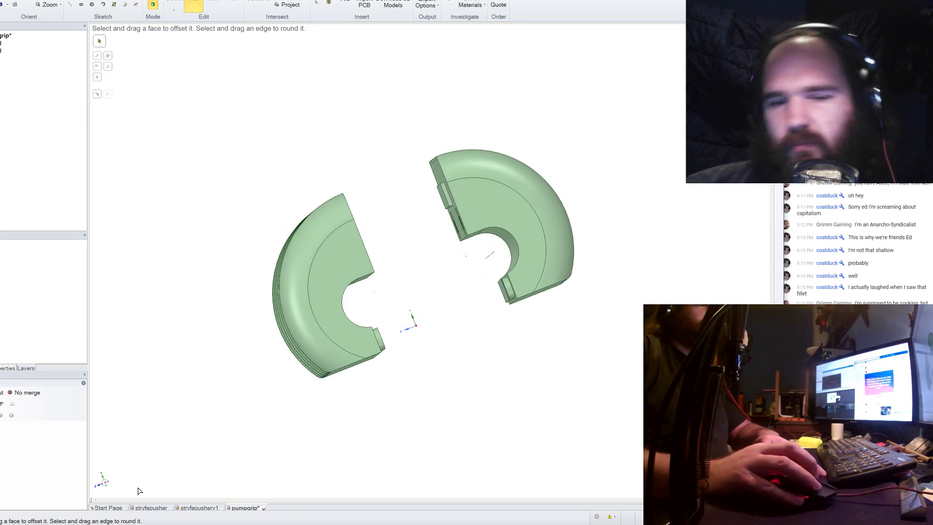
pyautogui.click(104, 485)
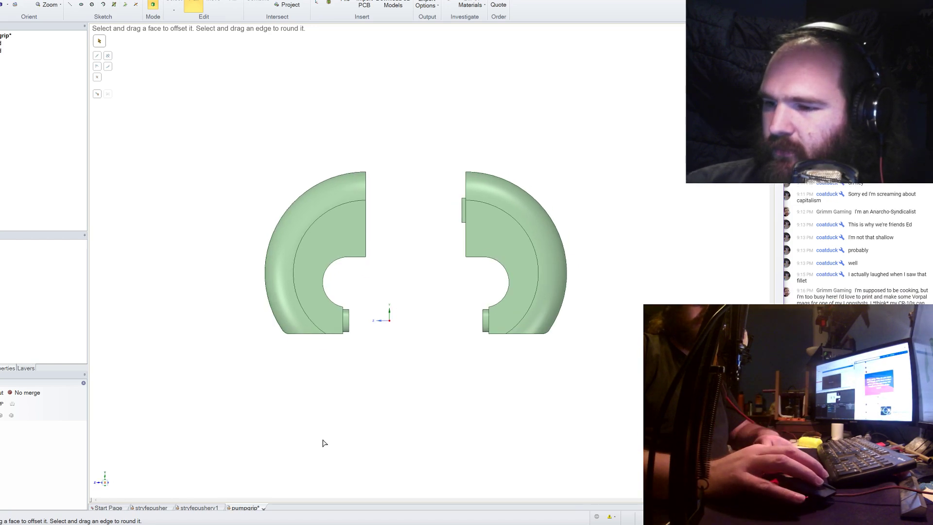
pyautogui.moveTo(612, 350); pyautogui.dragTo(580, 378, button='middle')
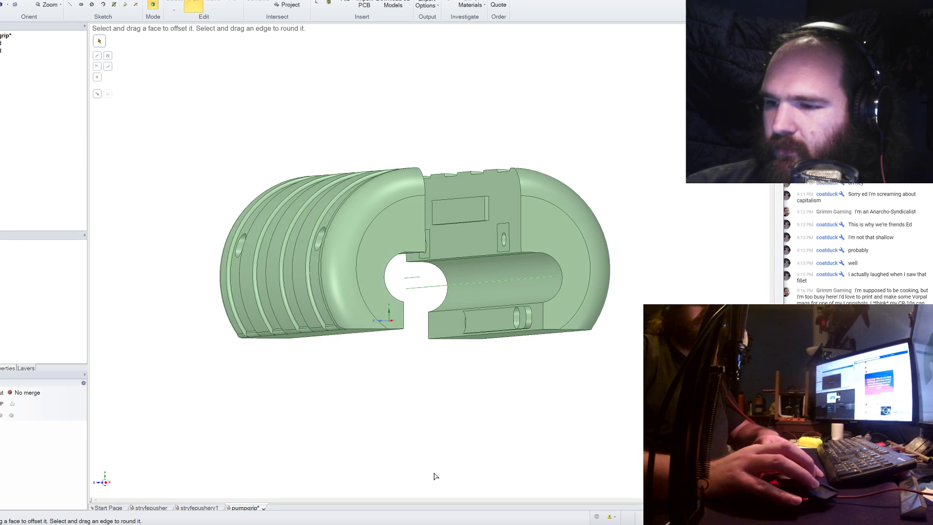
pyautogui.moveTo(520, 413); pyautogui.dragTo(514, 418, button='middle')
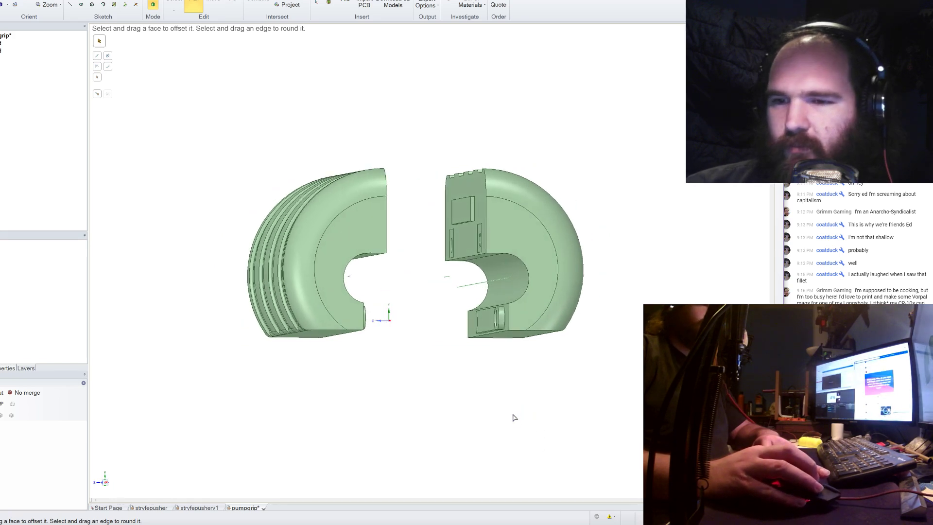